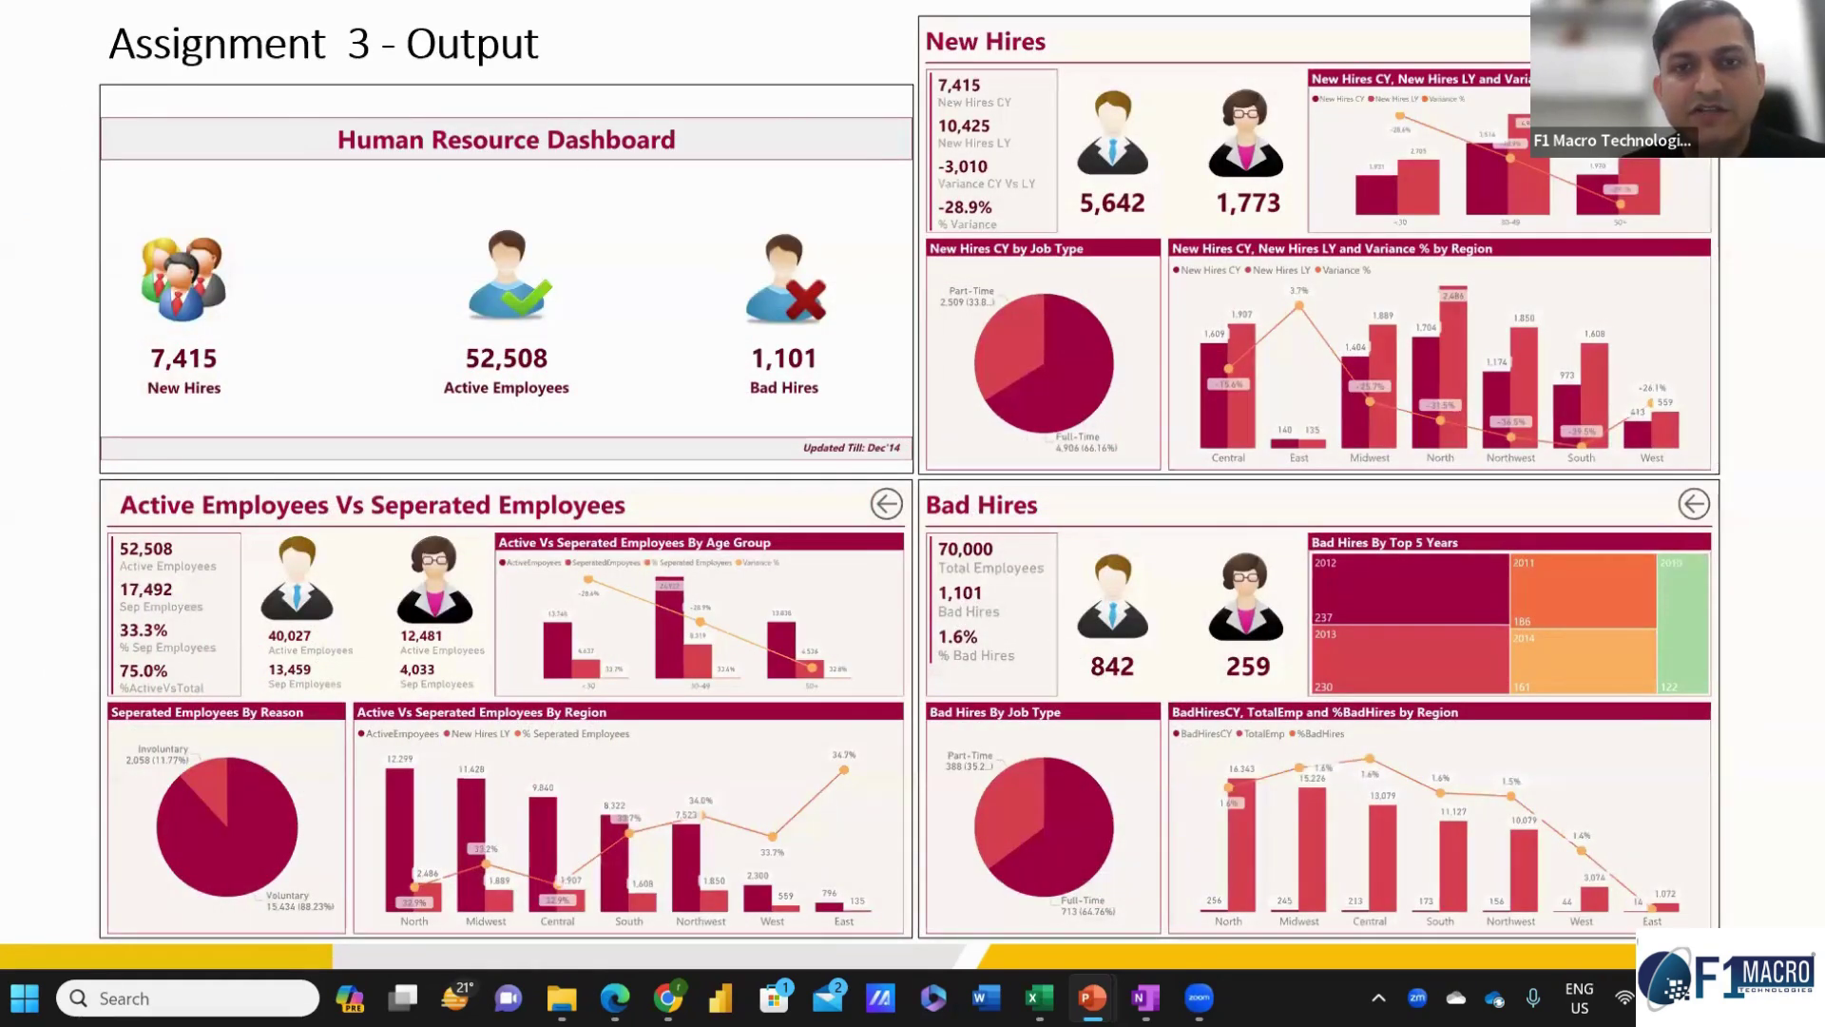
Advance through the last slide, end the slide show and dismiss the OneDrive sign-in notice.
key(Right)
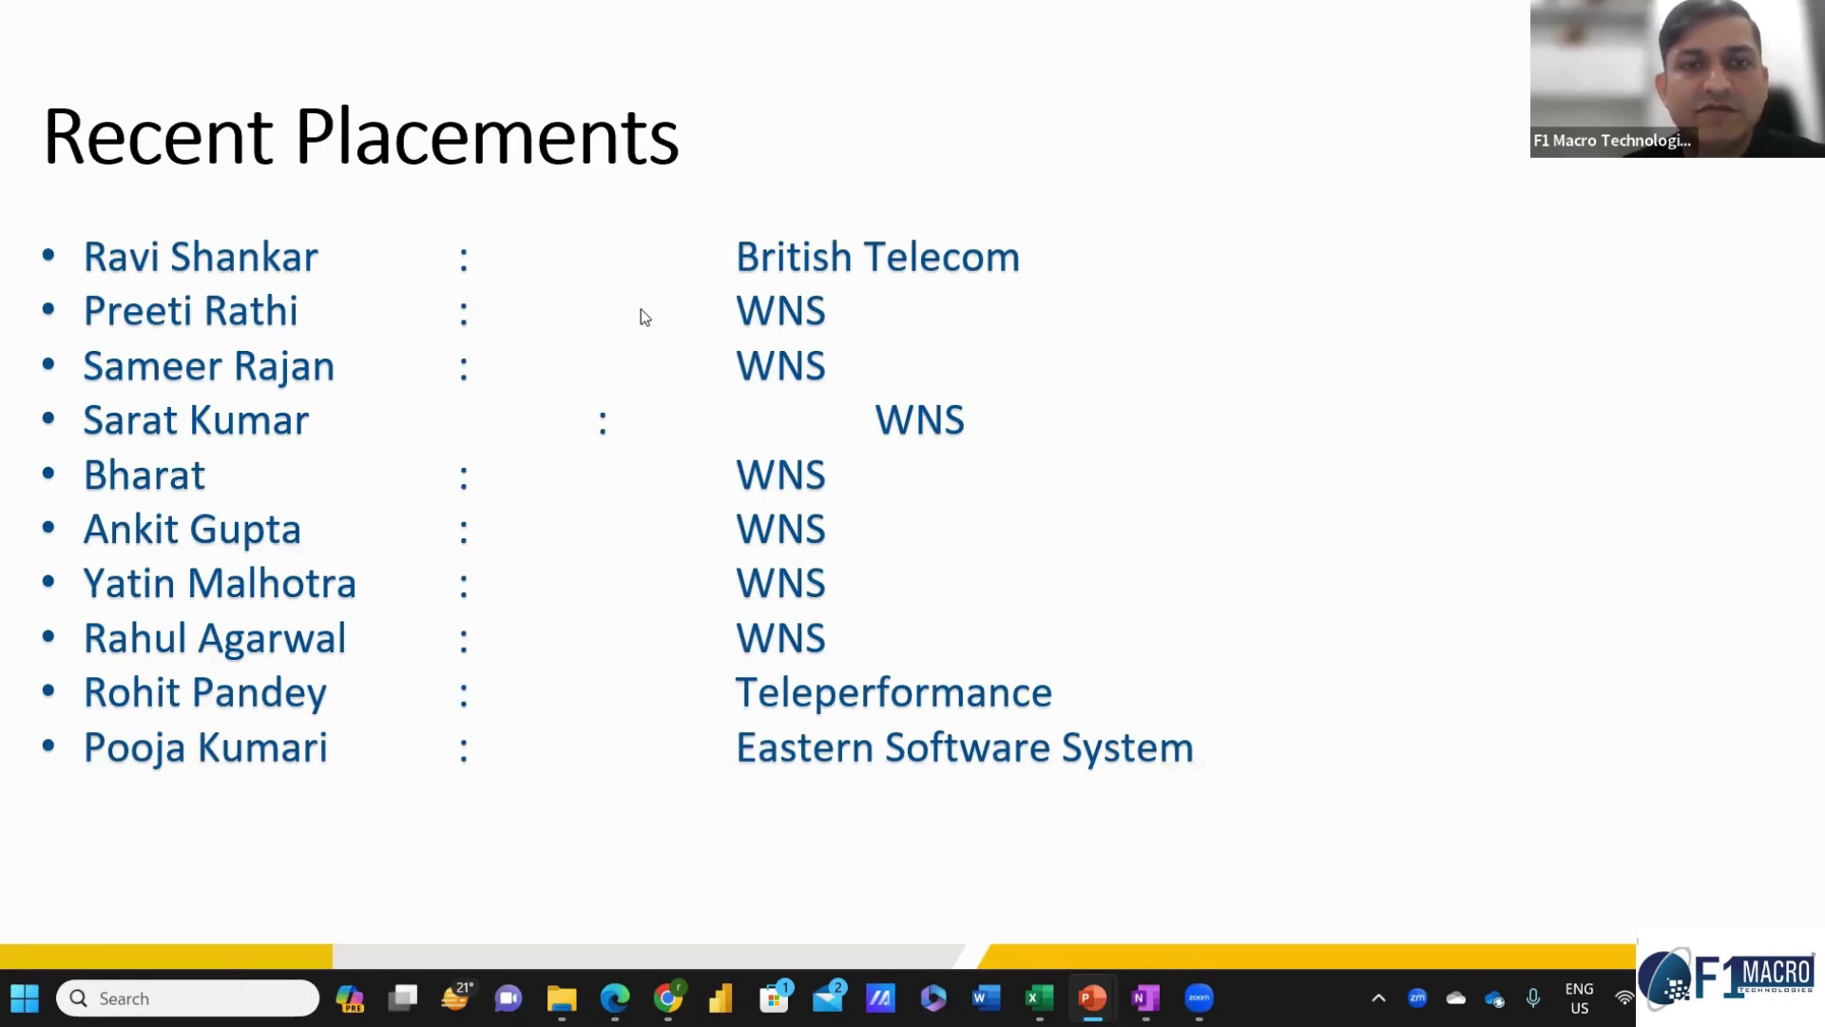
click(748, 378)
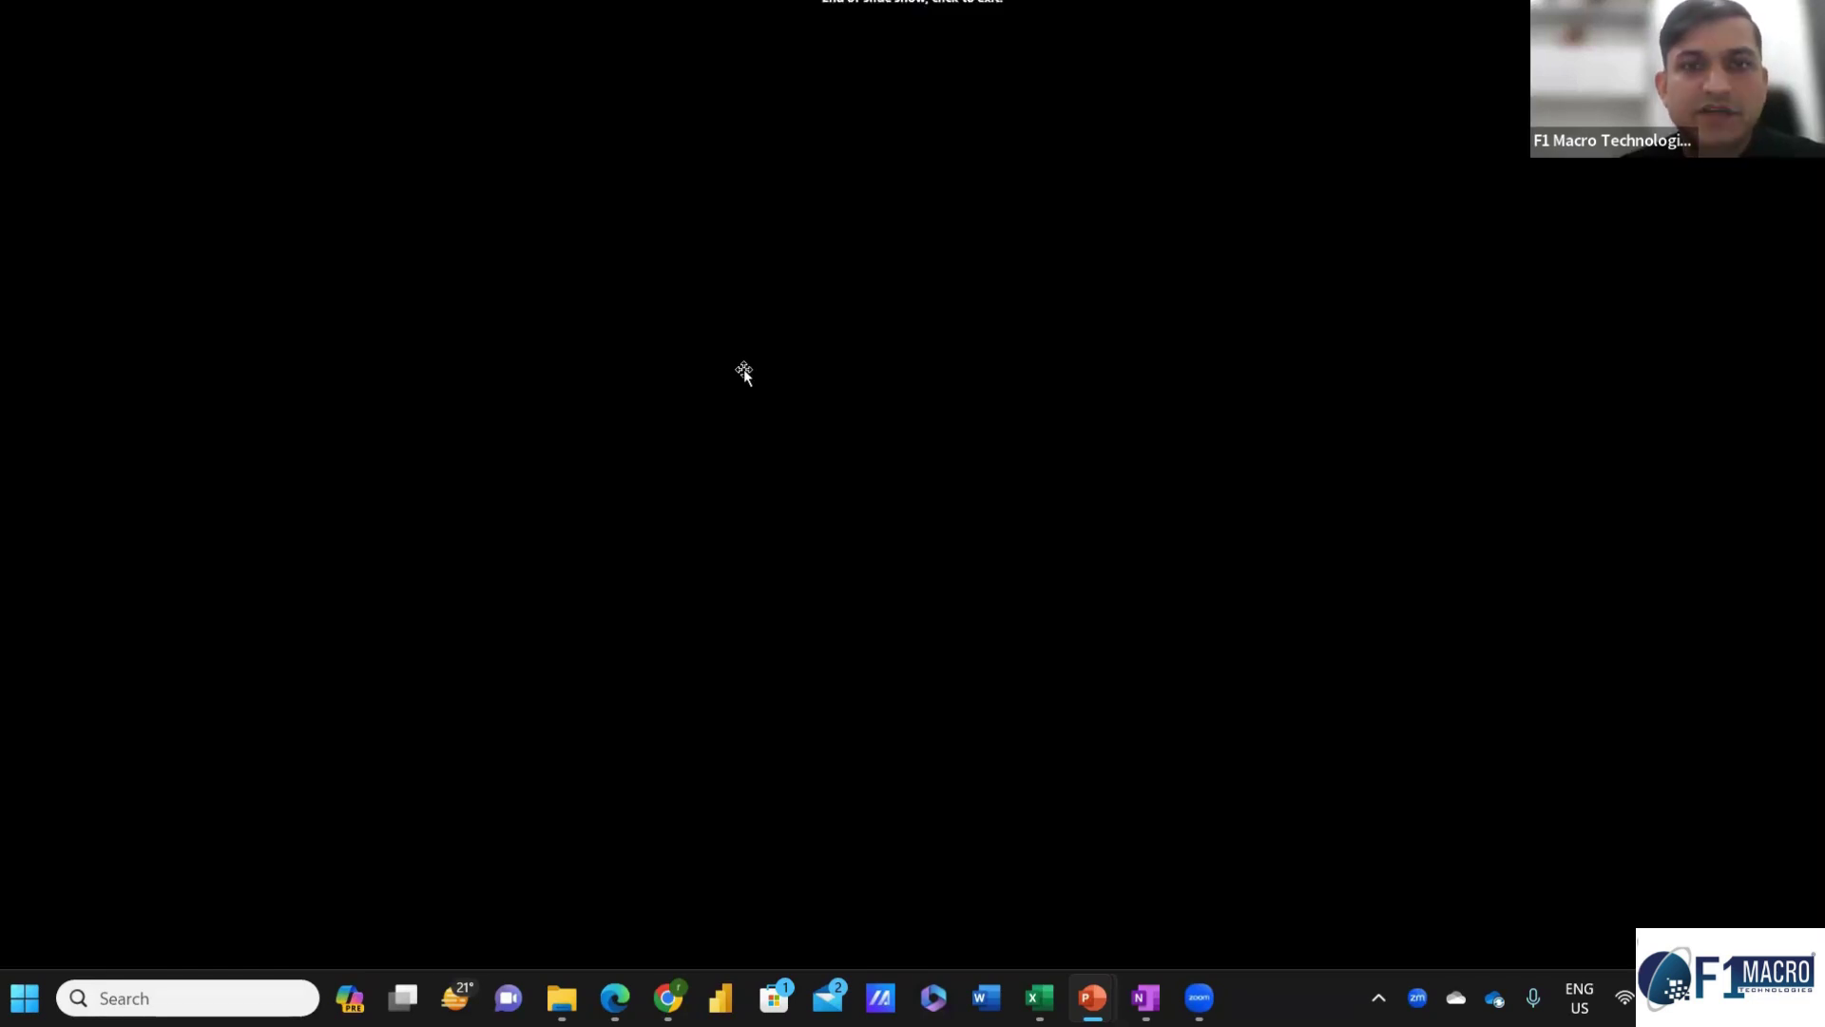
click(880, 266)
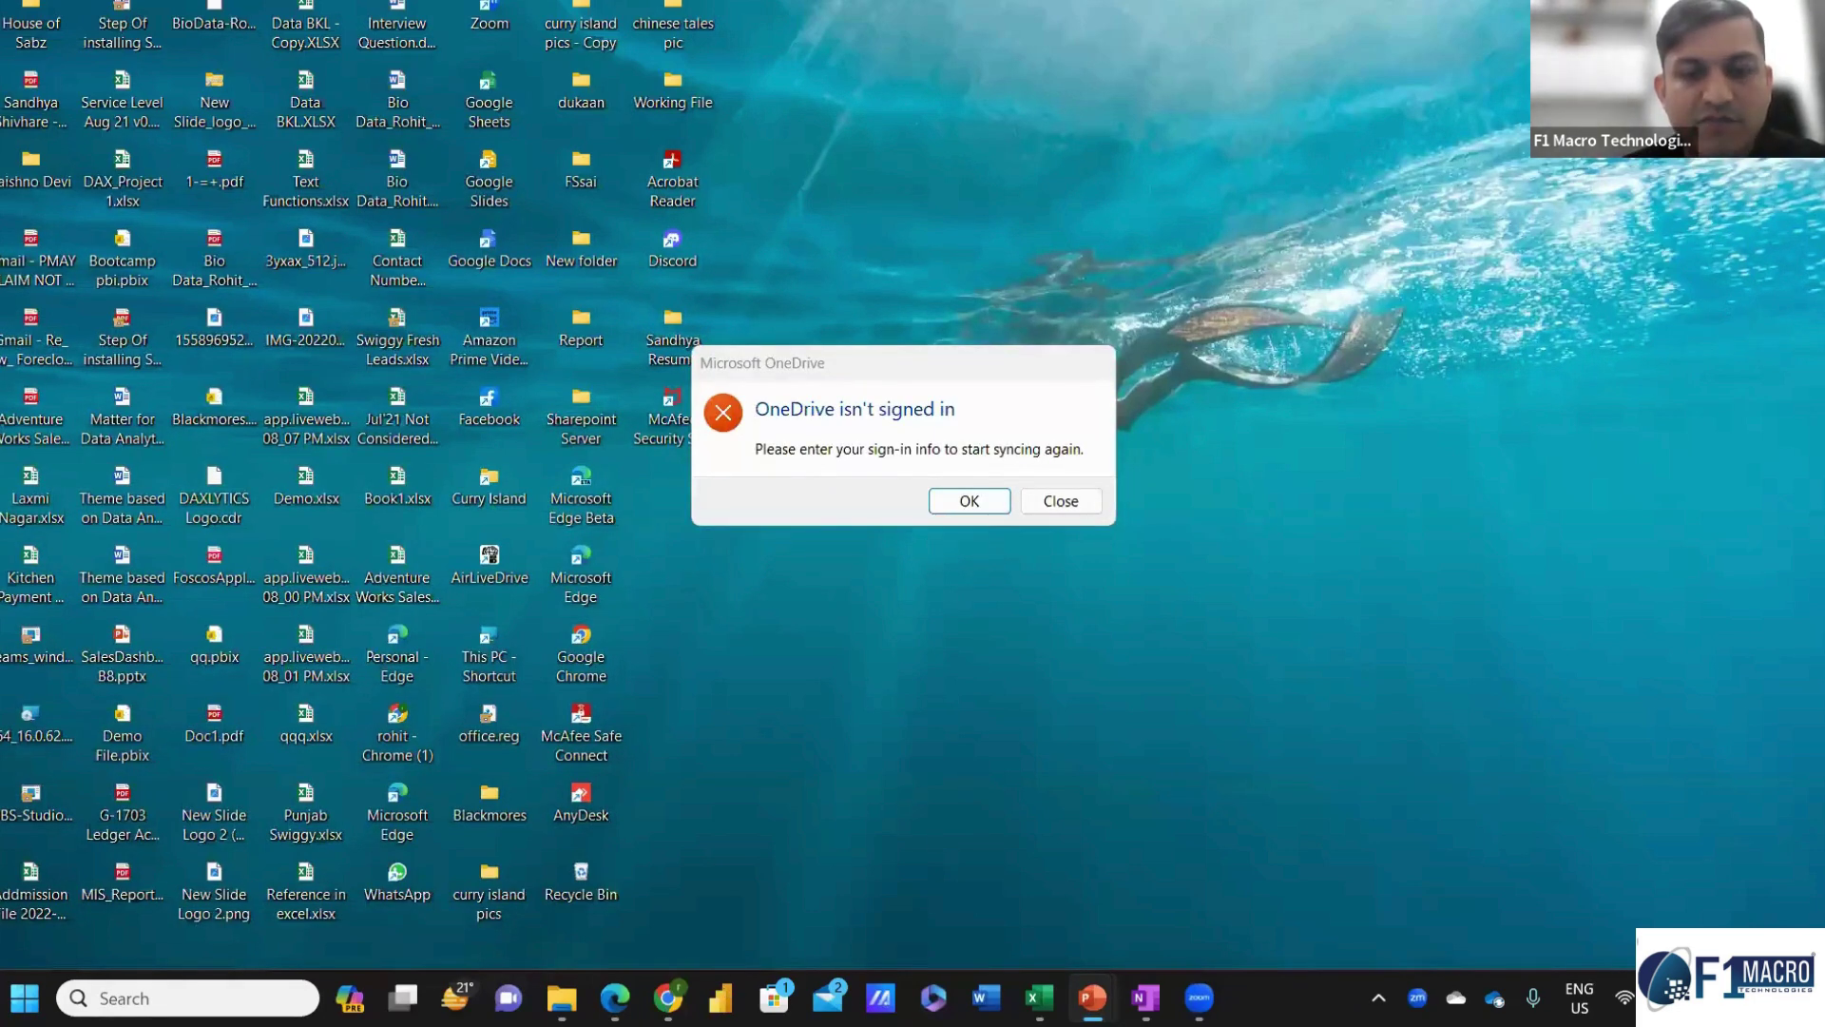
key(Escape)
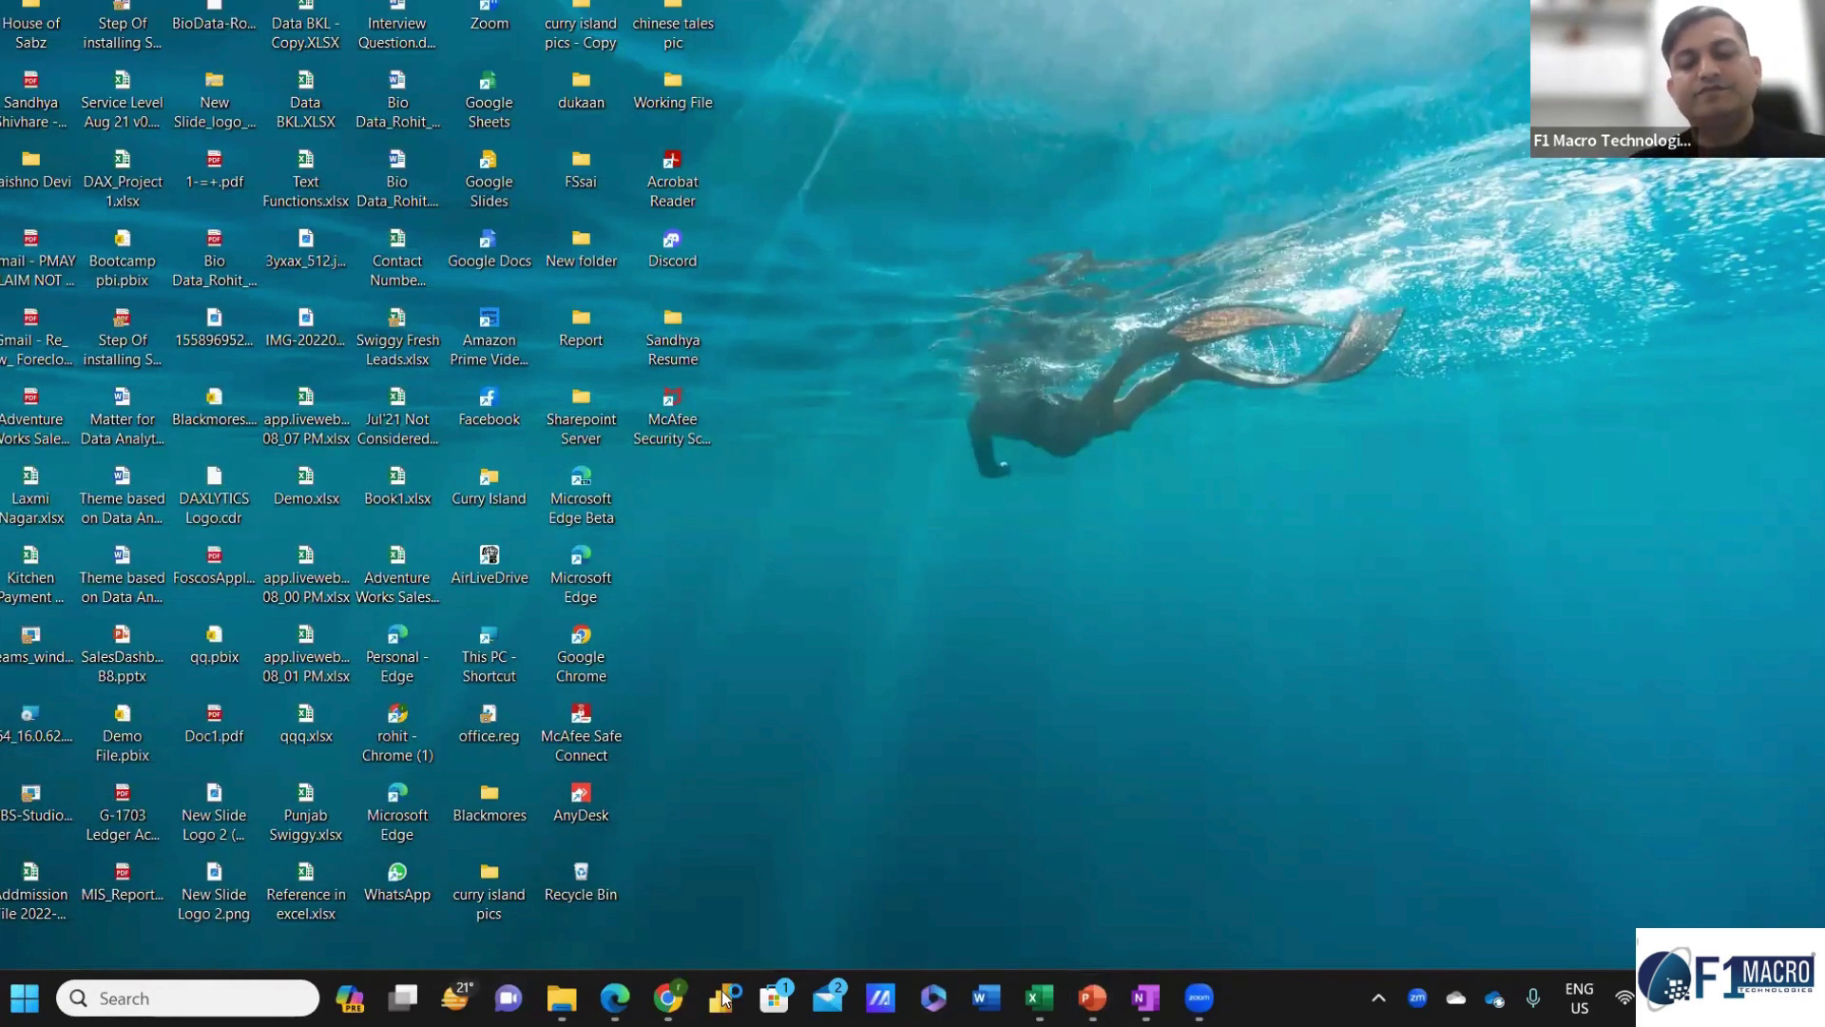
Launch Power BI Desktop and create a new blank report.
click(722, 996)
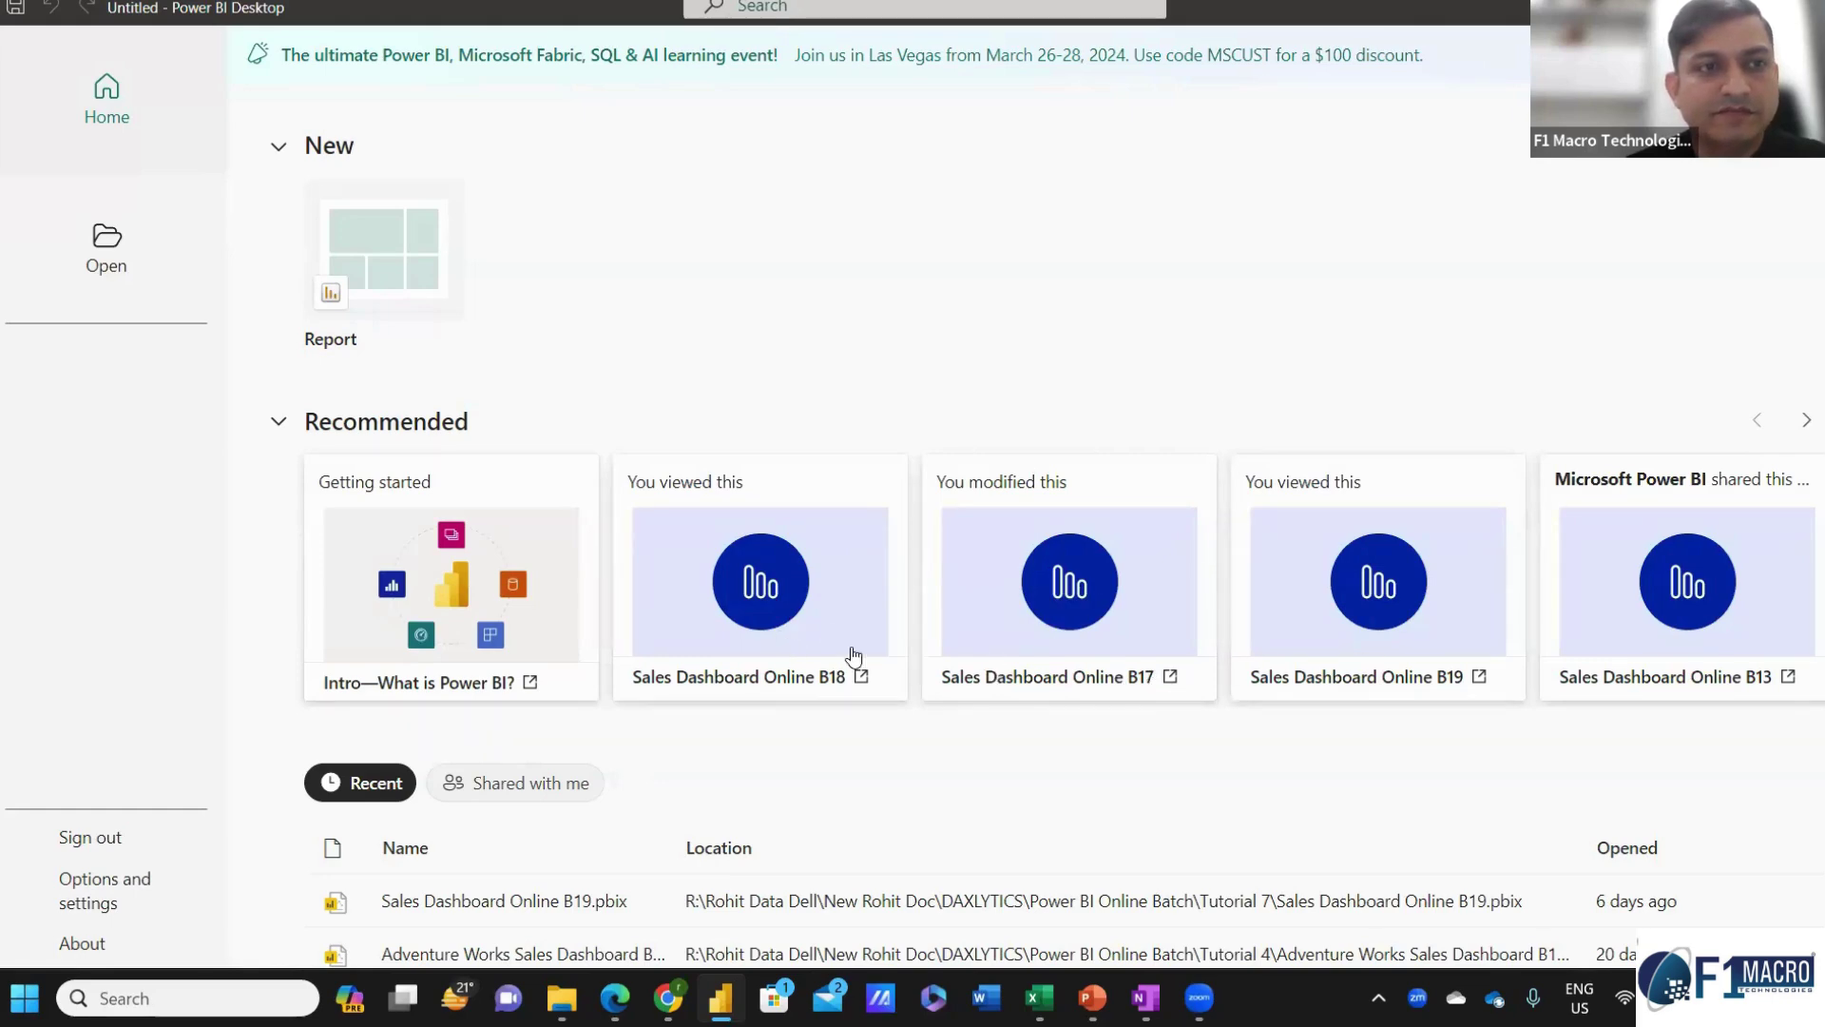
click(405, 260)
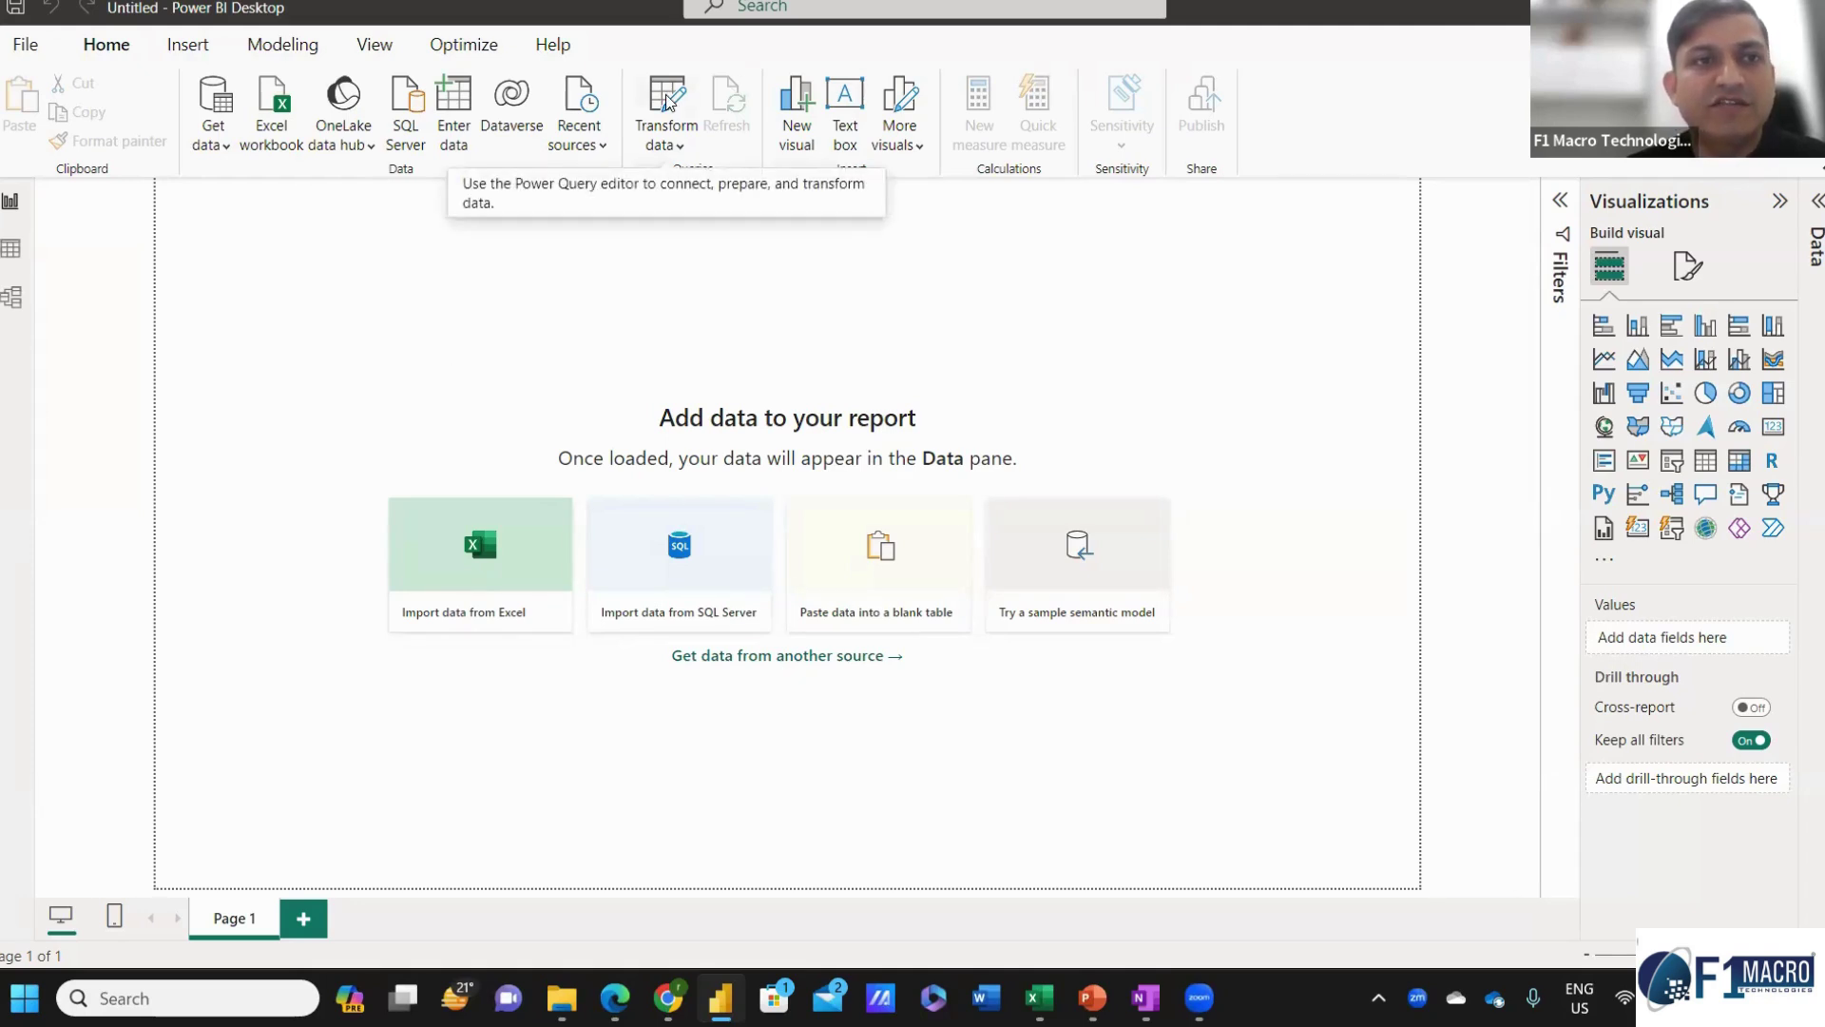
click(212, 134)
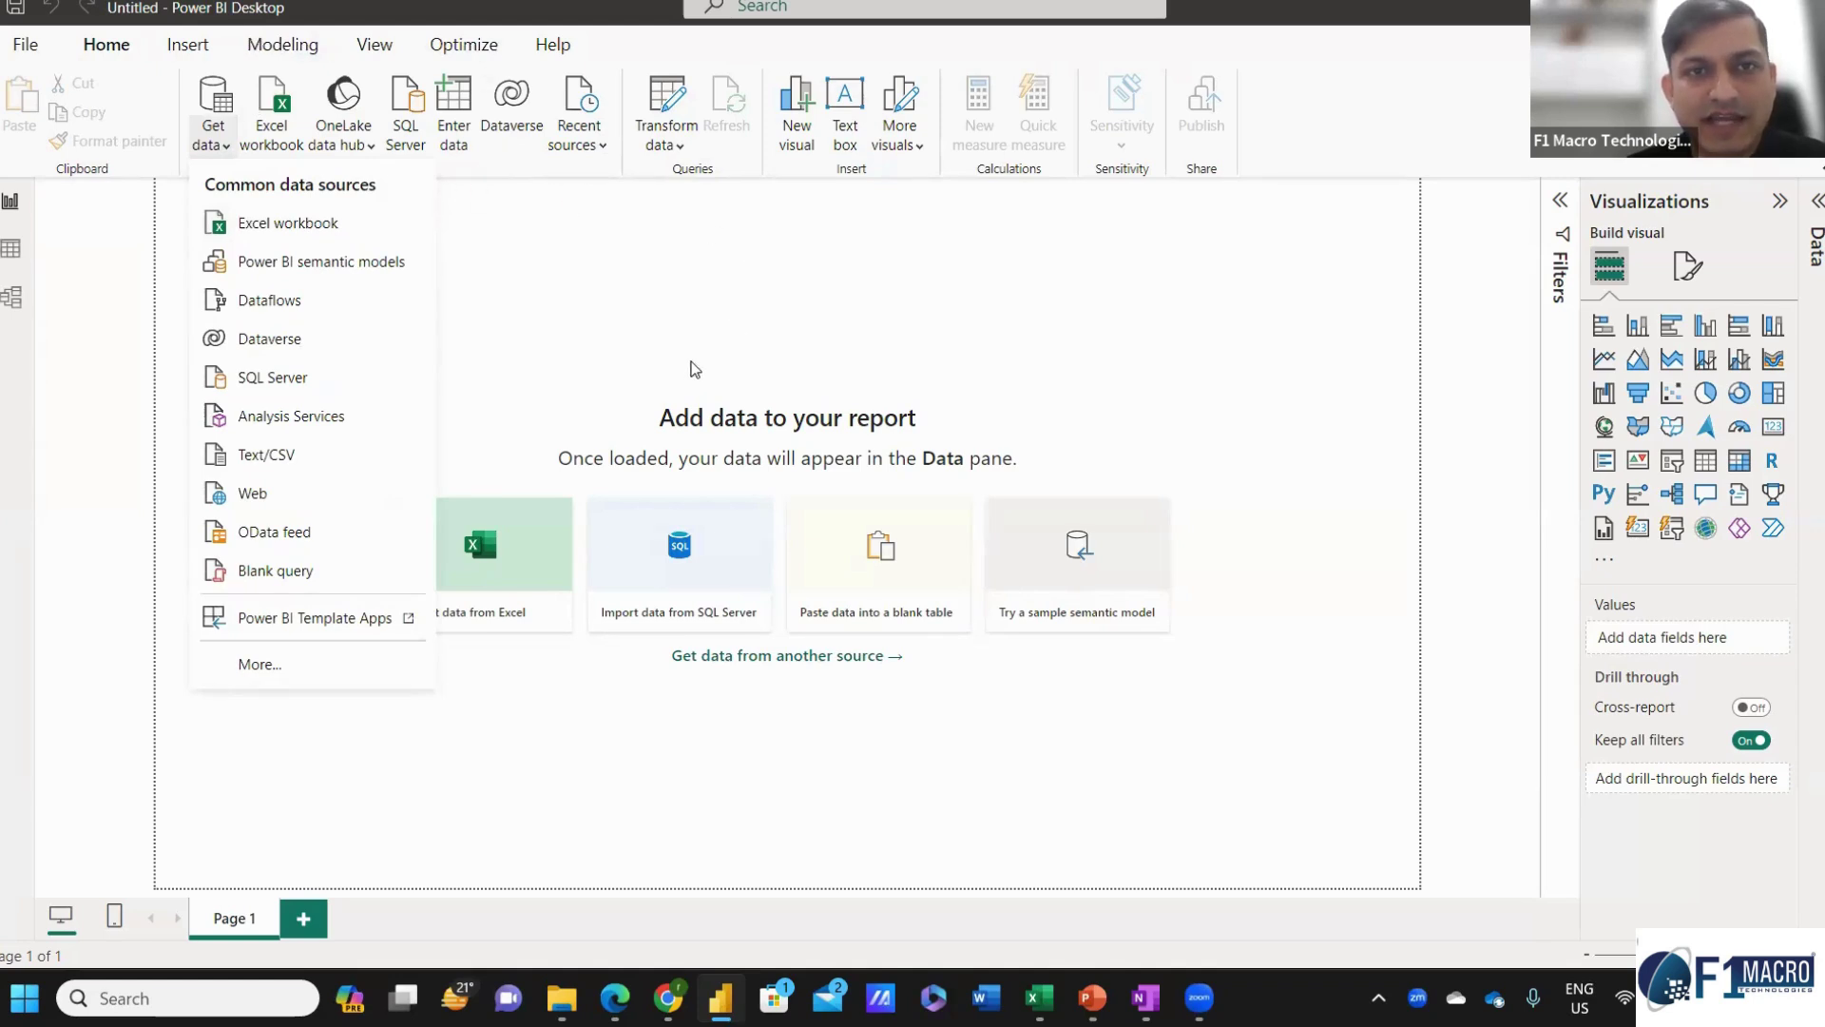
key(Escape)
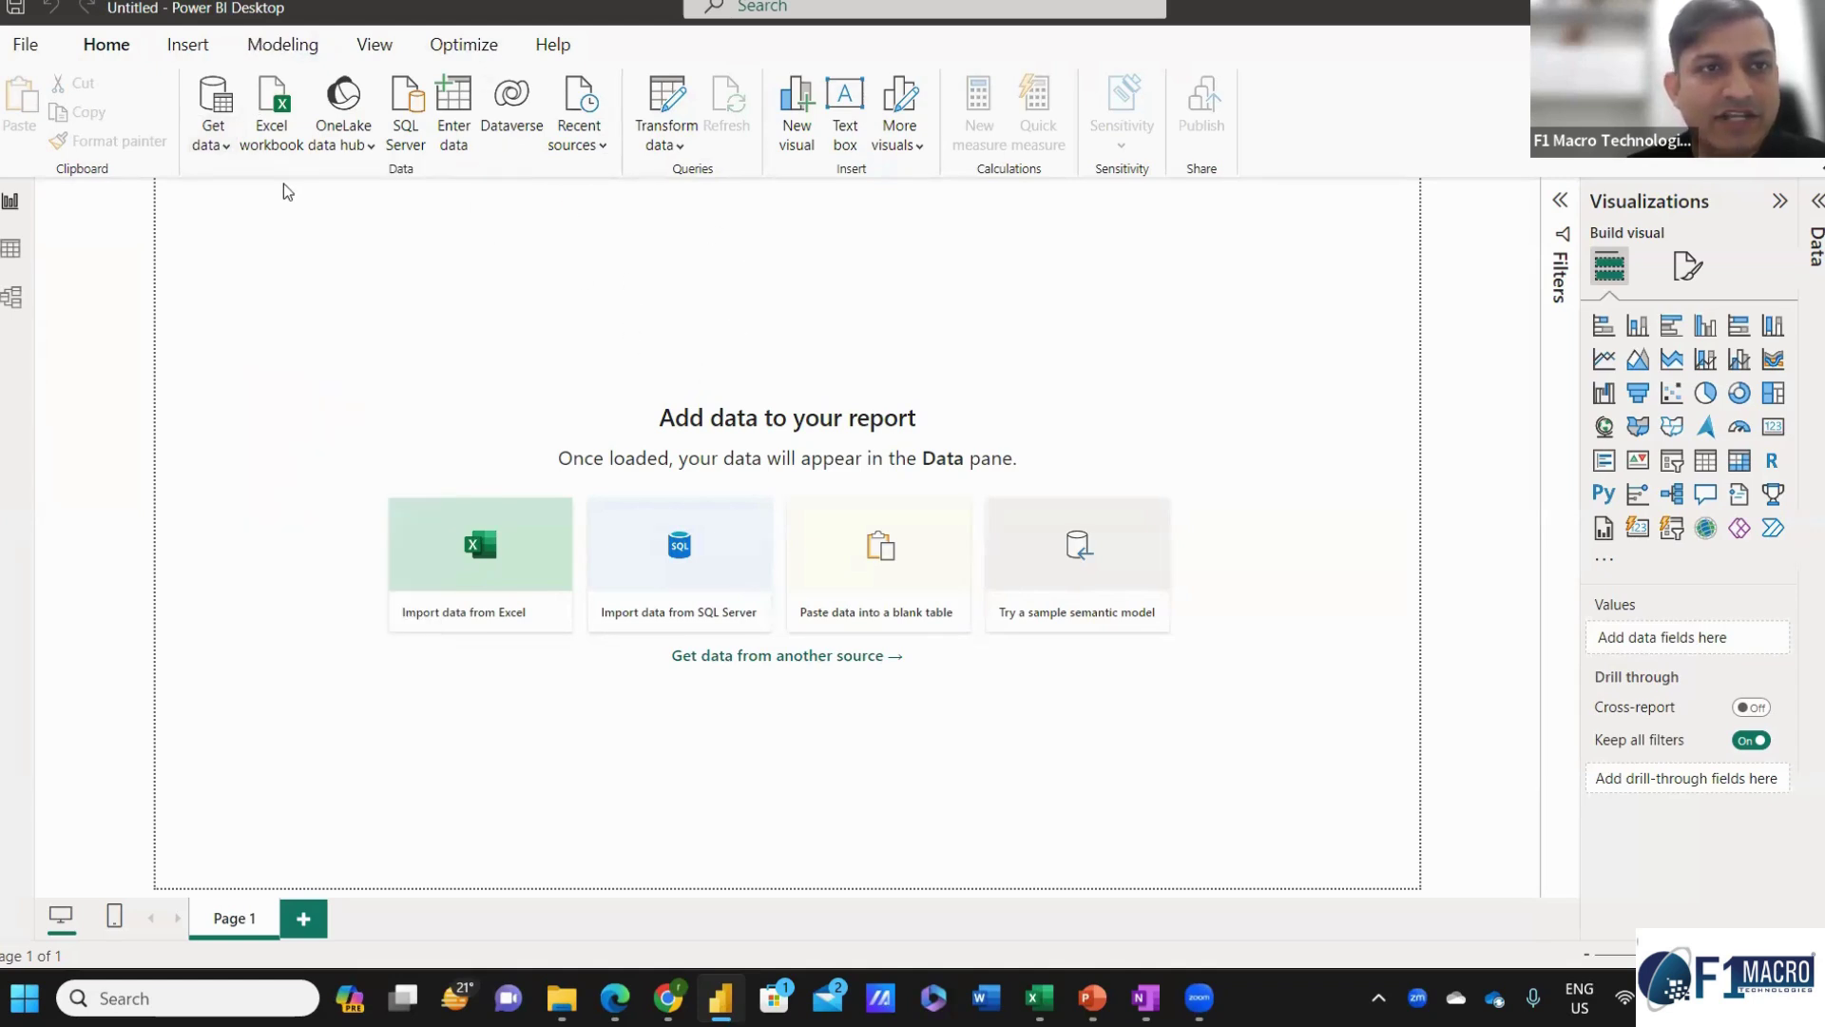
click(665, 142)
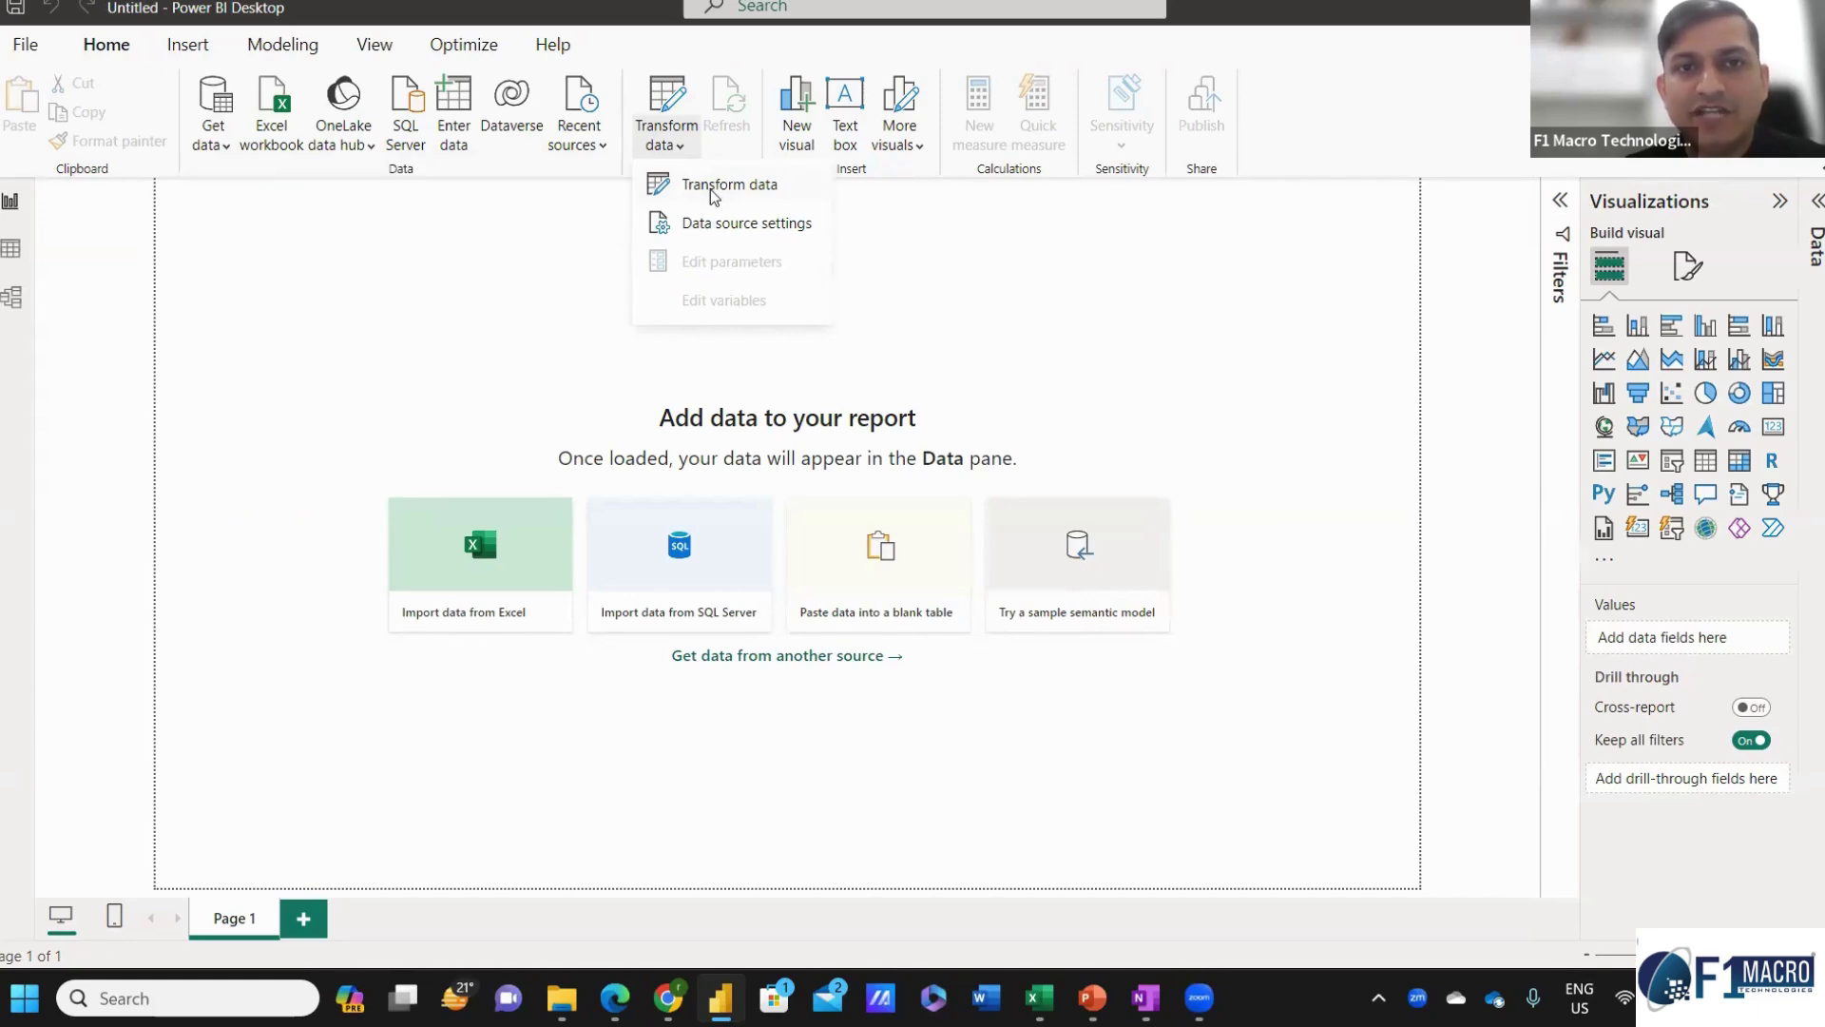
click(709, 194)
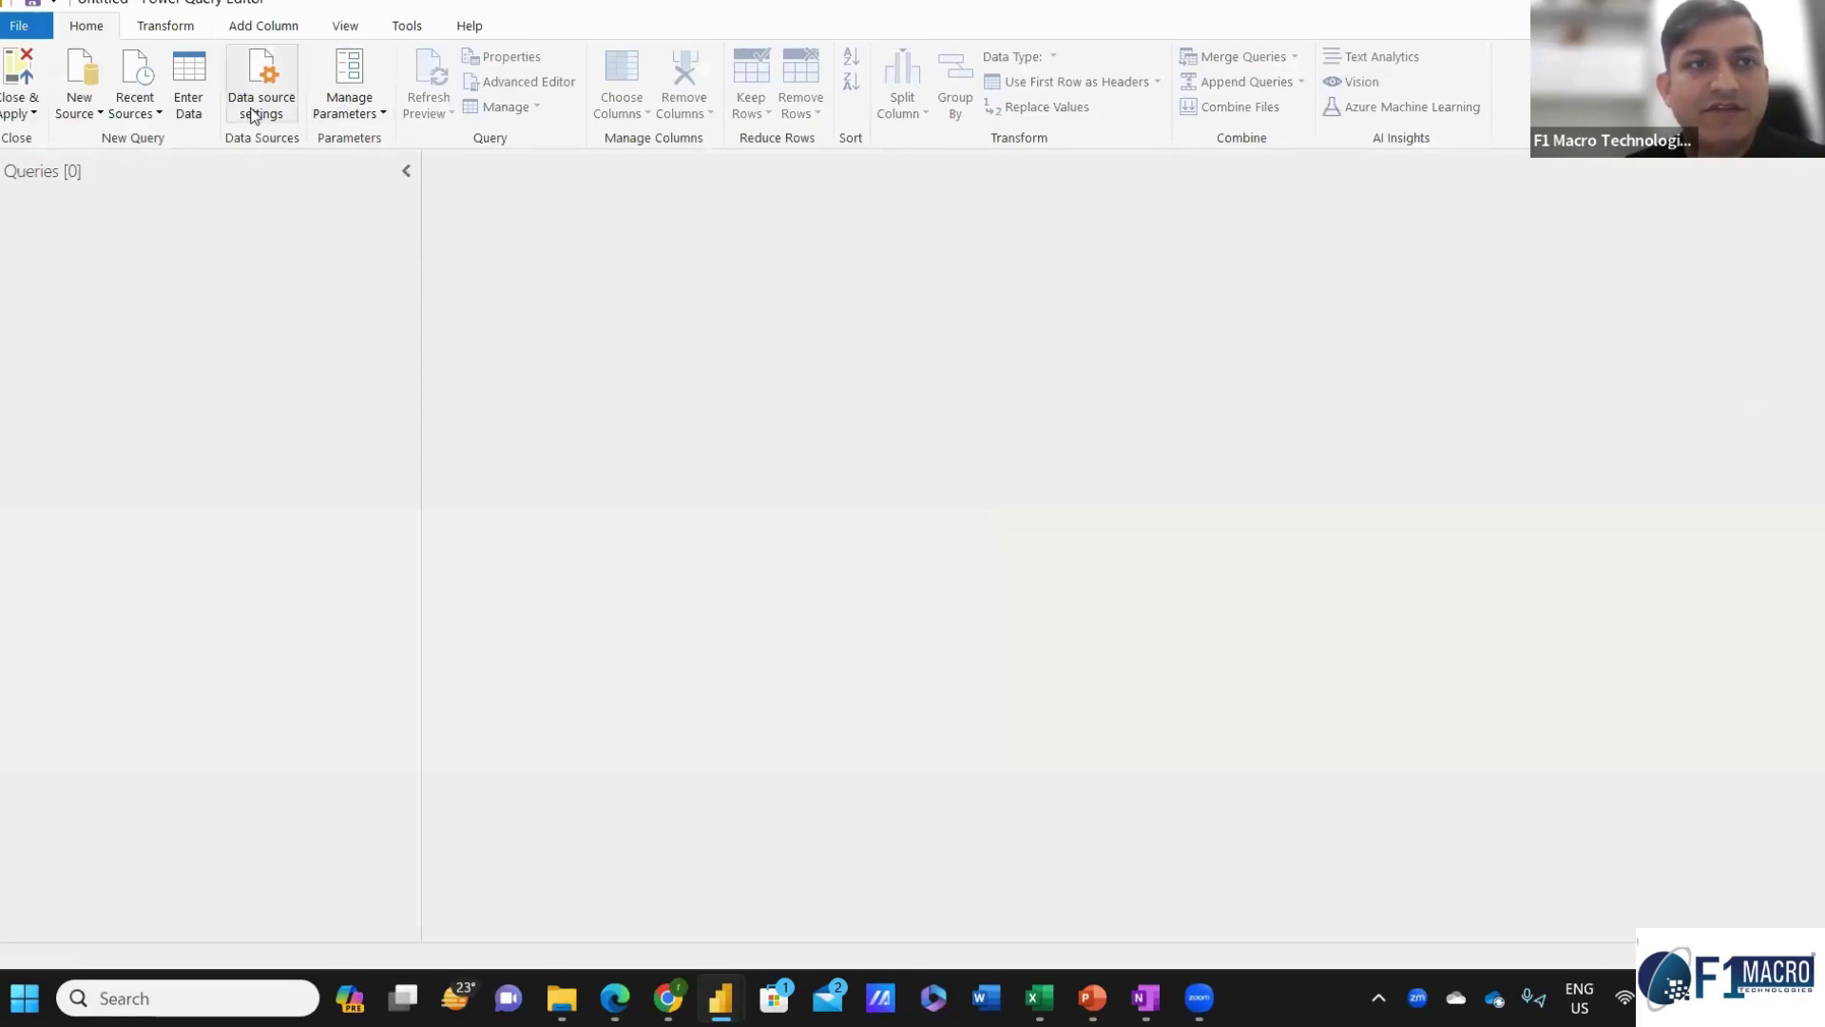
click(22, 117)
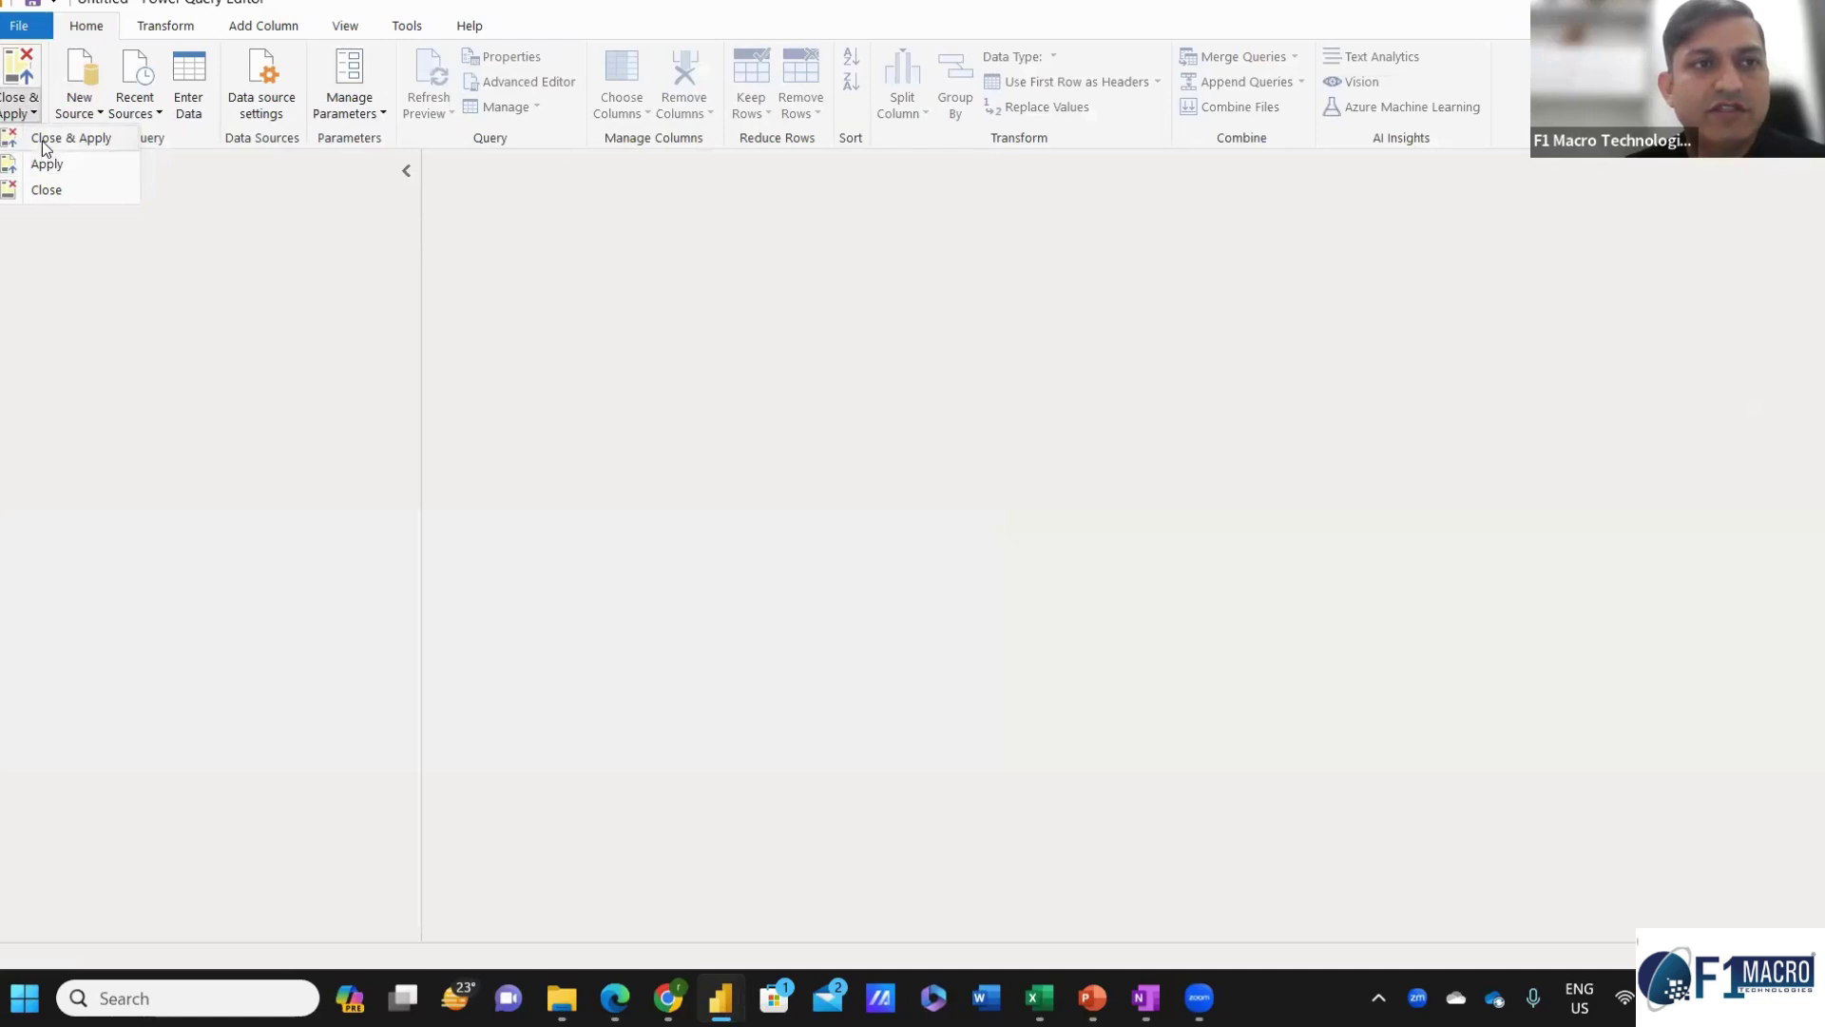
click(42, 140)
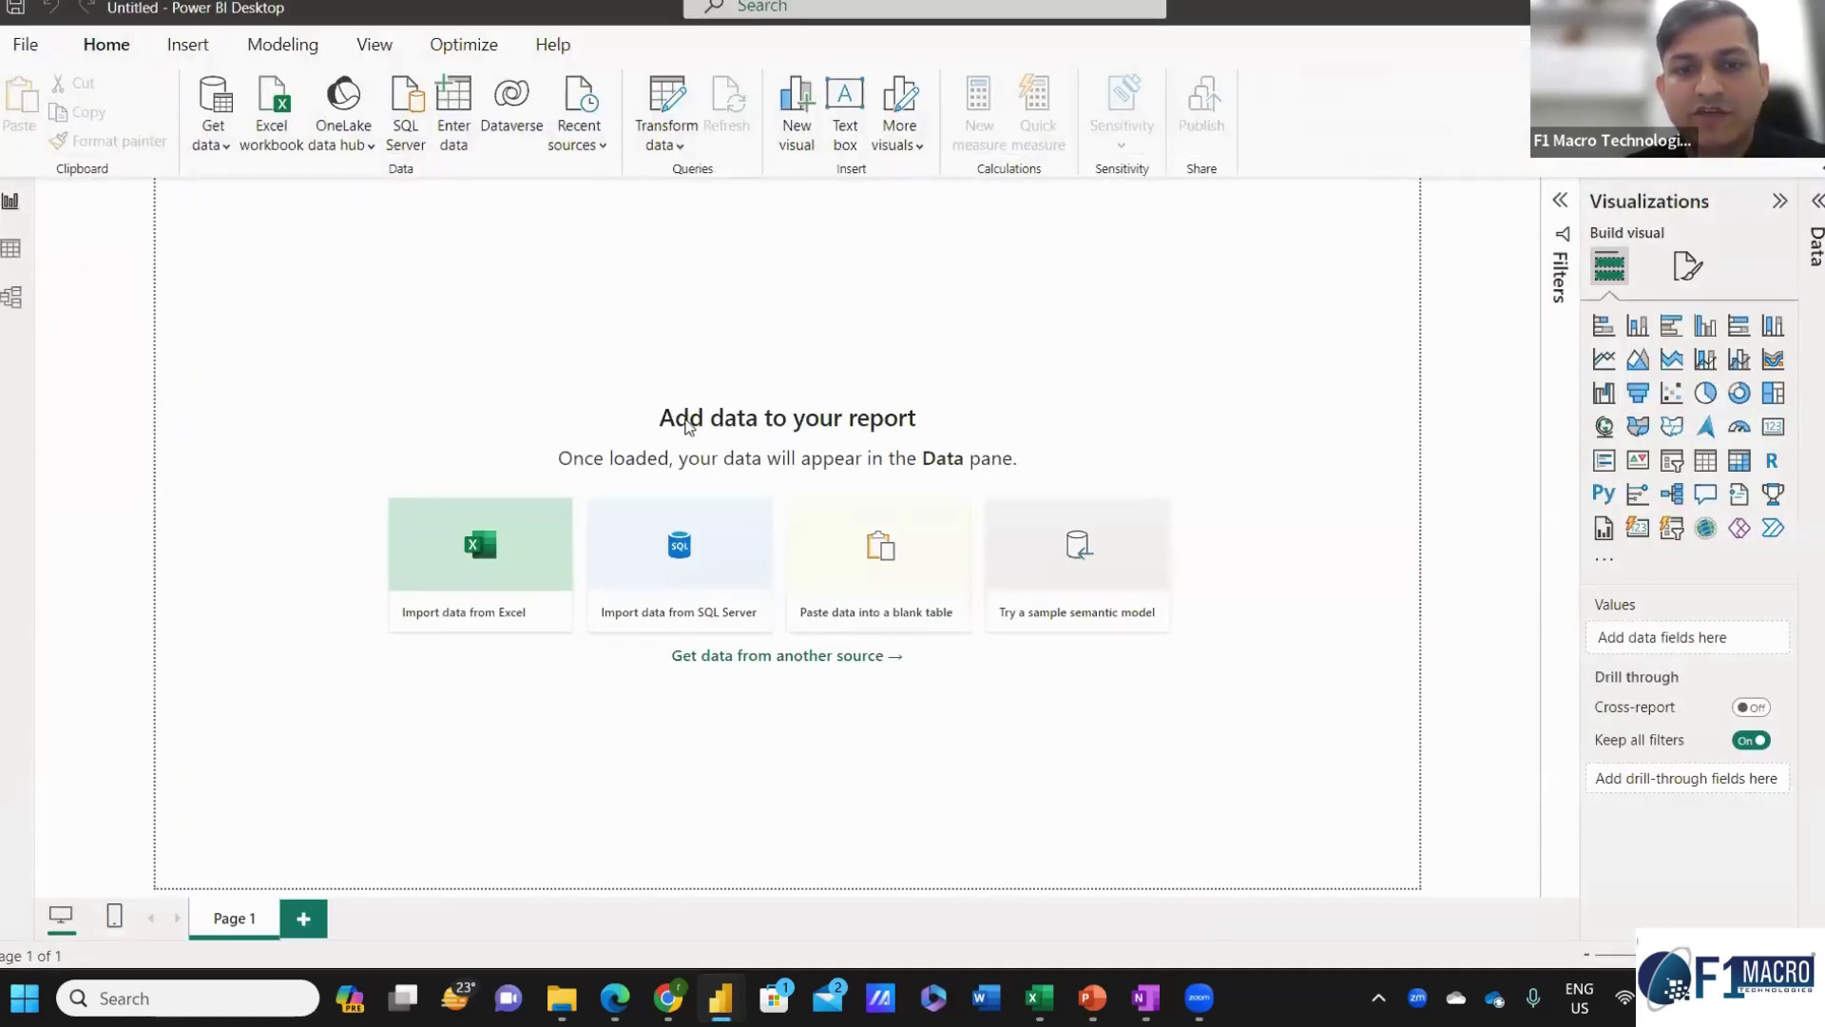
Open the Power Query Editor and start a new source from an Excel workbook.
click(680, 141)
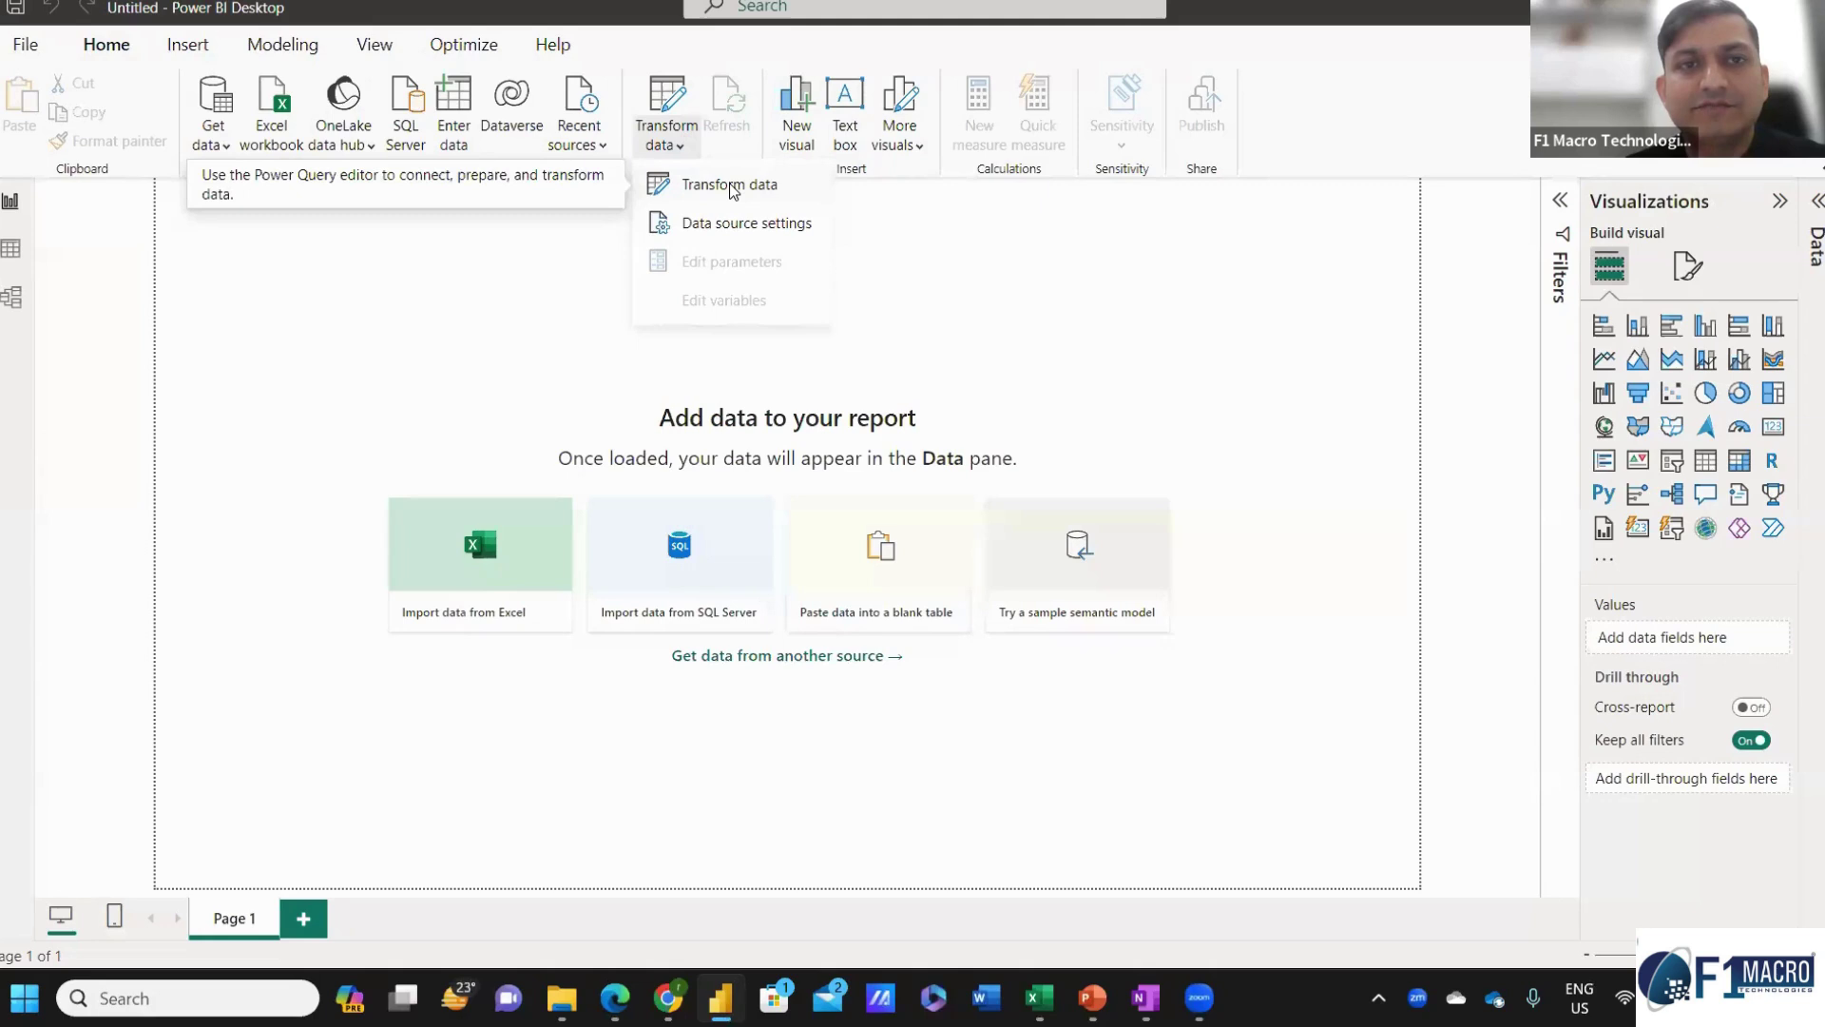
click(730, 185)
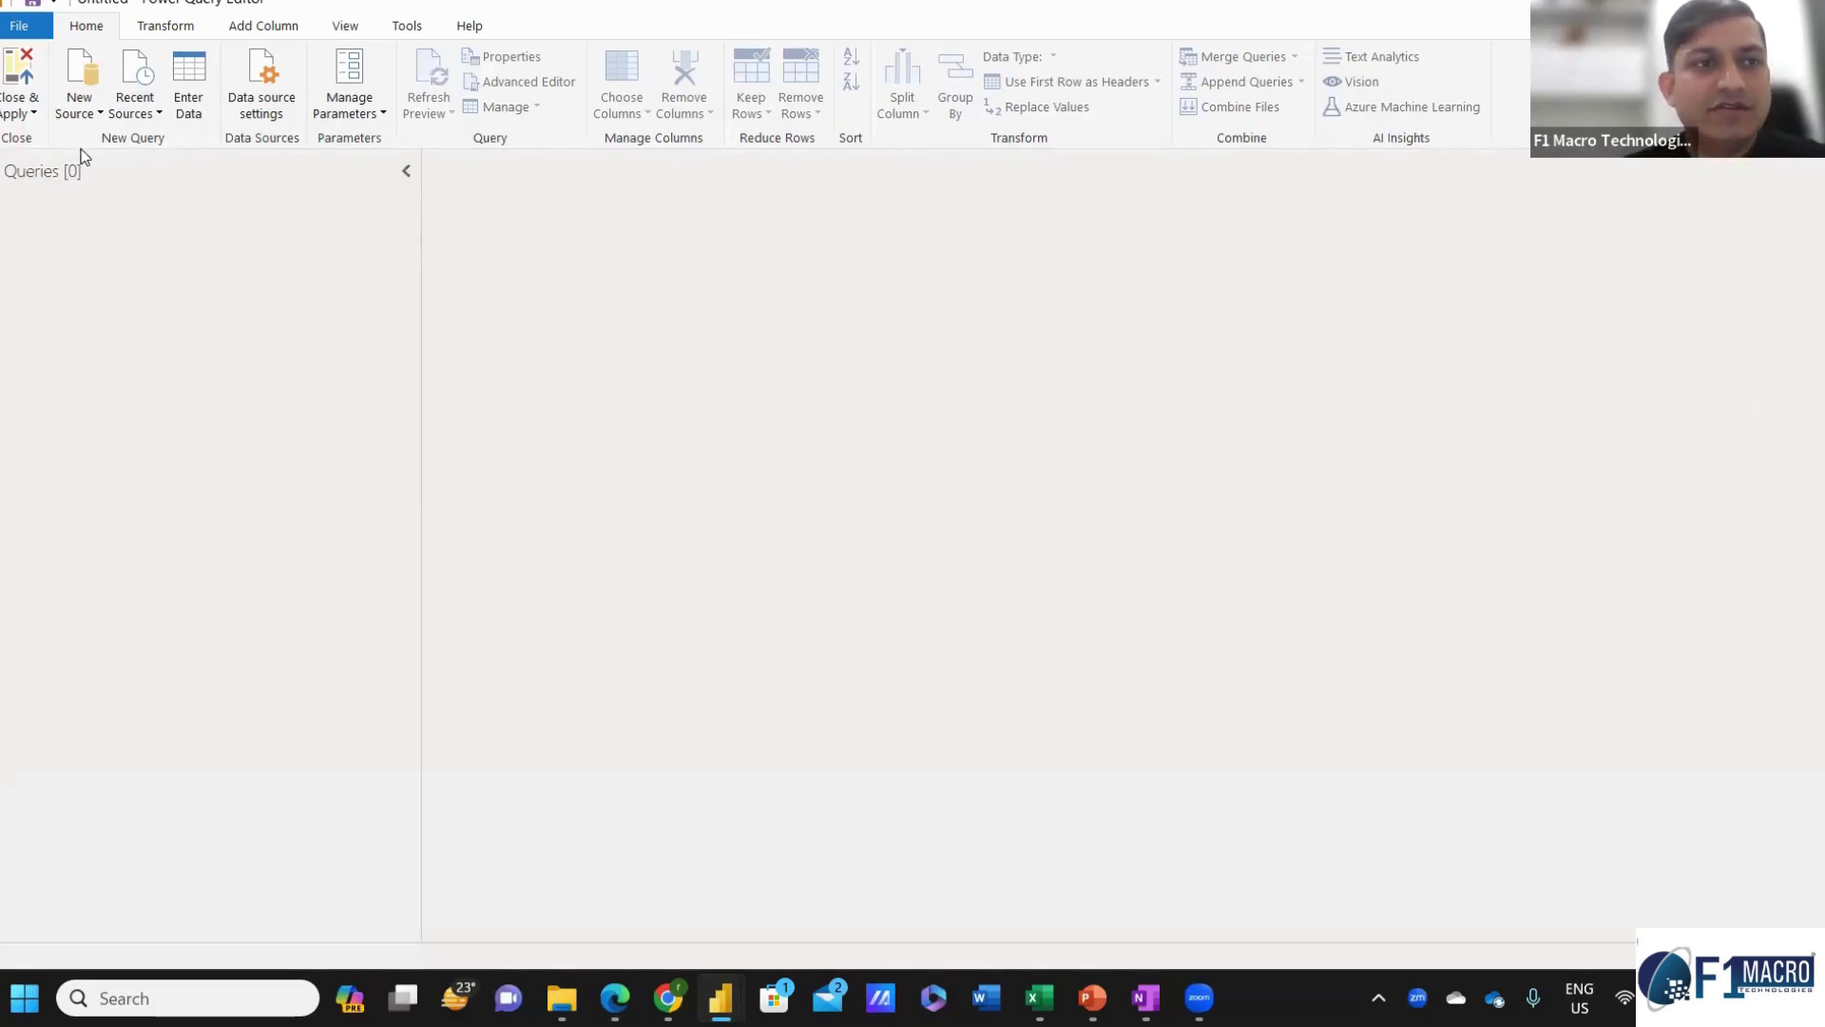
click(74, 118)
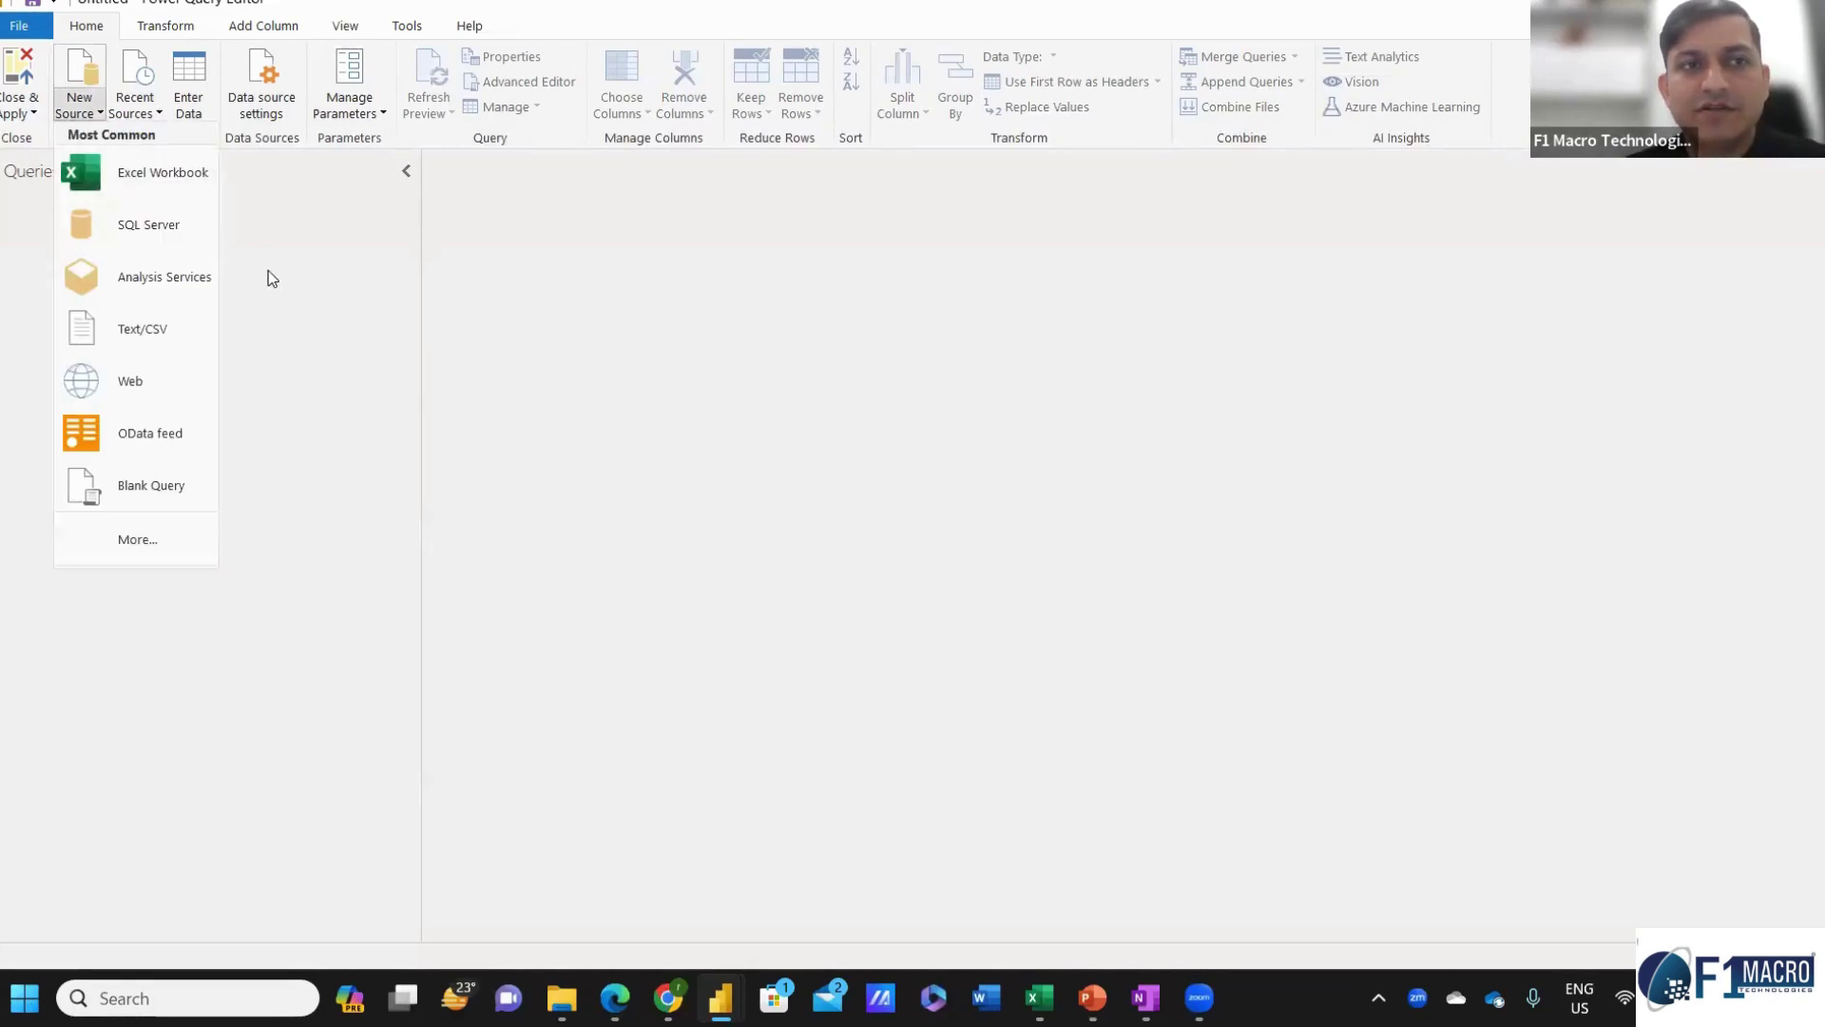
click(156, 180)
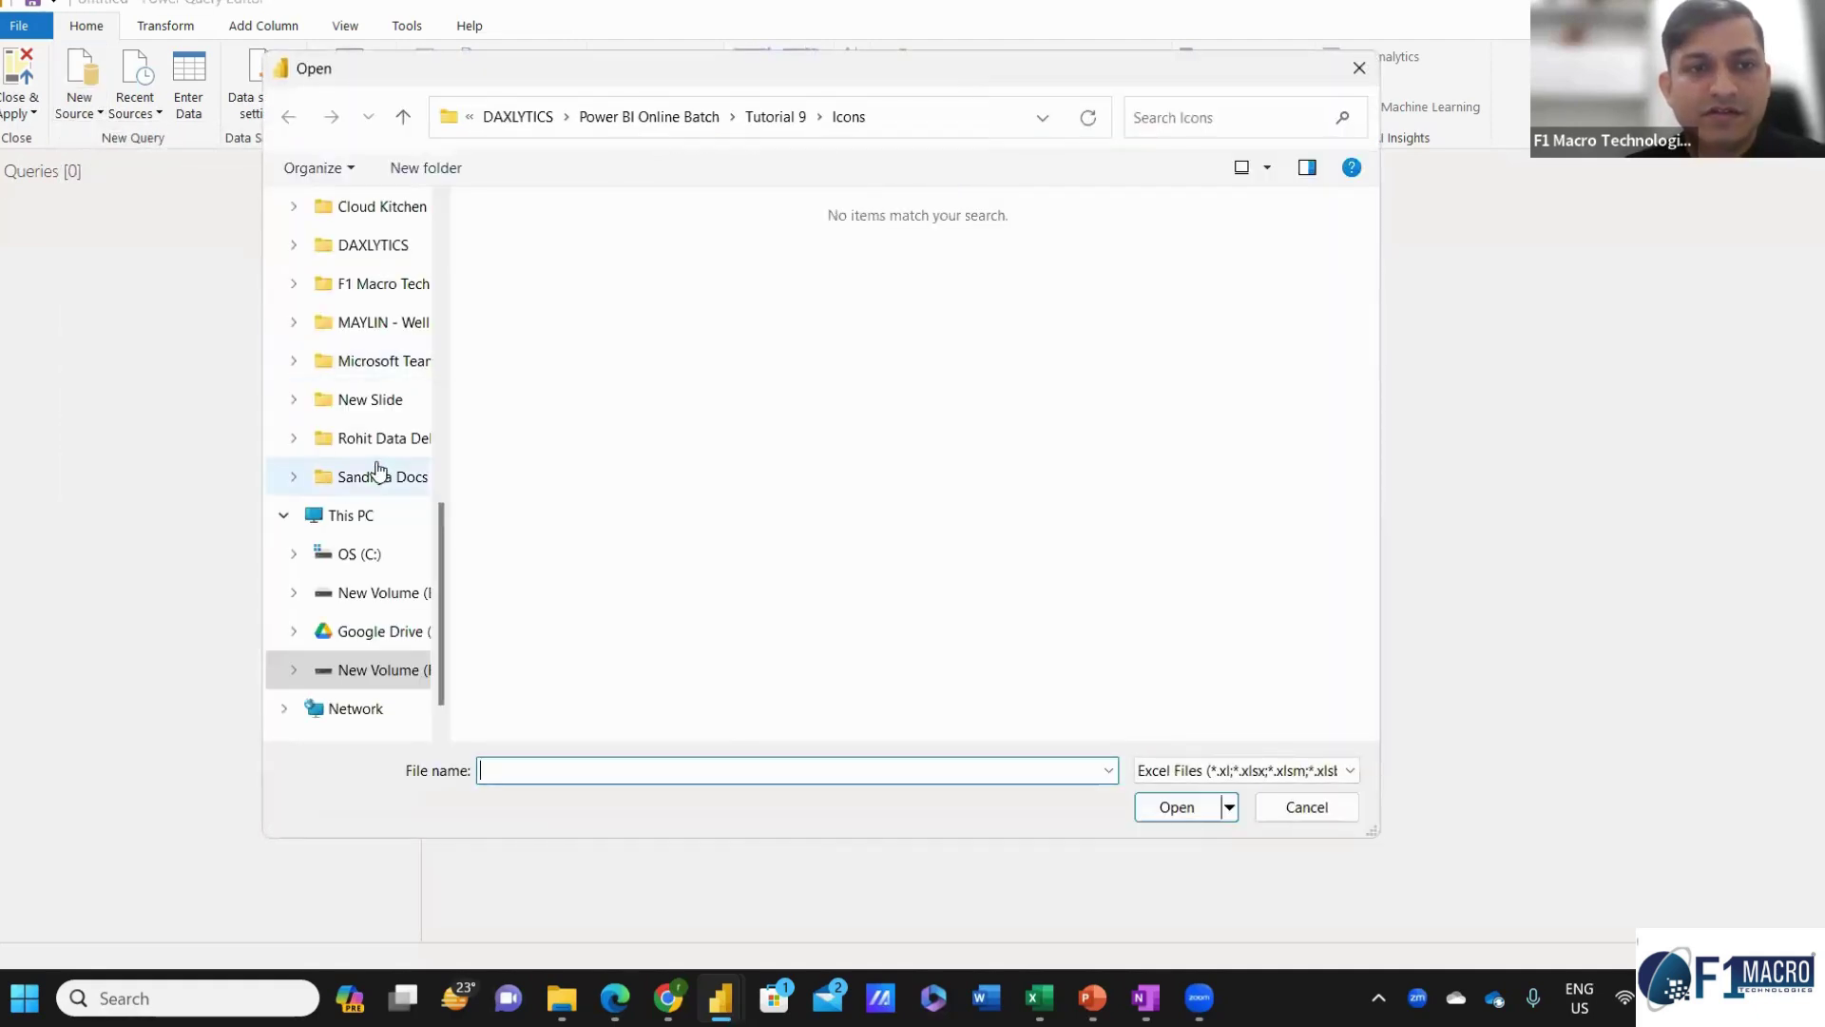
Open Sales Data.xlsx from the Tutorial 1 folder inside Power BI Online Batch.
click(376, 258)
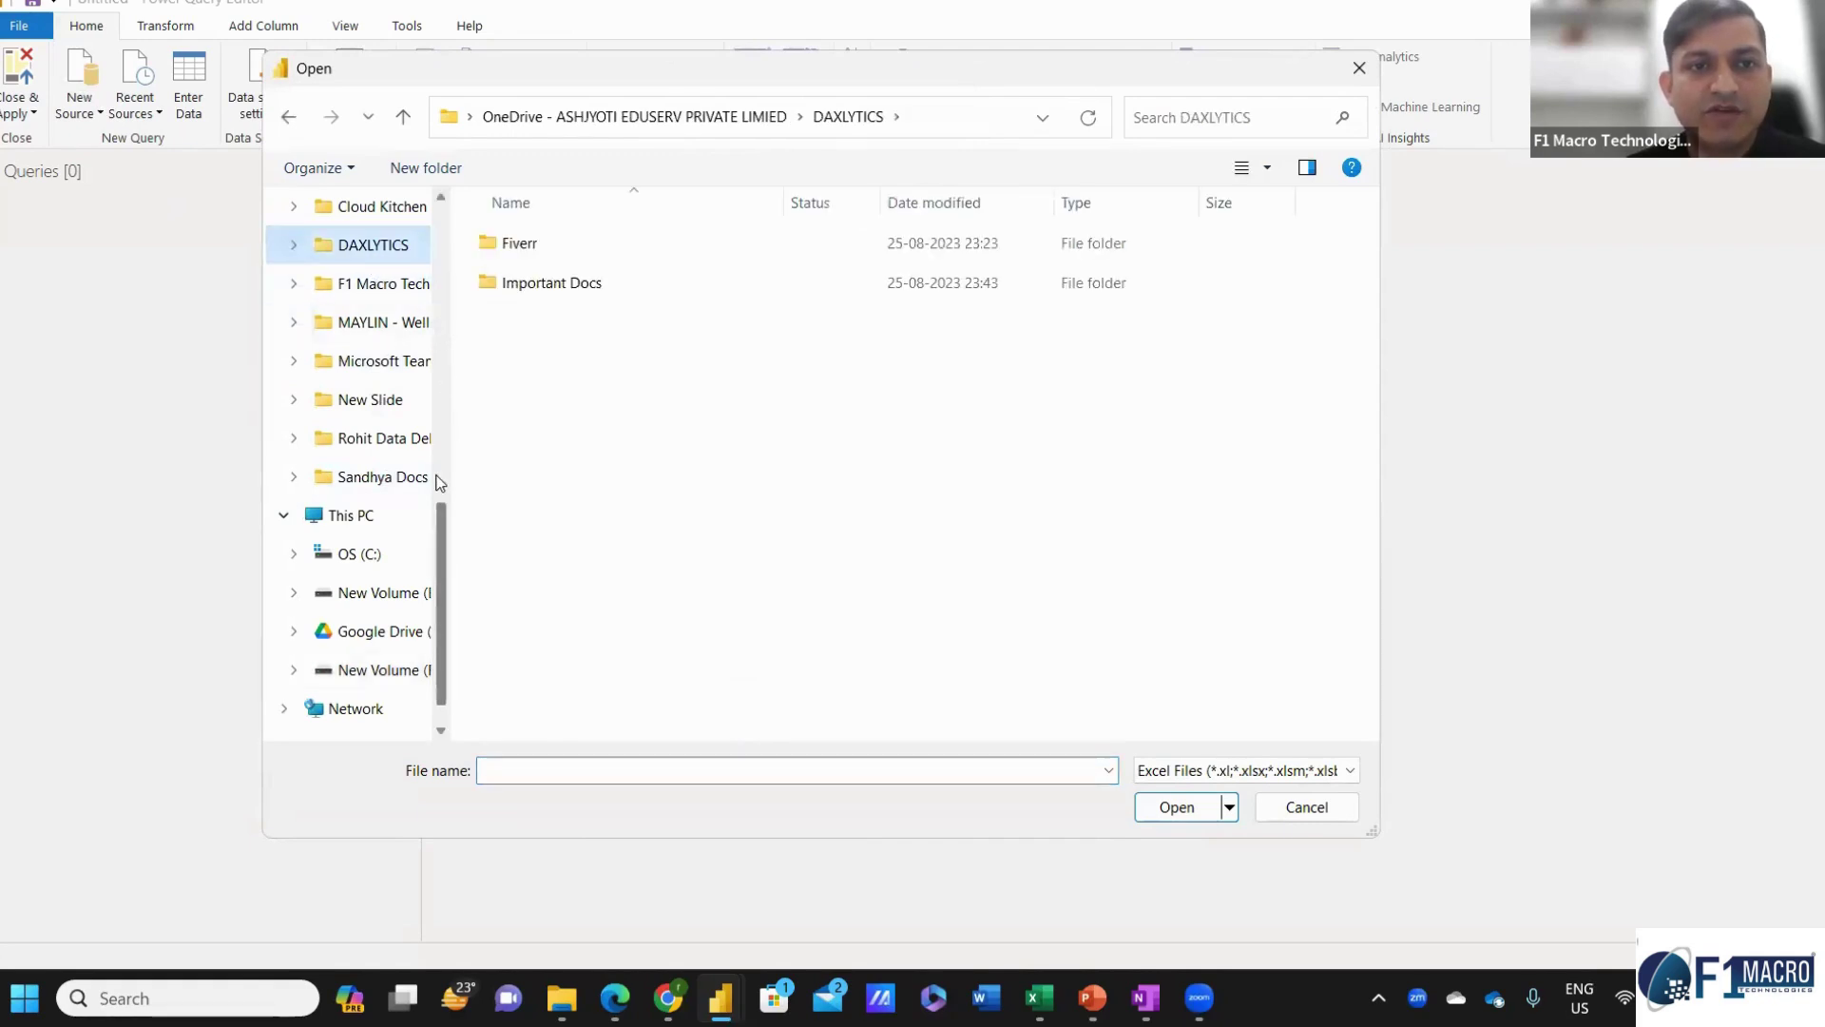
mouse_move(444, 520)
mouse_down()
mouse_move(448, 492)
mouse_move(442, 554)
mouse_move(451, 514)
mouse_up()
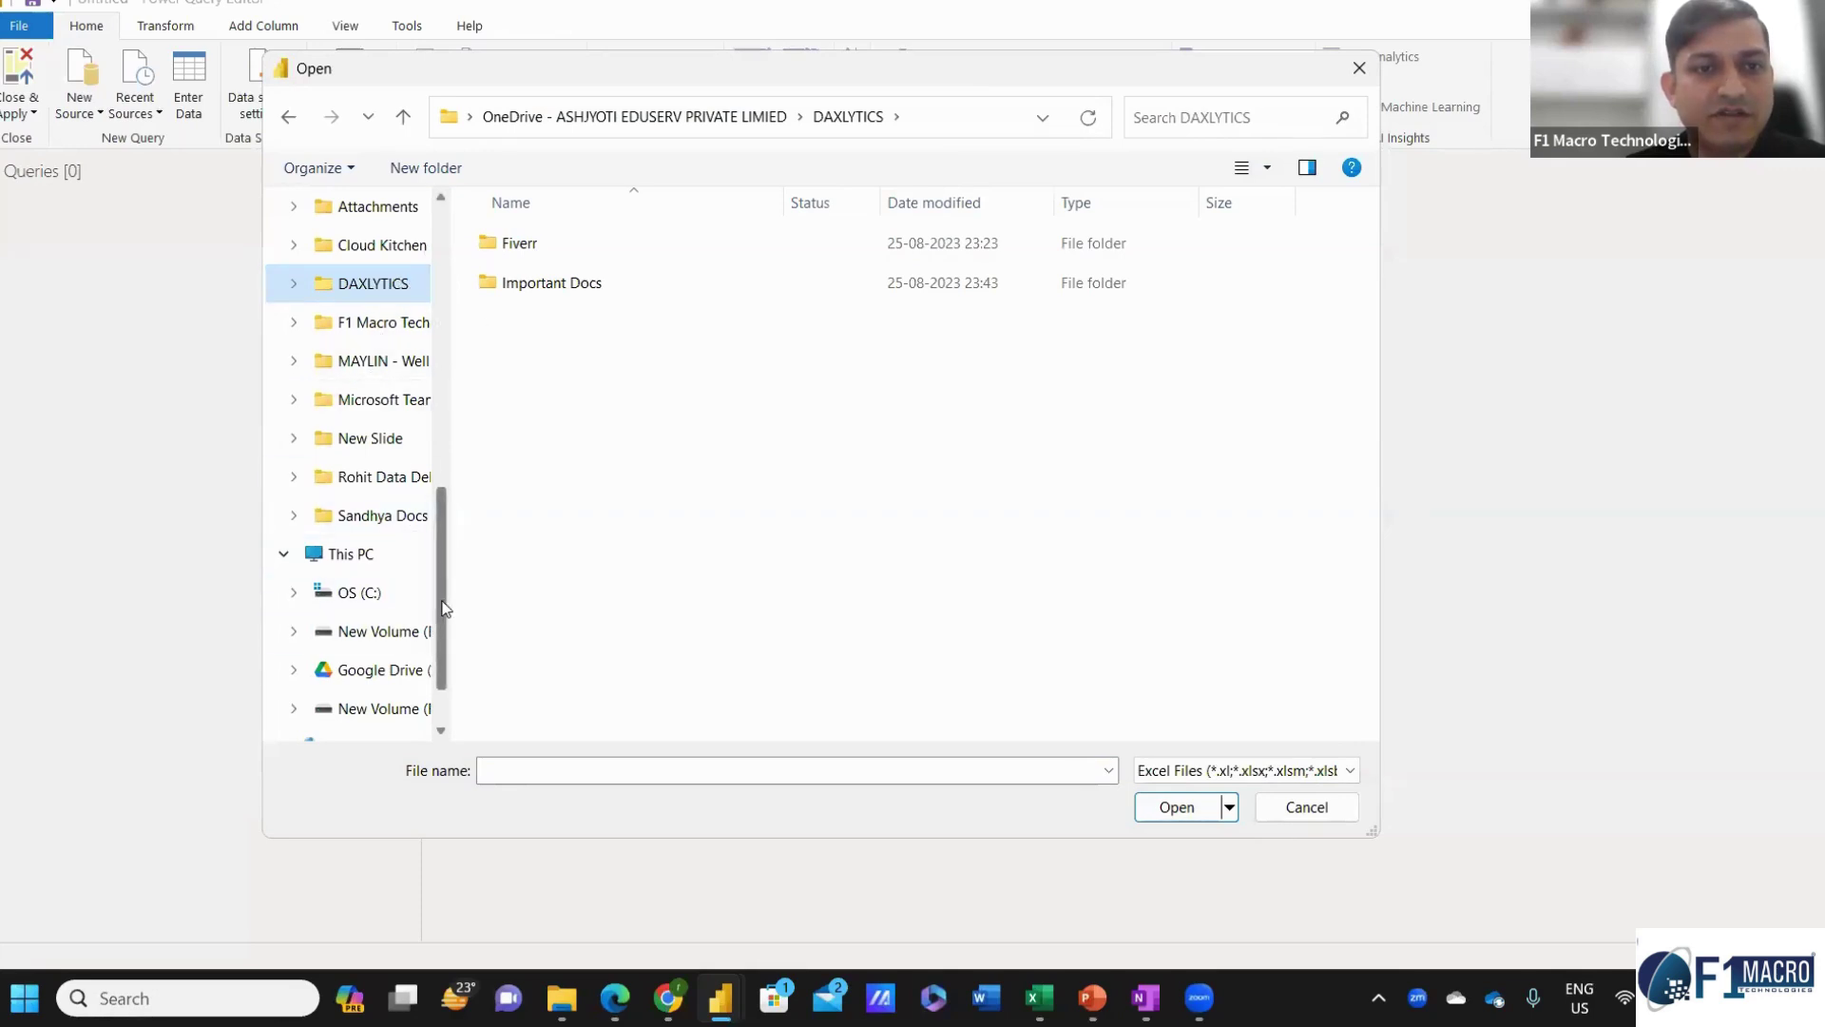
scroll(449, 457, up, 3)
scroll(448, 457, up, 2)
click(362, 476)
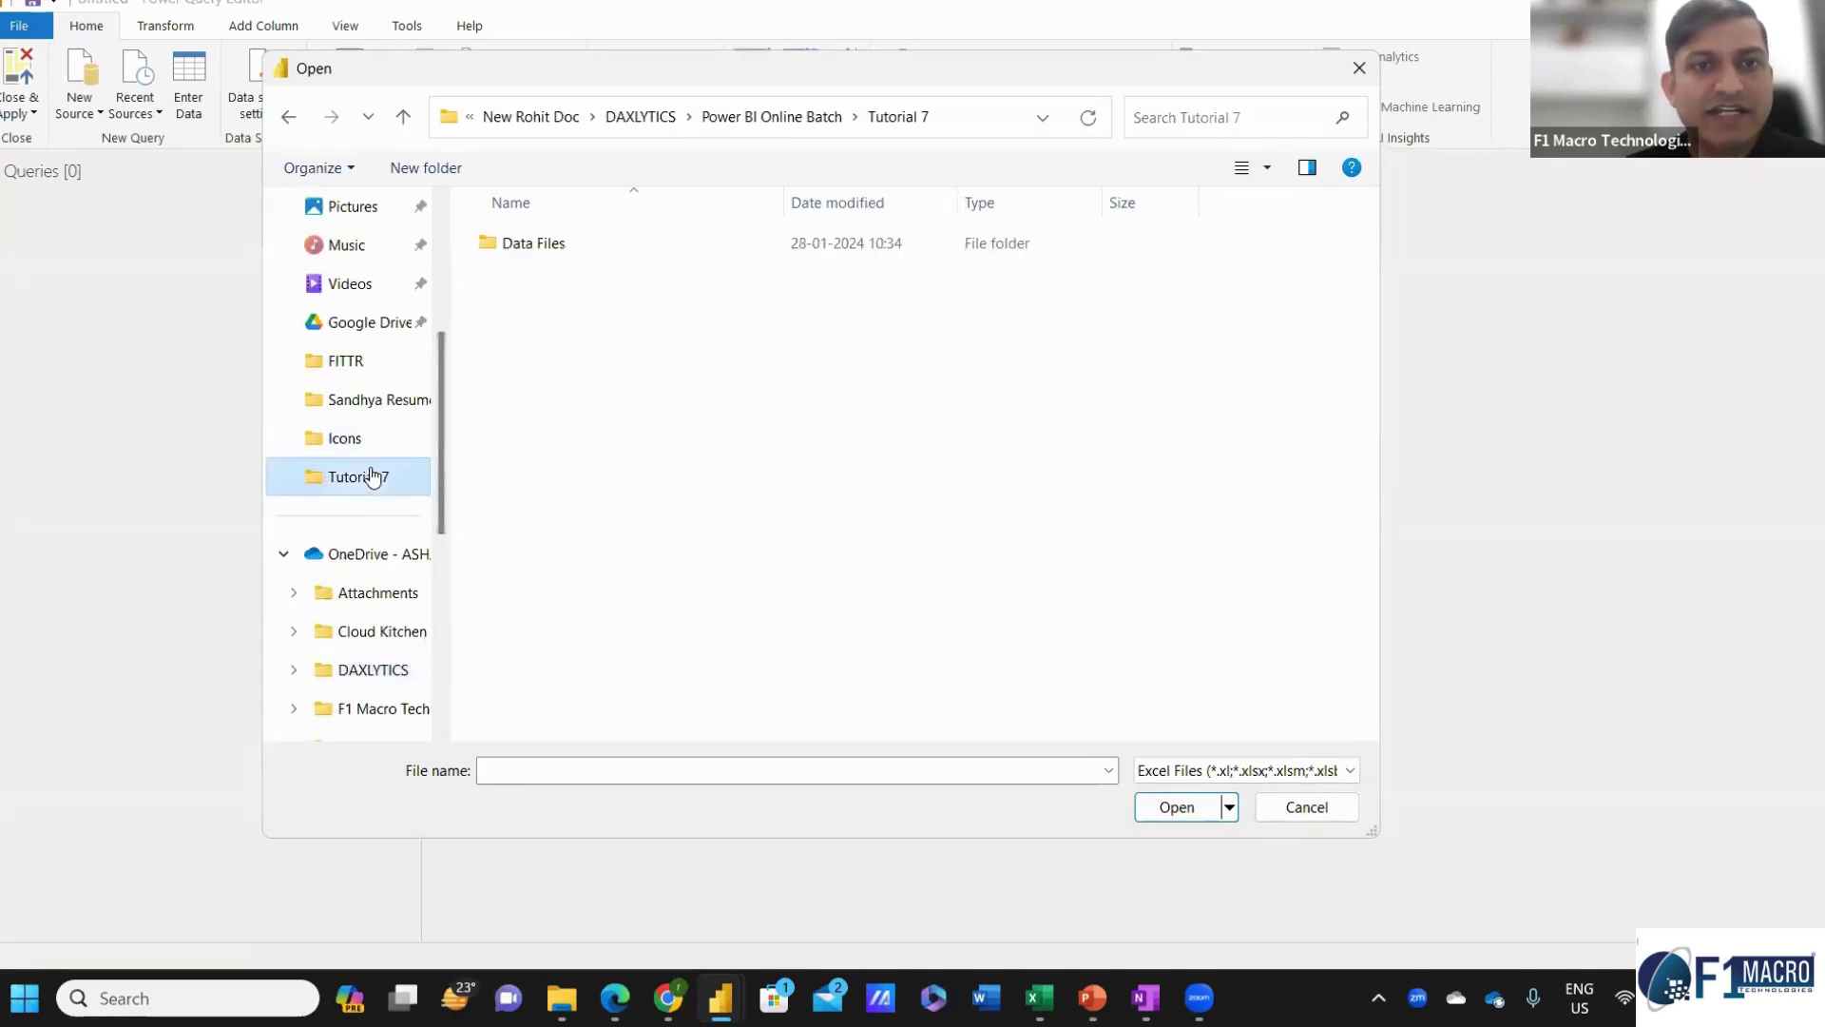
click(815, 116)
double_click(590, 285)
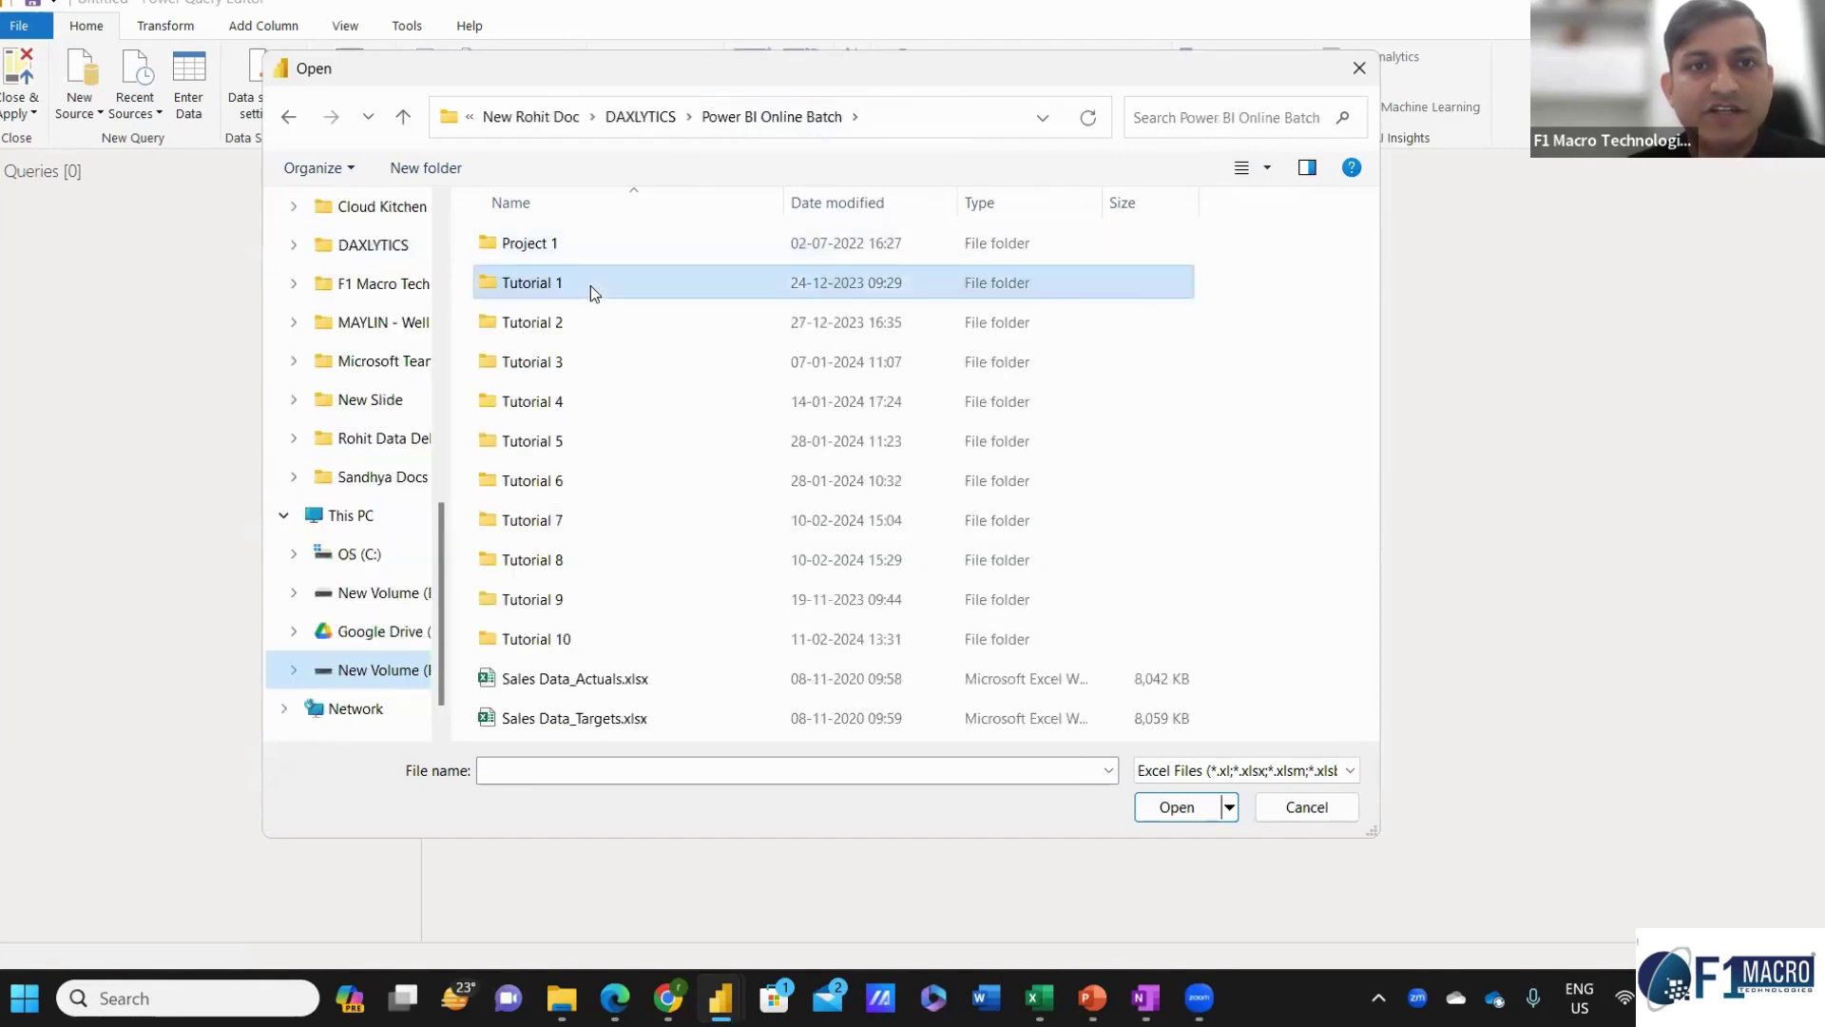
click(571, 333)
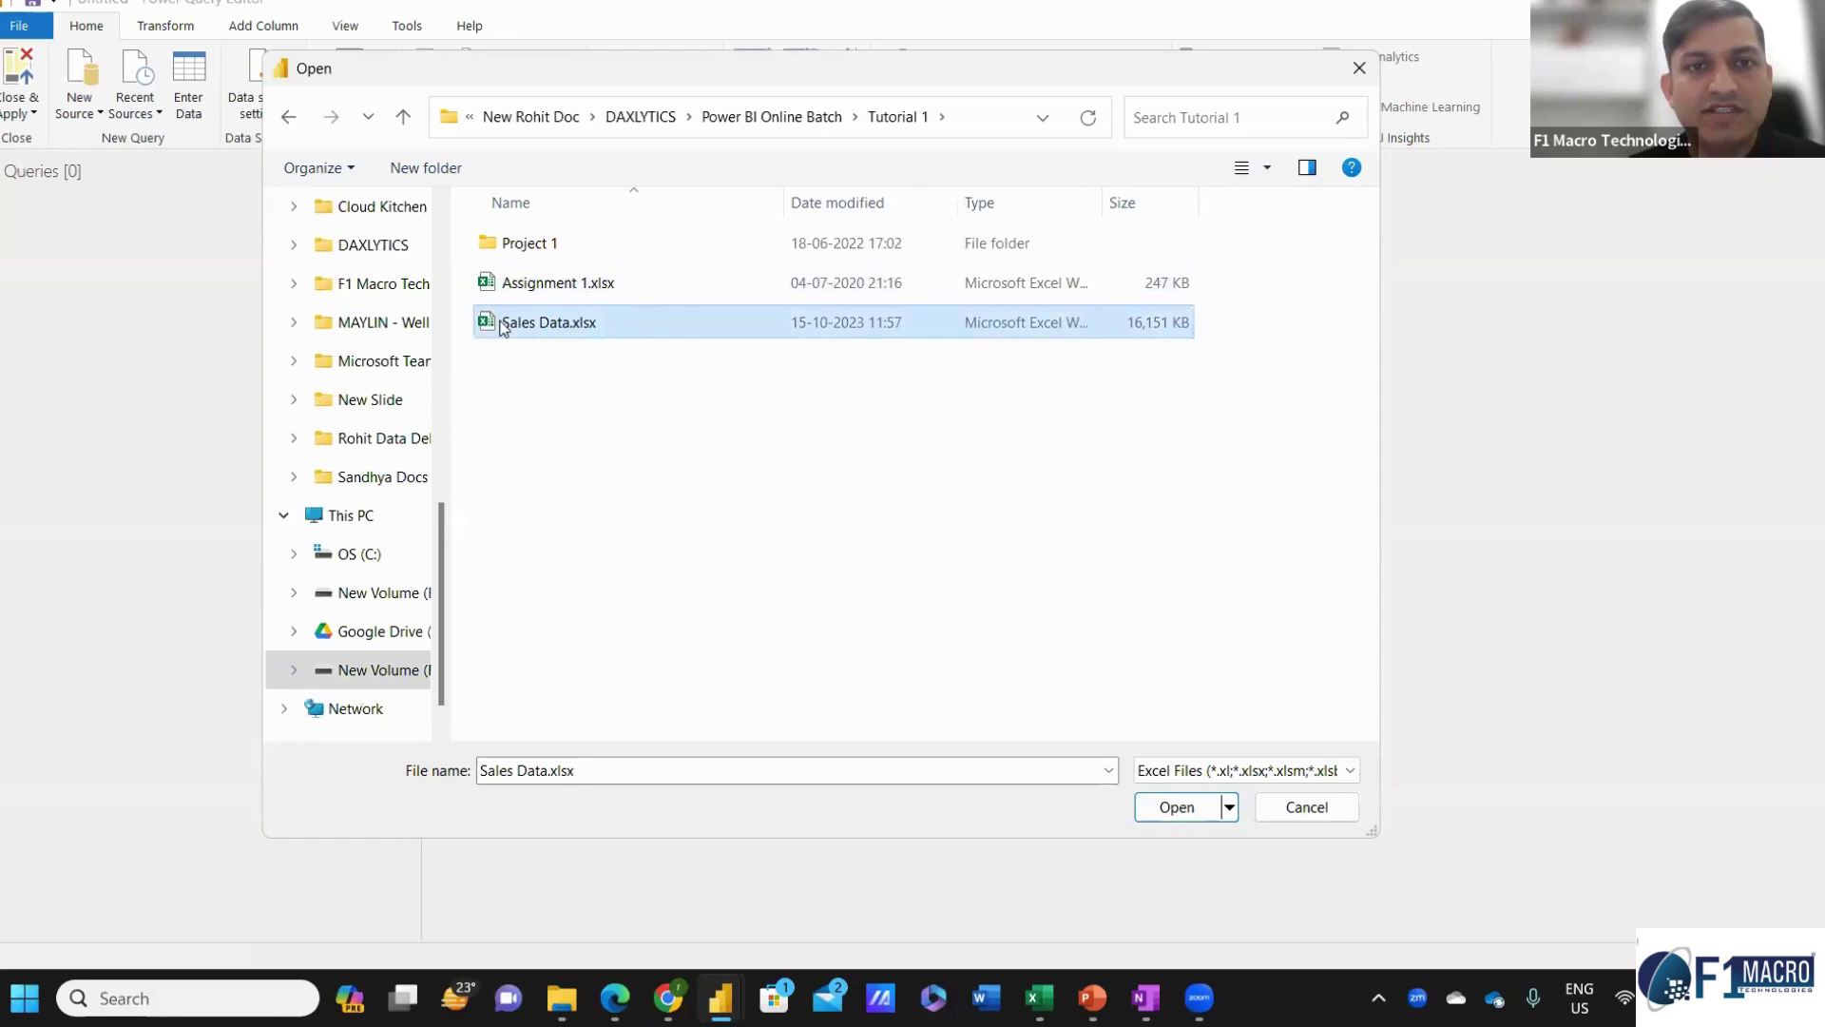
click(1178, 813)
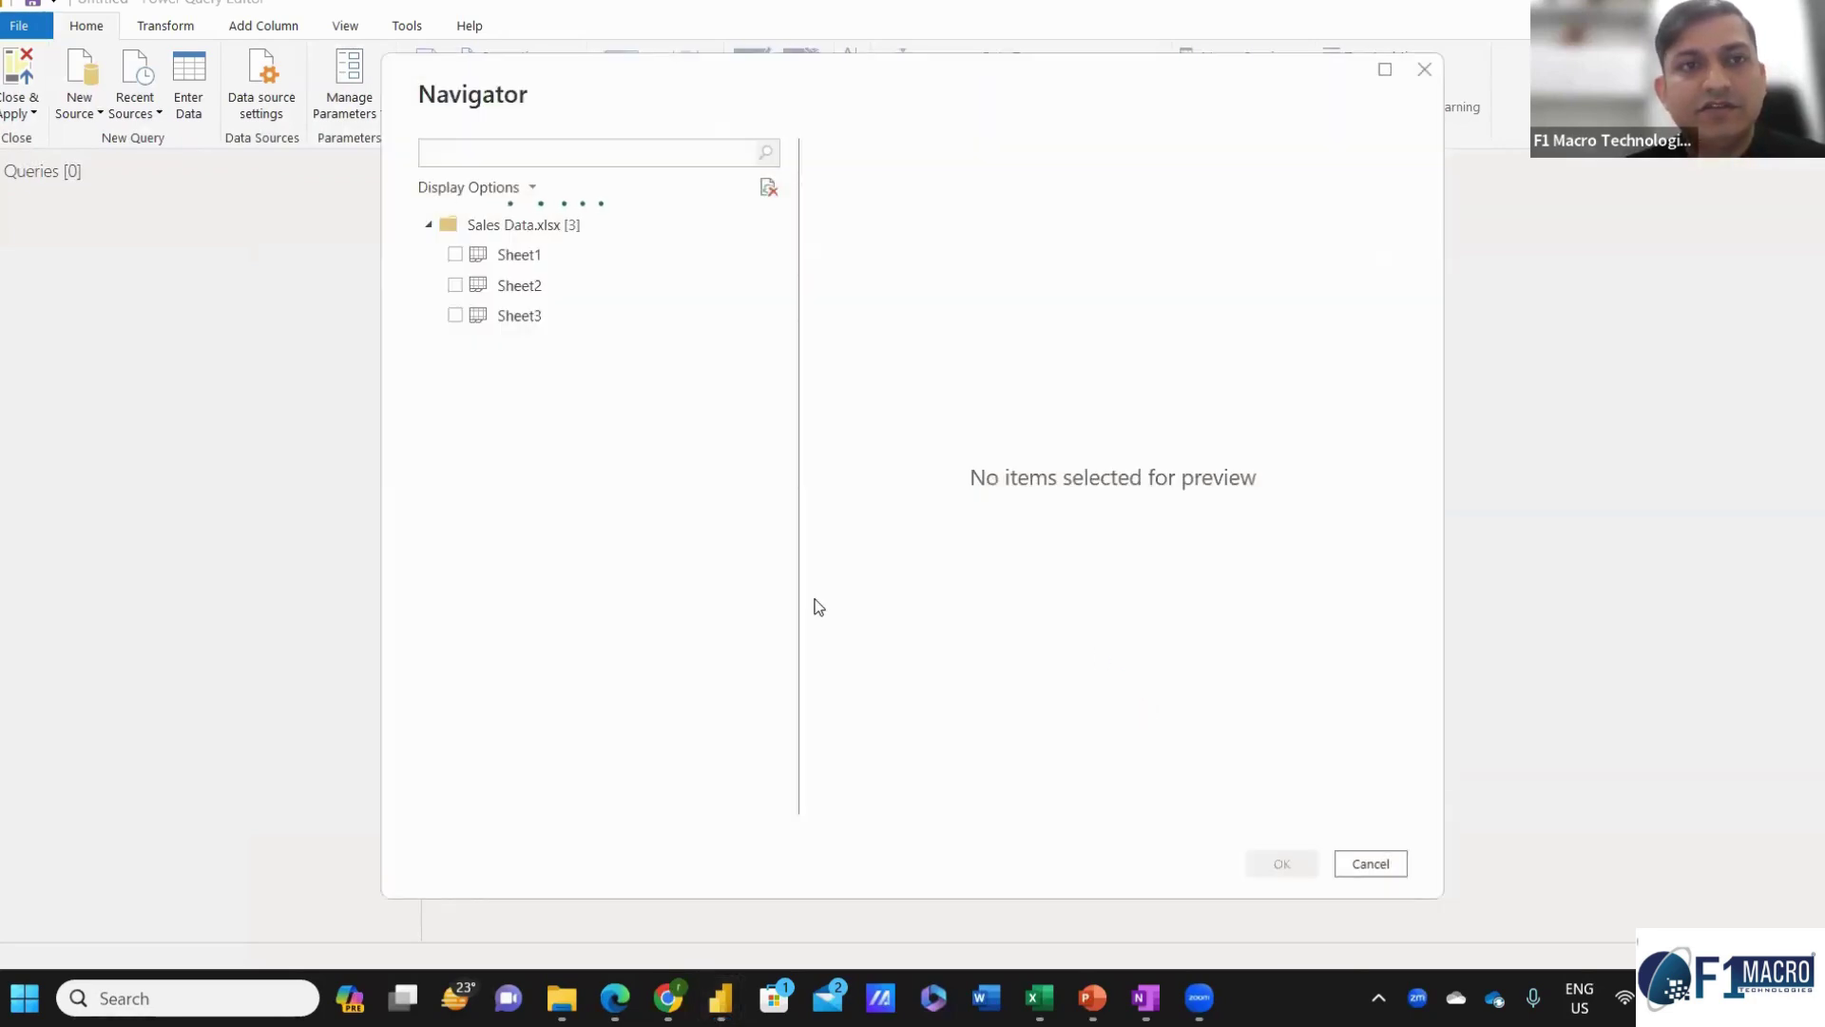
Select Sheet1, look through its columns in the preview, bring it in as a query and refresh the query preview.
click(456, 256)
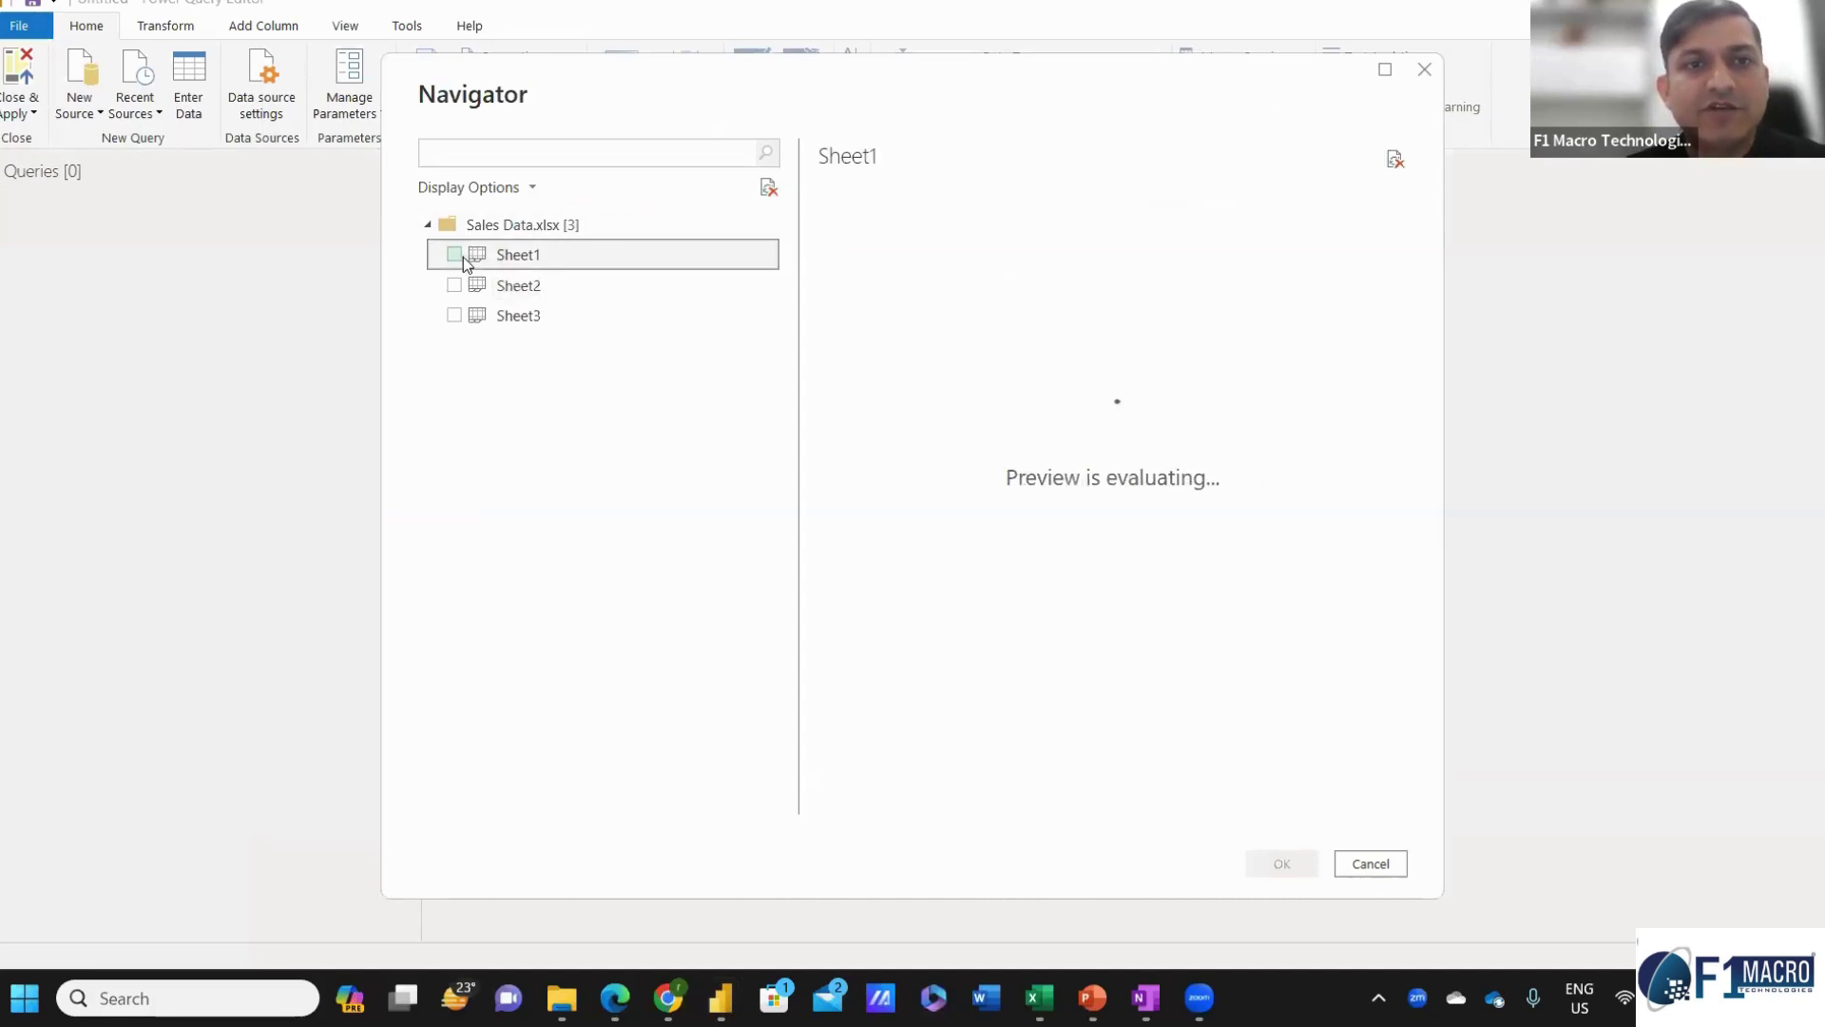
click(530, 259)
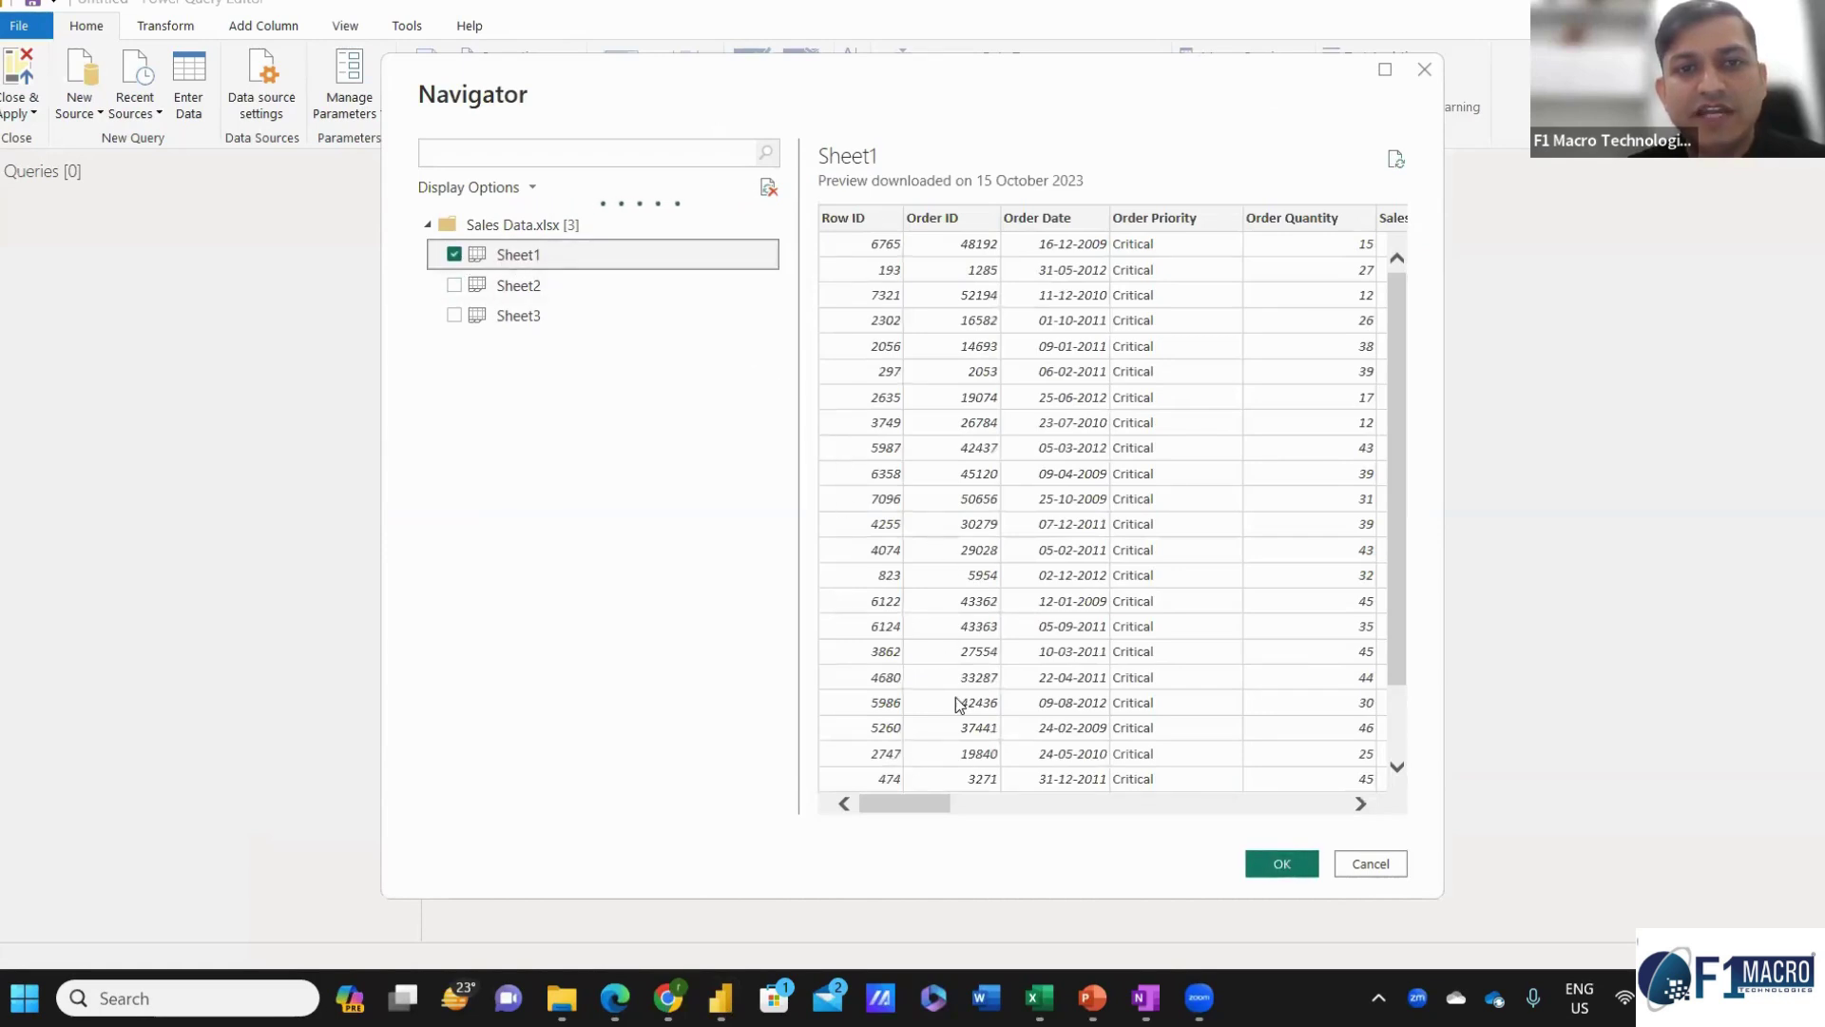
drag(906, 803, 1179, 853)
scroll(1109, 817, right, 10)
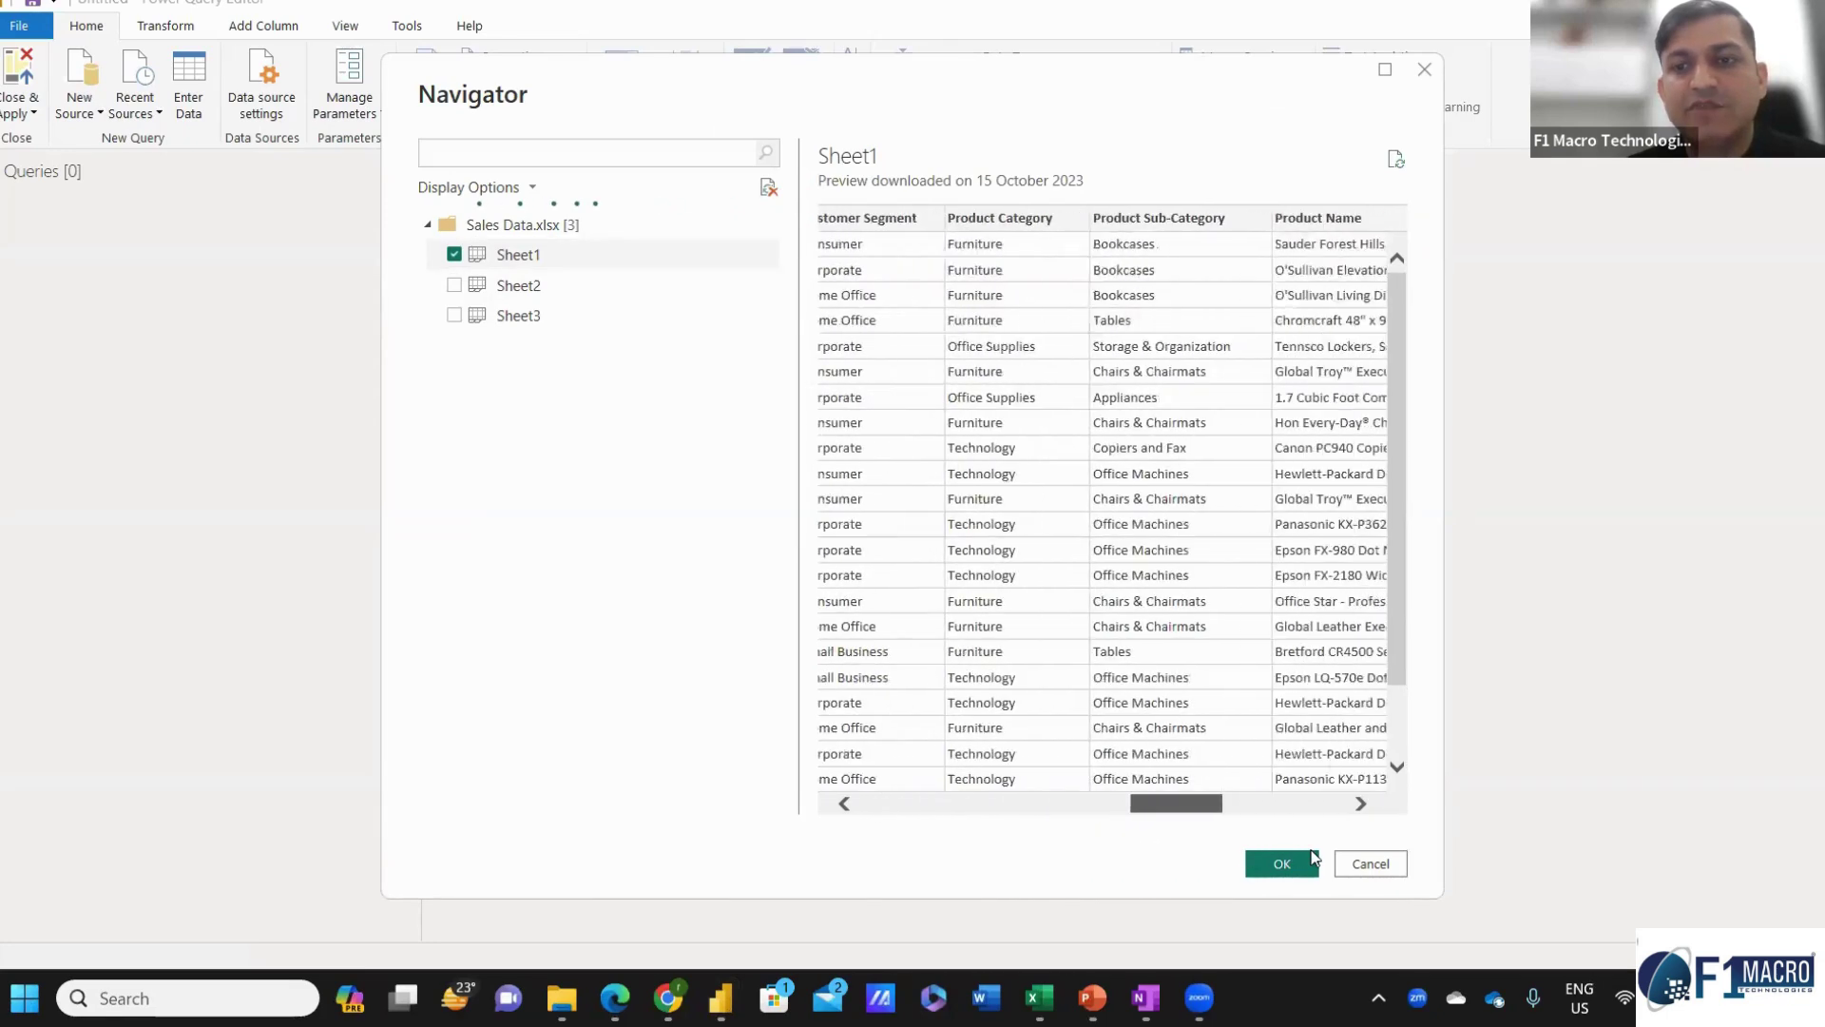
scroll(915, 823, left, 10)
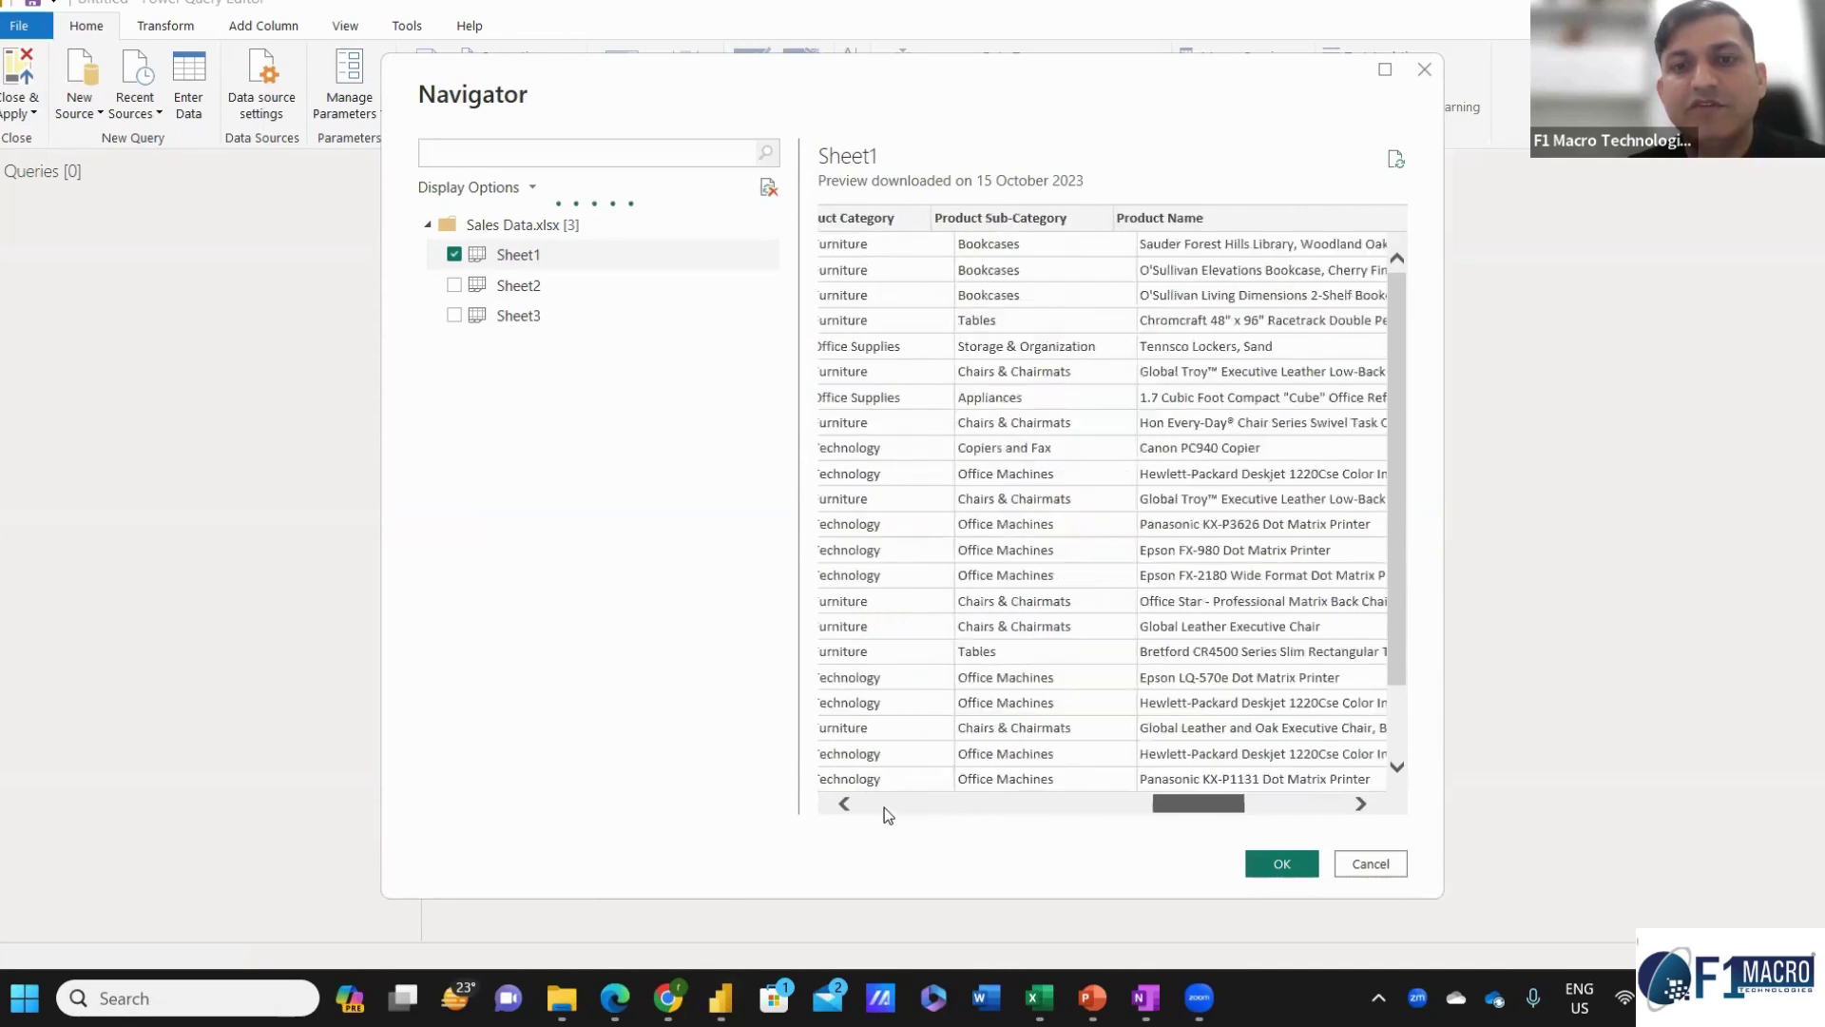
scroll(1257, 830, left, 3)
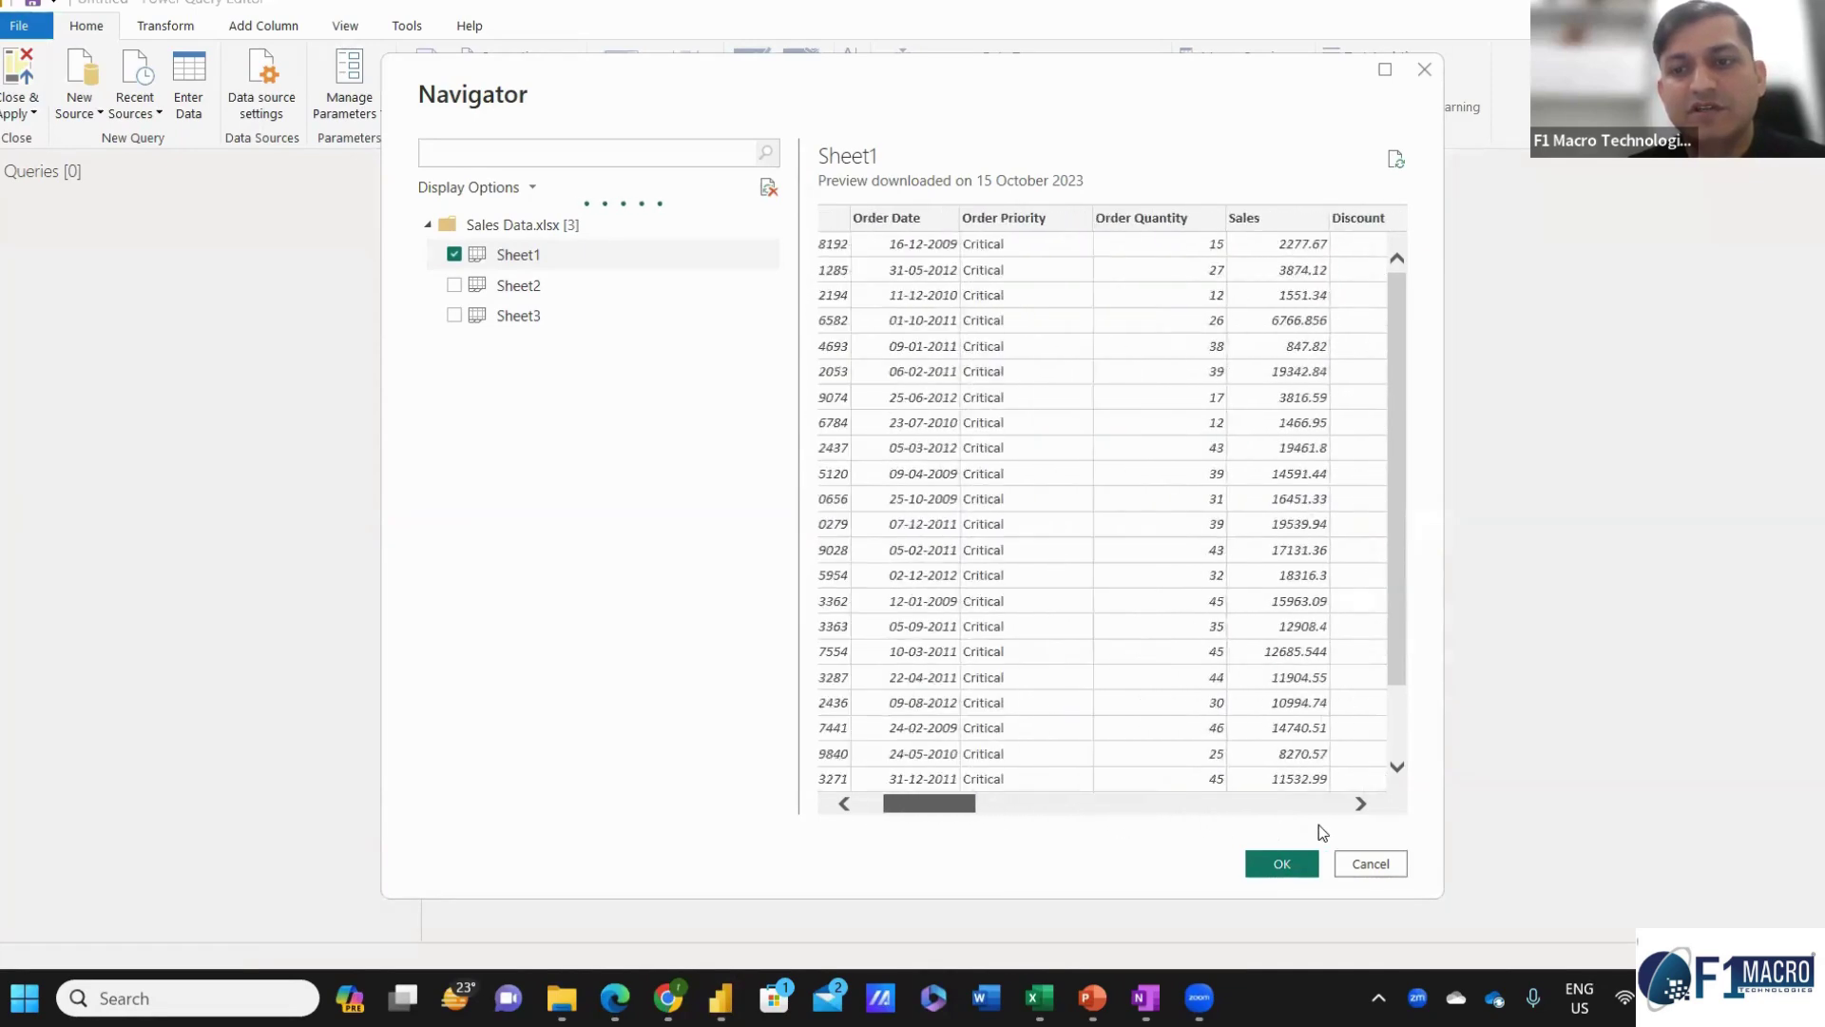
scroll(1320, 824, right, 10)
scroll(1385, 797, right, 10)
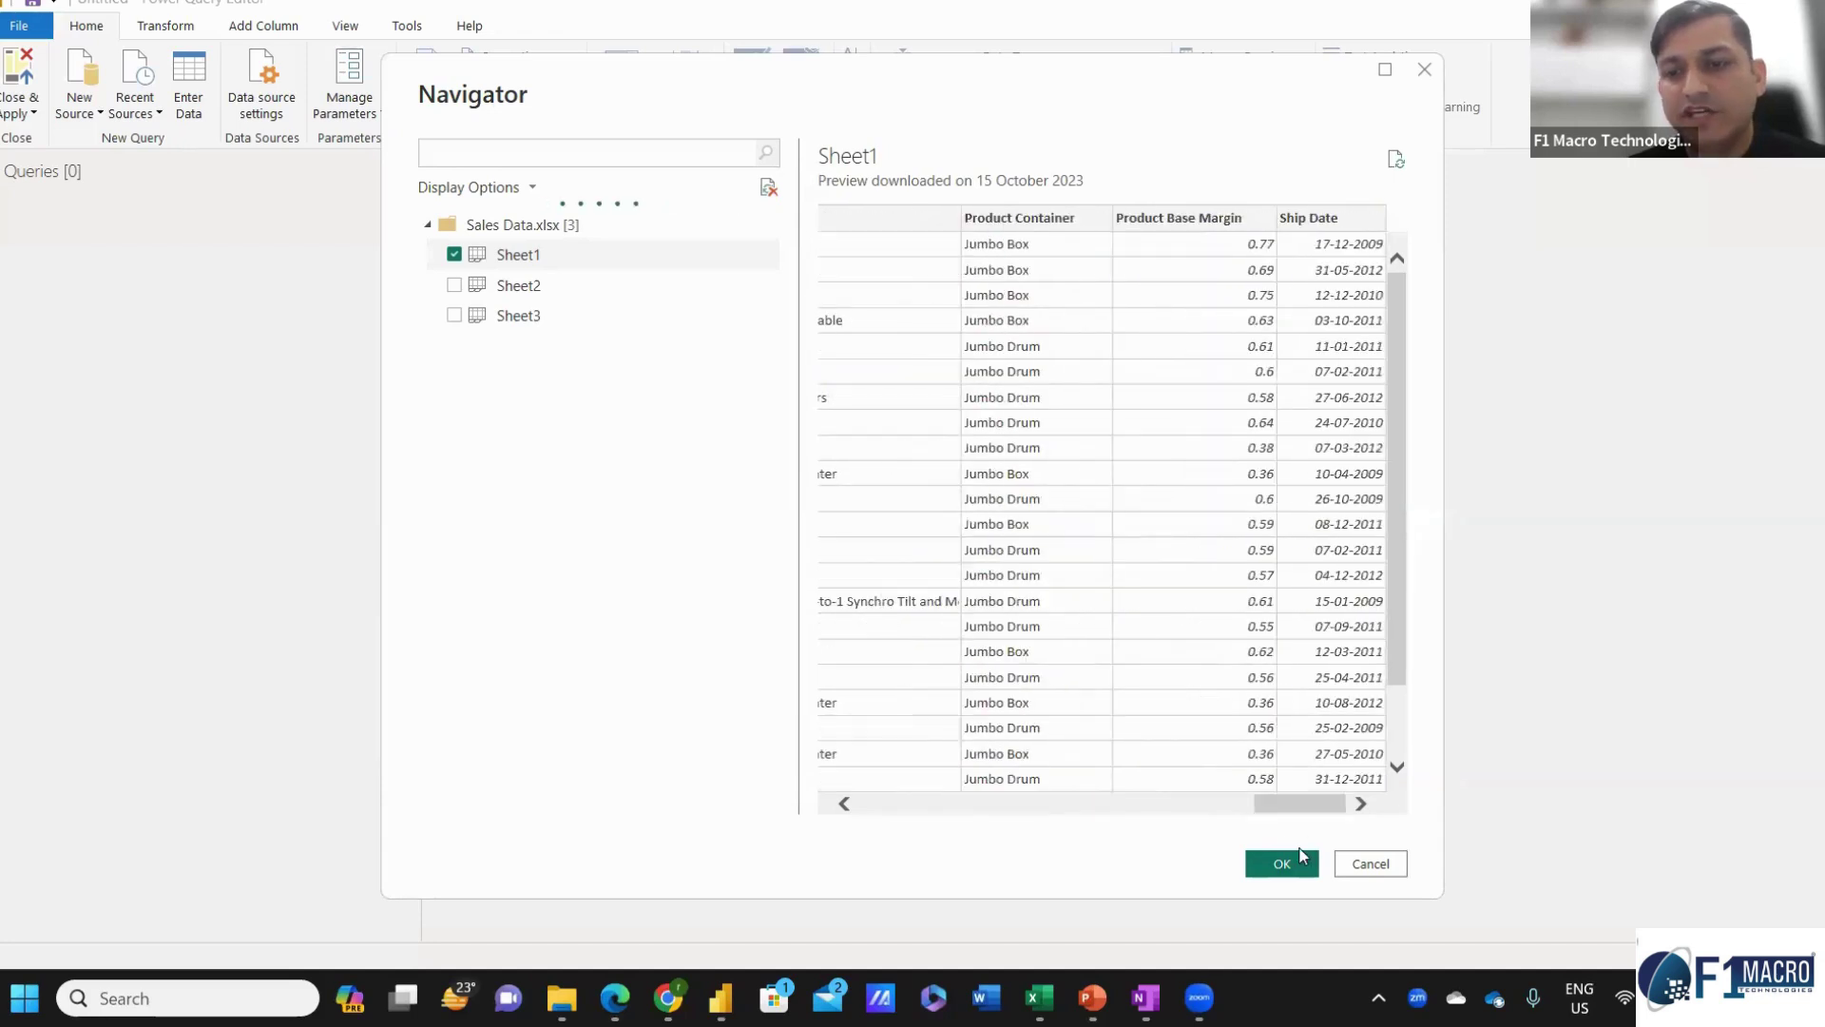
click(1298, 865)
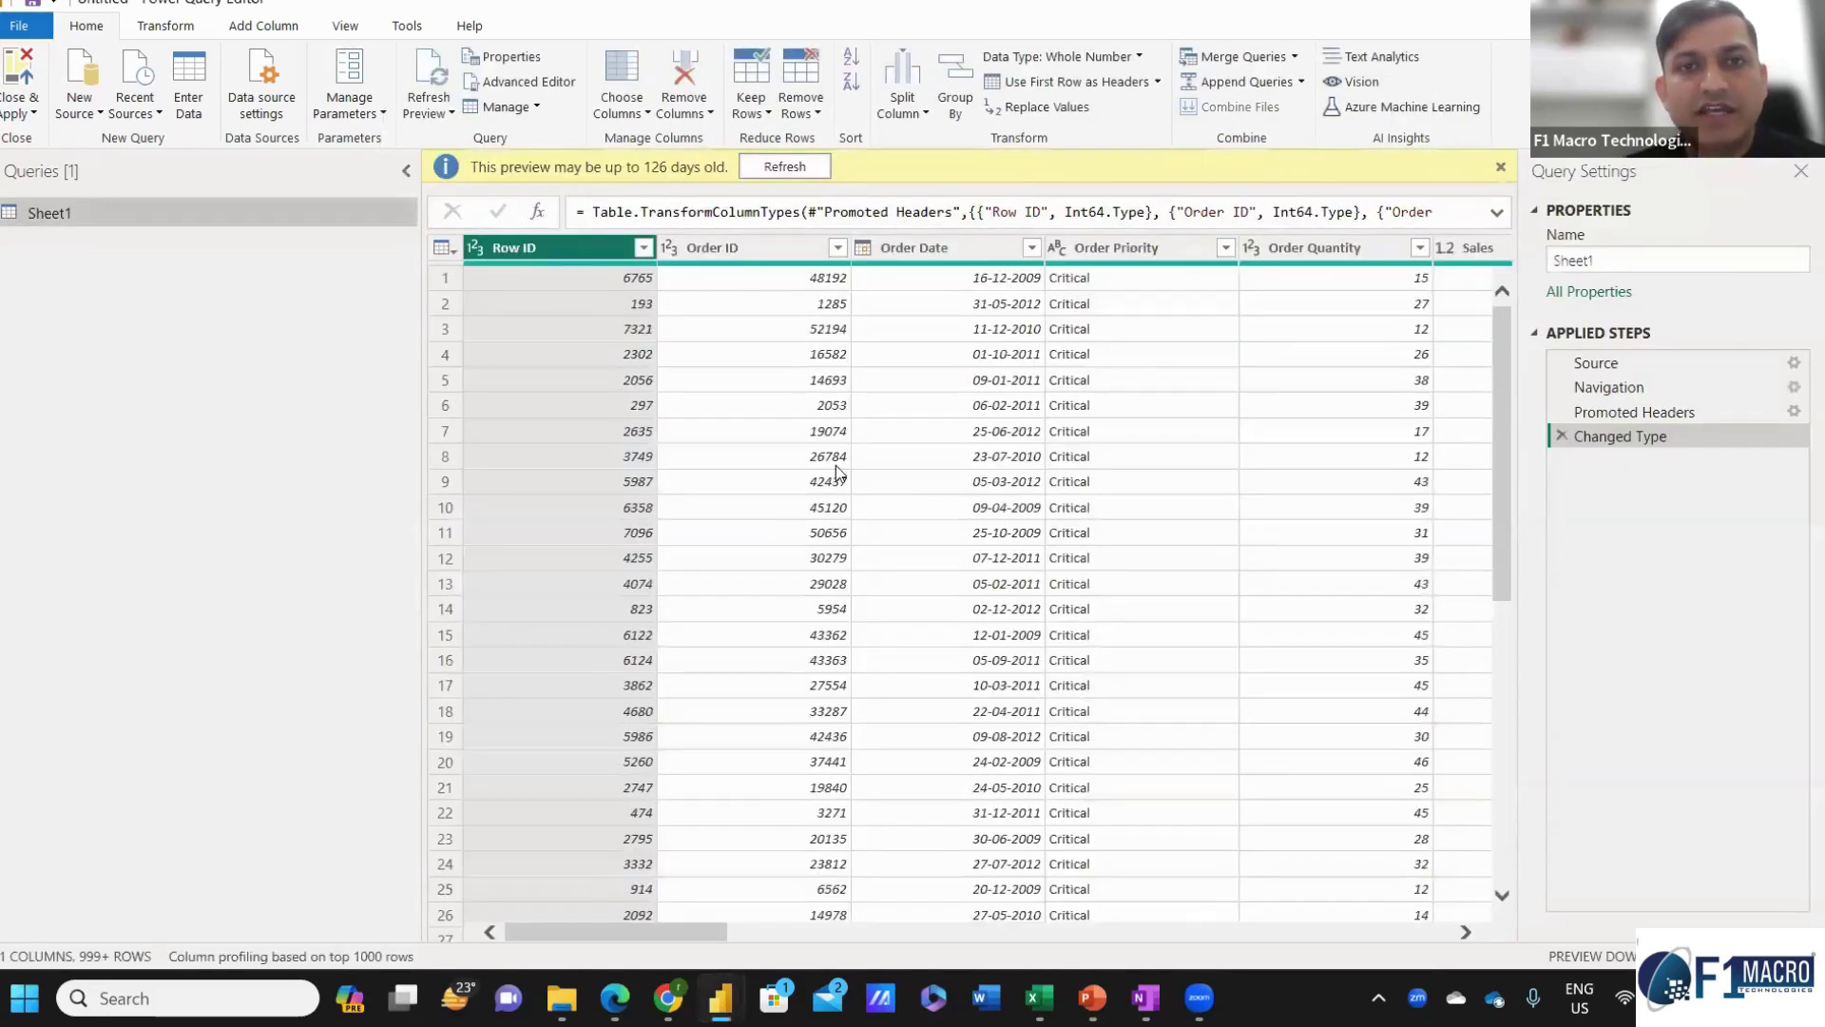
click(765, 171)
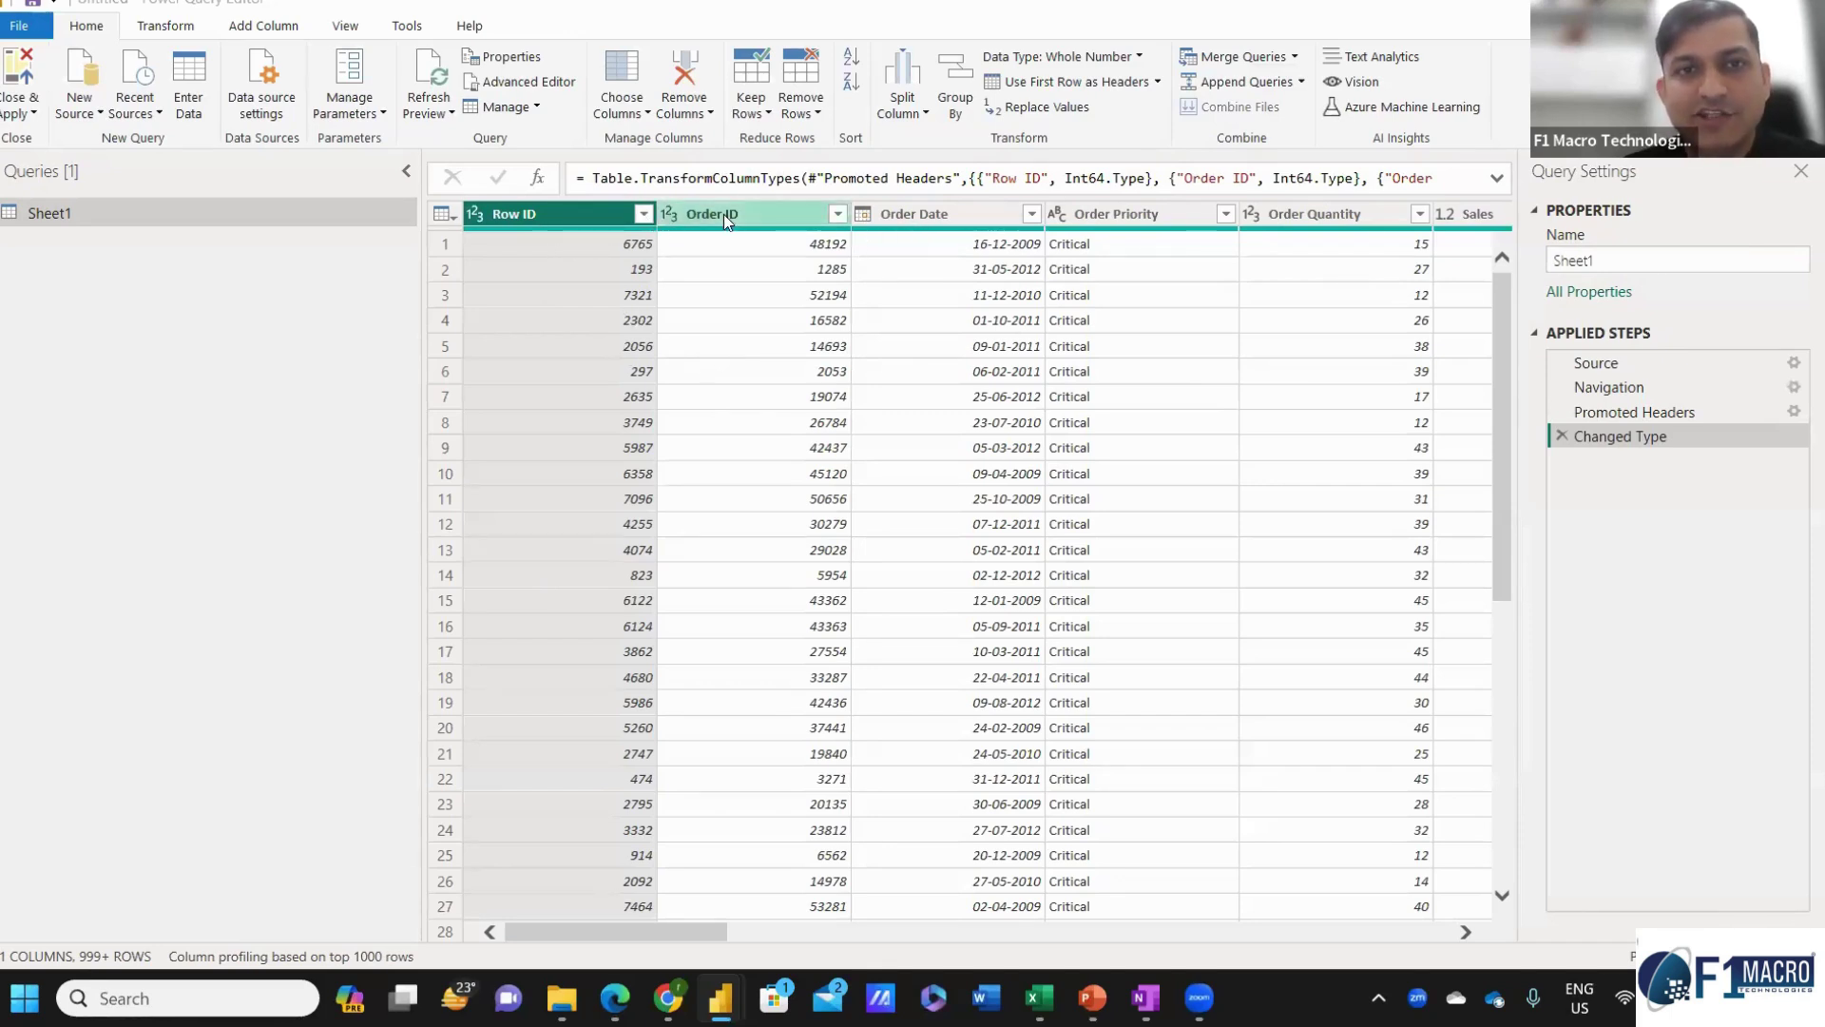
click(671, 217)
click(673, 213)
click(585, 213)
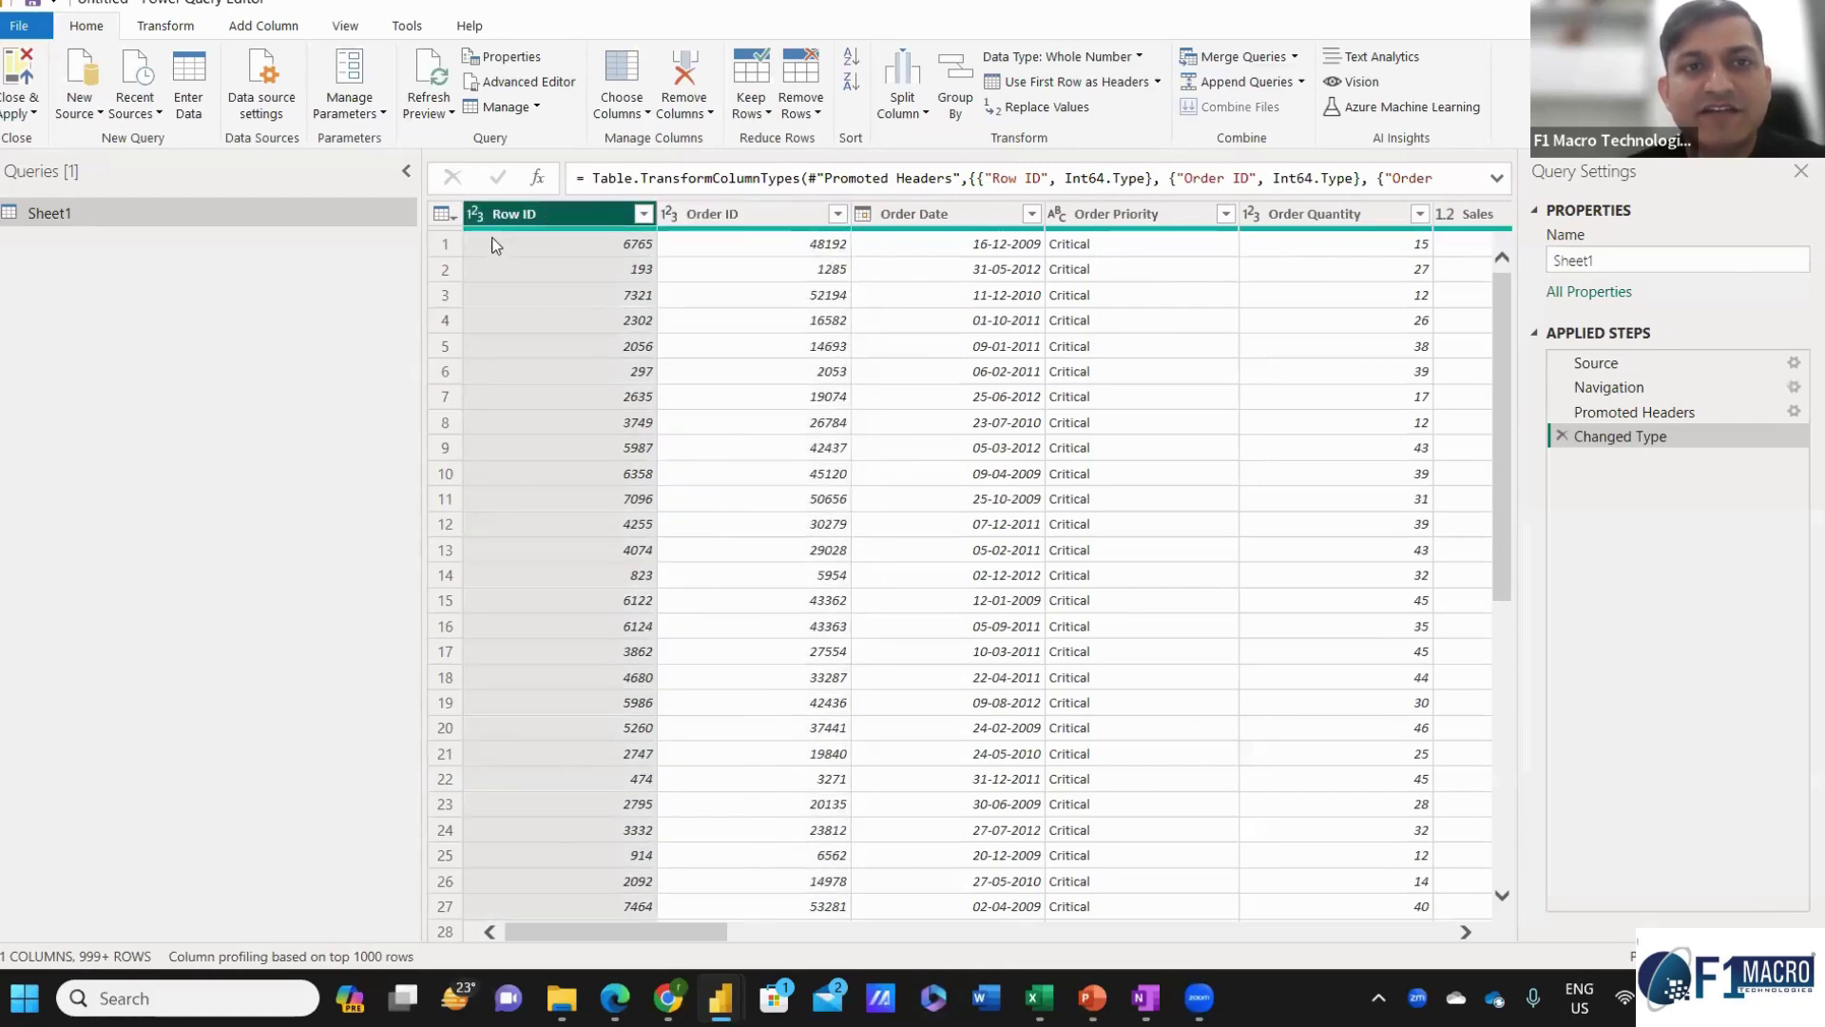
Change the Order Date column's data type to Text, replacing the current conversion.
click(938, 221)
click(867, 217)
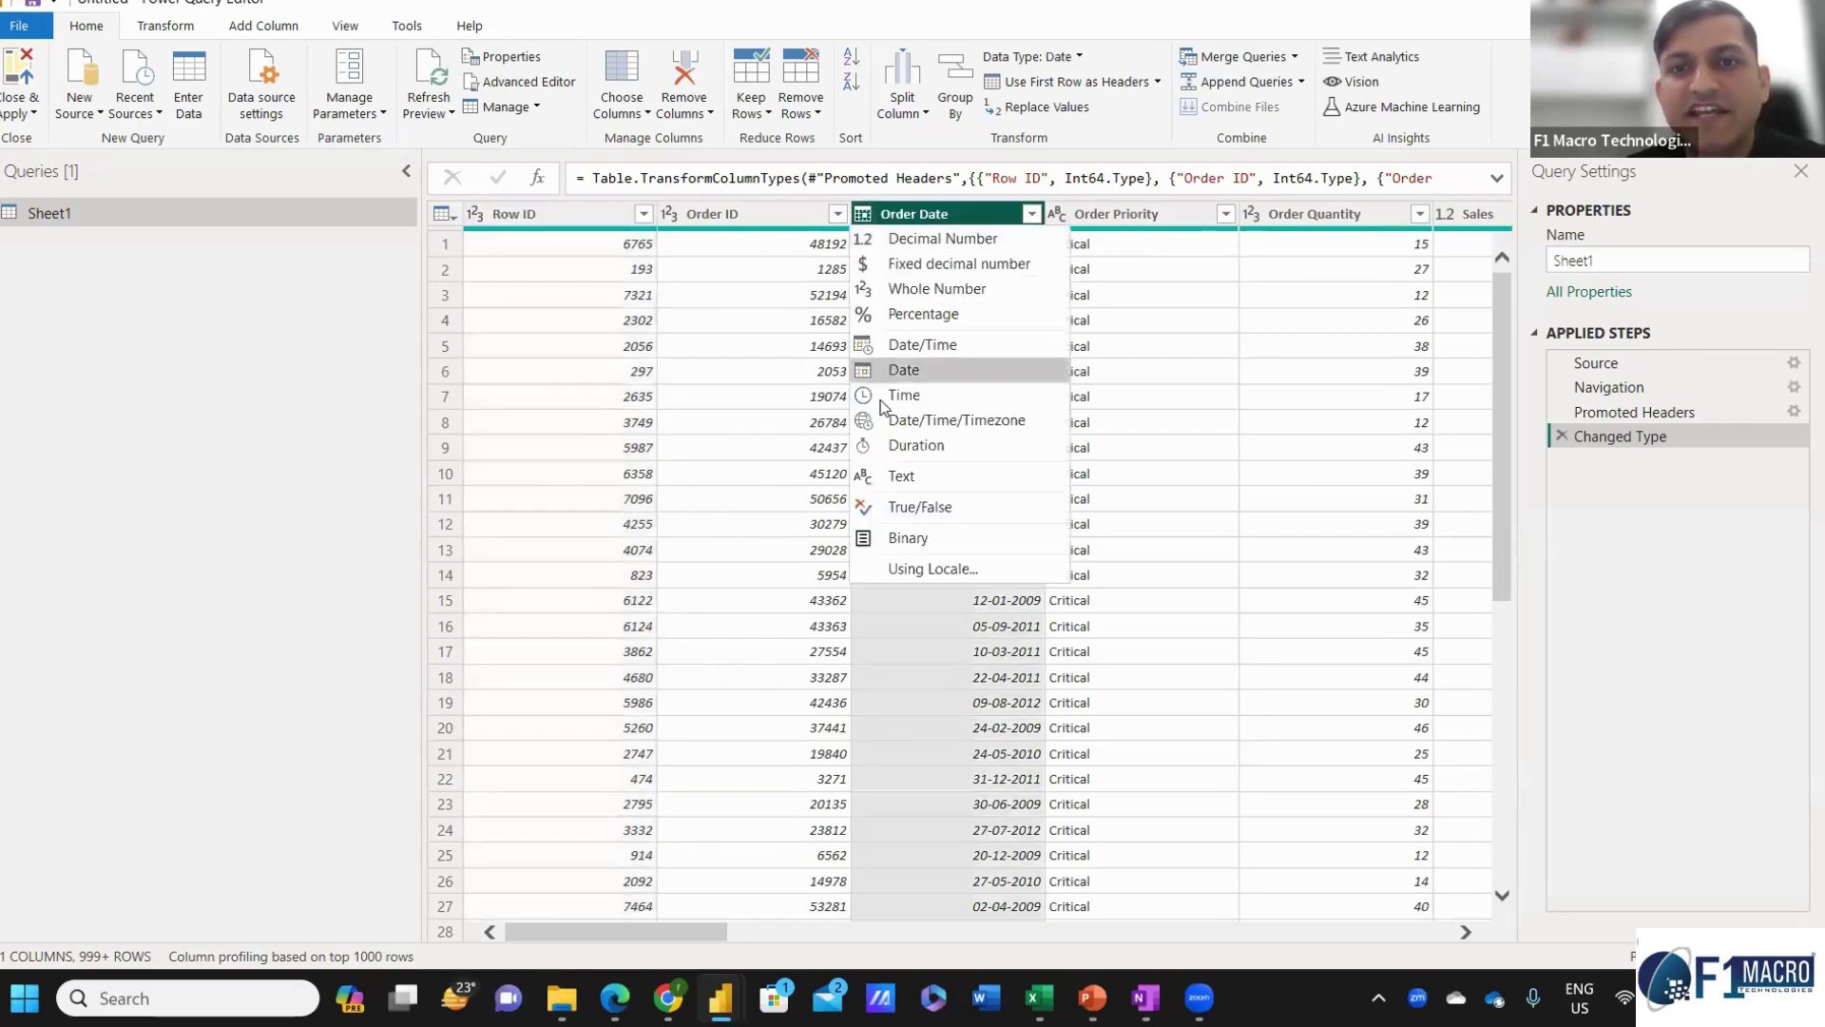
click(883, 470)
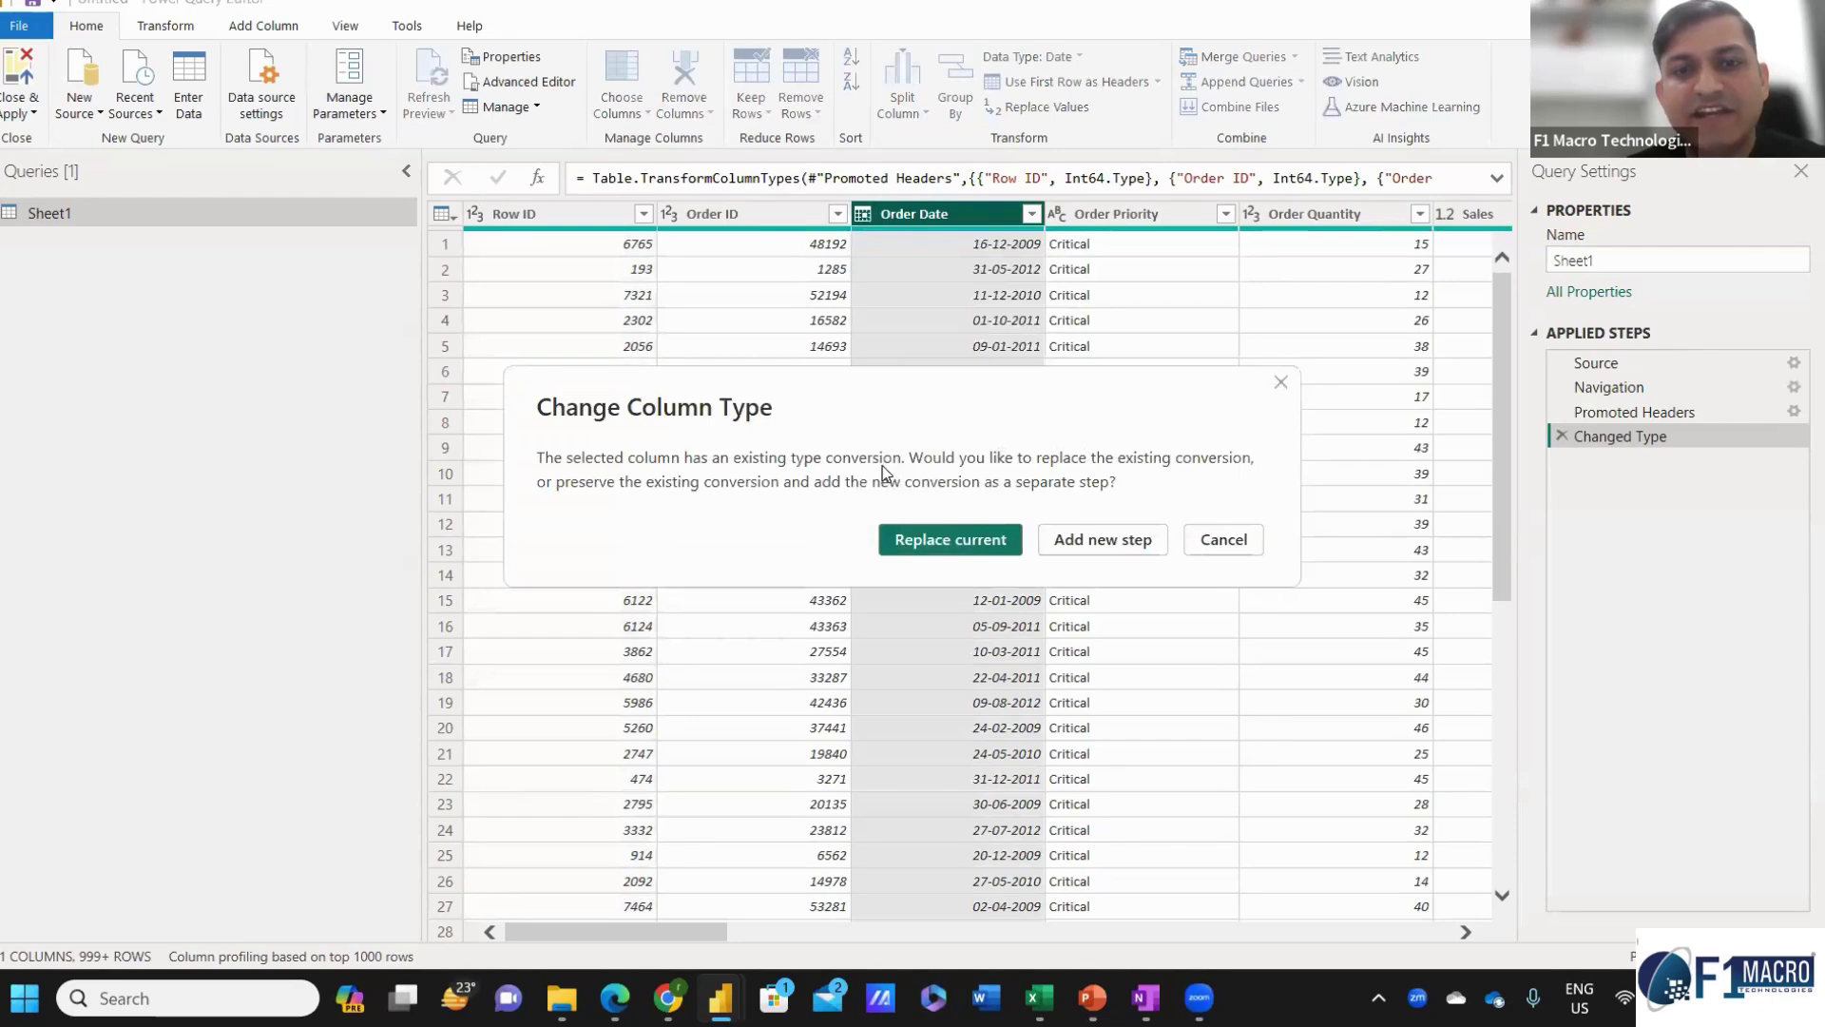
click(974, 548)
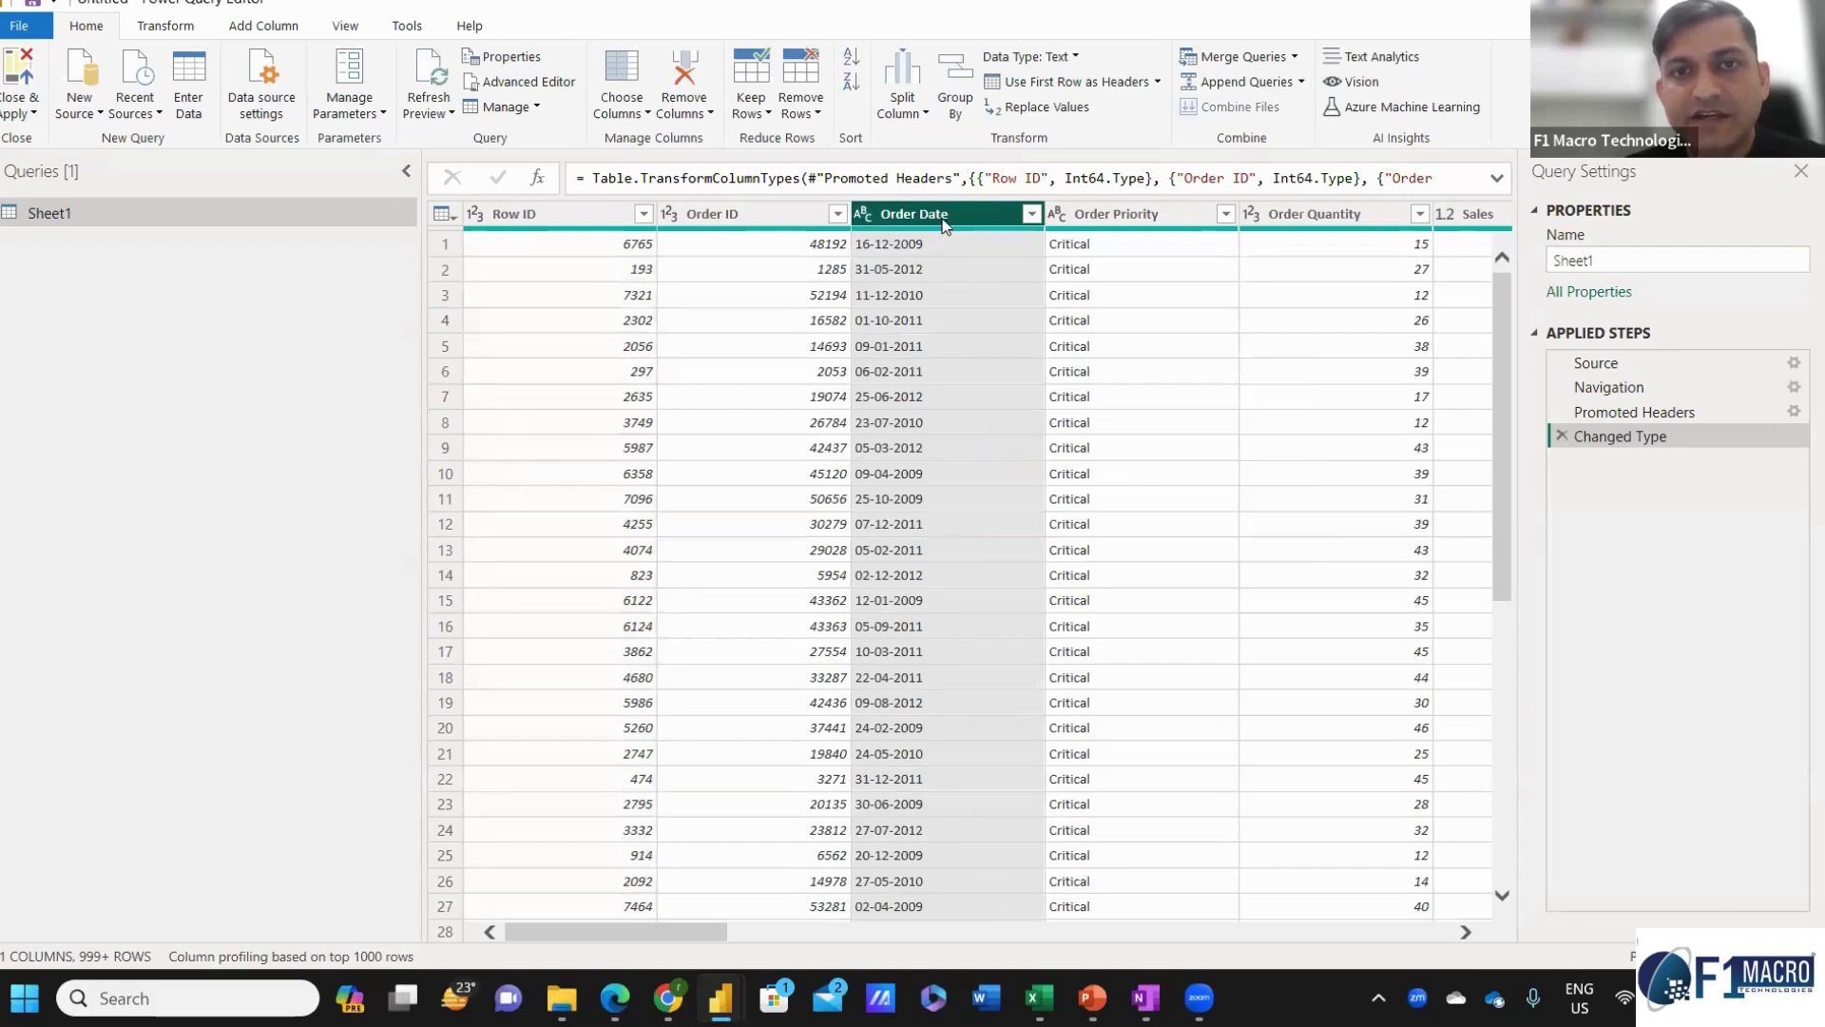
Change the Order Date column's data type back to Date, replacing the current conversion.
click(871, 221)
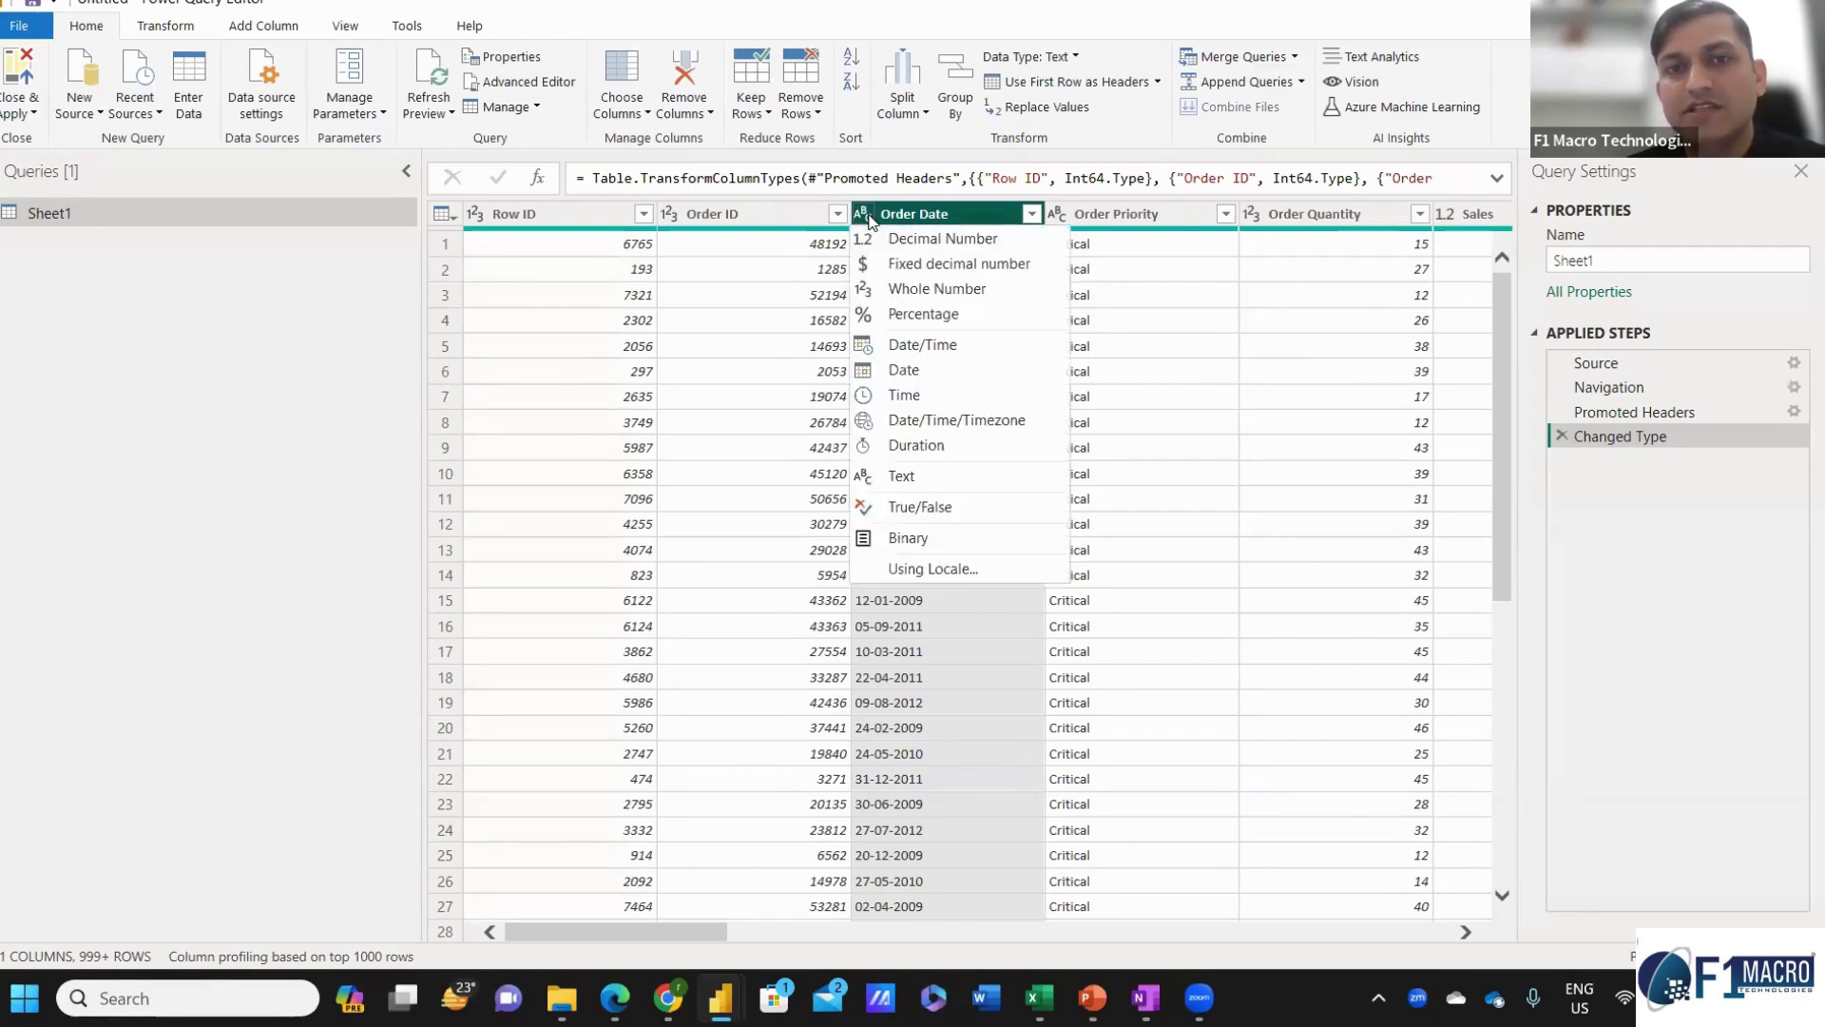
click(931, 370)
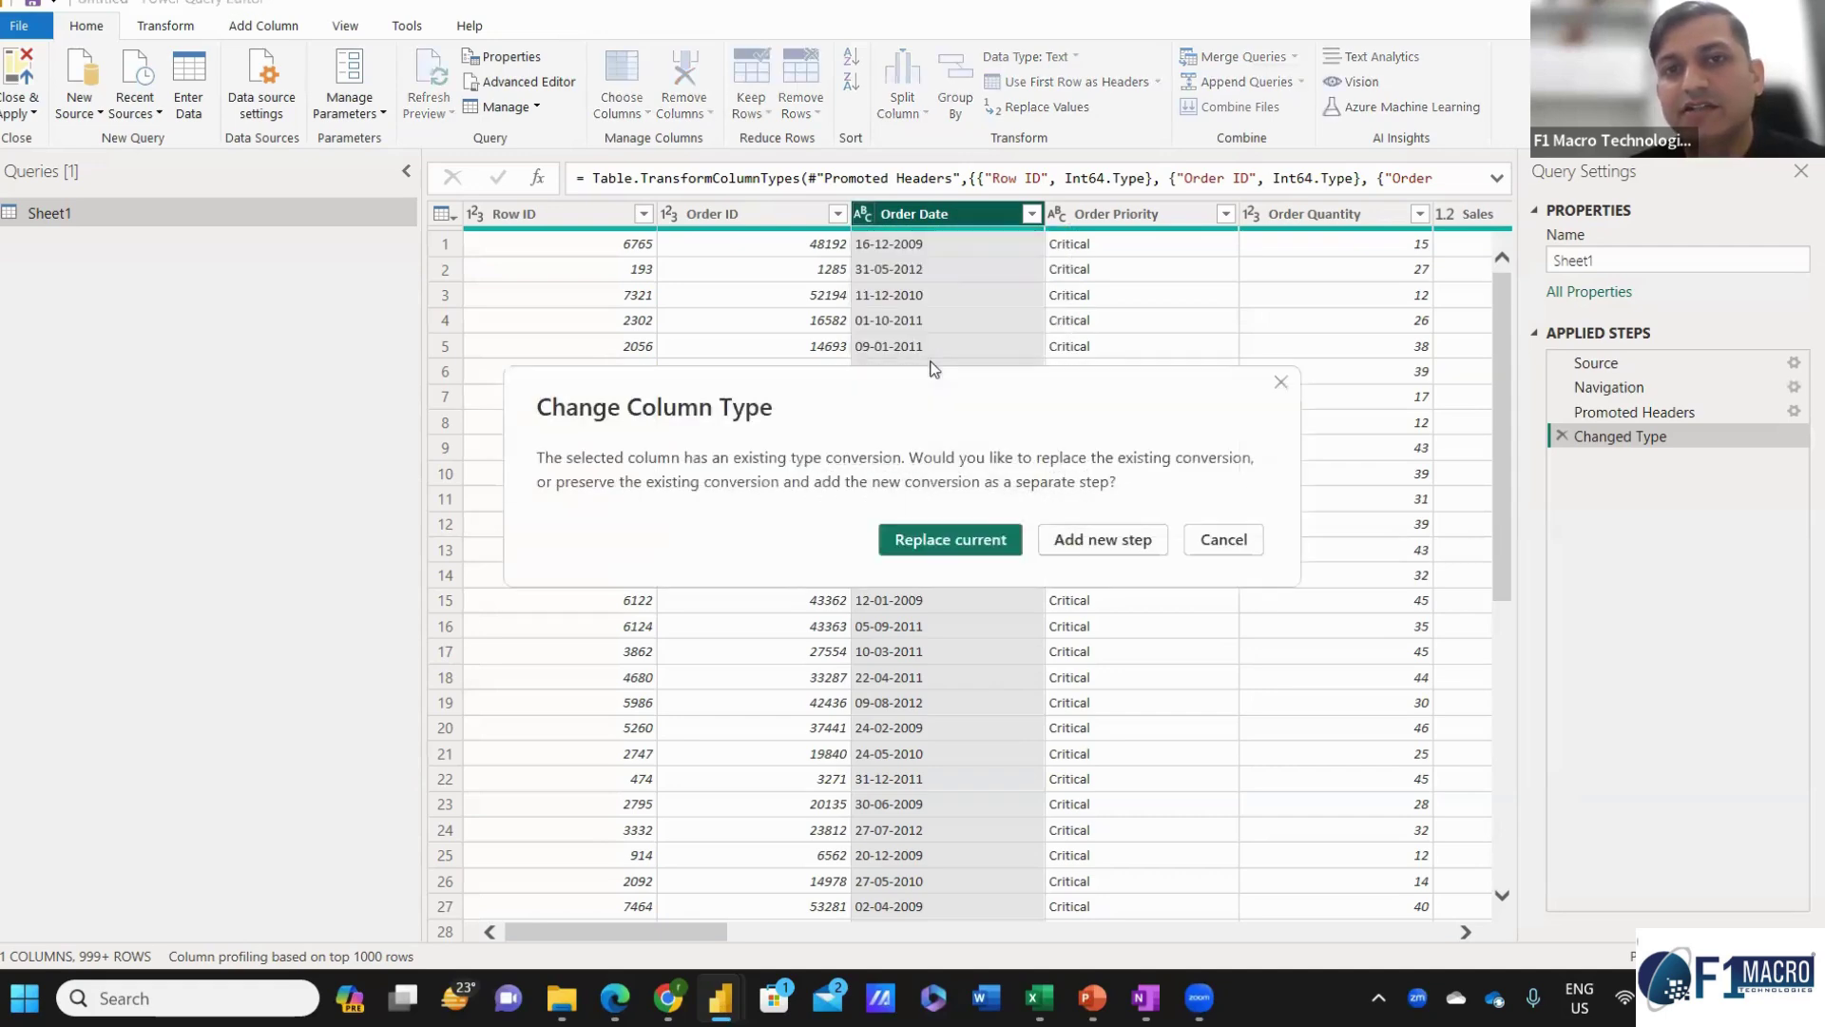
click(927, 545)
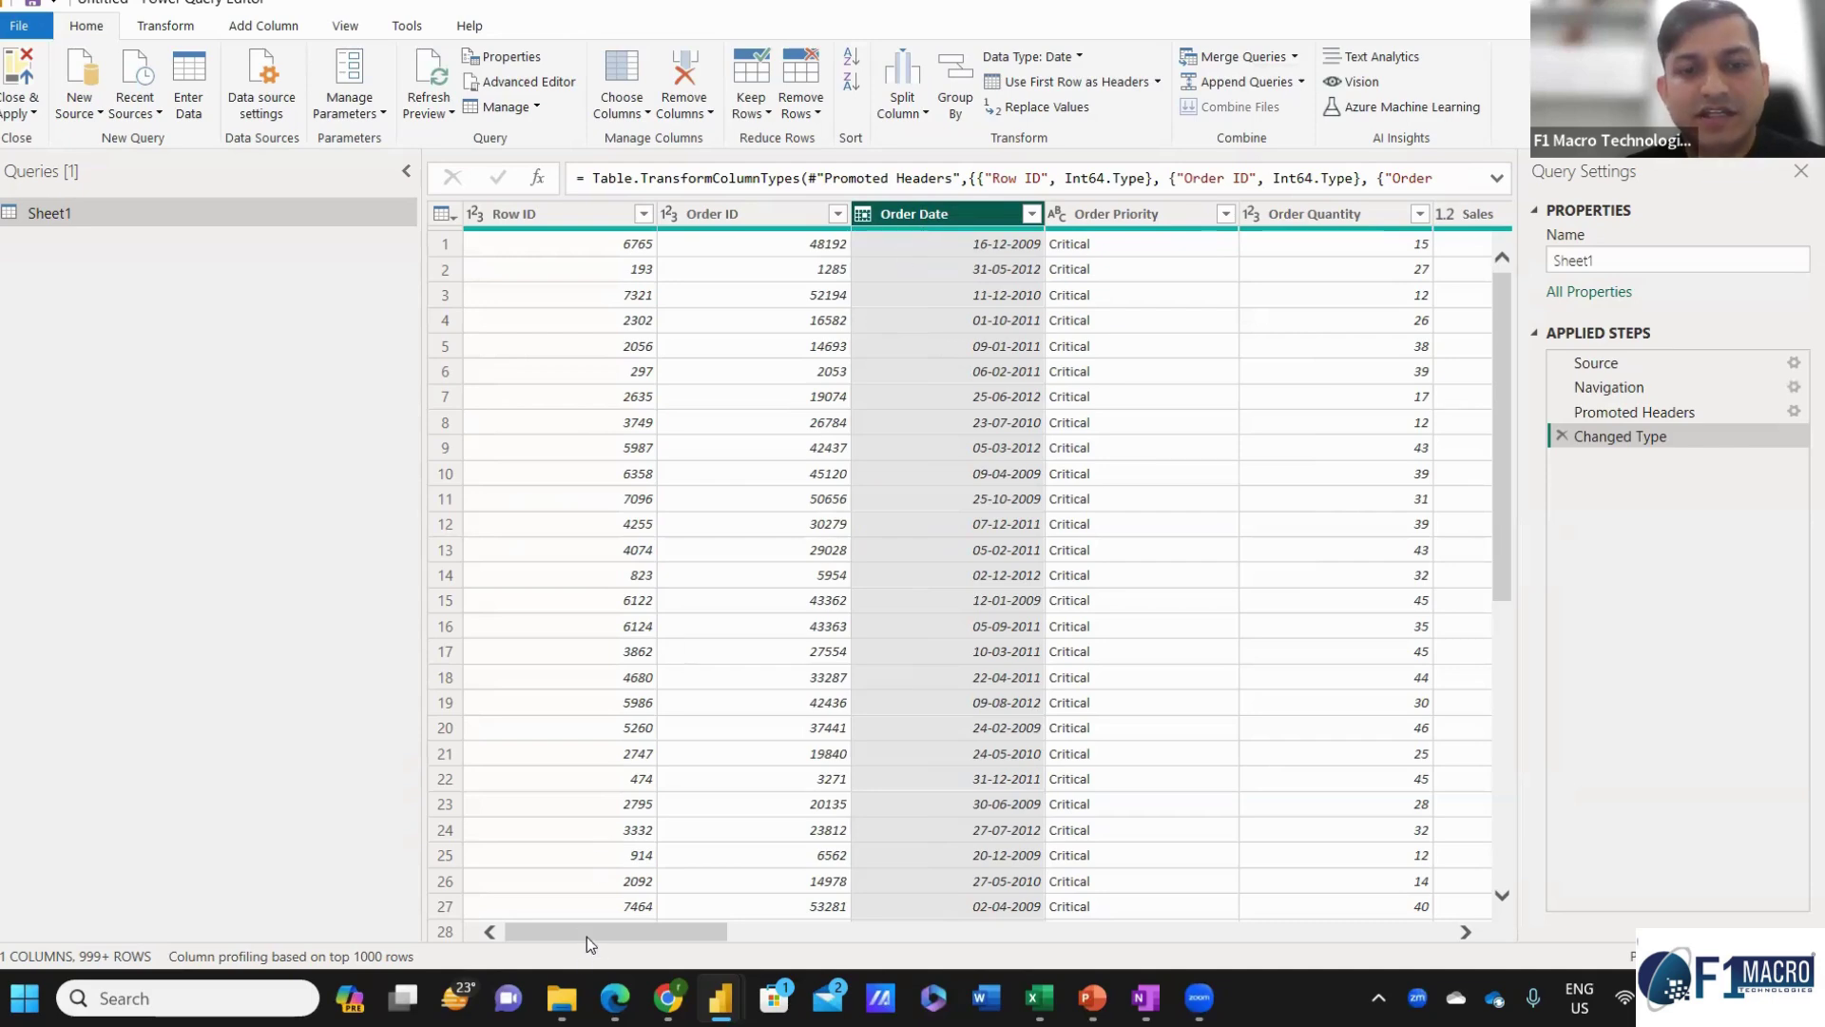
Look through the remaining columns up to Ship Date and rename the query as SalesData.
drag(586, 938, 1165, 998)
scroll(1381, 316, right, 5)
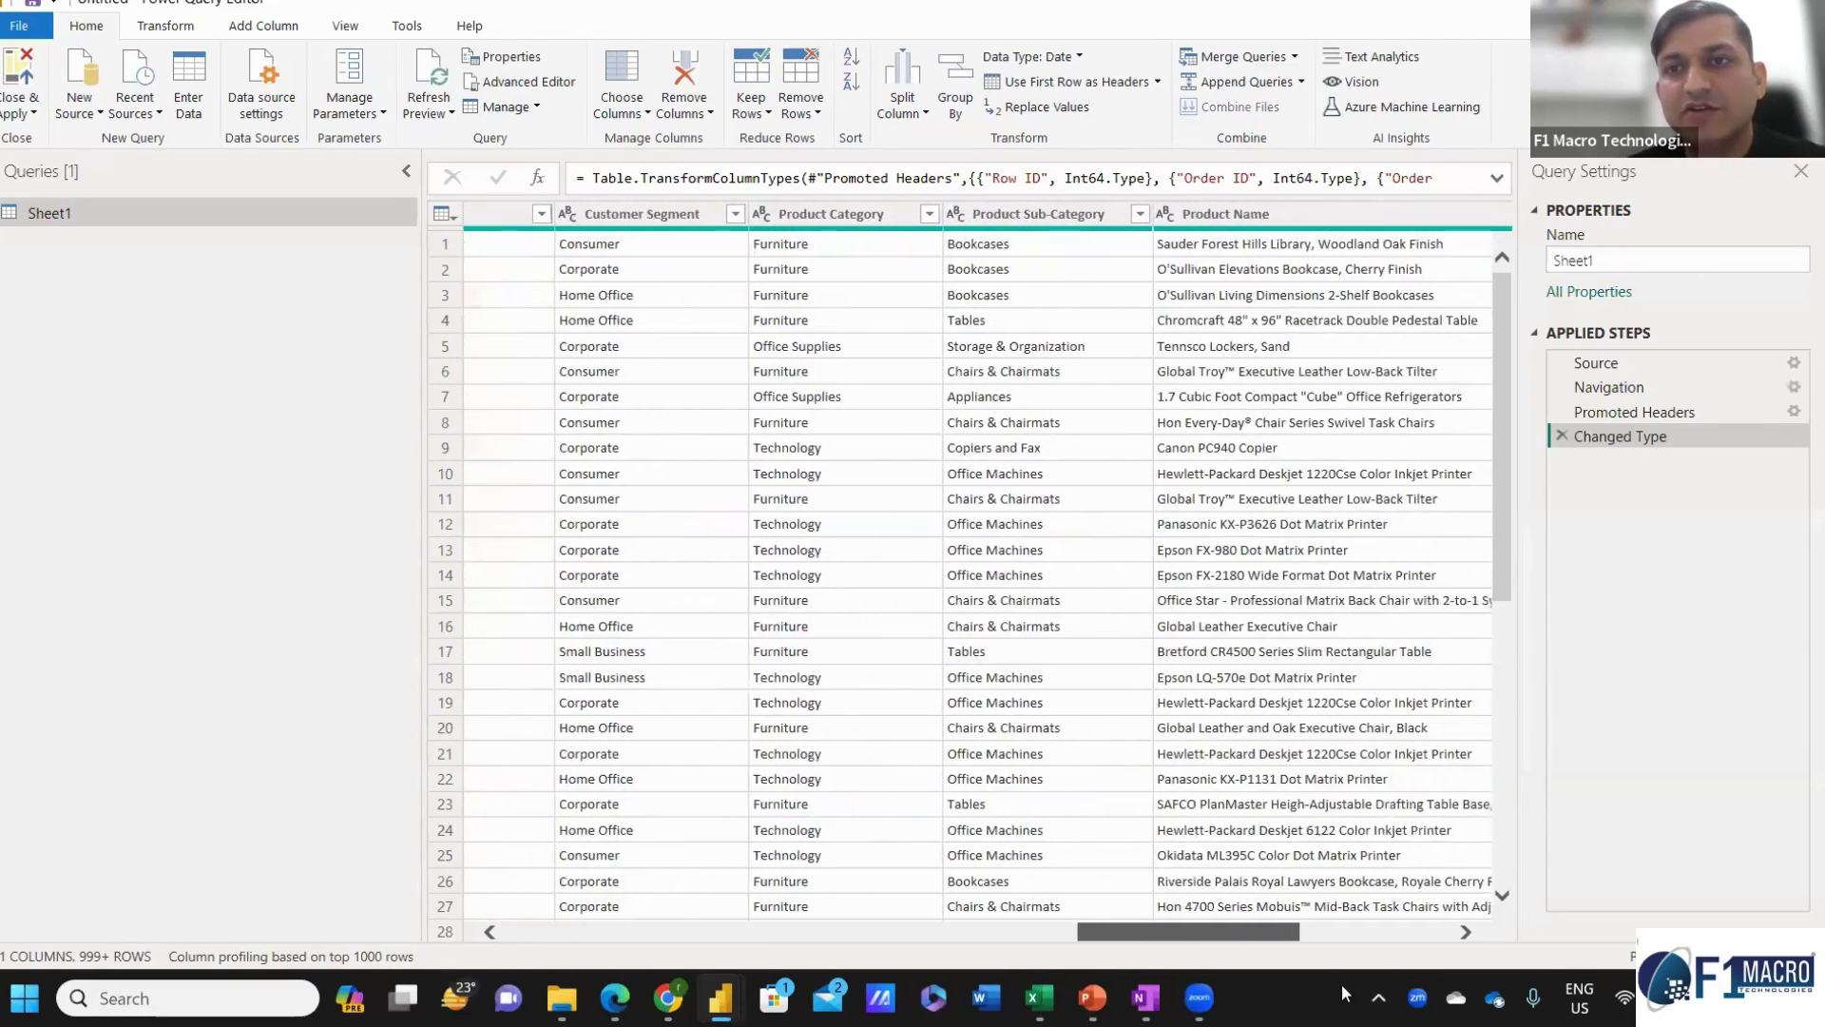
scroll(575, 366, right, 3)
scroll(575, 366, right, 4)
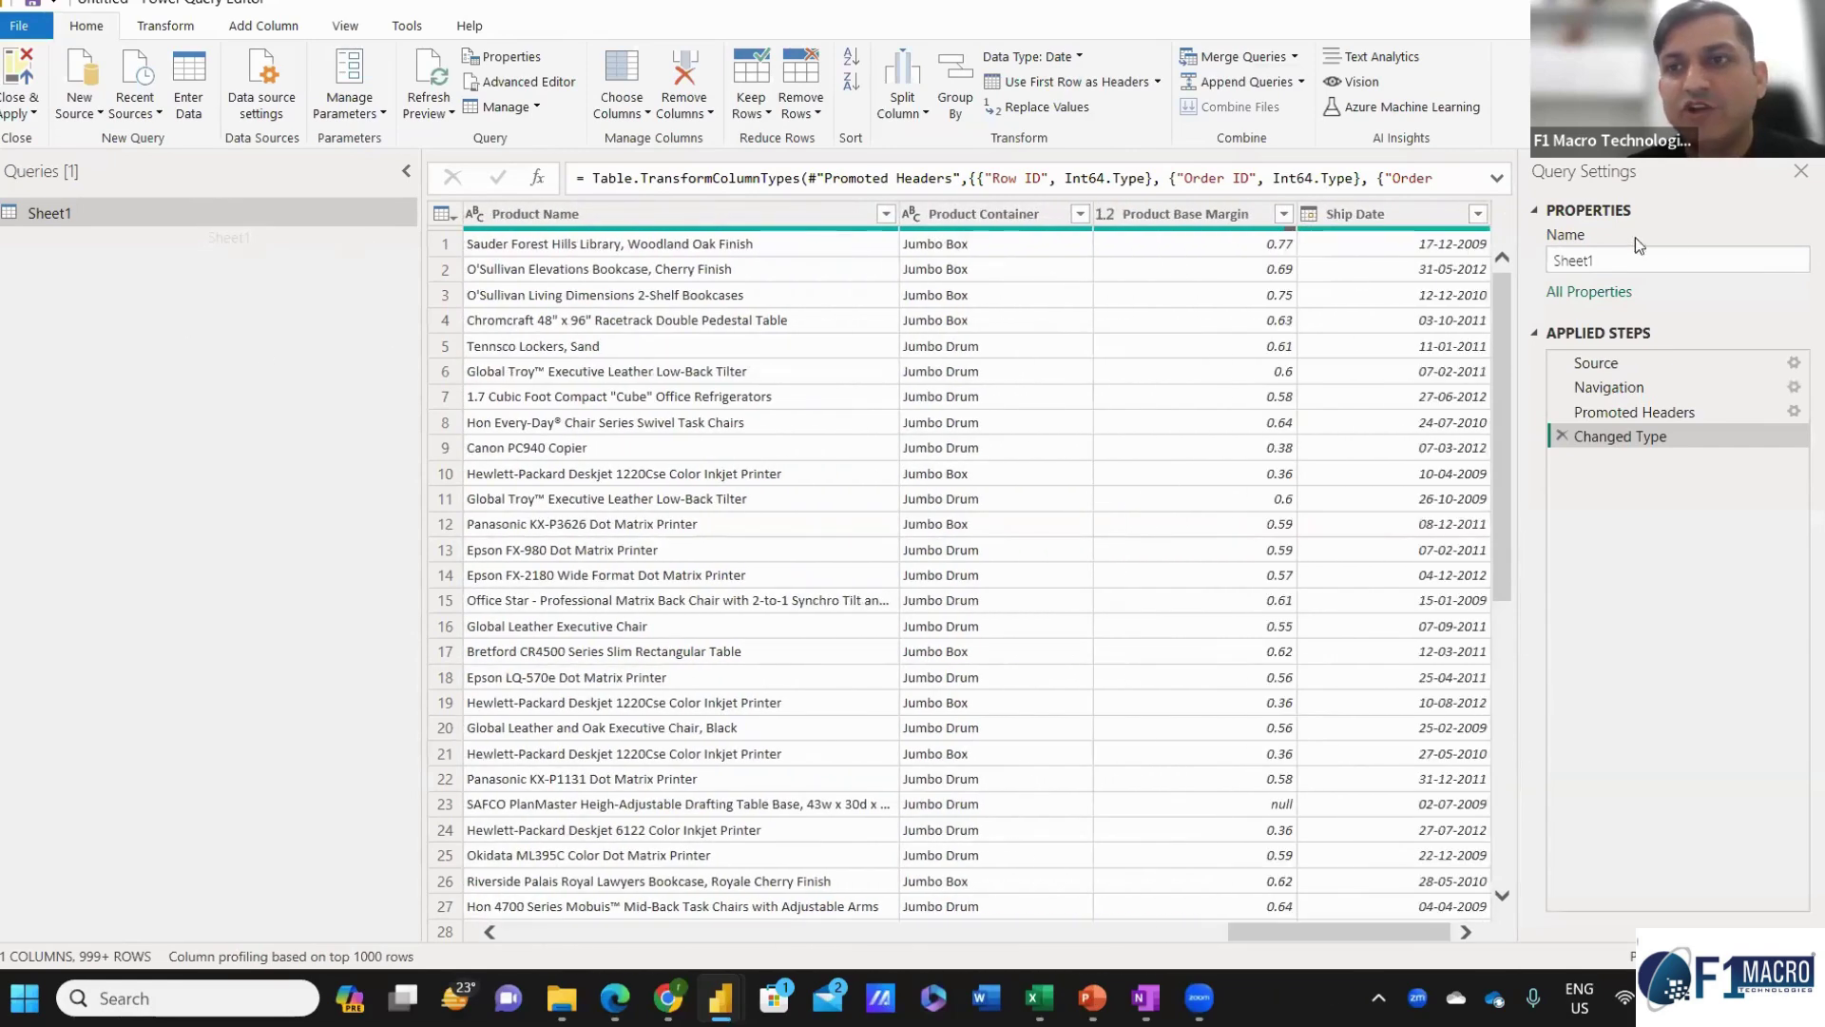
double_click(1671, 259)
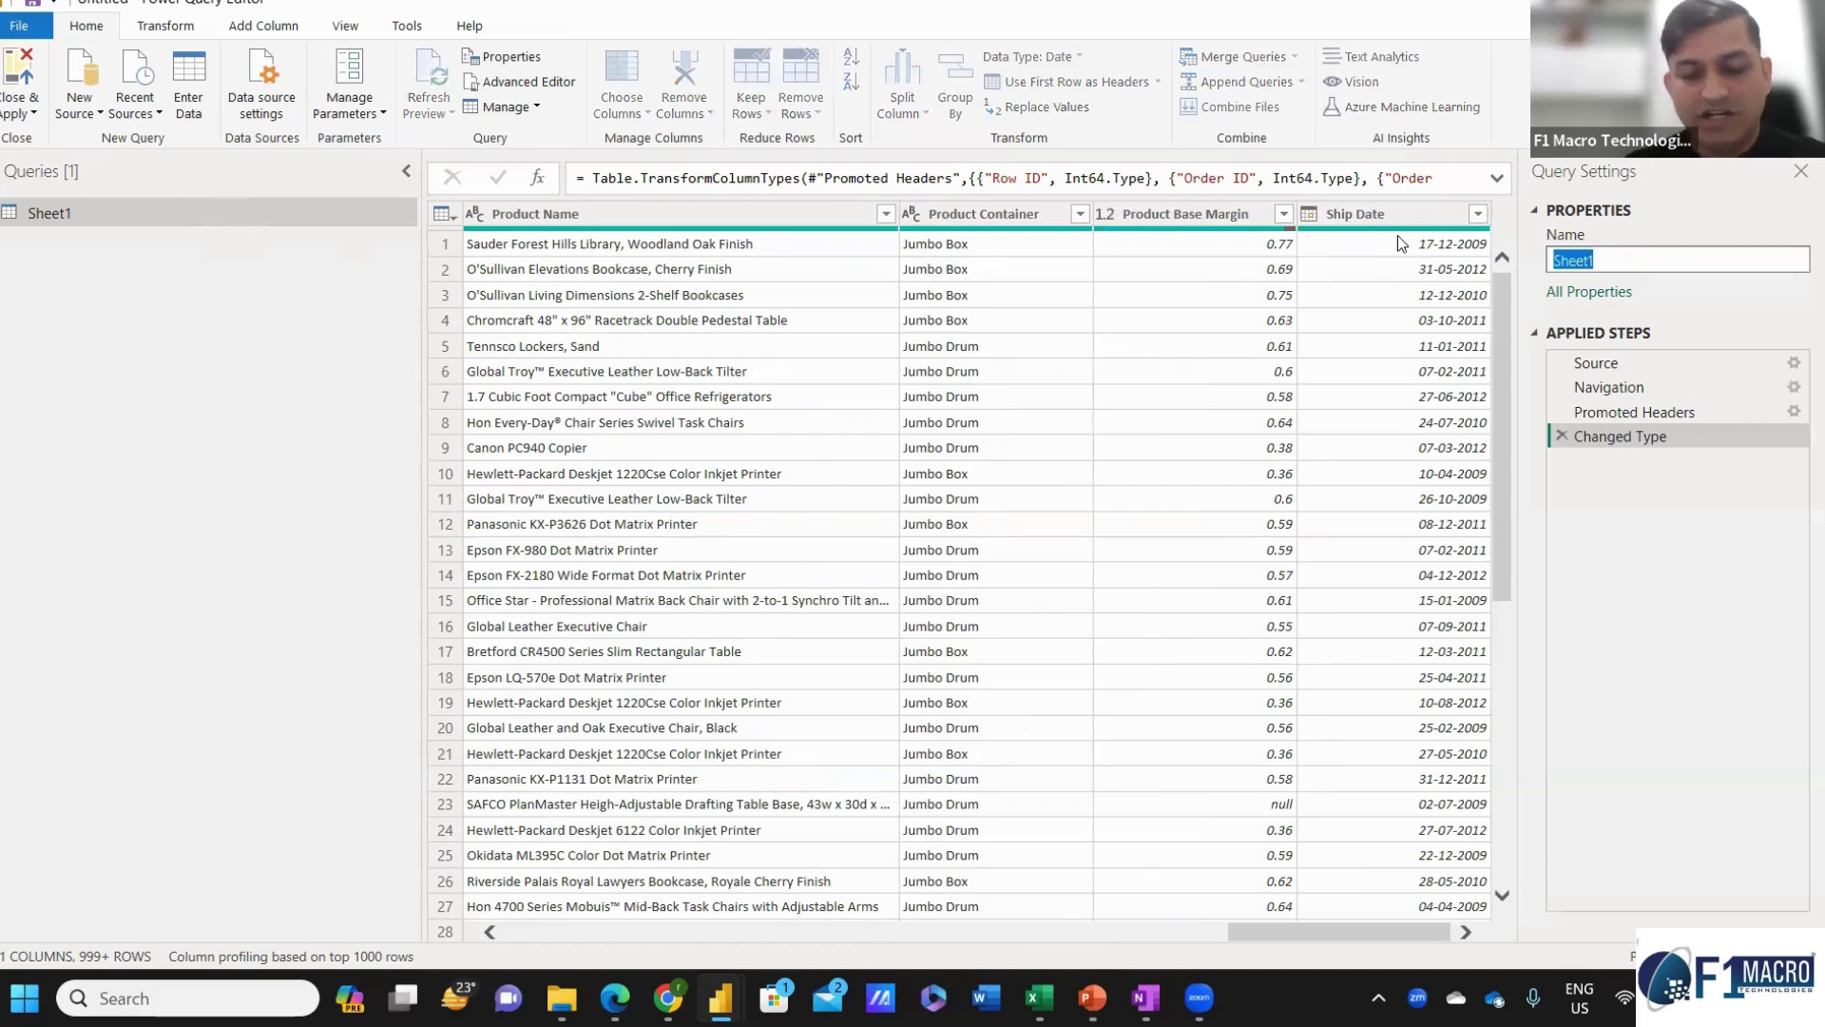
text(Sal)
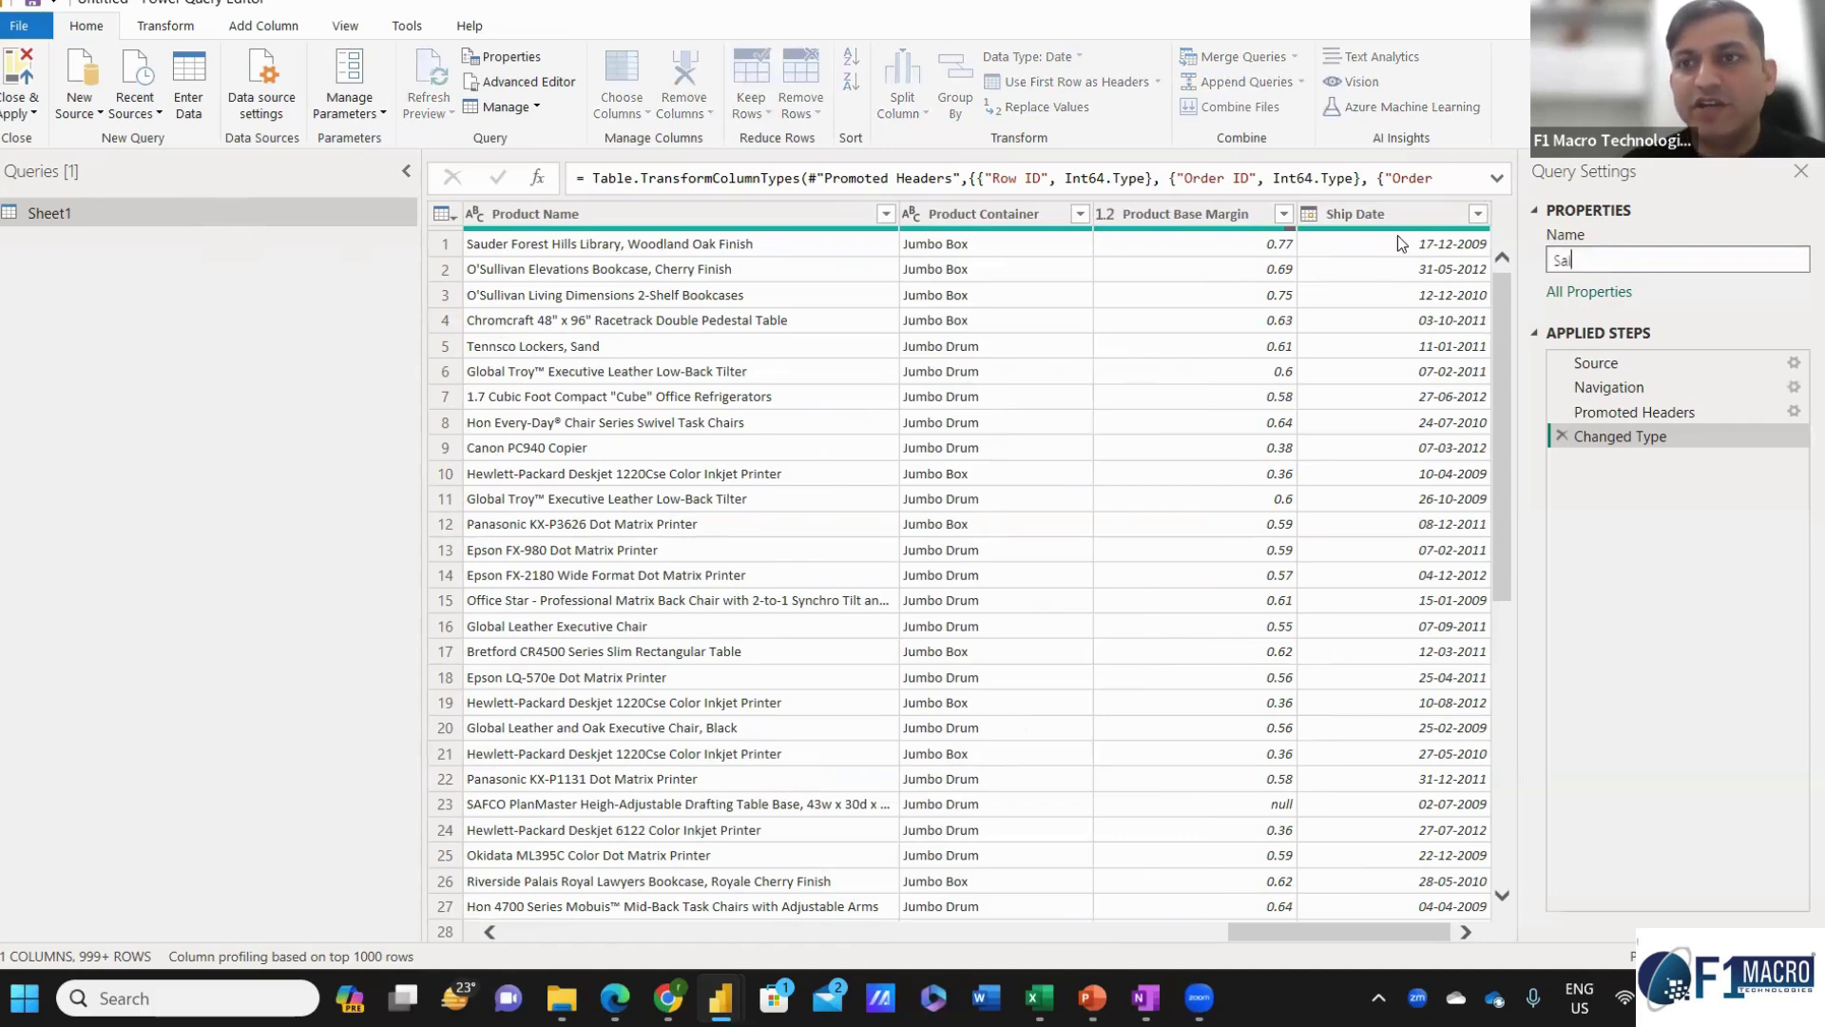
text(esData)
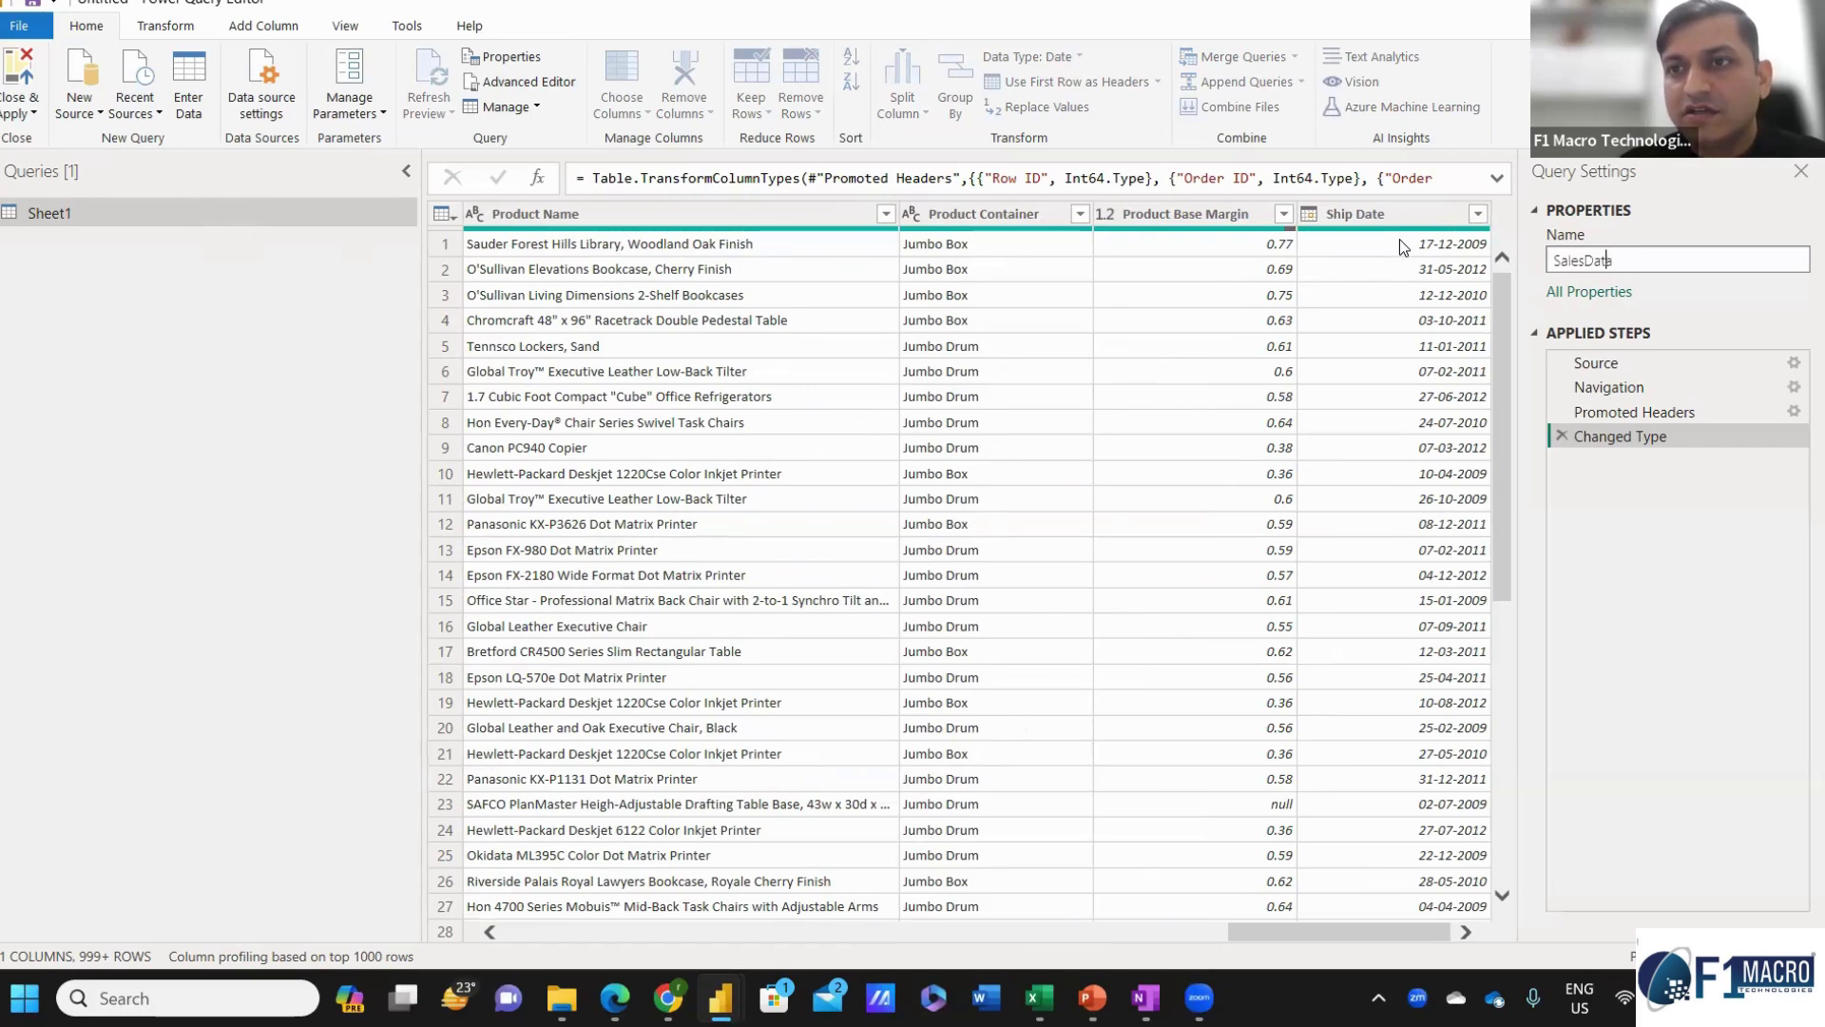
key(Return)
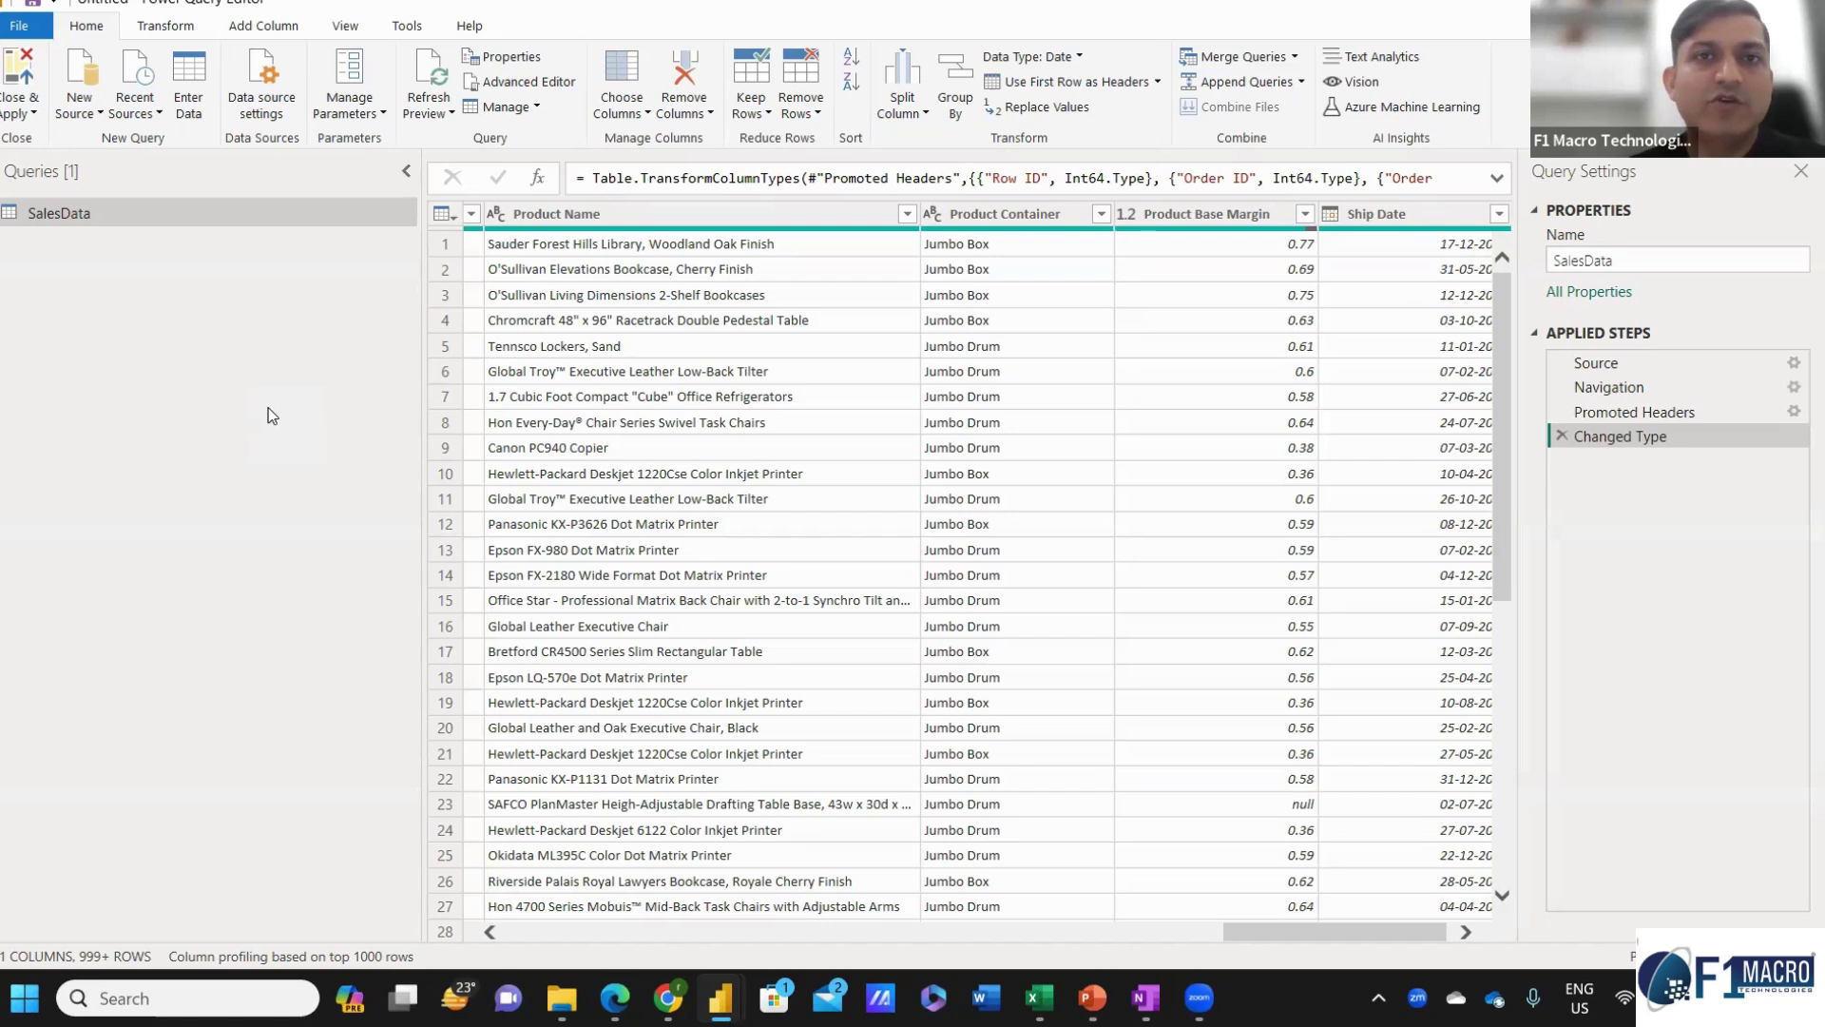
Close the query editor with its changes applied, and look through the SalesData table's fields and rows.
click(33, 116)
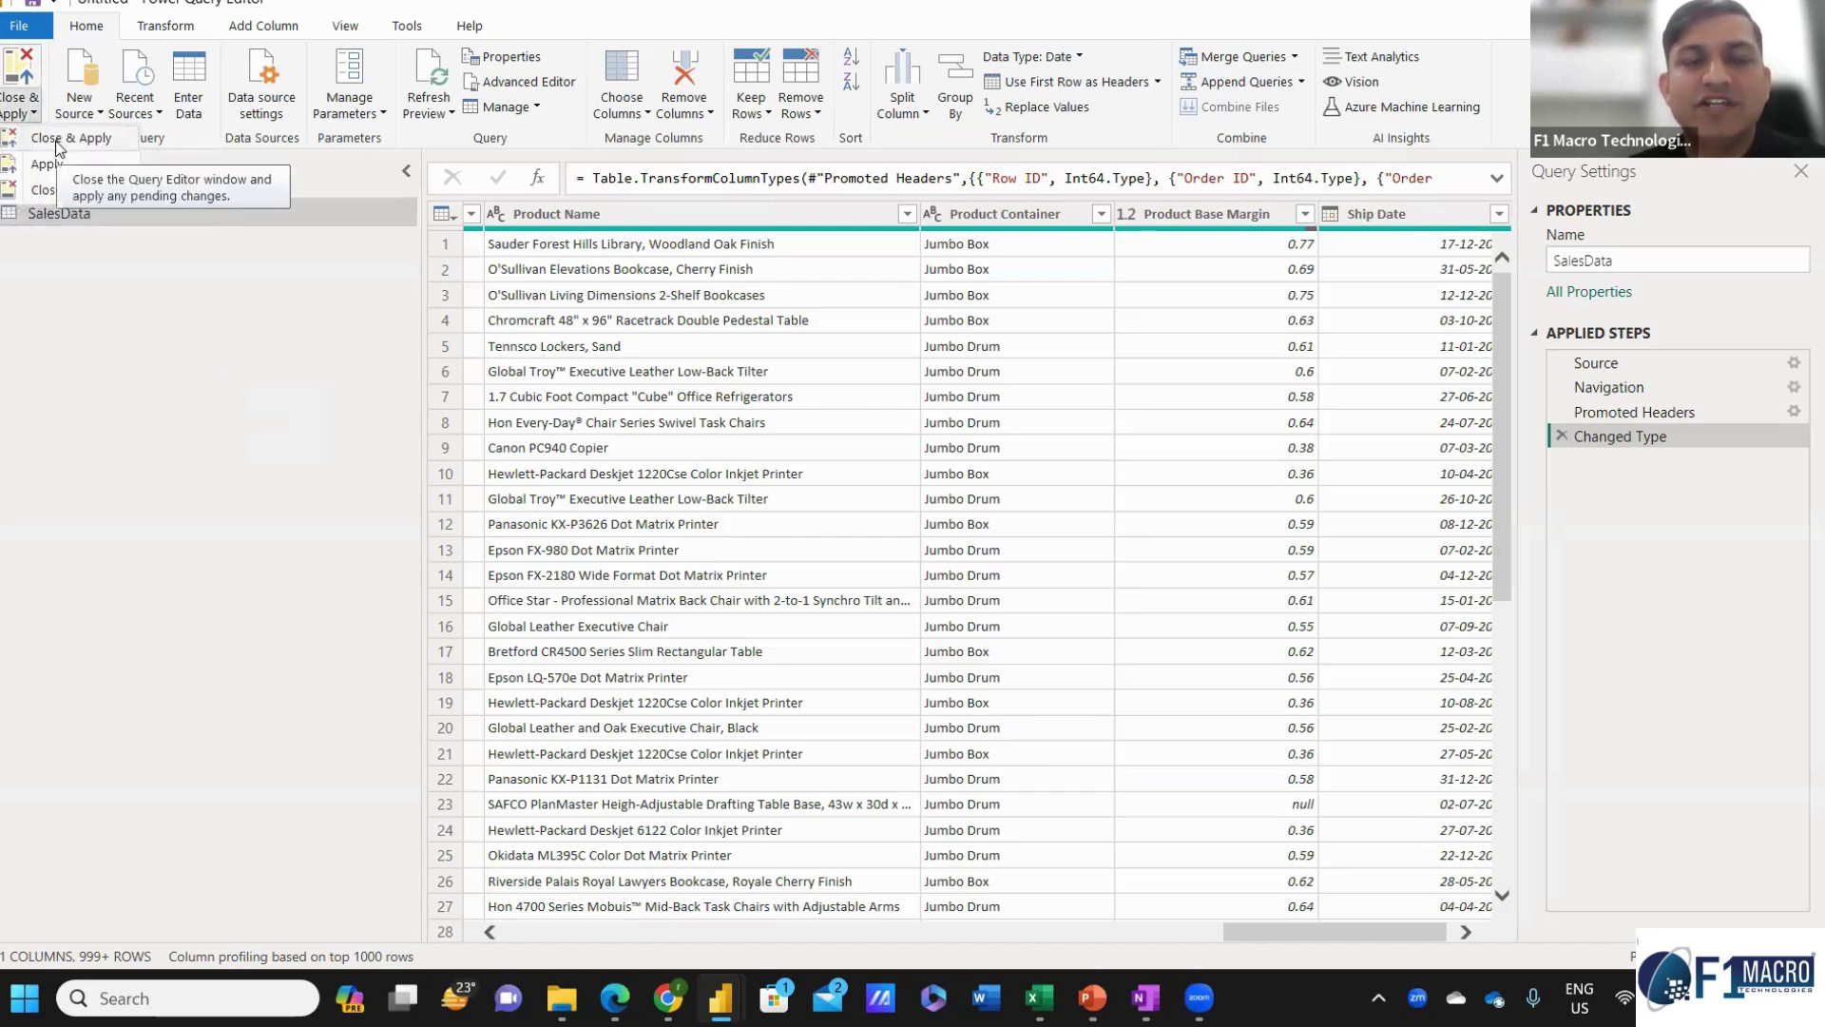
click(56, 143)
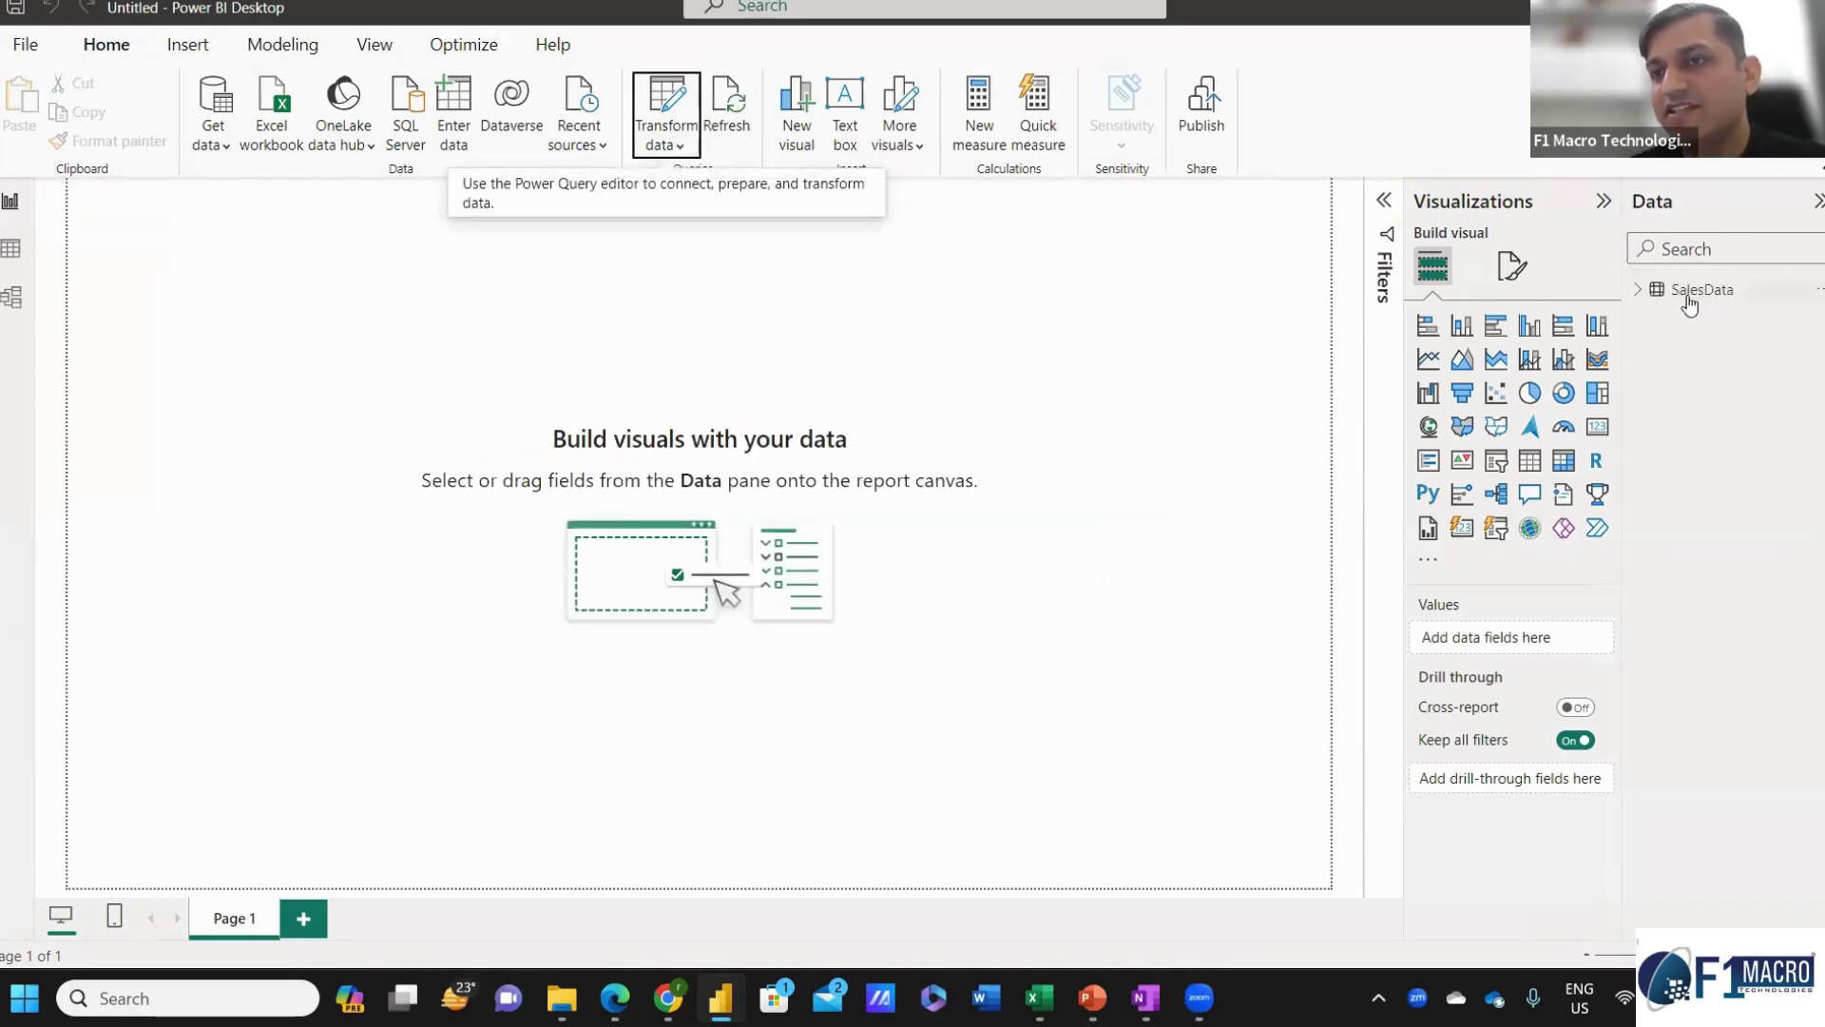
click(1639, 291)
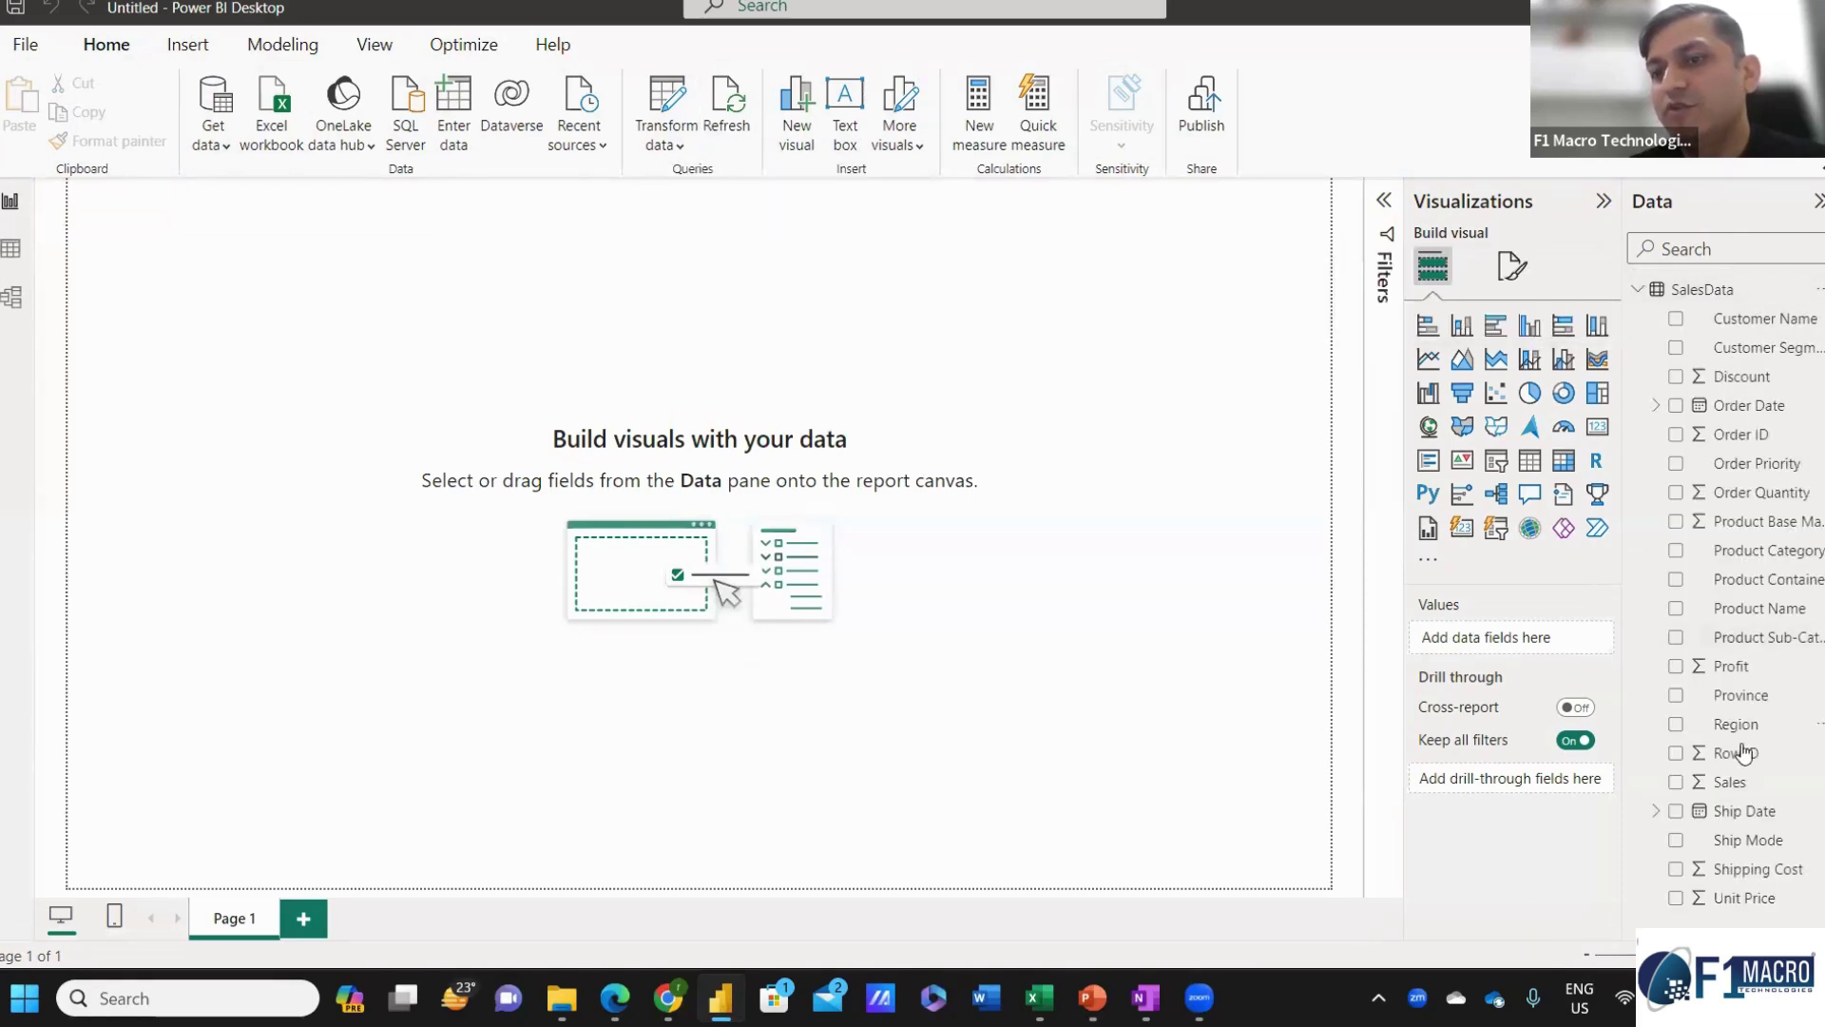
drag(1742, 753, 1740, 743)
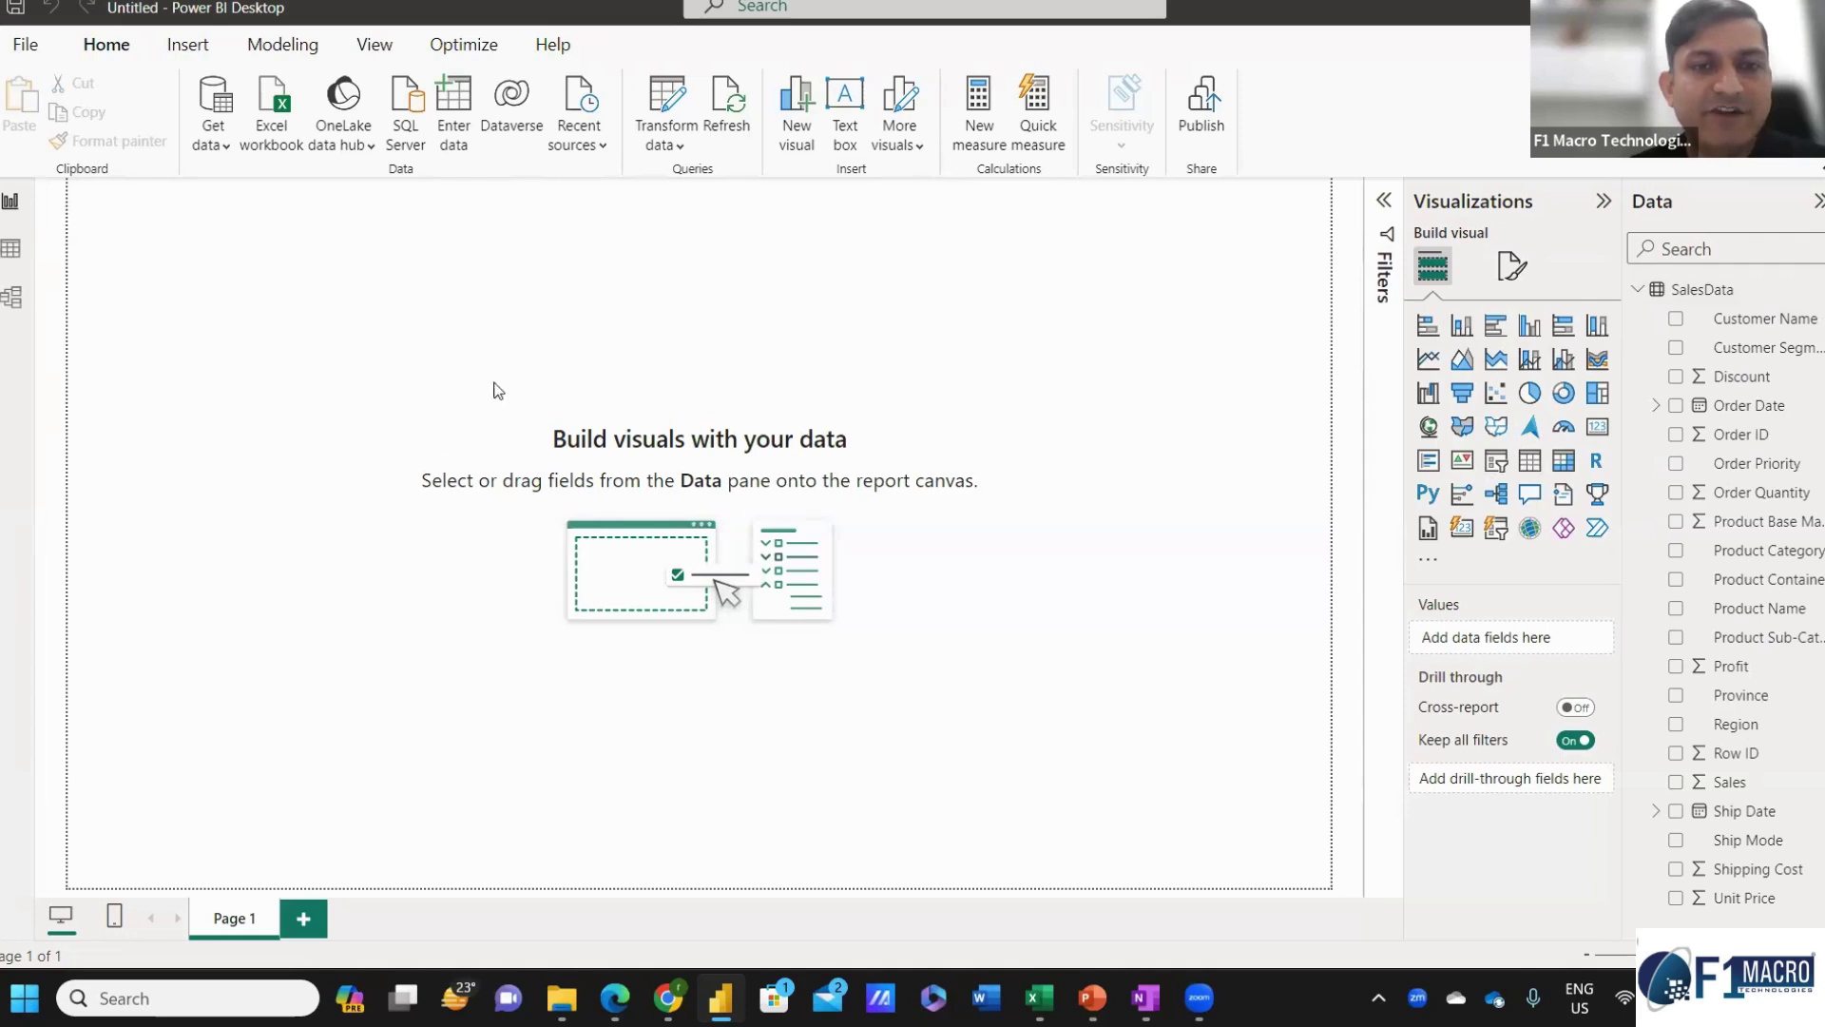
click(10, 248)
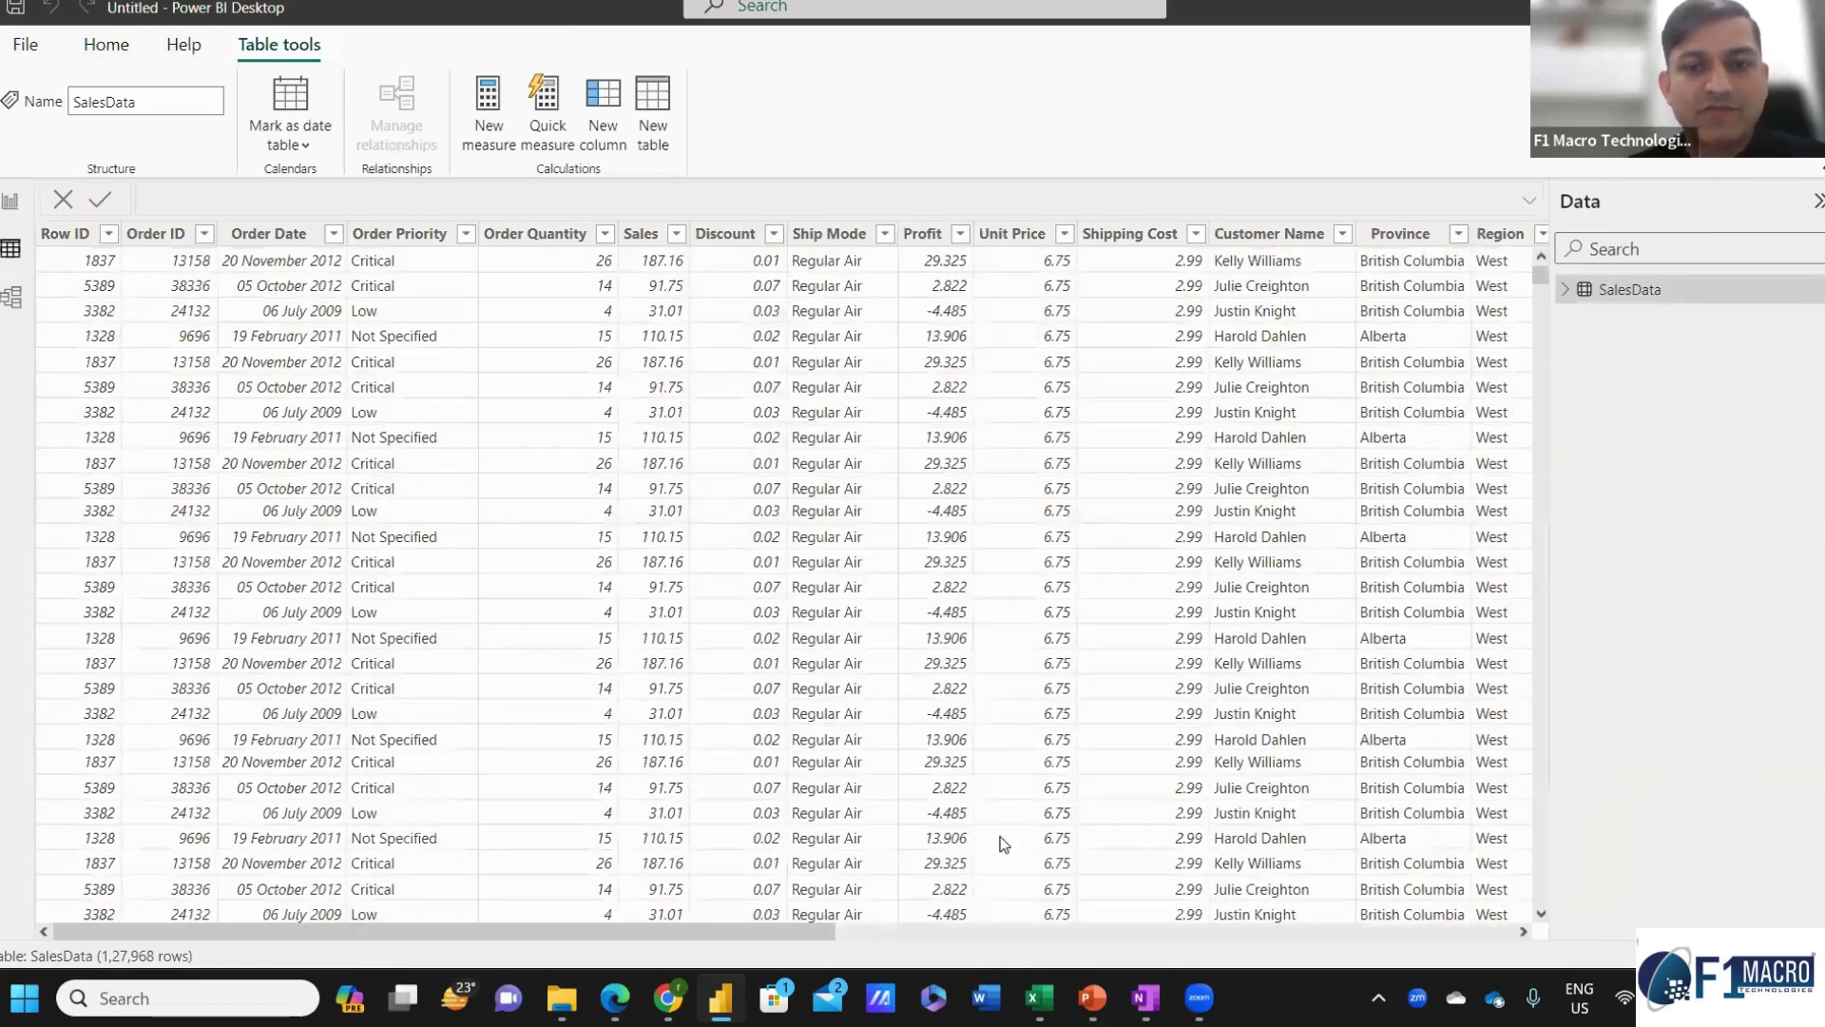
Switch to Slides for Demo.pptx in PowerPoint, show the Assignment 1 slide full screen and return to Power BI Desktop.
mouse_move(1092, 997)
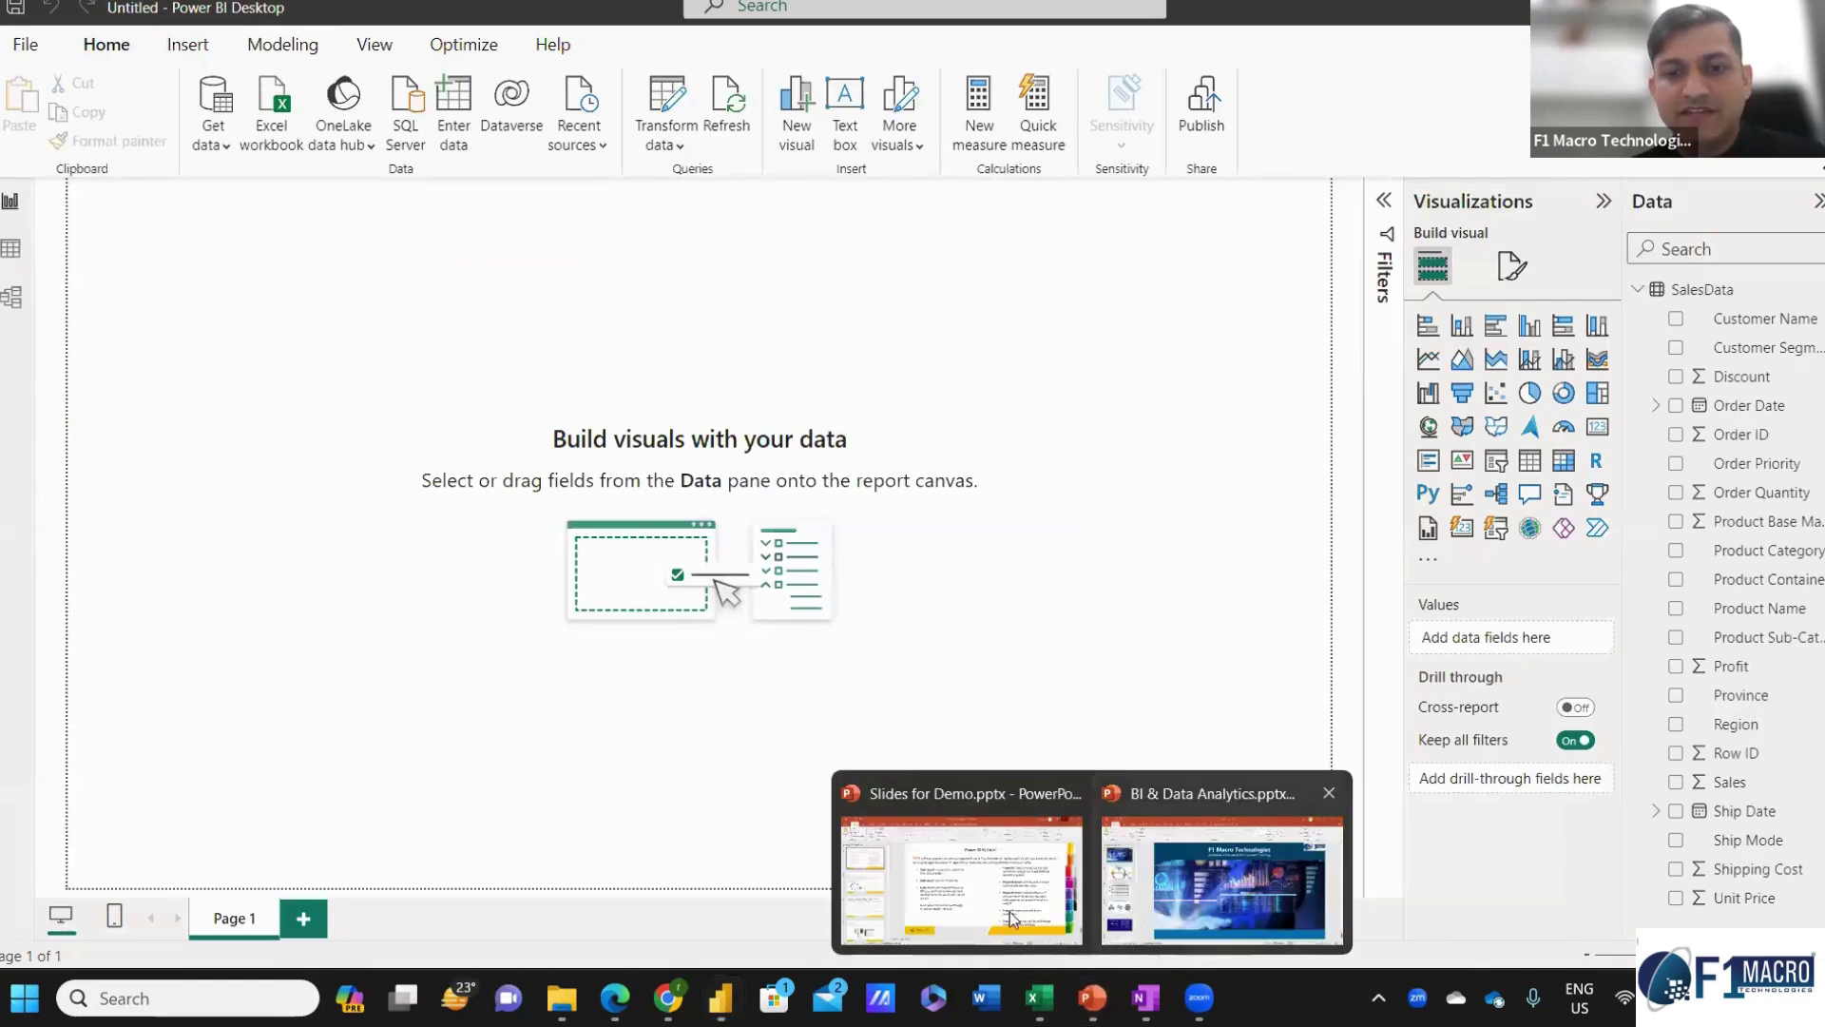
click(955, 901)
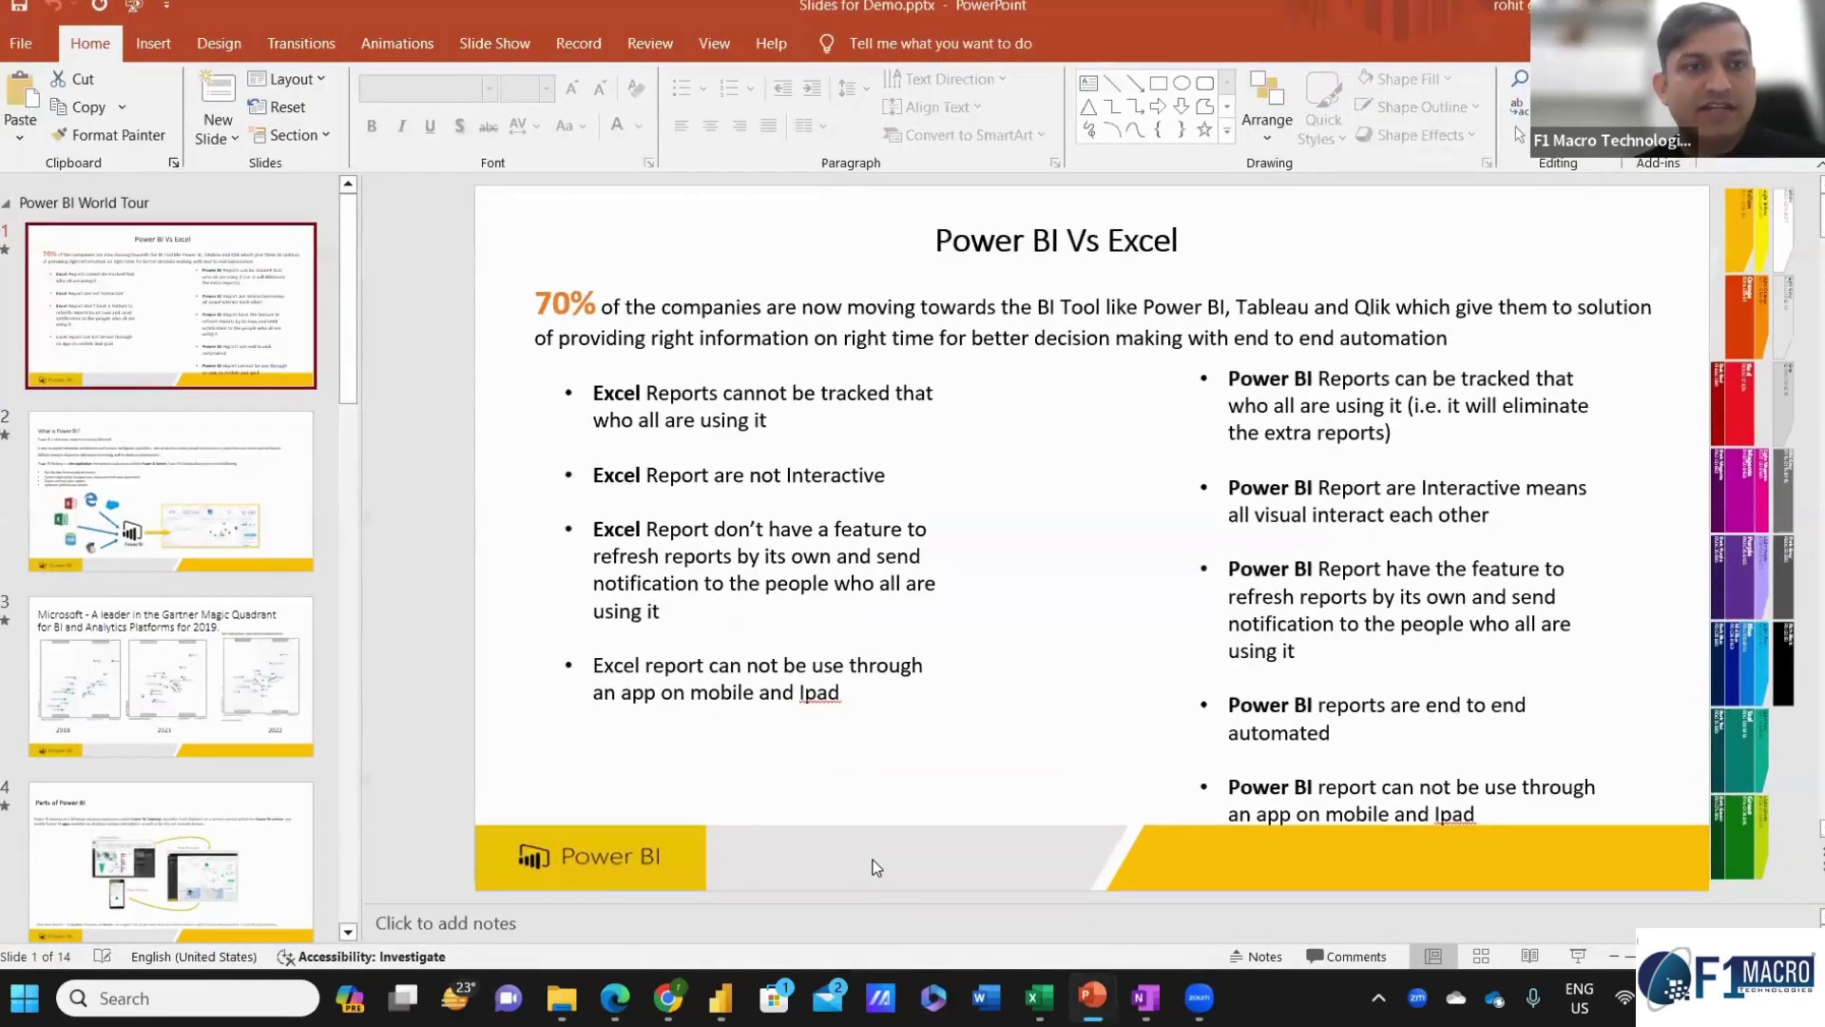
scroll(877, 867, down, 11)
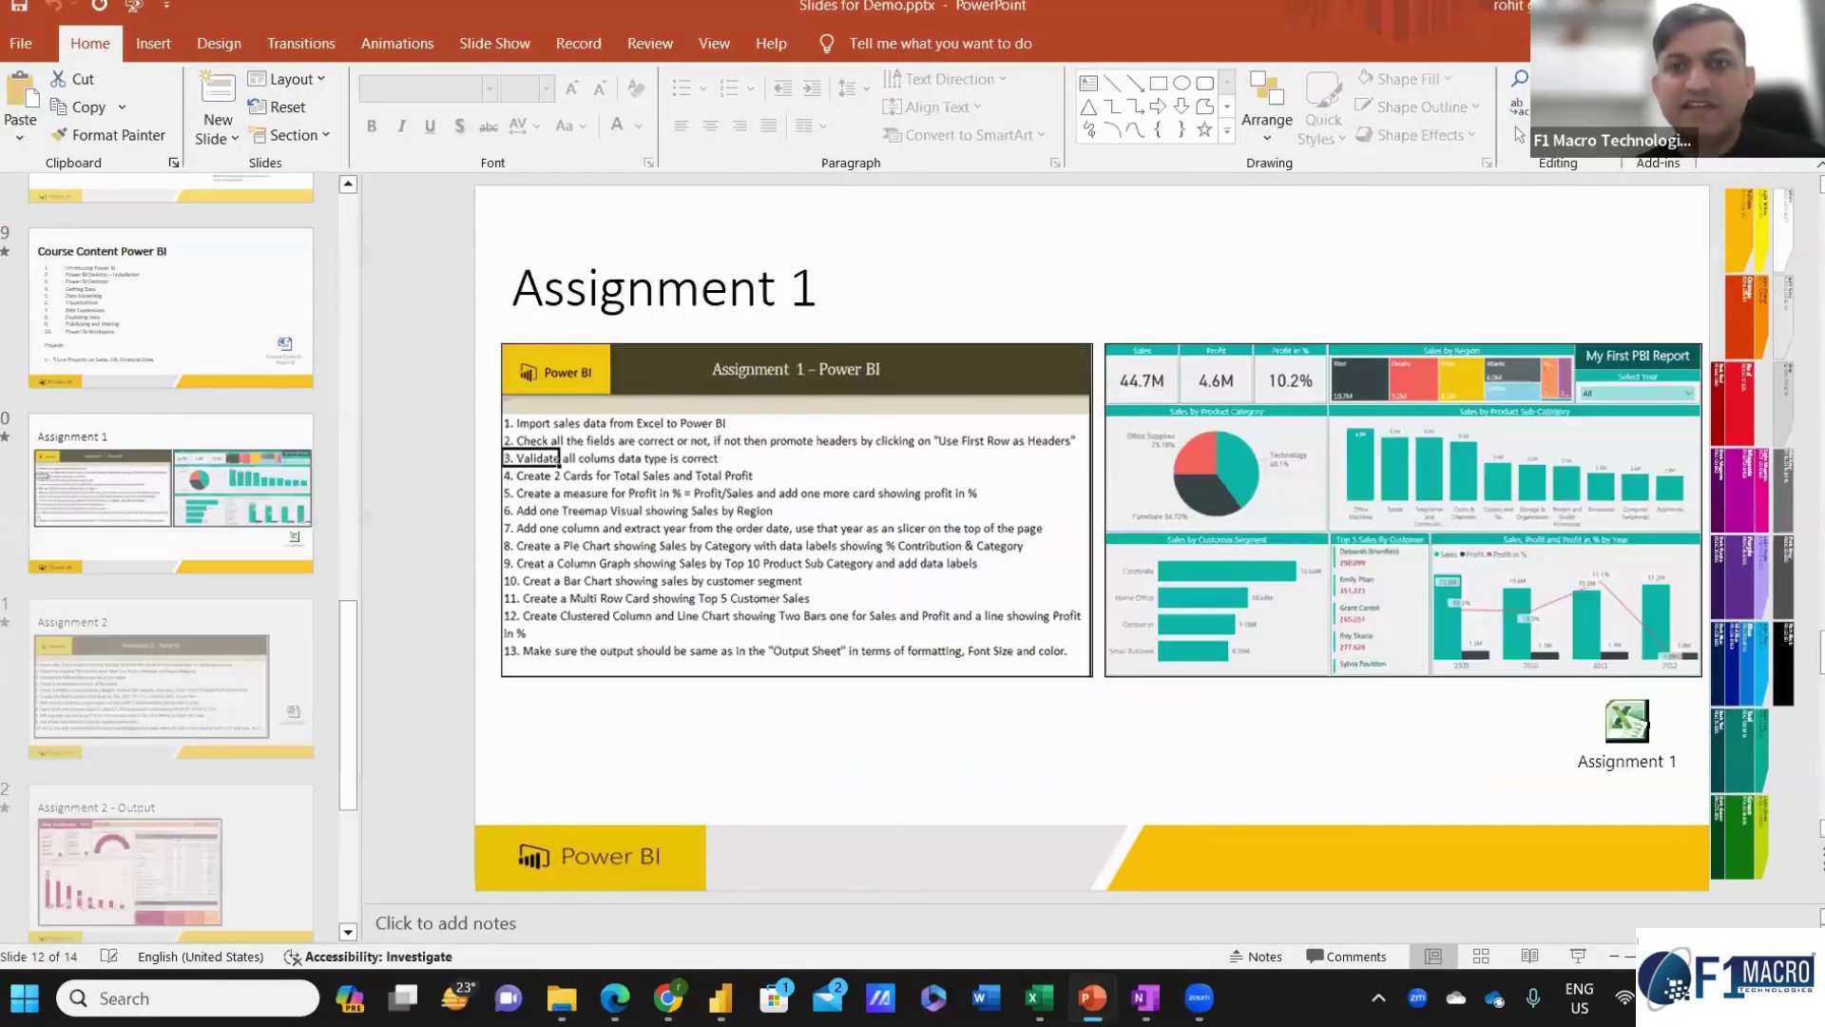
scroll(1466, 699, down, 3)
scroll(1466, 700, up, 1)
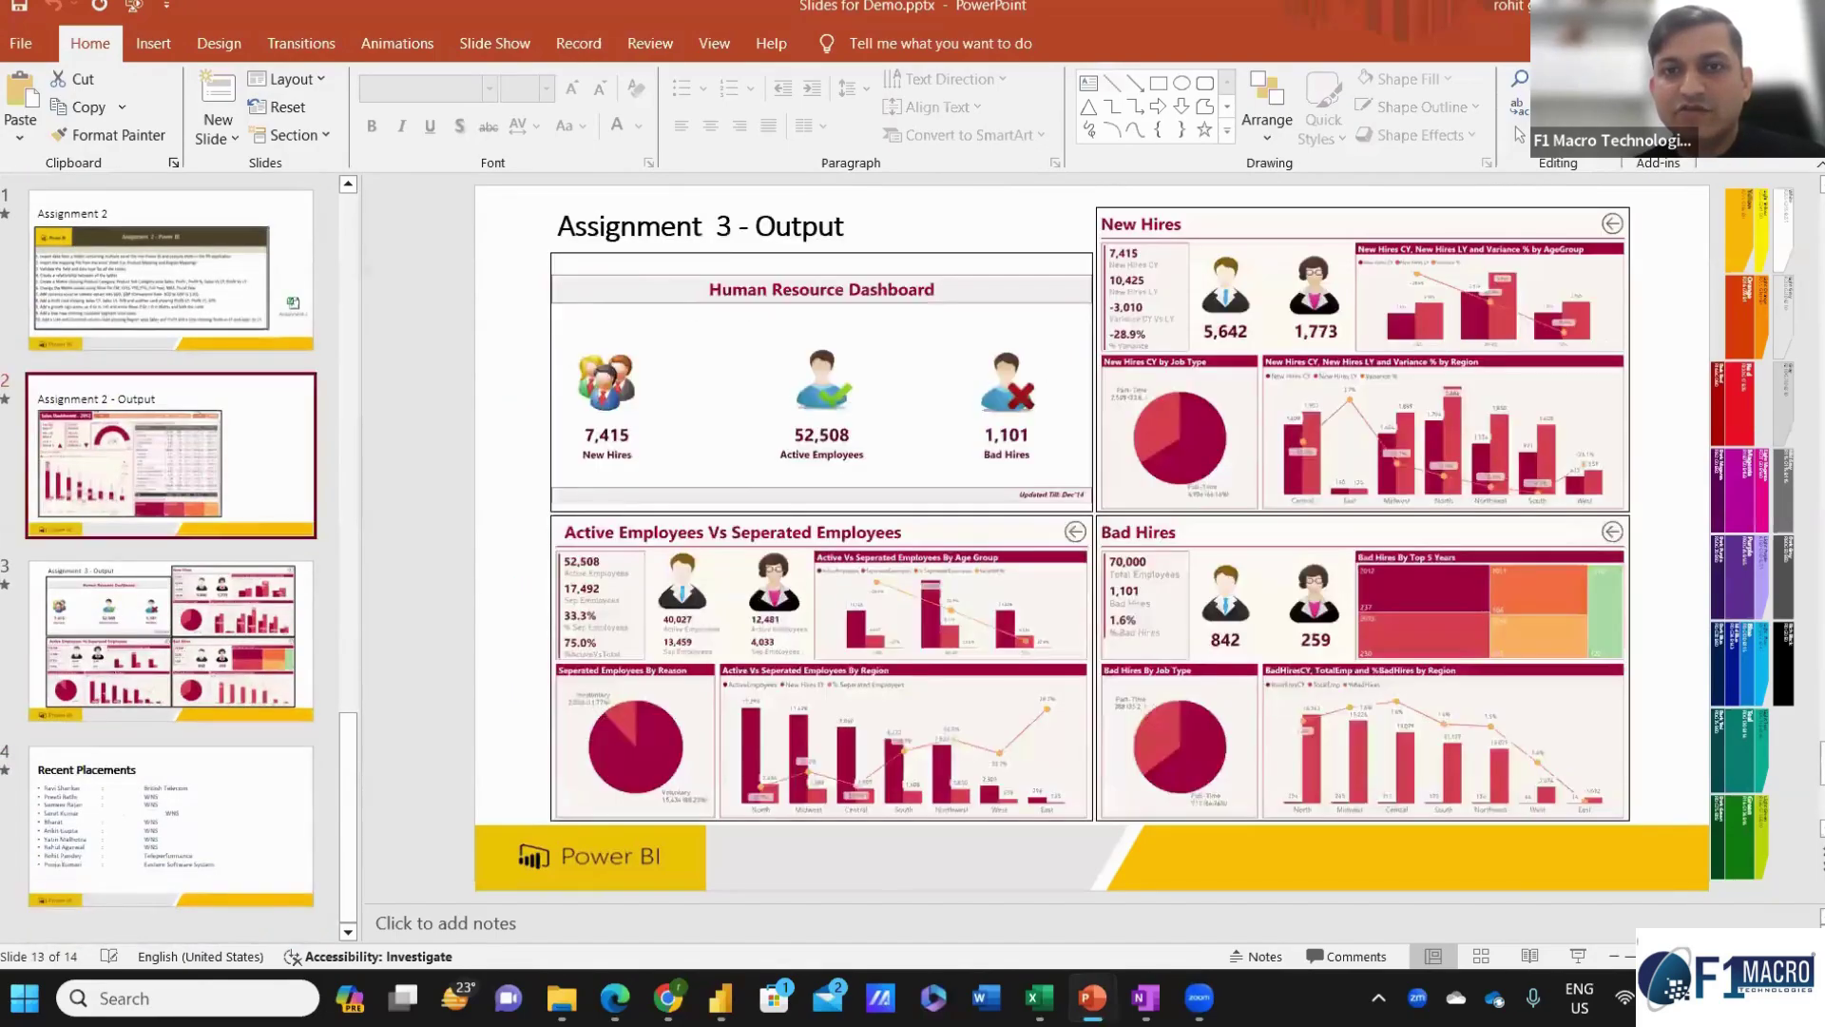
scroll(1466, 699, up, 3)
key(shift+F5)
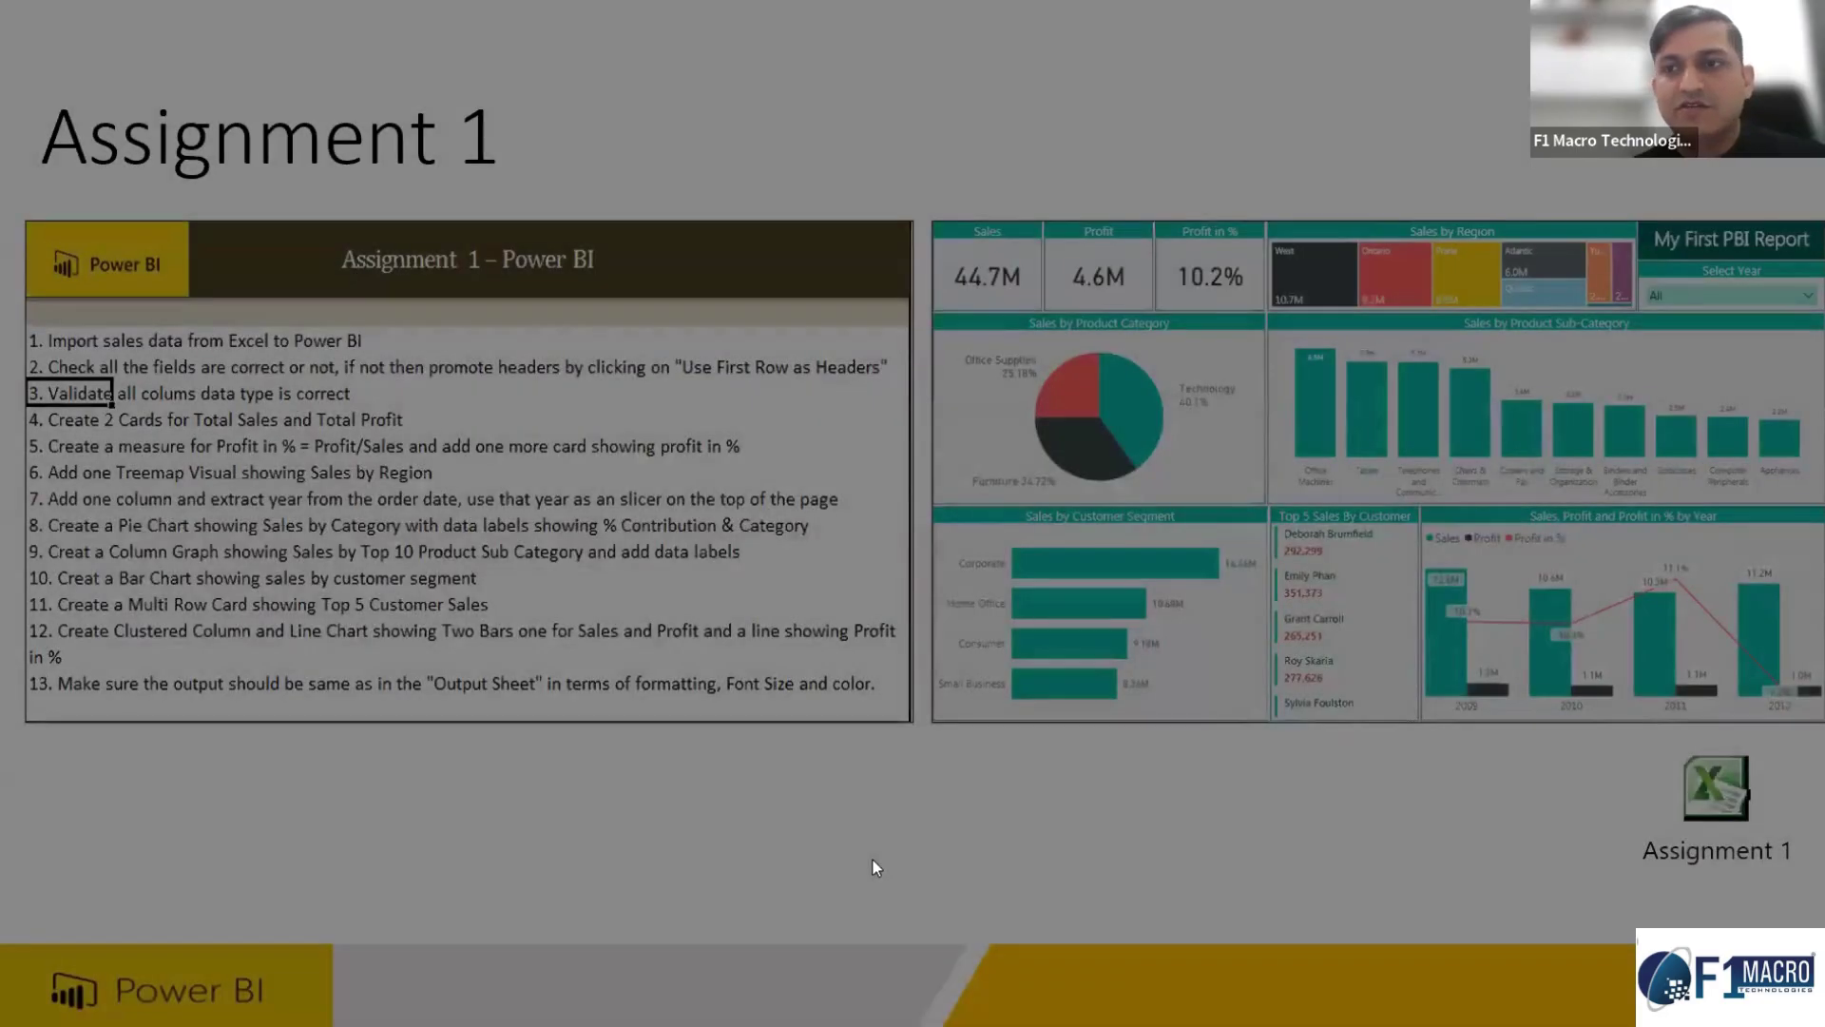
key(alt+Tab)
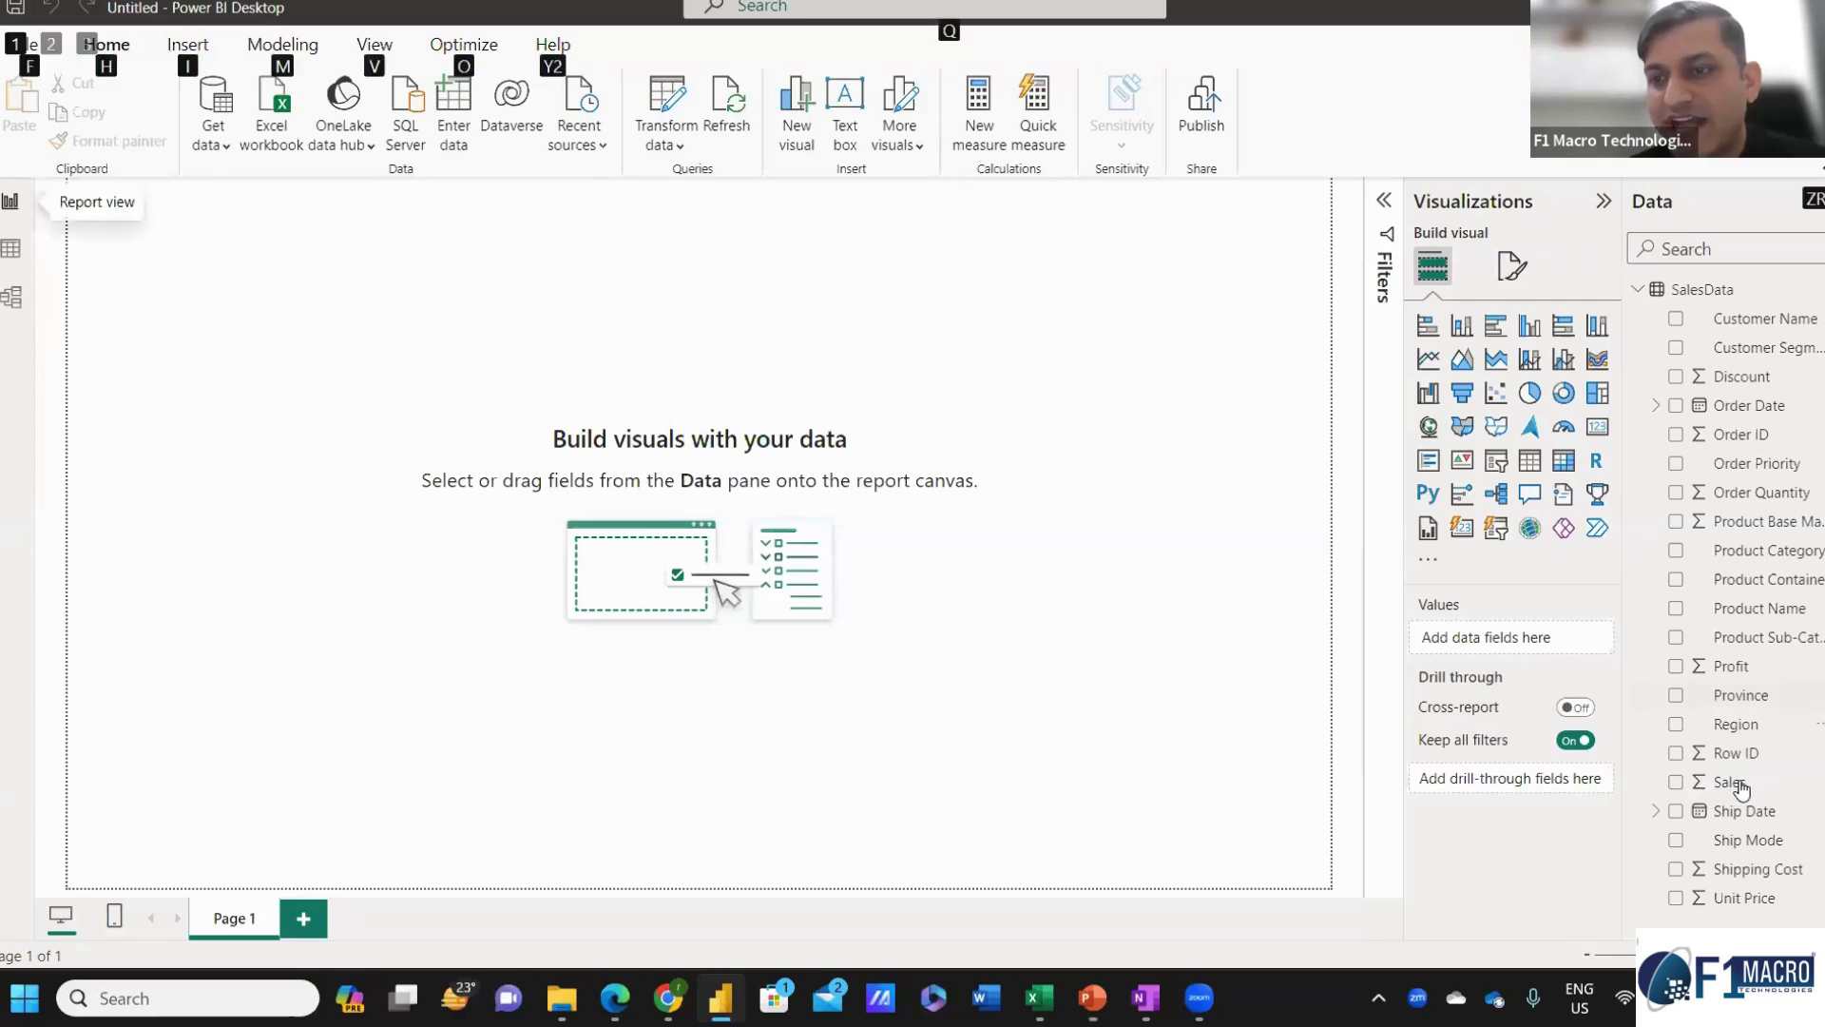
Add the Sales field to the Page 1 canvas as a column chart and move it towards the page's middle.
click(1738, 785)
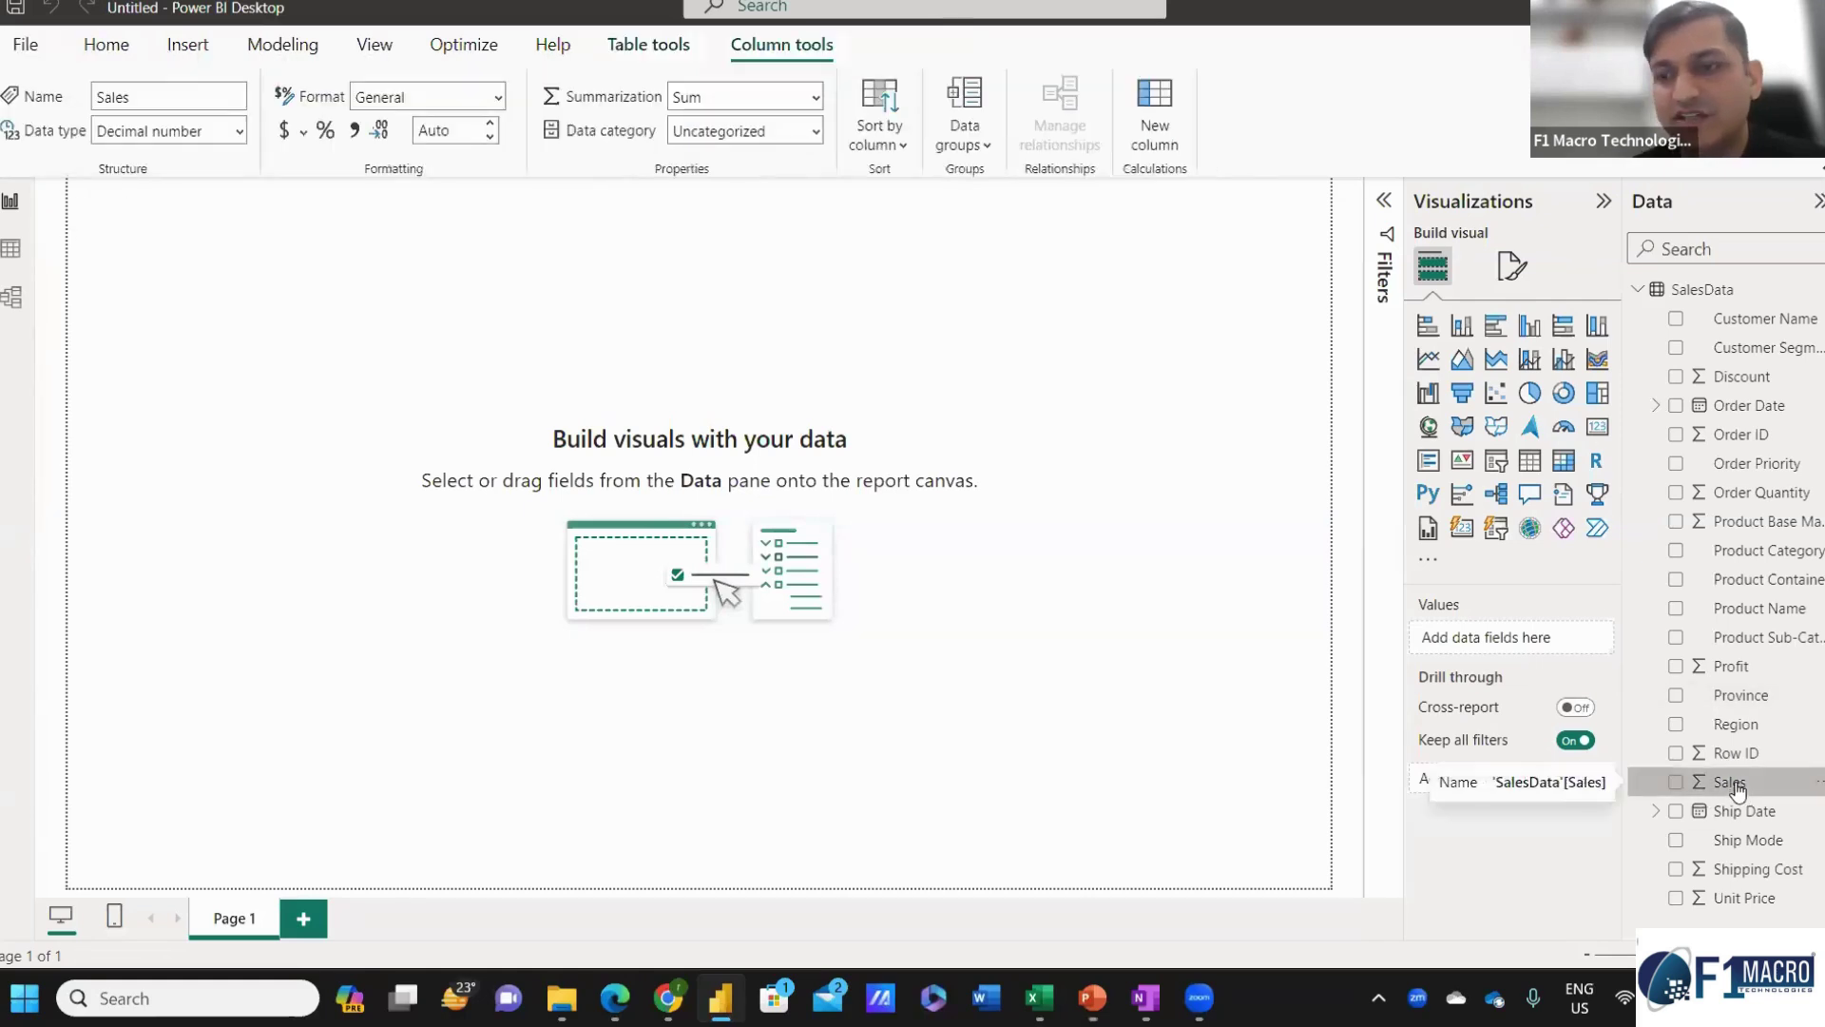
drag(1737, 785, 186, 213)
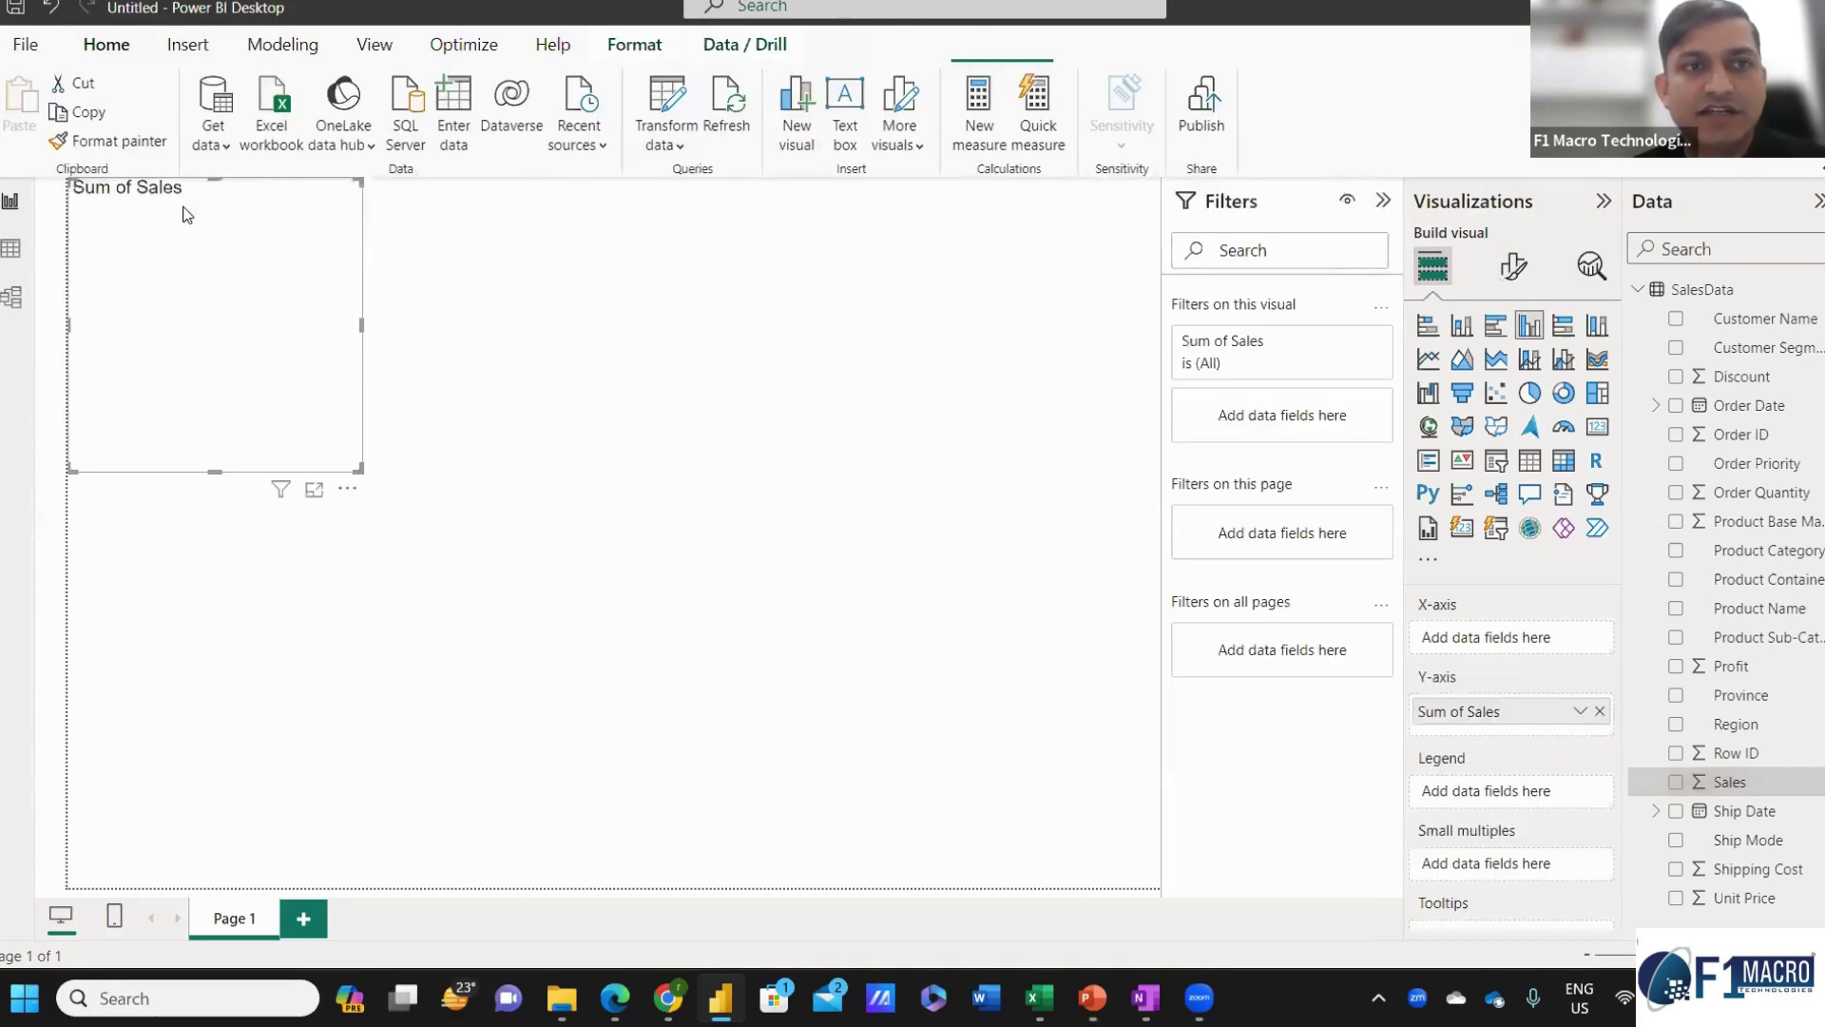
drag(245, 326, 591, 409)
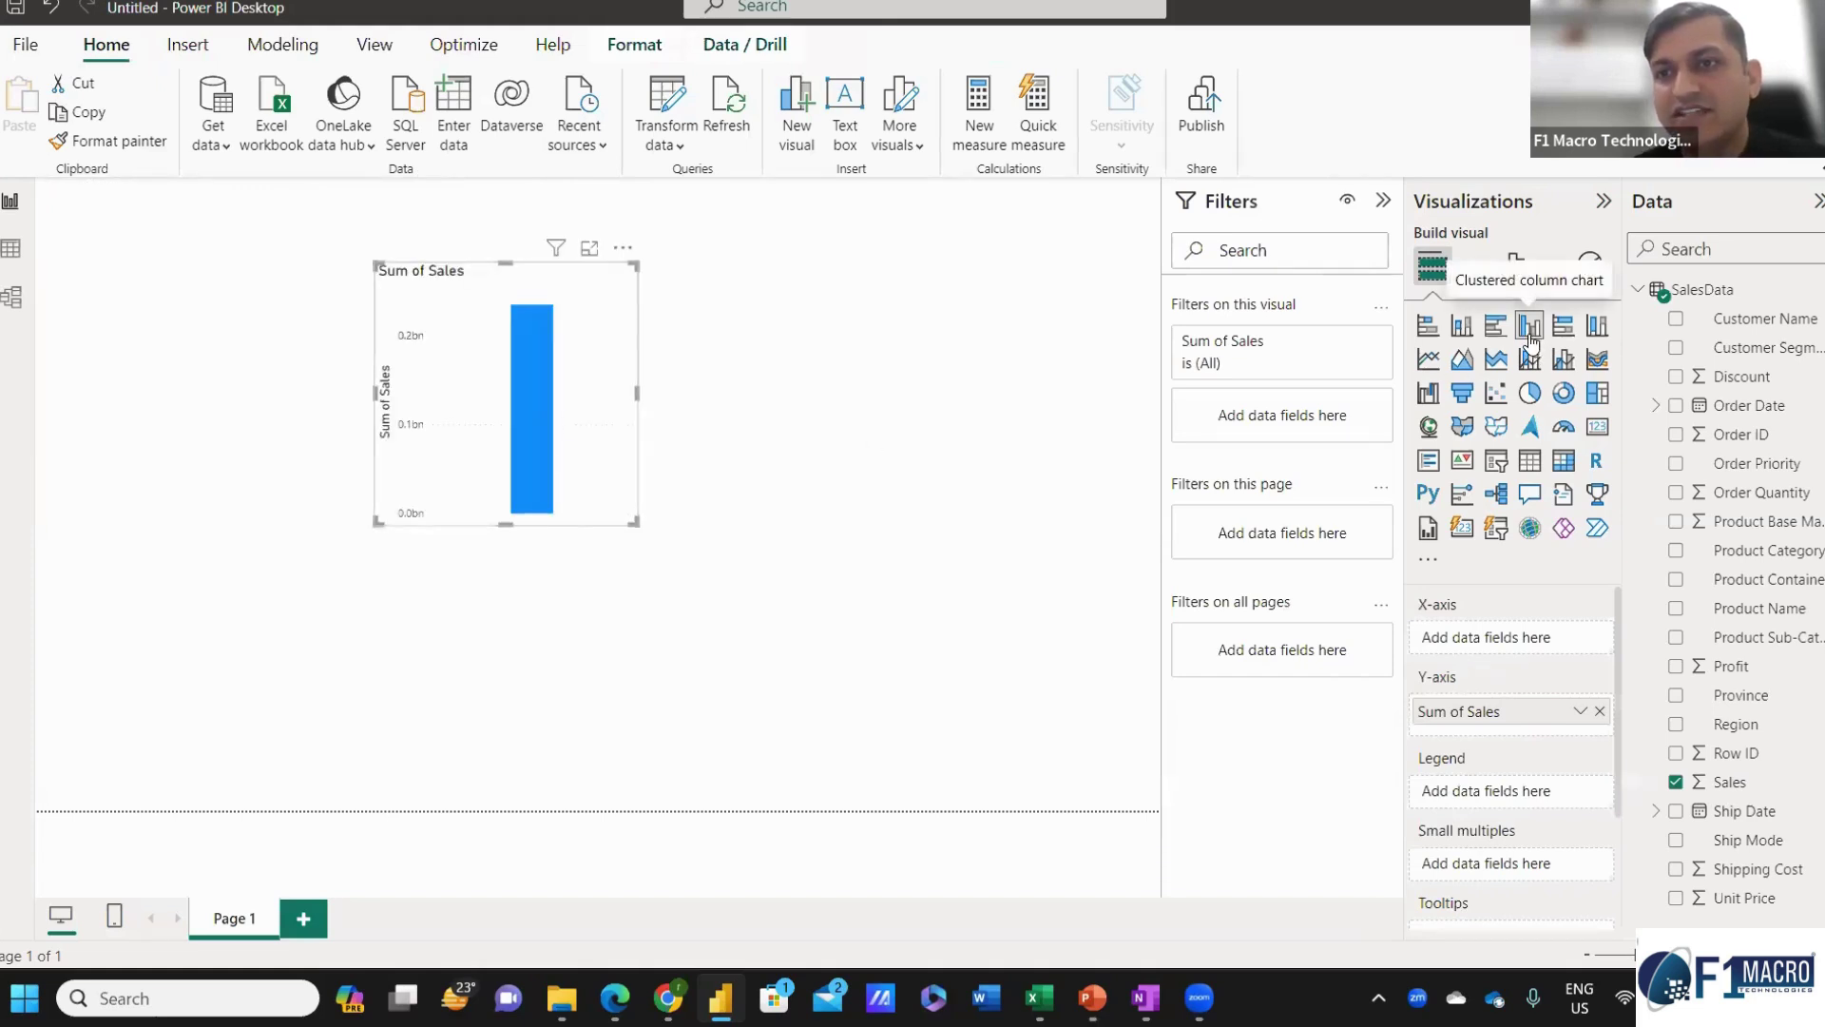
click(665, 359)
click(630, 361)
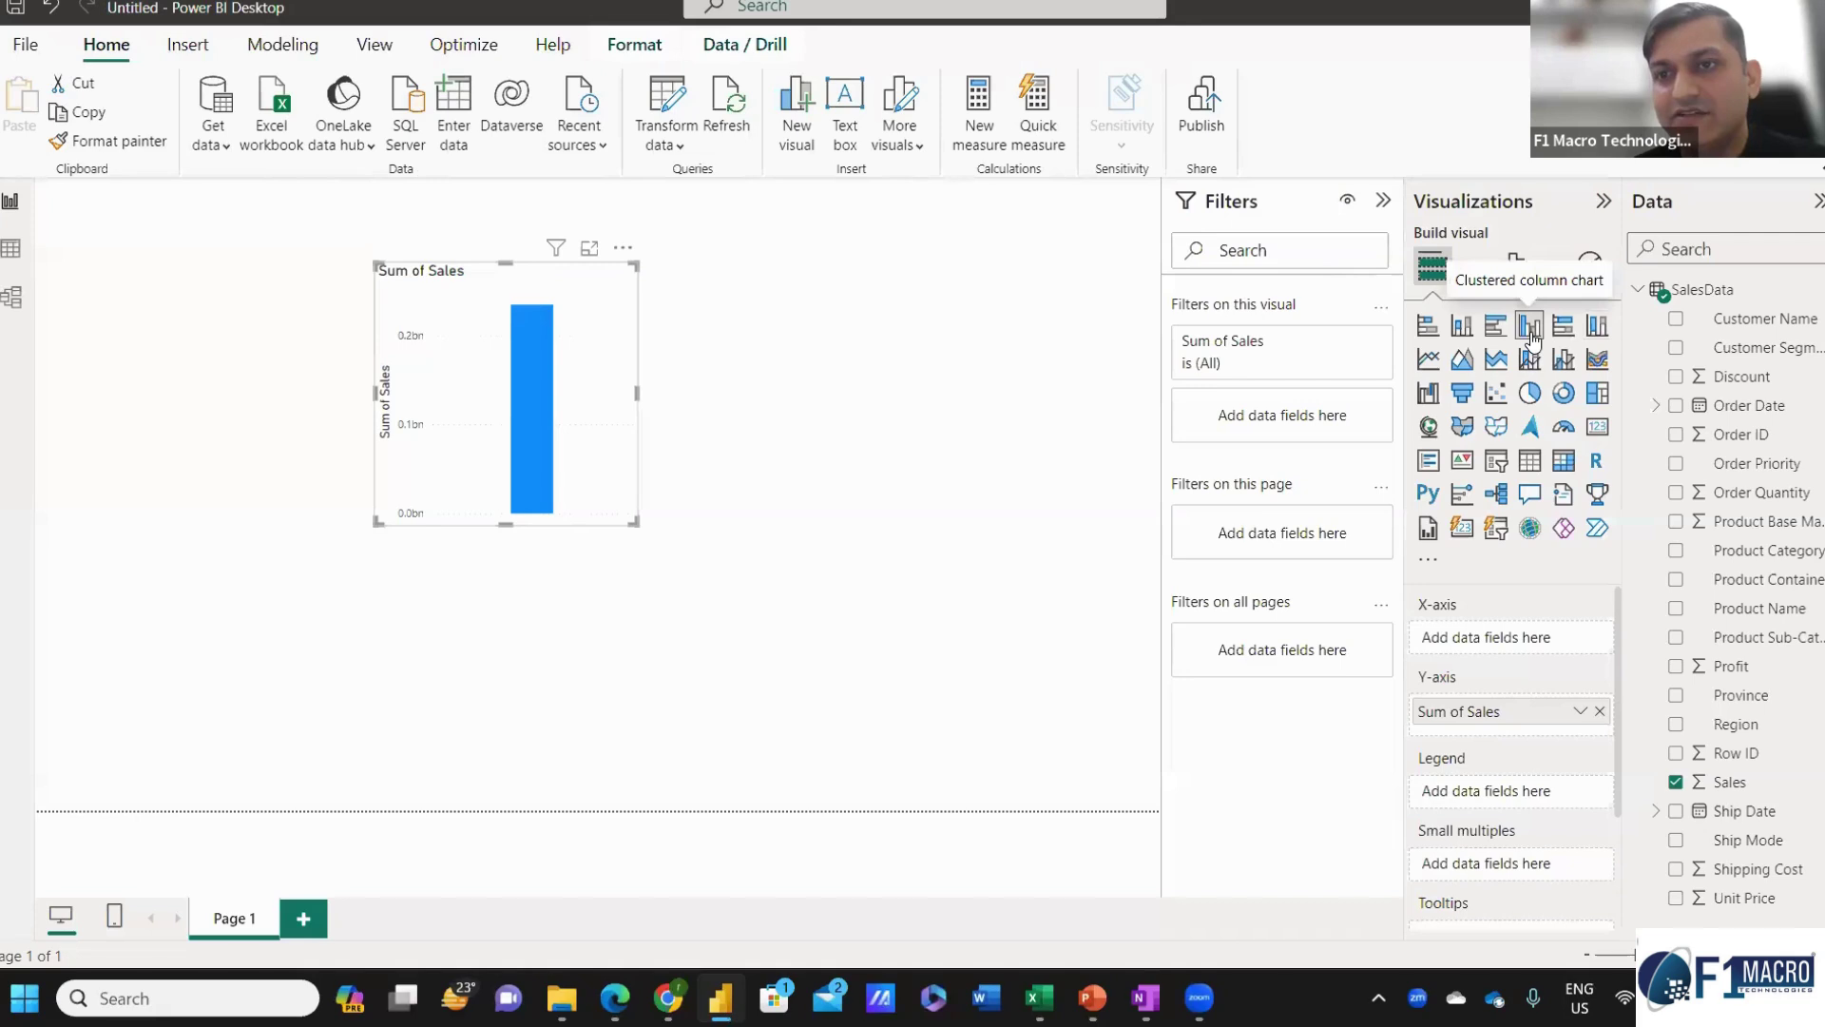
Convert the Sum of Sales column chart to a card visual and shift it slightly on the canvas.
click(1597, 430)
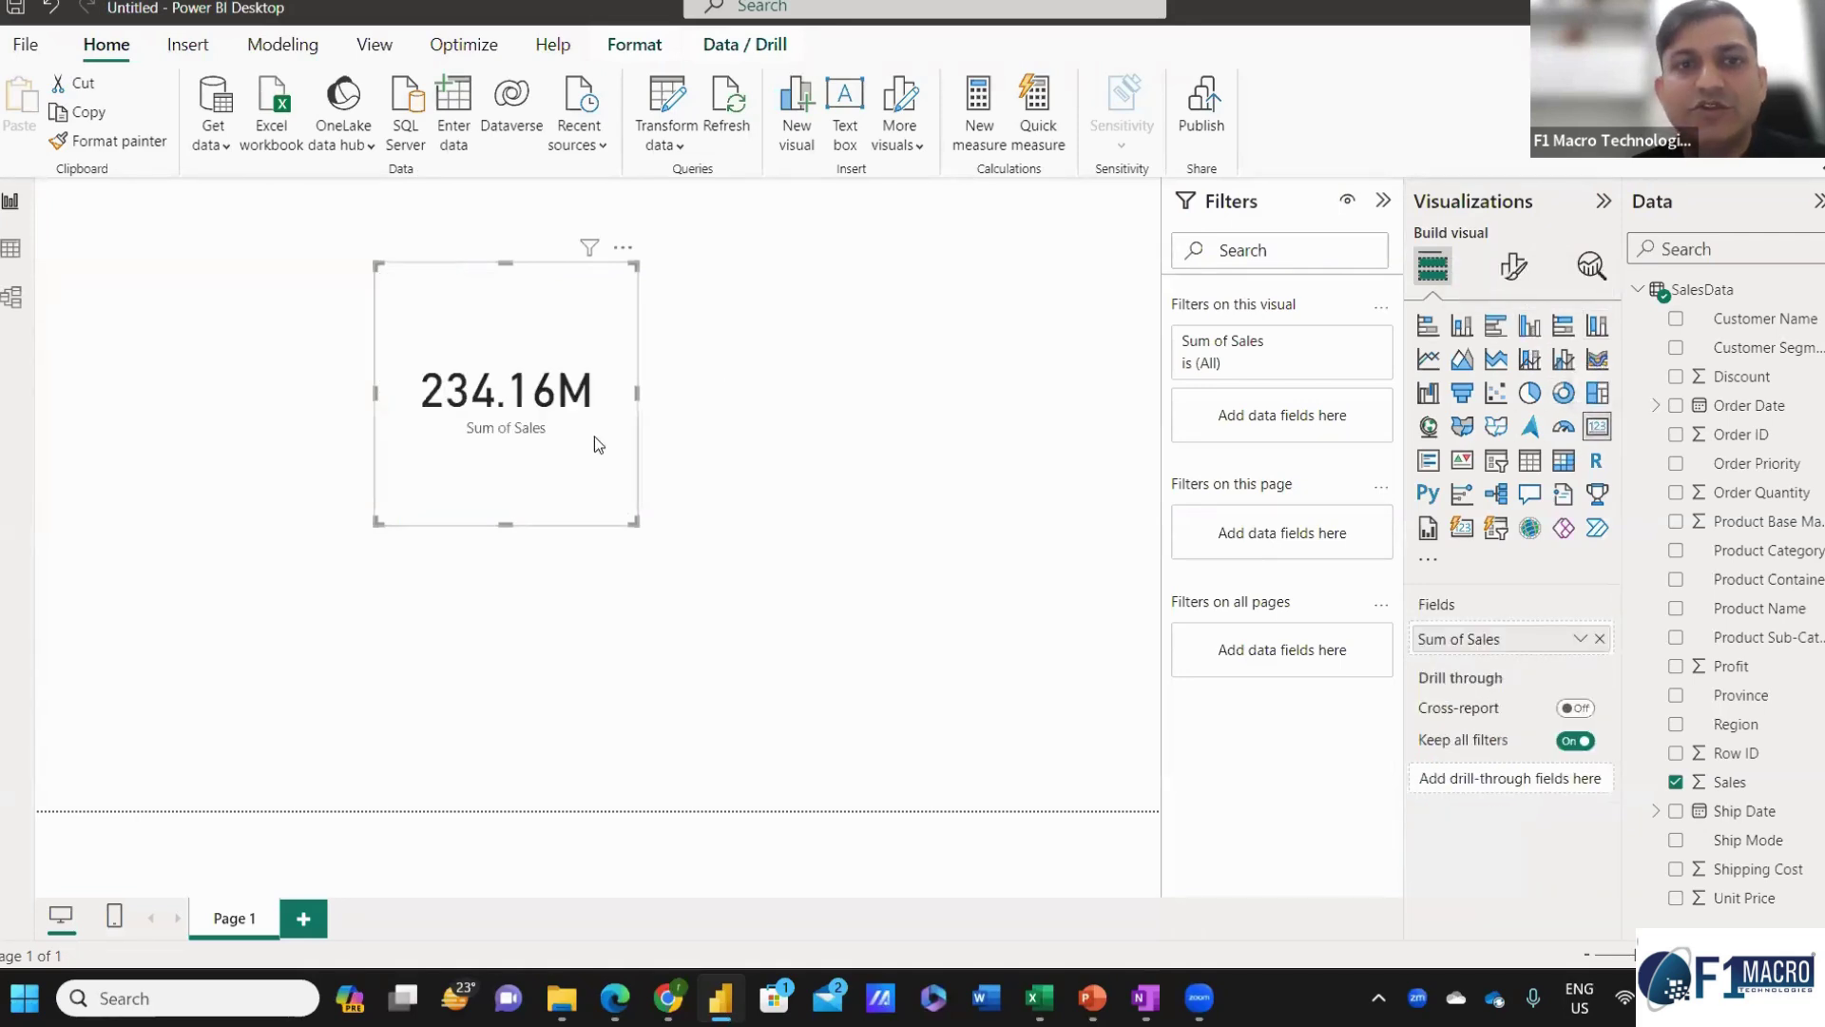
drag(595, 437, 644, 448)
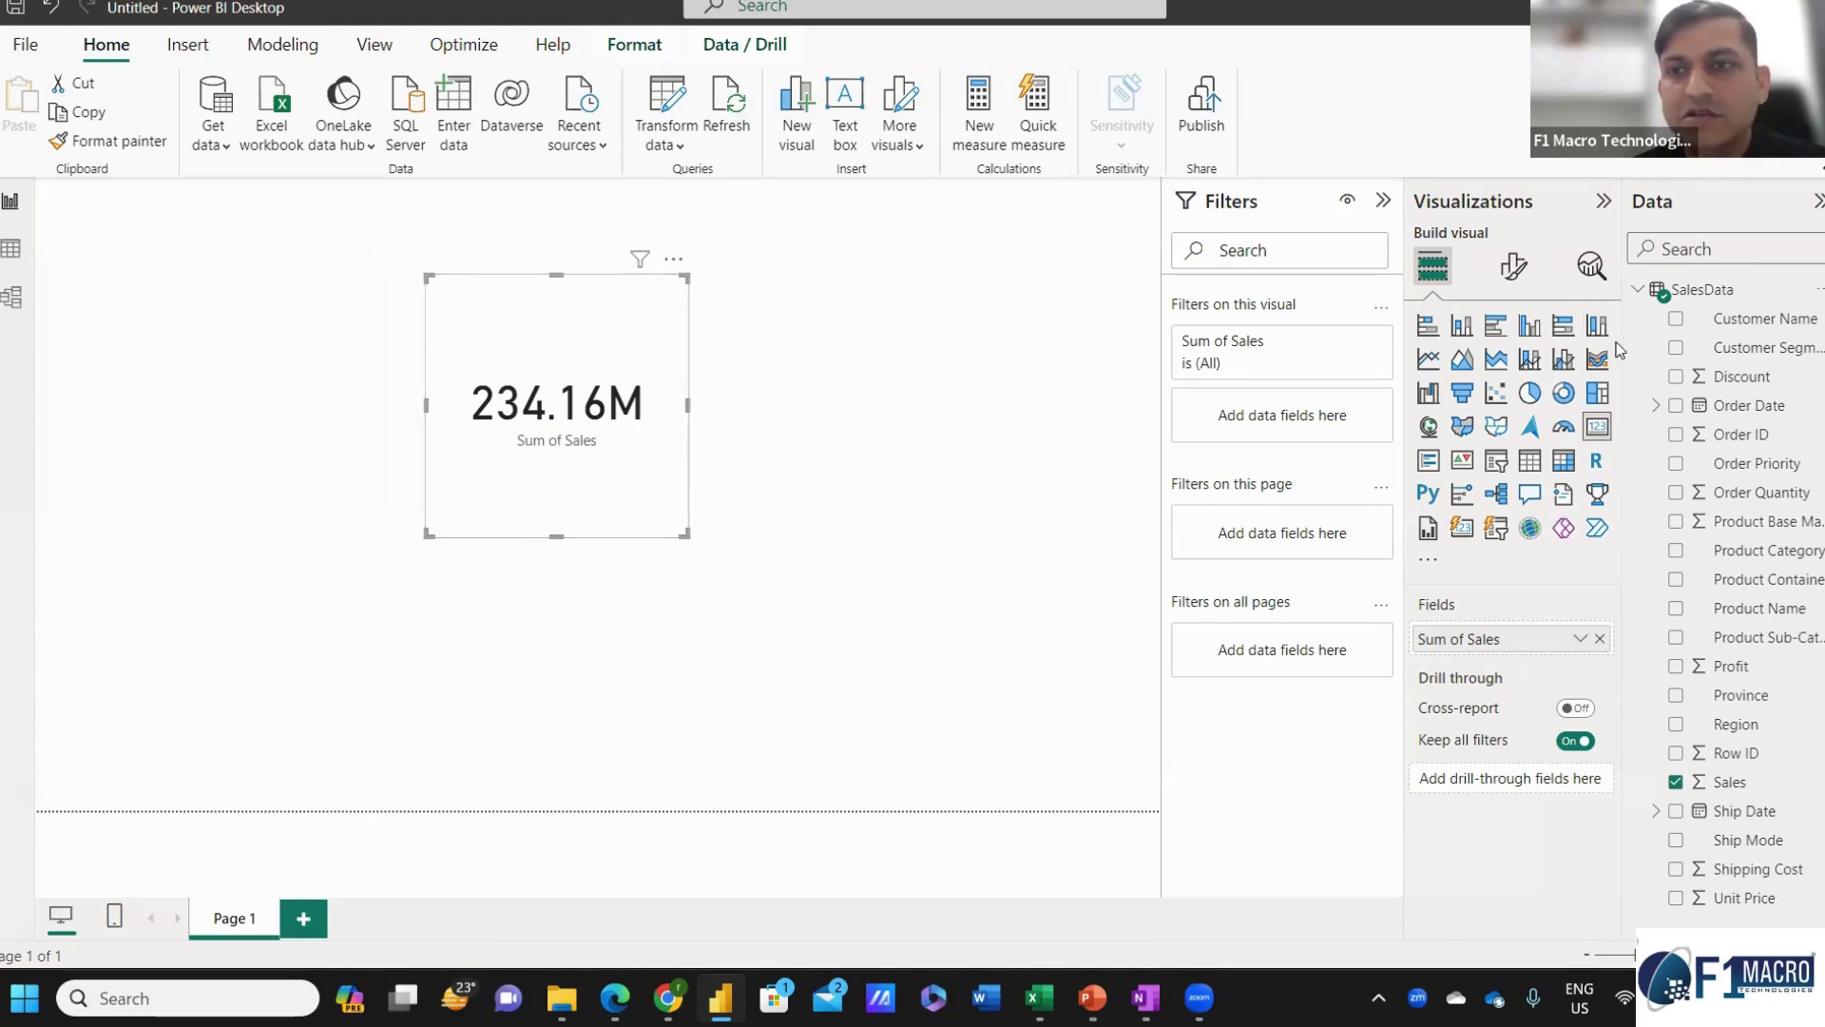
click(1008, 374)
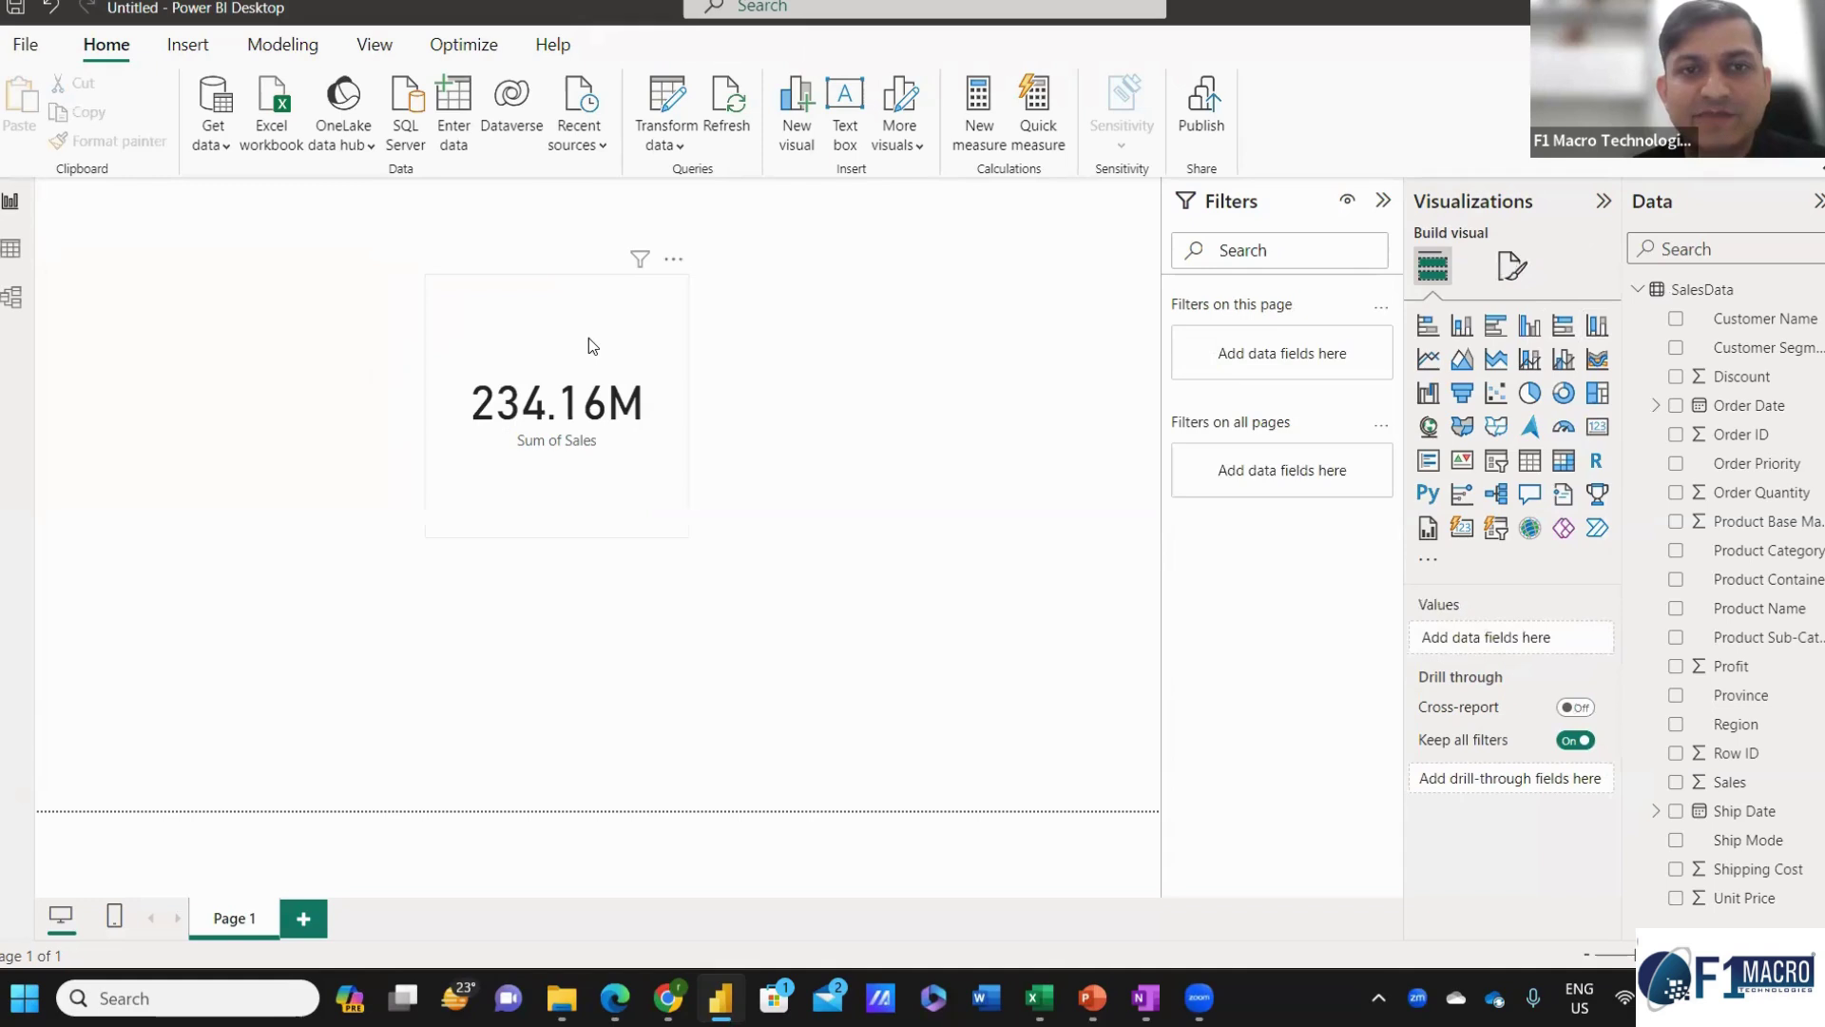
click(590, 339)
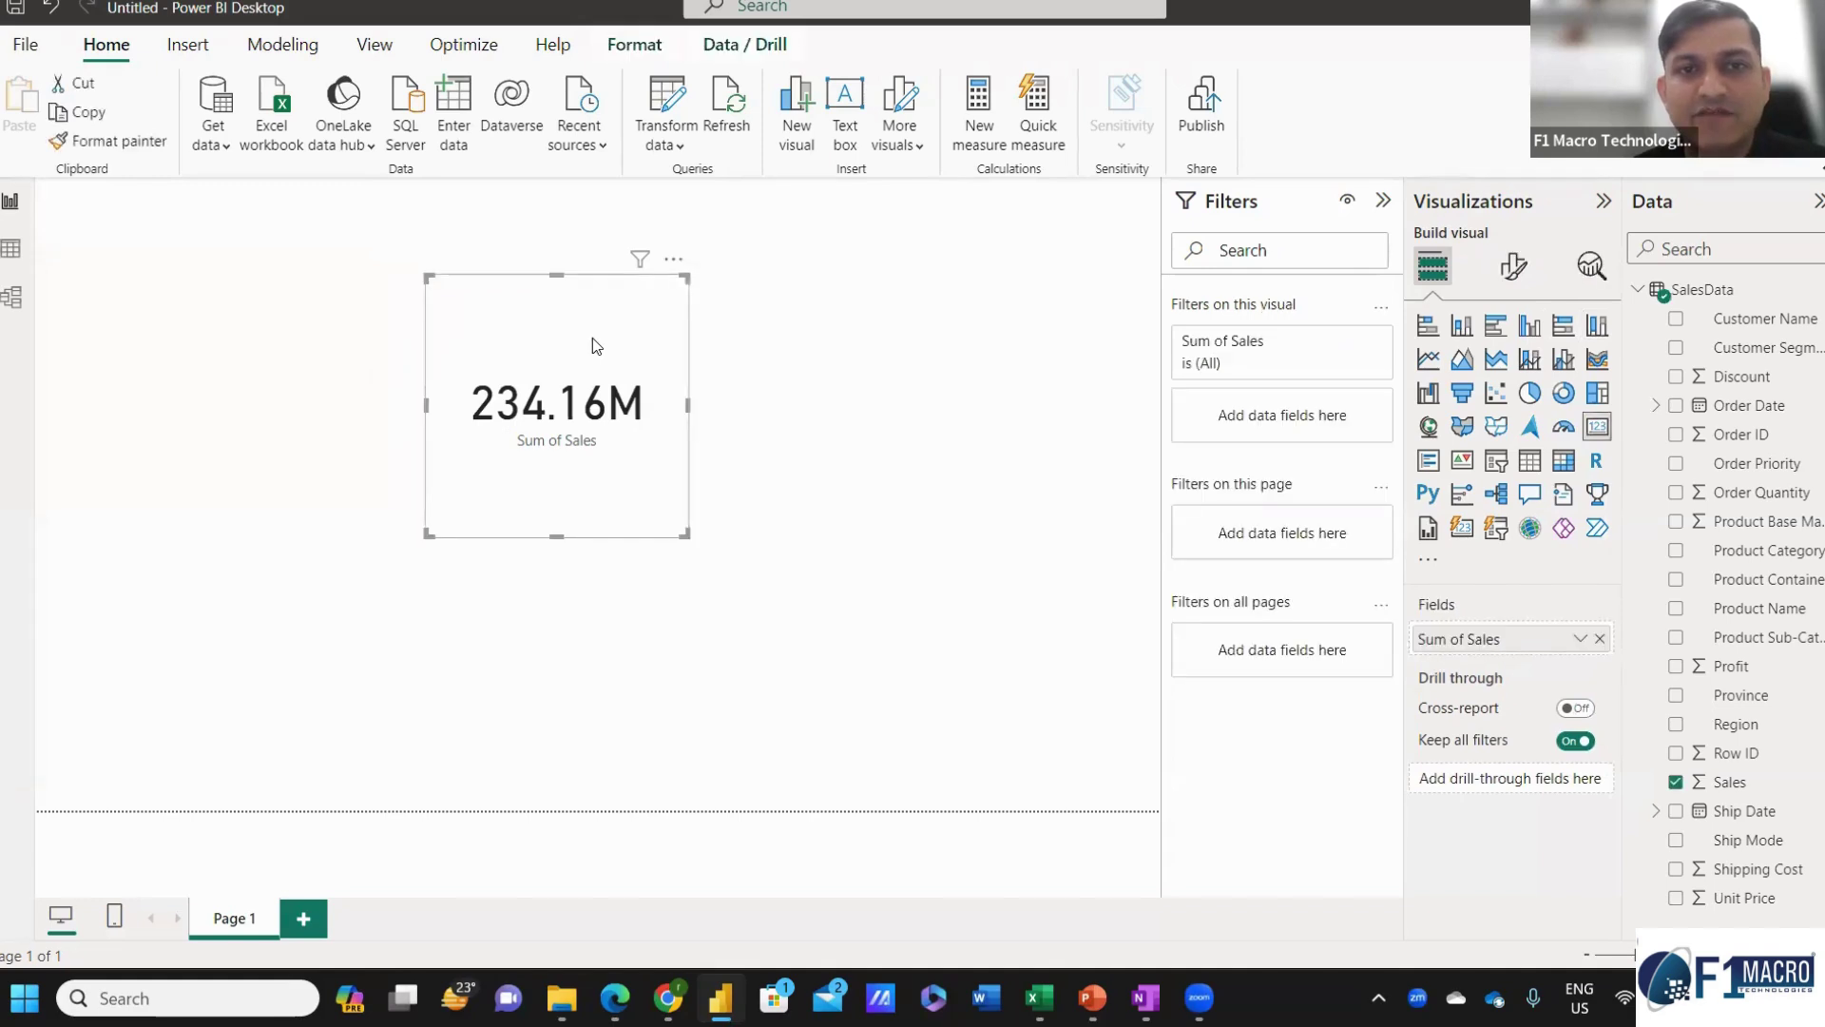
Turn off the category label of the Sum of Sales card.
click(1516, 271)
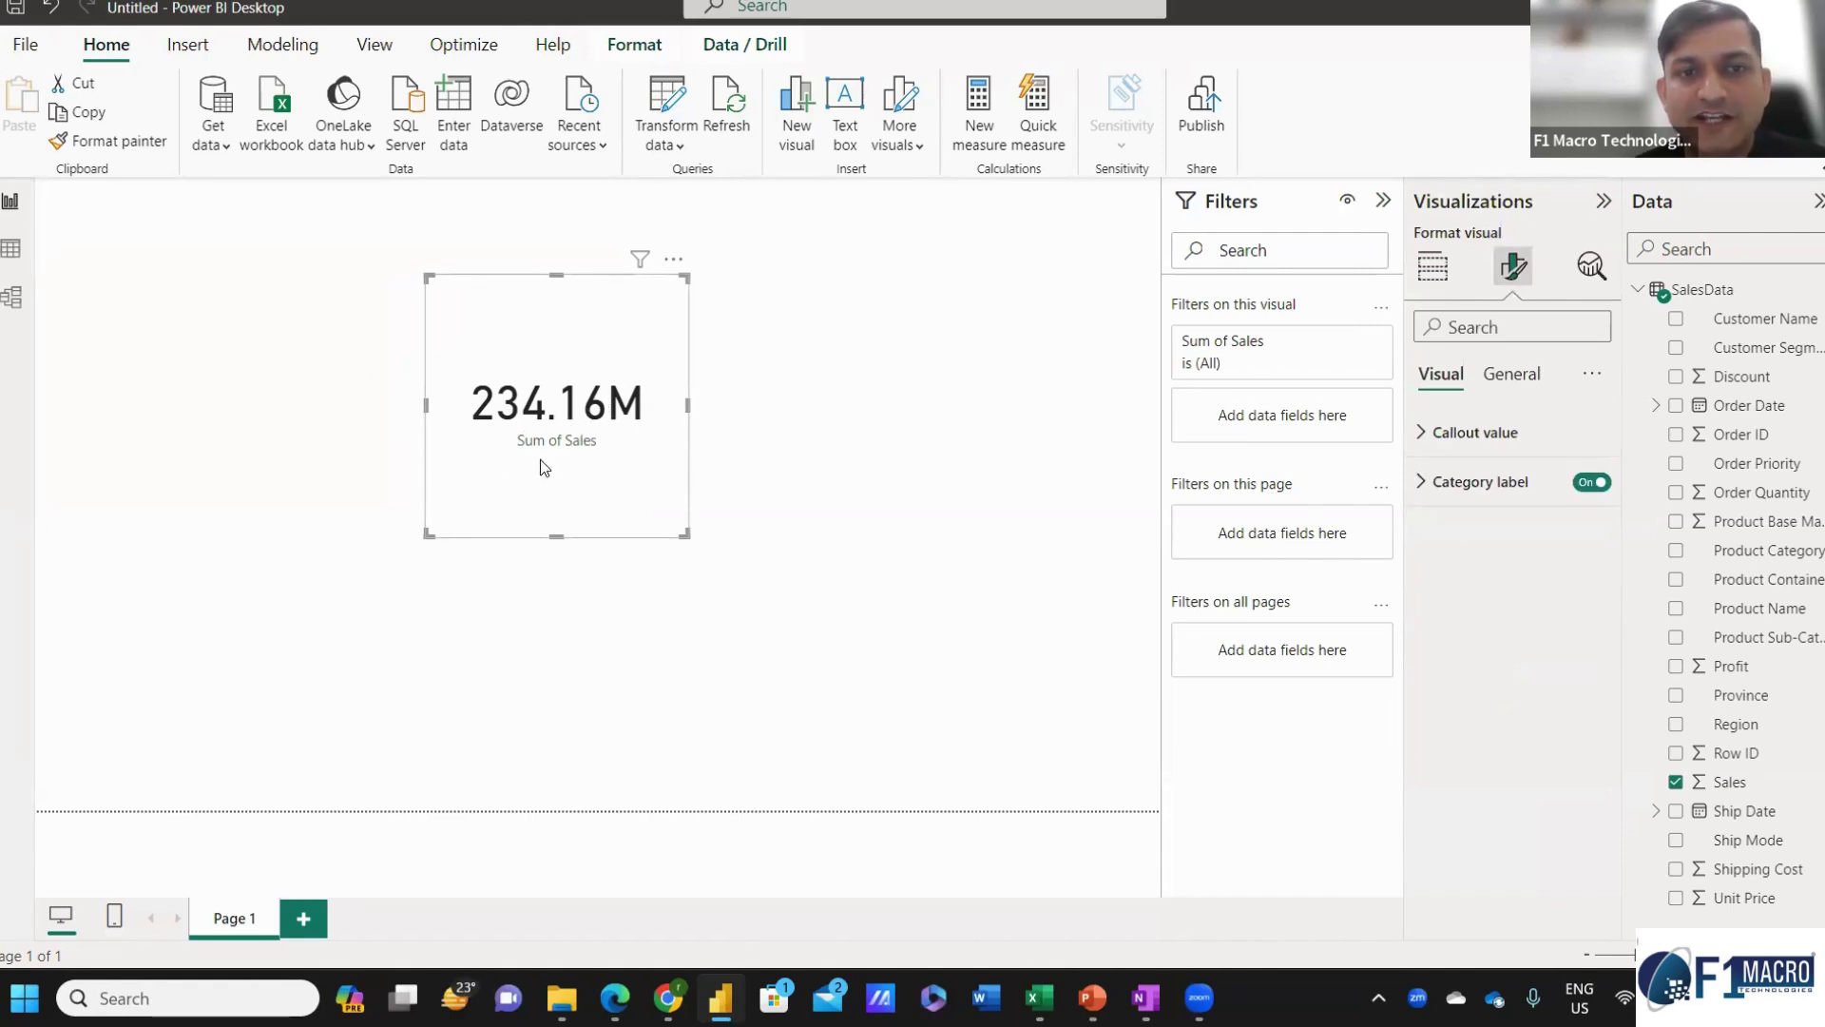
click(1592, 483)
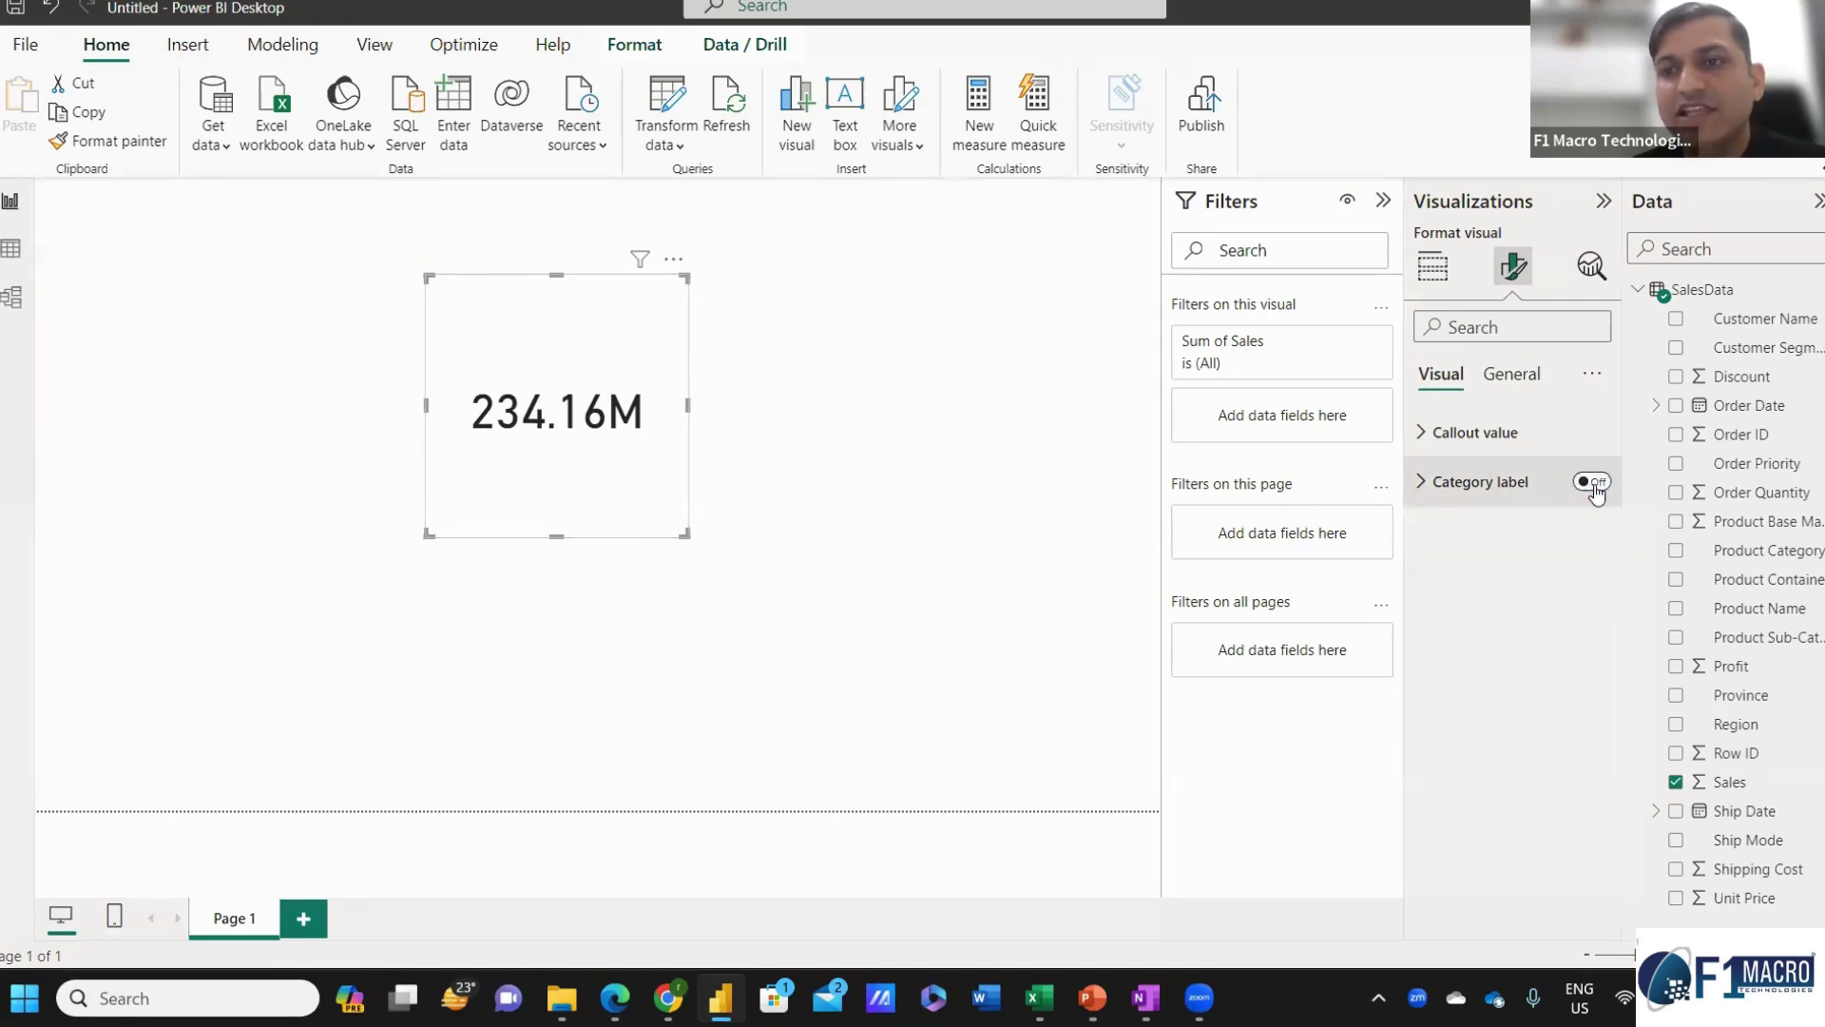
click(1592, 483)
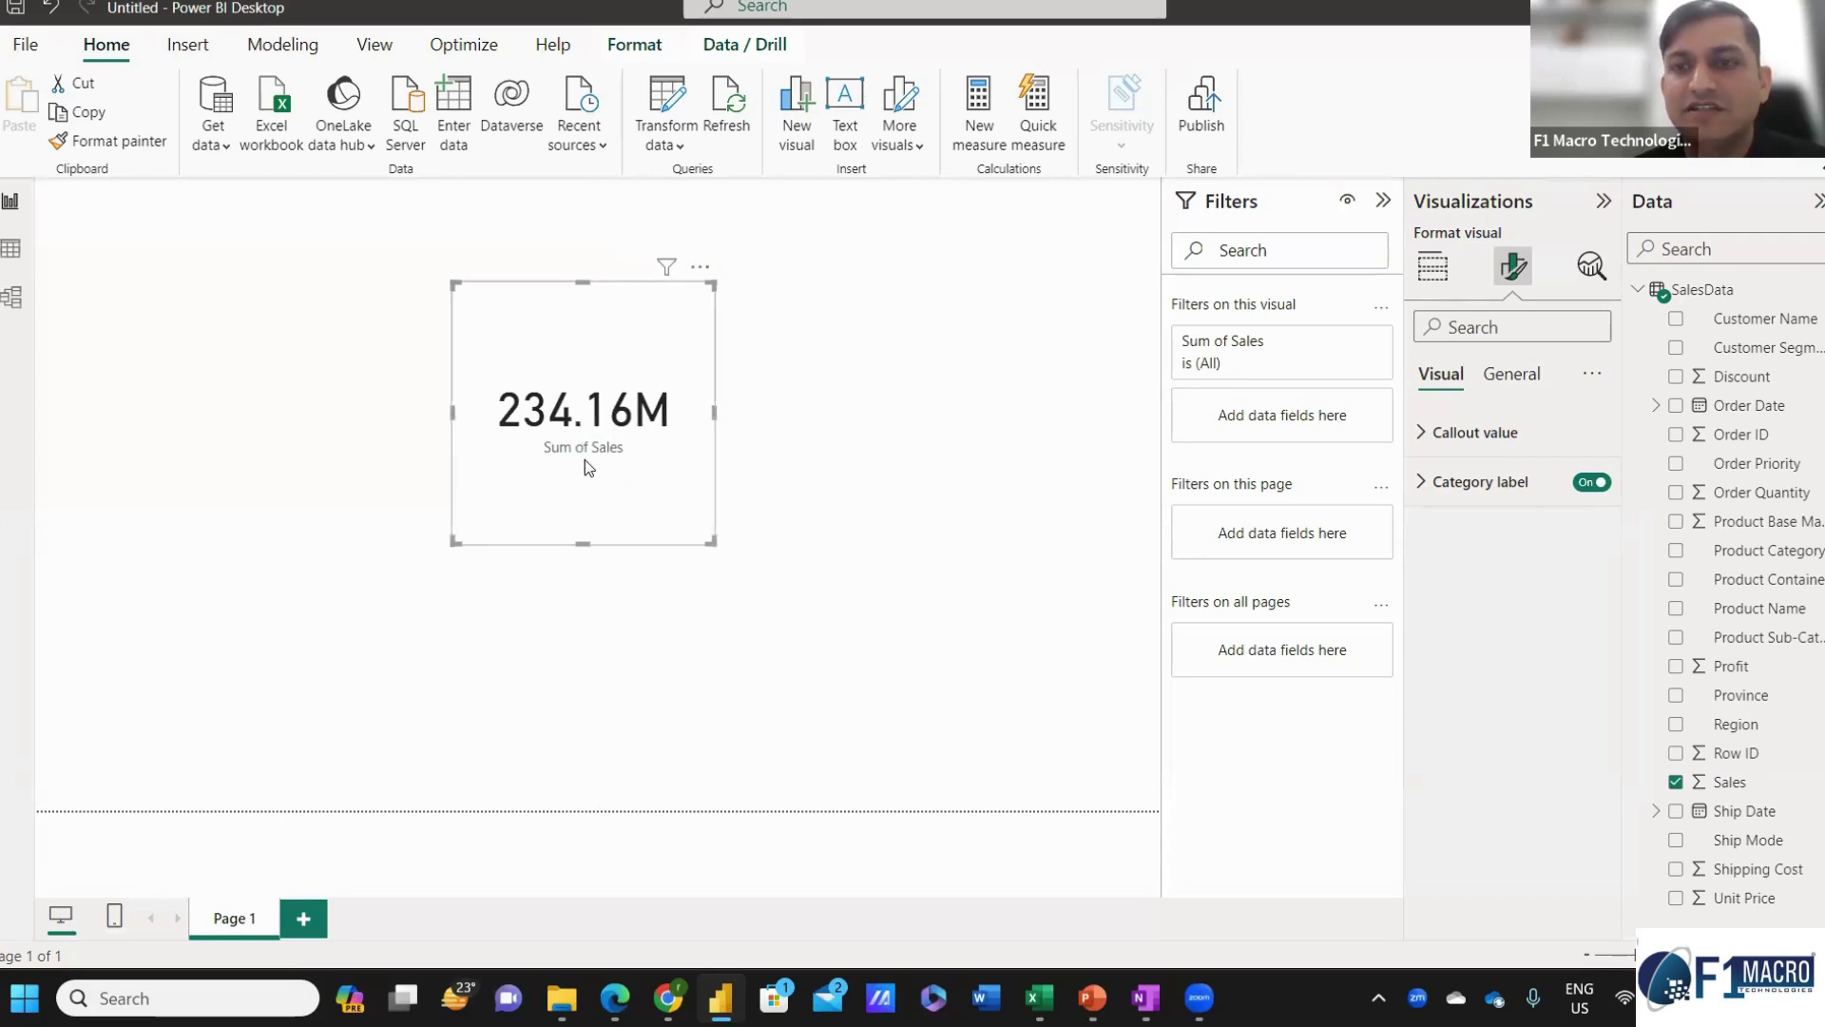
click(1581, 489)
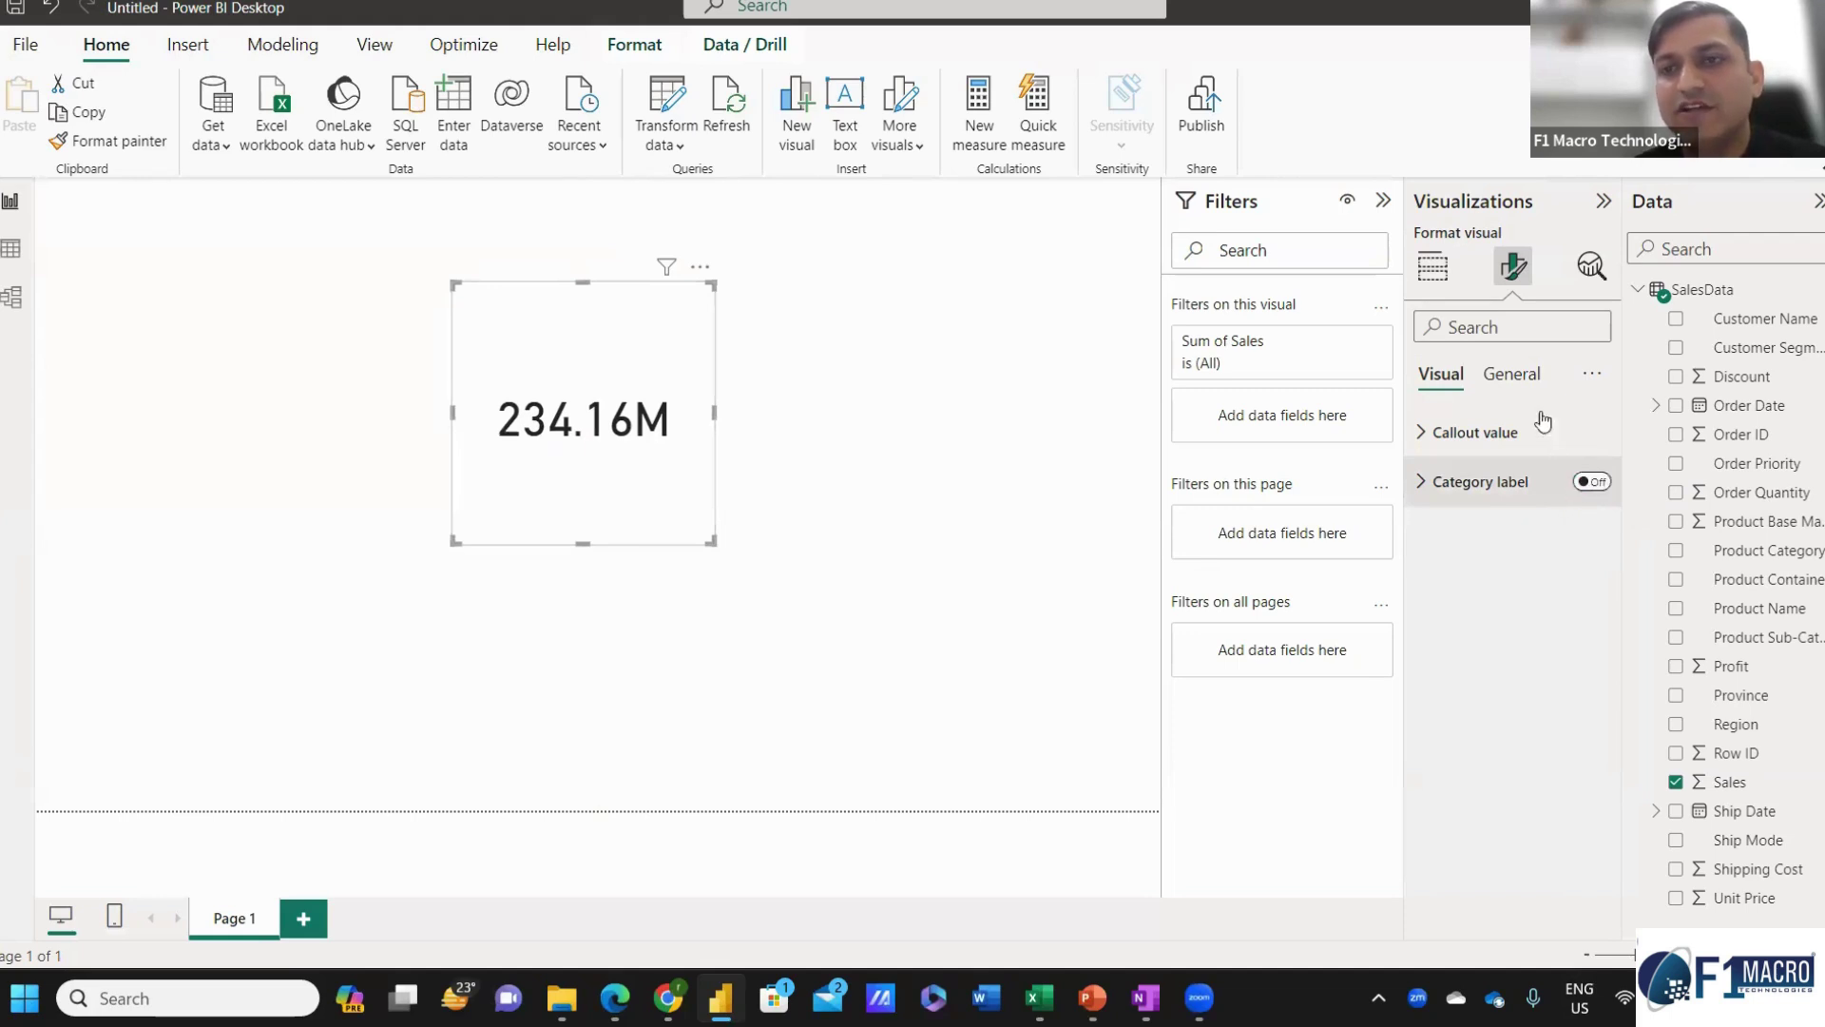
Turn on the card's title and set its text to Total Sales.
click(1520, 381)
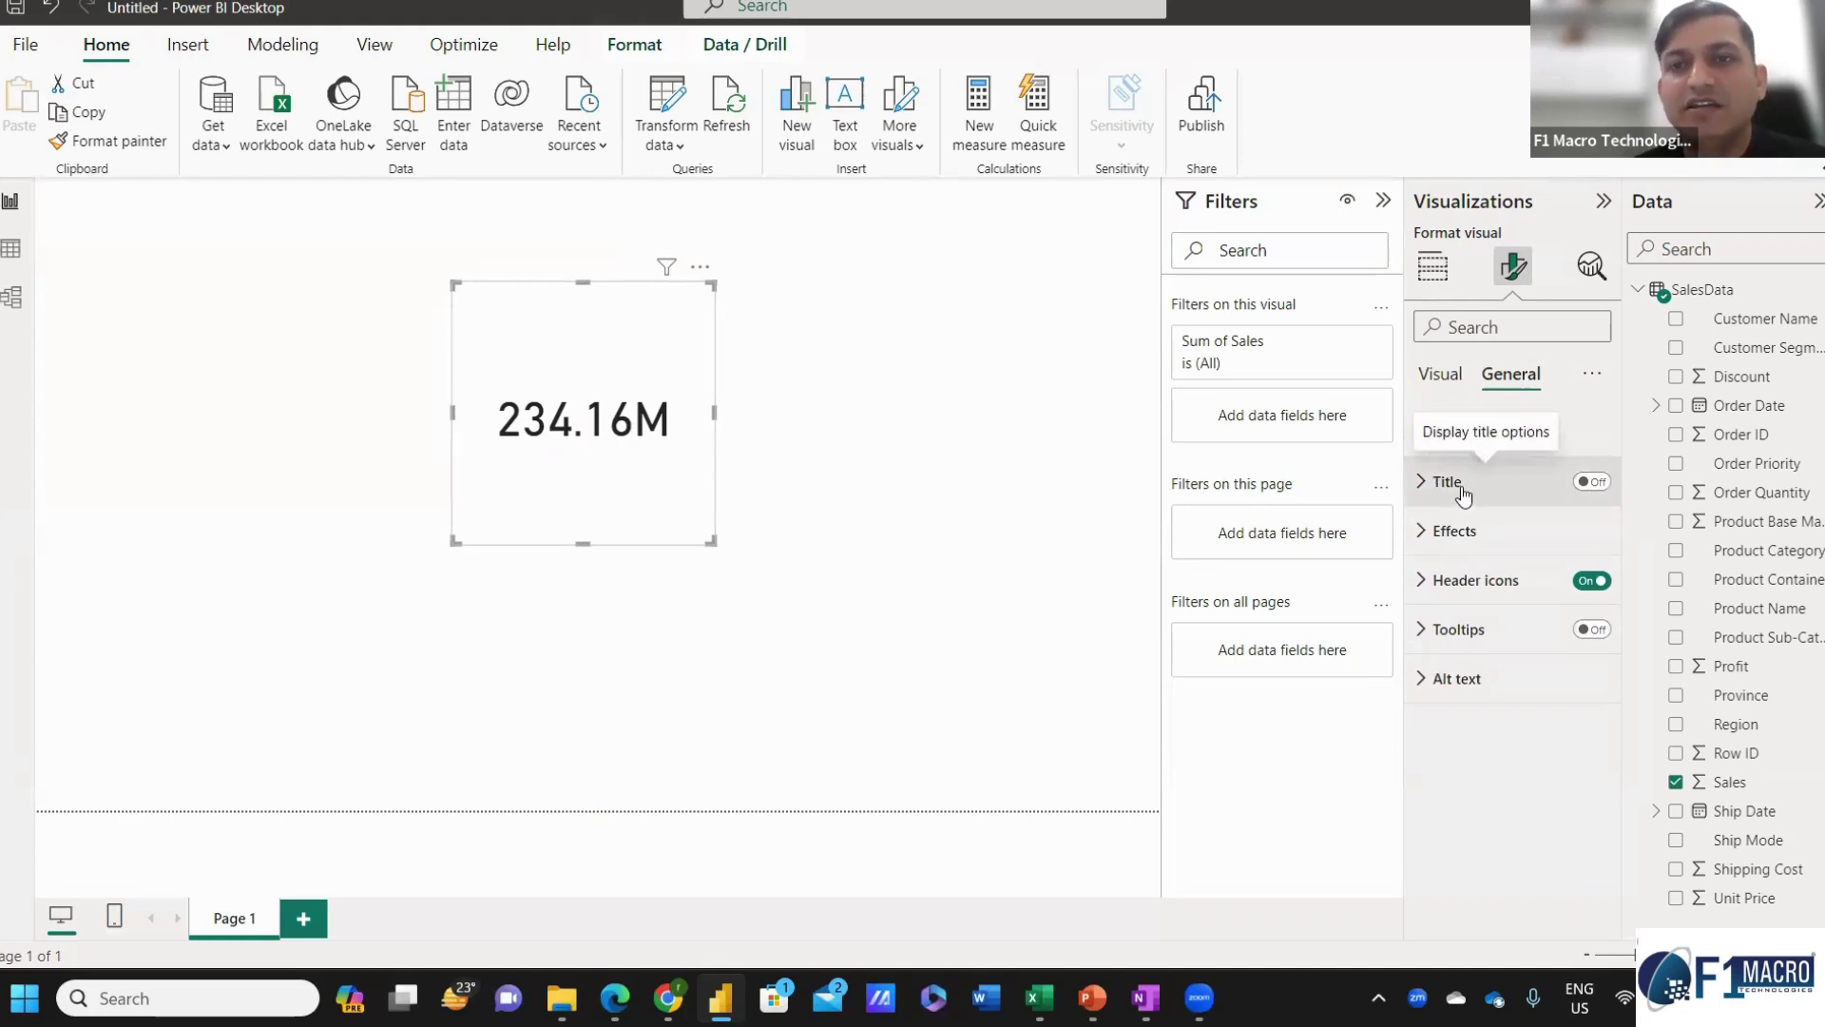
click(1592, 482)
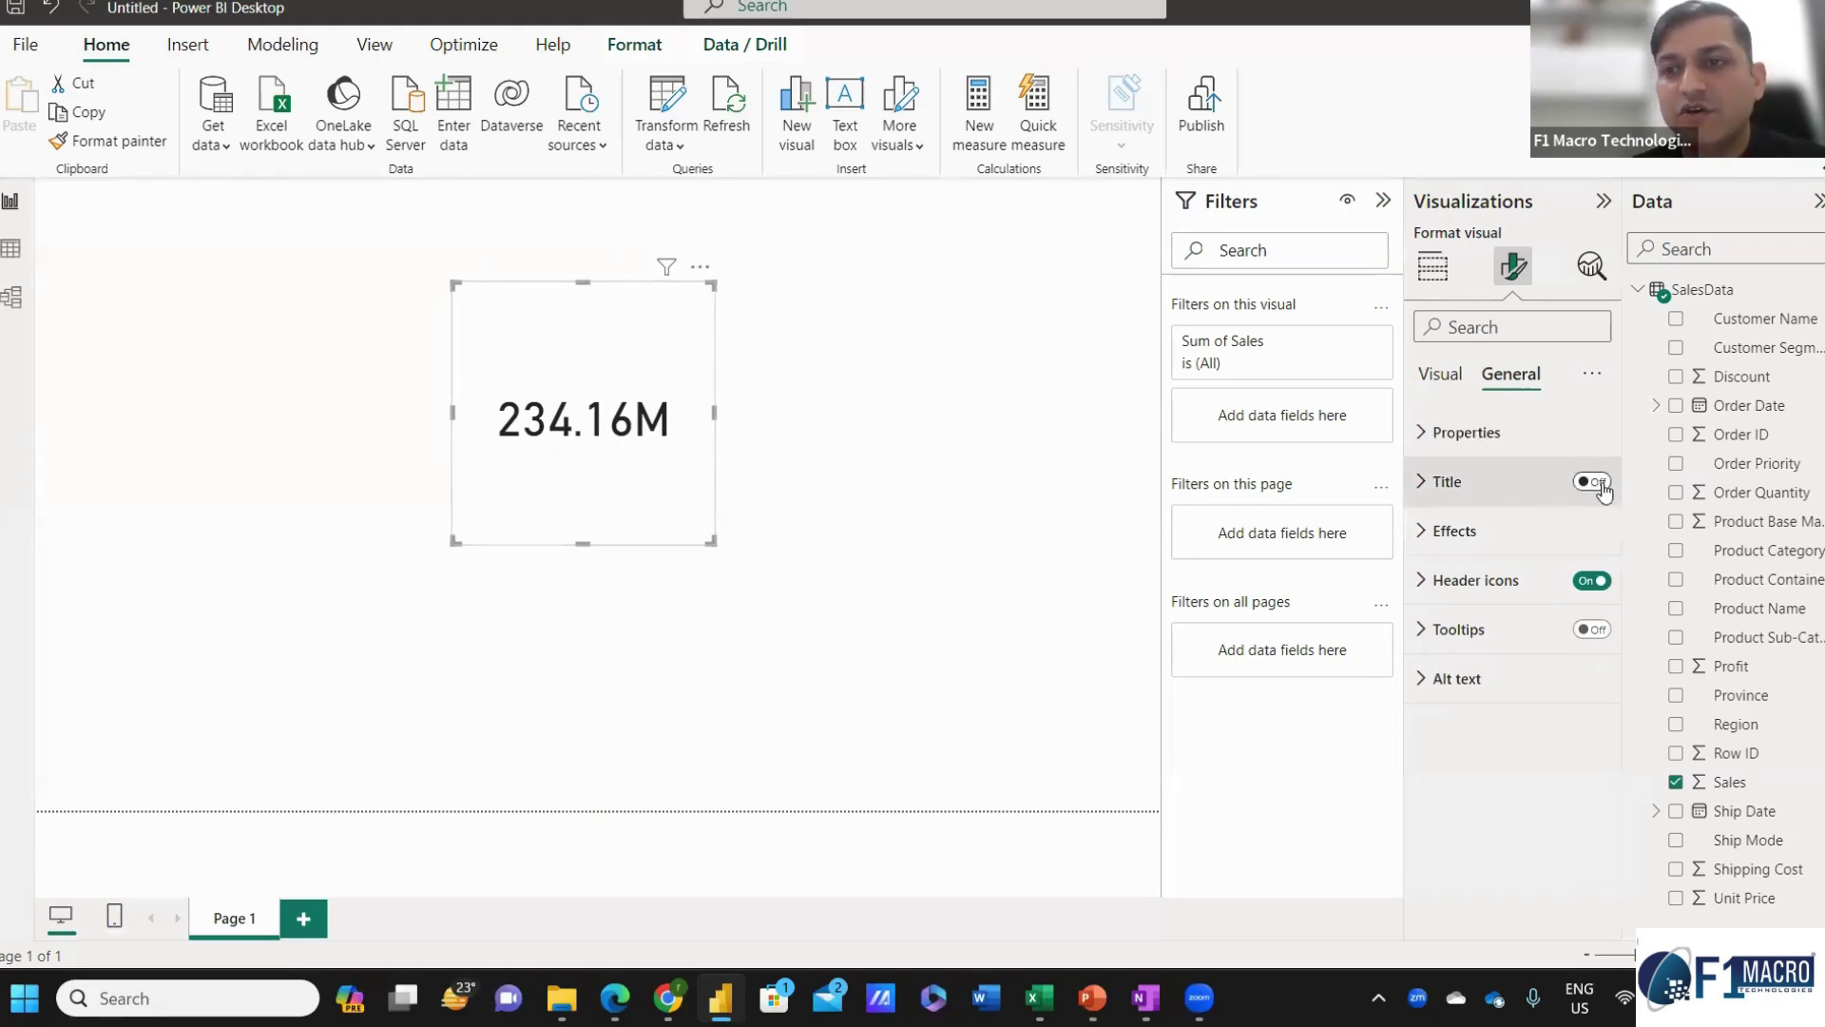
click(1454, 482)
click(1481, 599)
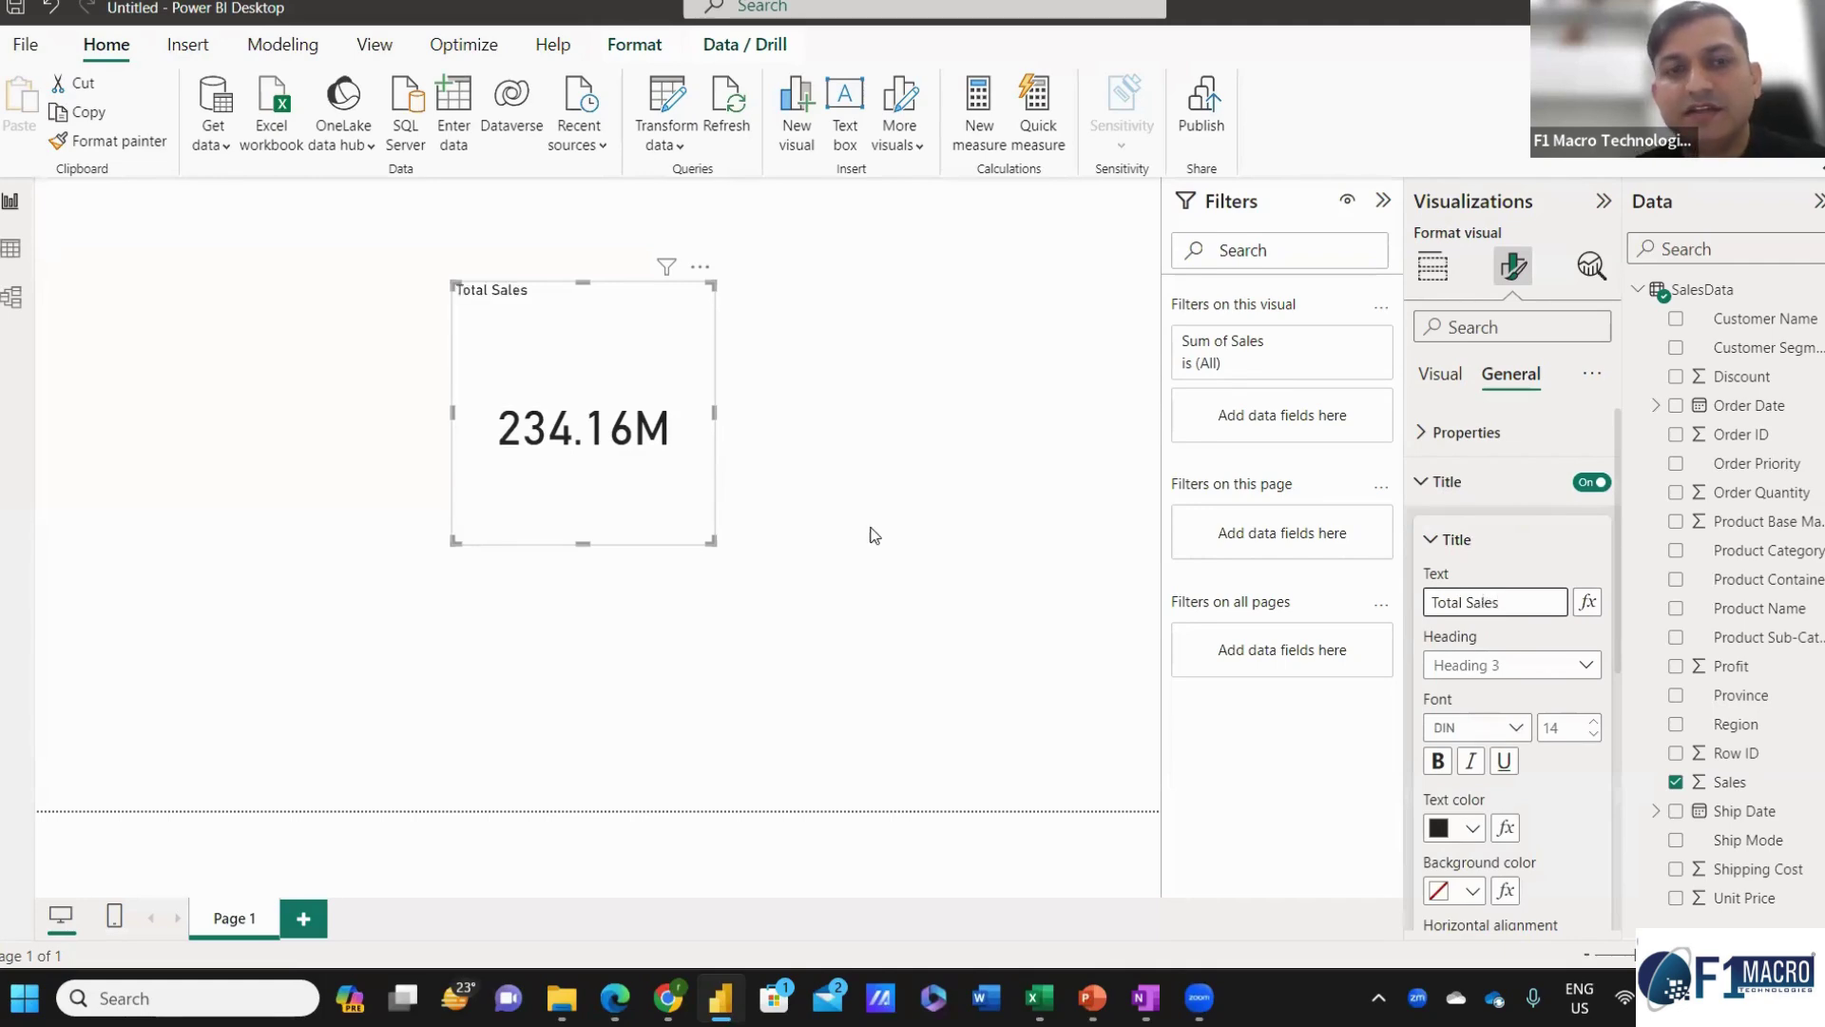
Center the title horizontally on the Total Sales card.
click(786, 492)
click(700, 415)
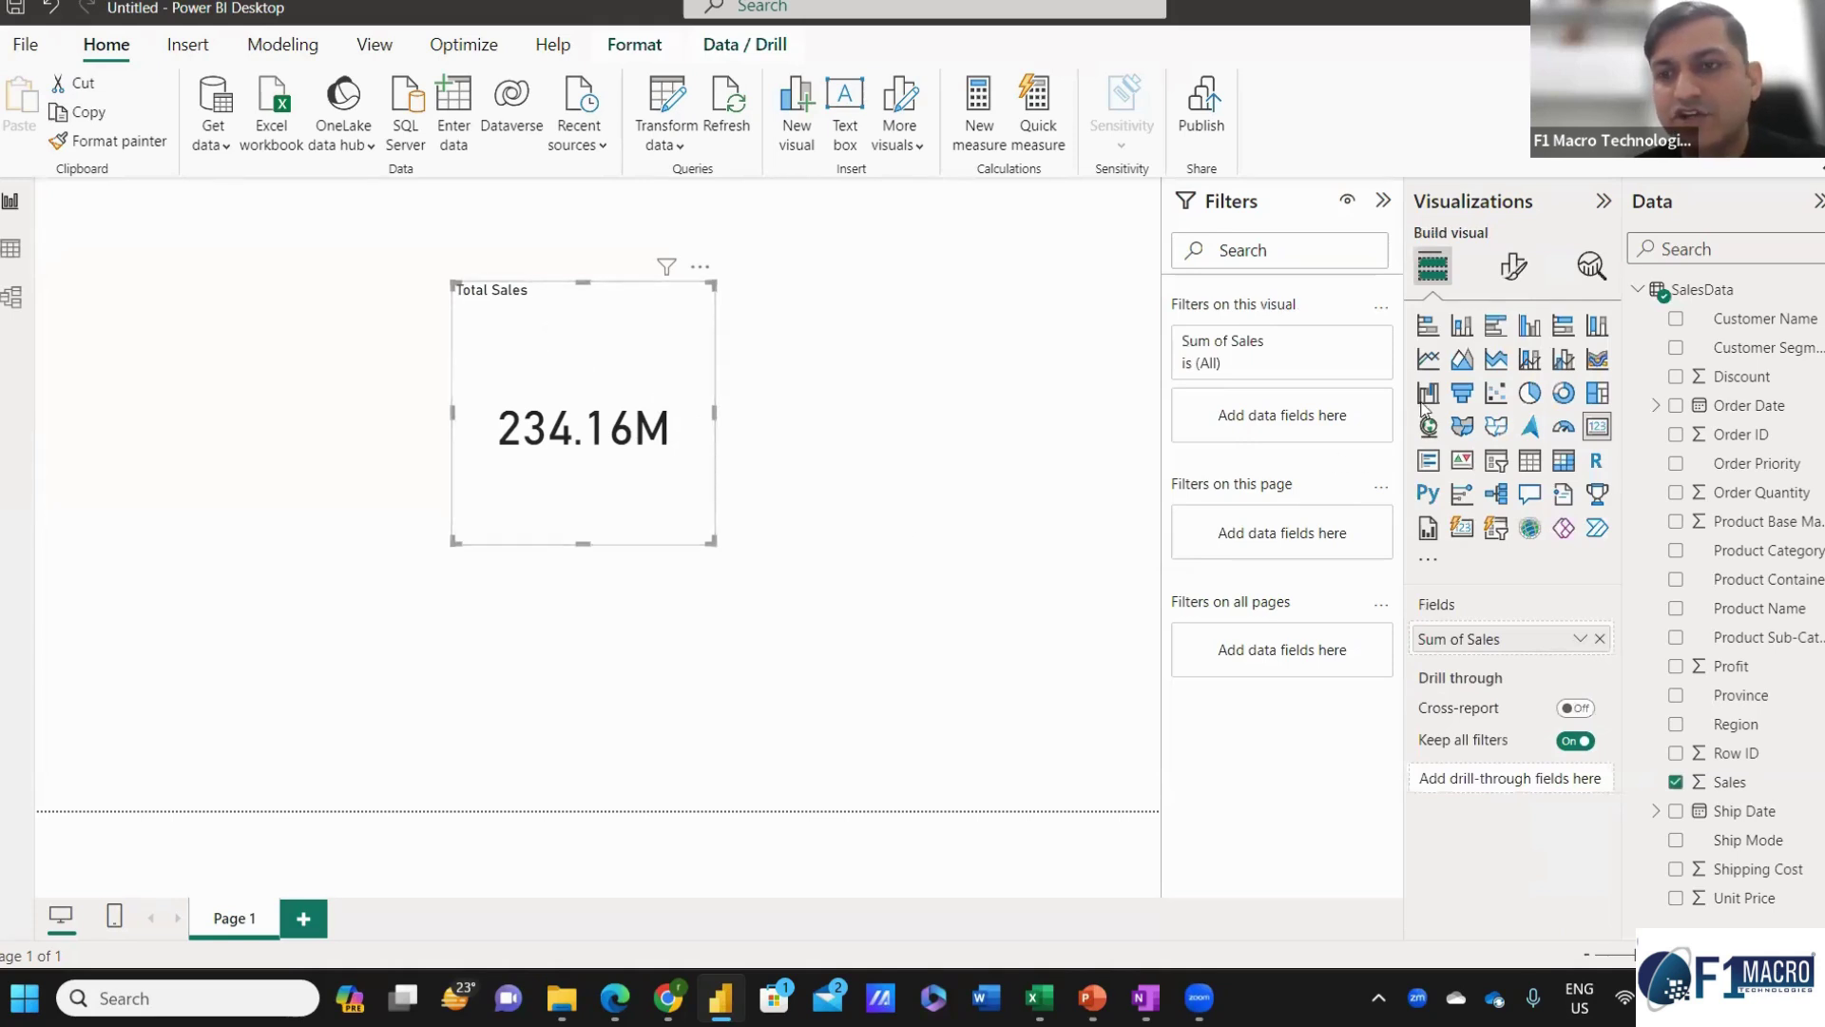
click(1513, 267)
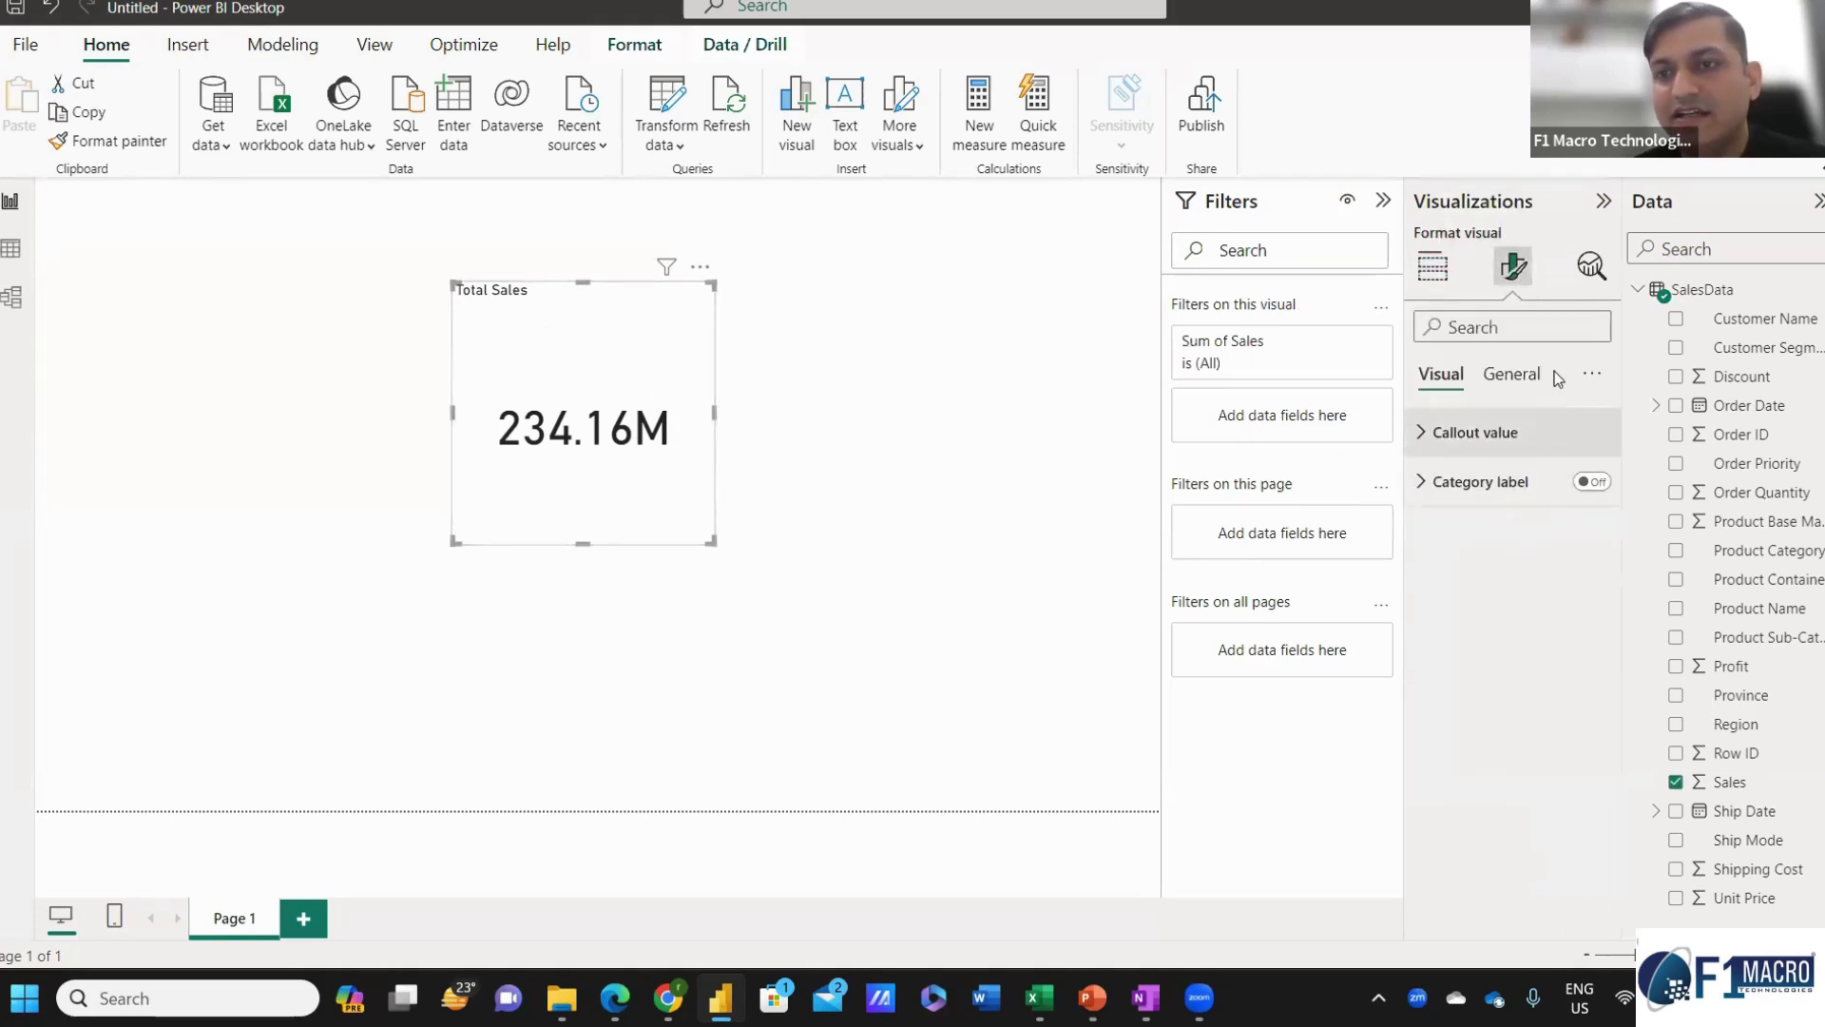
click(1512, 374)
click(1483, 482)
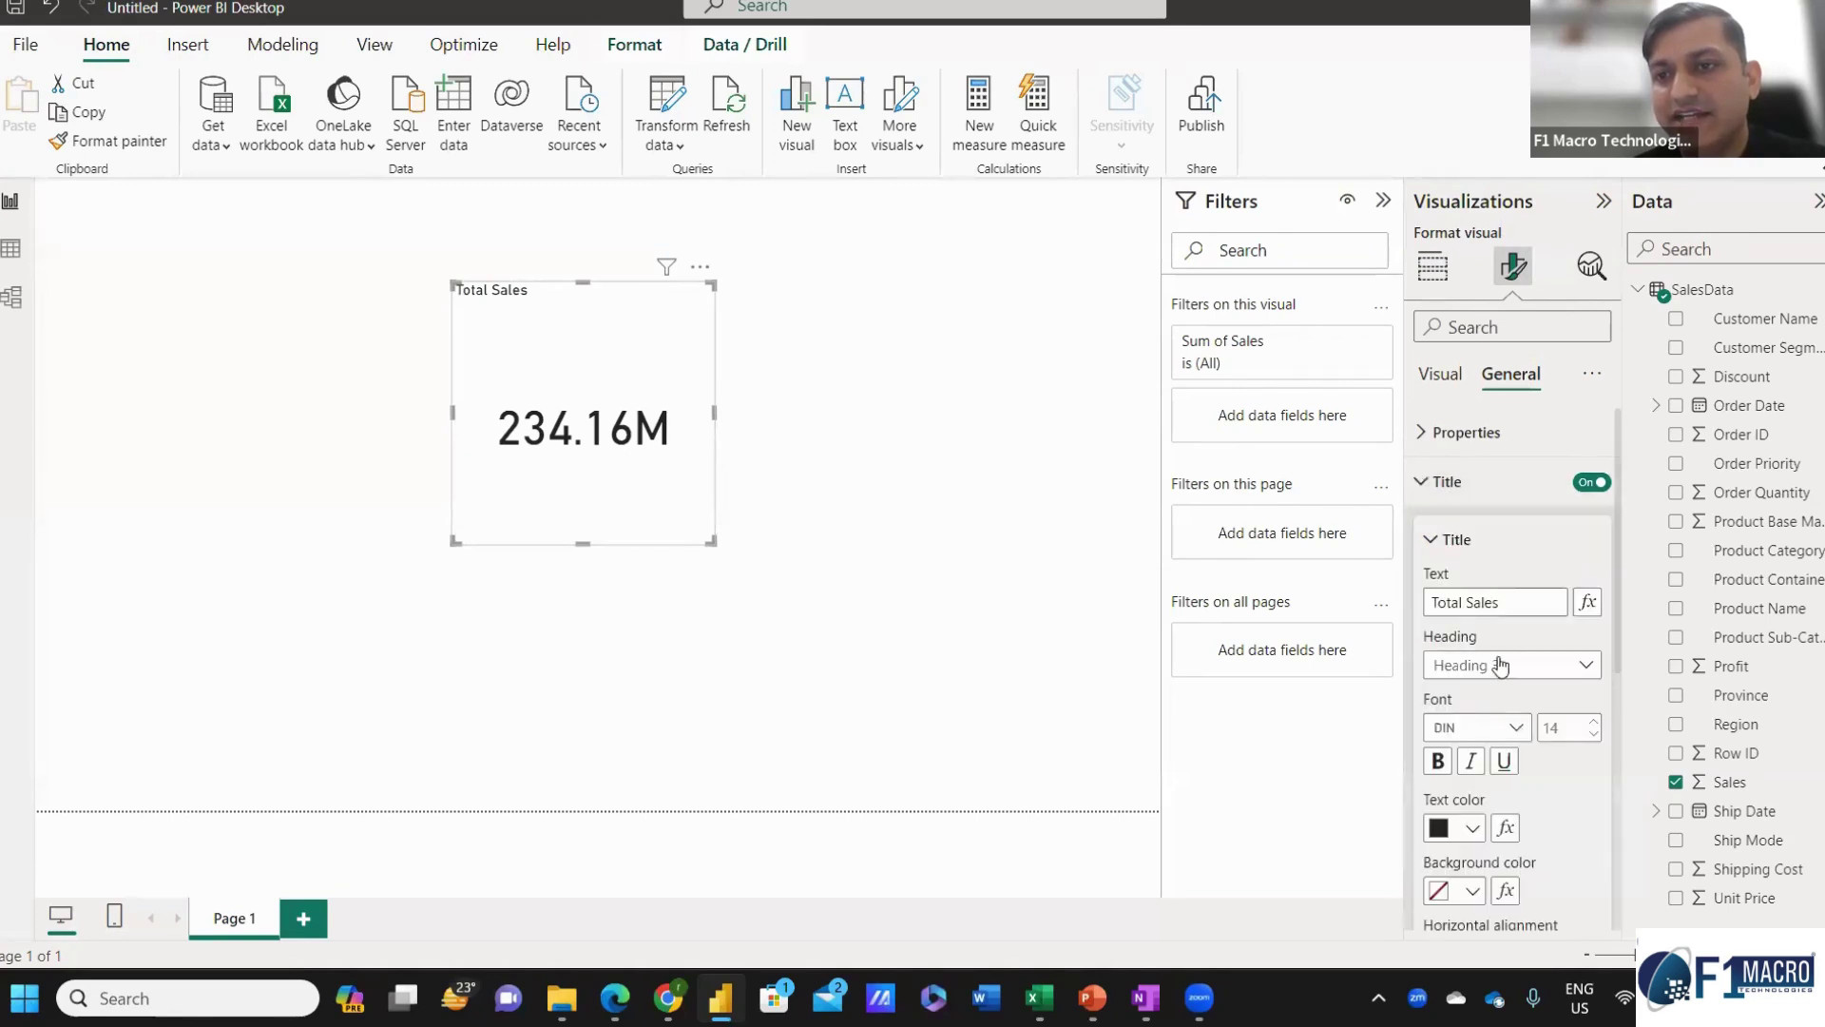
scroll(1614, 646, down, 3)
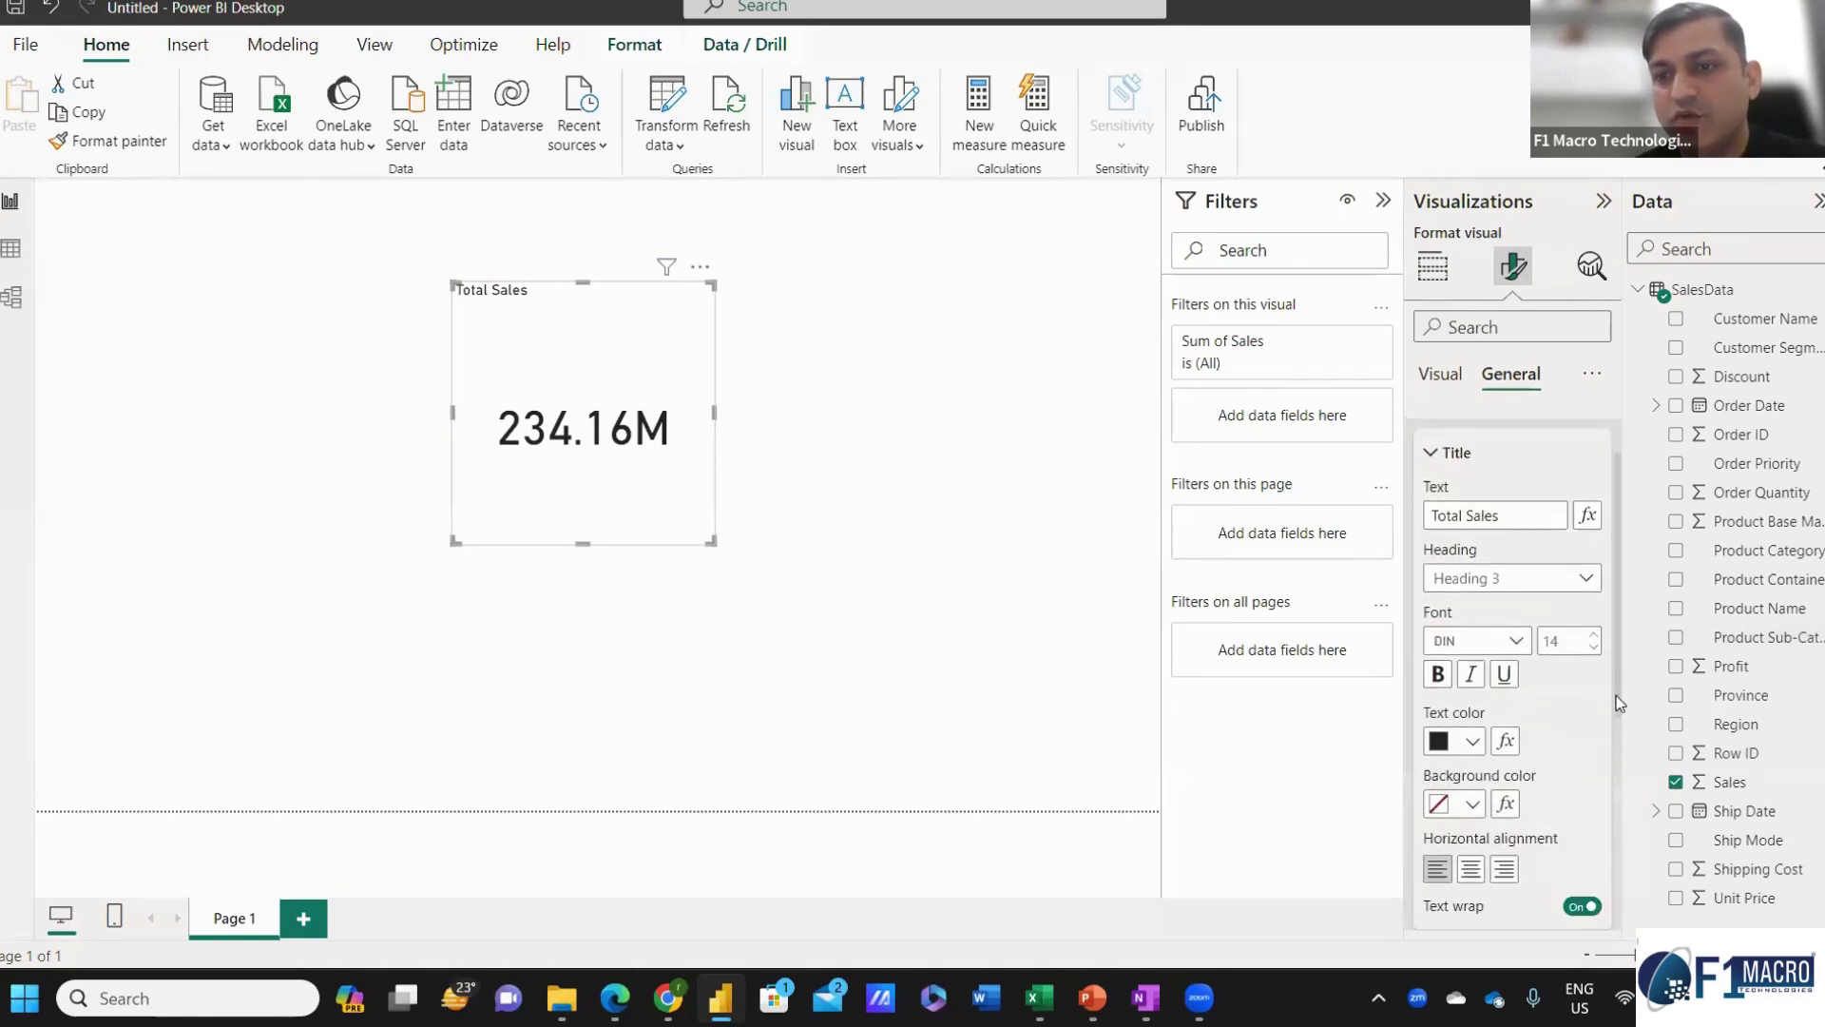
click(1471, 758)
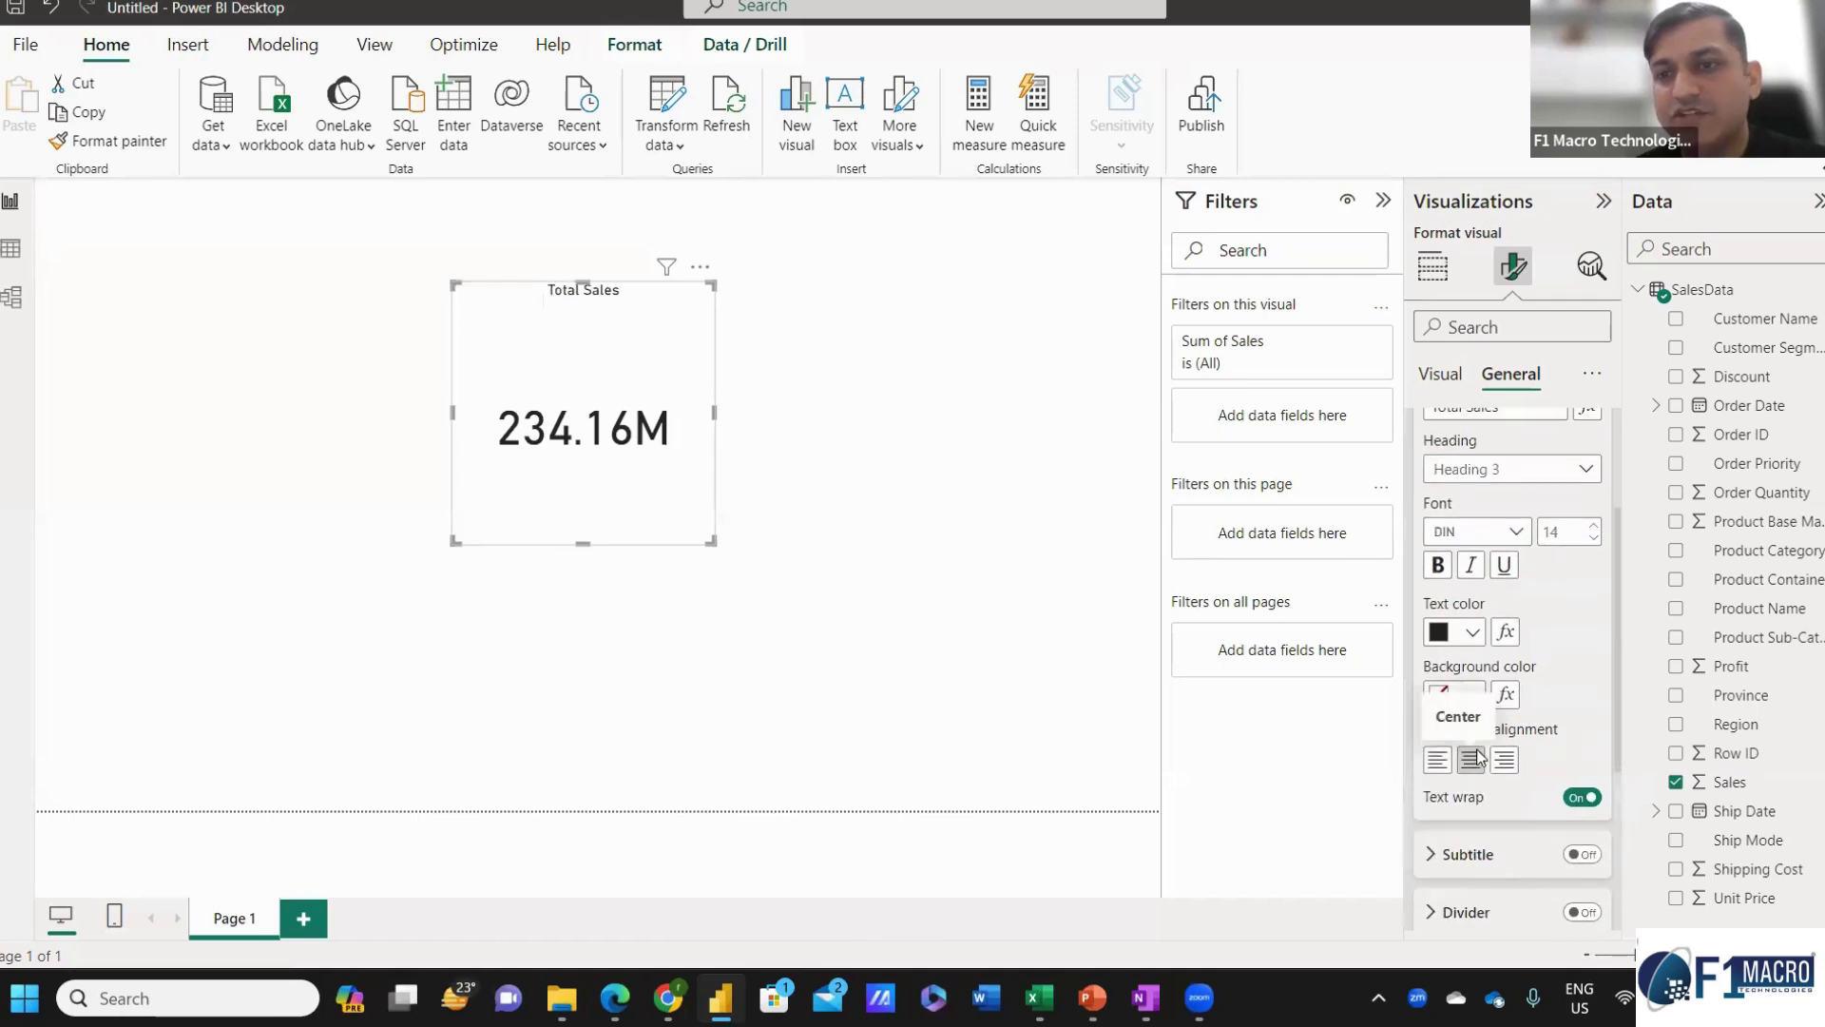
Give the Total Sales card's title a dark blue background and white text.
click(1473, 695)
click(1521, 445)
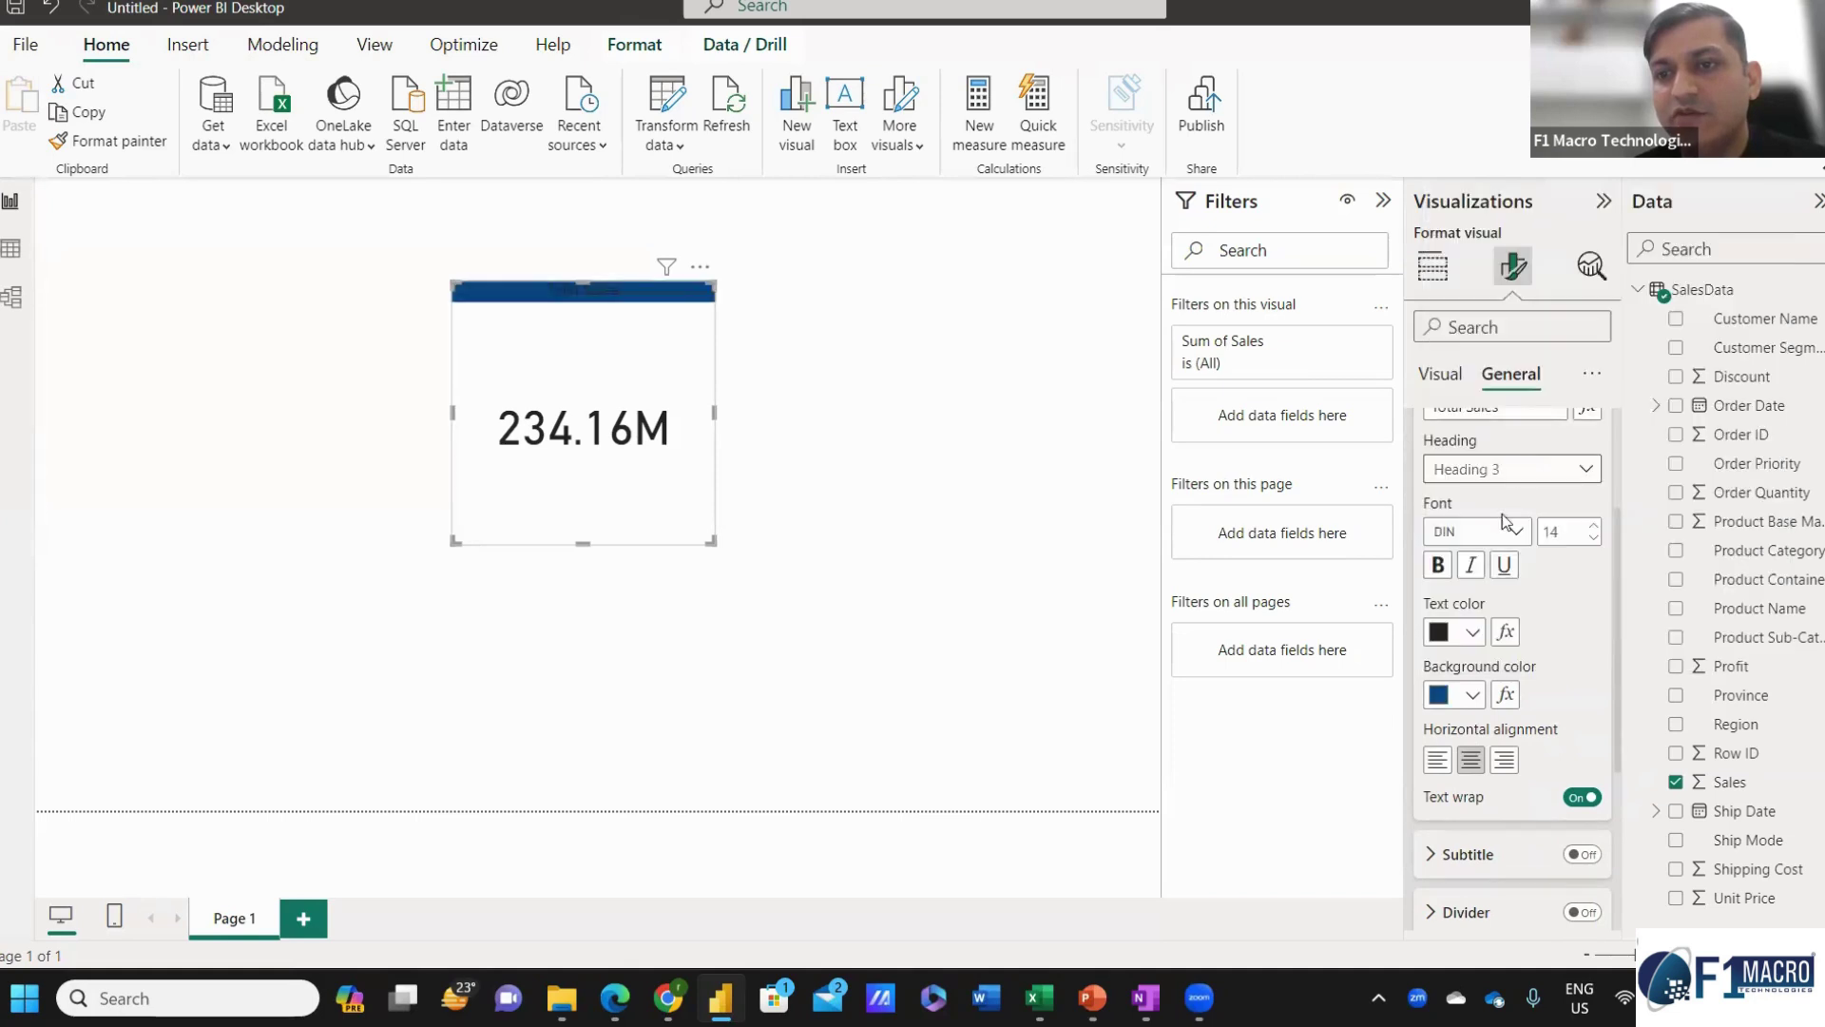
click(1472, 632)
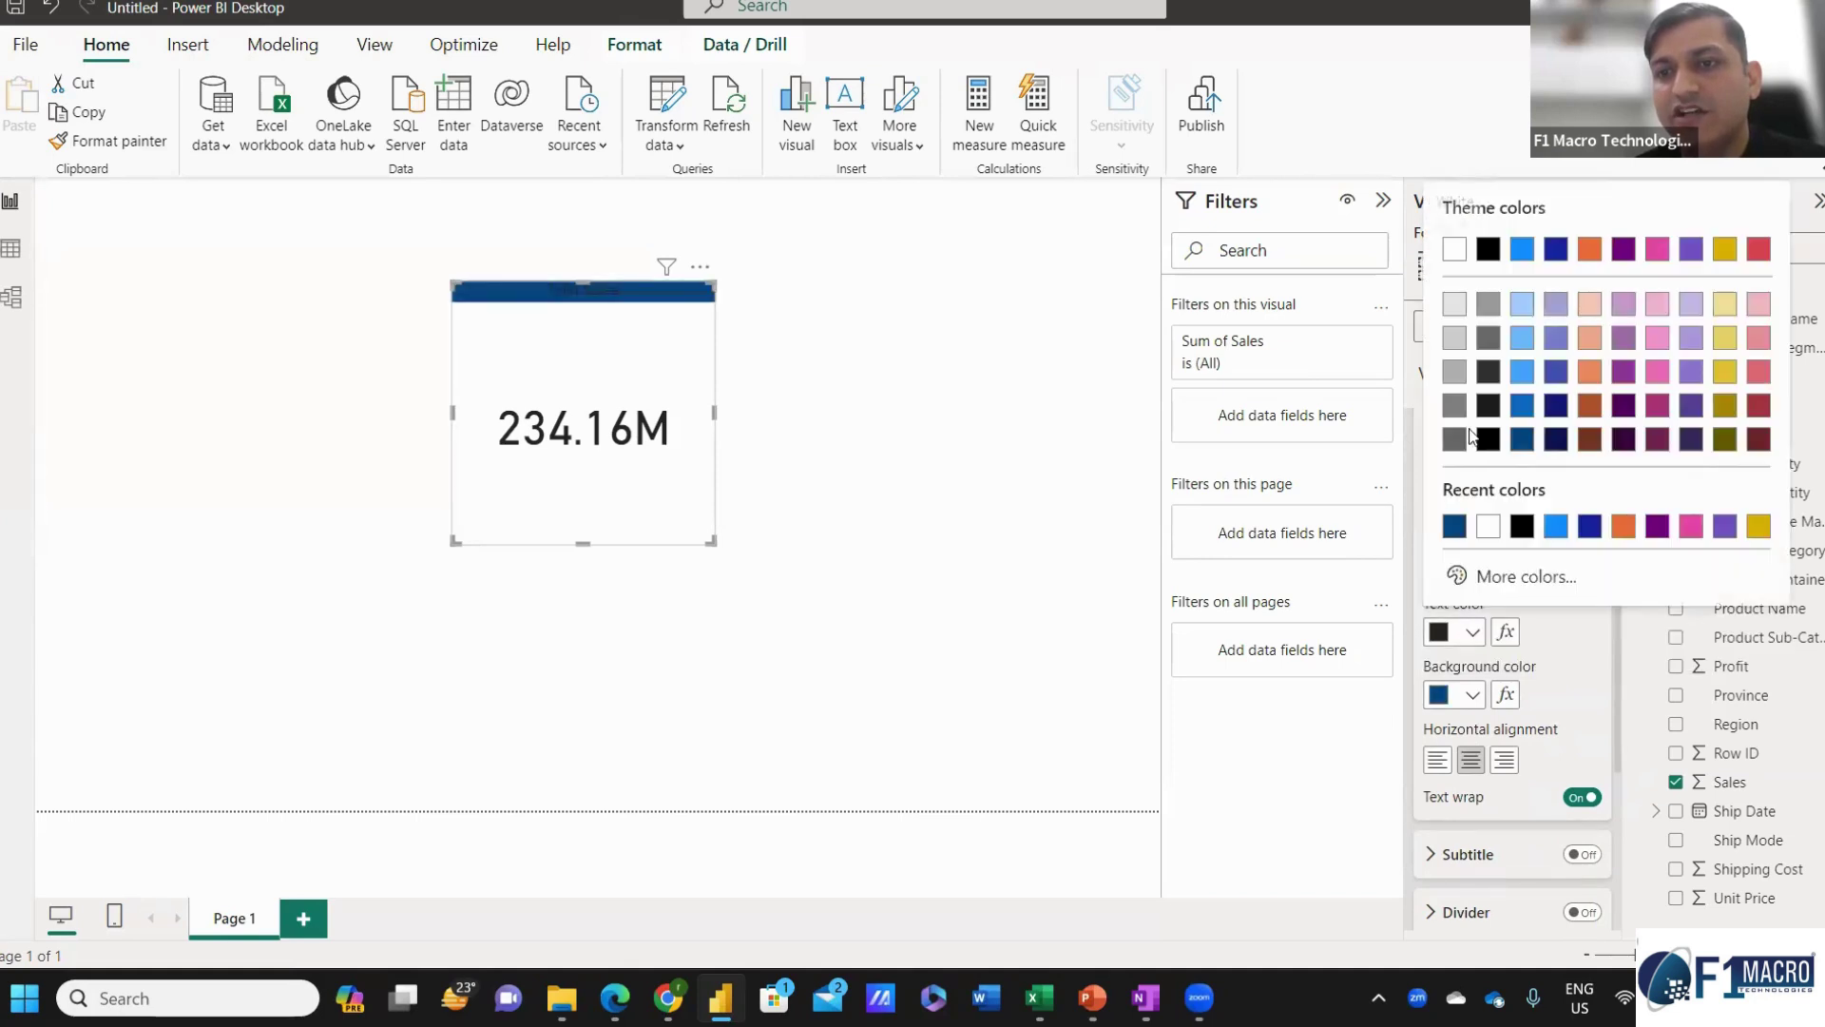
click(1458, 251)
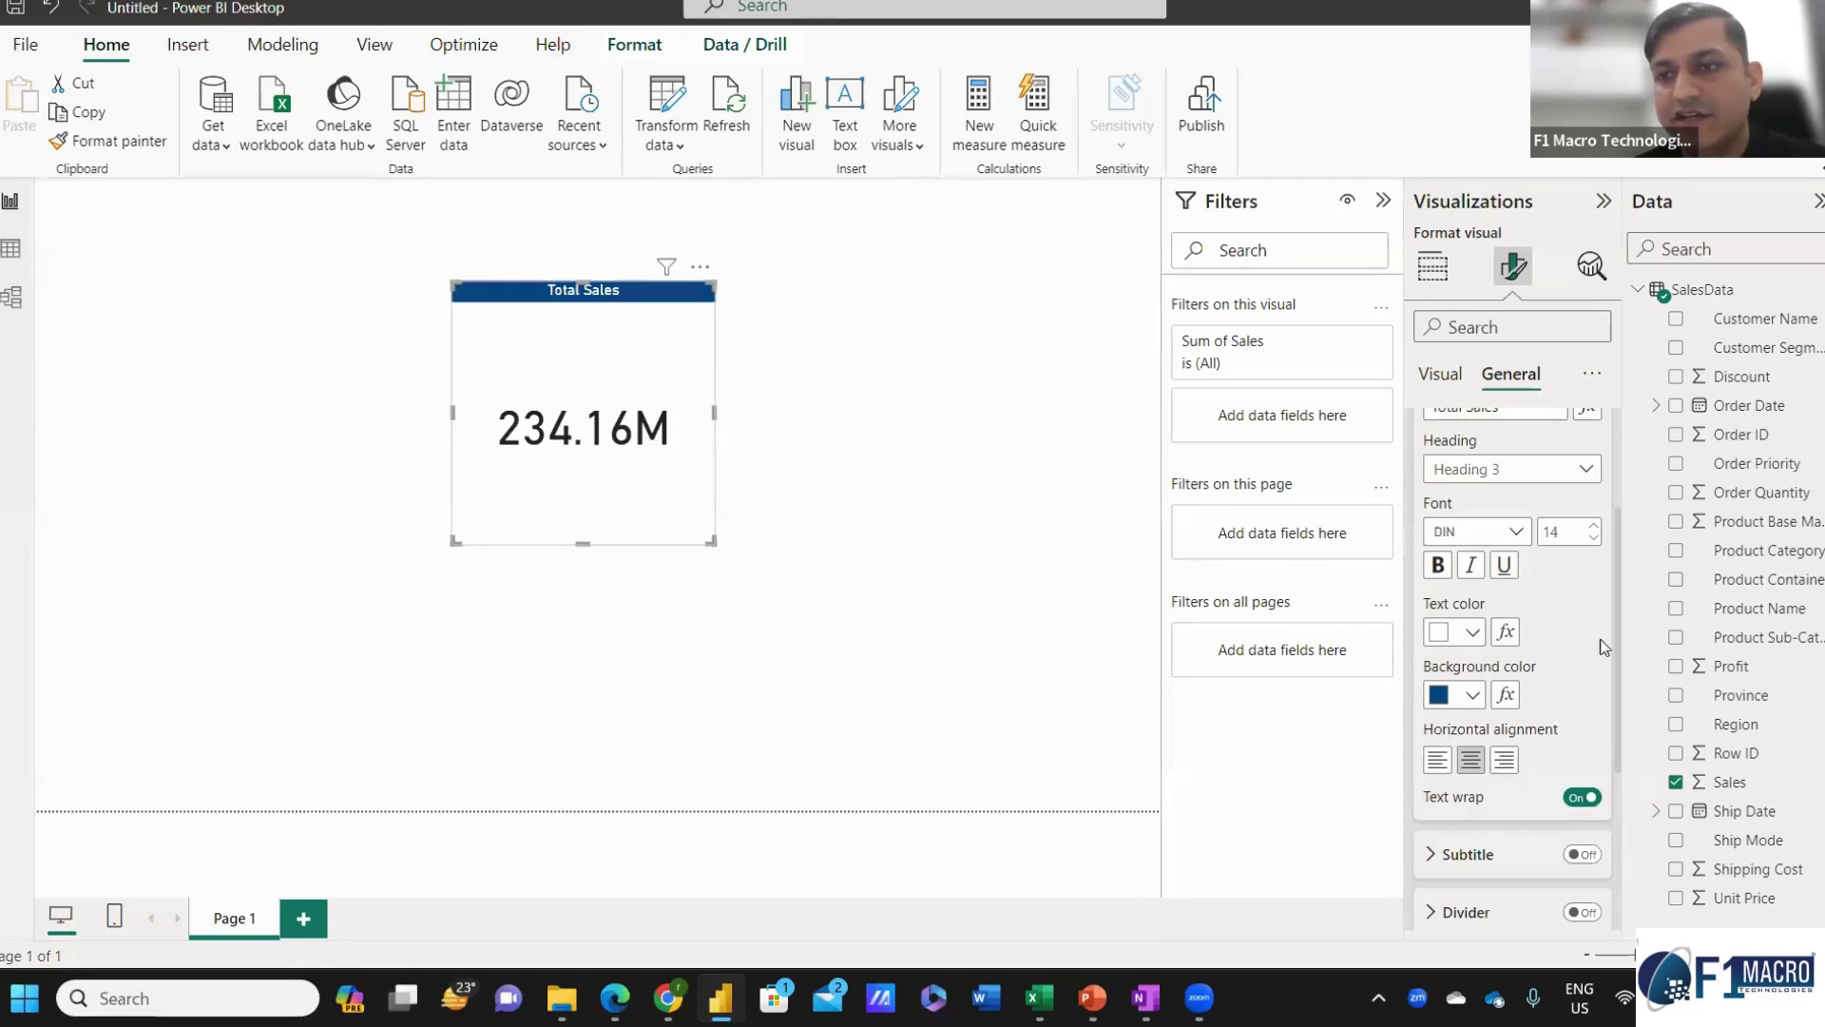
Set the Total Sales card's background effect to light grey with about 31% transparency.
scroll(1619, 589, up, 5)
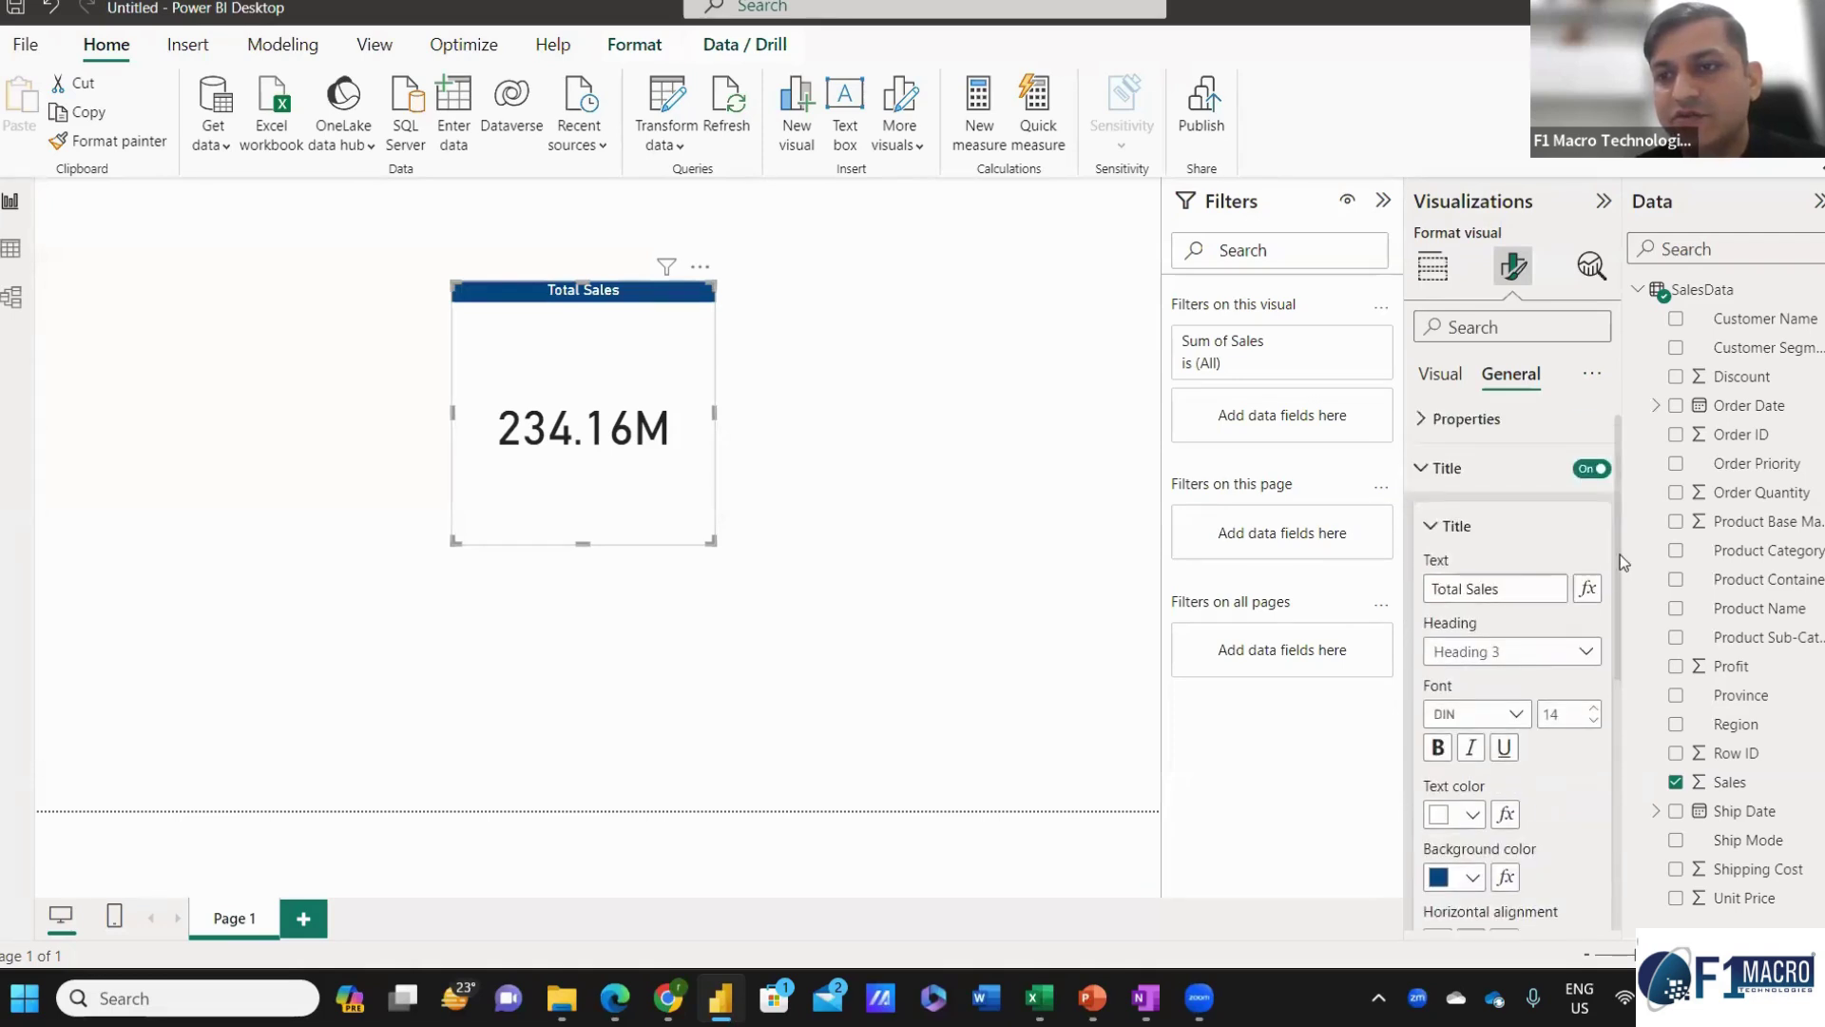
click(1479, 482)
click(1490, 534)
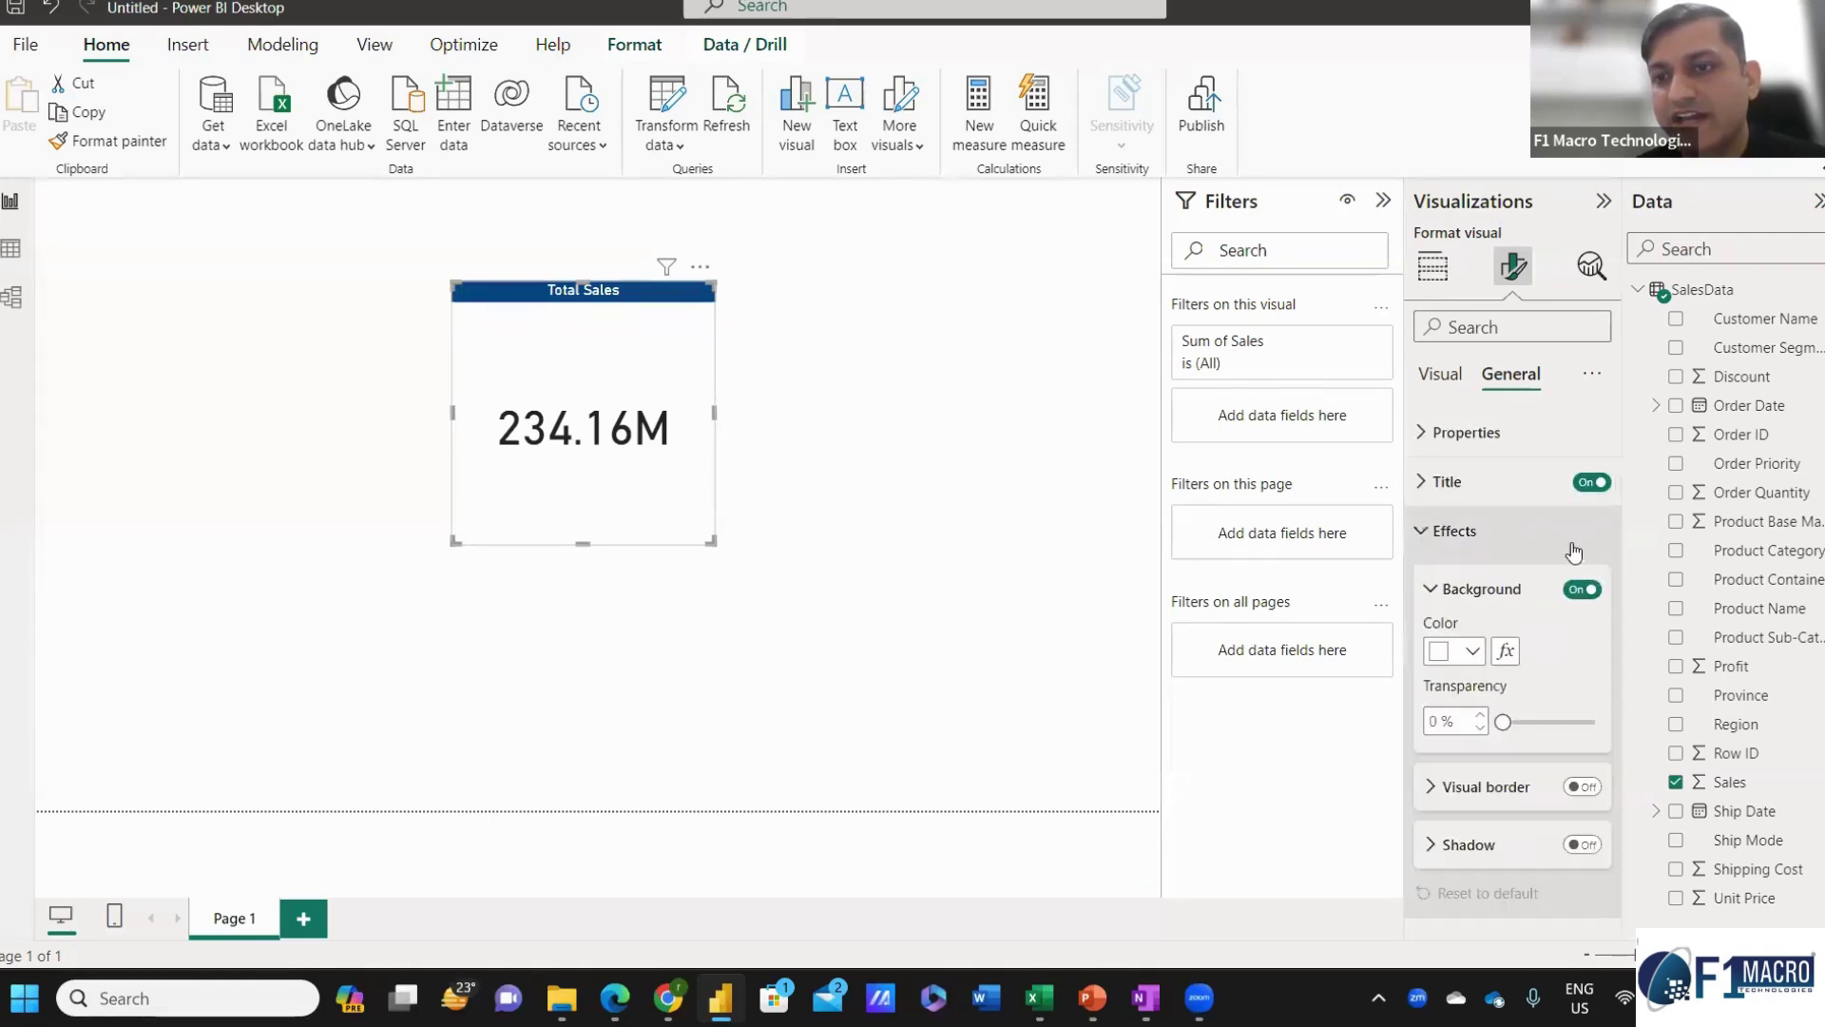
click(1472, 658)
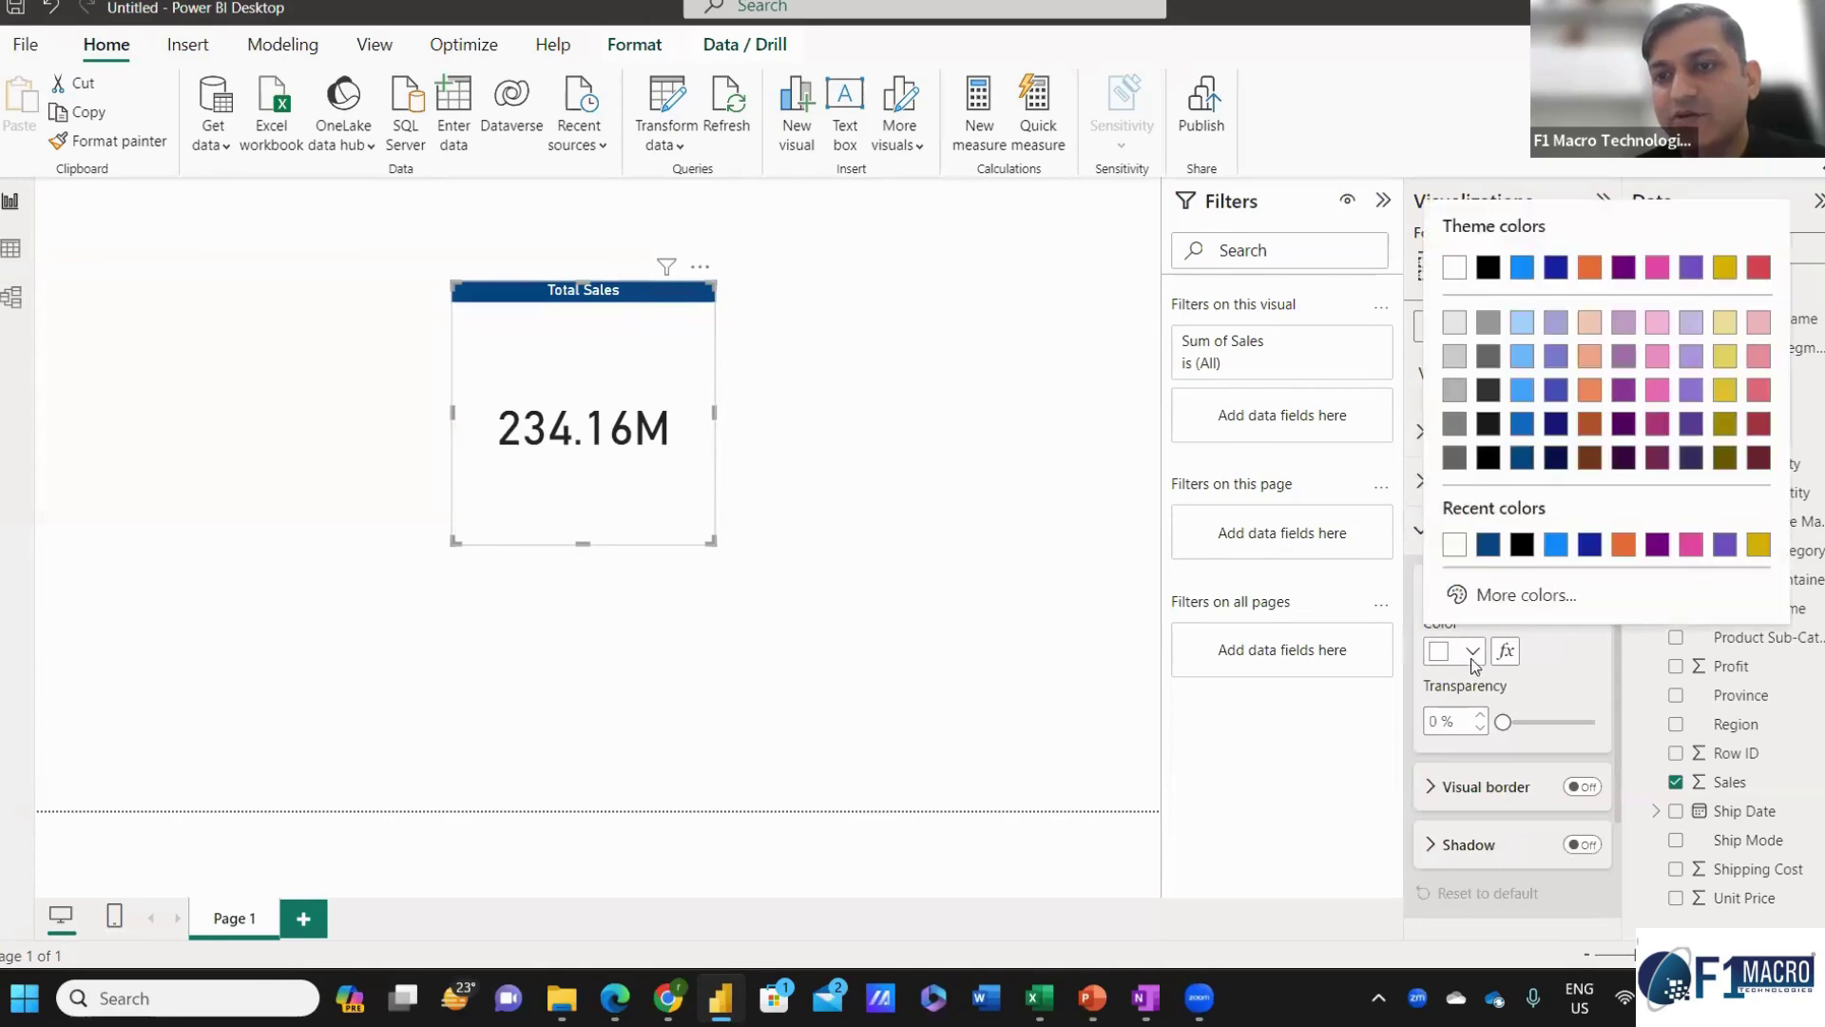
click(1458, 330)
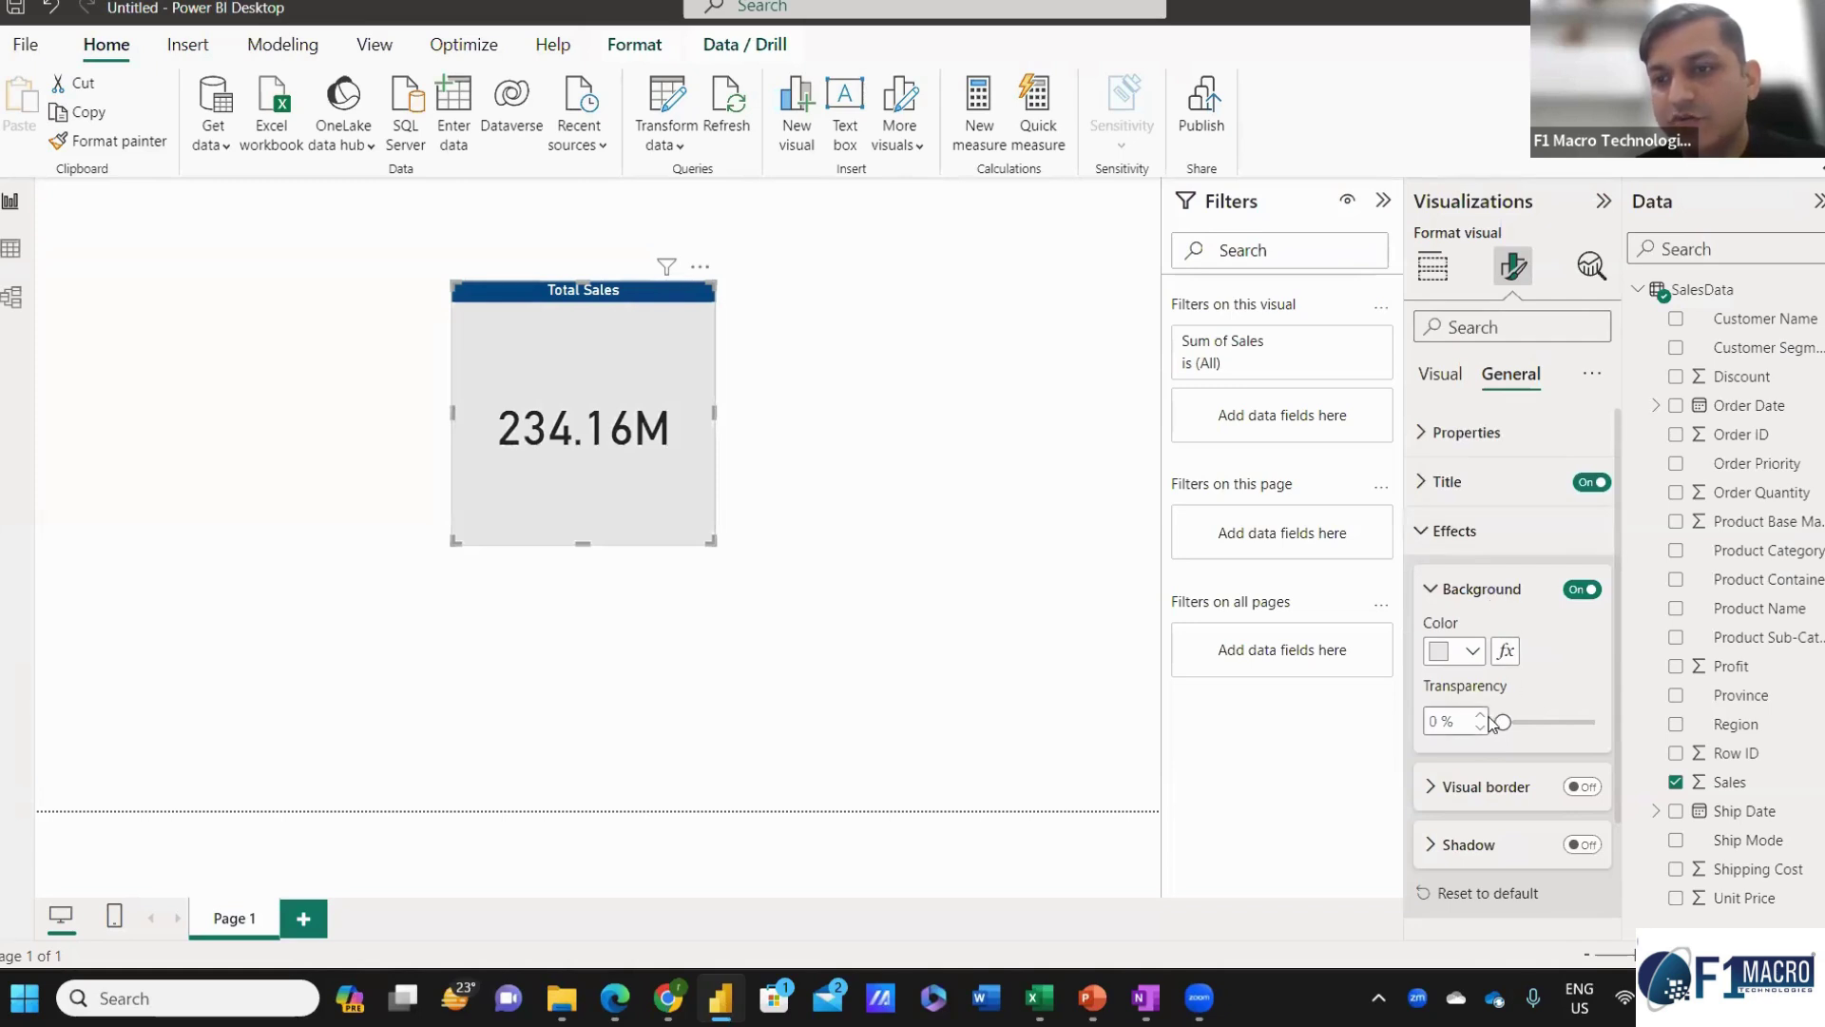
drag(1502, 722, 1533, 729)
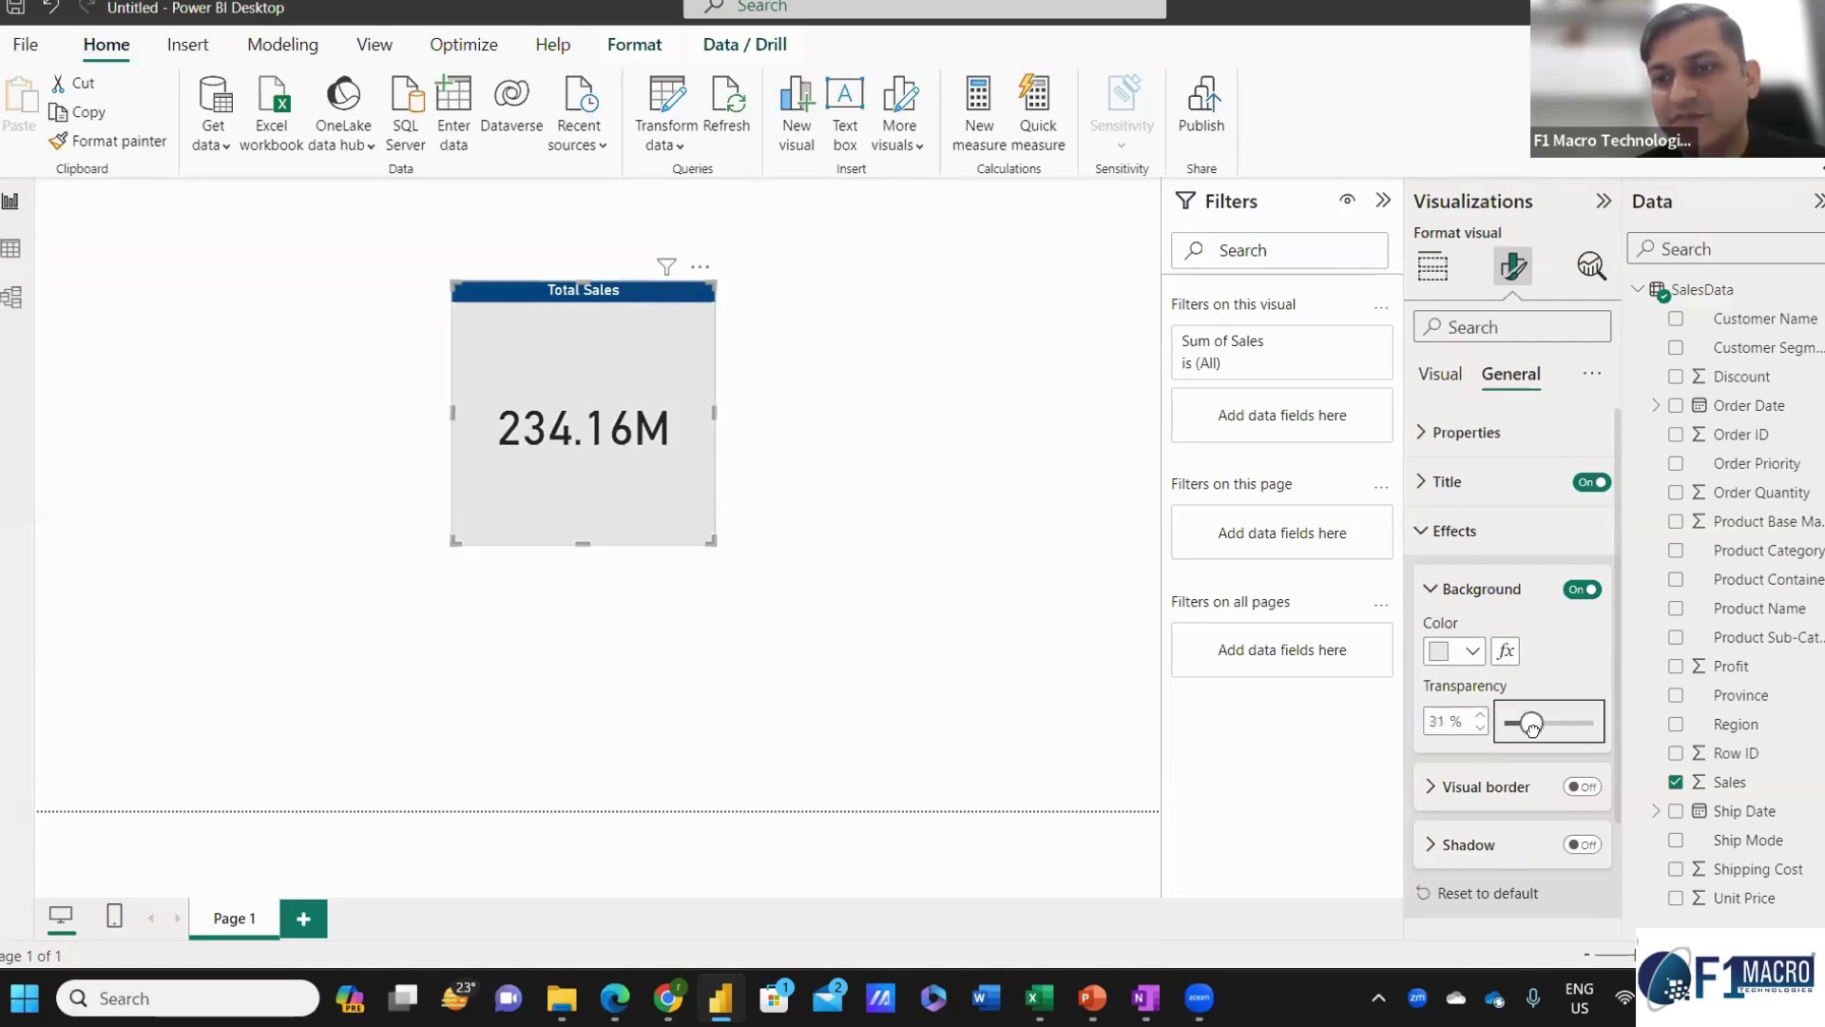
Turn on the Total Sales card's visual border and color it dark blue.
click(1482, 589)
click(1582, 646)
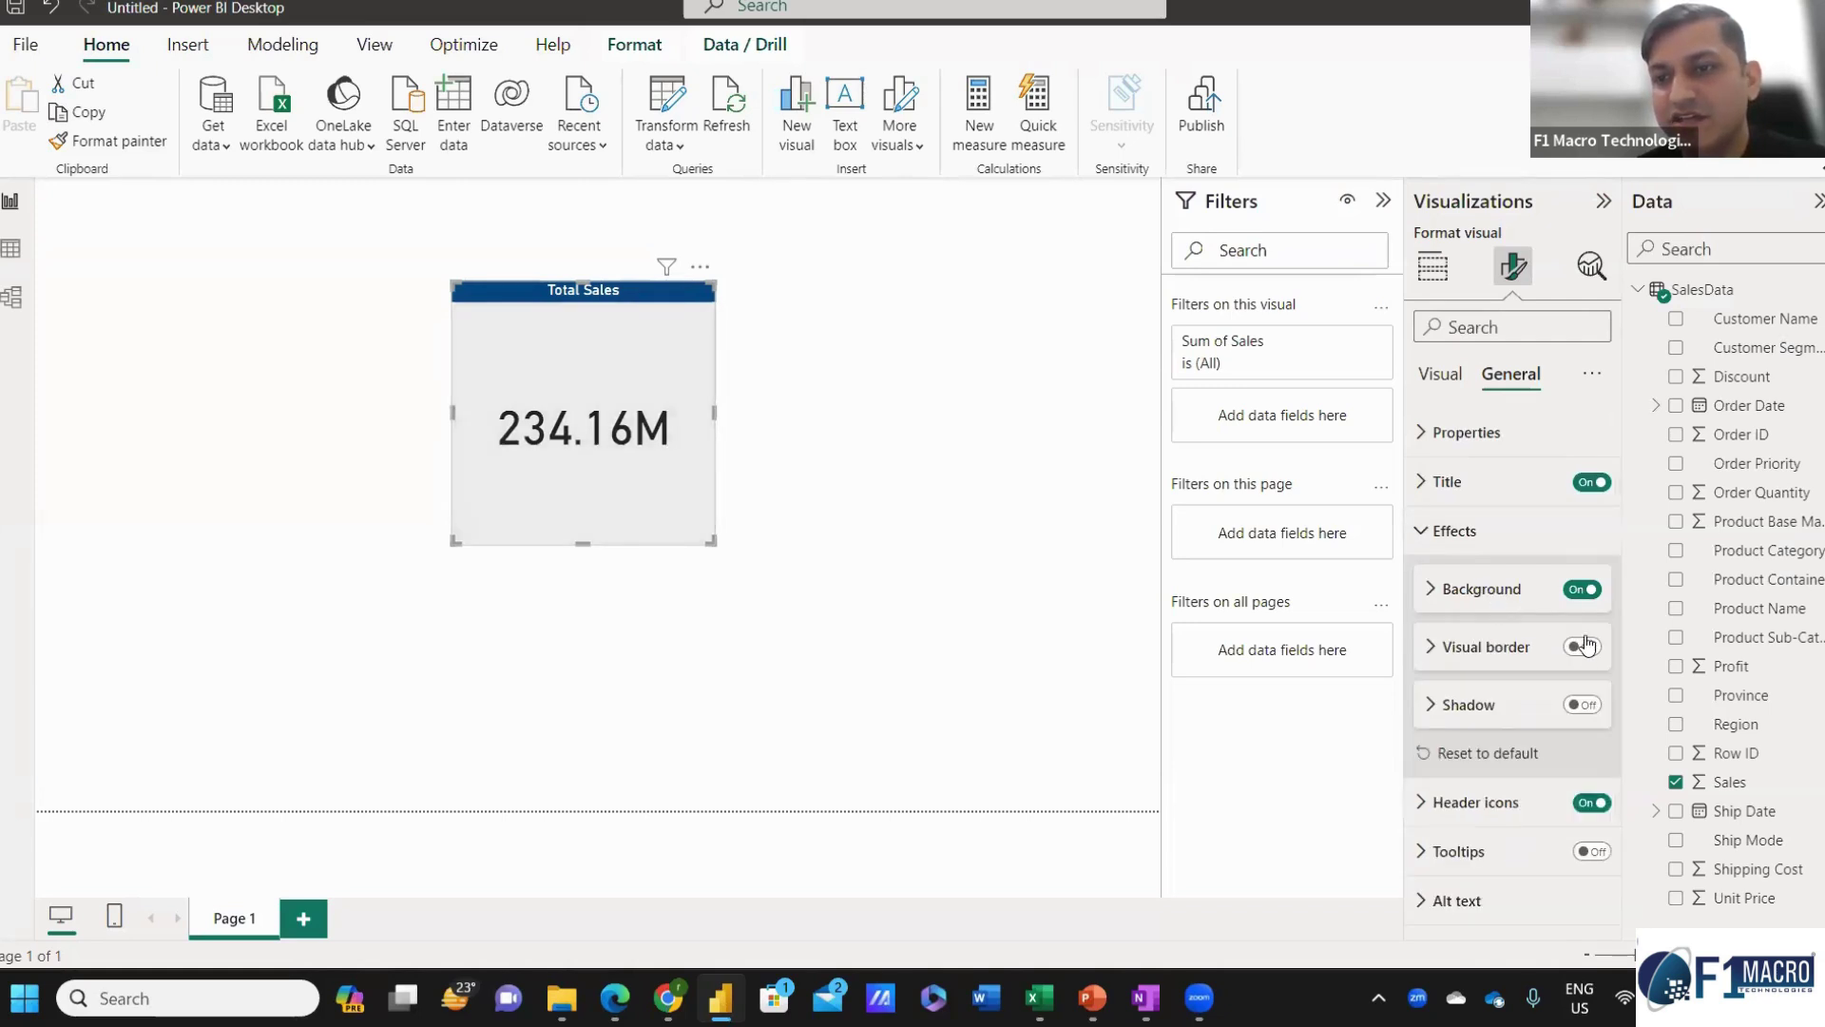
click(1500, 652)
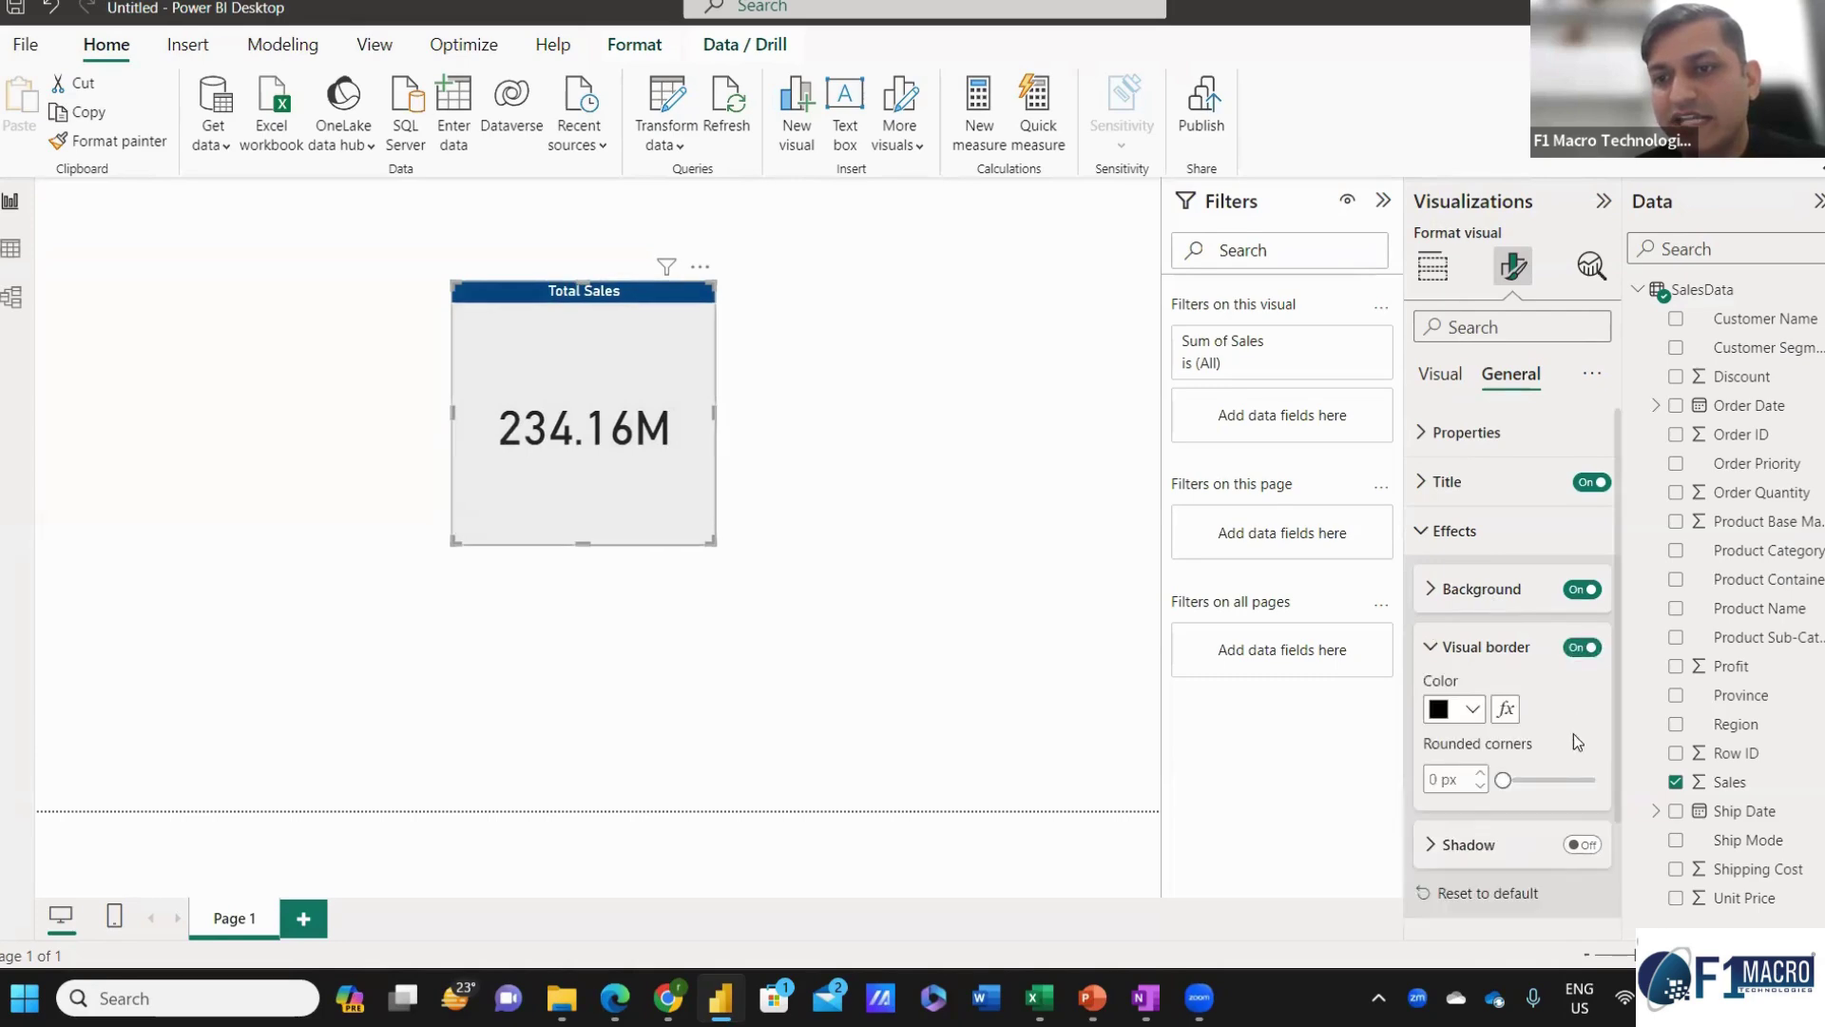
click(1470, 711)
click(1522, 515)
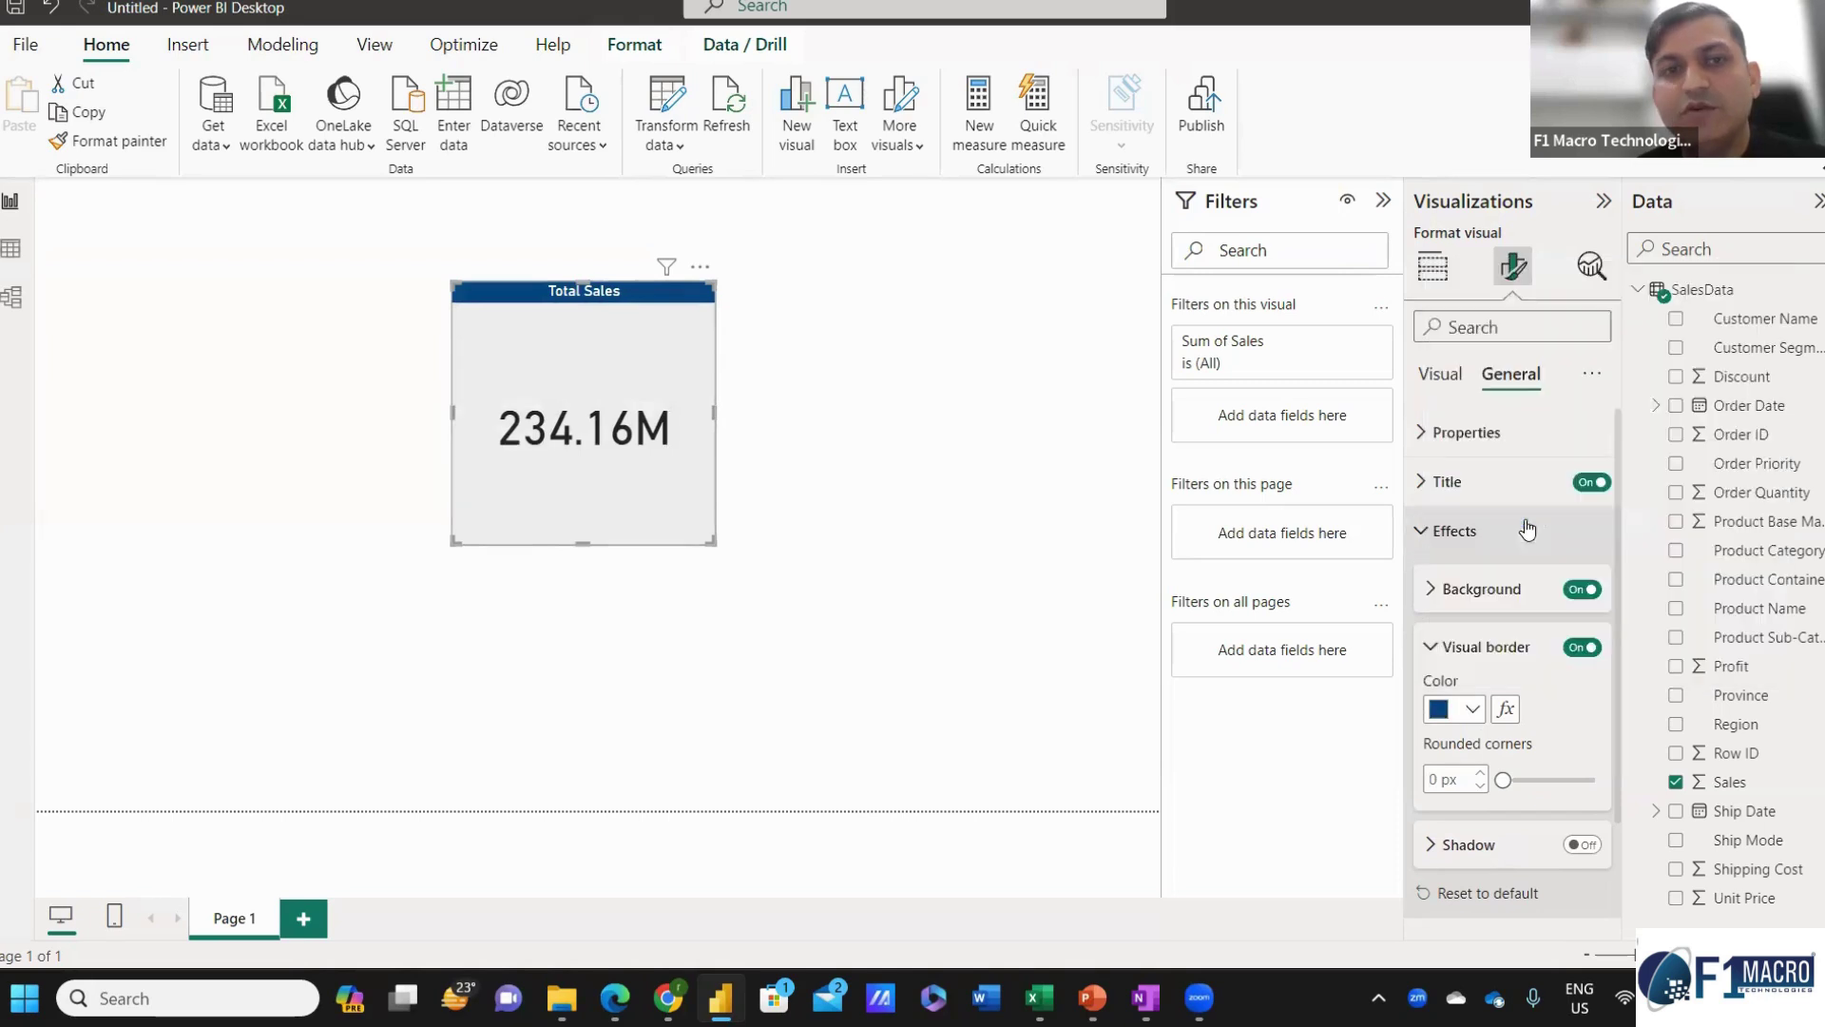
Shrink the Total Sales card from its lower-right corner so it fits closely around the value.
click(920, 477)
click(659, 465)
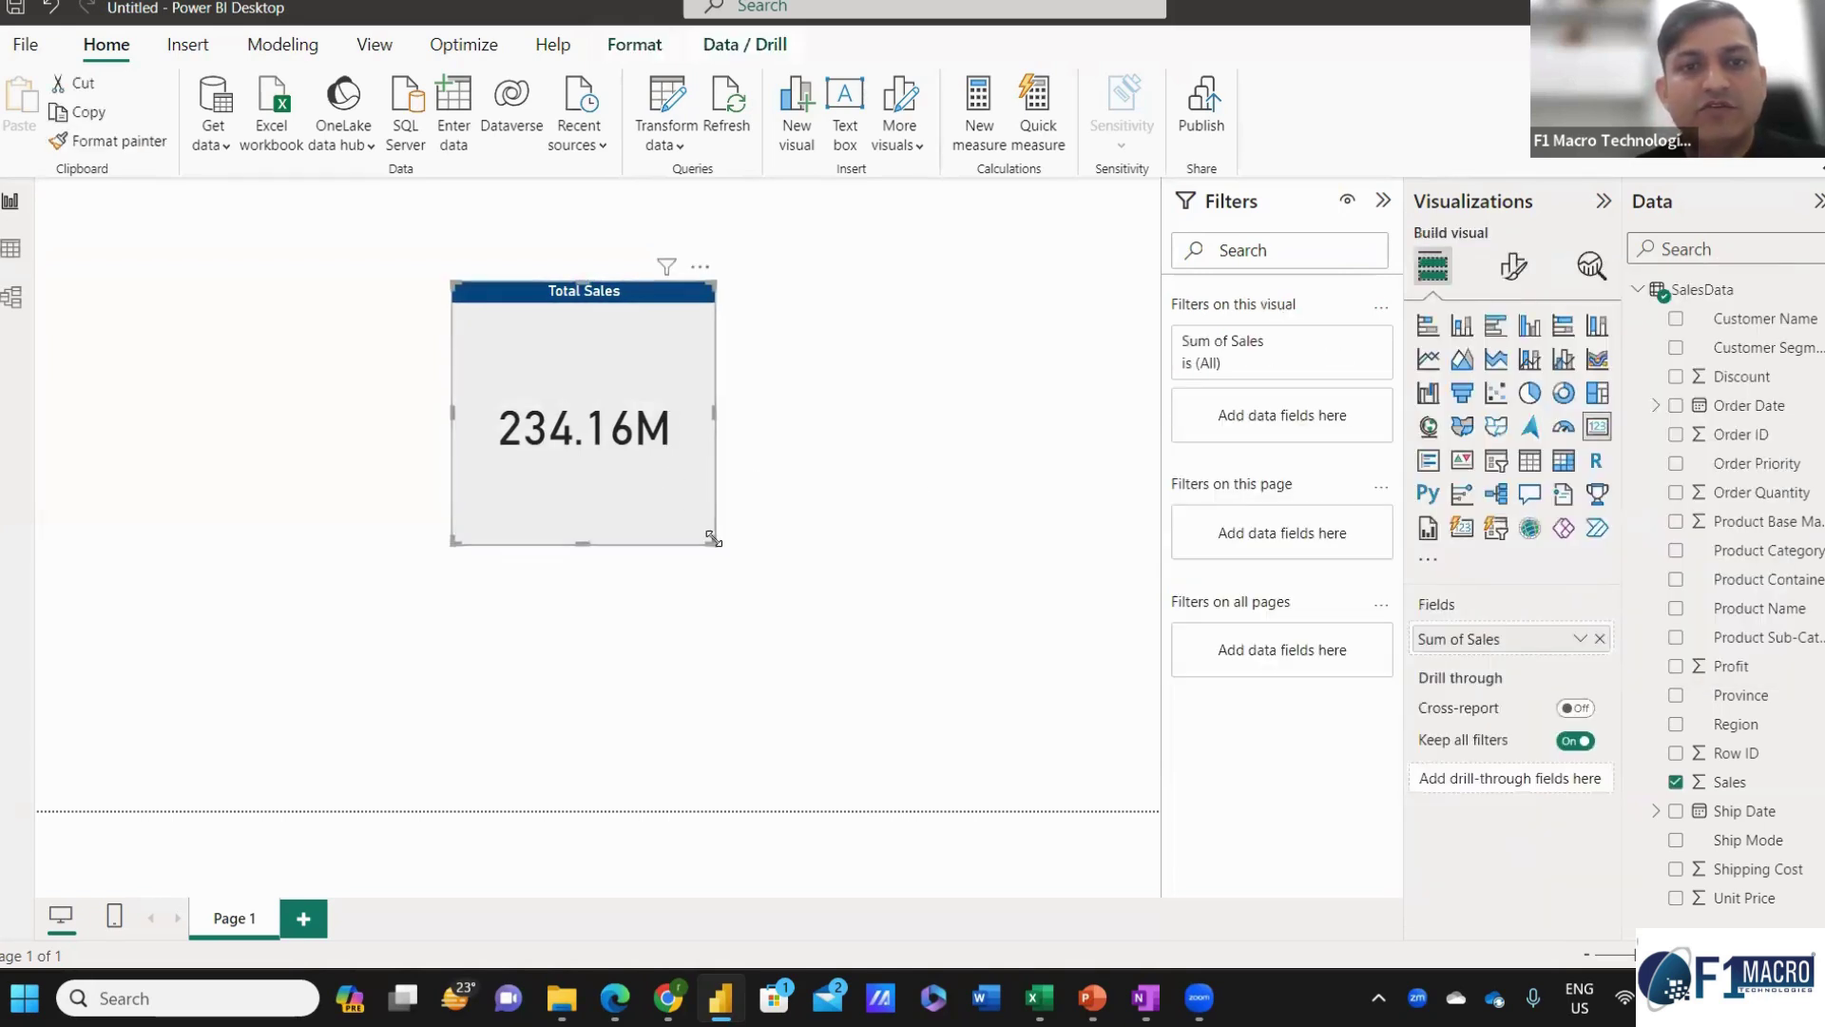
drag(710, 526, 648, 410)
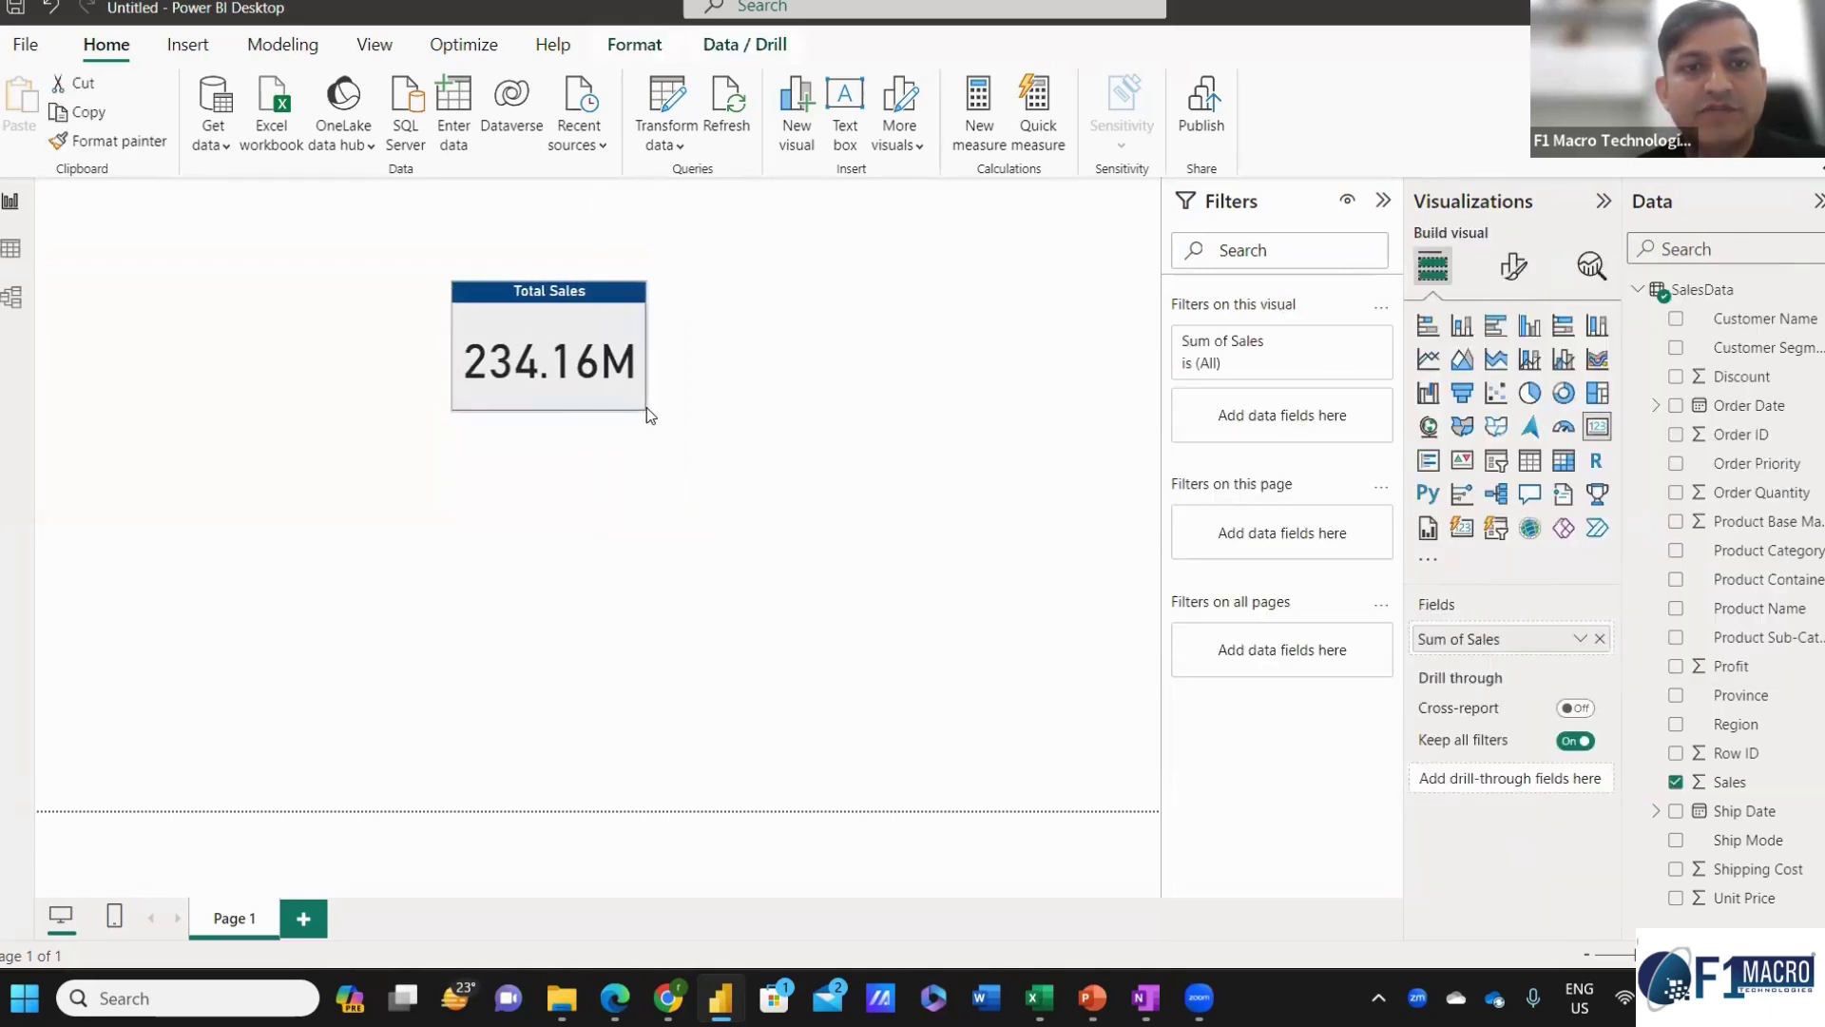
Set the card's callout value to font size 38 with 1 decimal place.
click(1513, 269)
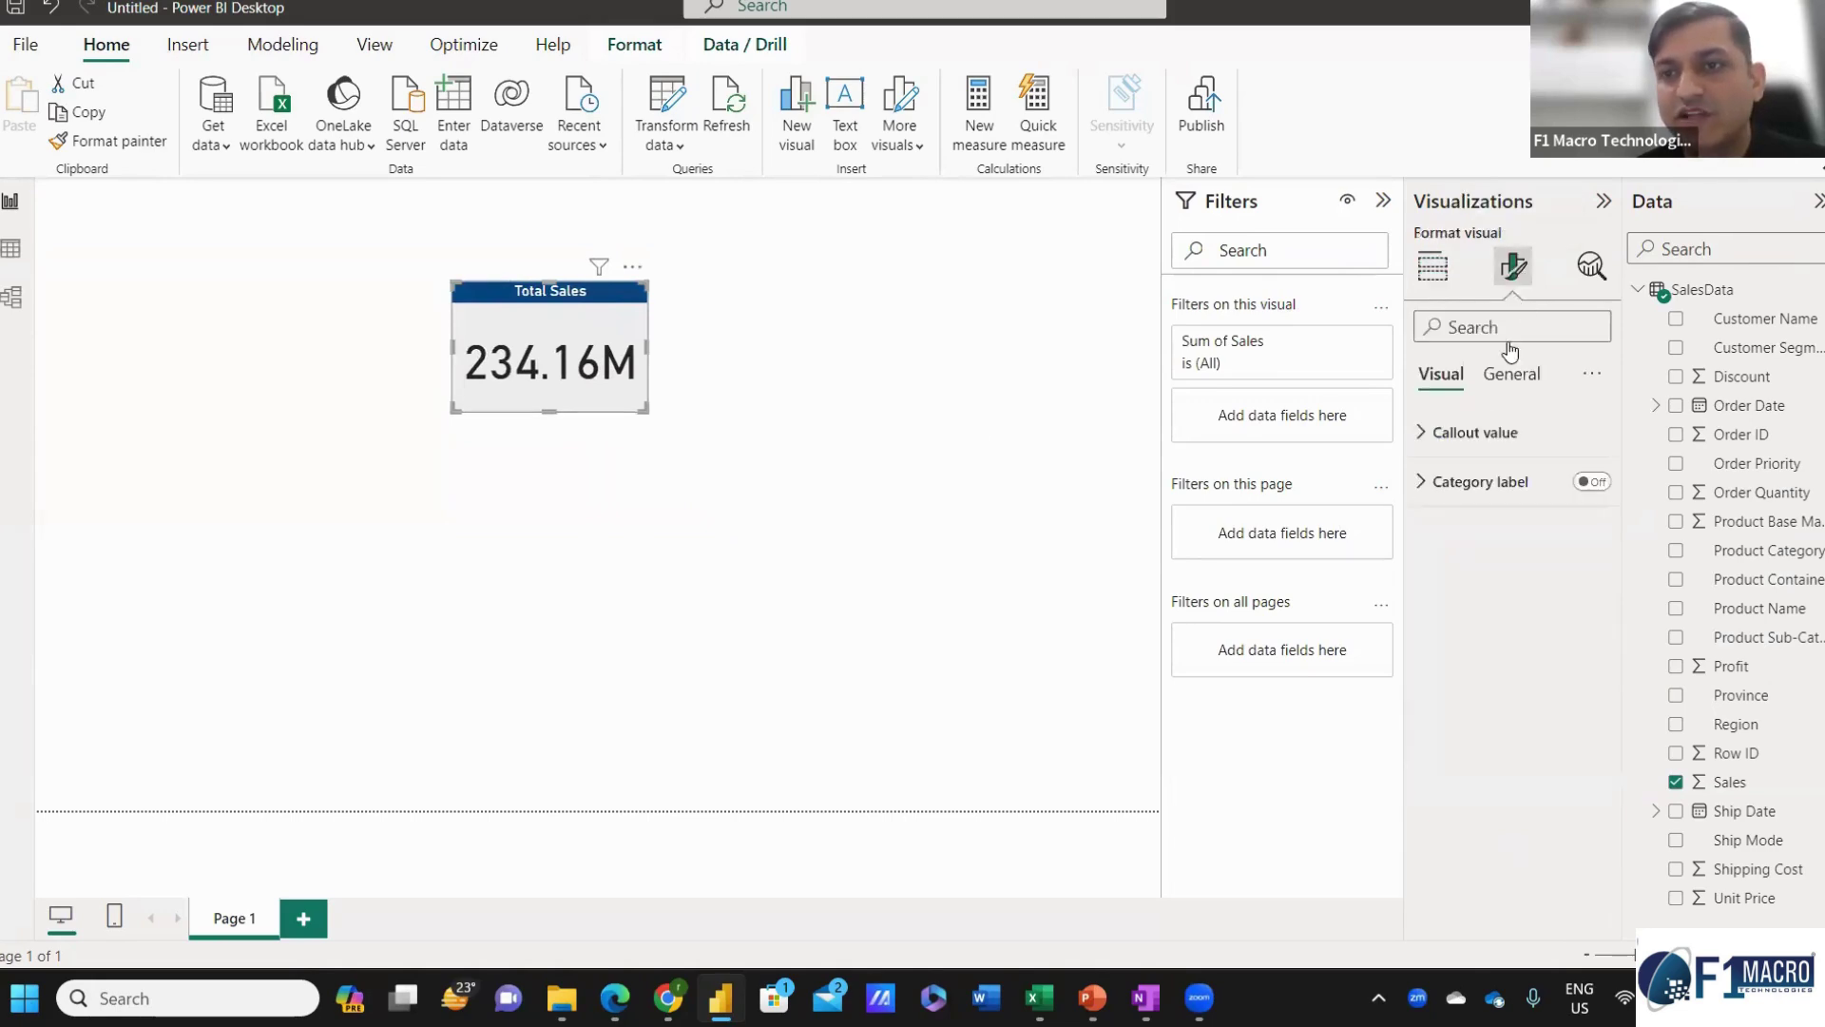
click(1473, 433)
click(1594, 521)
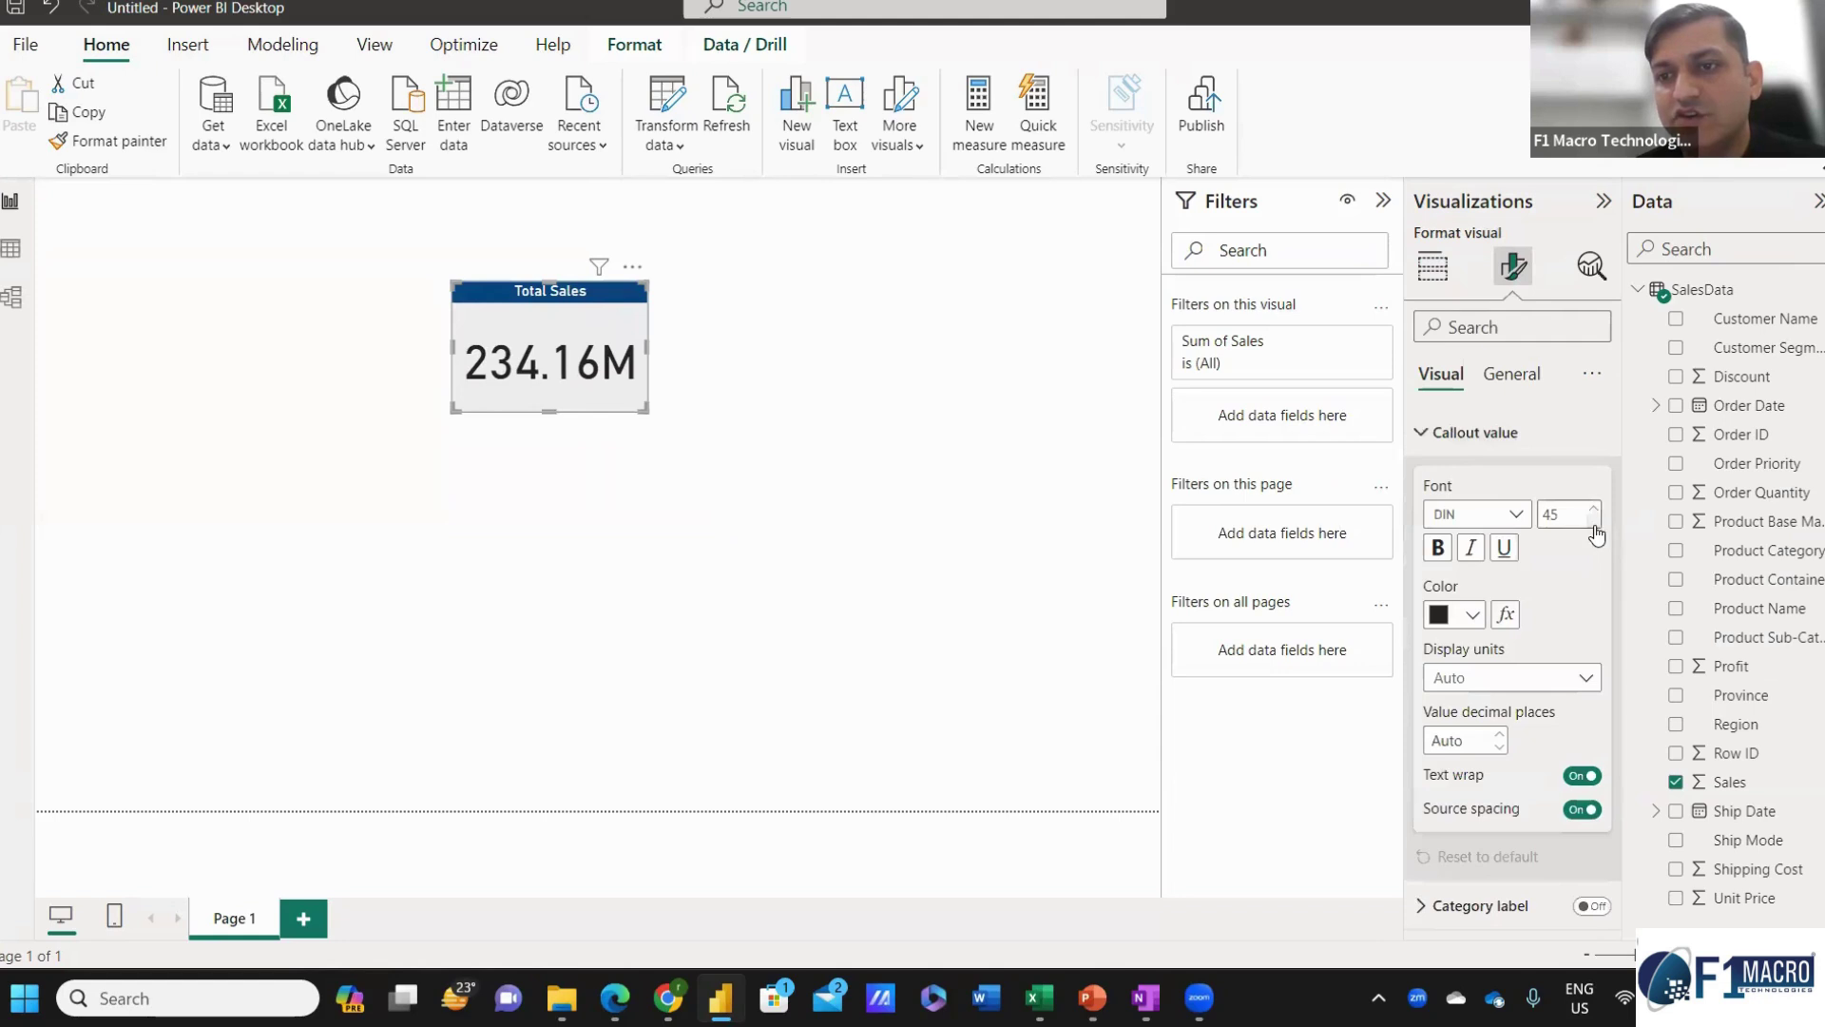
click(1594, 522)
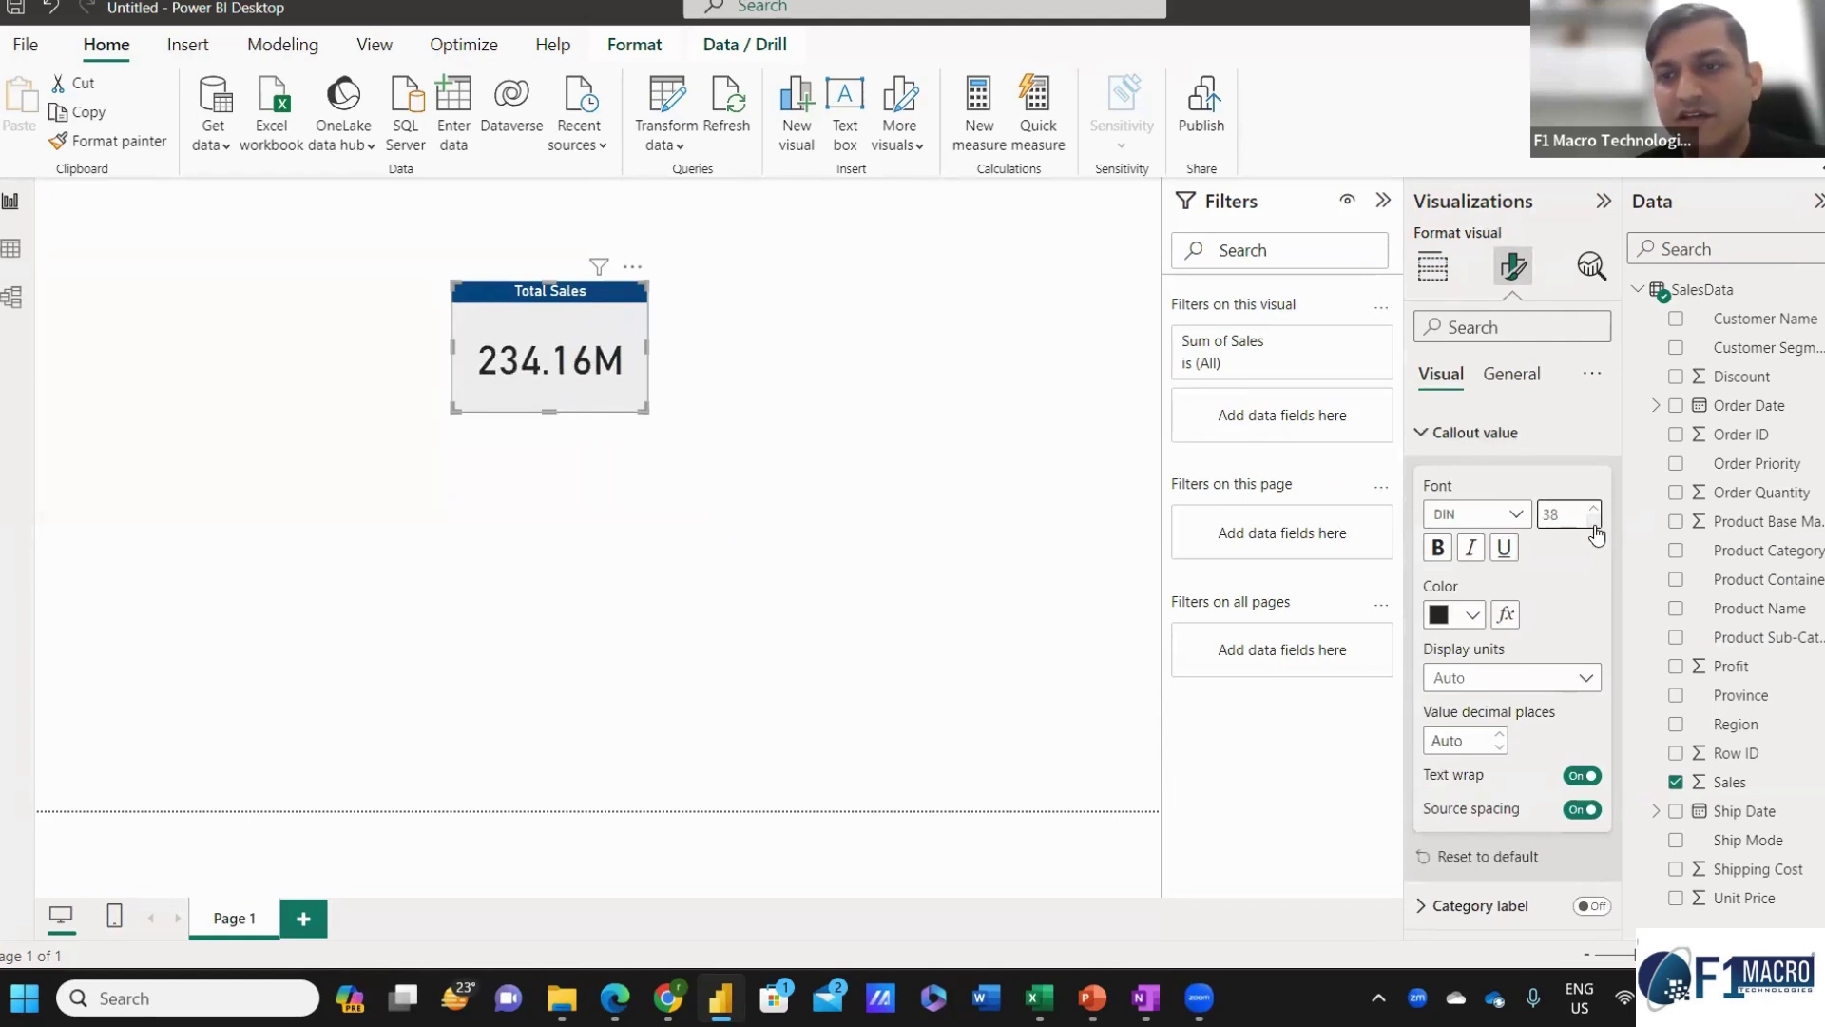
click(1499, 749)
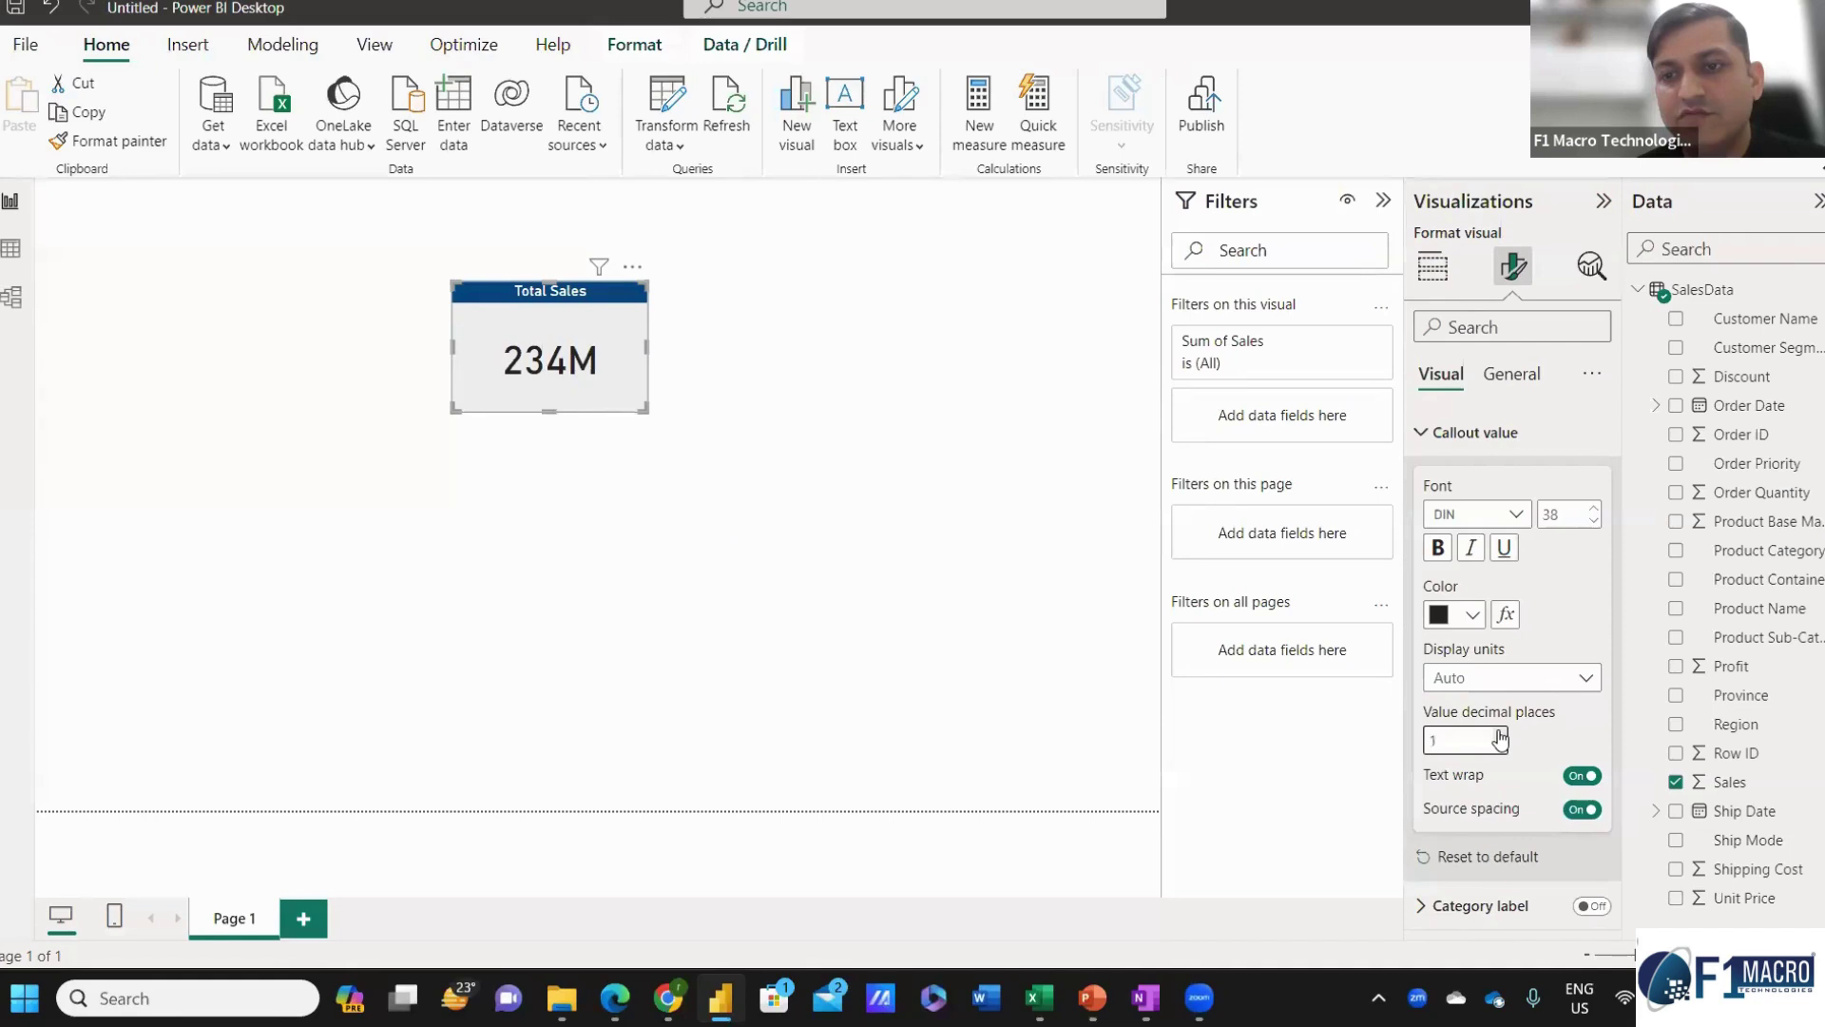
click(1499, 734)
Move the Total Sales card into the page's upper-left corner and narrow it slightly.
drag(471, 304, 80, 213)
drag(228, 304, 183, 309)
click(226, 339)
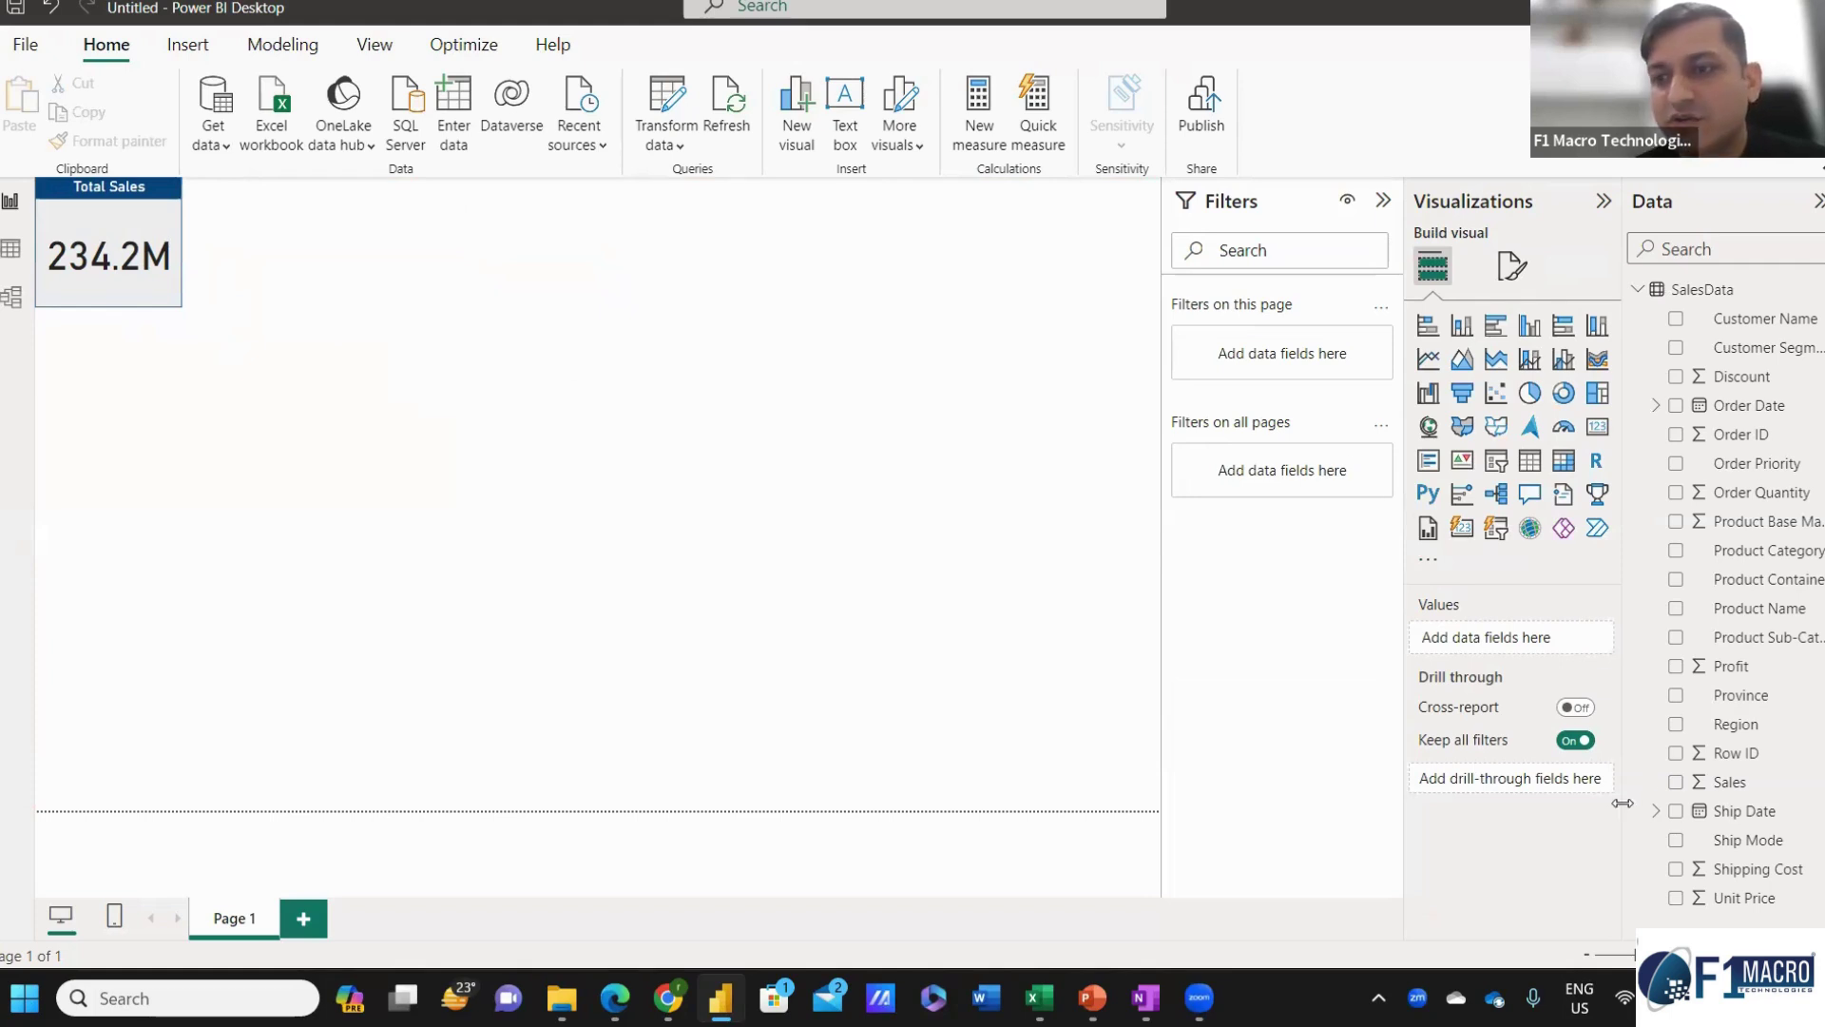
drag(1754, 671, 640, 456)
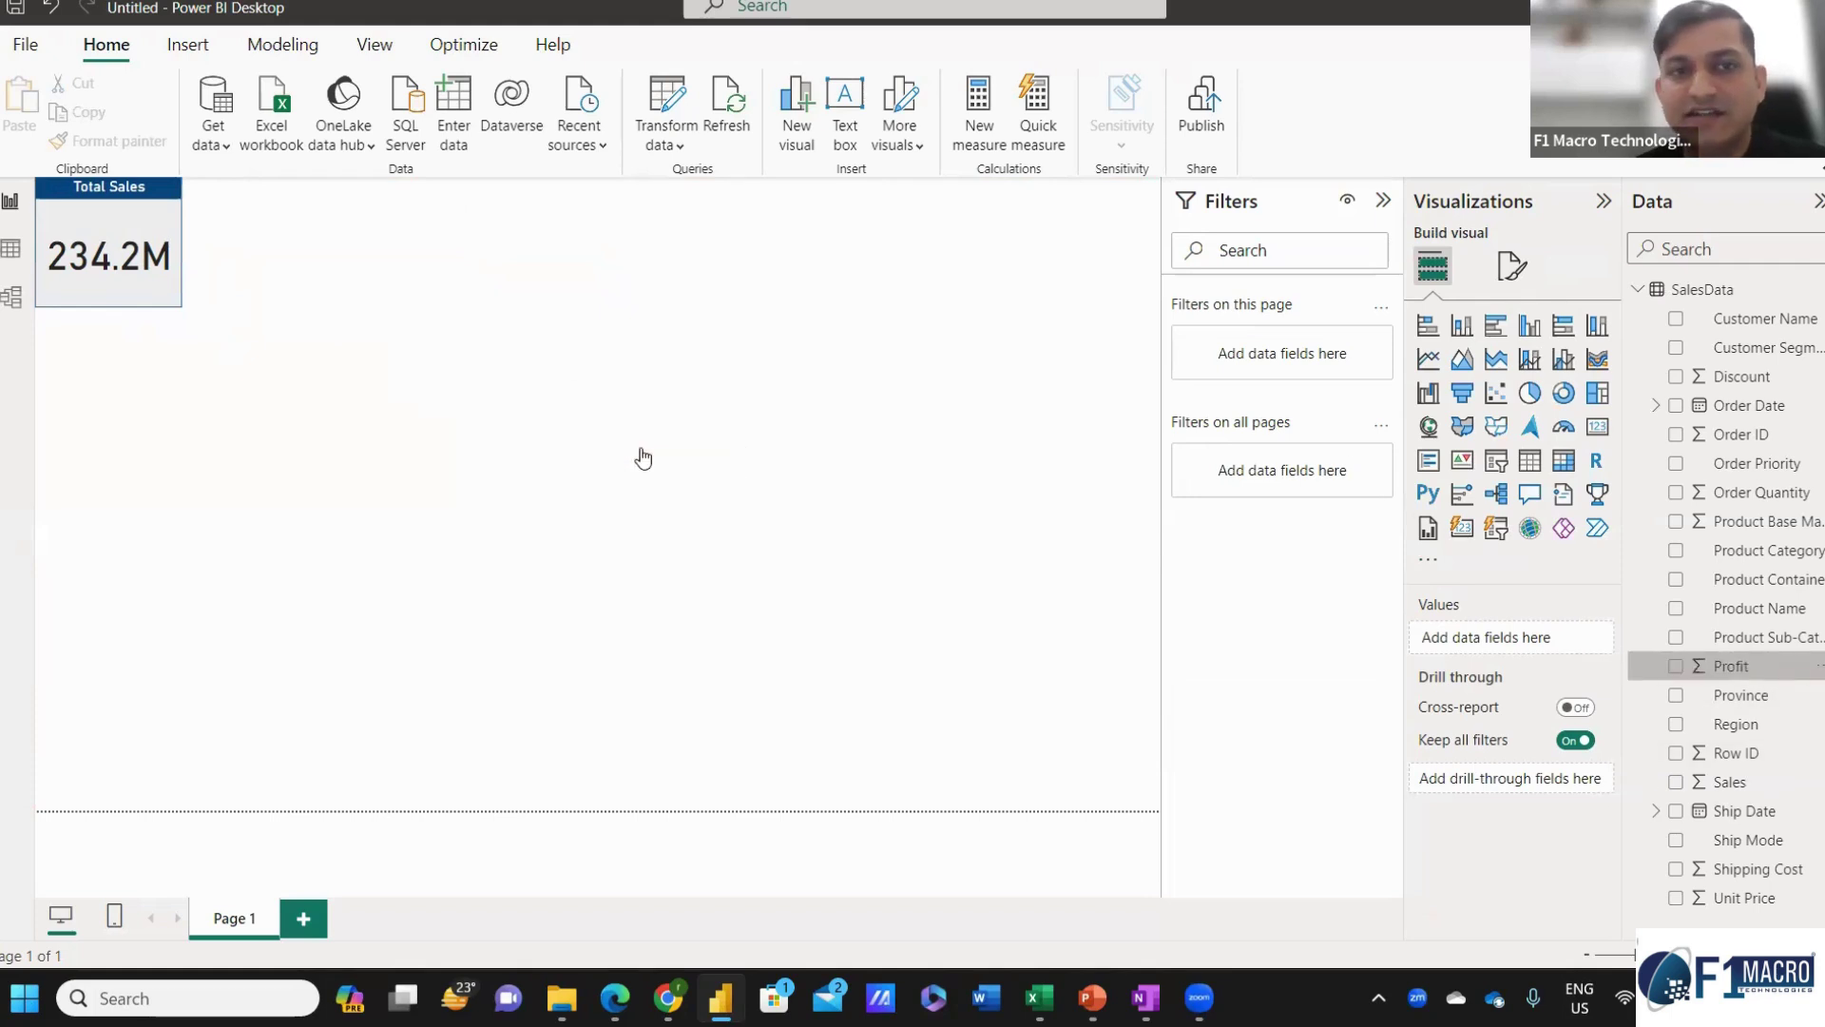
click(1598, 428)
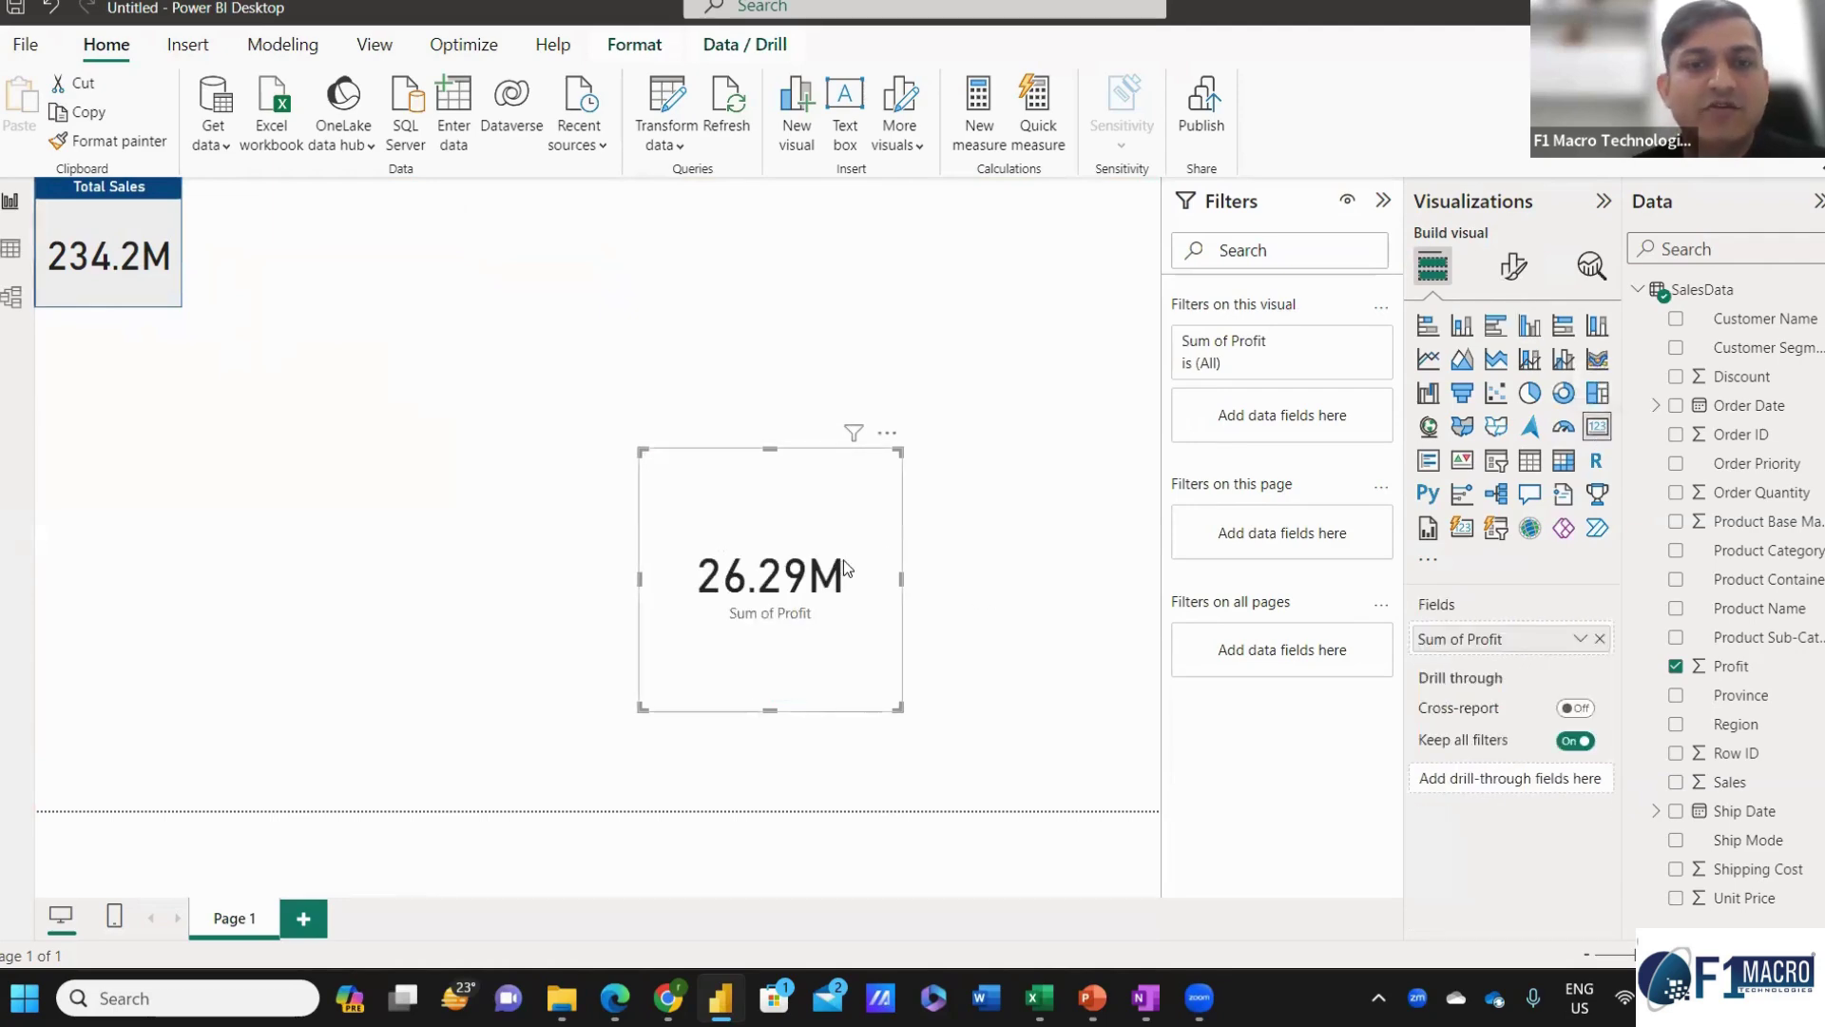
key(Delete)
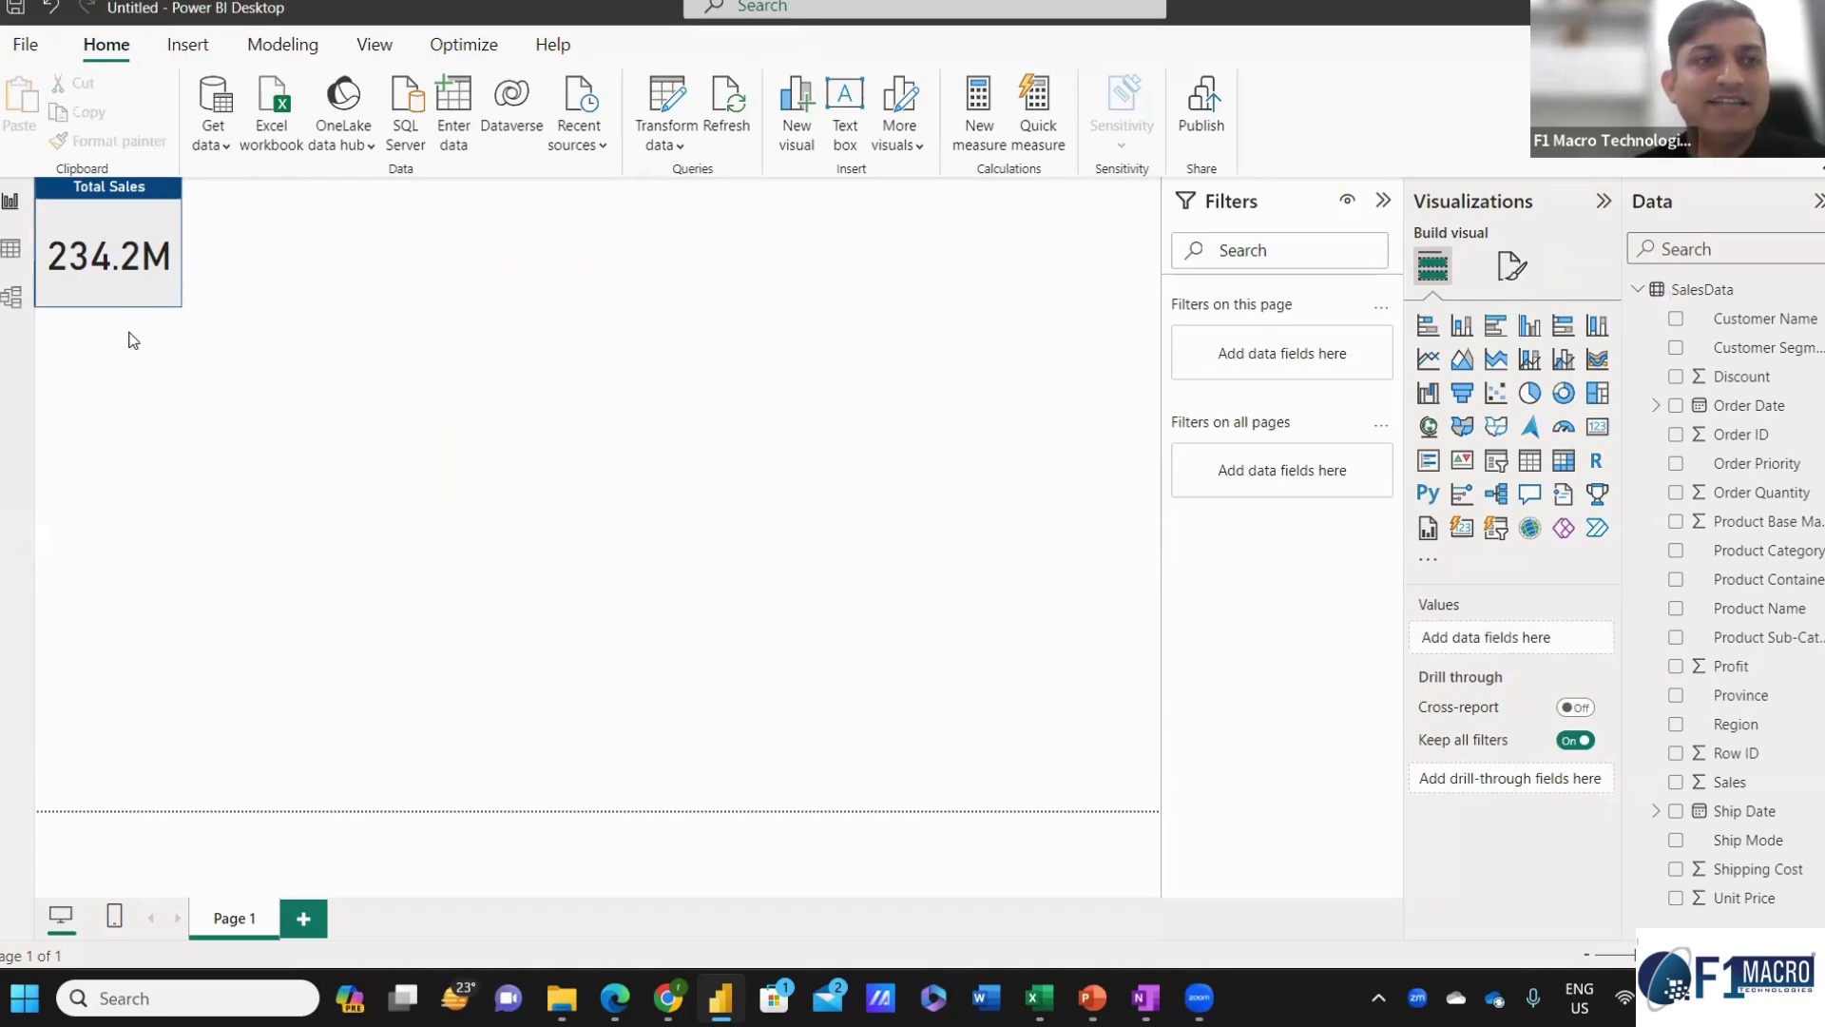
Duplicate the Total Sales card and place the copy directly to the right of the original, aligned along the page's upper edge.
click(131, 296)
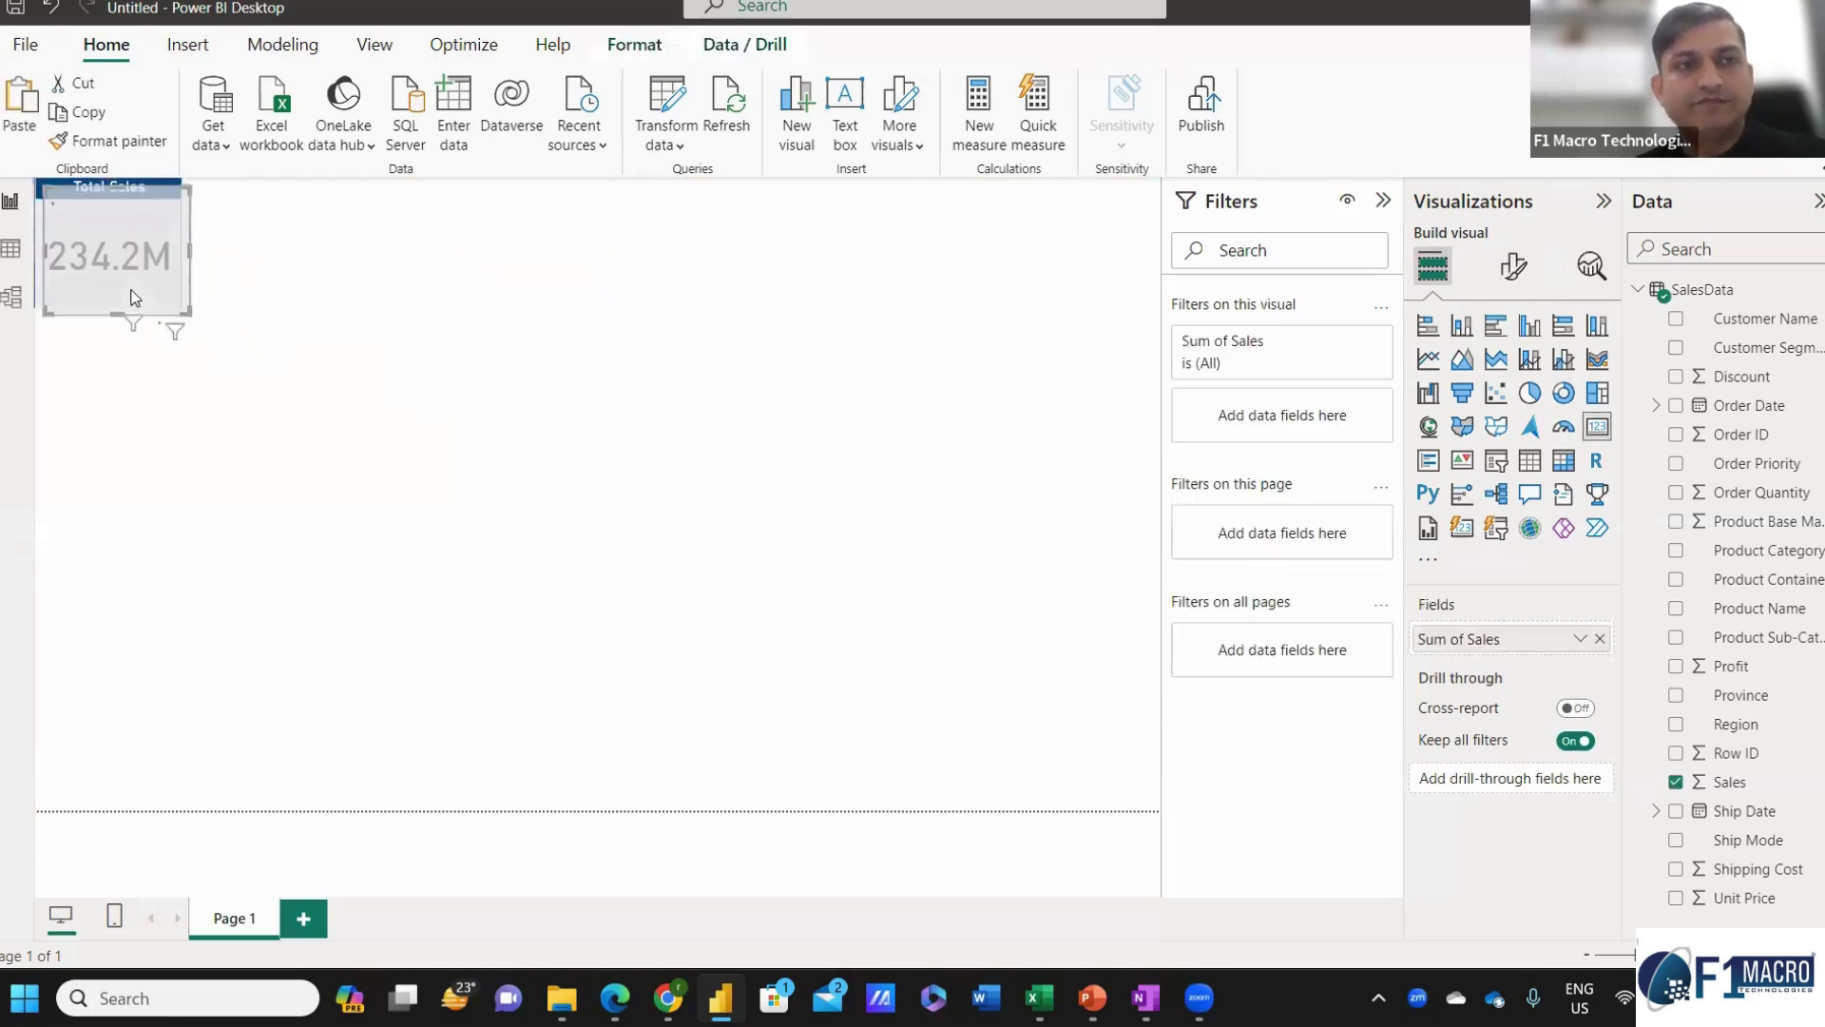
key(ctrl+c)
key(ctrl+v)
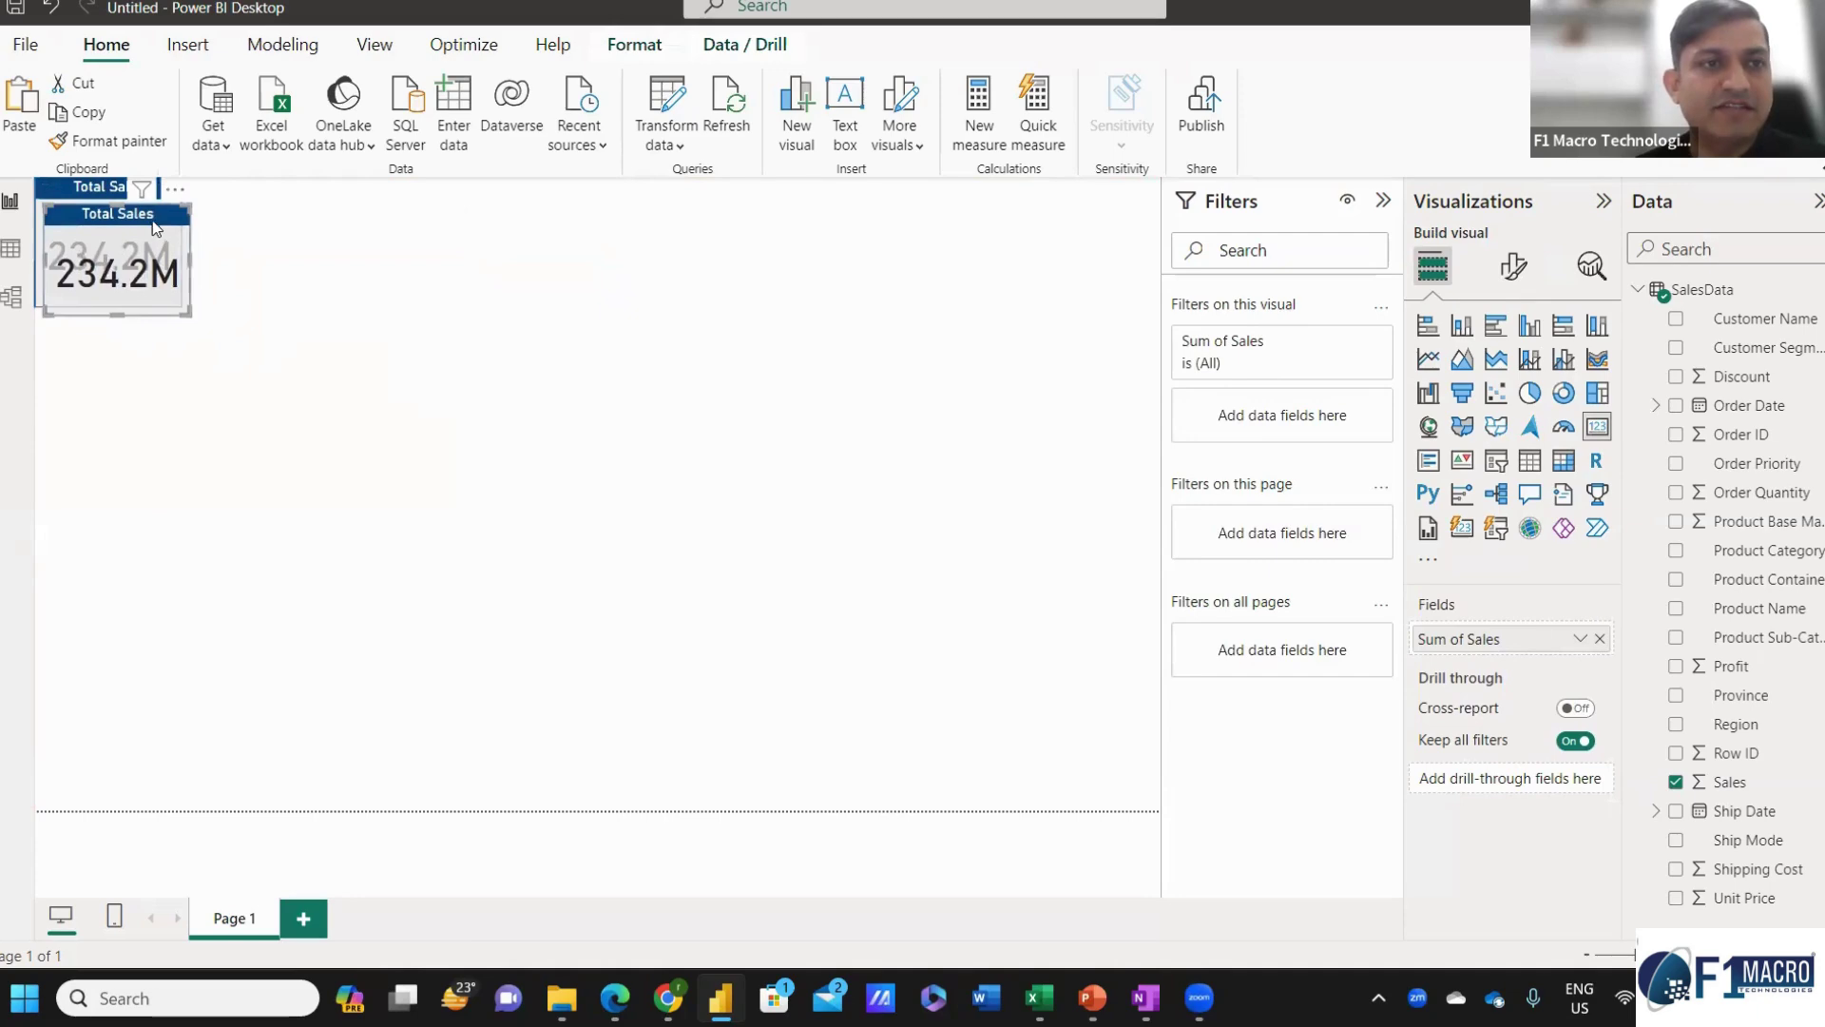
drag(156, 219, 294, 162)
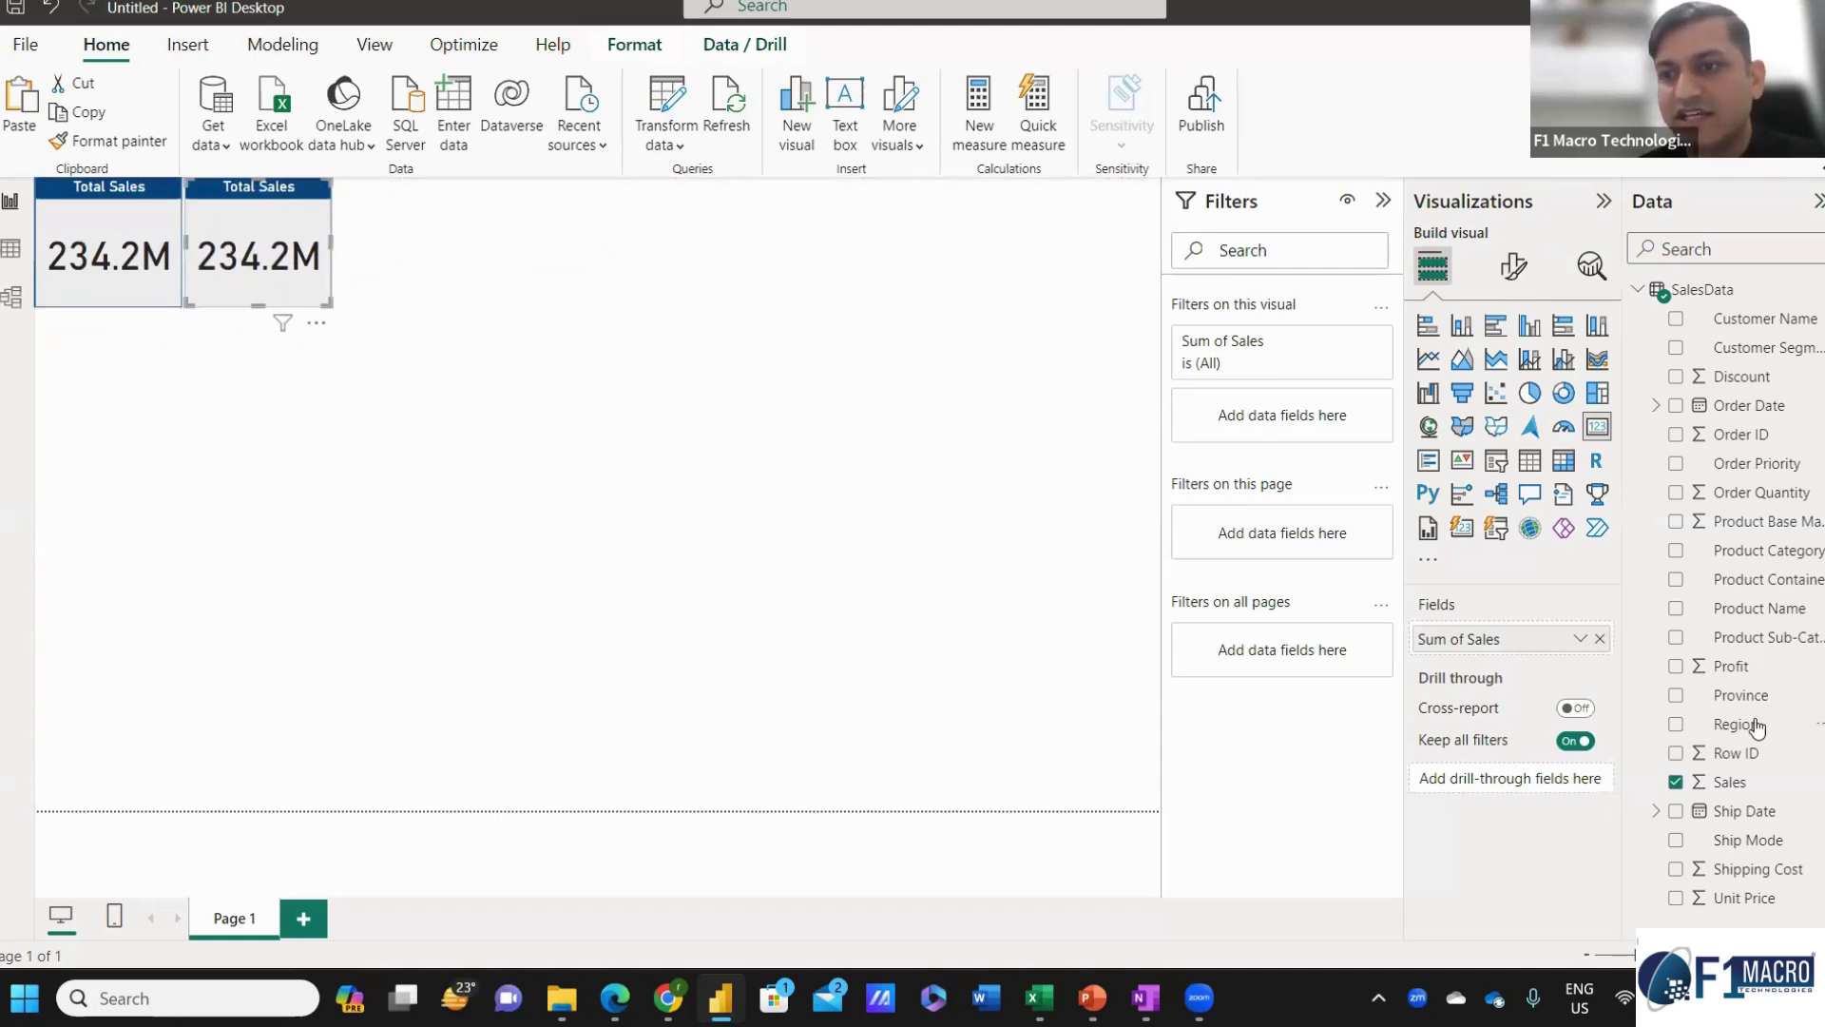
Replace the Sales field with Profit in the duplicated card.
drag(1744, 671, 1547, 655)
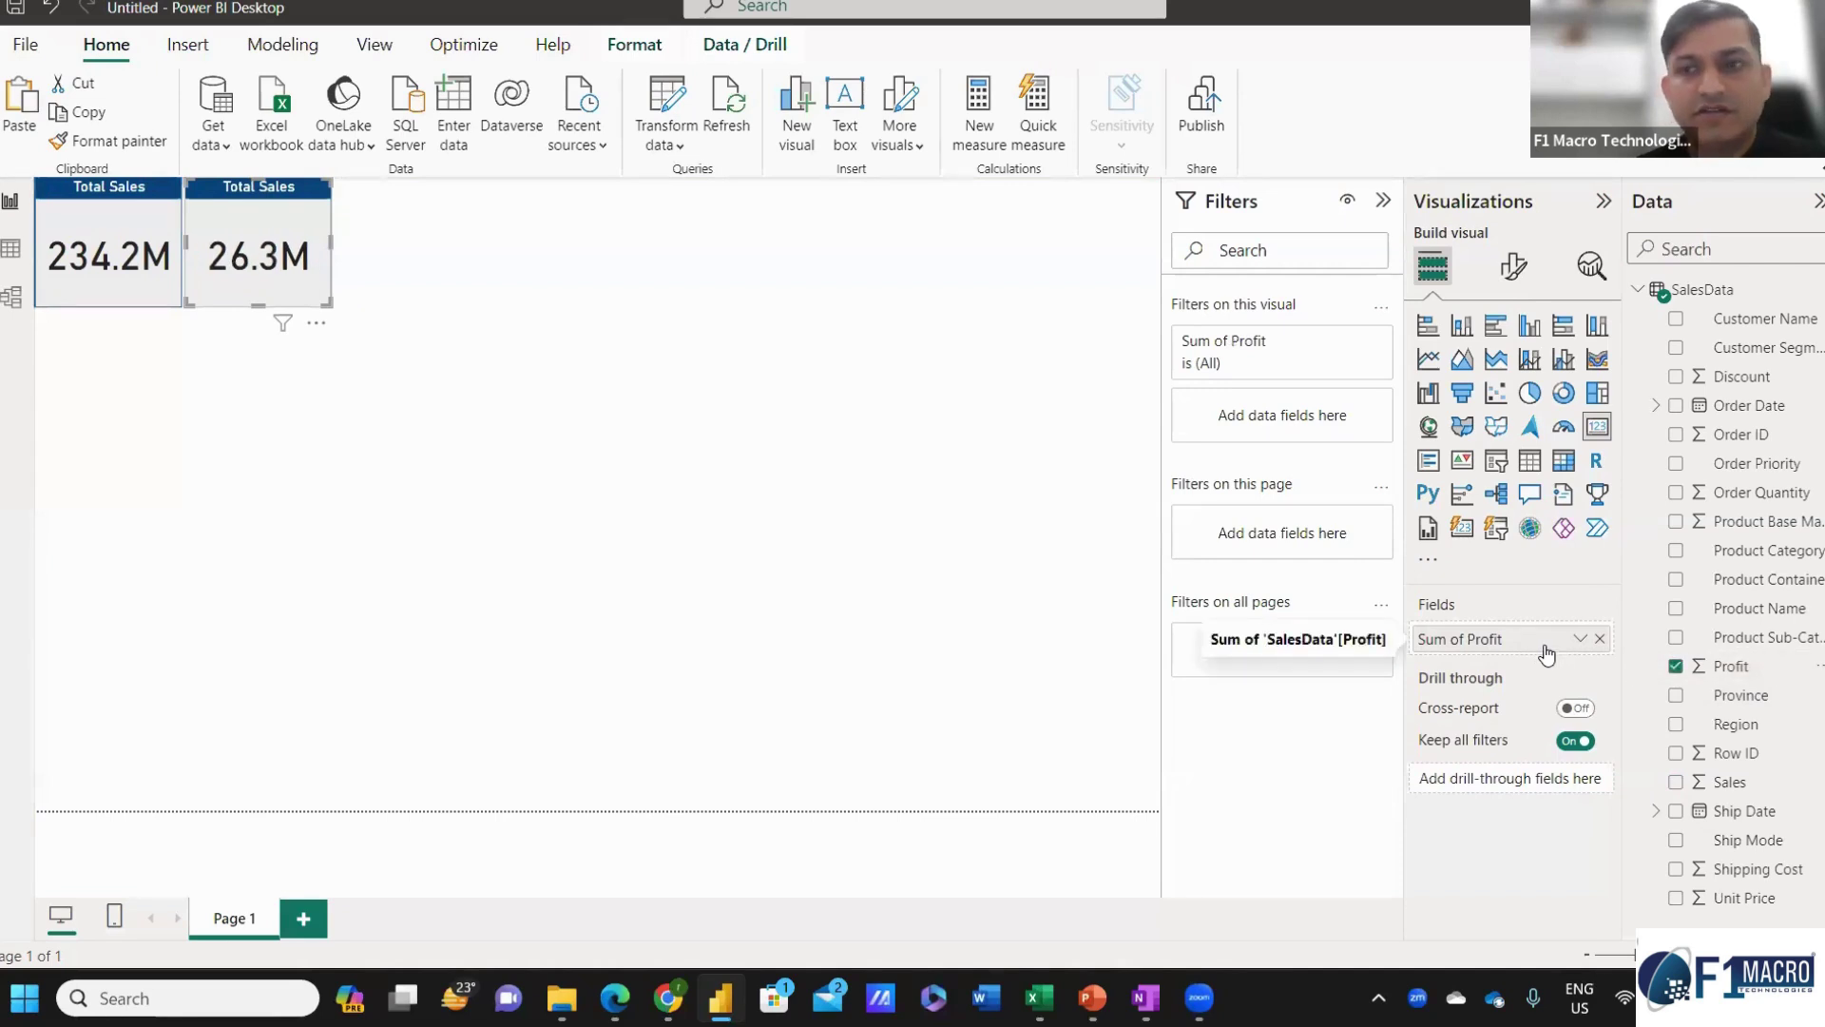
click(619, 465)
click(225, 214)
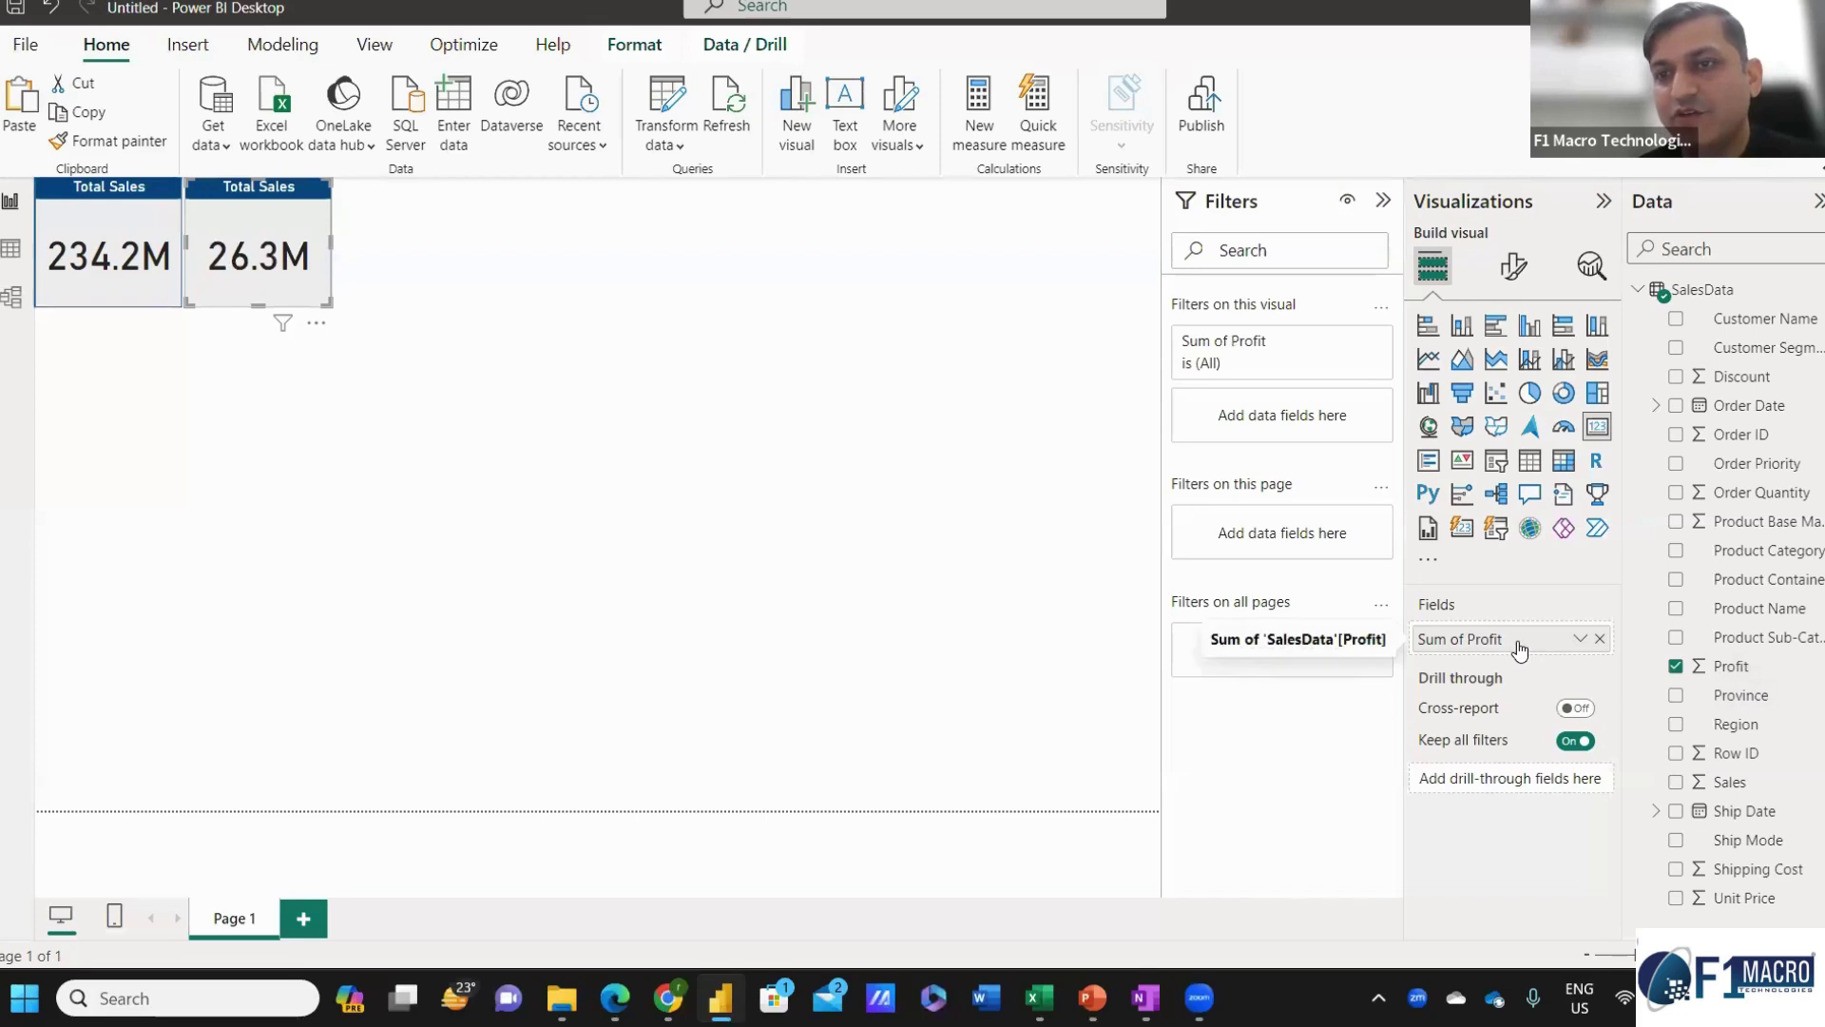
Change the title text of the duplicated card showing Profit to Total Profit.
click(1513, 266)
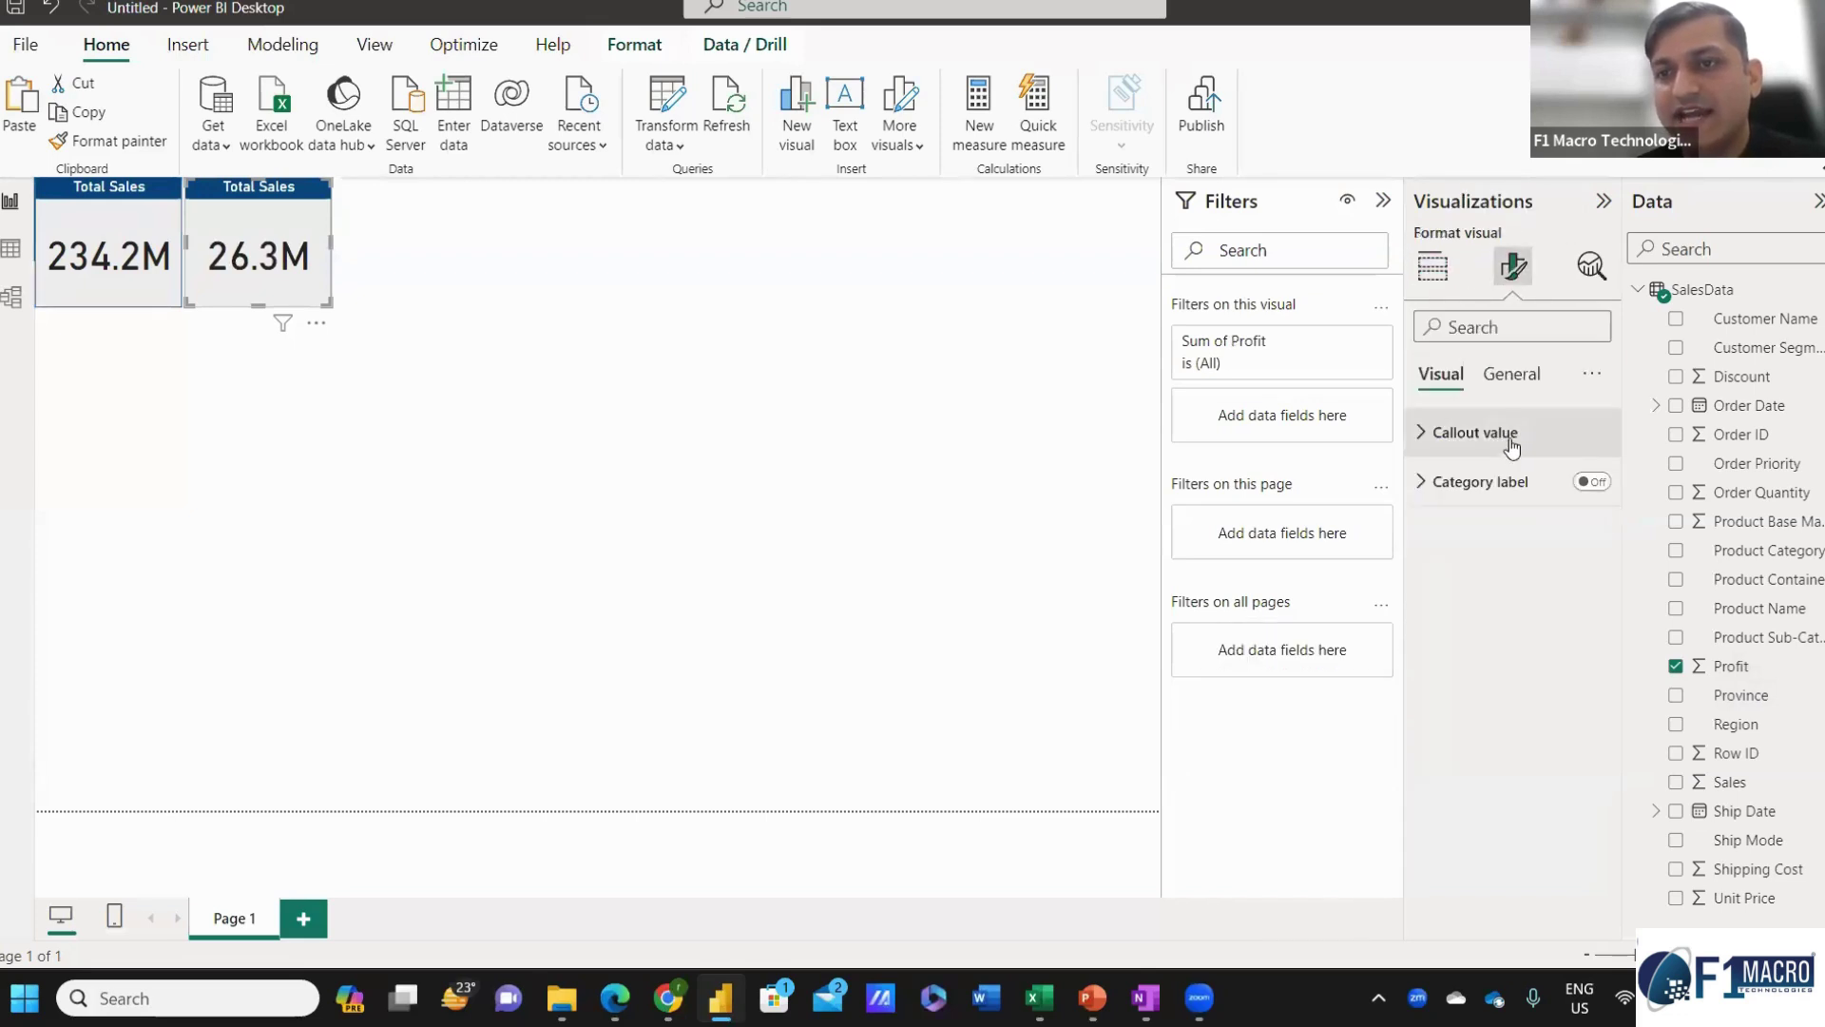
click(1513, 373)
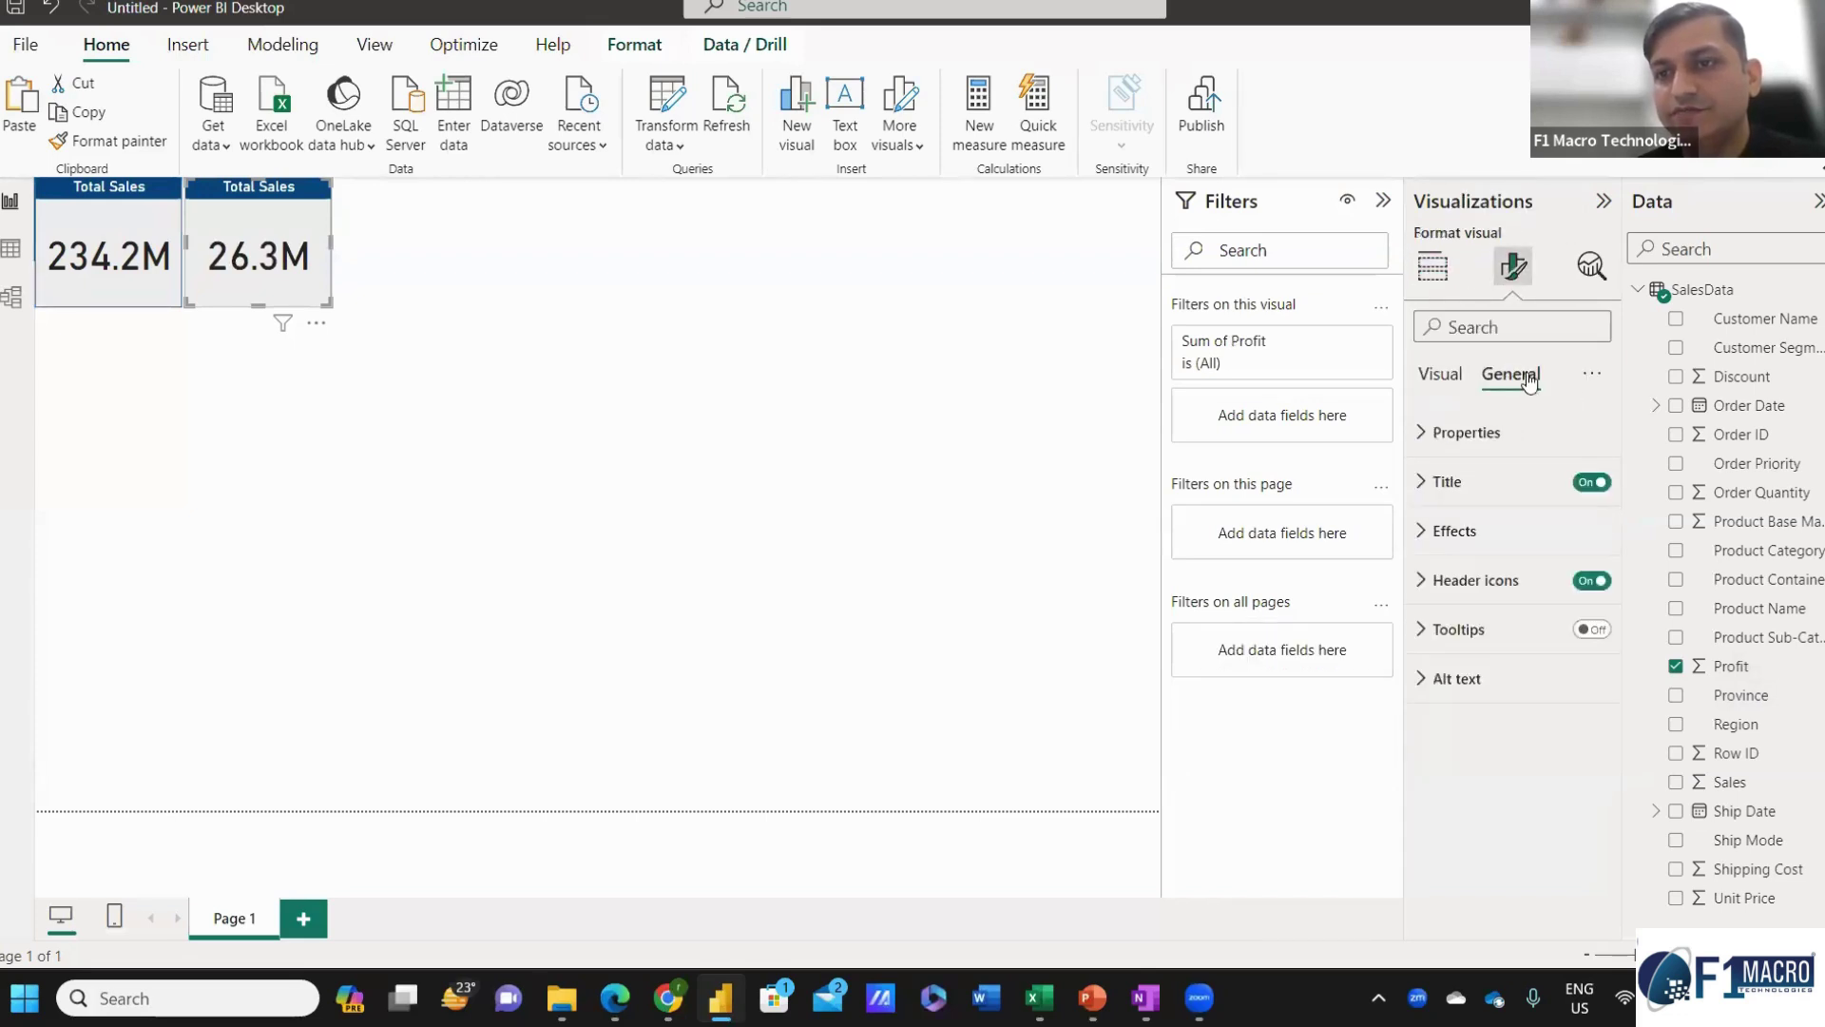
click(1507, 481)
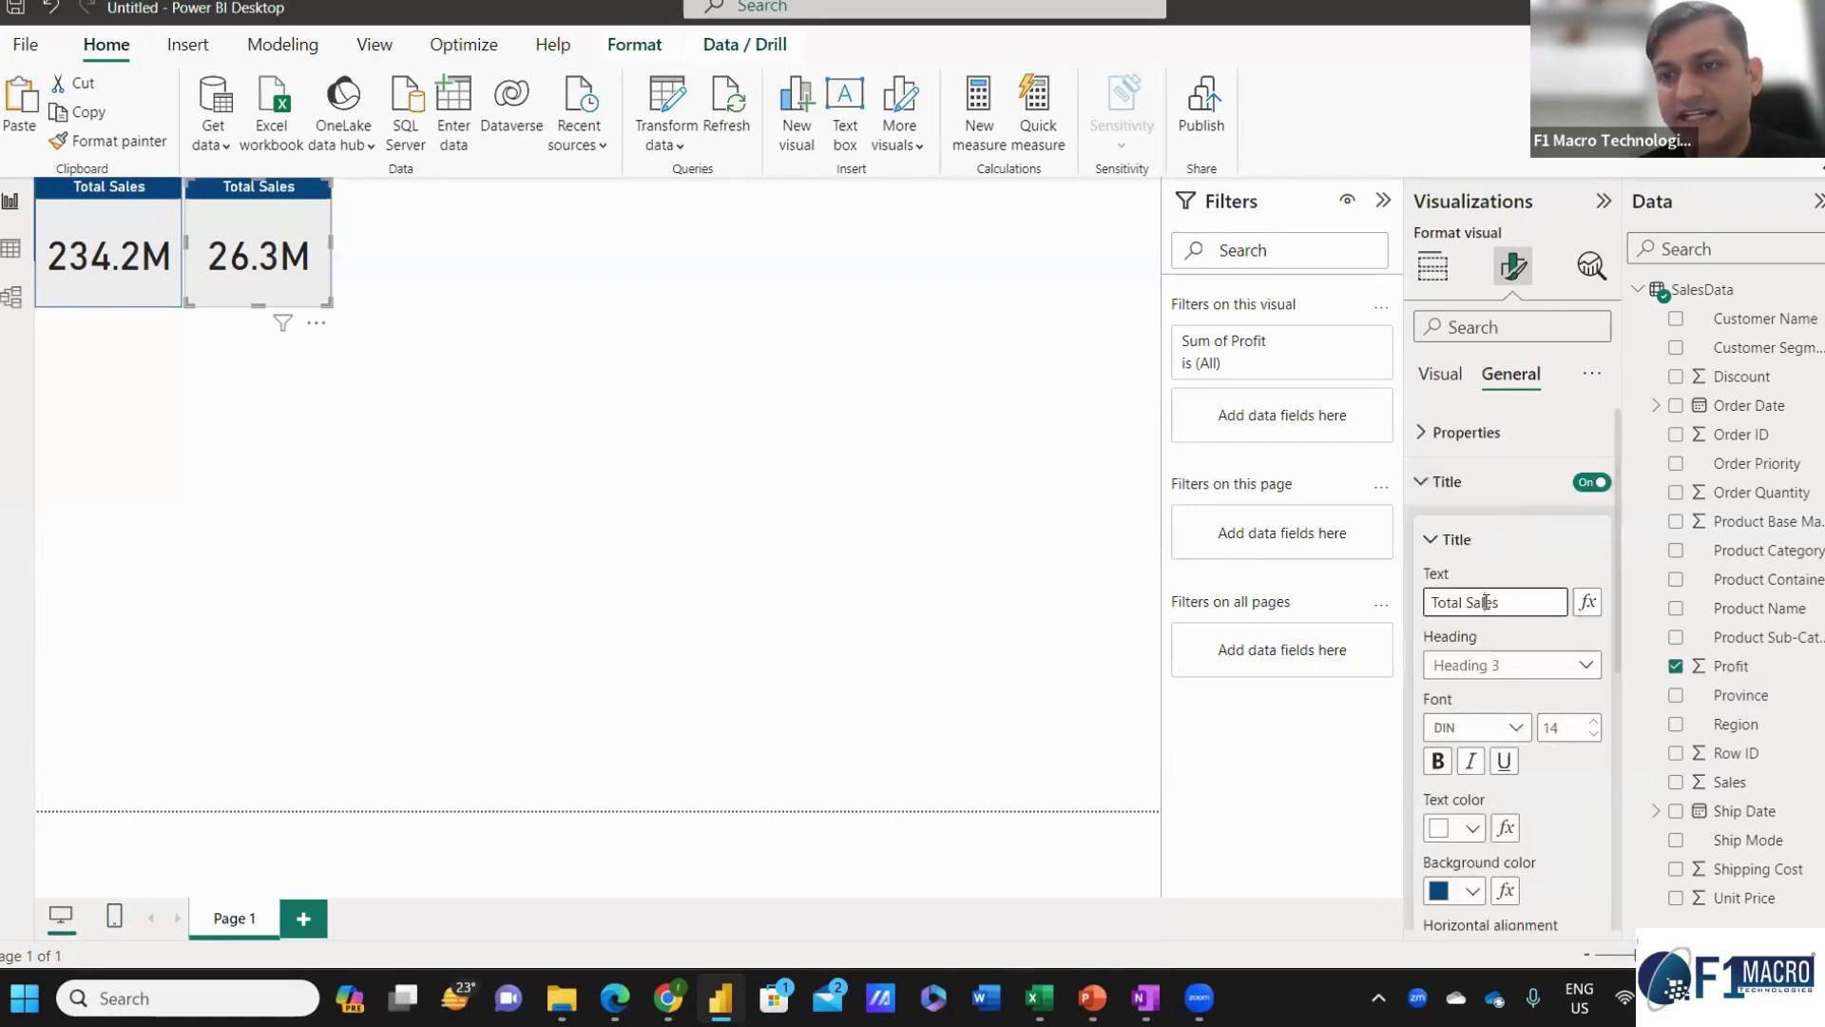
double_click(1486, 603)
text(PR)
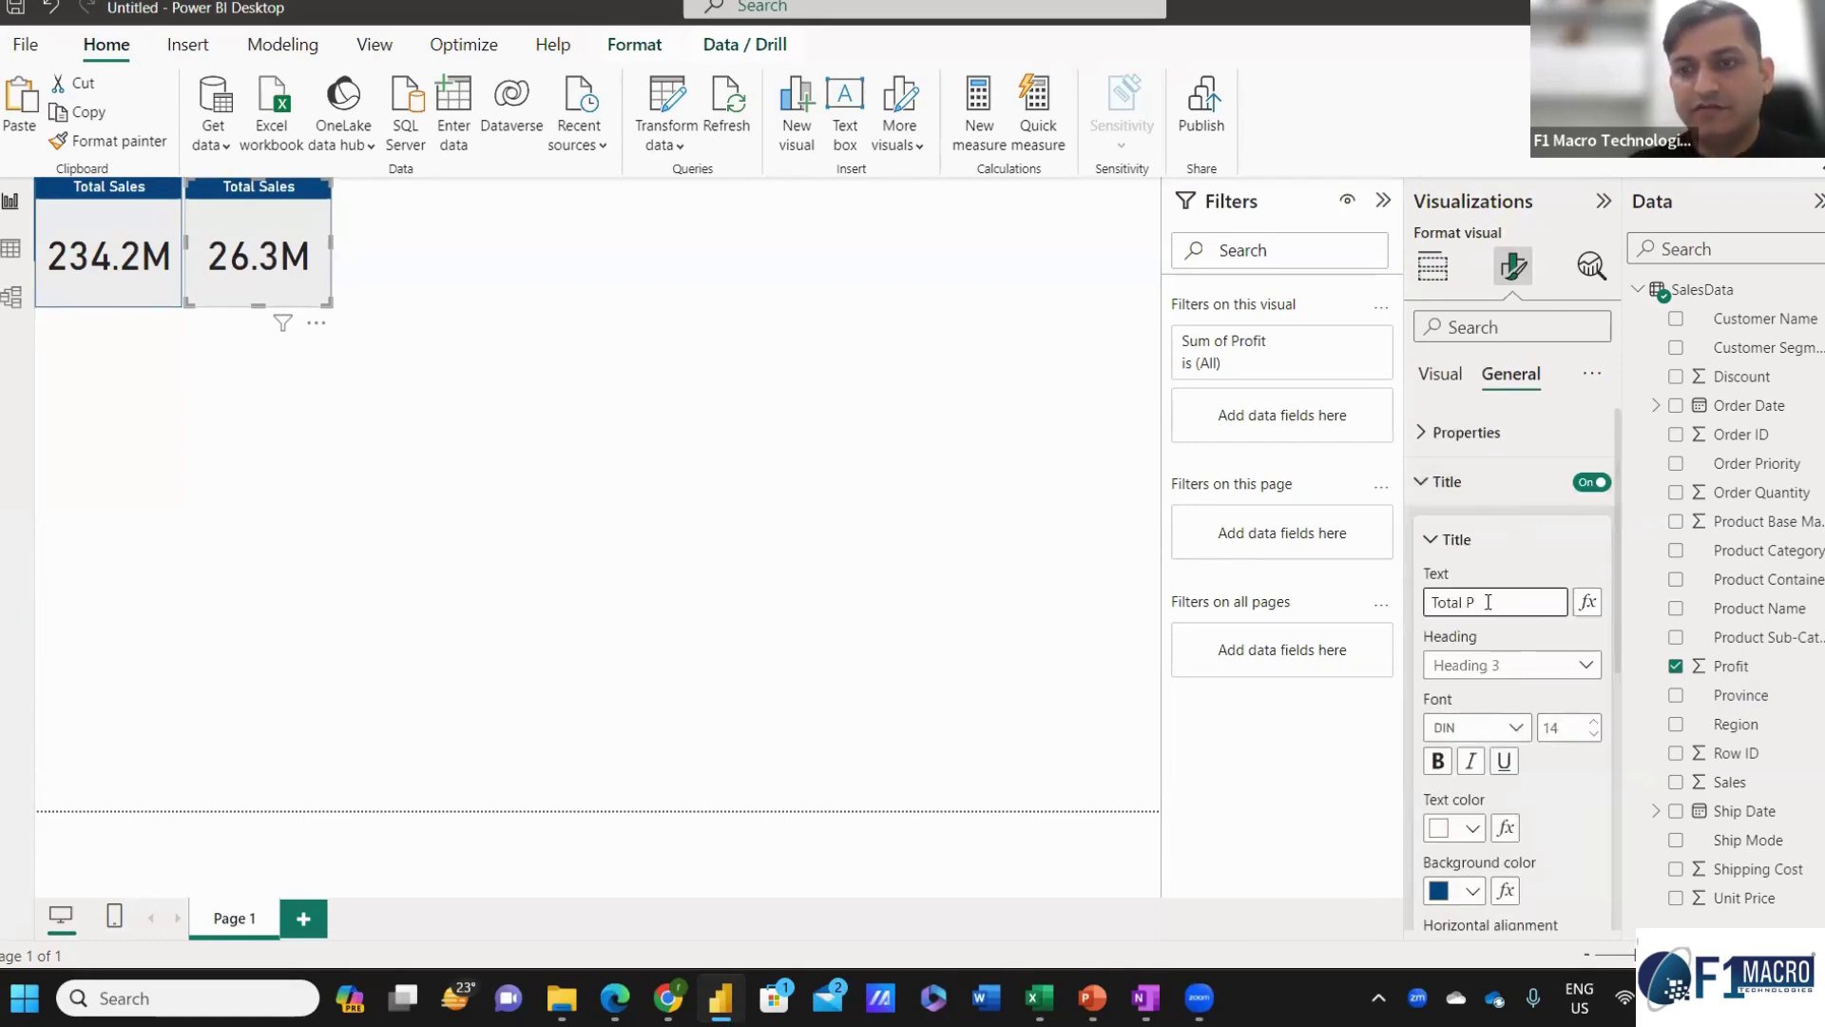
click(798, 422)
click(237, 213)
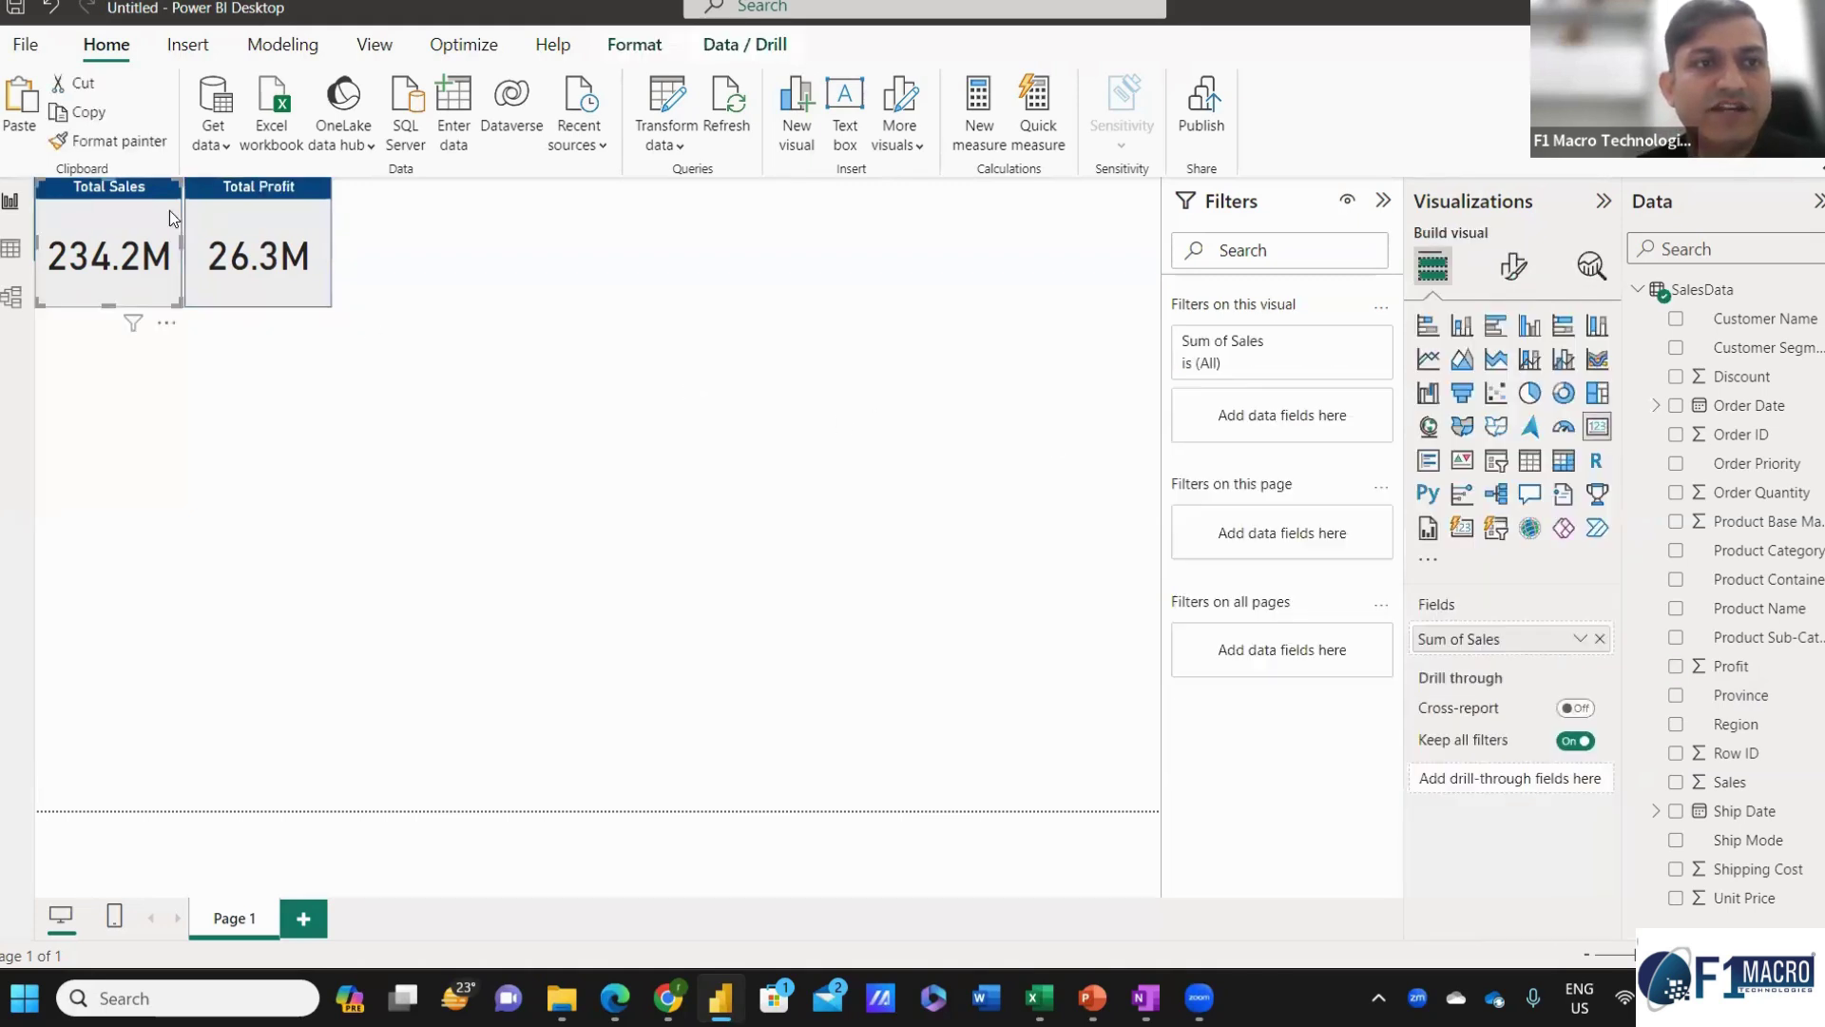
click(544, 350)
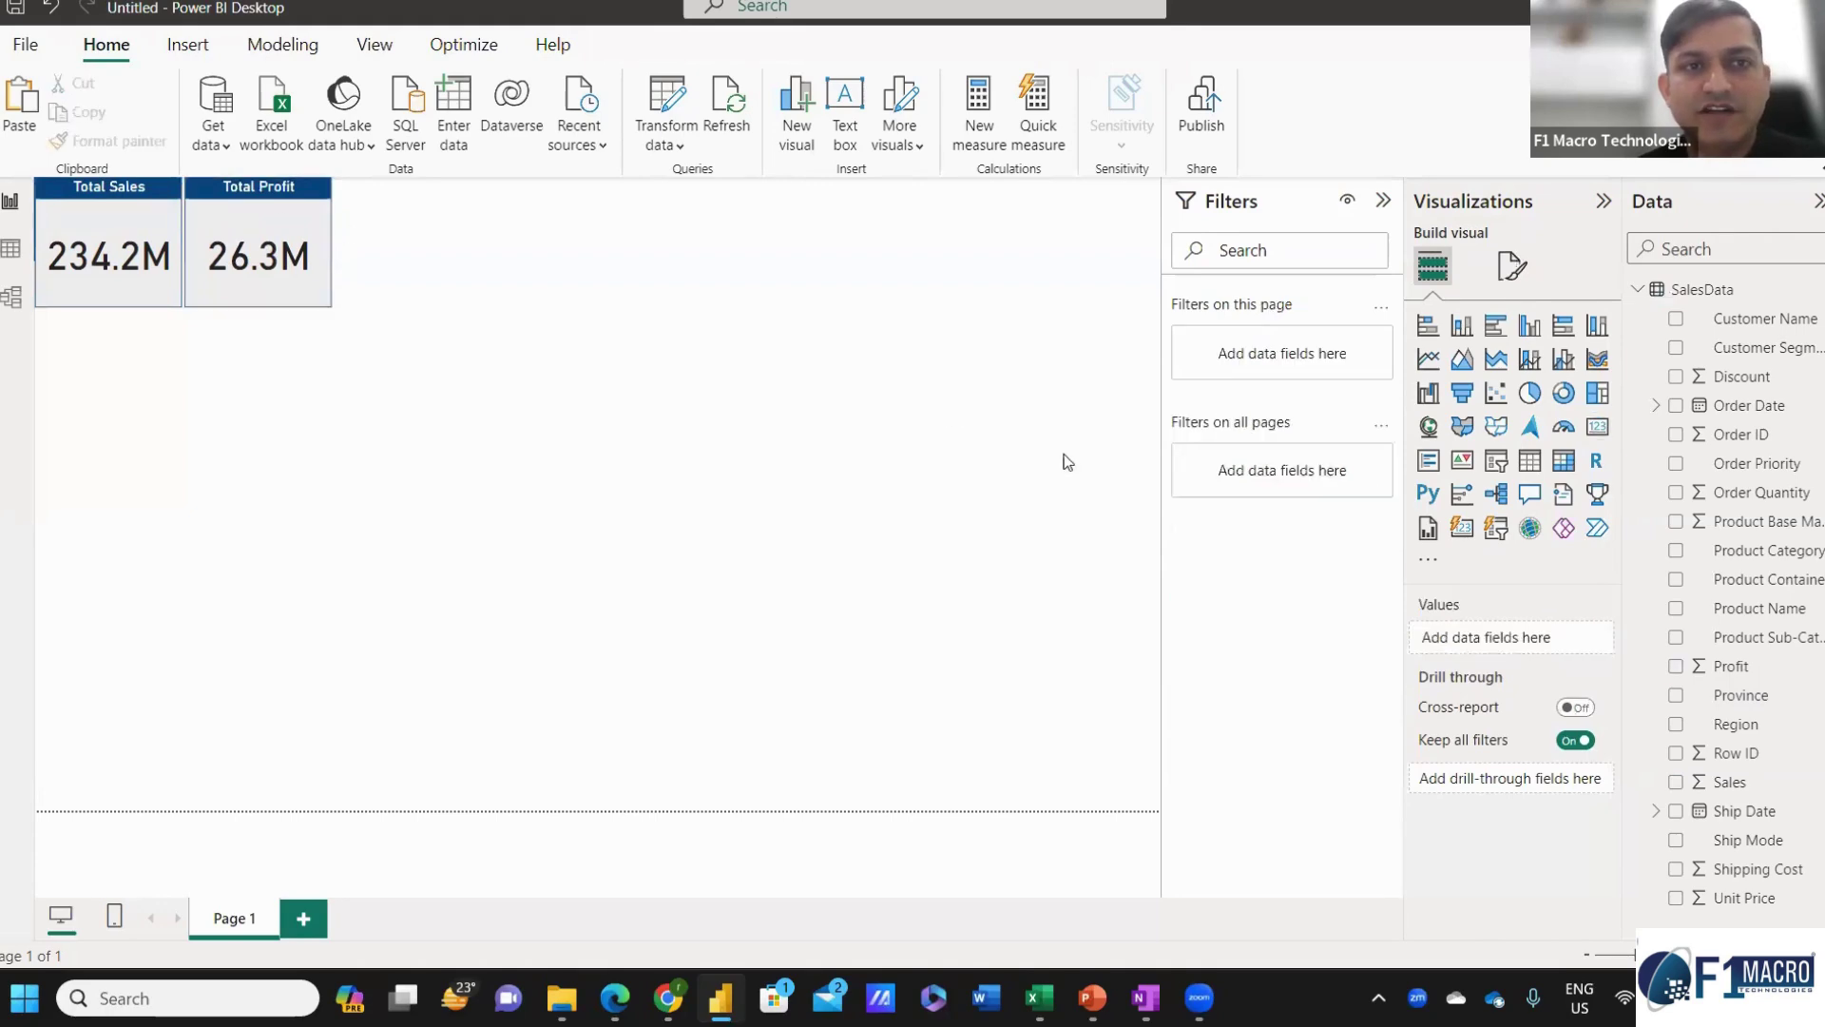
click(1755, 250)
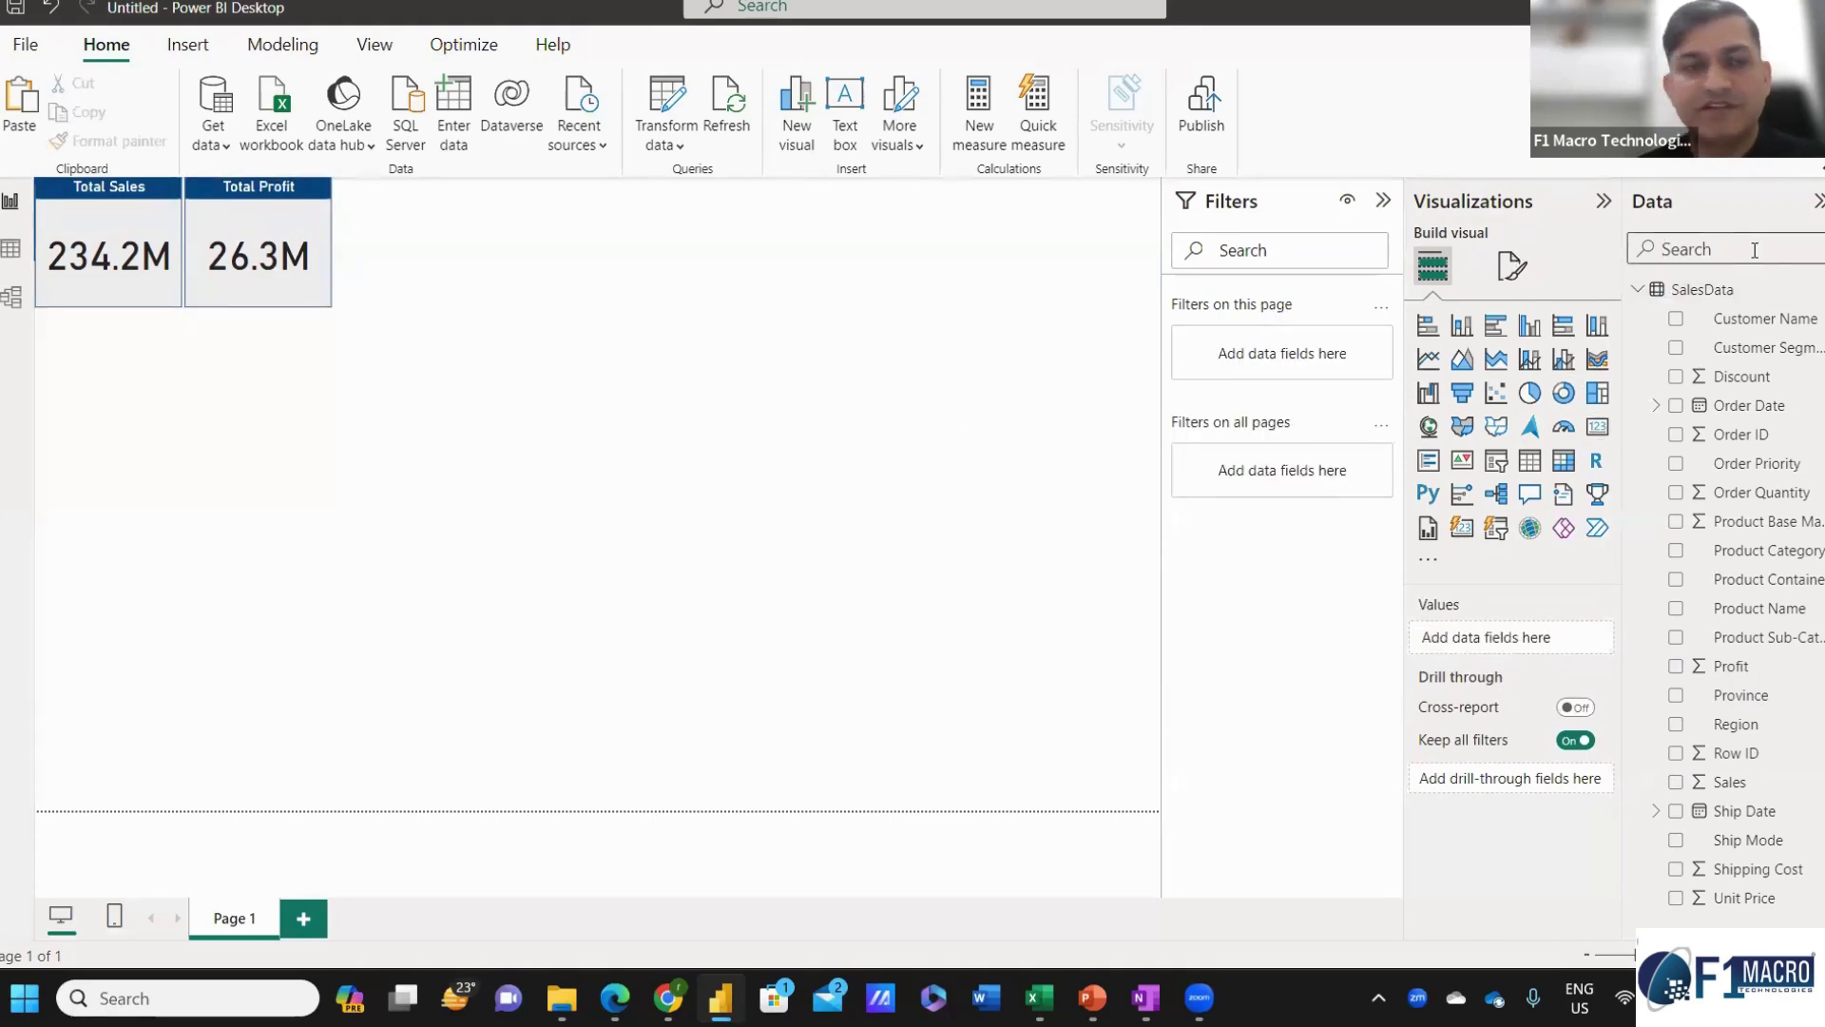
Switch to Excel, create a blank workbook, and enter 100 in cell H7 and 20 in cell I7.
mouse_move(296, 233)
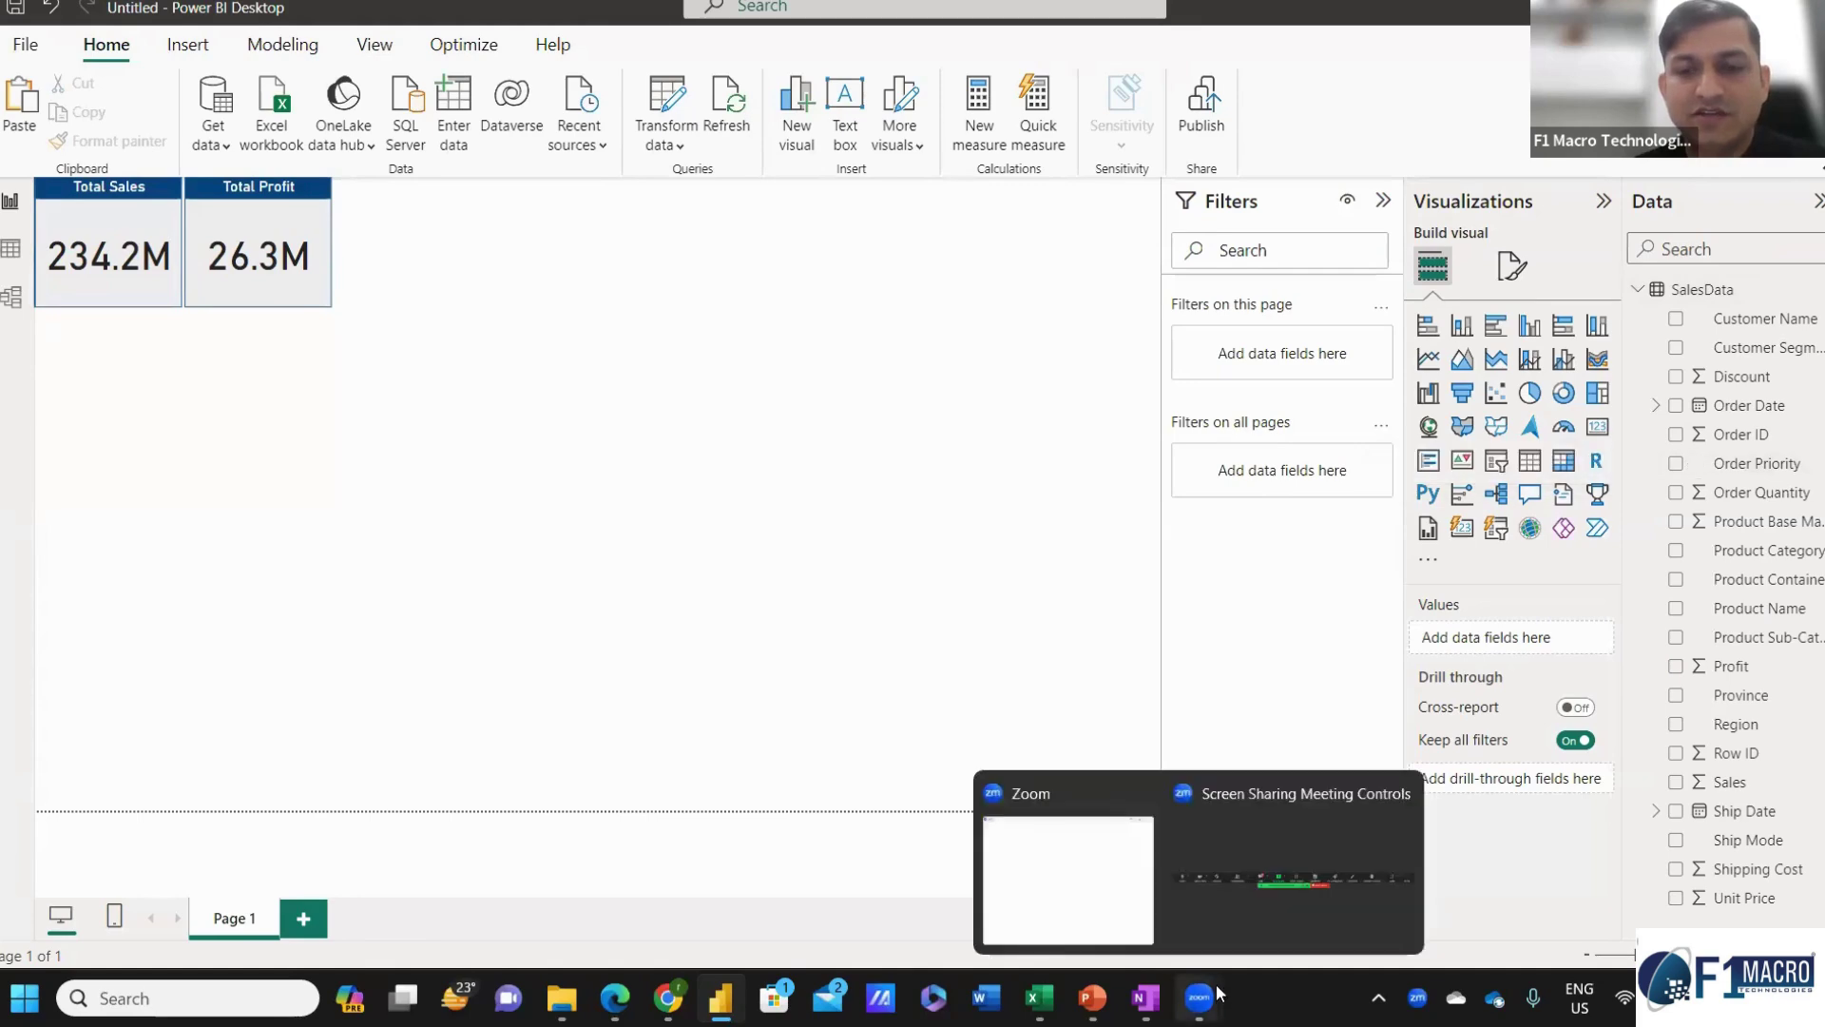
click(1039, 998)
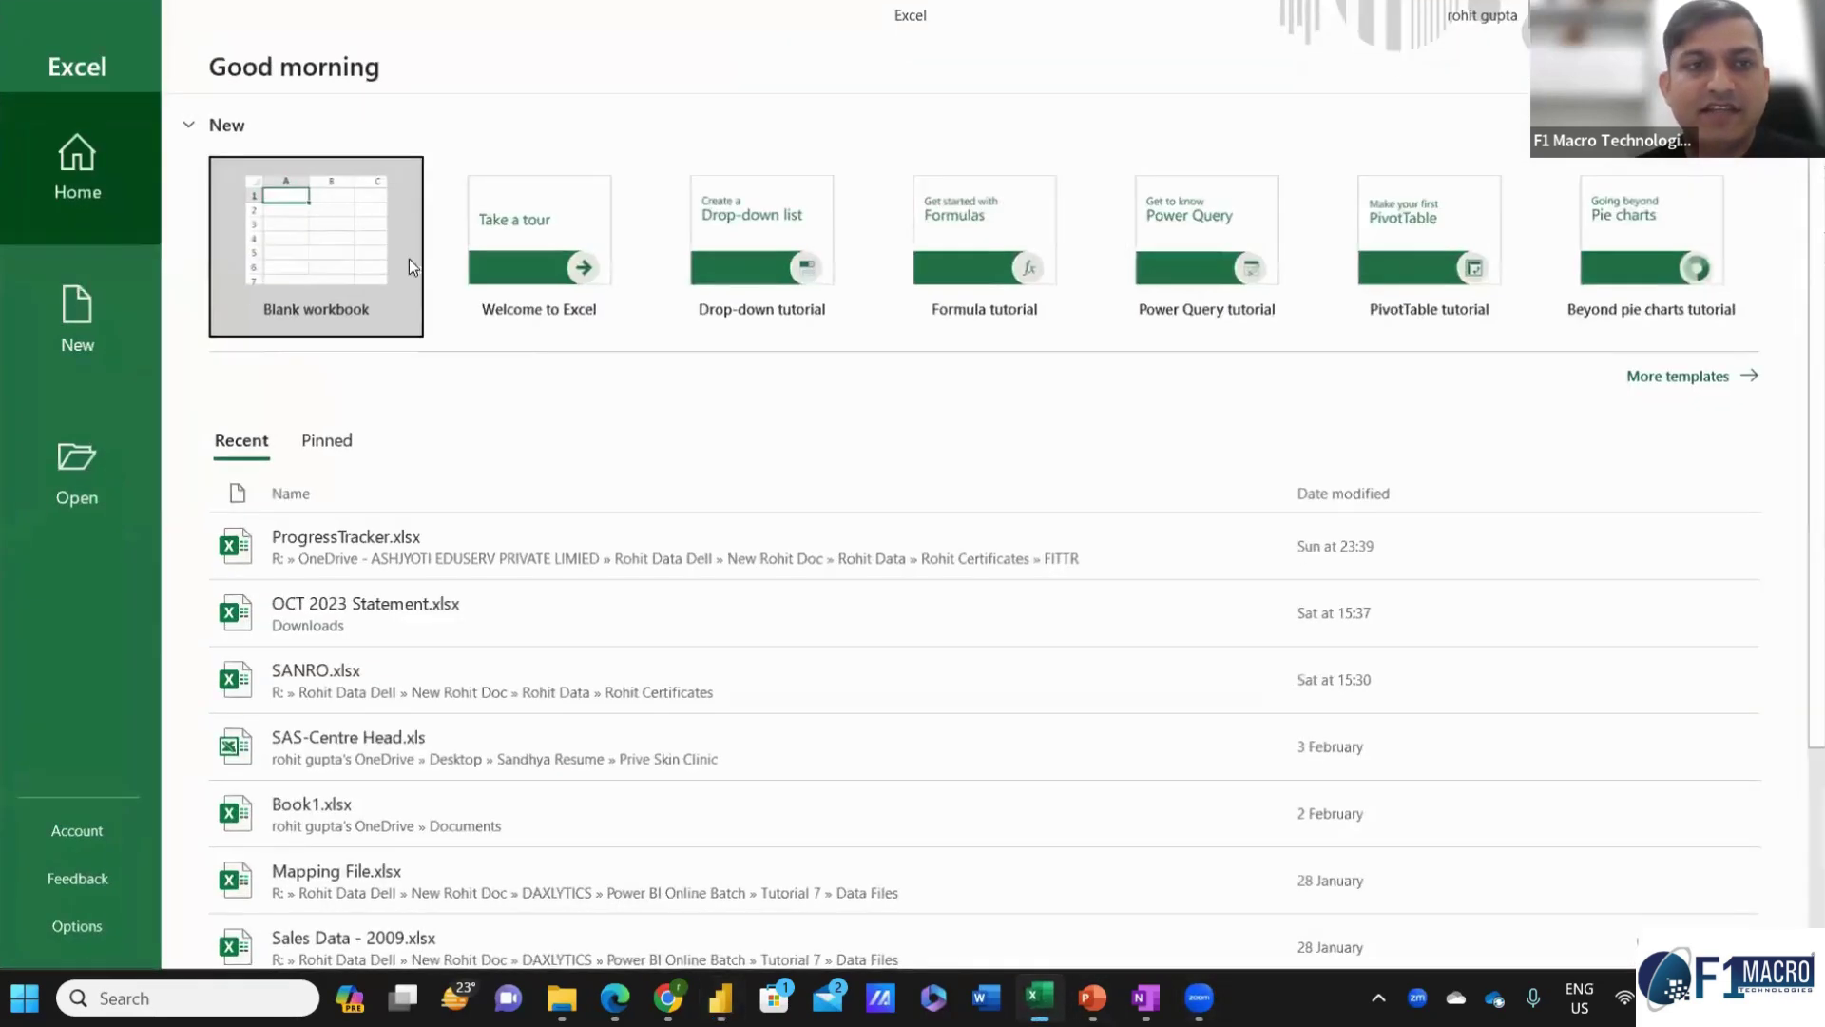
click(388, 257)
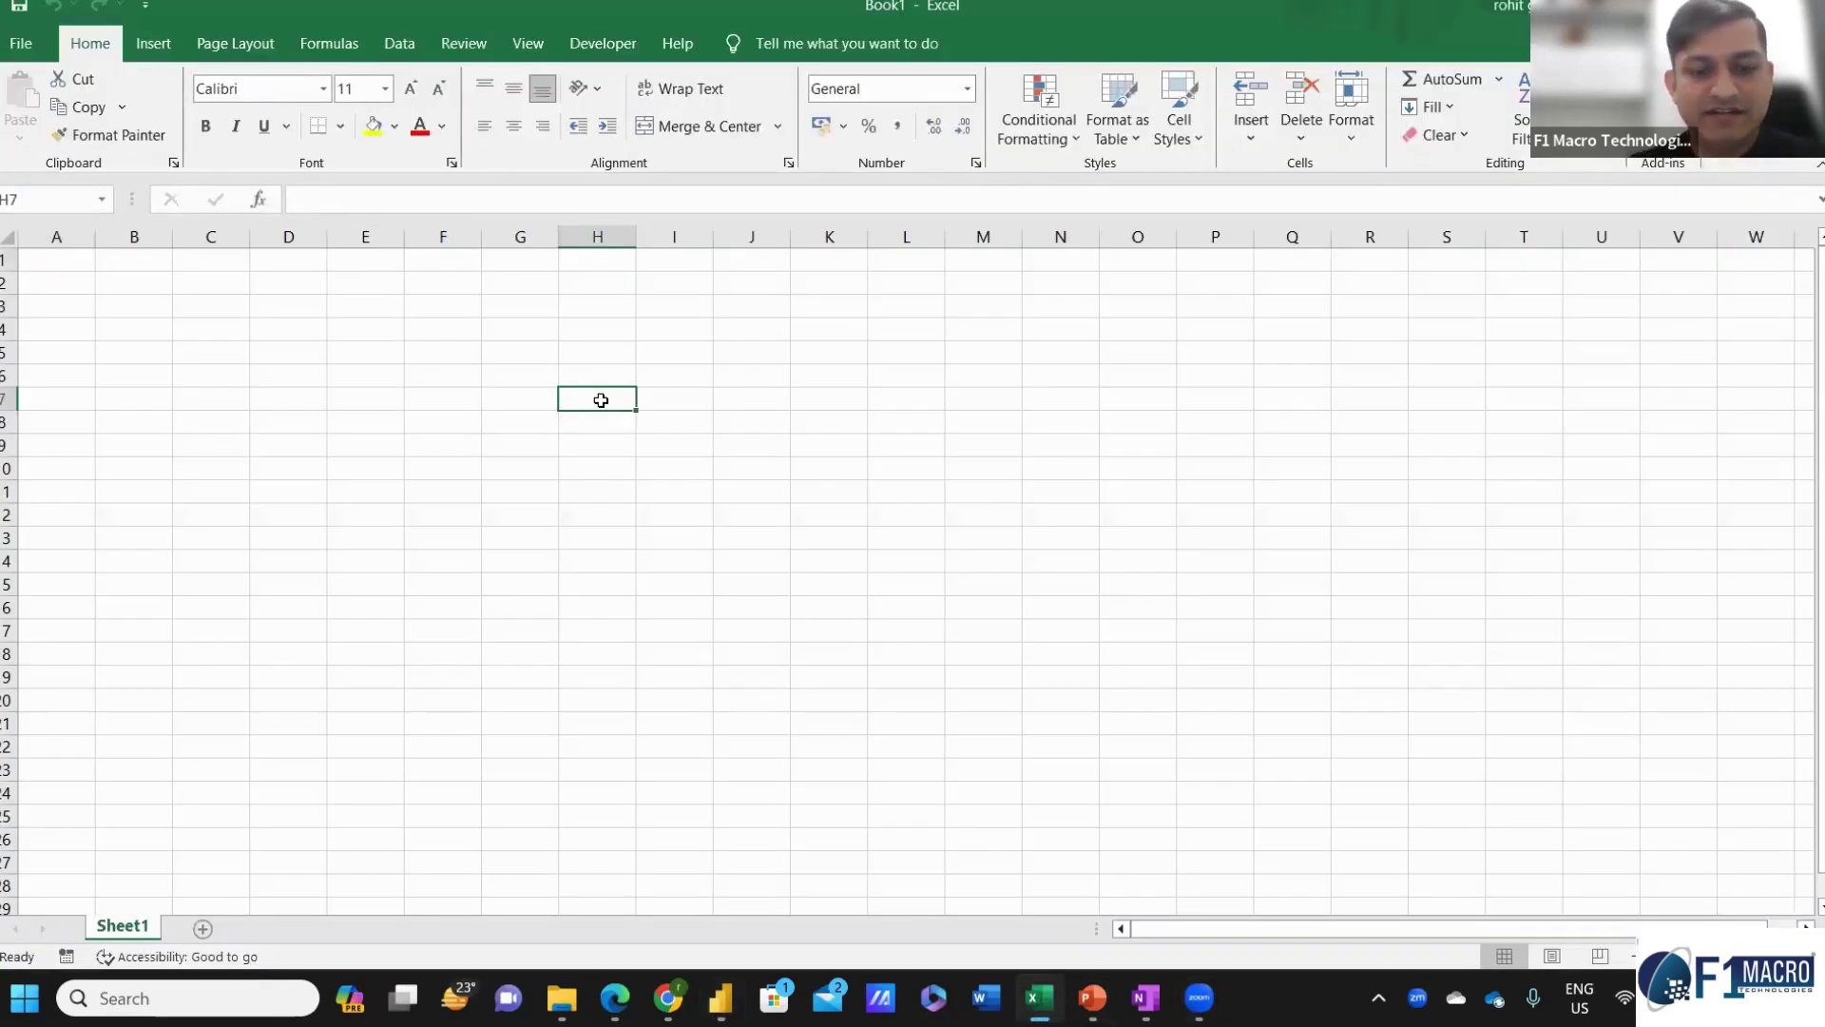
text(100)
key(Return)
key(Up)
key(Up)
key(Right)
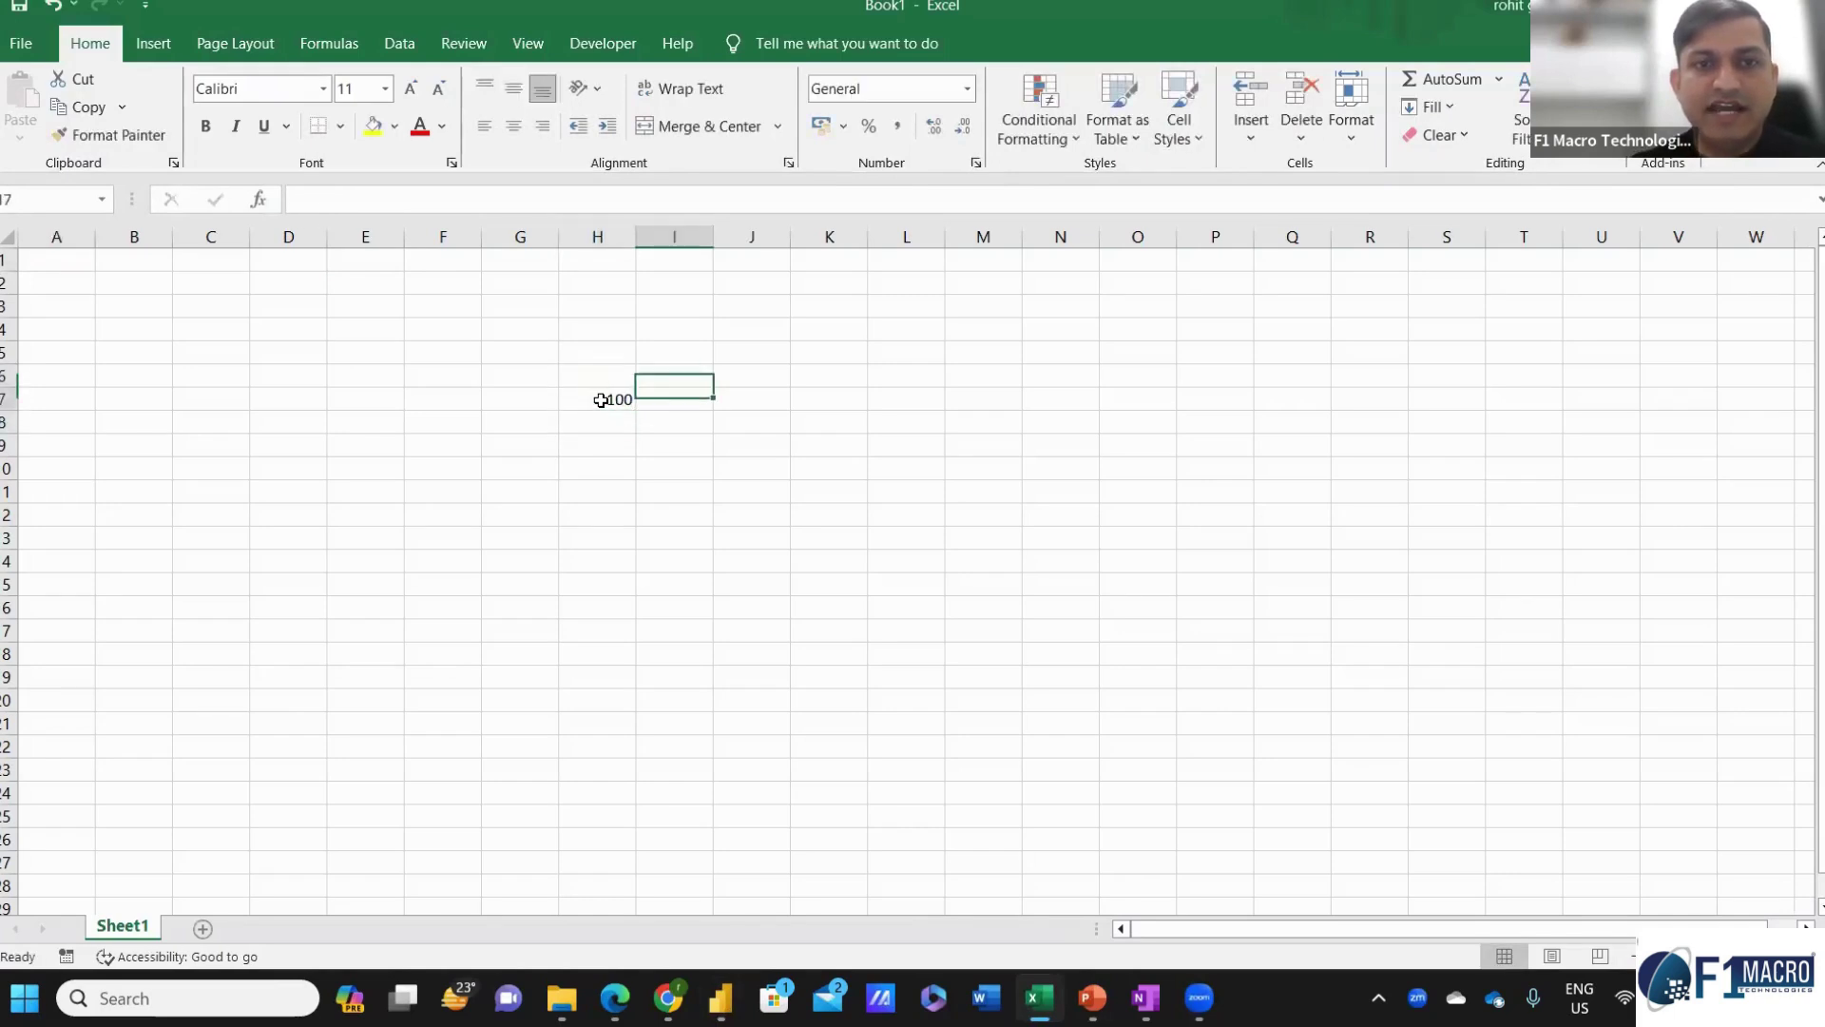
text(20)
key(Return)
key(Up)
key(Right)
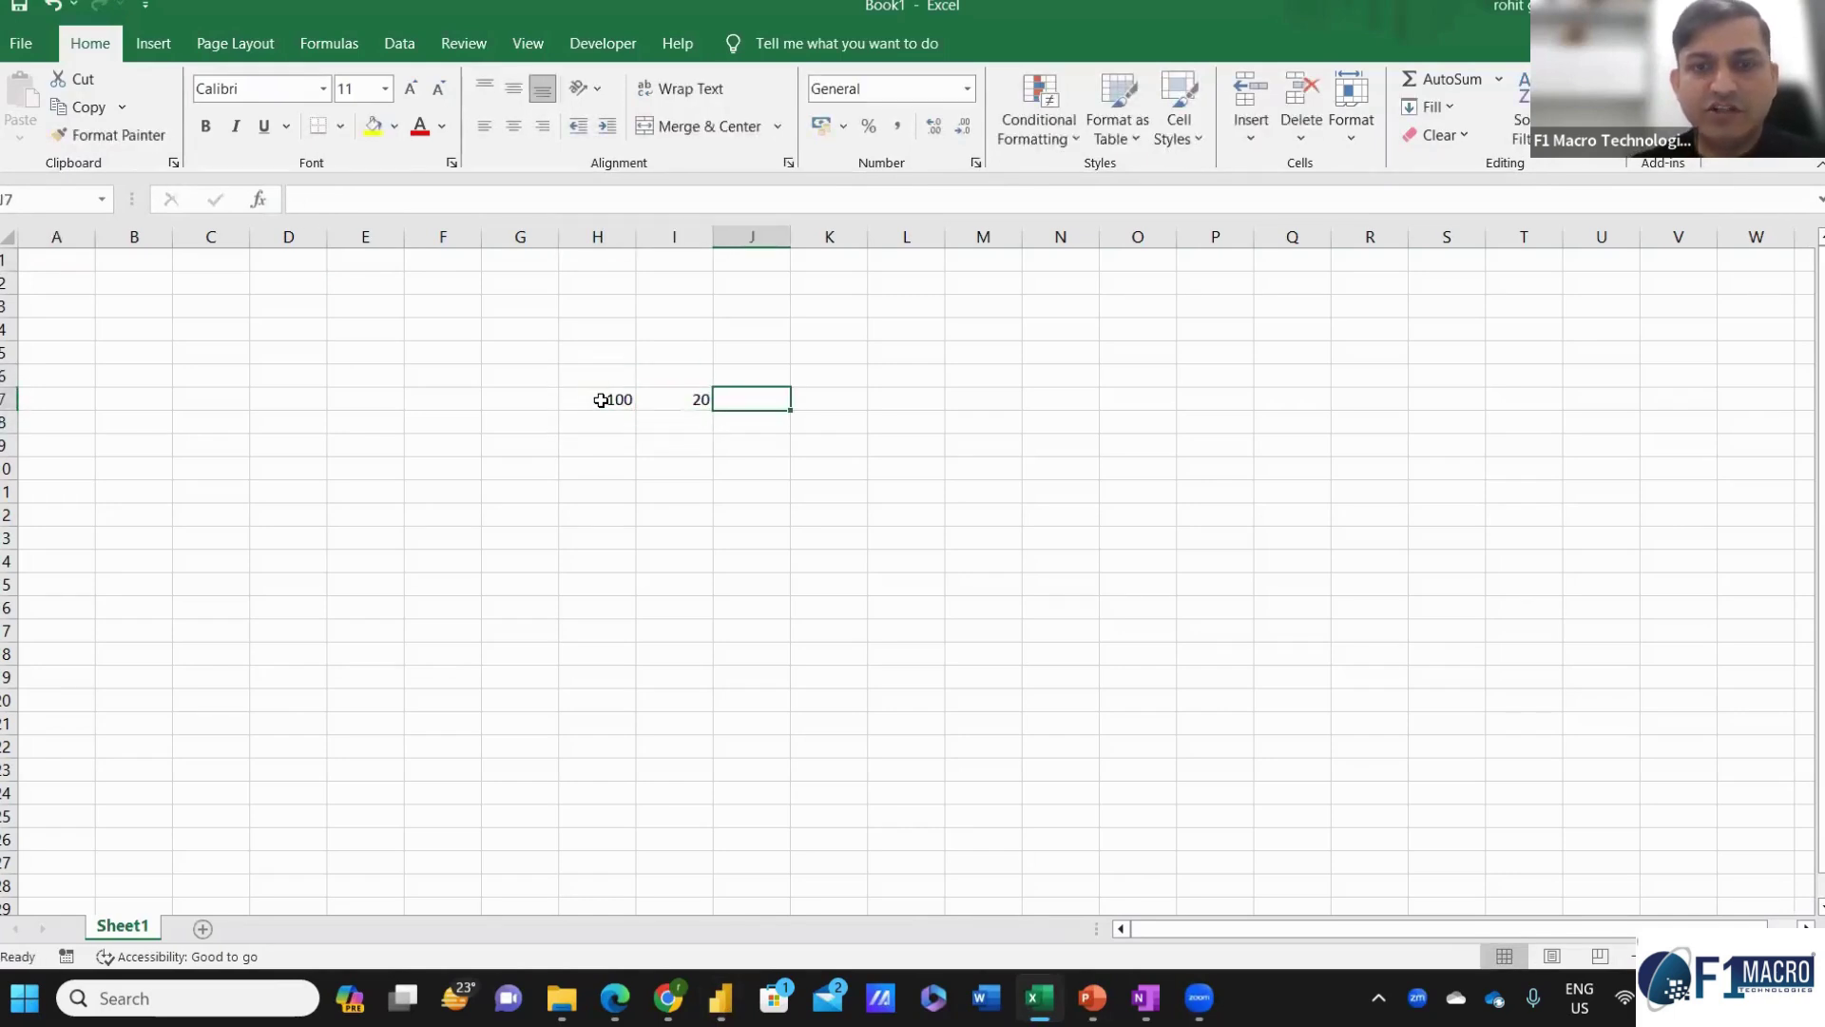
Enter the formula =I7/H7 in cell J7 and format the cell as a percentage.
text(=)
key(Left)
text(/)
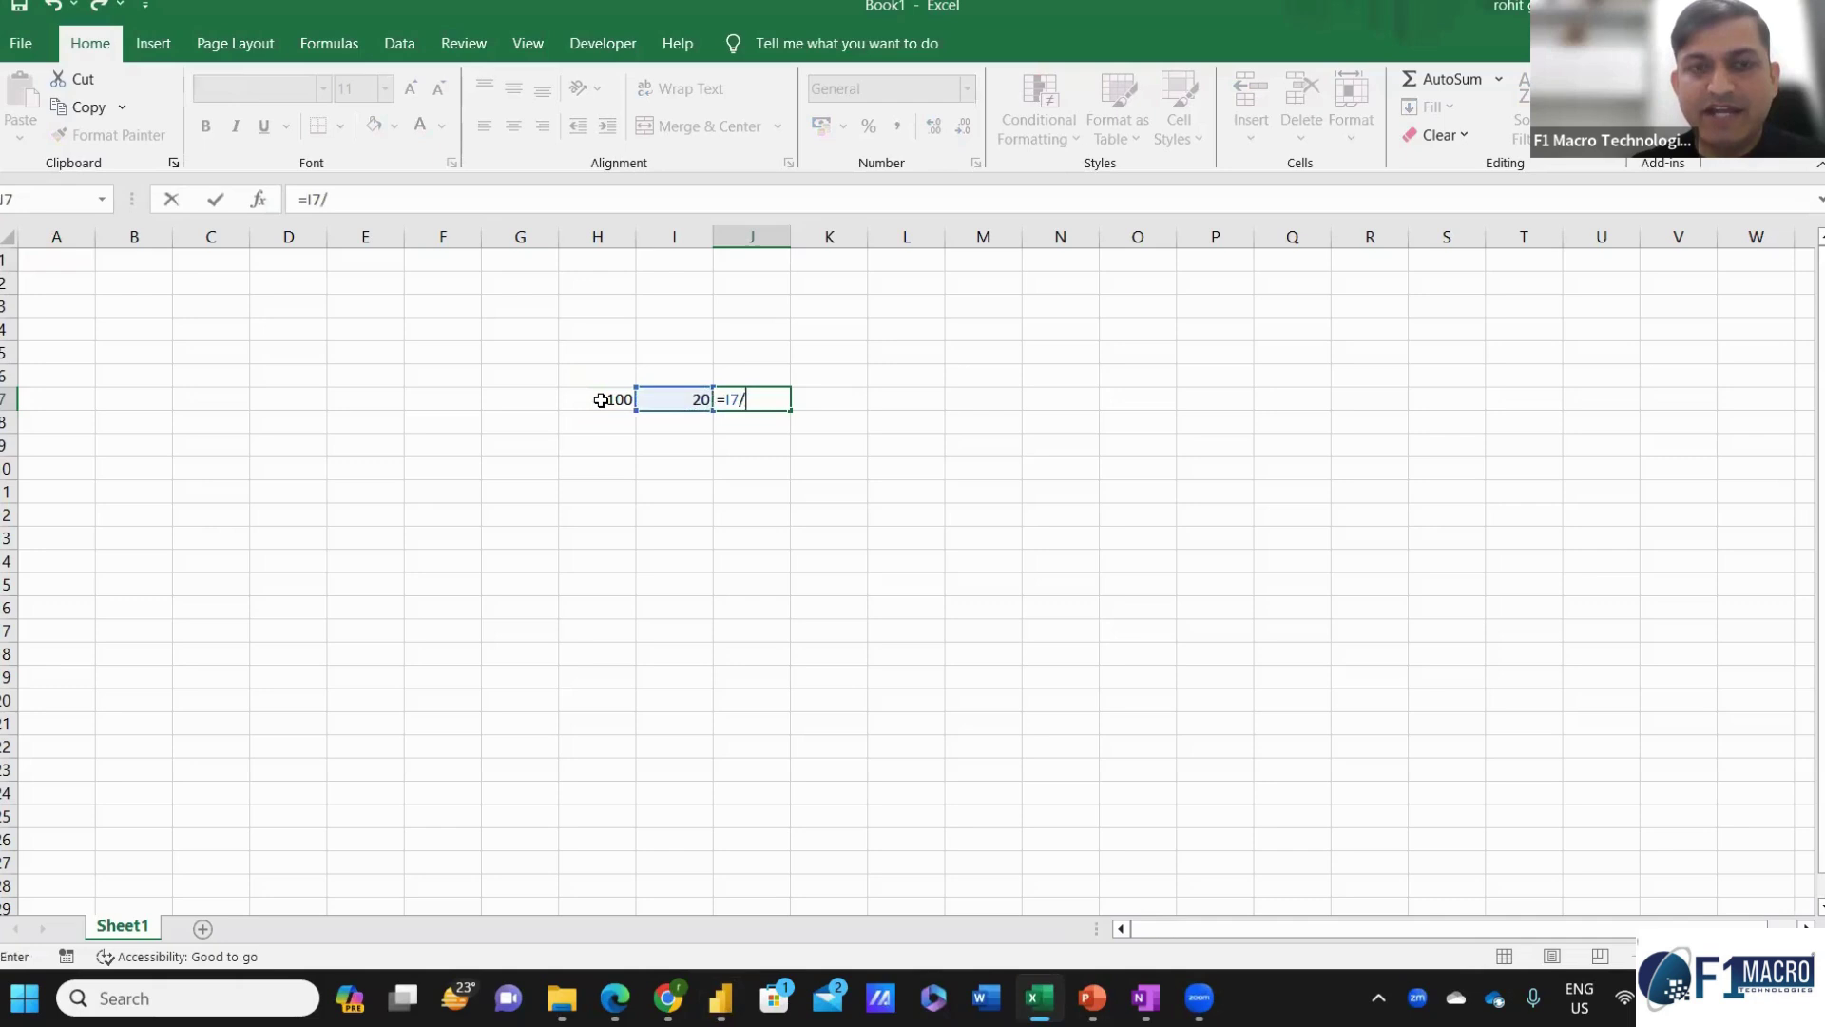
key(Left)
key(Left)
key(Return)
key(Up)
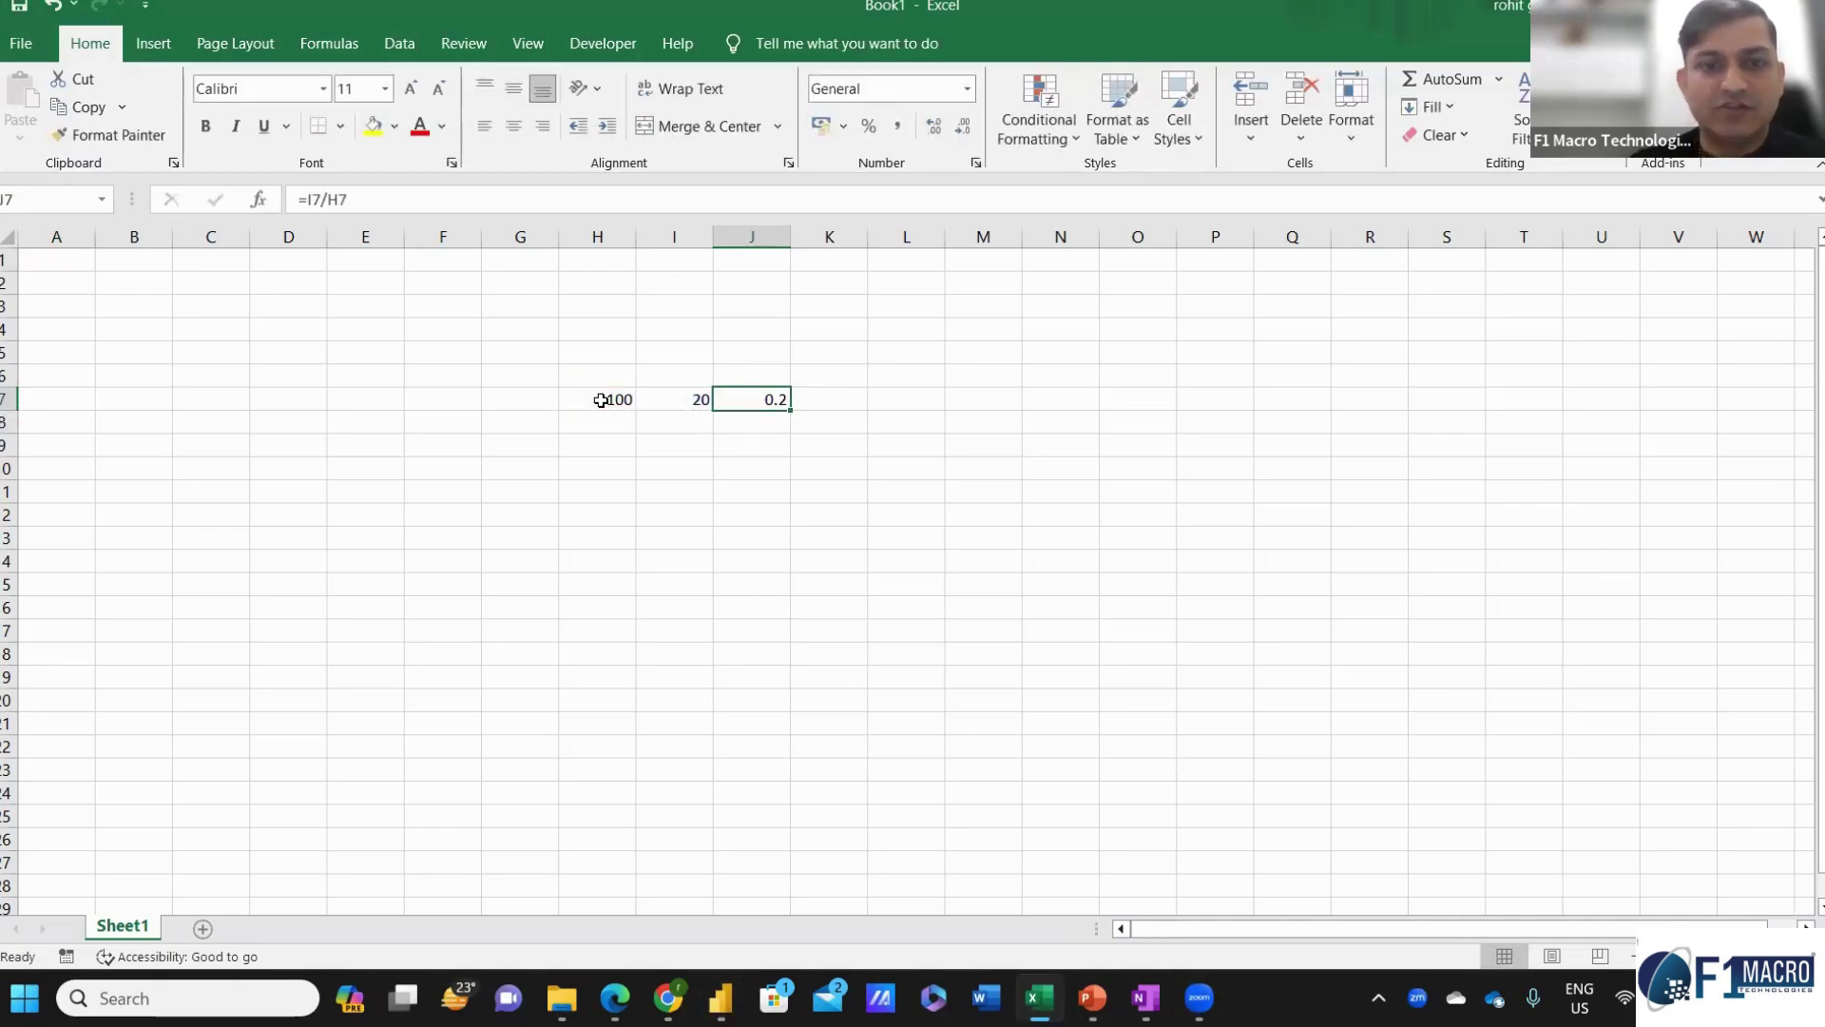
key(ctrl+shift+5)
key(F2)
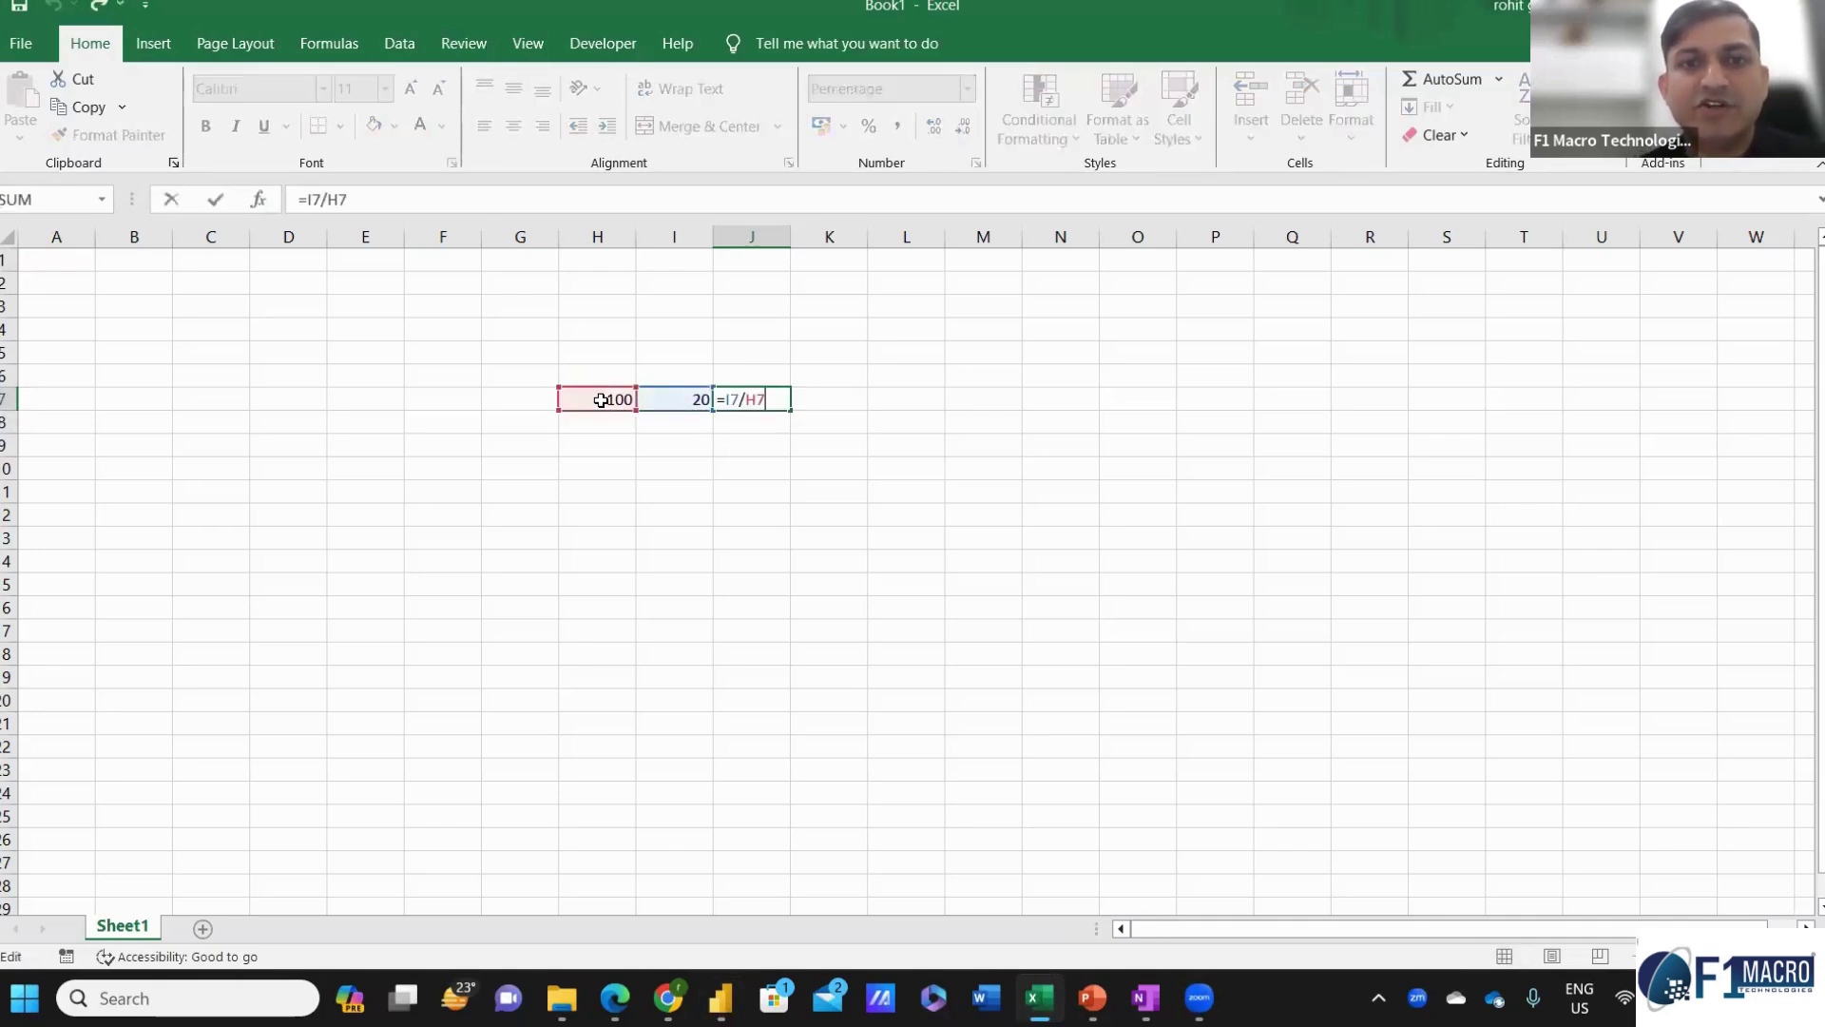
key(Escape)
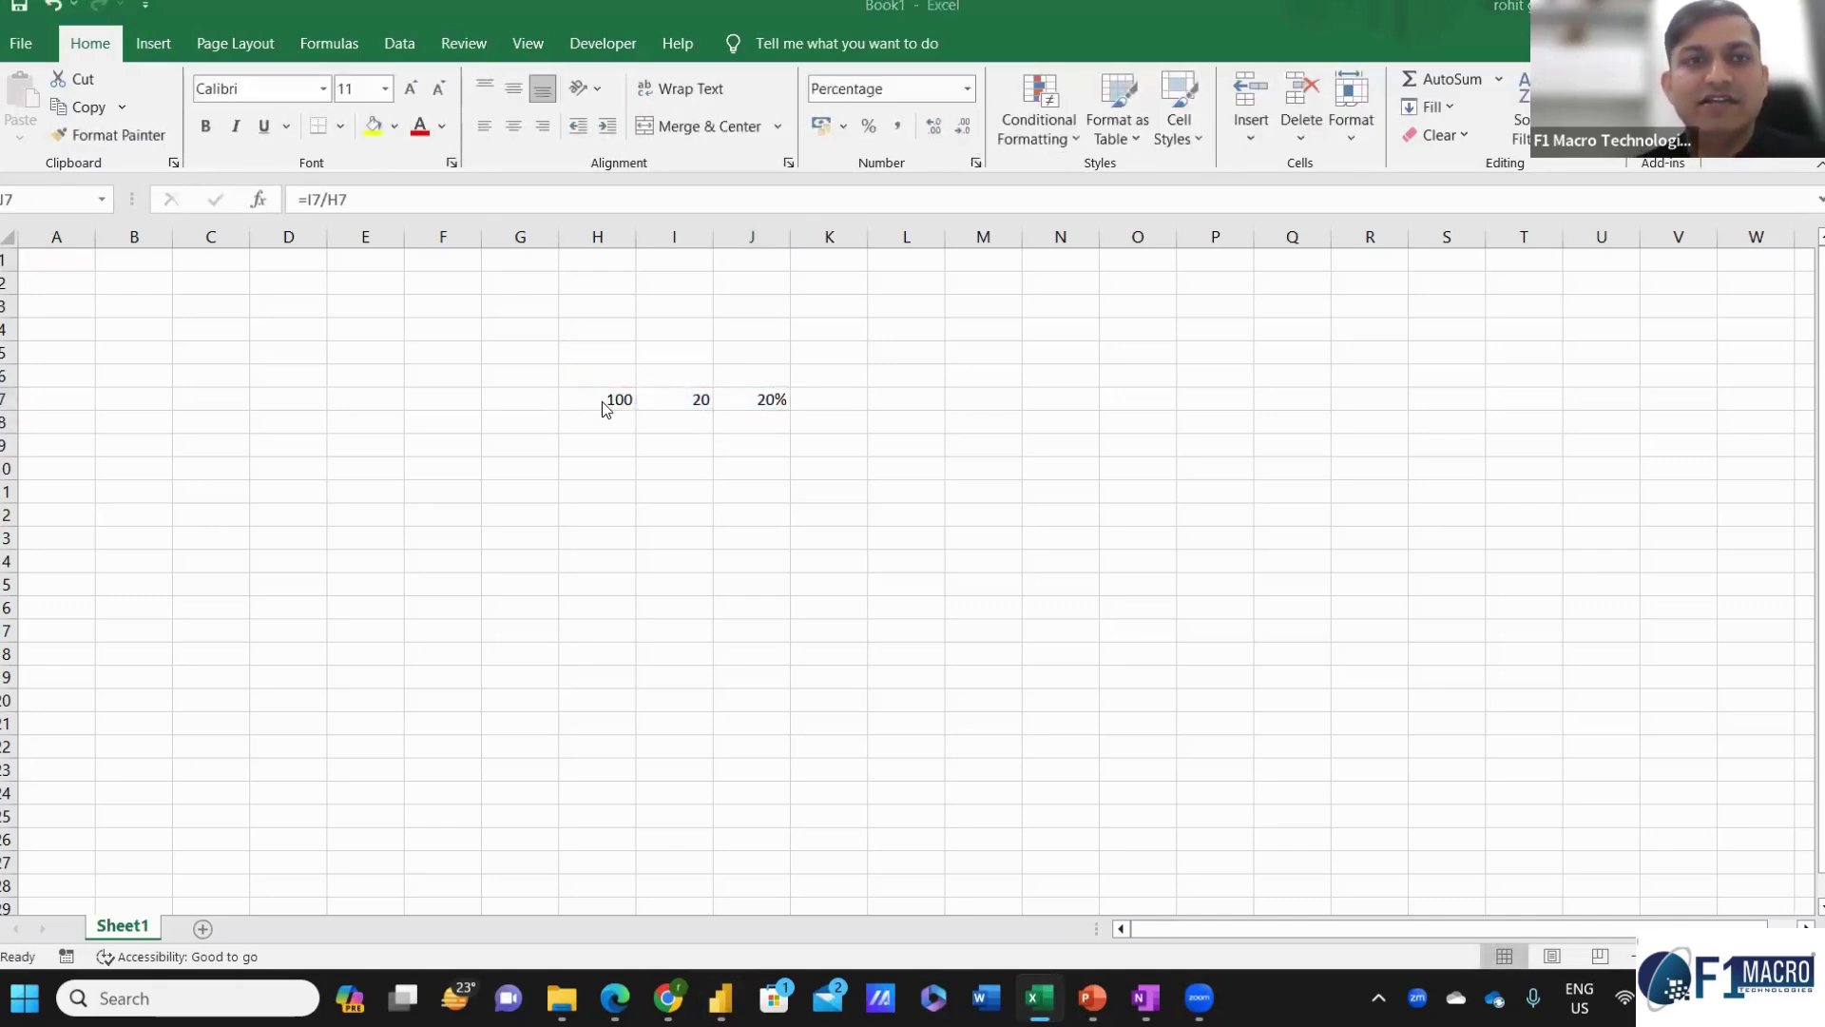
Switch back to Power BI Desktop and create a new measure in the SalesData table named Profit %.
key(alt+Tab)
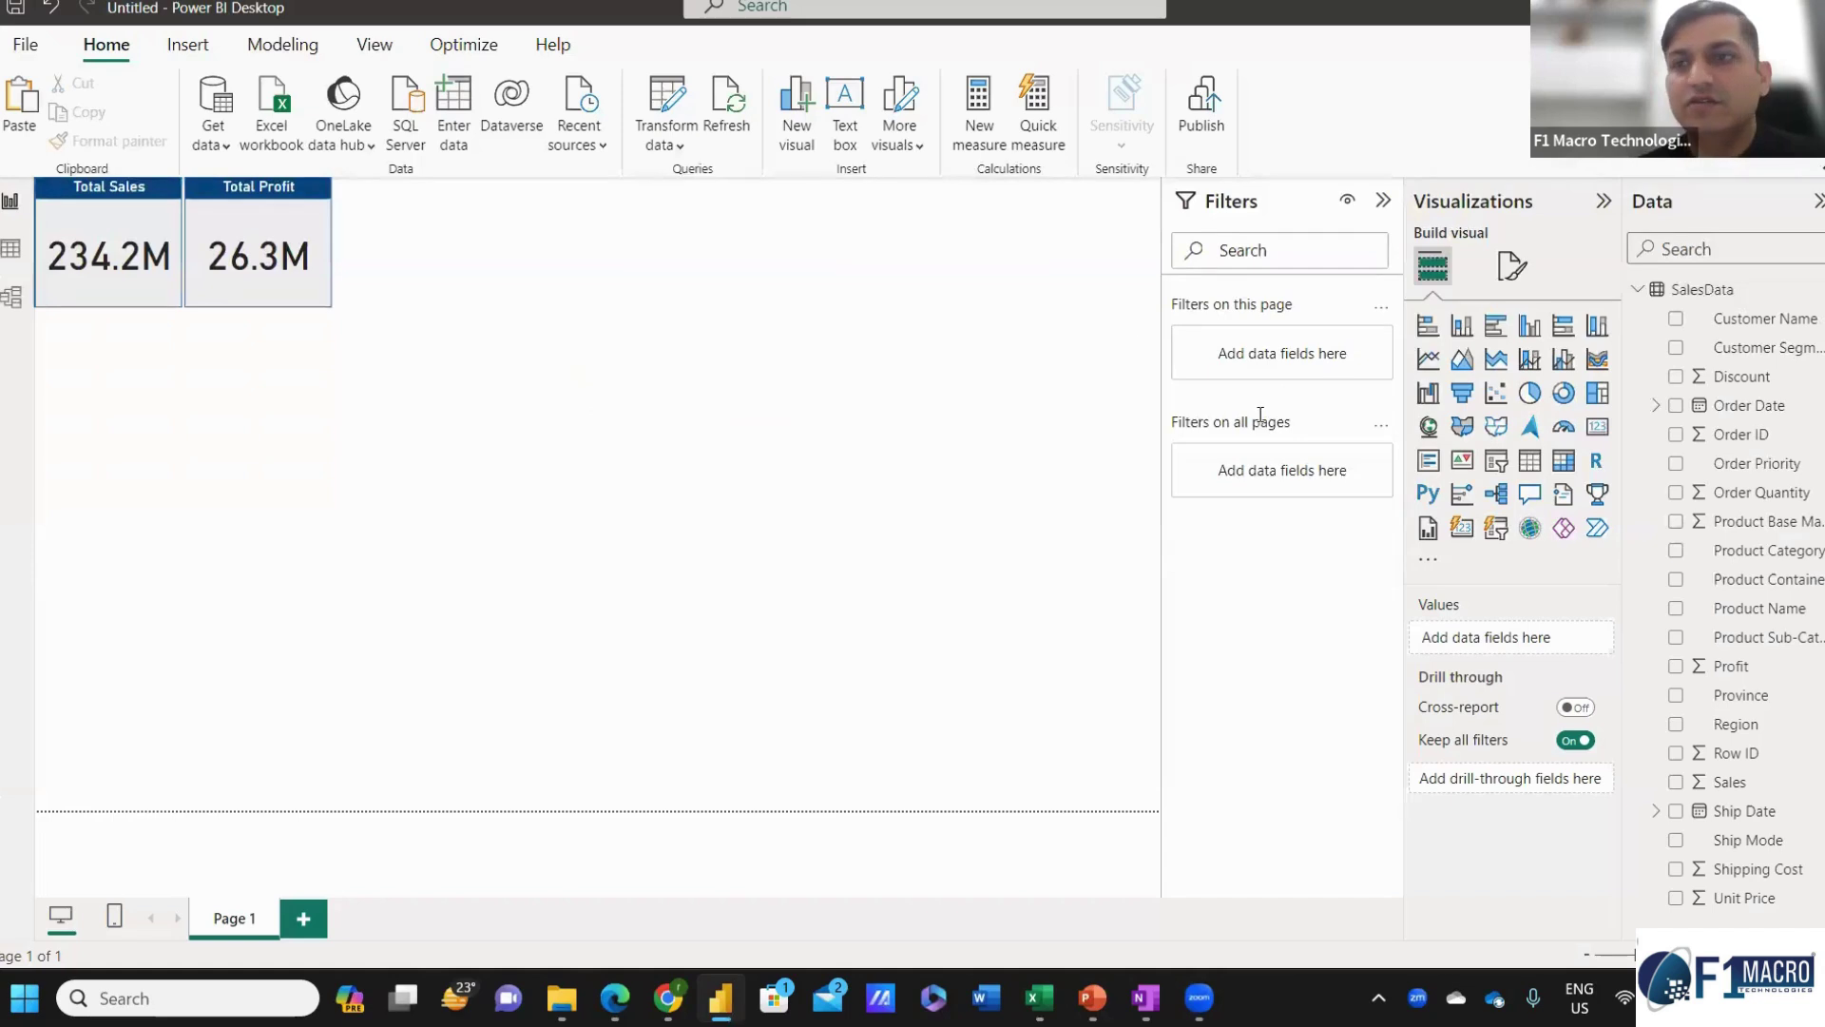
right_click(1714, 357)
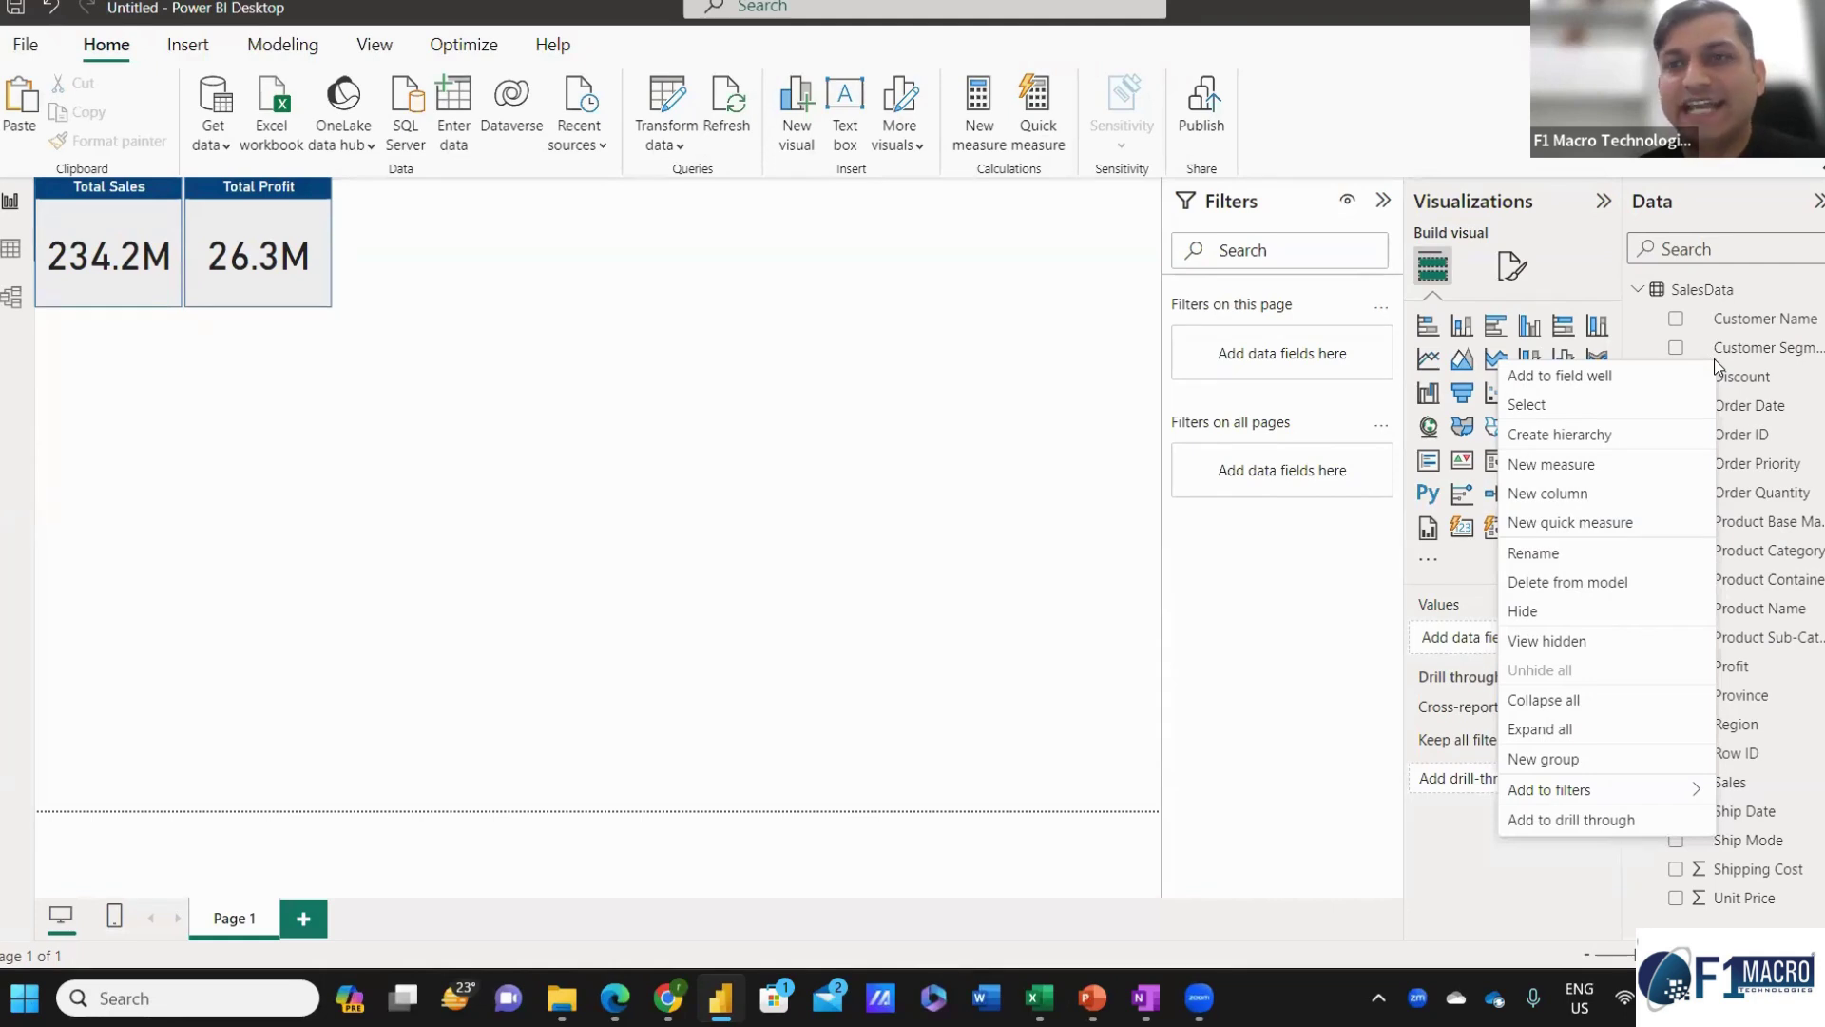
click(1596, 464)
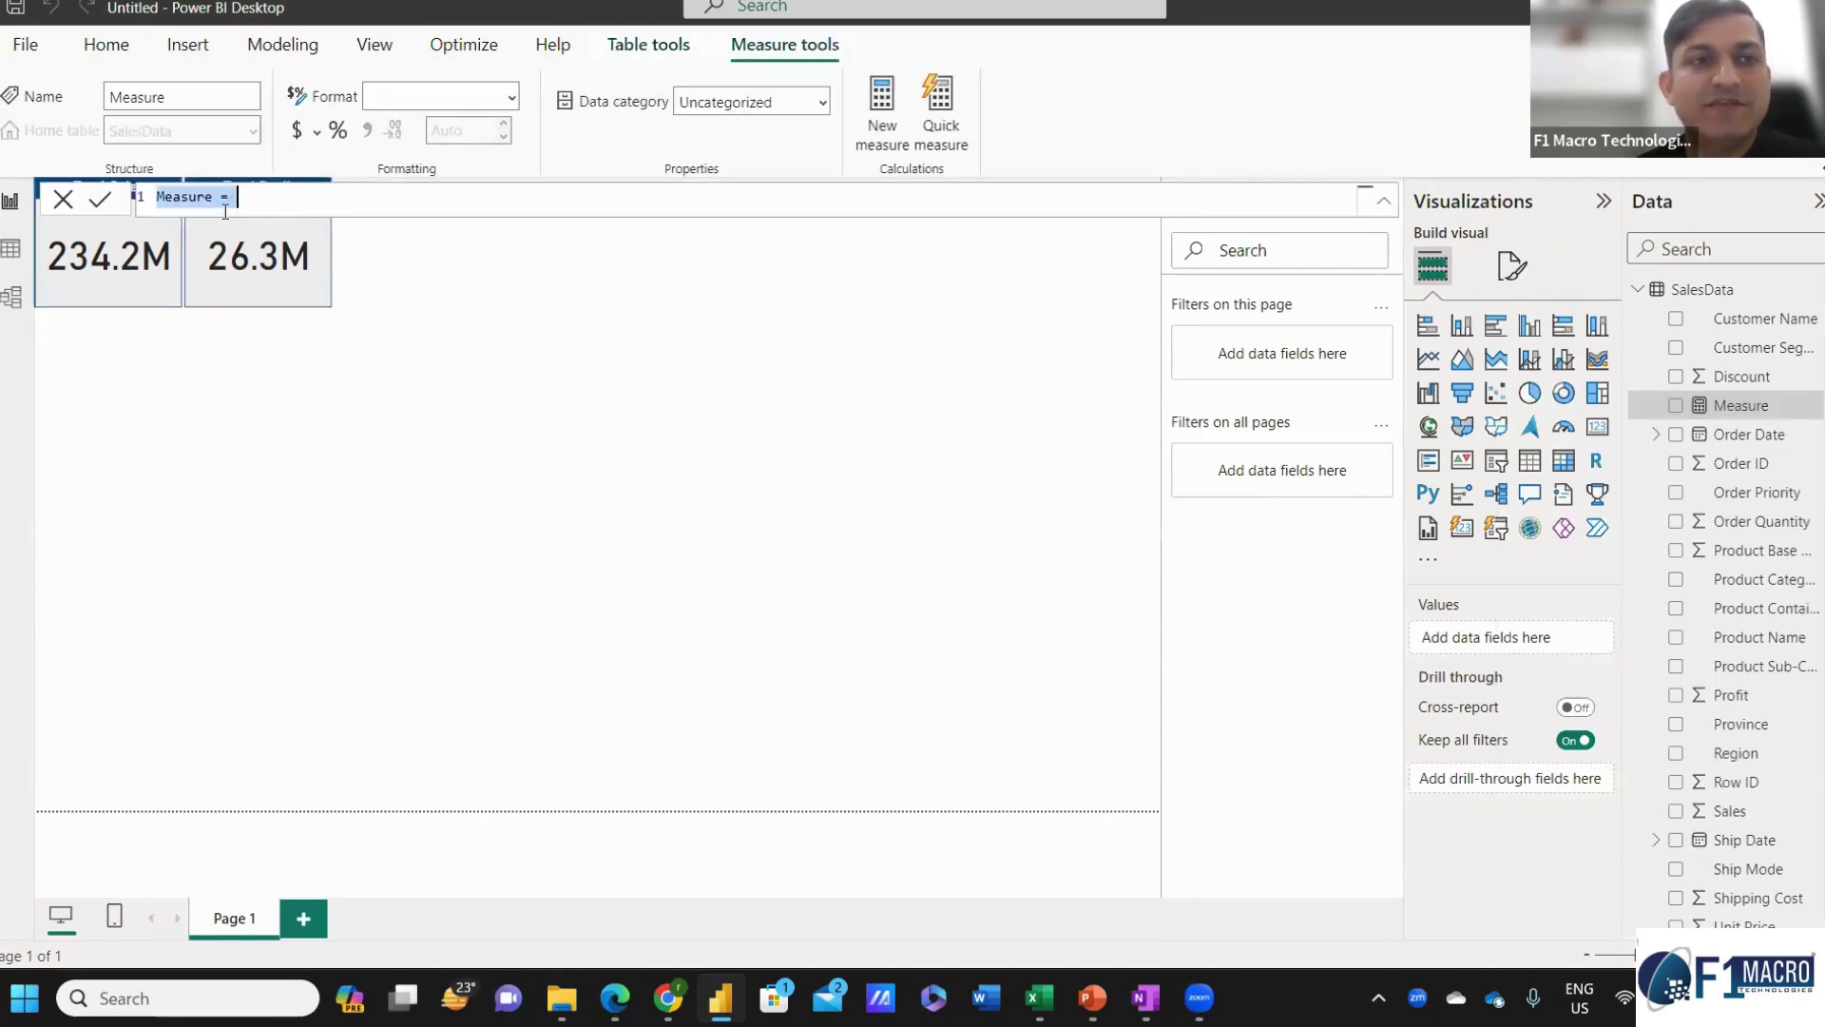
double_click(190, 200)
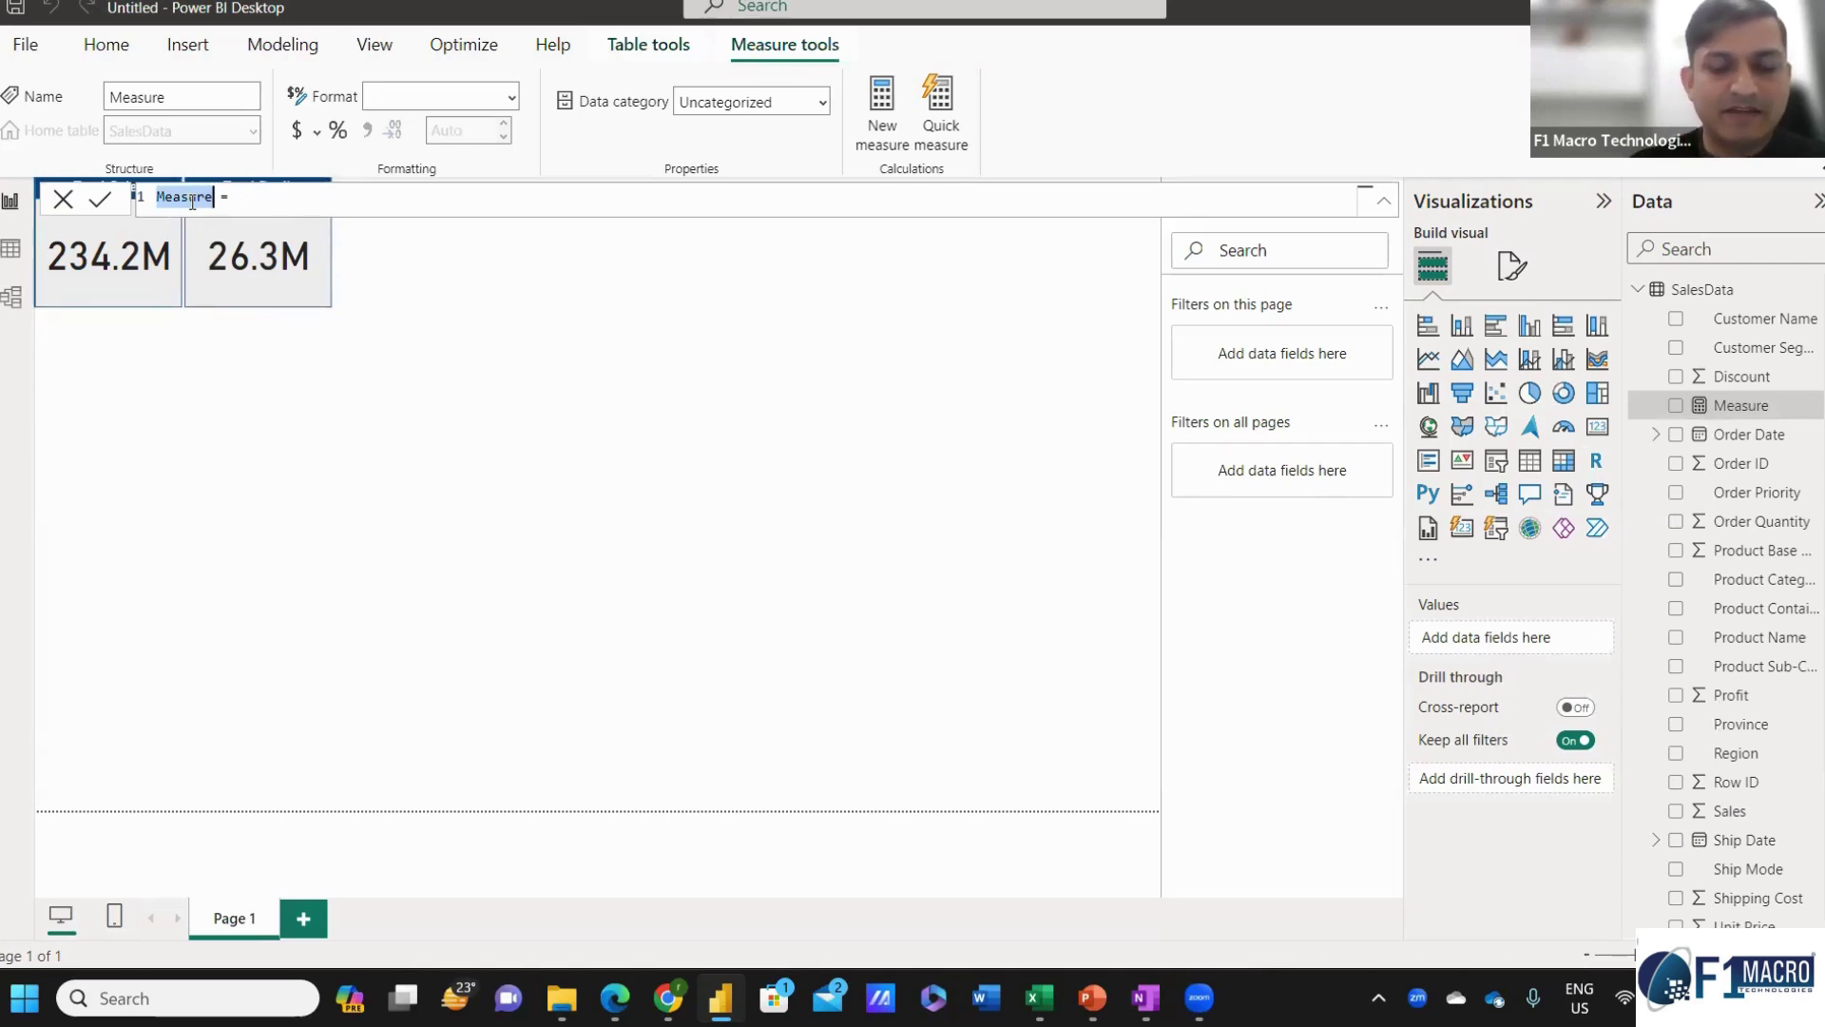
text(PR)
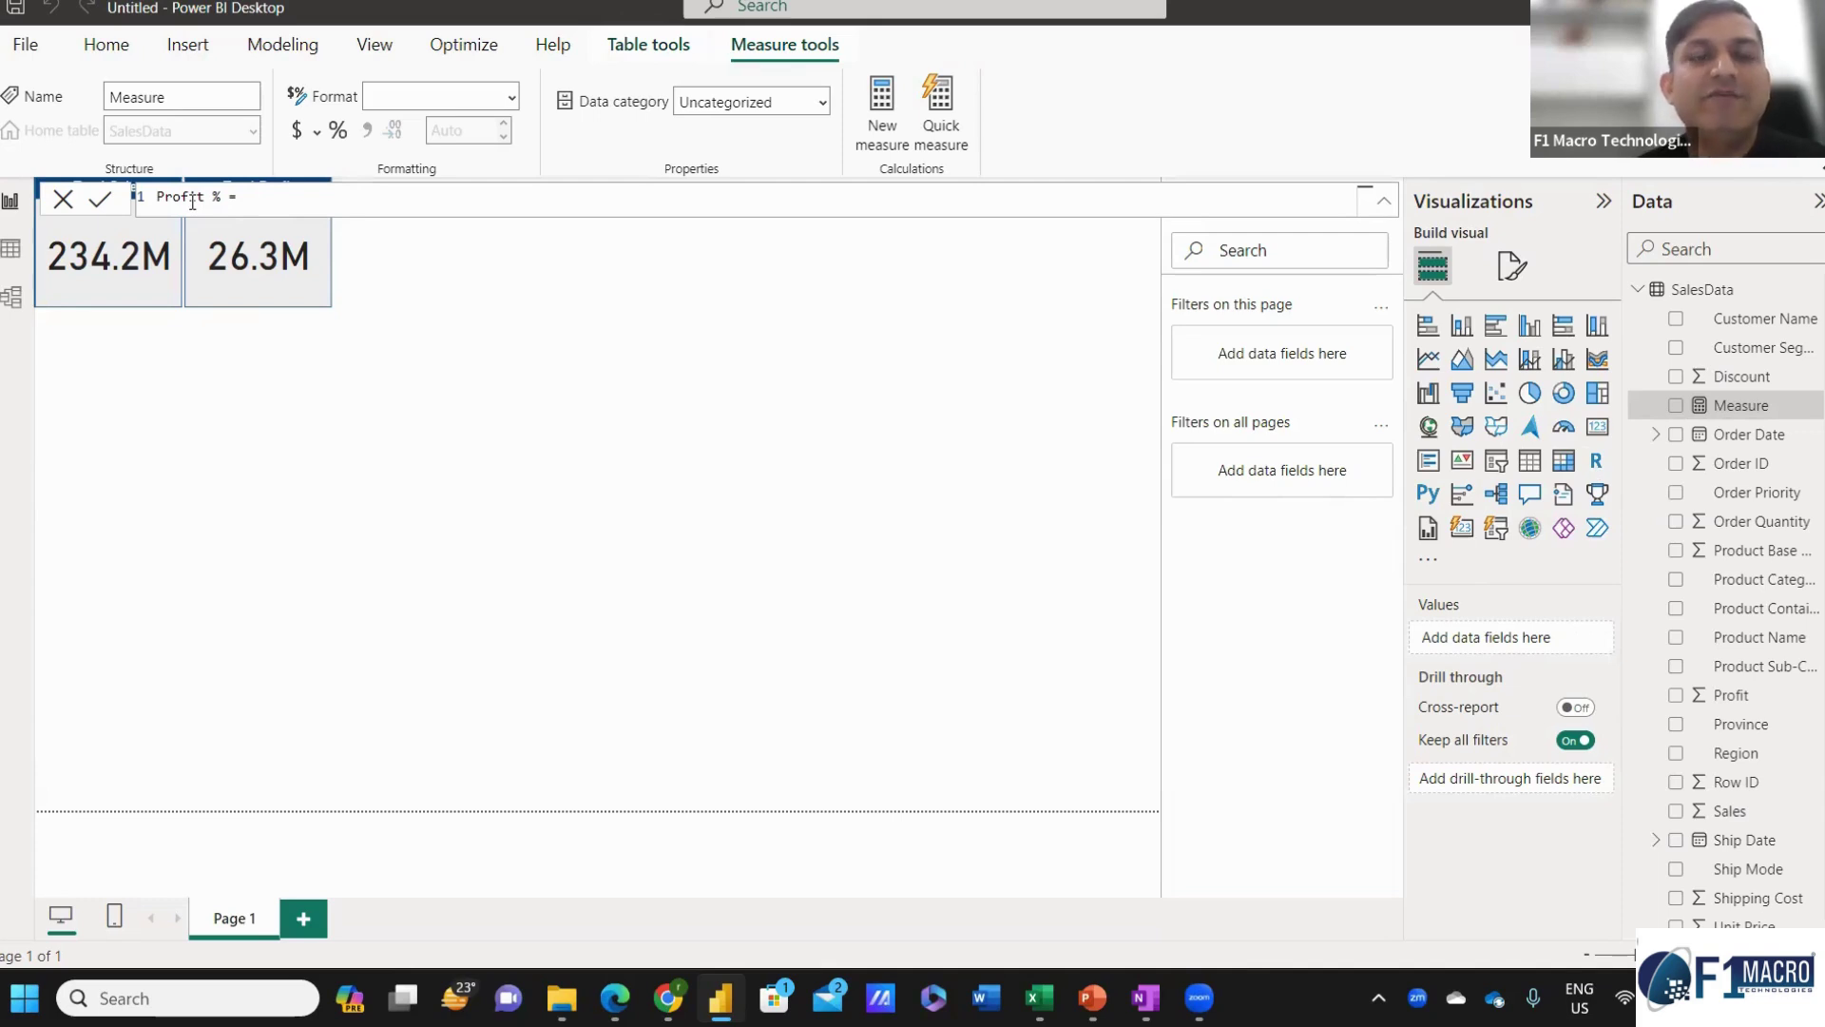
Begin the Profit % measure's formula with a SUM of the SalesData[Profit] column.
text(SUM()
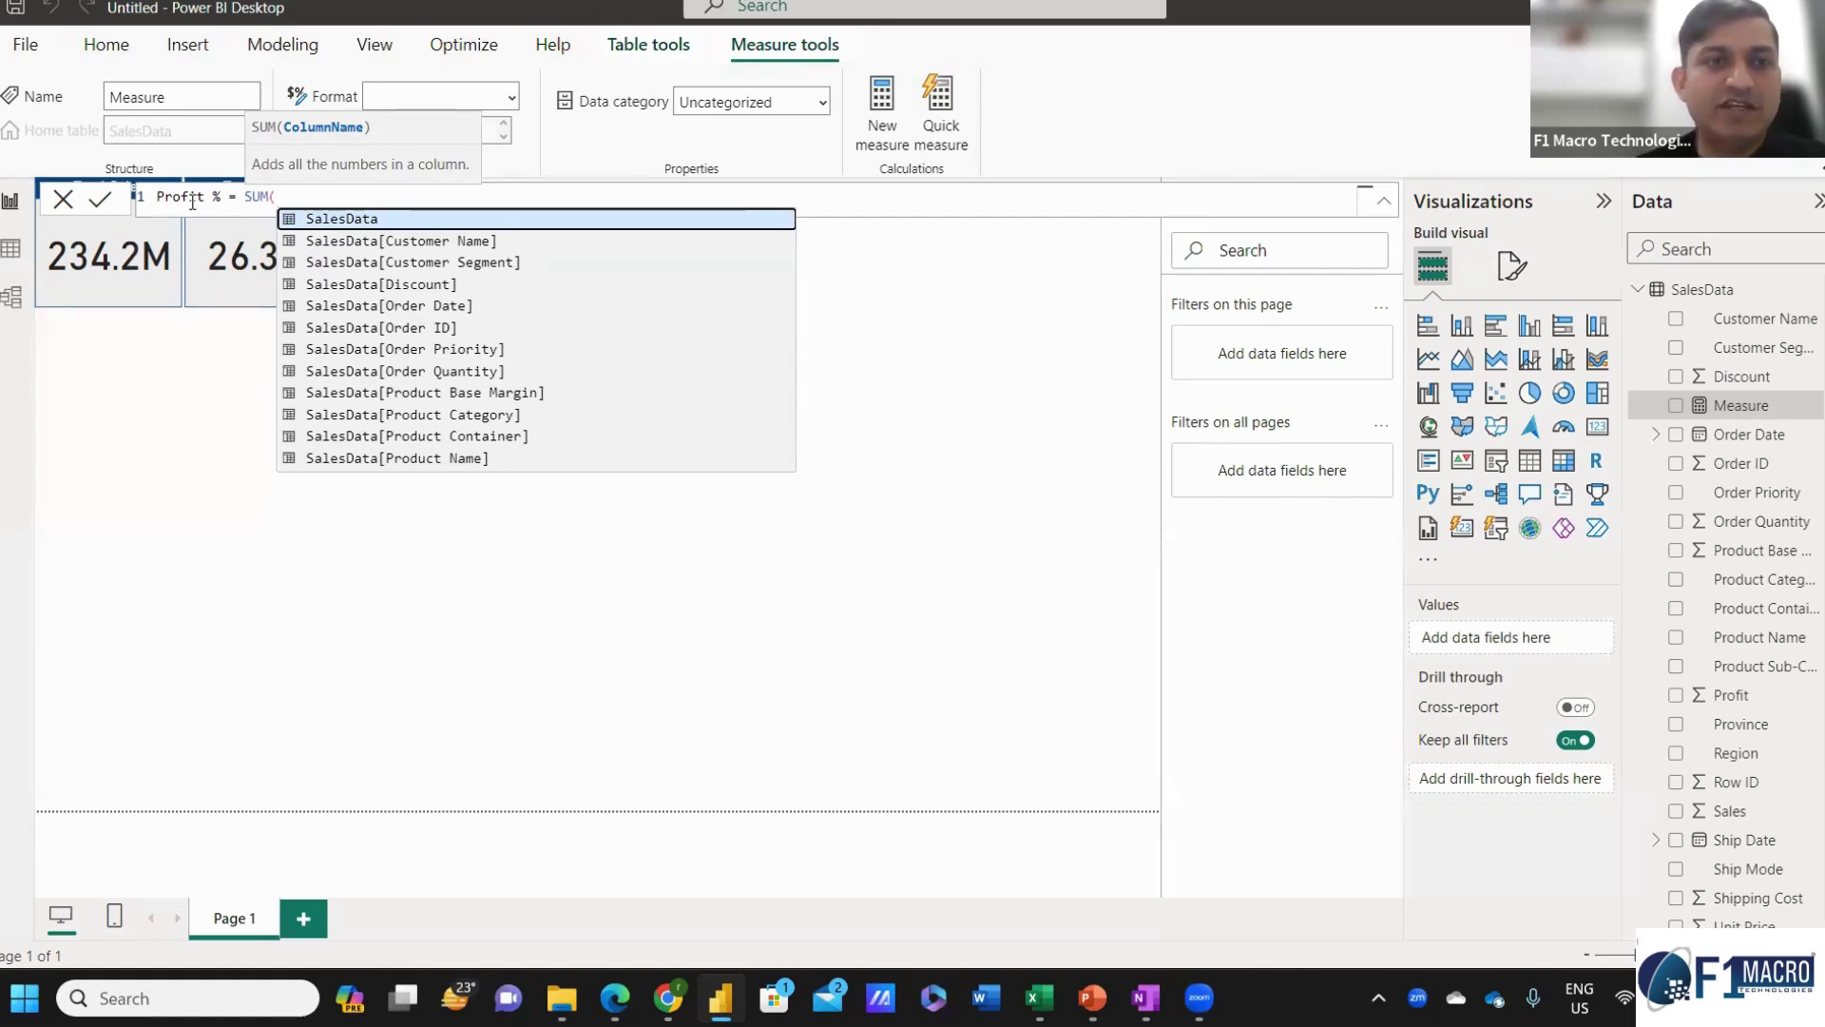
key(Down)
key(Down)
key(Down)
key(Down)
key(Down)
key(Down)
key(Down)
key(Down)
key(Down)
key(Down)
key(Down)
key(Down)
key(Down)
key(Down)
key(Down)
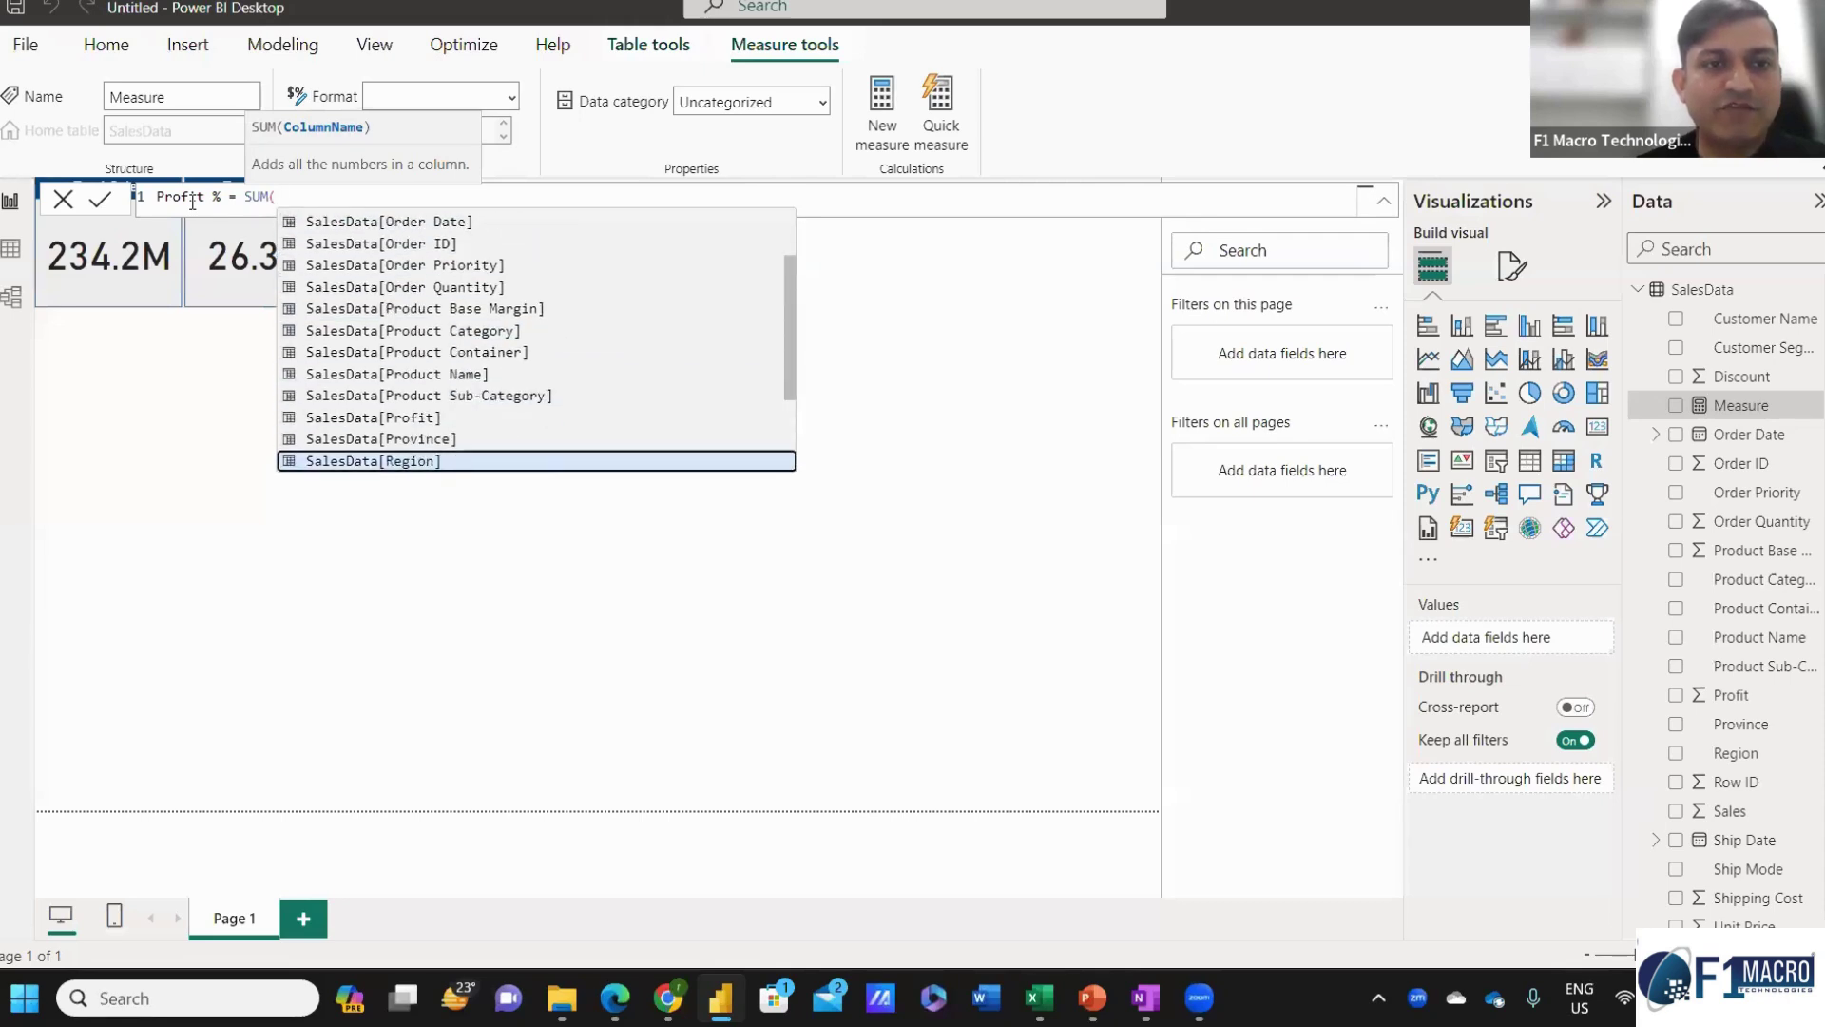
key(Down)
key(Down)
key(Down)
key(Down)
key(Down)
key(Down)
key(Down)
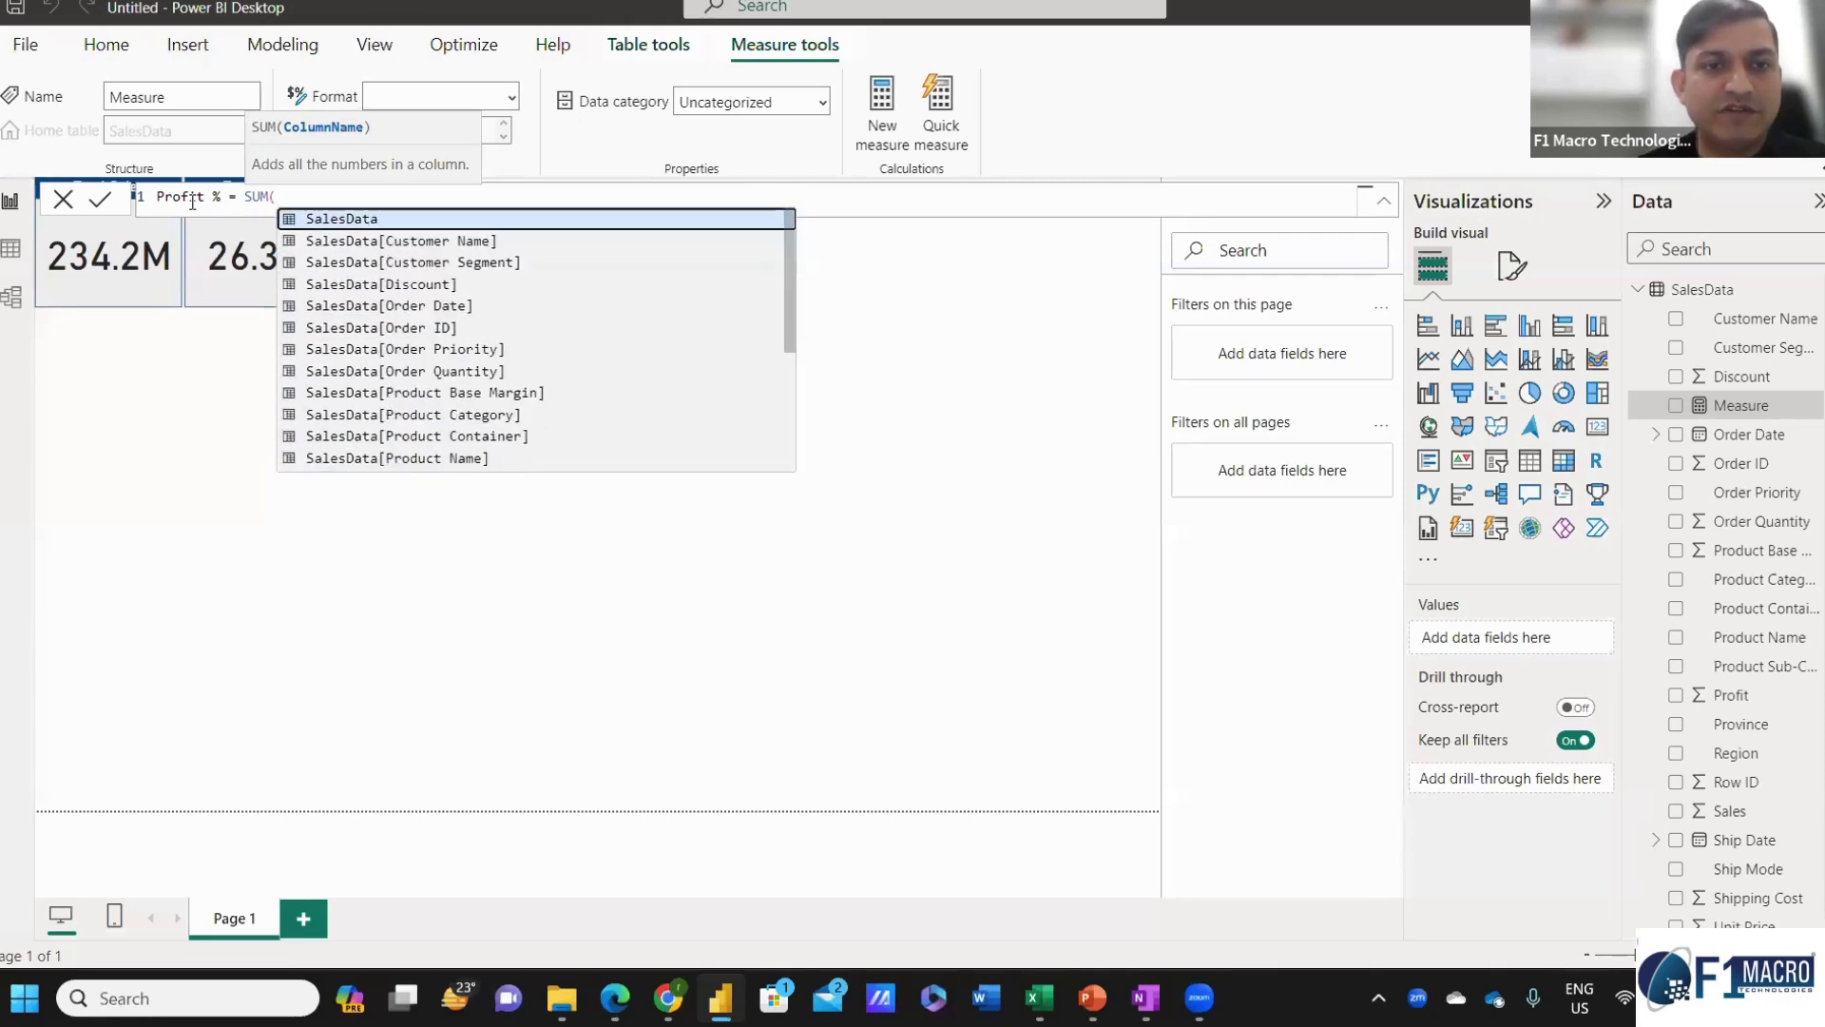
key(Down)
key(Down)
key(Down)
key(Down)
text(pro)
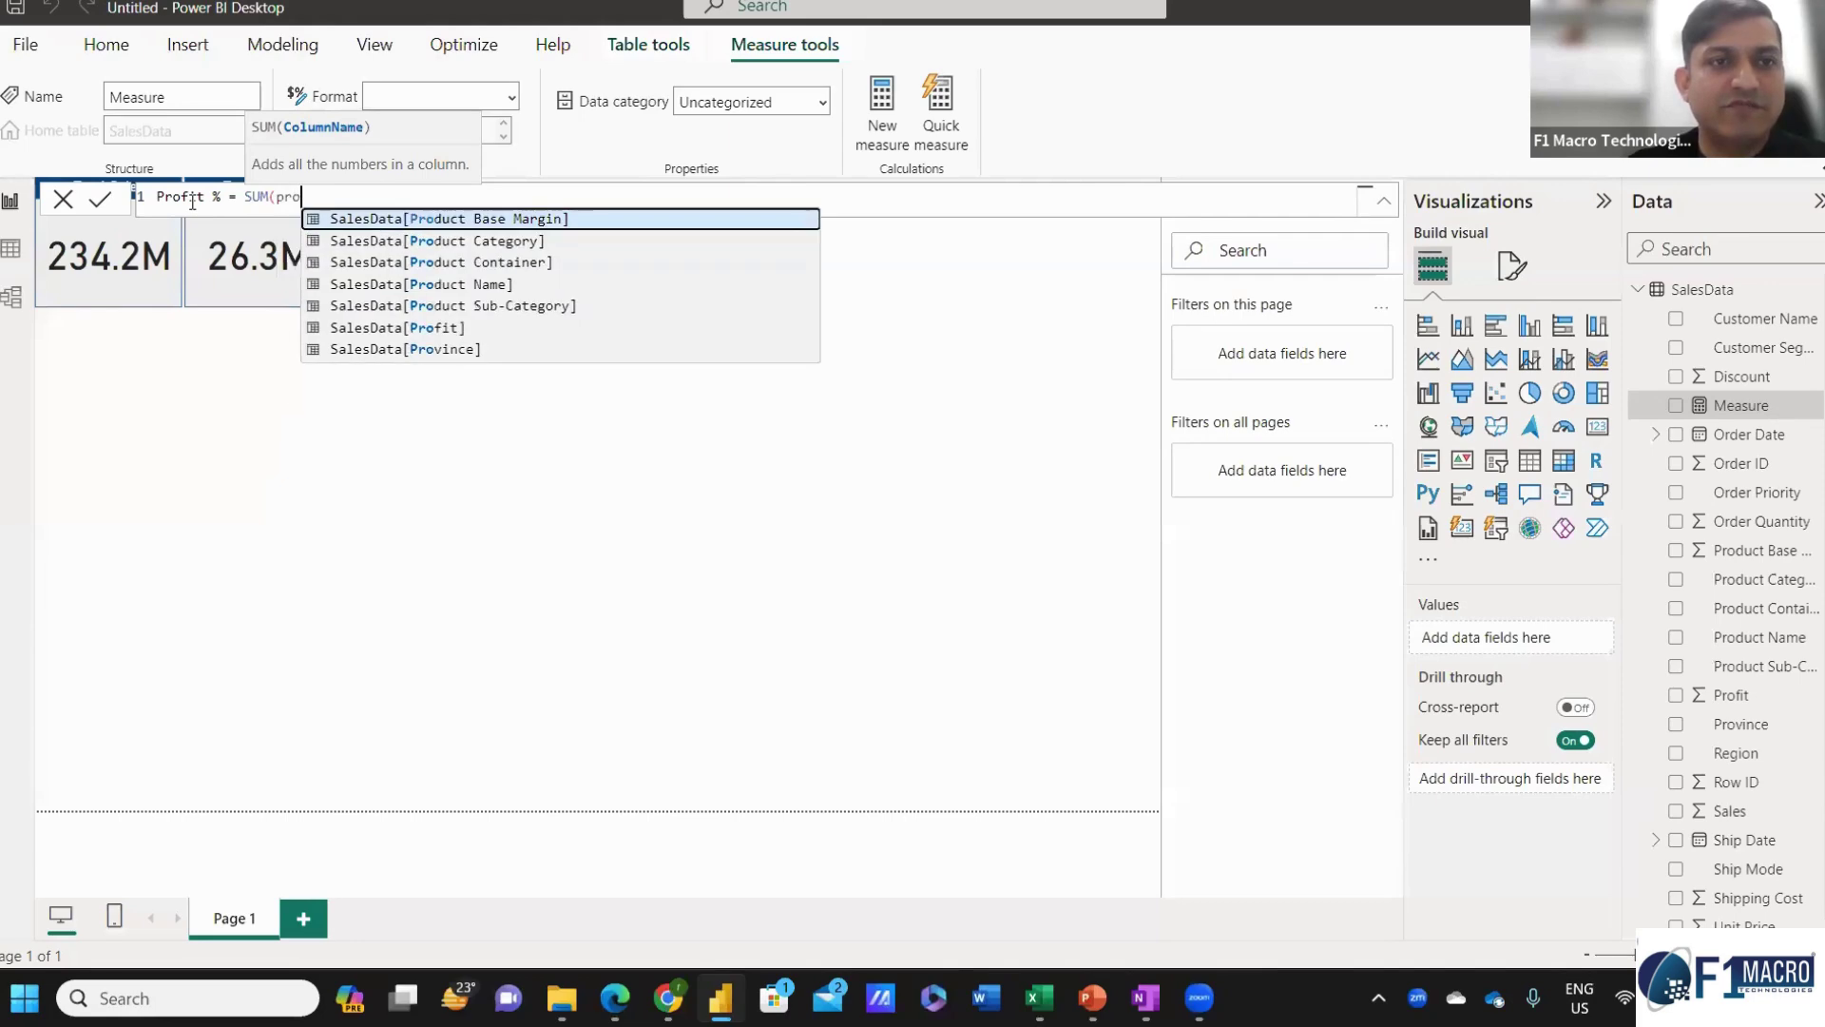
key(Down)
key(Down)
key(Down)
key(Down)
key(Down)
key(Tab)
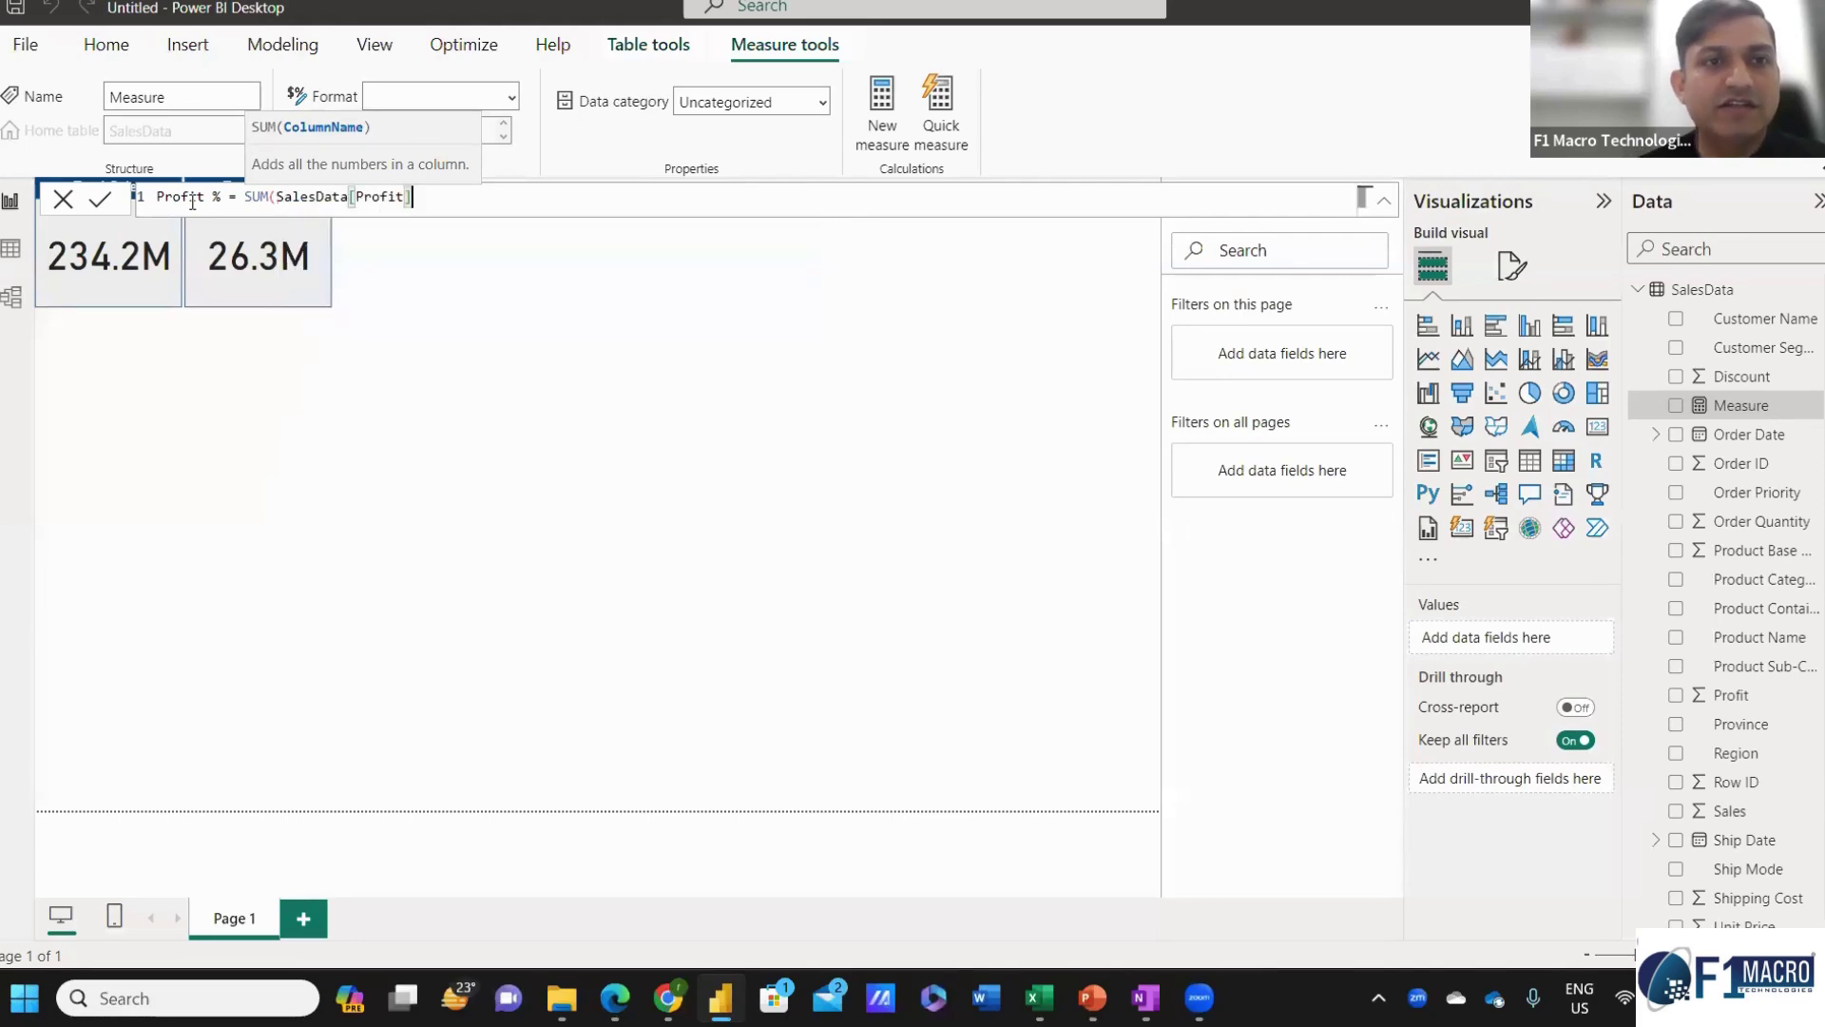
Complete the measure's formula by dividing by SUM(SalesData[Sales]) and commit it.
text()/SUM(sale)
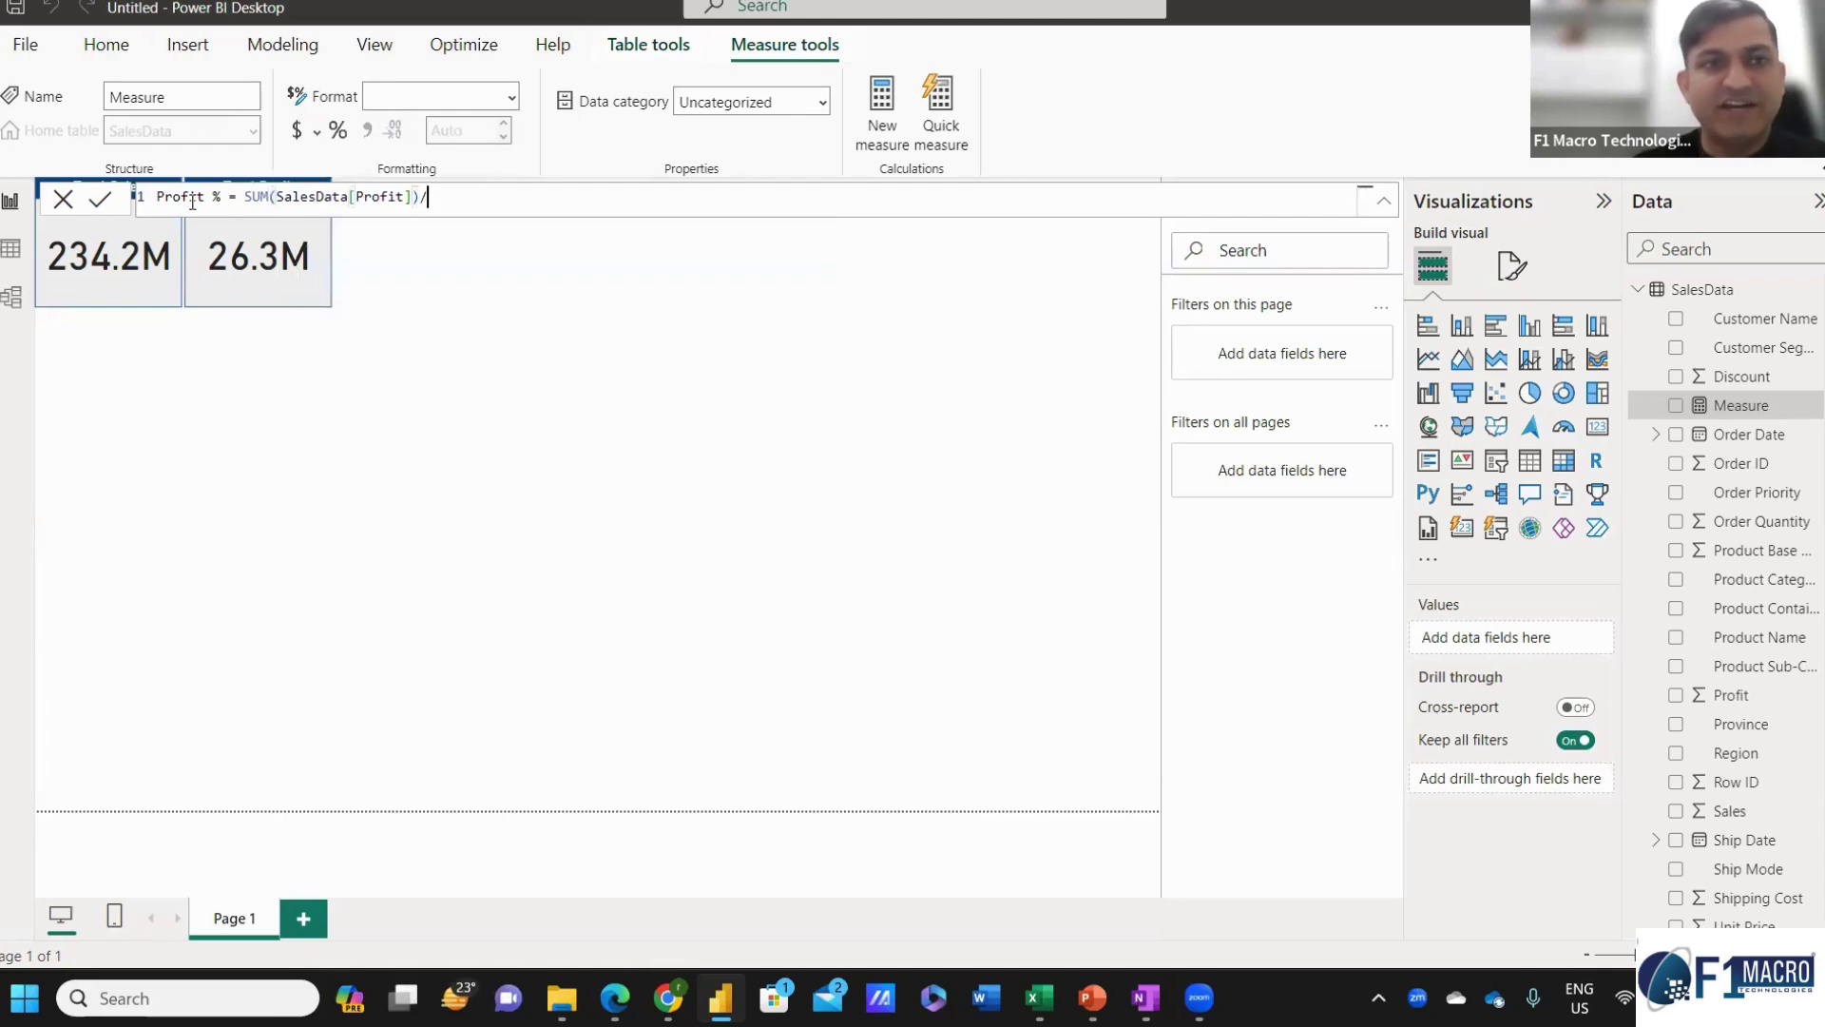
text(s)
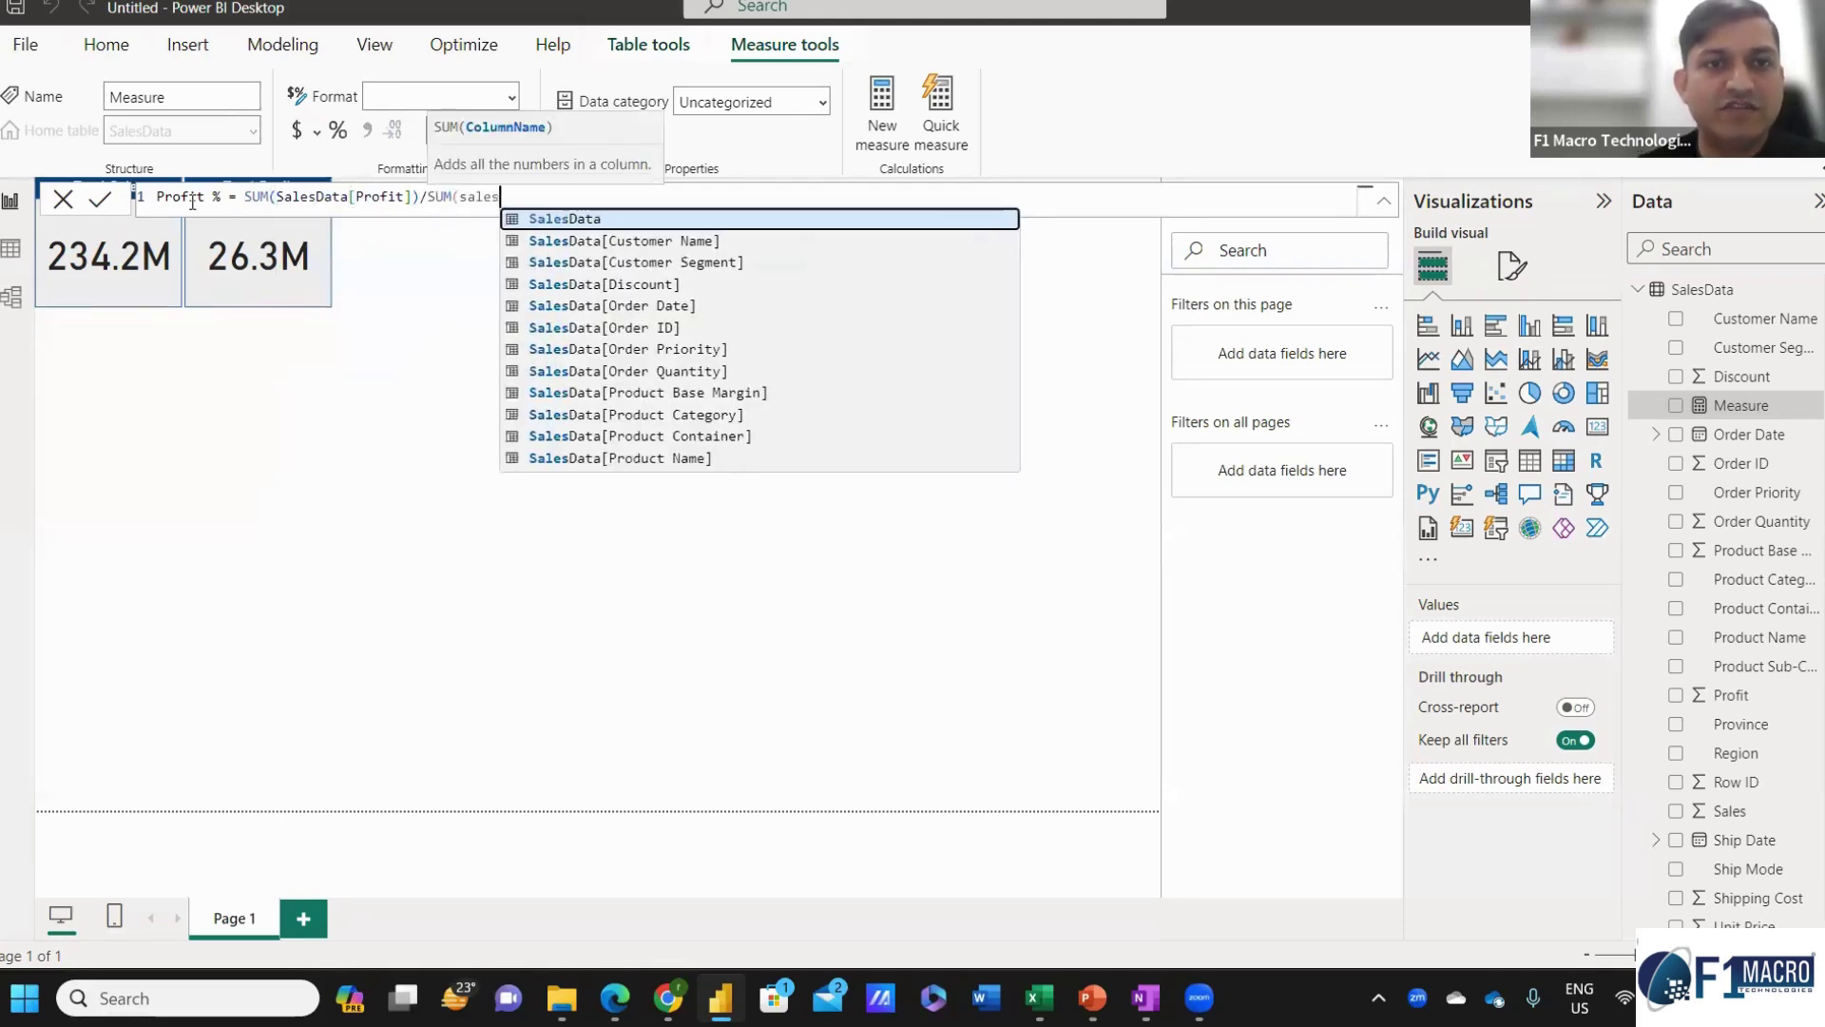
key(Down)
key(Down)
key(Down)
key(Down)
key(Down)
key(Down)
key(Down)
key(Down)
key(Down)
key(Down)
key(Down)
key(Down)
key(Down)
key(Down)
key(Down)
key(Down)
key(Down)
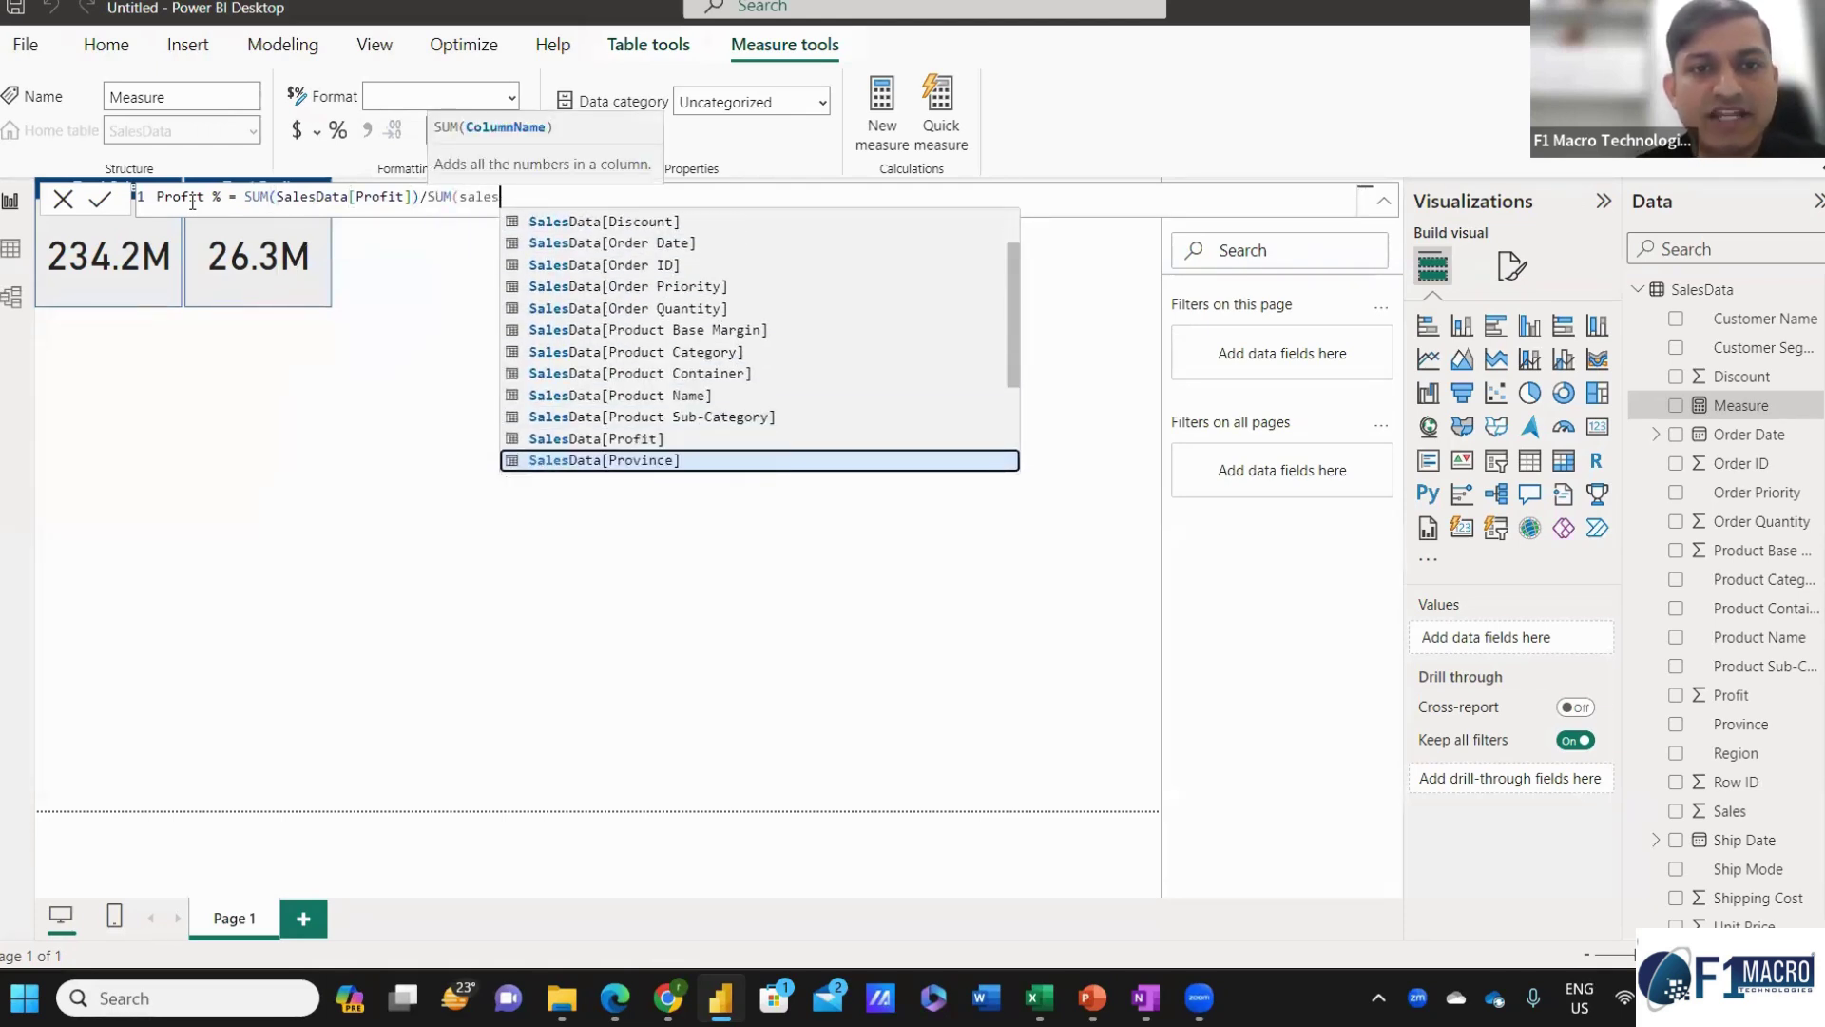
key(Tab)
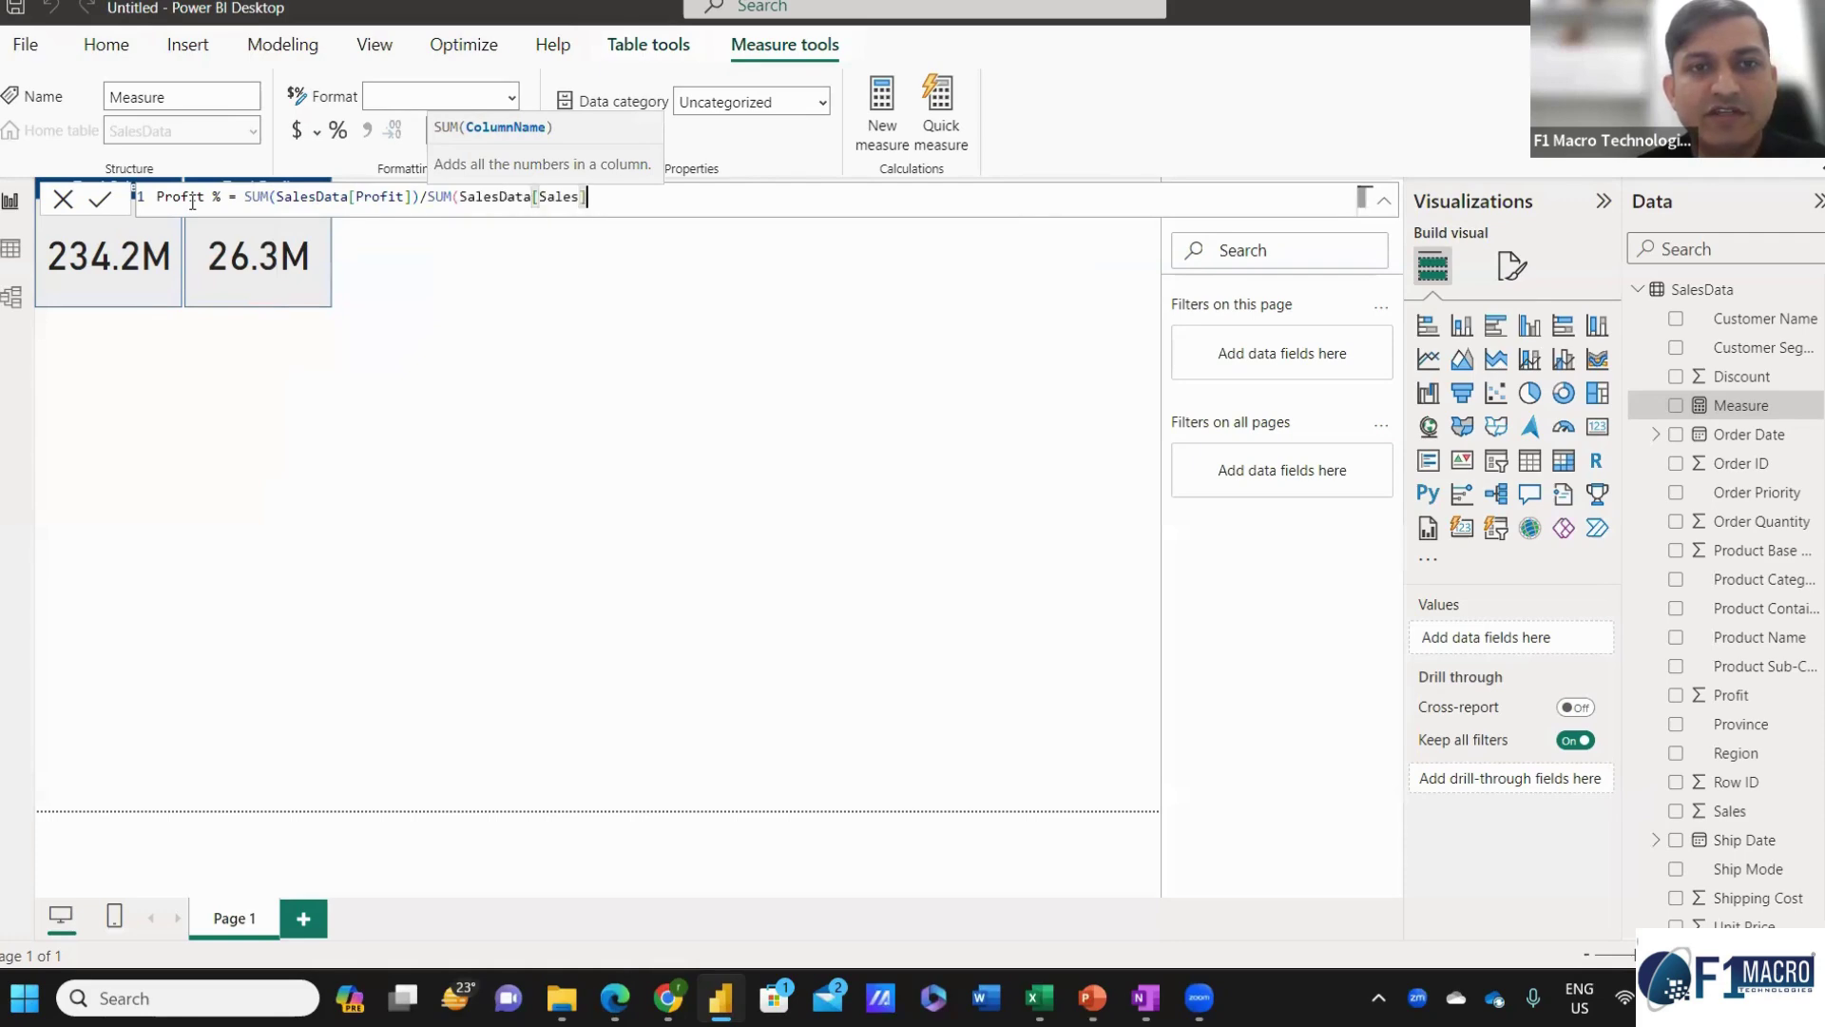
text())
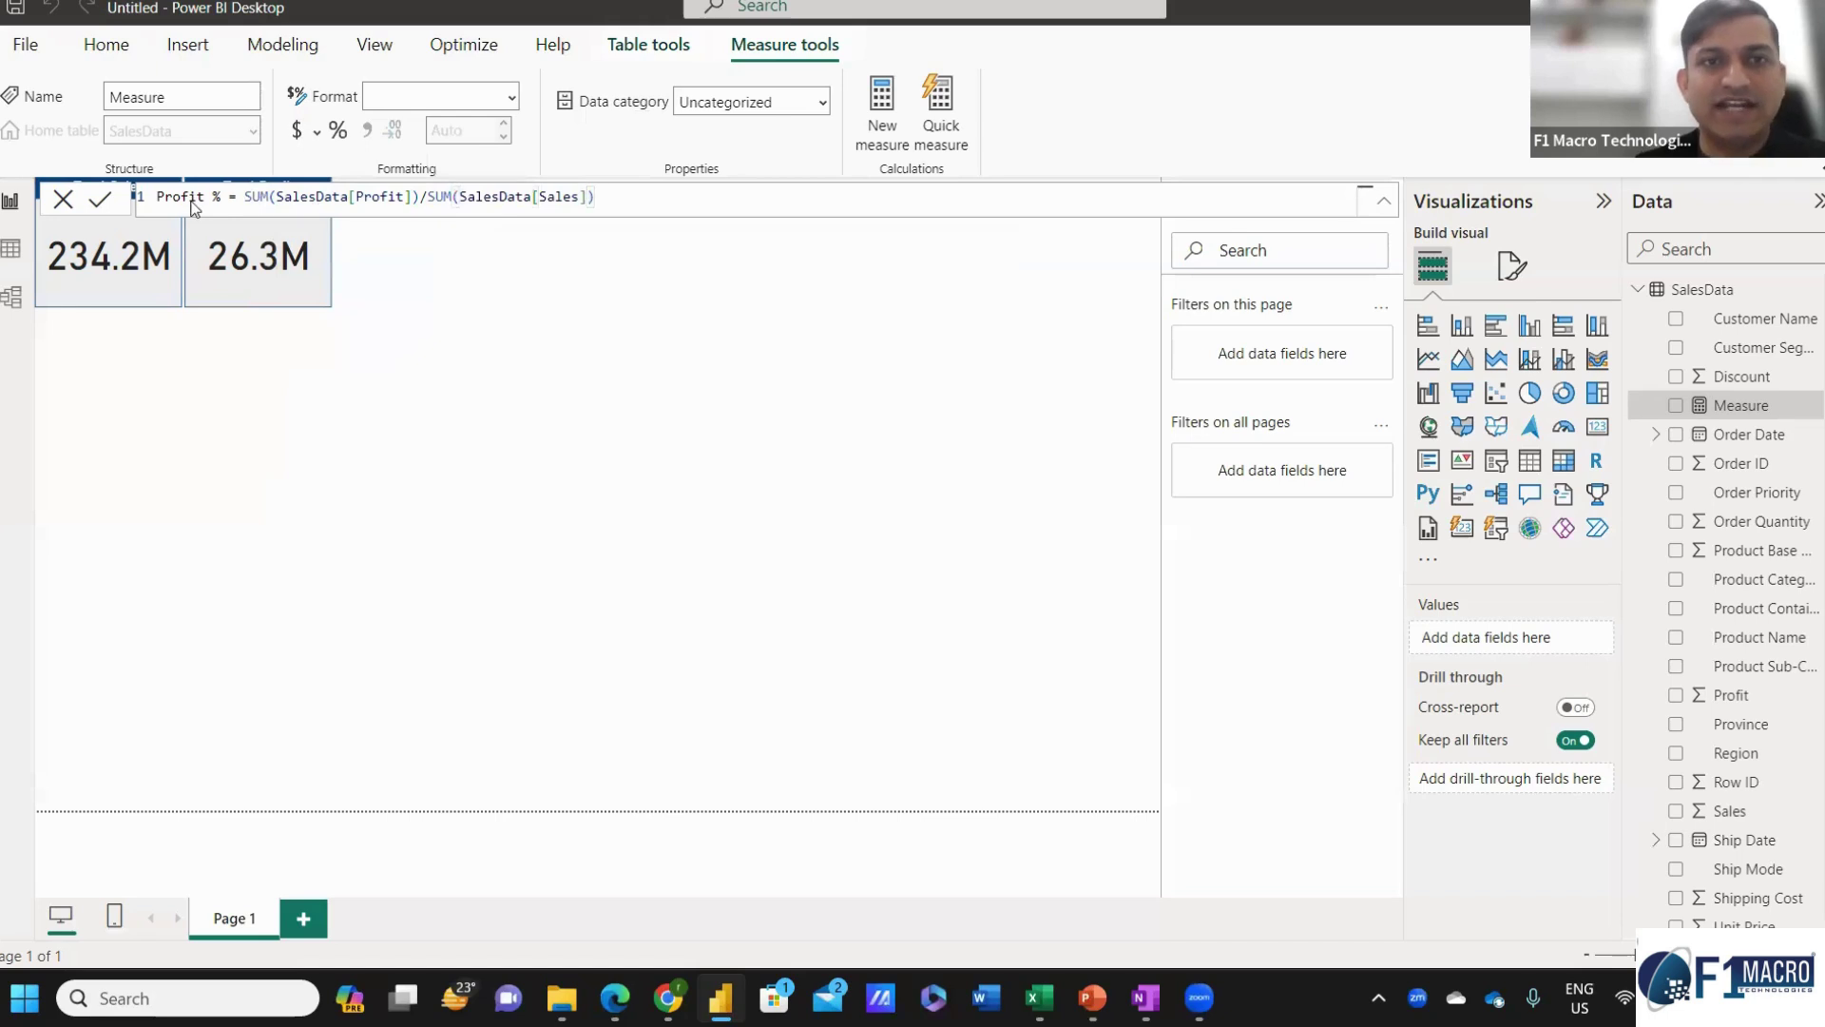
key(Return)
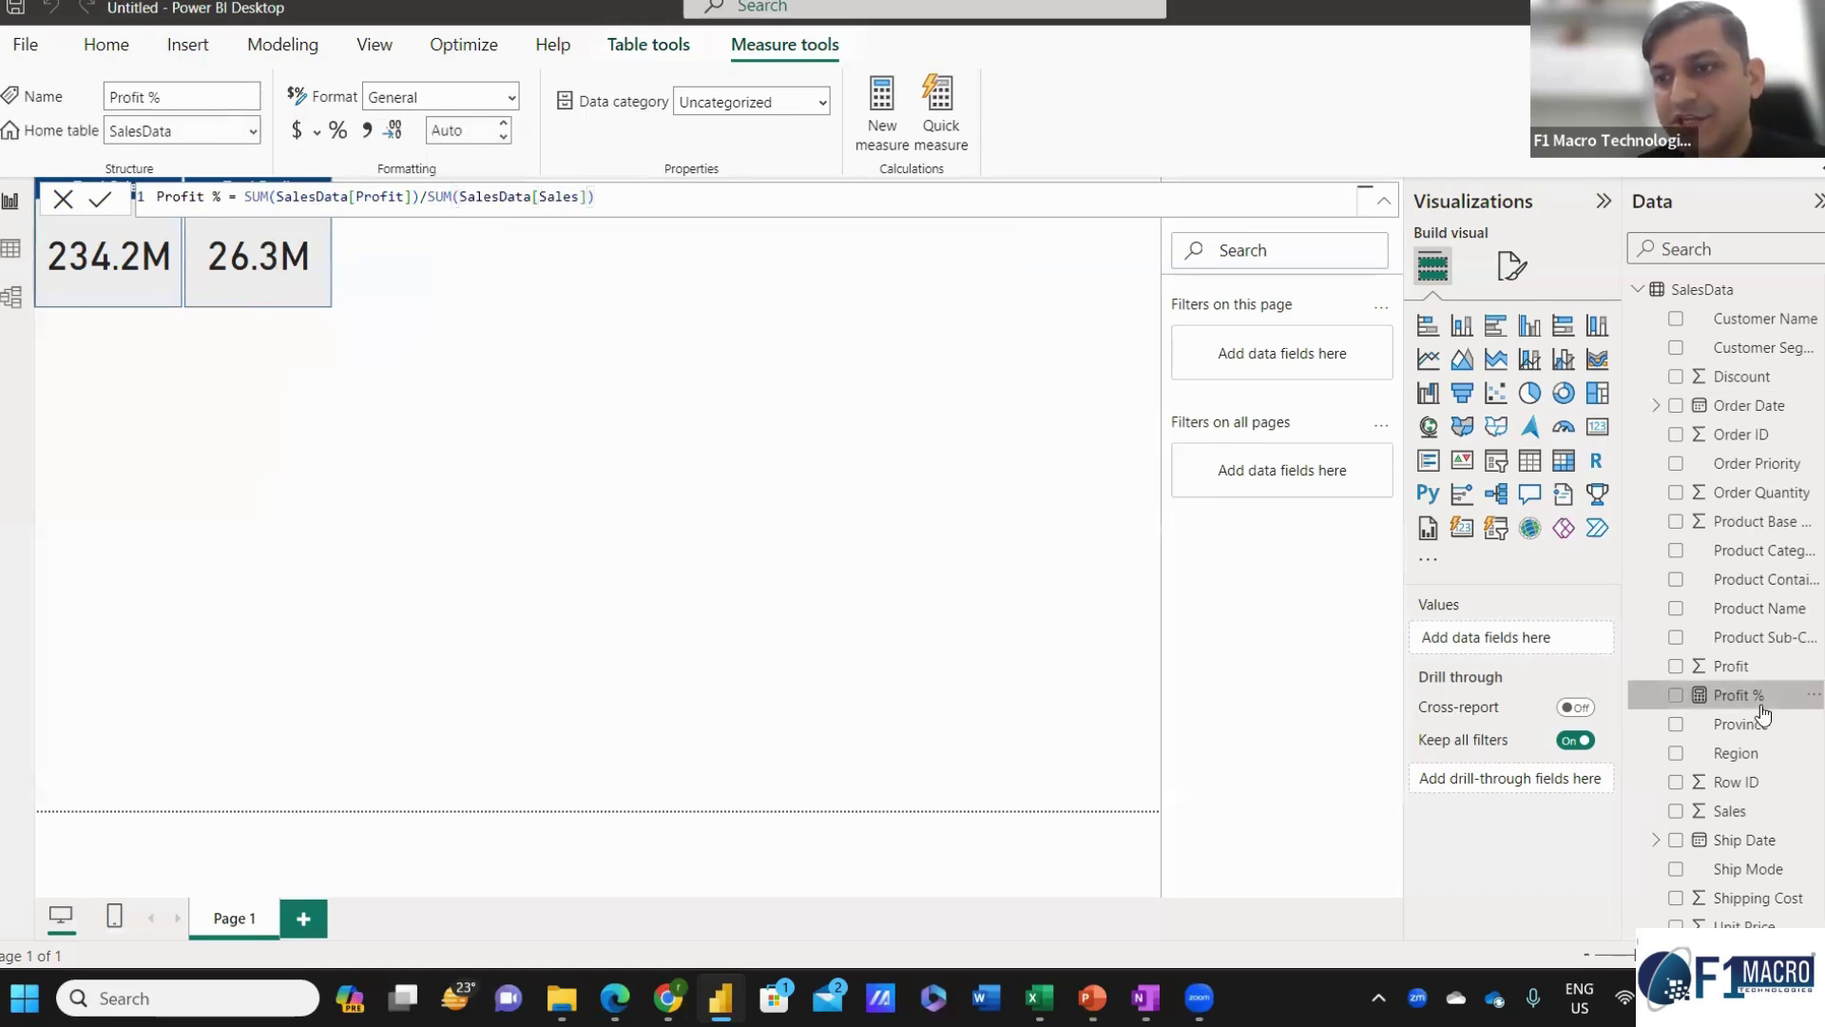
Duplicate the Total Profit card and place the copy directly to the right of the original, aligned along the page's upper edge.
click(298, 279)
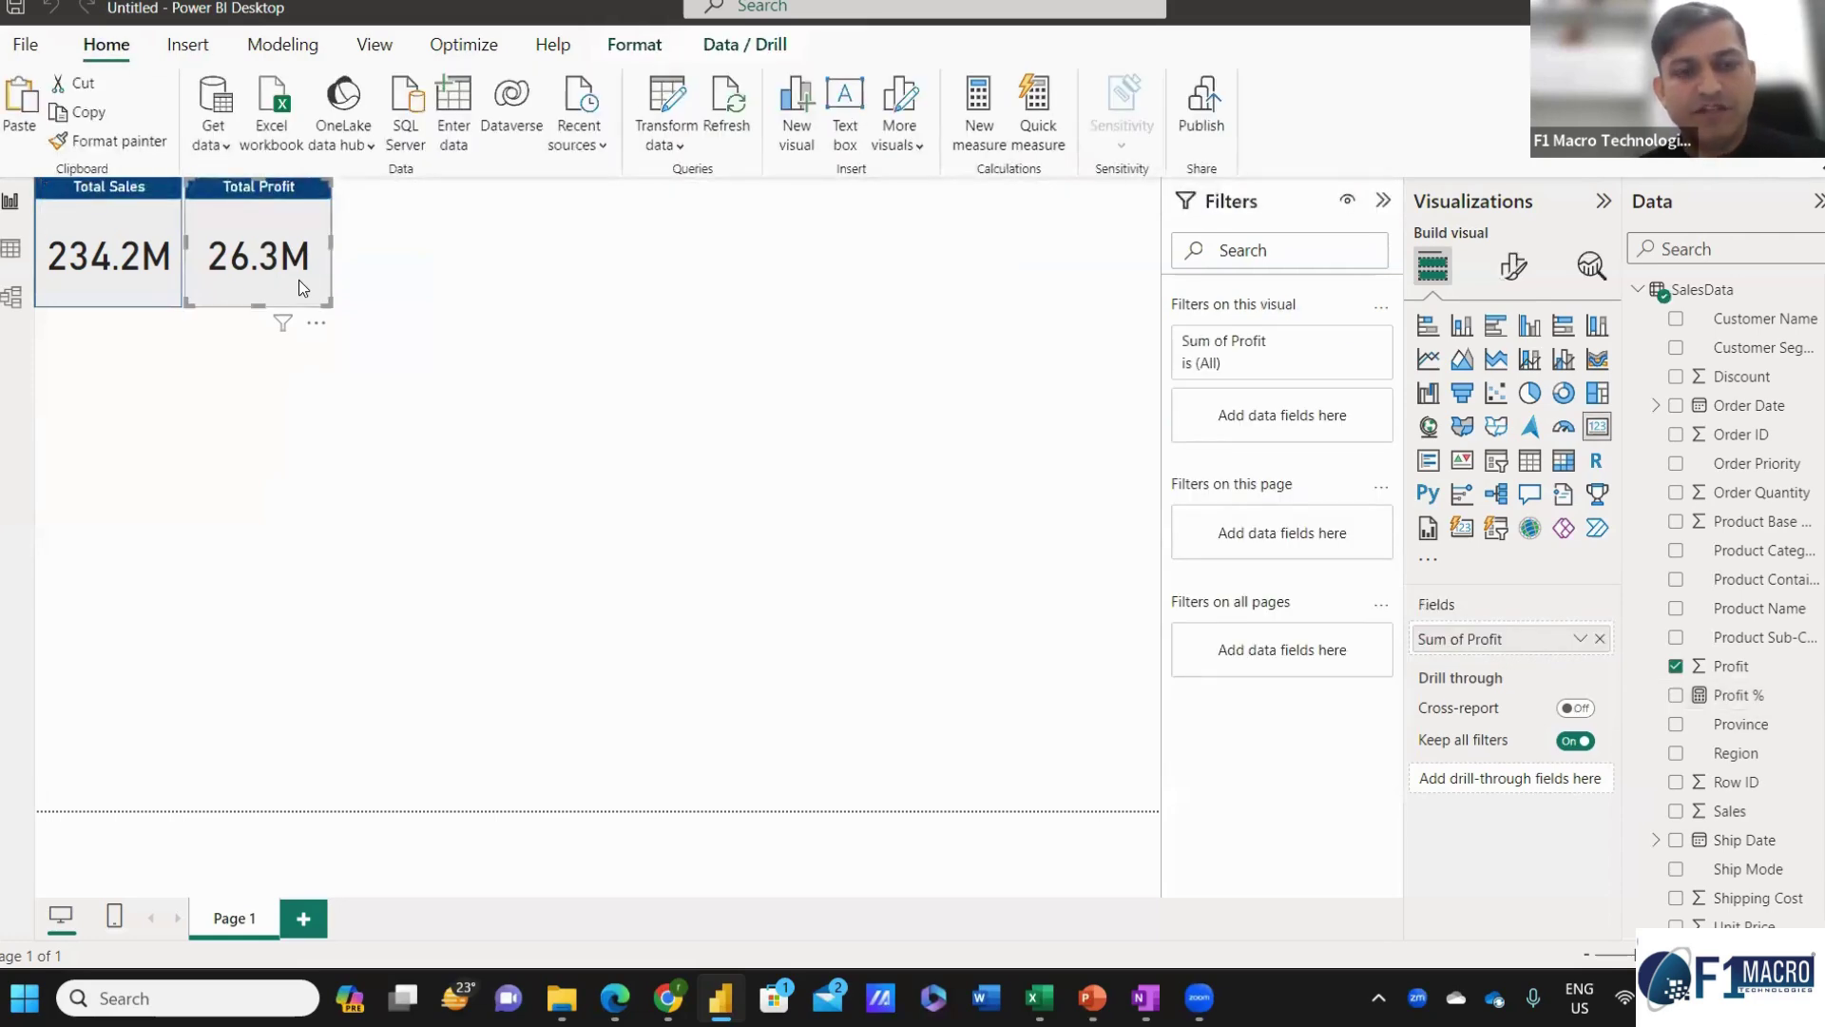
drag(299, 280, 443, 198)
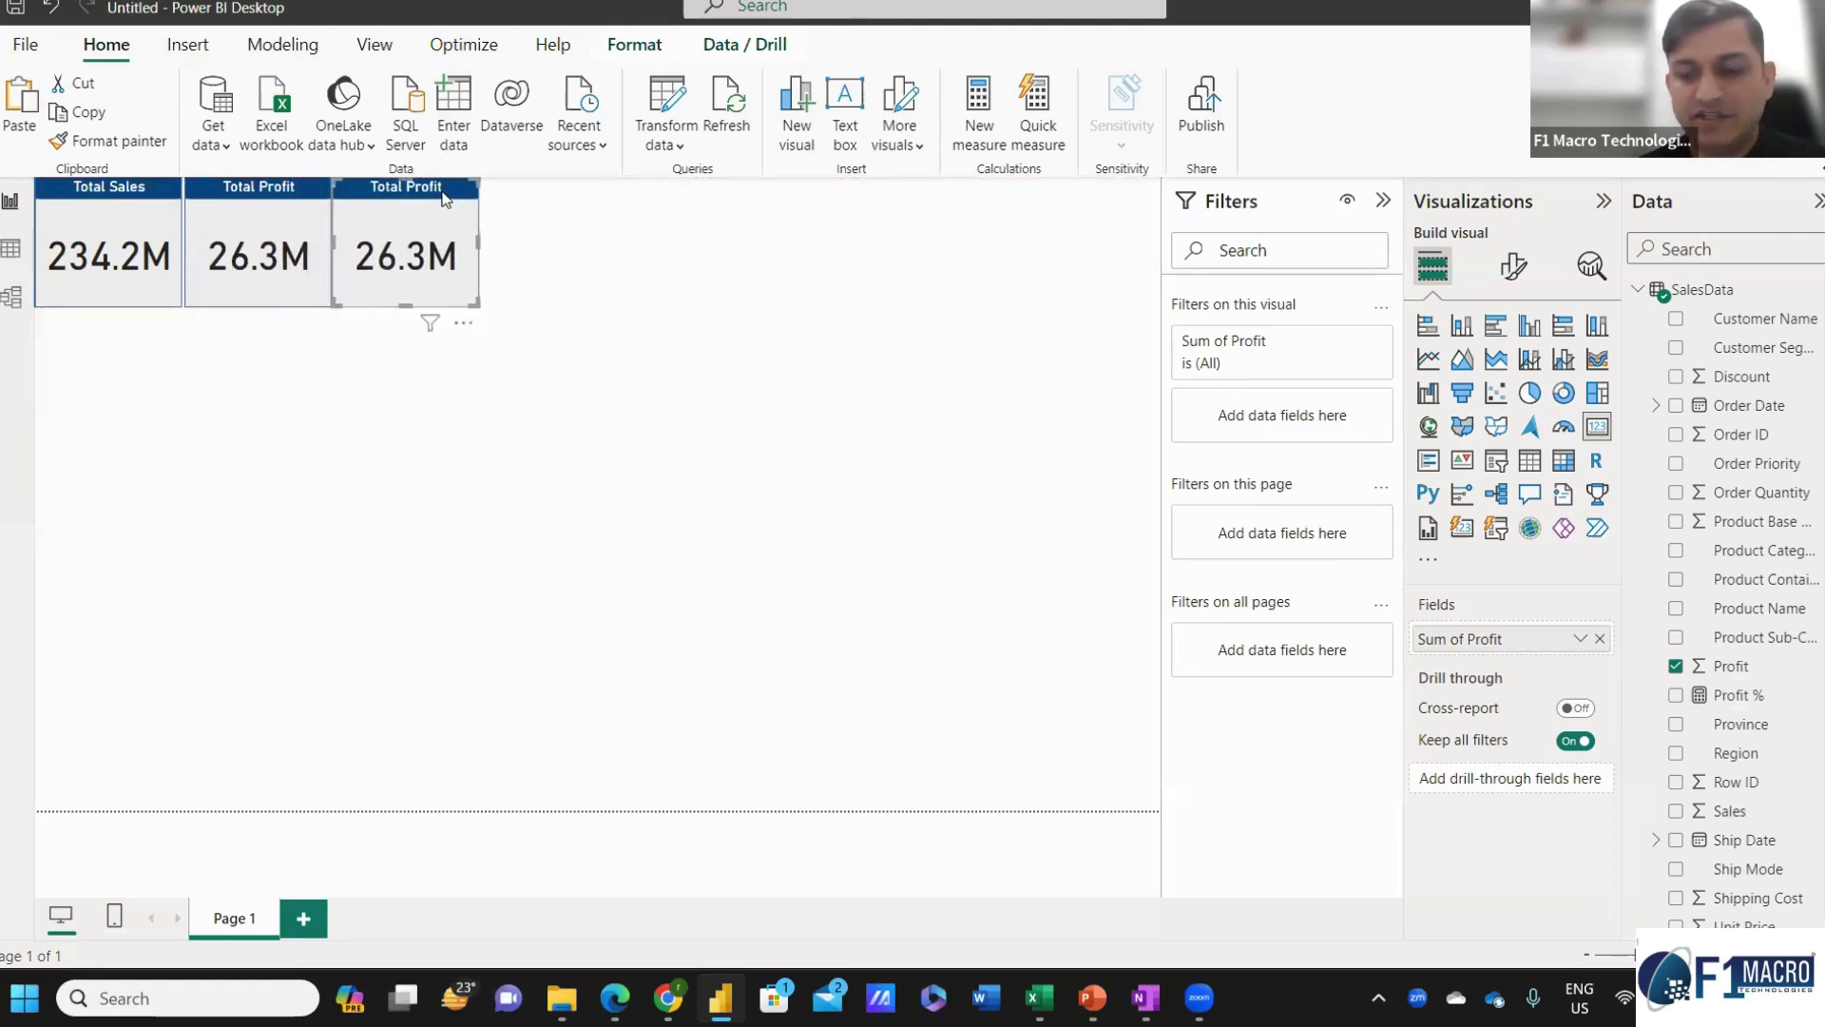
click(491, 302)
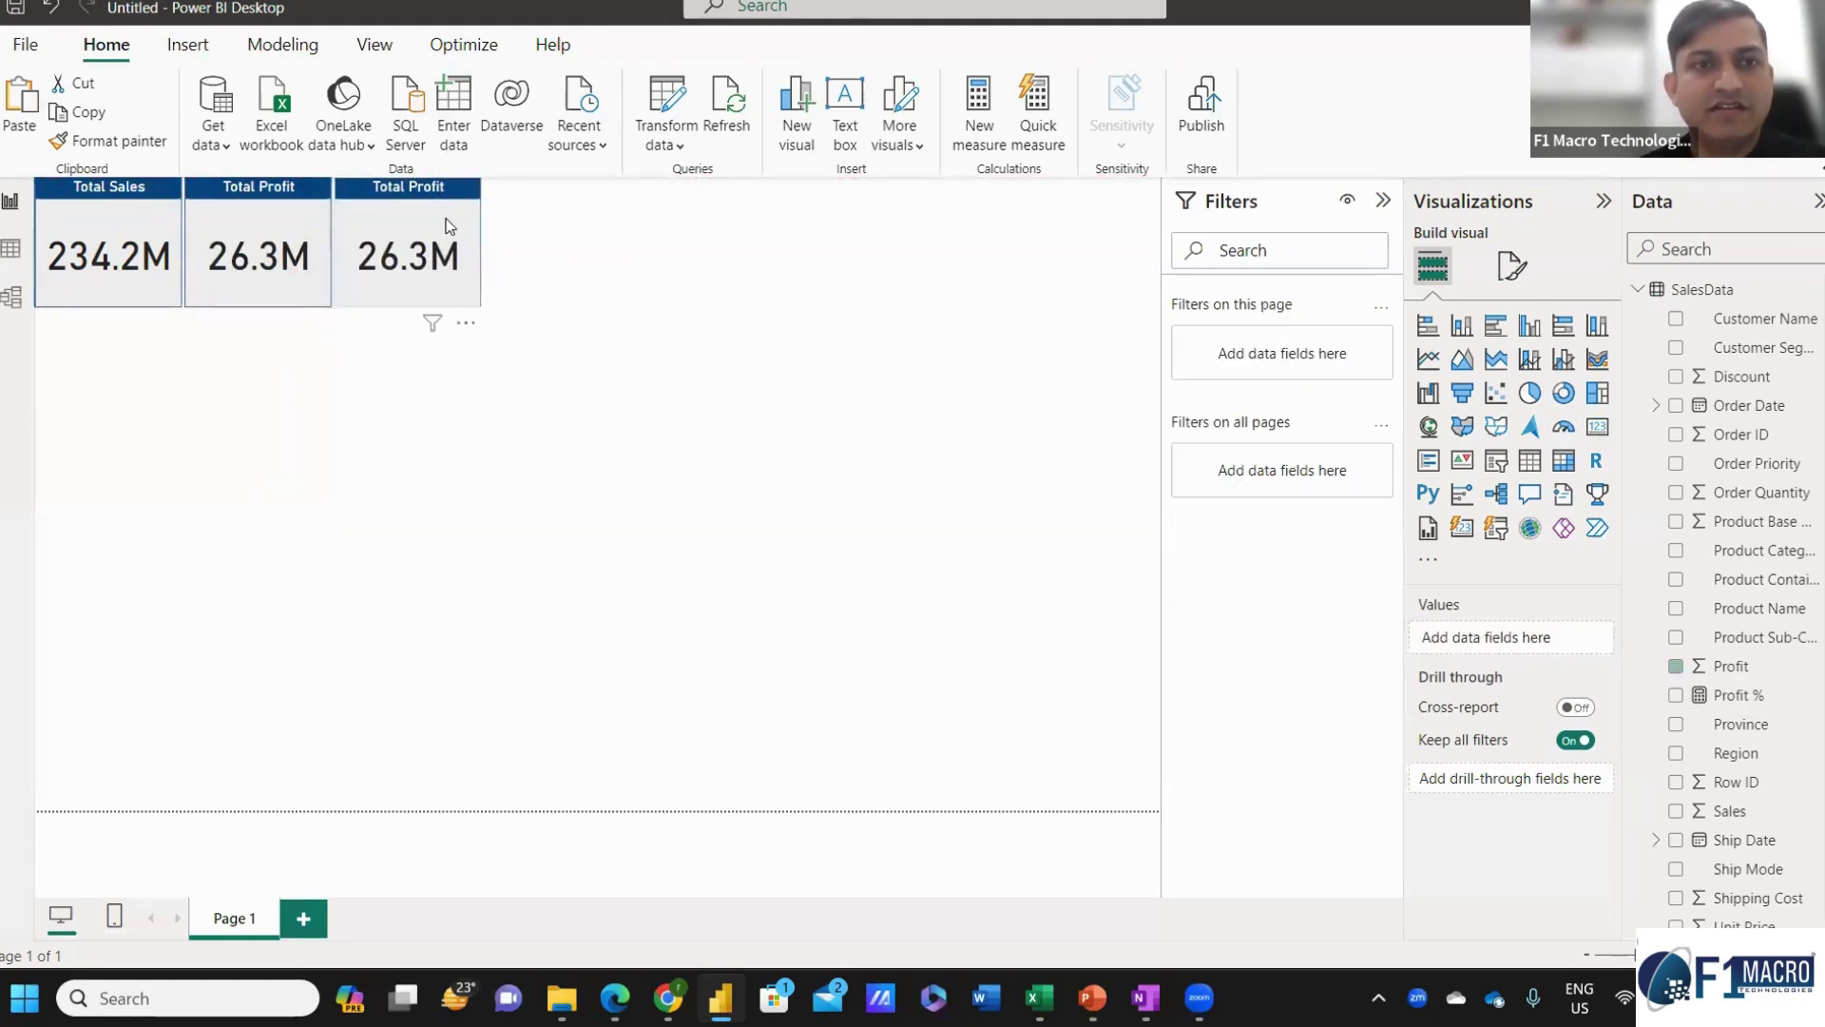
Replace Profit with the Profit % measure in the third card and format the measure as a percentage with 1 decimal place.
click(442, 206)
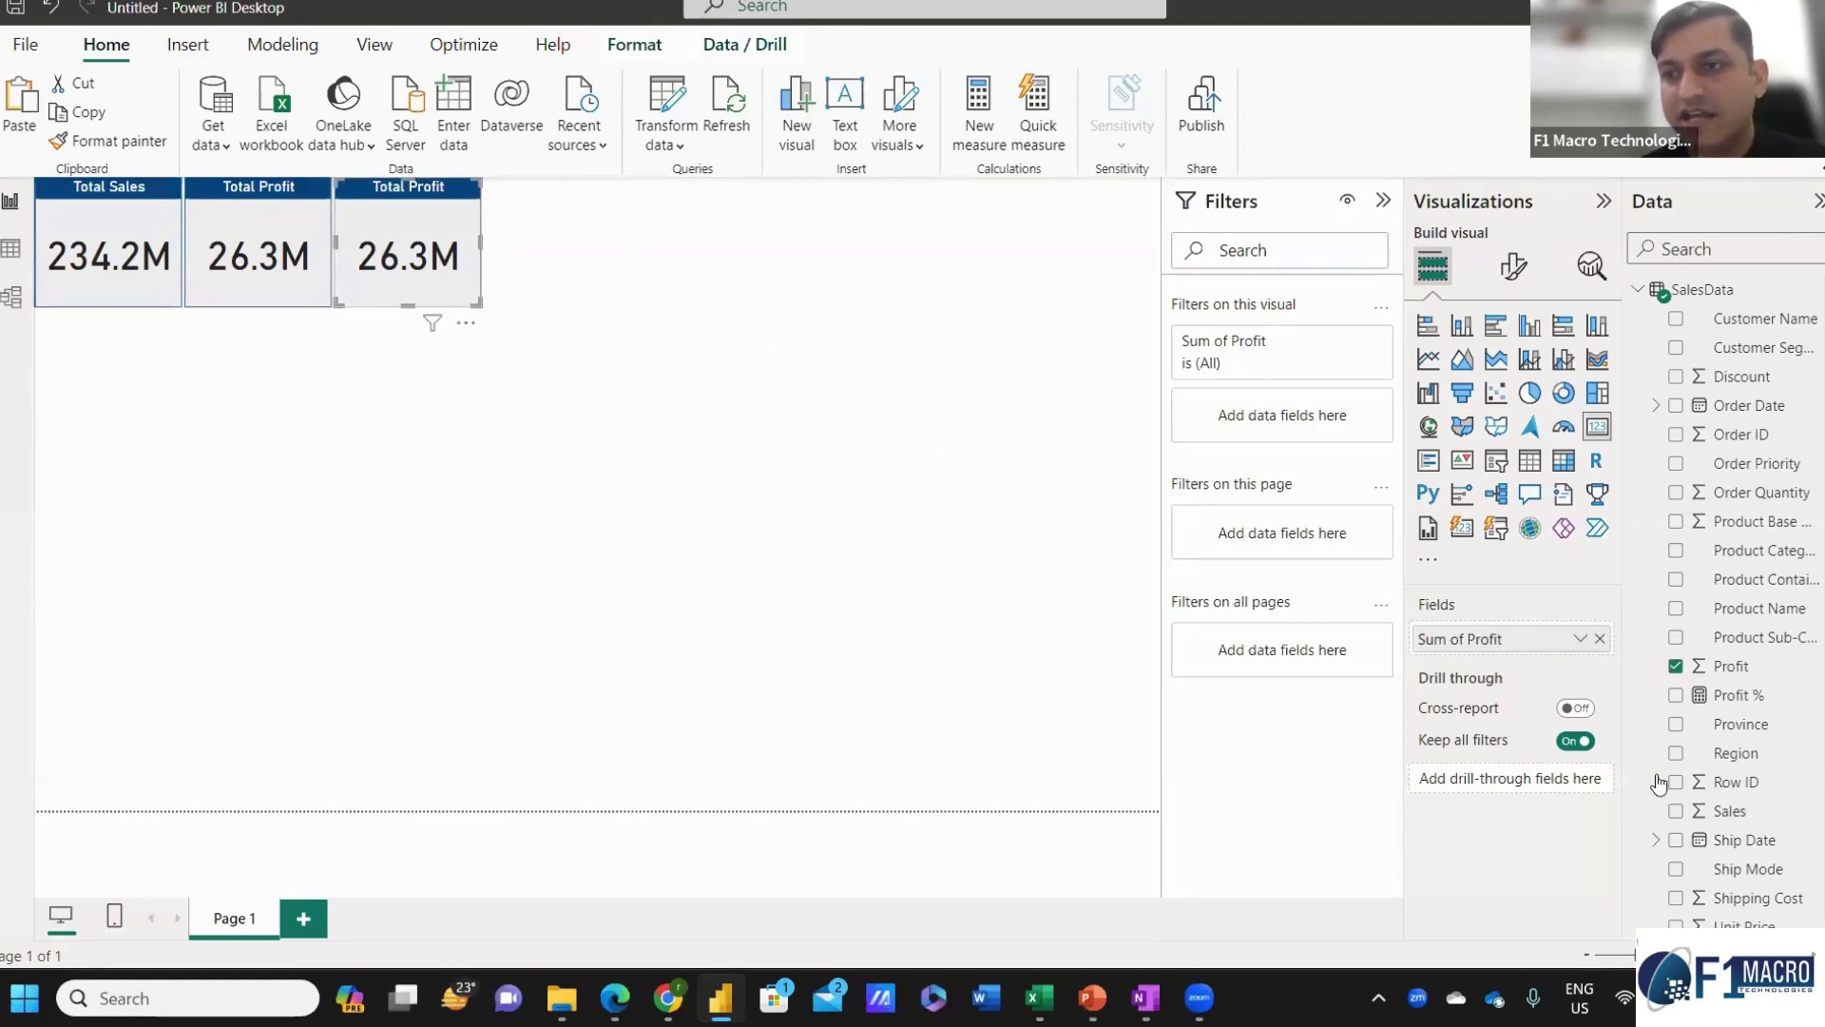
drag(1740, 699, 1531, 641)
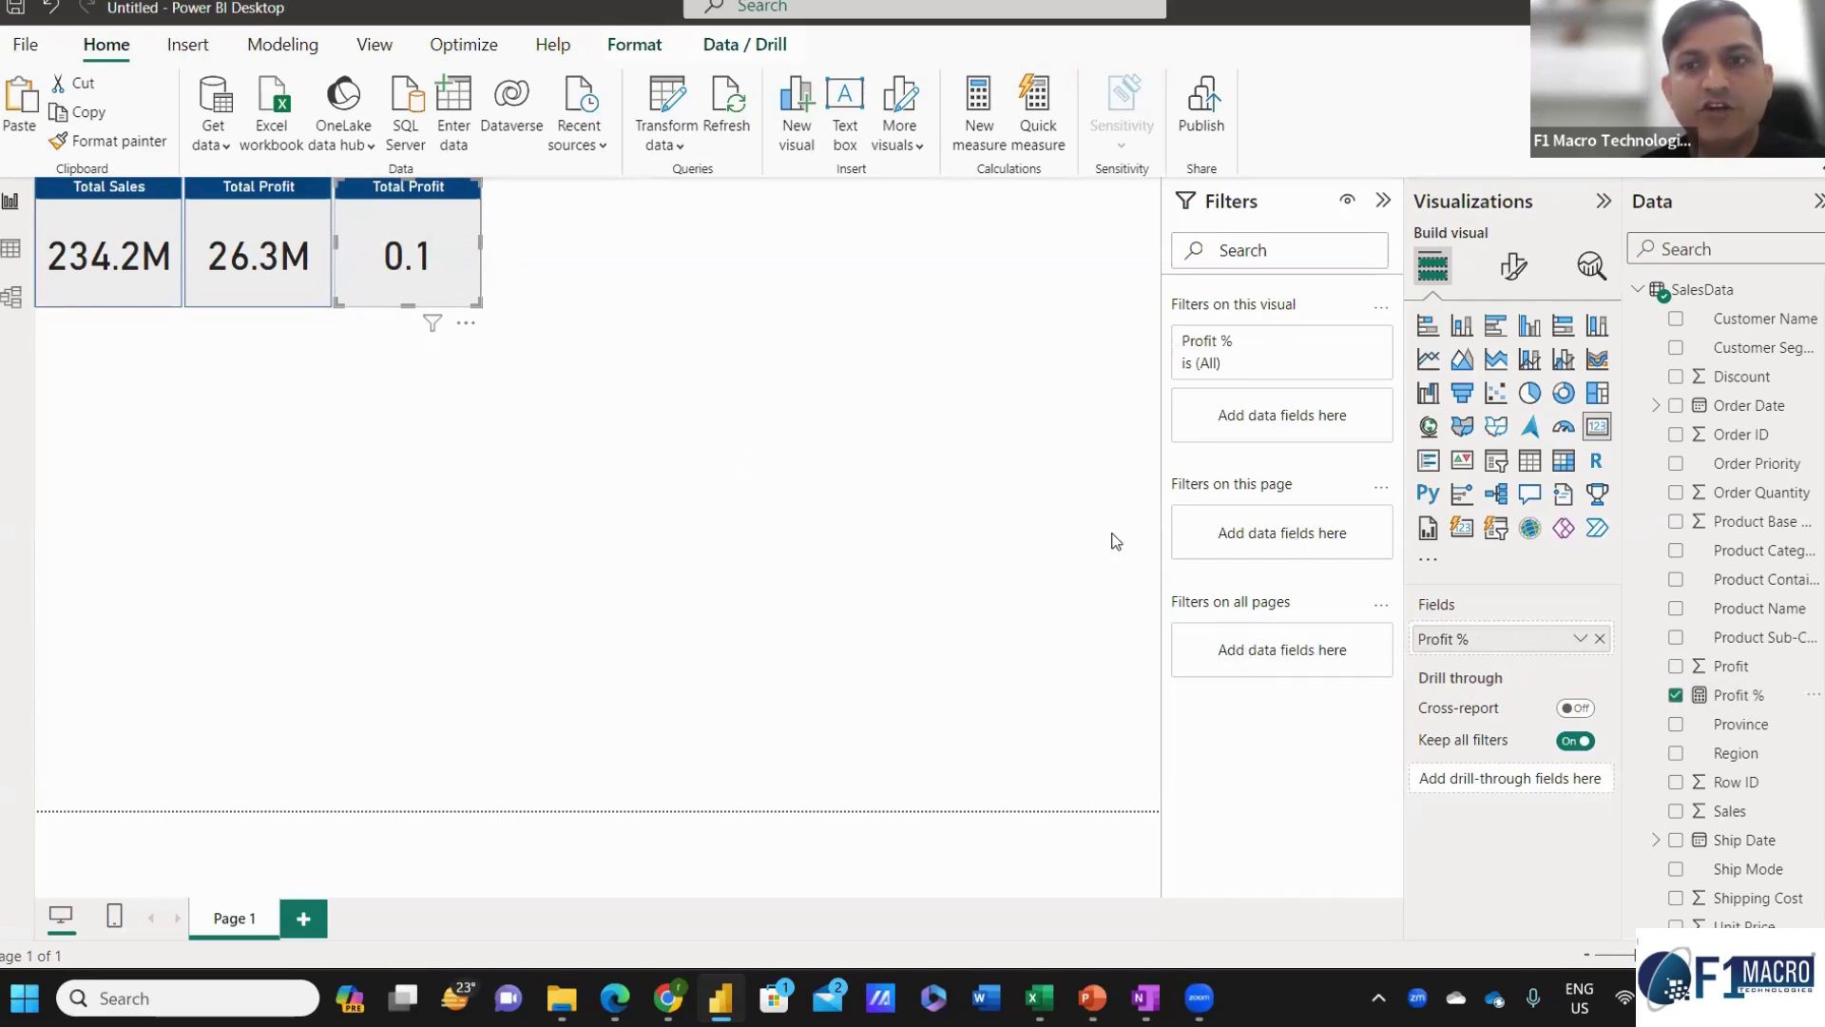
click(1740, 702)
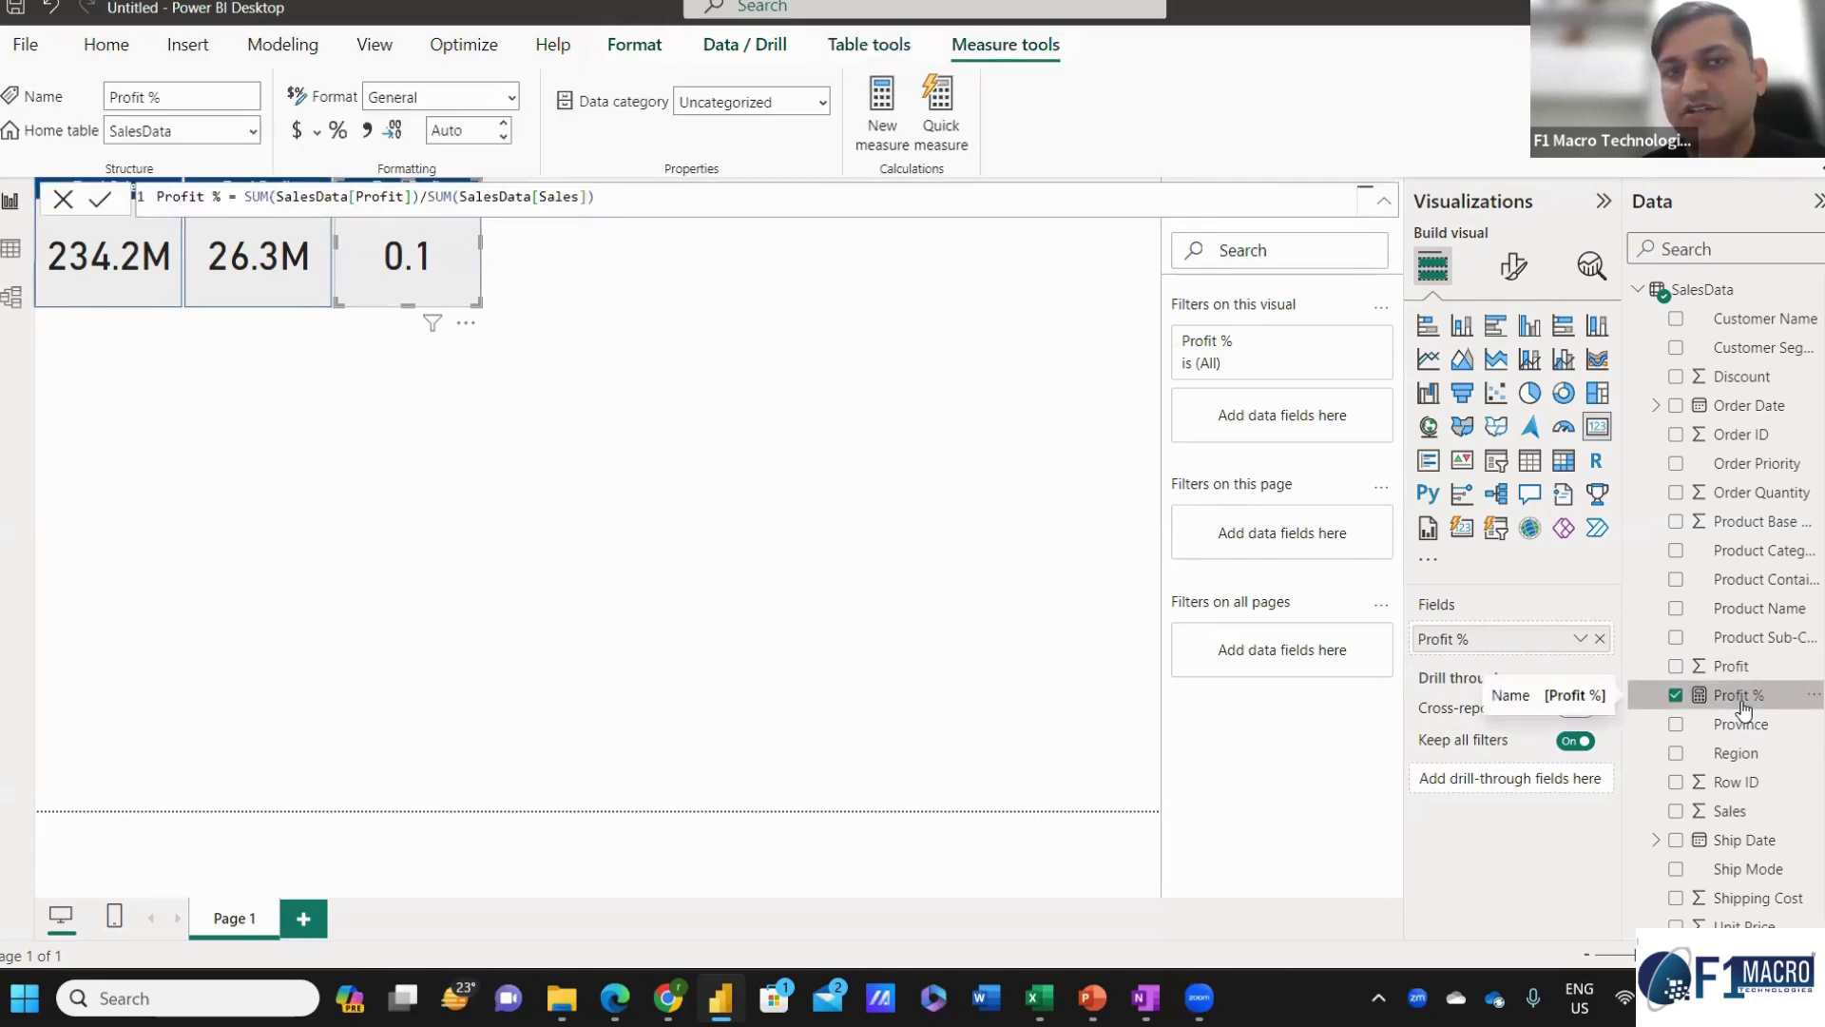
click(339, 131)
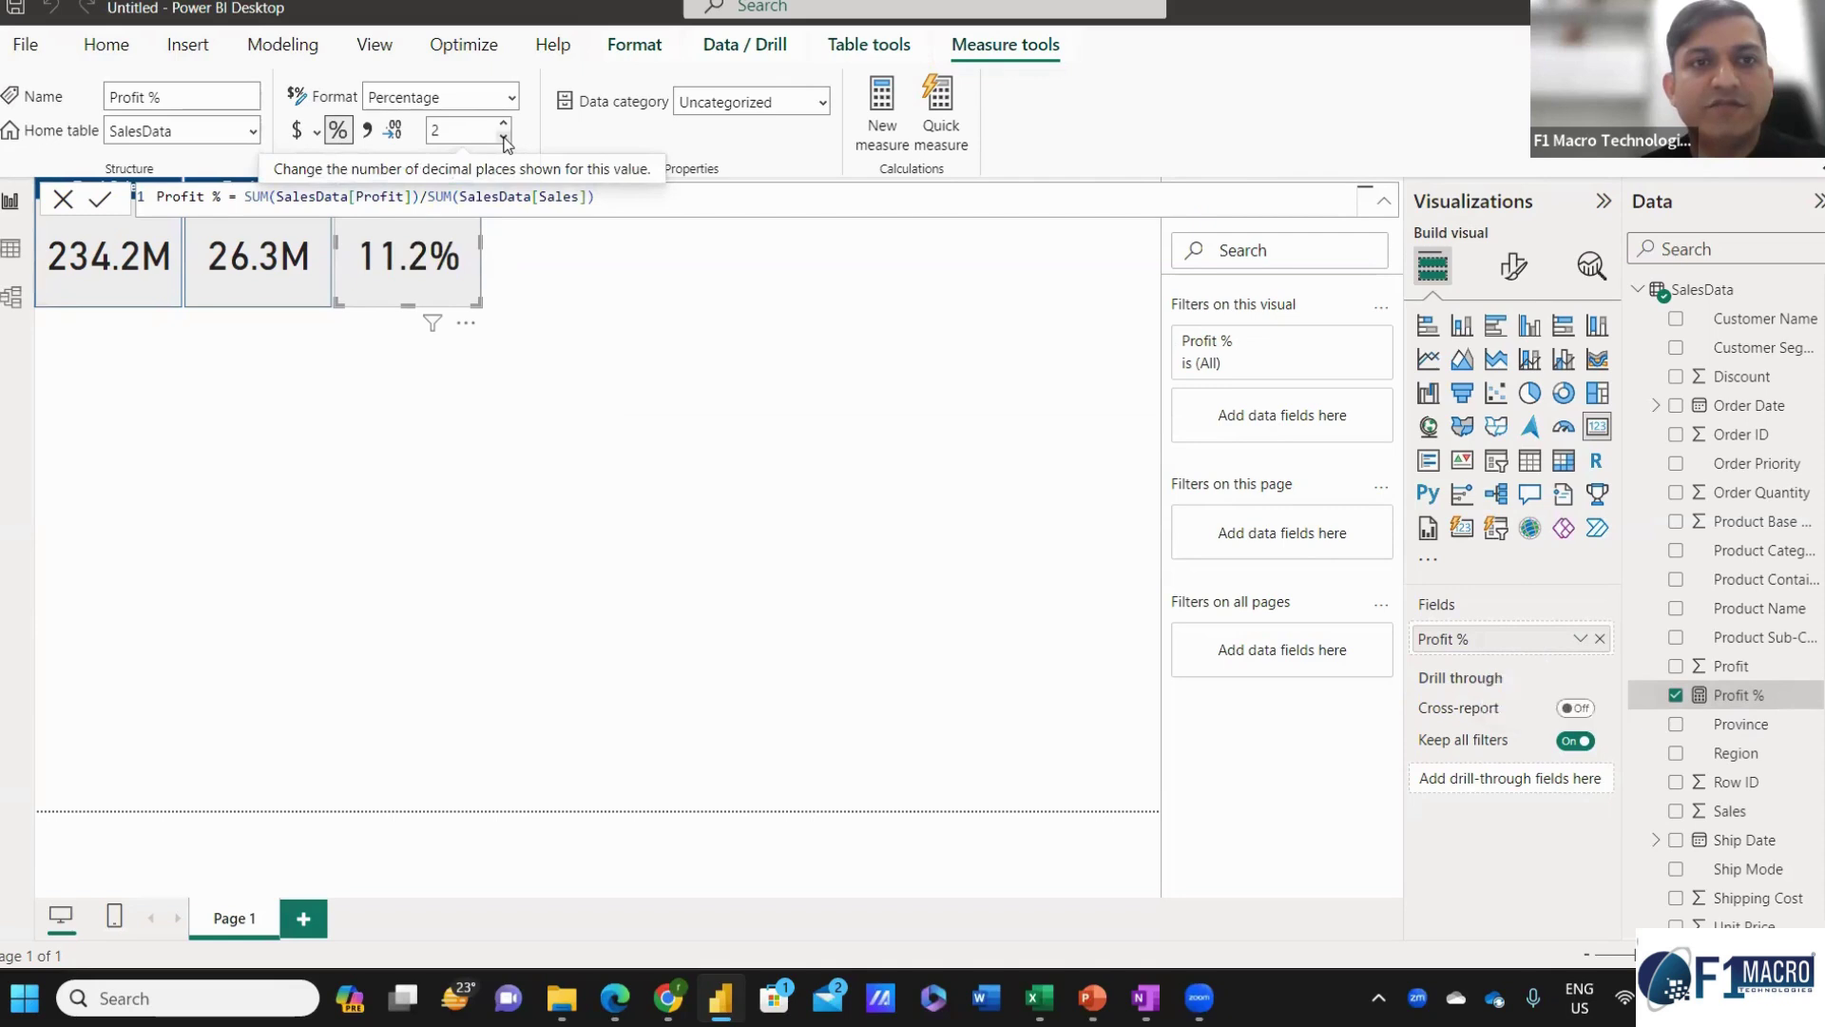
click(504, 139)
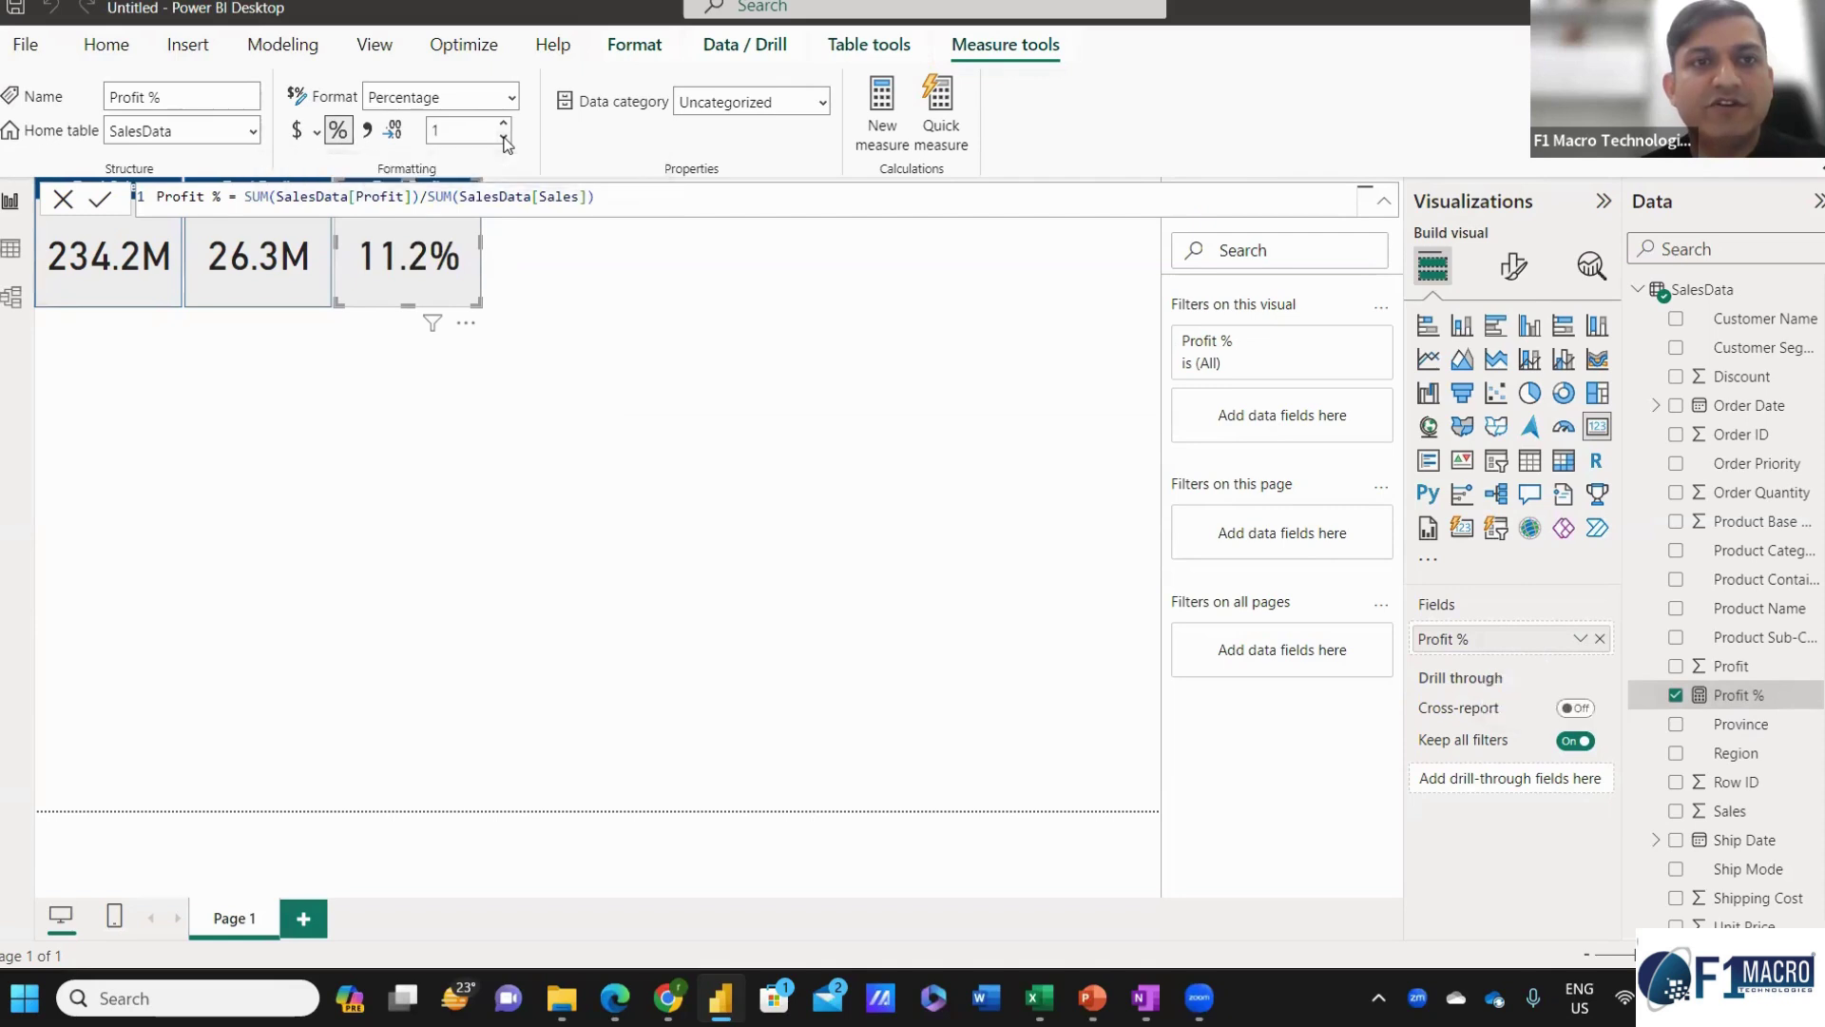
click(448, 411)
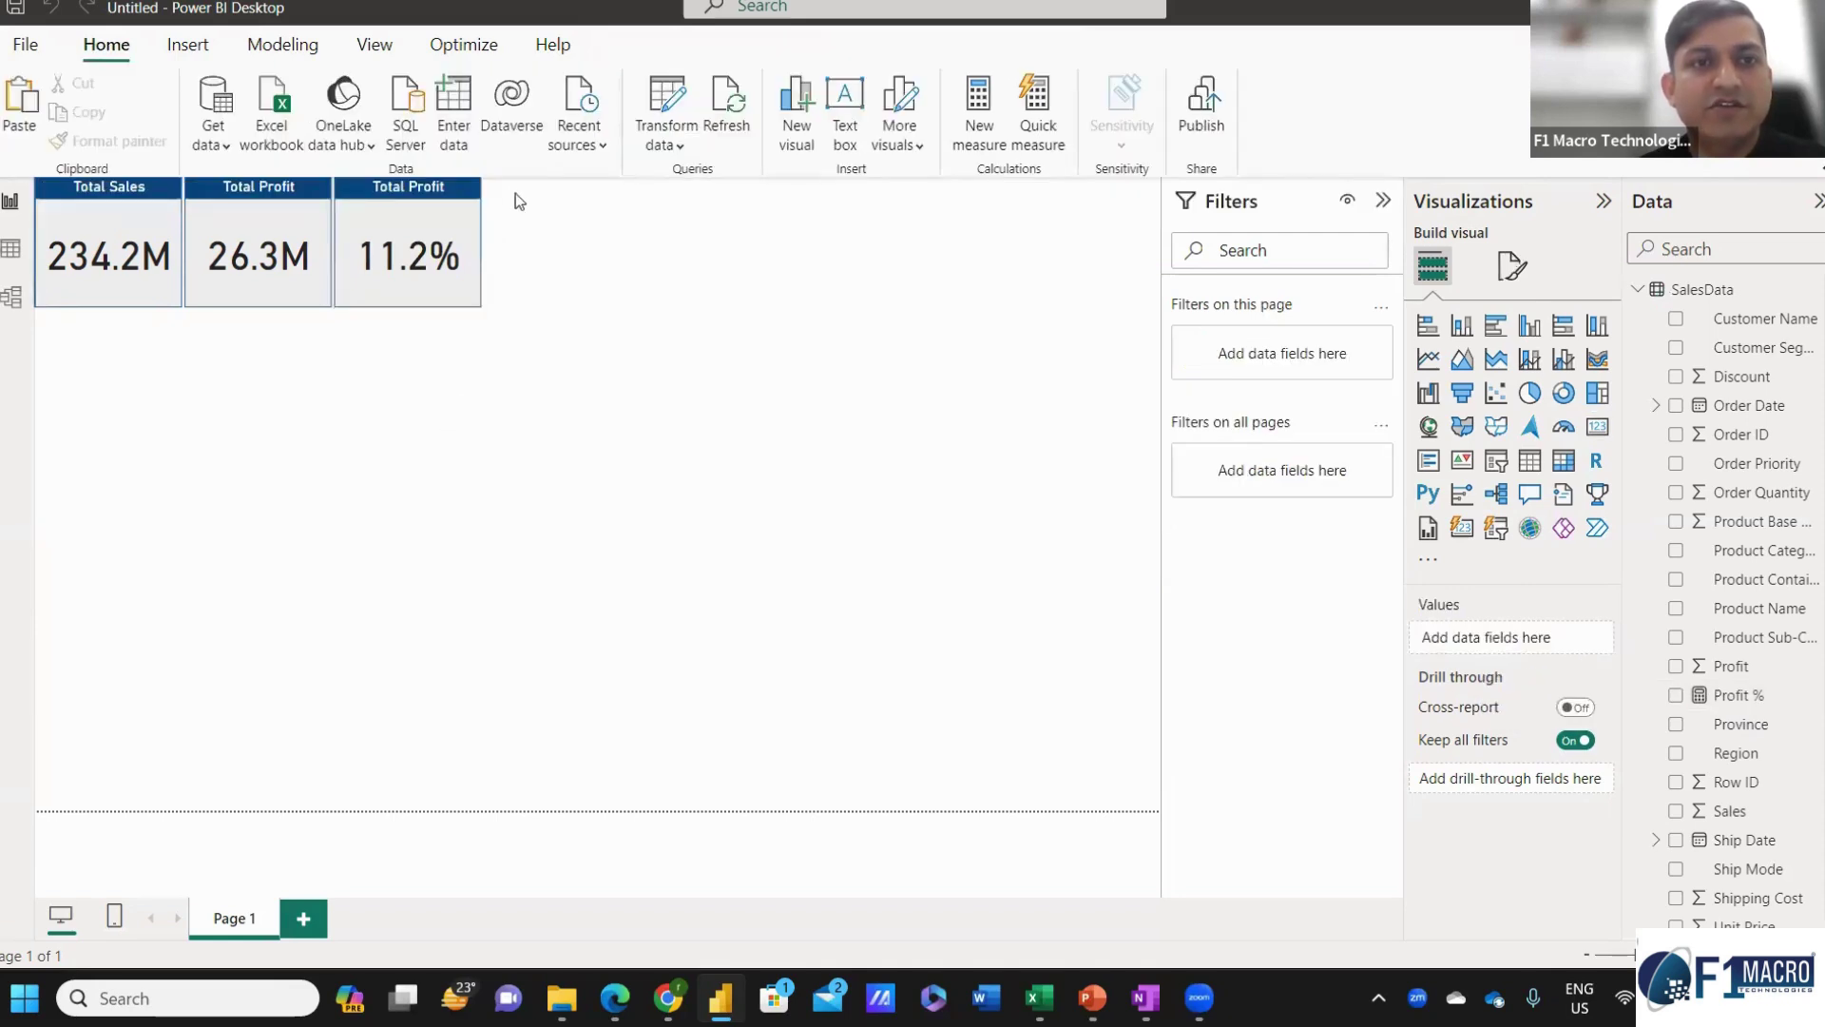
Change the title text of the card showing the Profit % measure to "Profit %".
click(414, 193)
click(1514, 269)
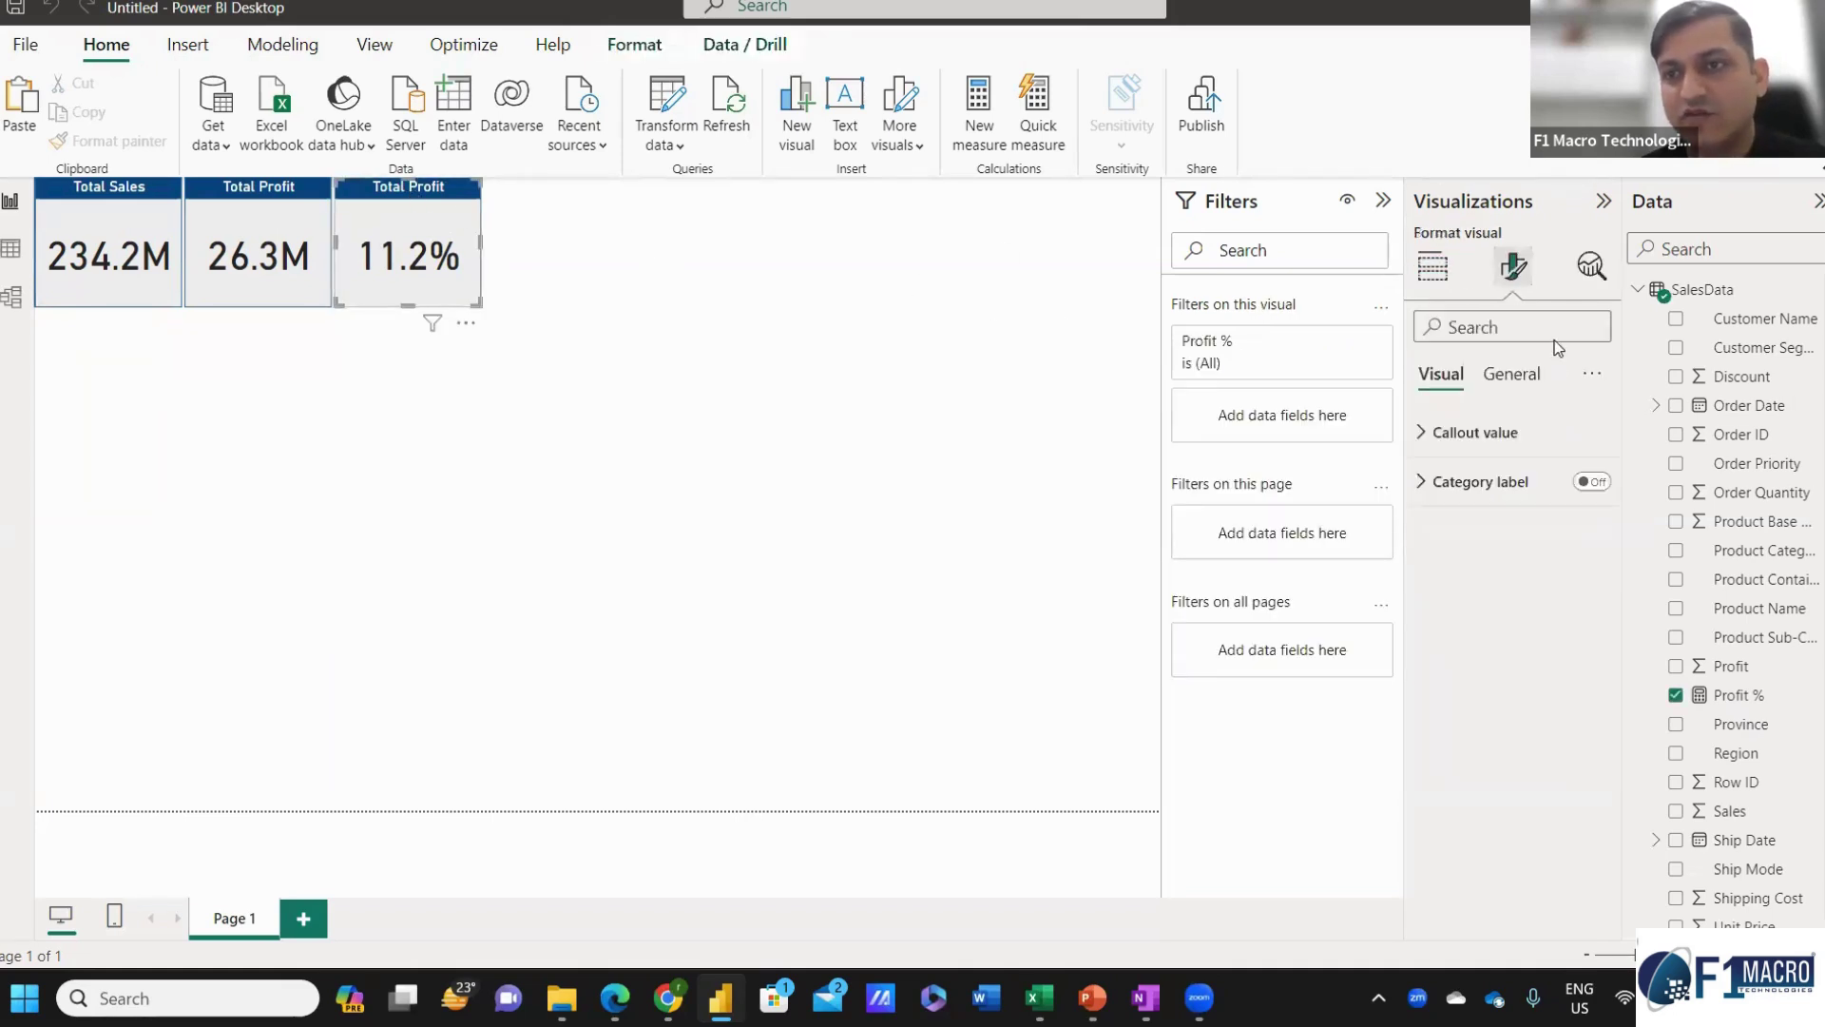
click(1512, 373)
click(1485, 486)
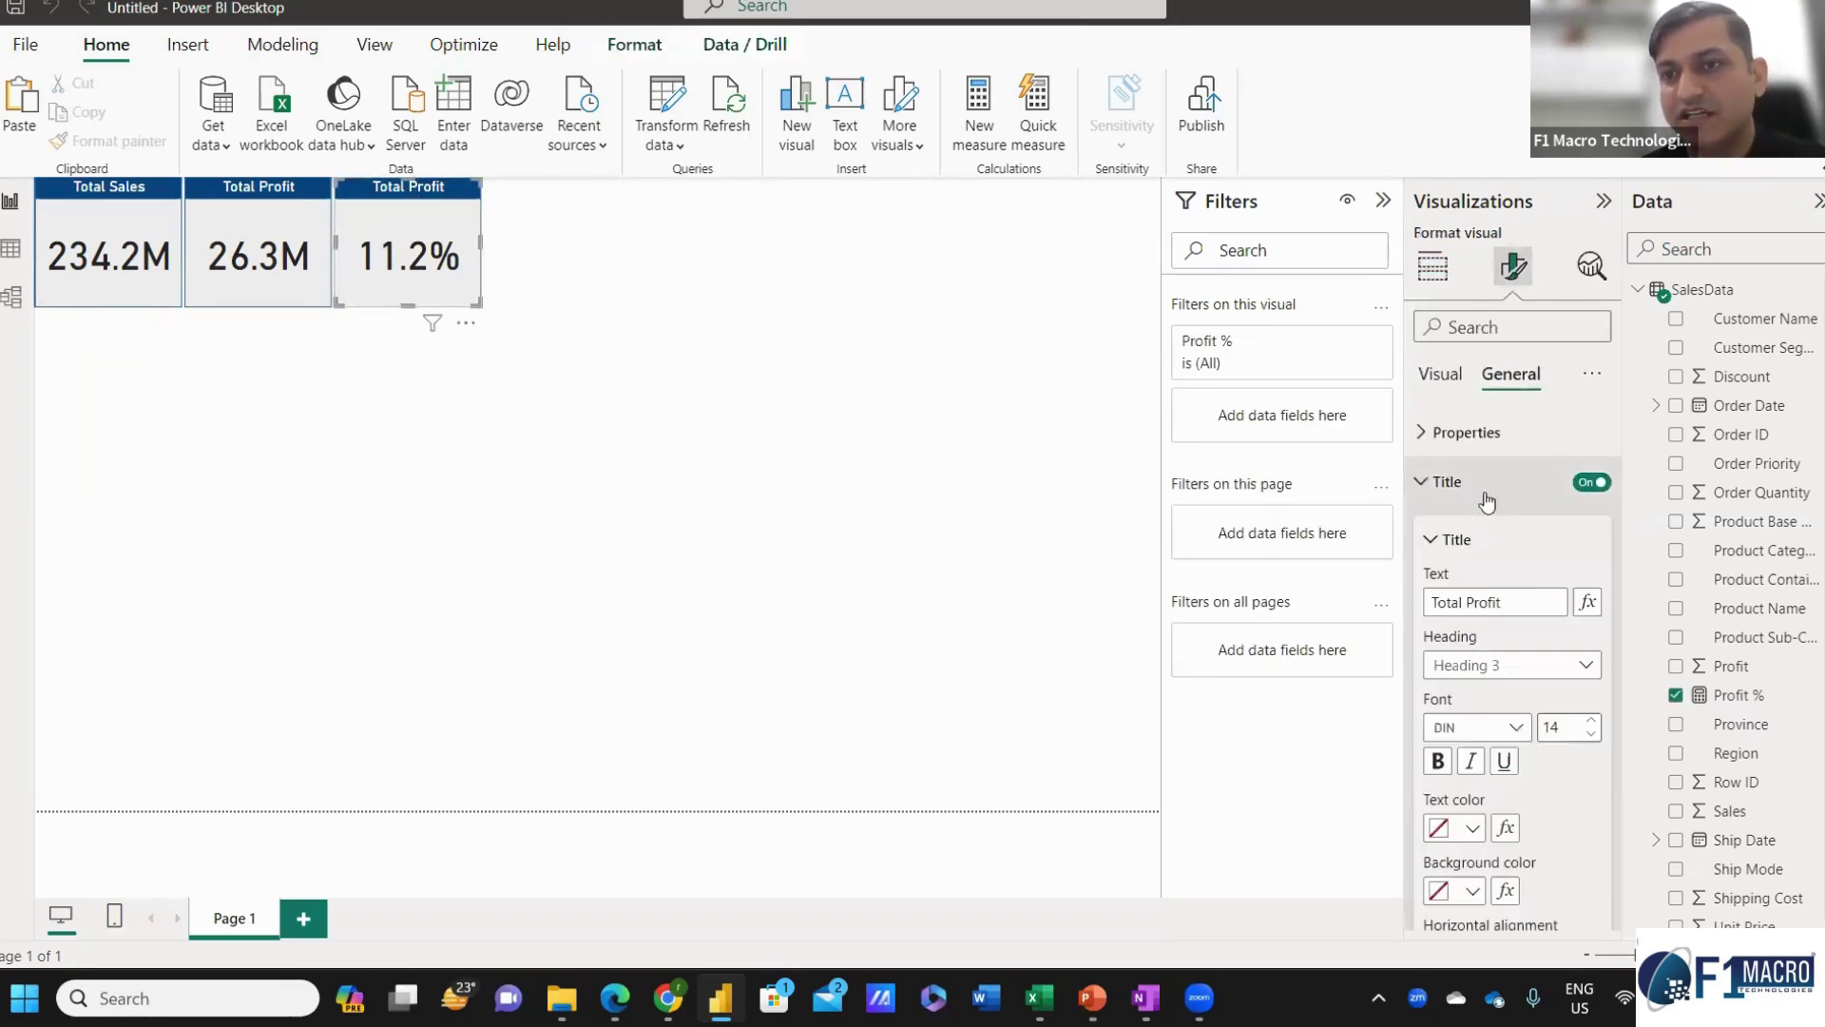
double_click(1474, 596)
click(1461, 602)
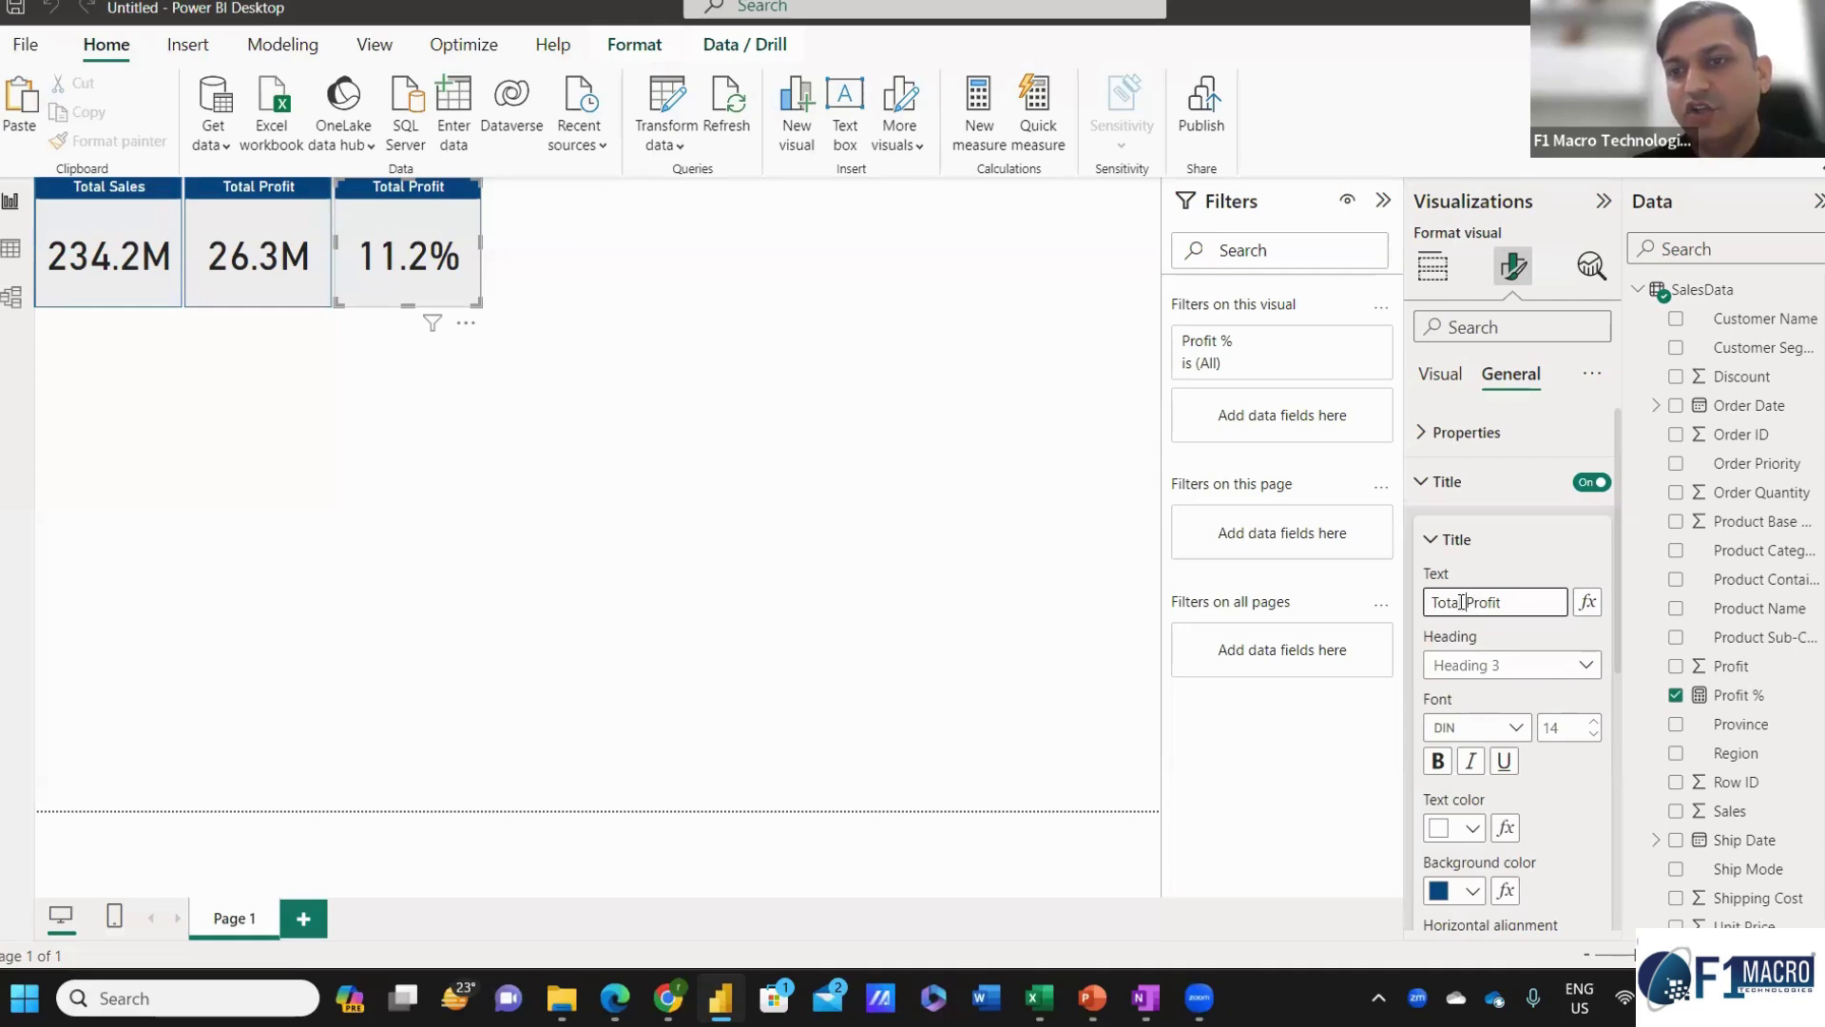
key(BackSpace)
key(BackSpace)
key(BackSpace)
key(BackSpace)
key(BackSpace)
key(BackSpace)
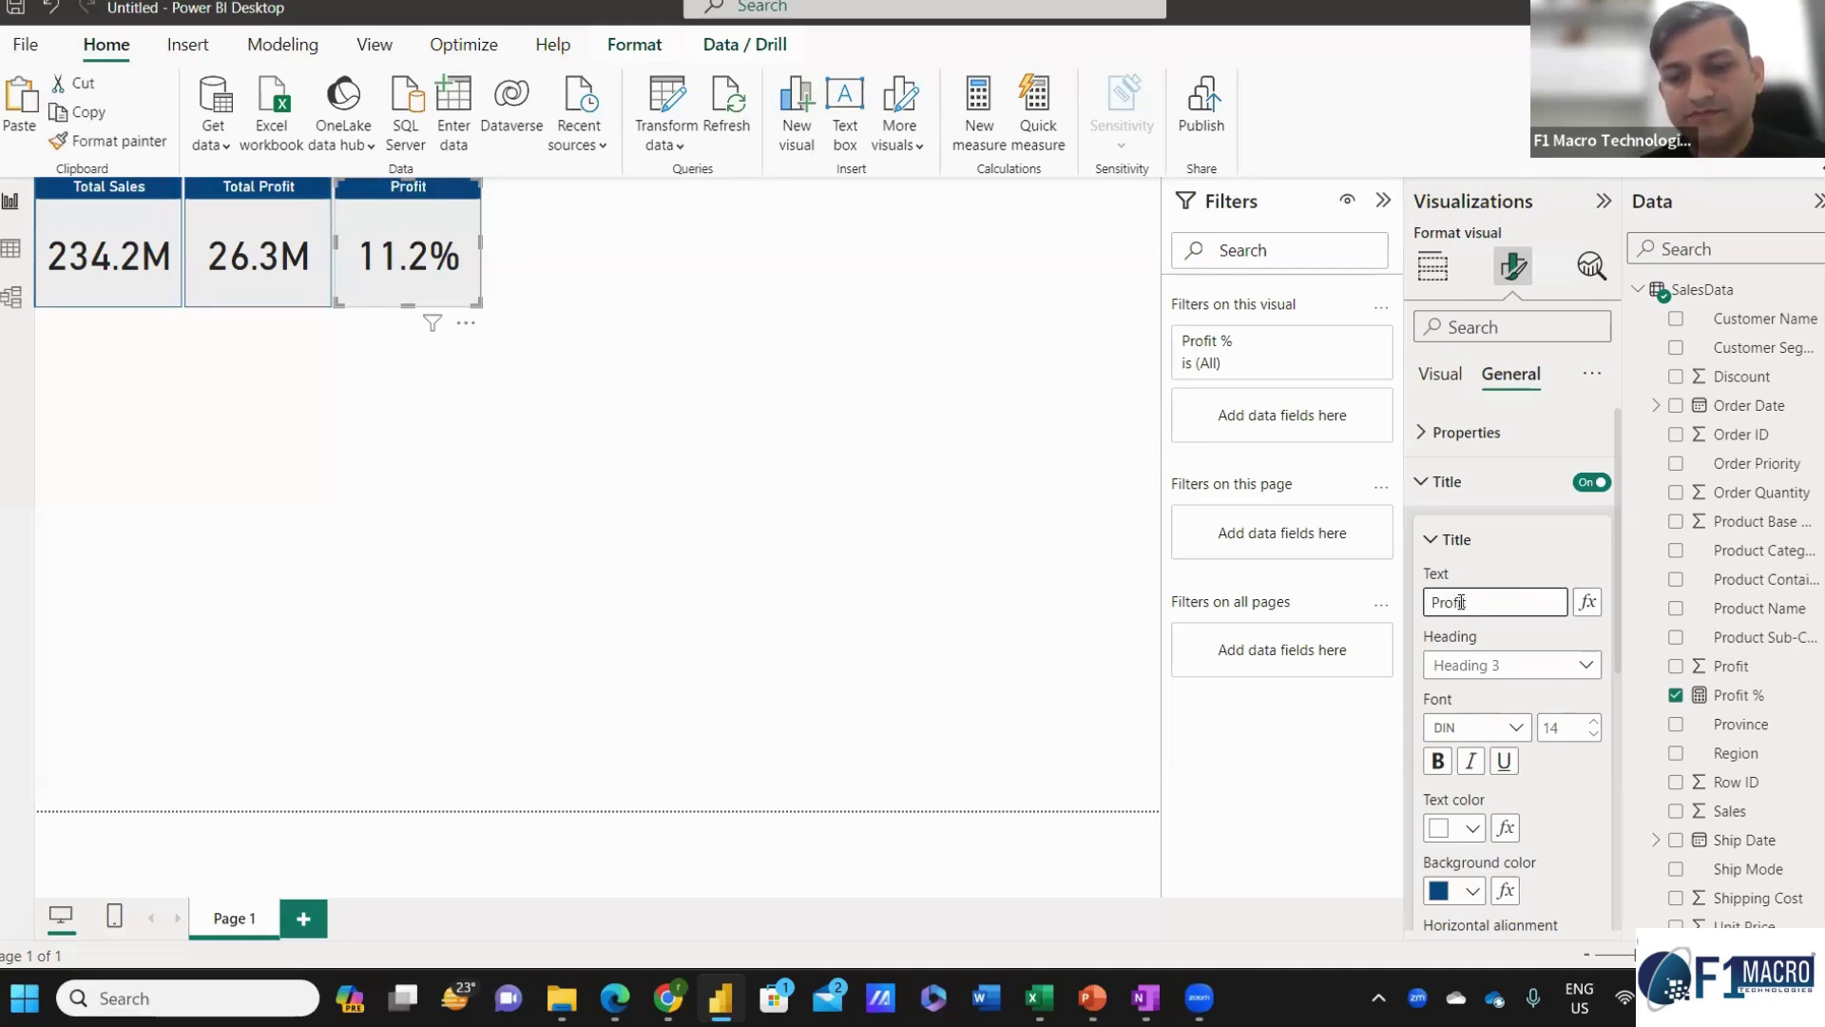
text(%)
key(Return)
click(795, 589)
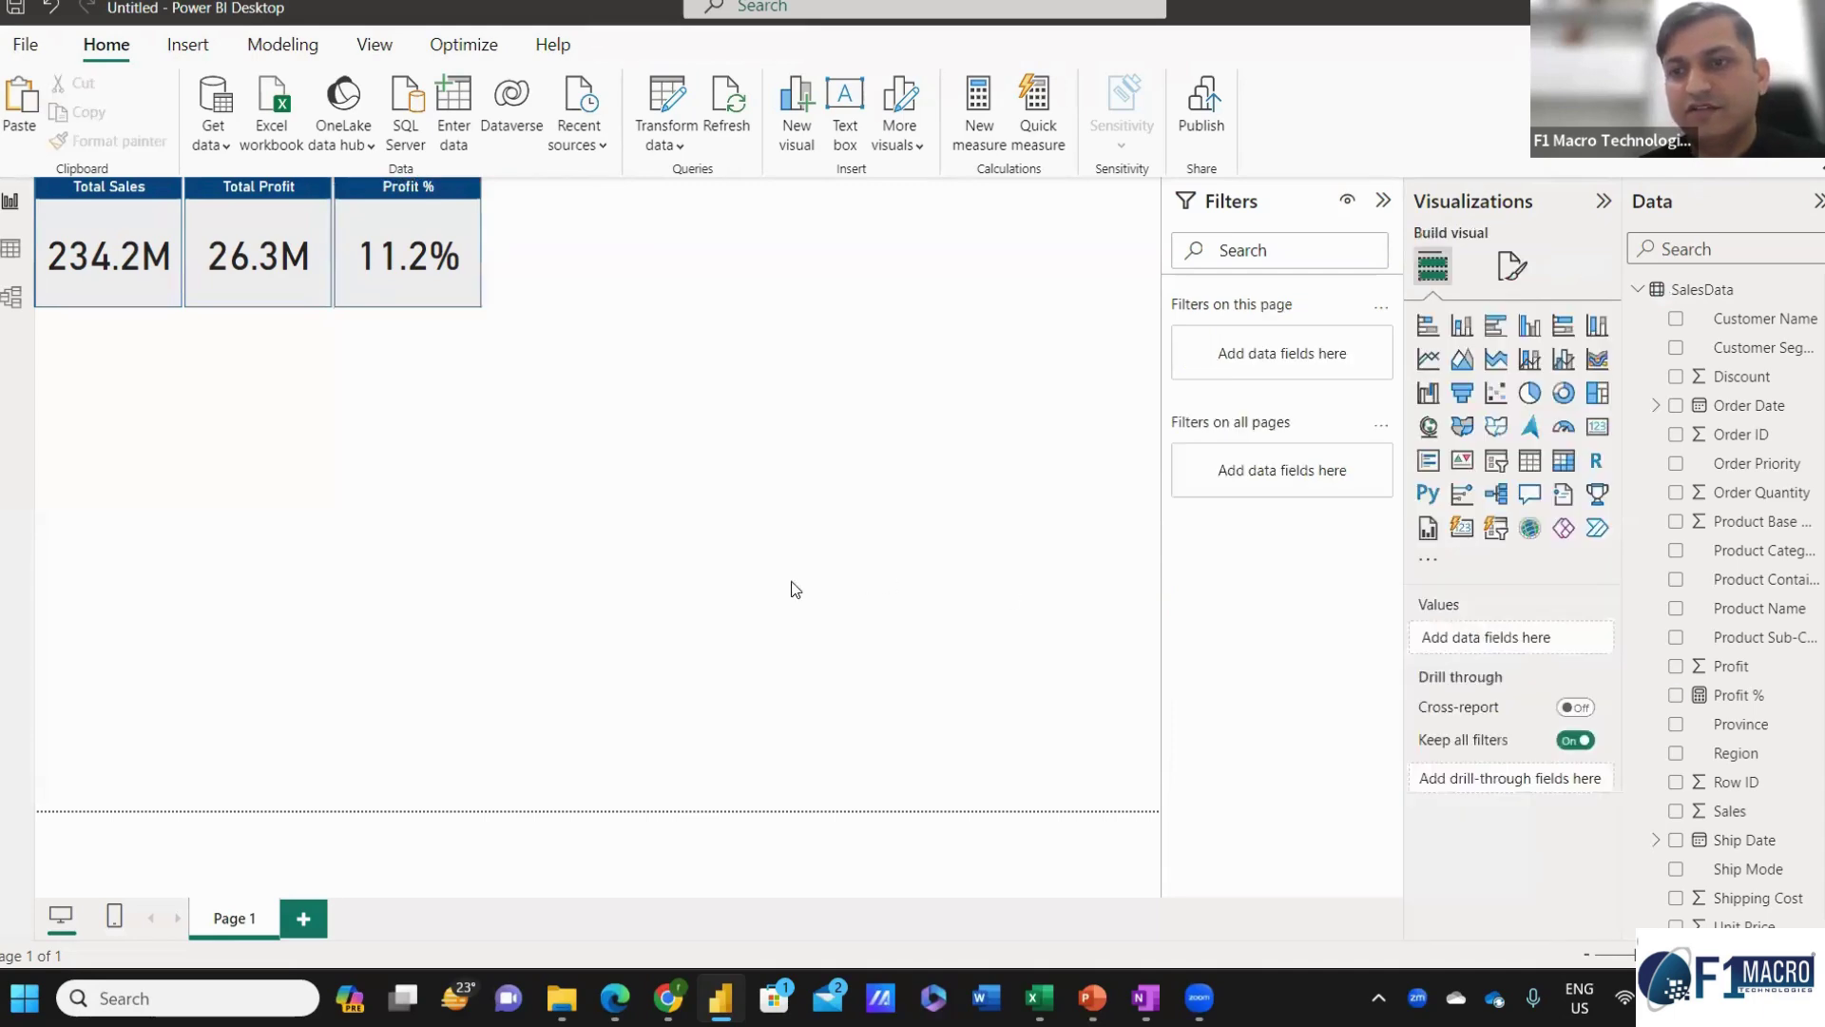
Add an enlarged treemap below the cards with Region as its category and Sales as its values.
click(1597, 393)
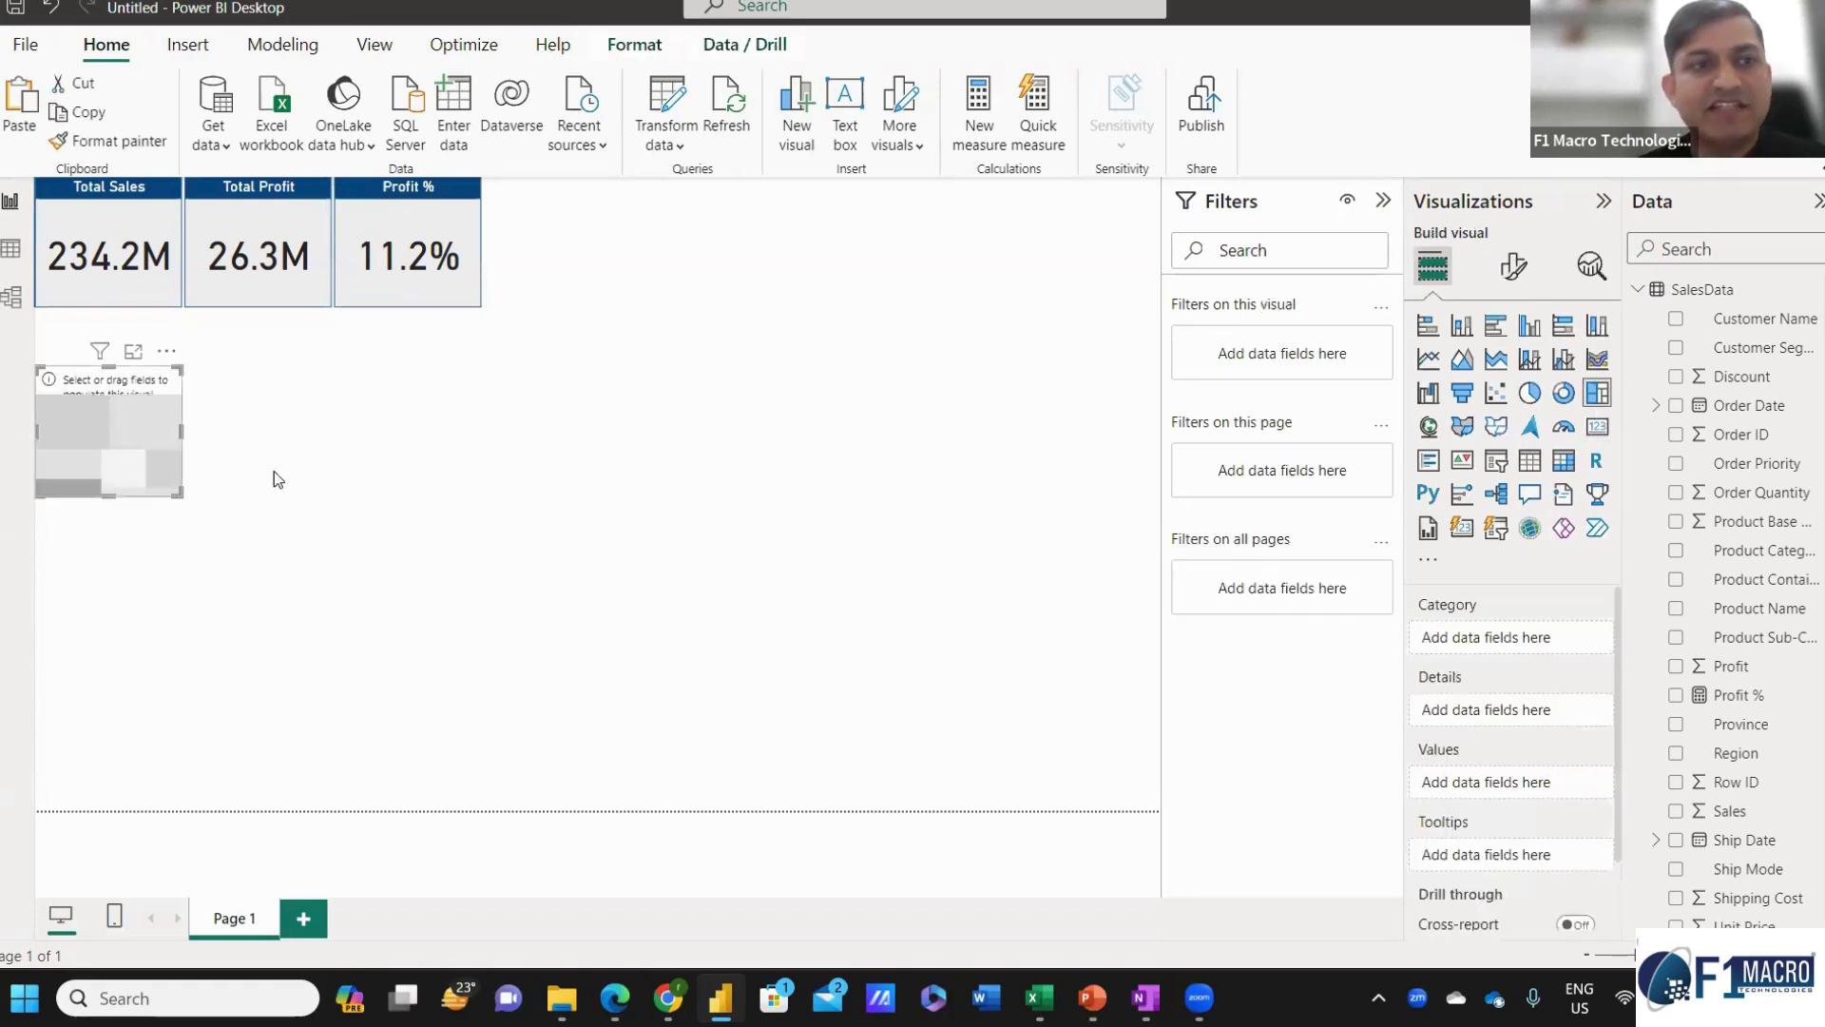
drag(89, 448, 401, 470)
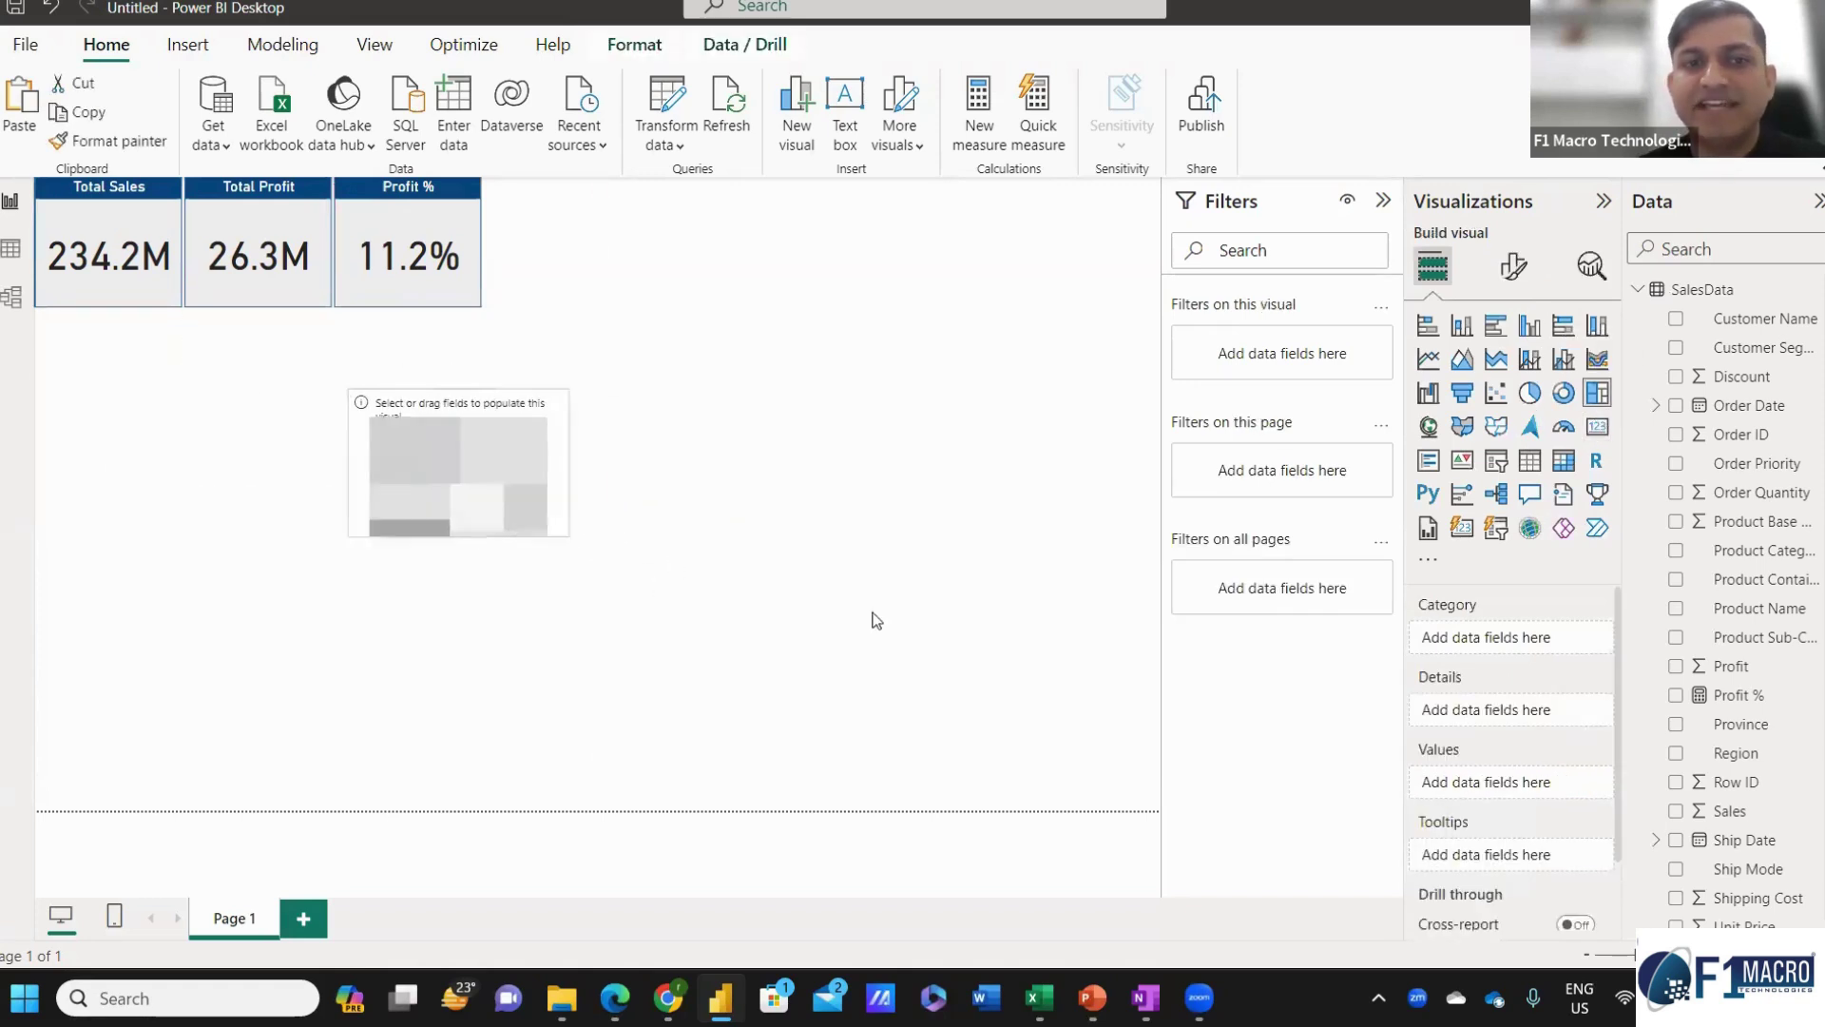
drag(876, 620, 935, 645)
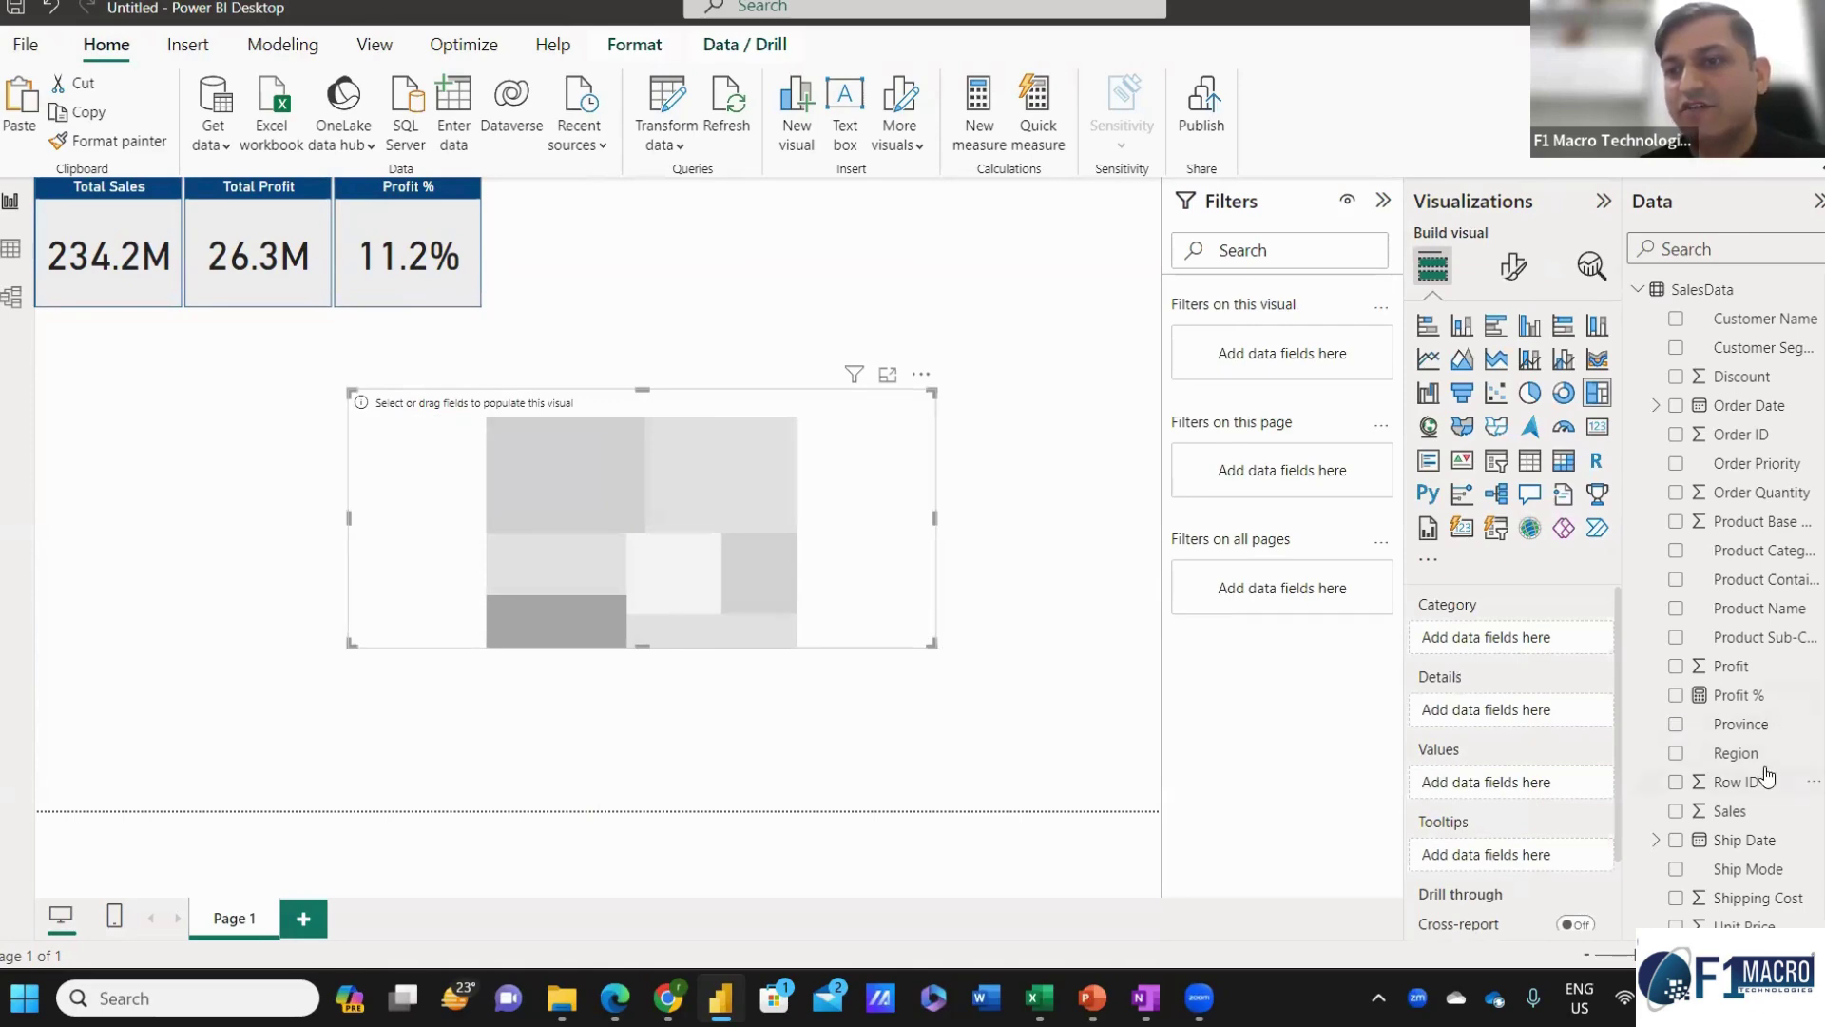
drag(1736, 752, 723, 556)
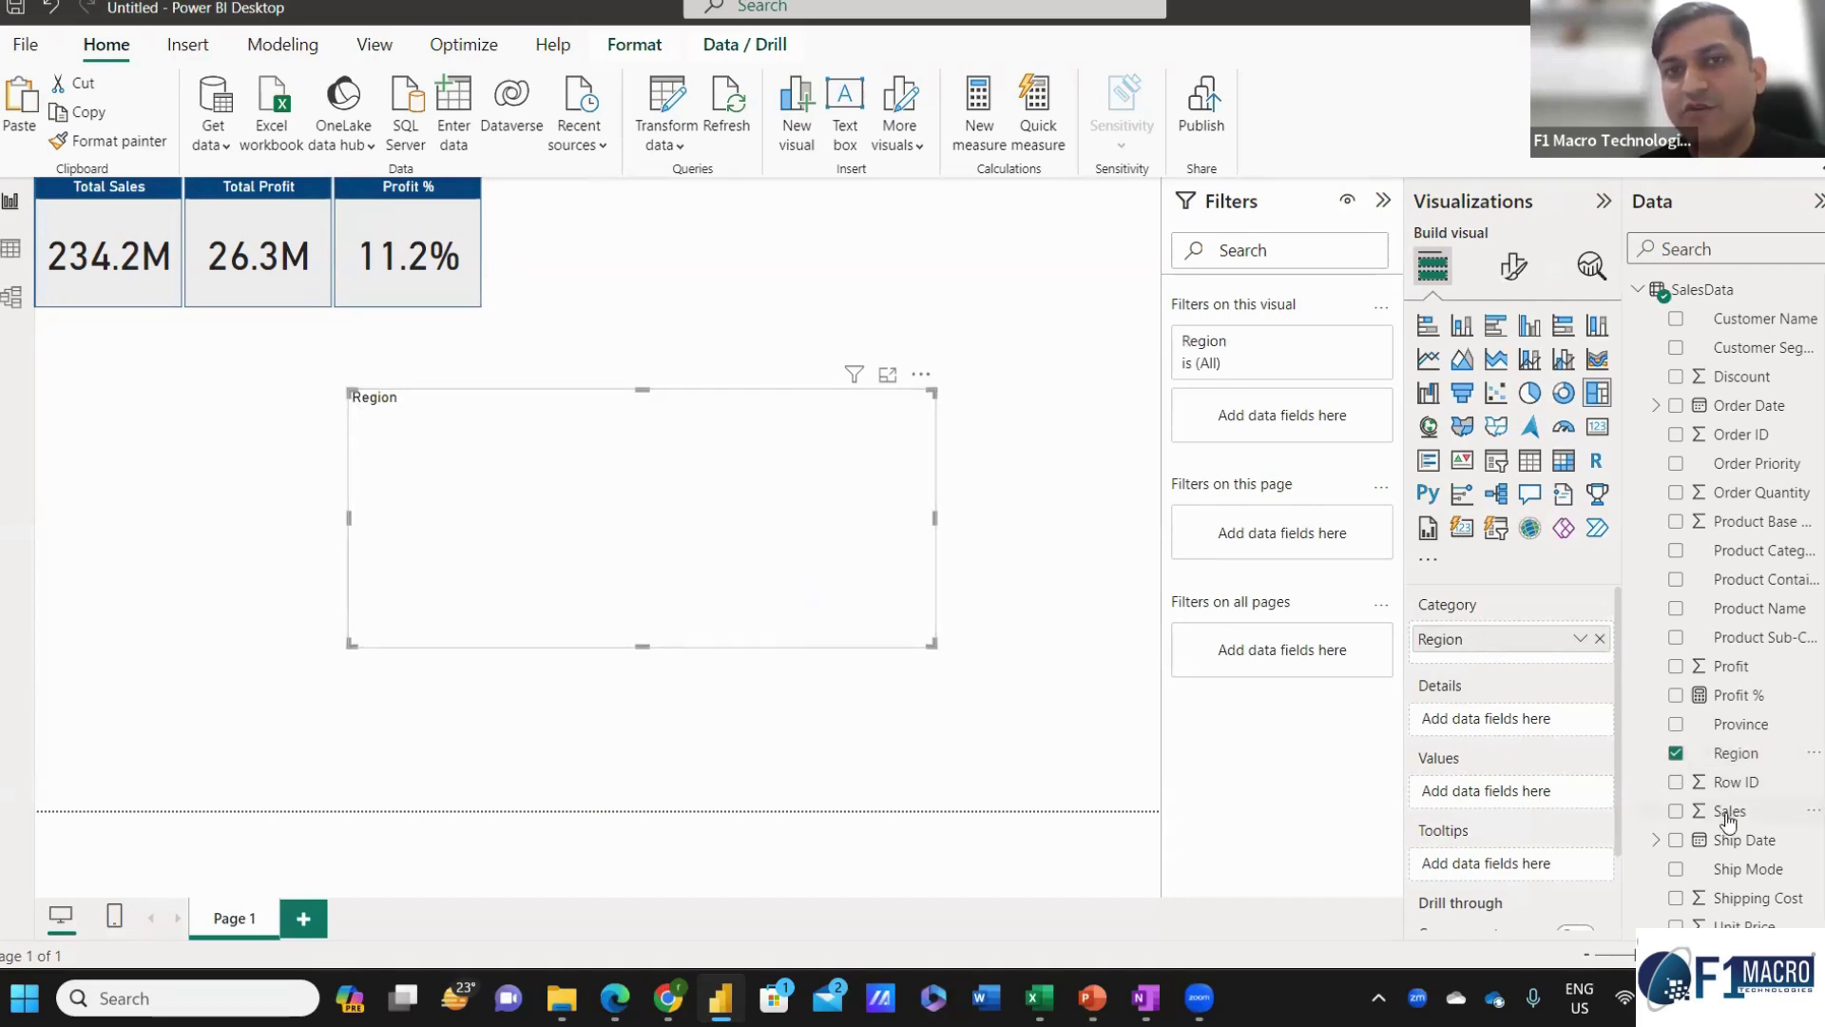
drag(1728, 820, 738, 538)
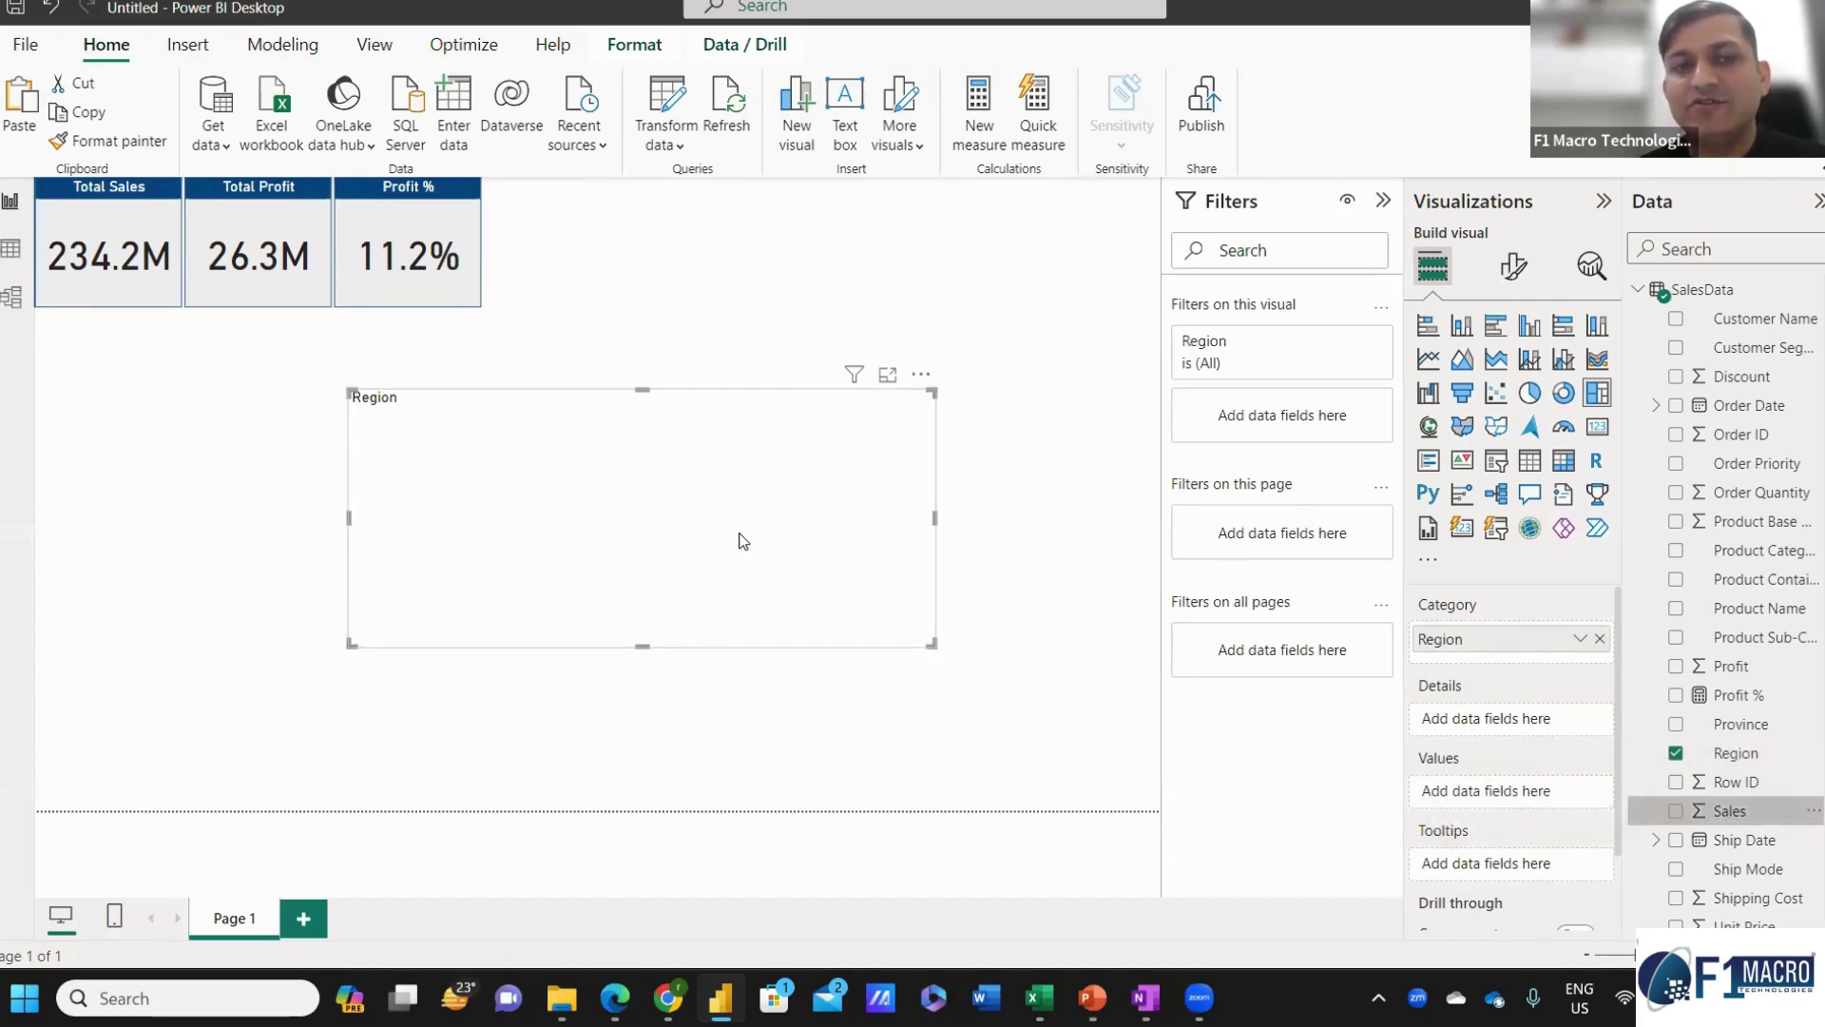
Fit the treemap beside the Profit % card at the cards' height, about three cards wide, and turn on its data labels.
drag(788, 378, 922, 148)
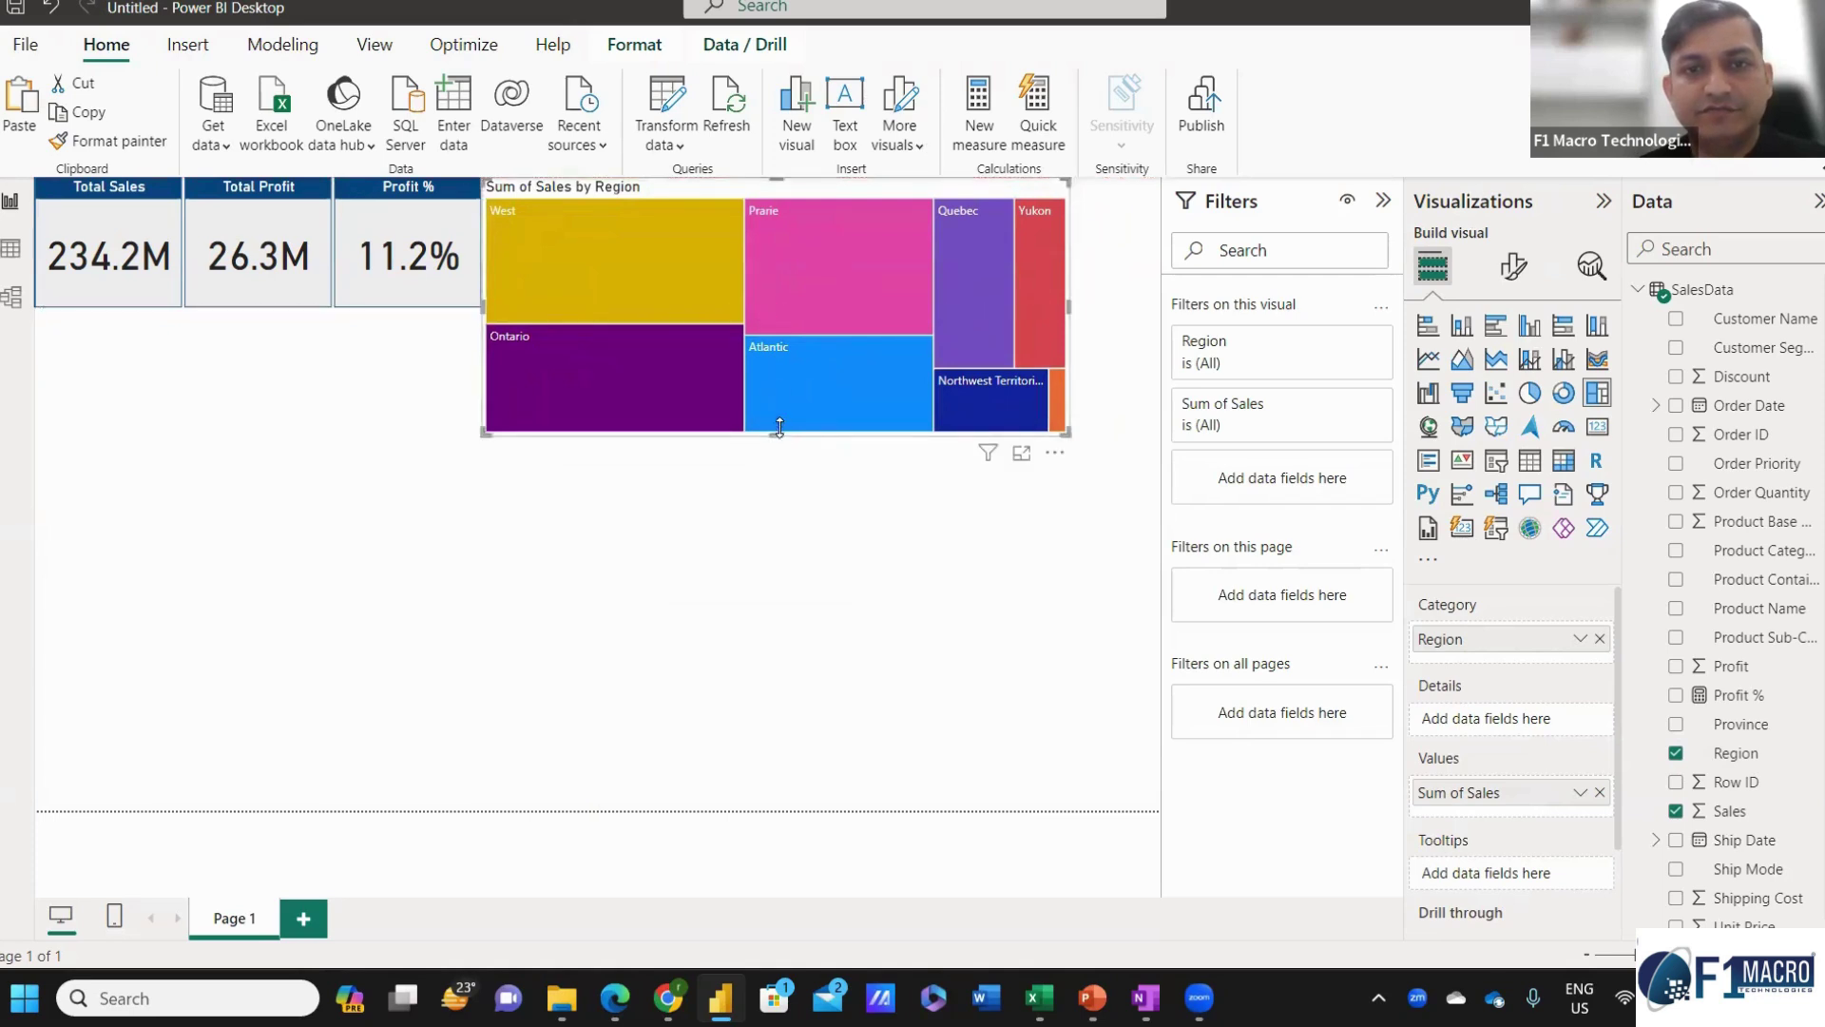
drag(779, 430, 781, 302)
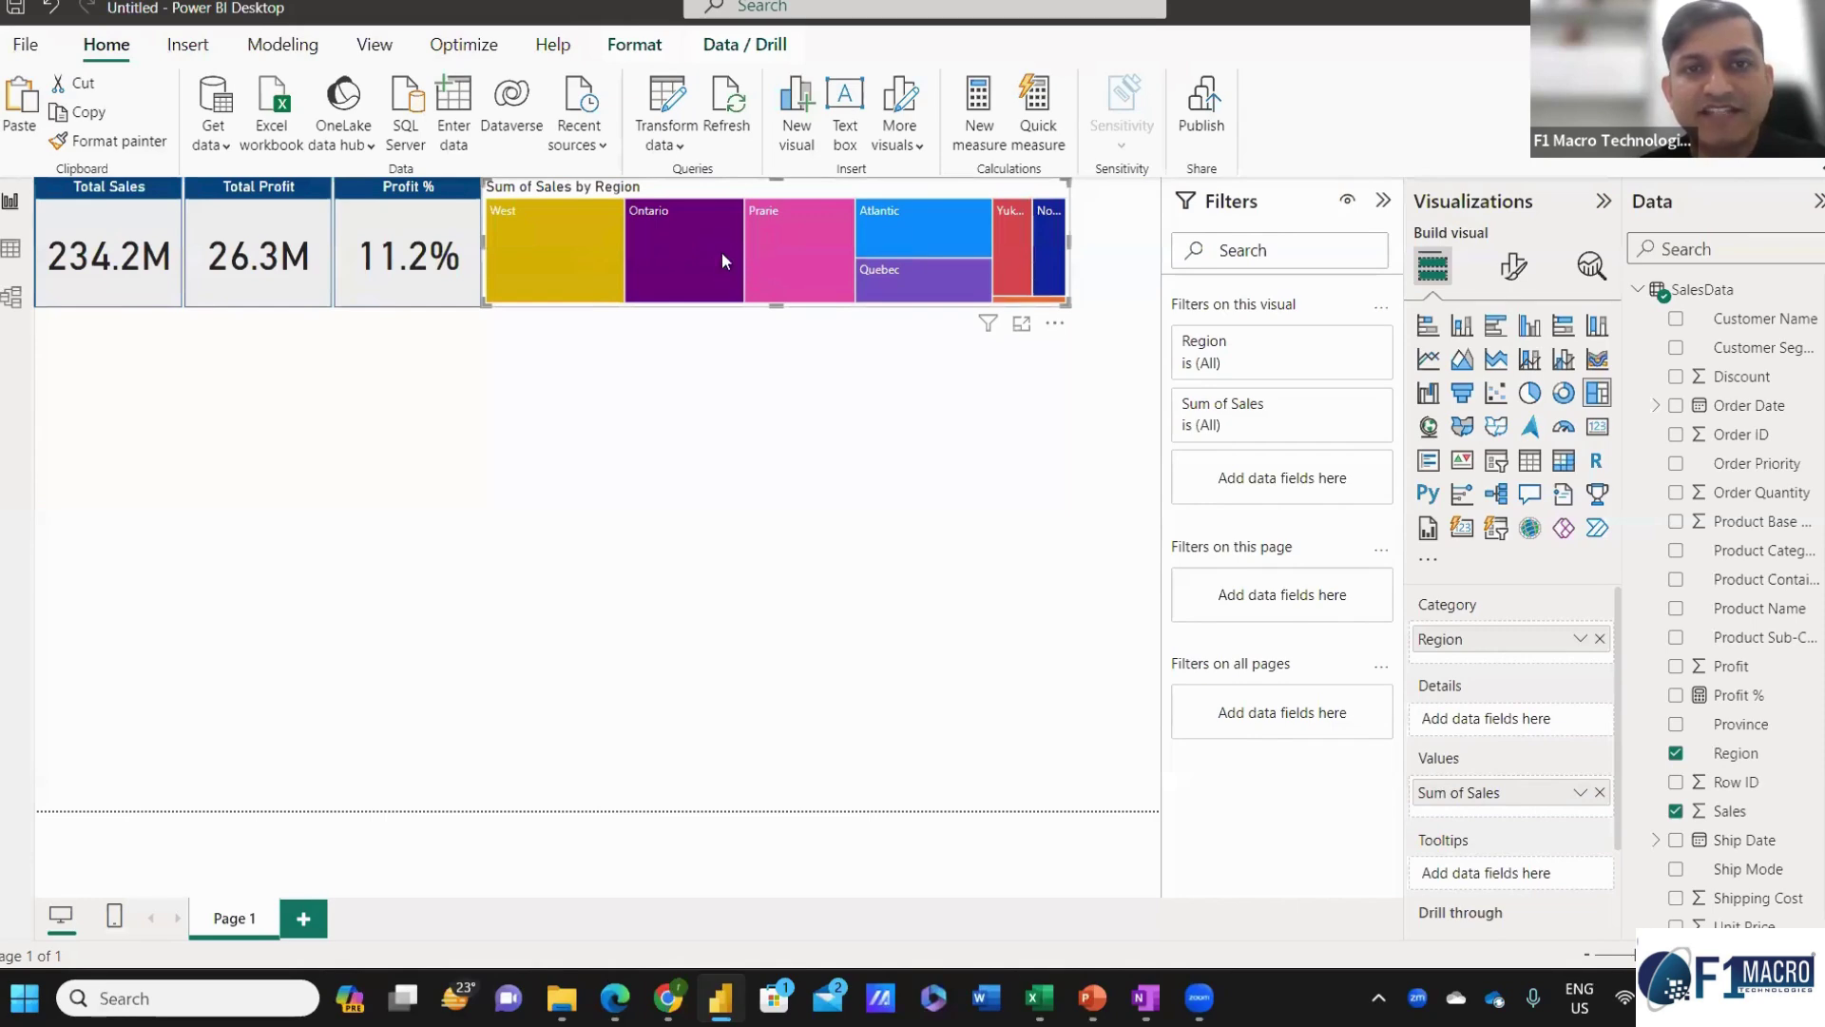
click(1513, 268)
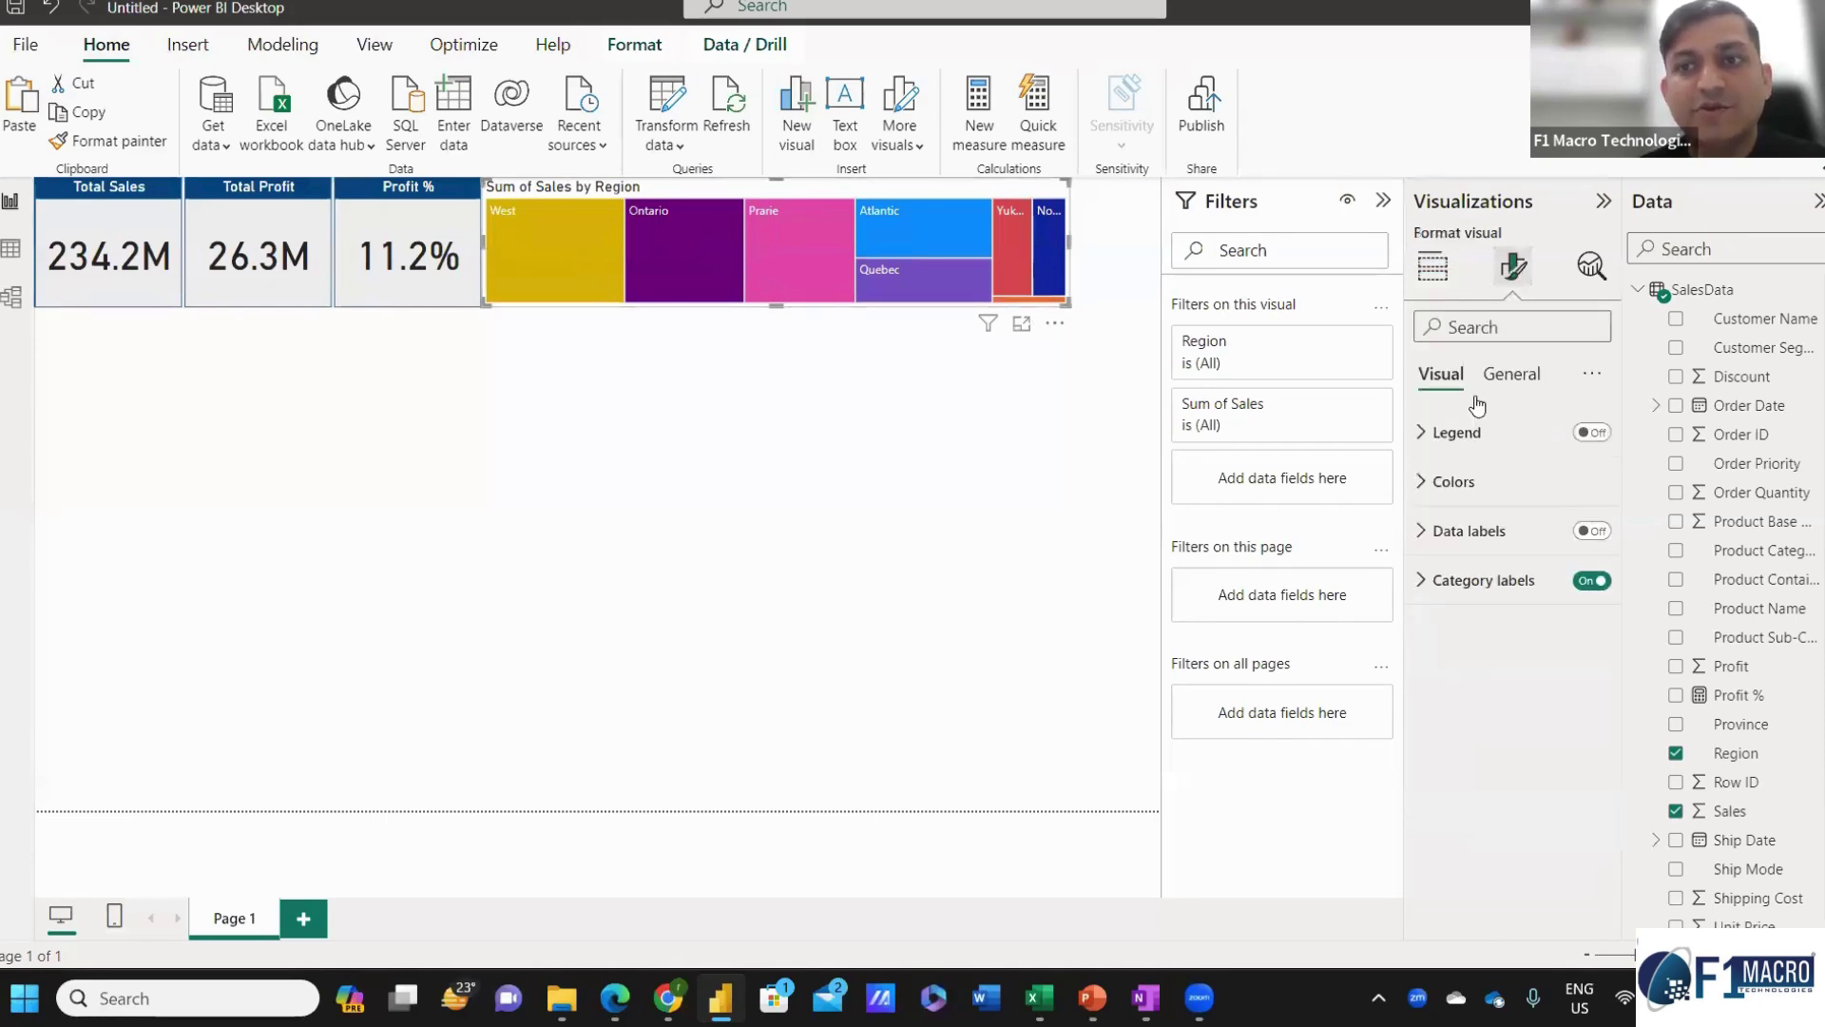
click(1593, 532)
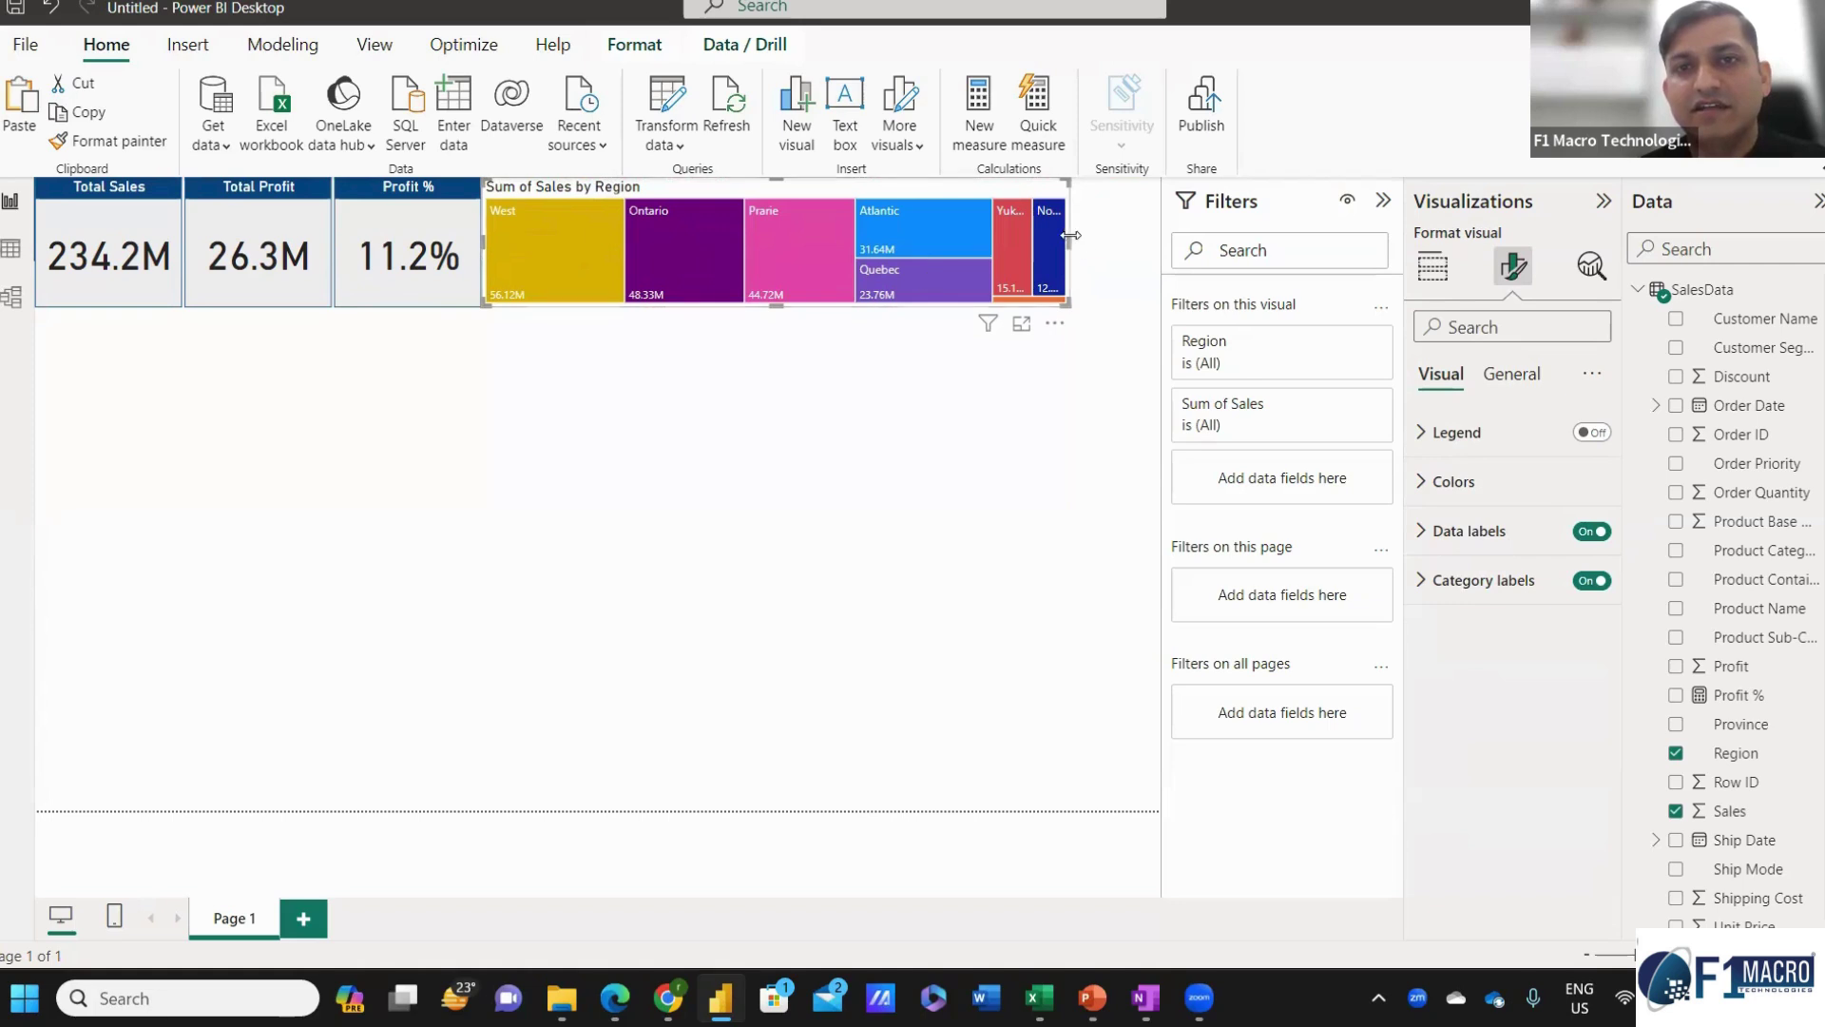
drag(1070, 235, 918, 237)
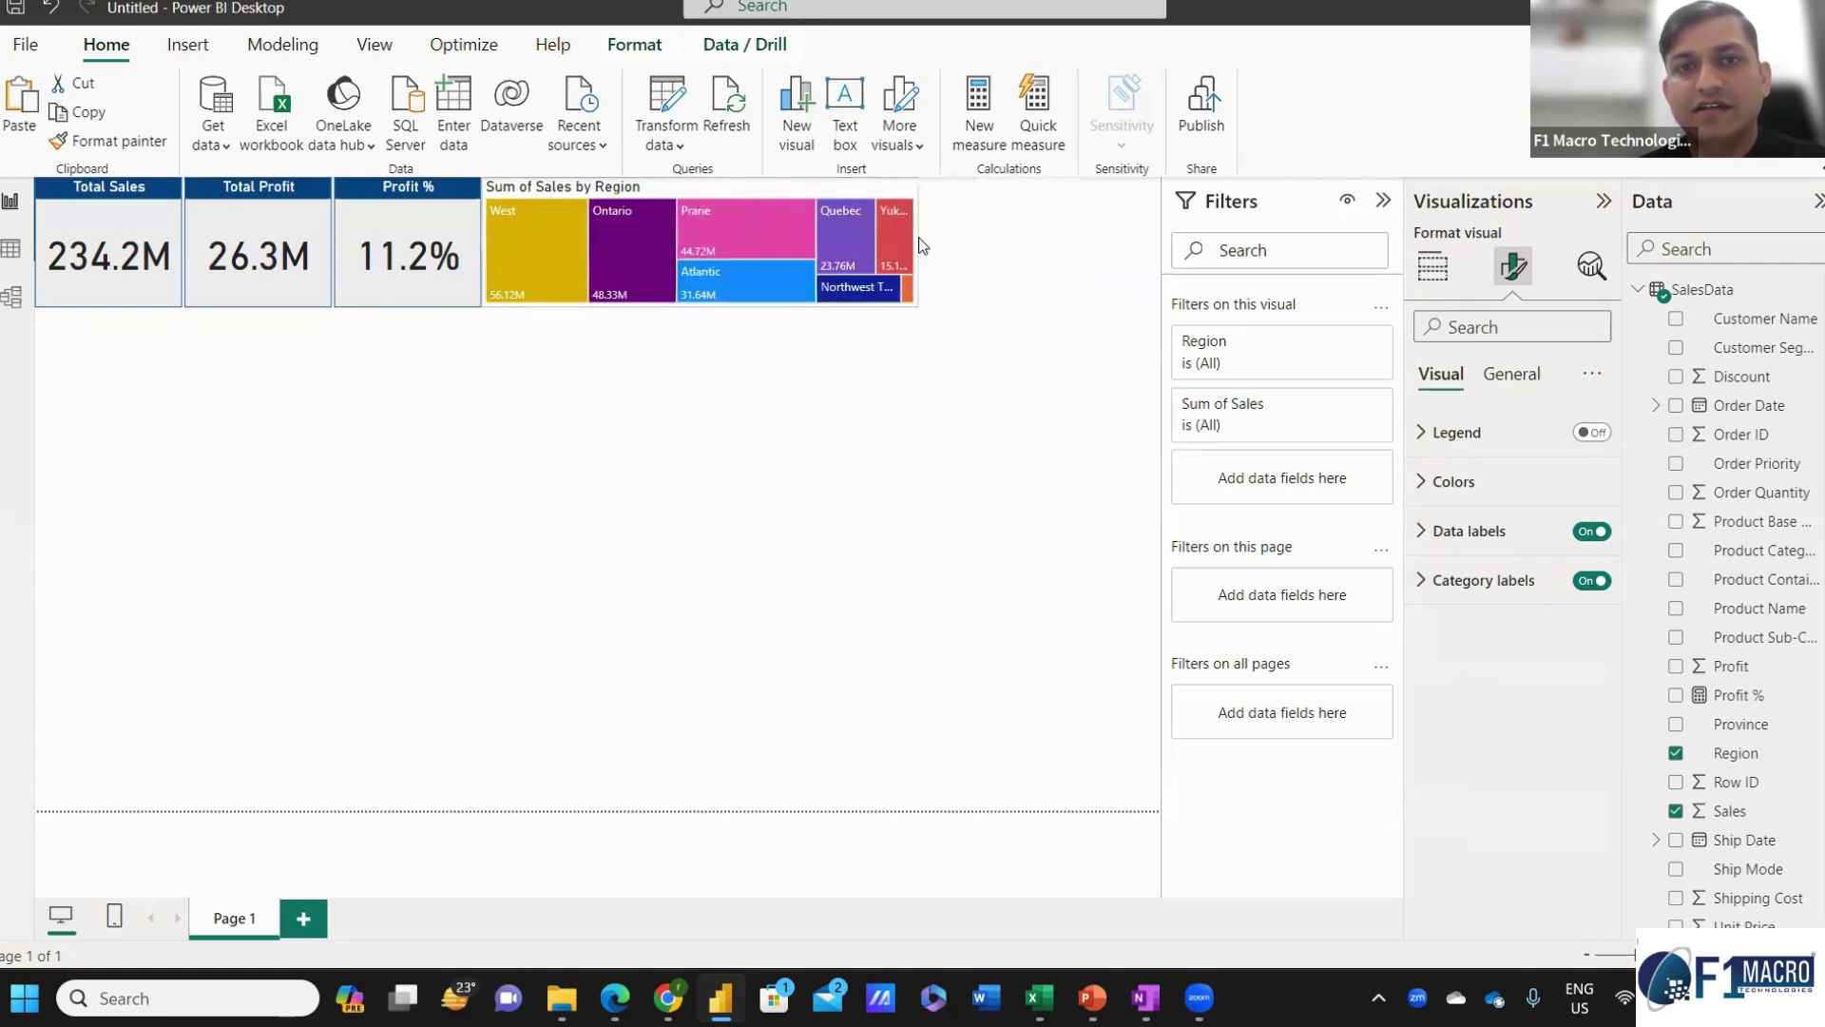
Copy the Profit % card's formatting onto the treemap with Format Painter and clear the accidental West region selection.
click(397, 200)
click(104, 140)
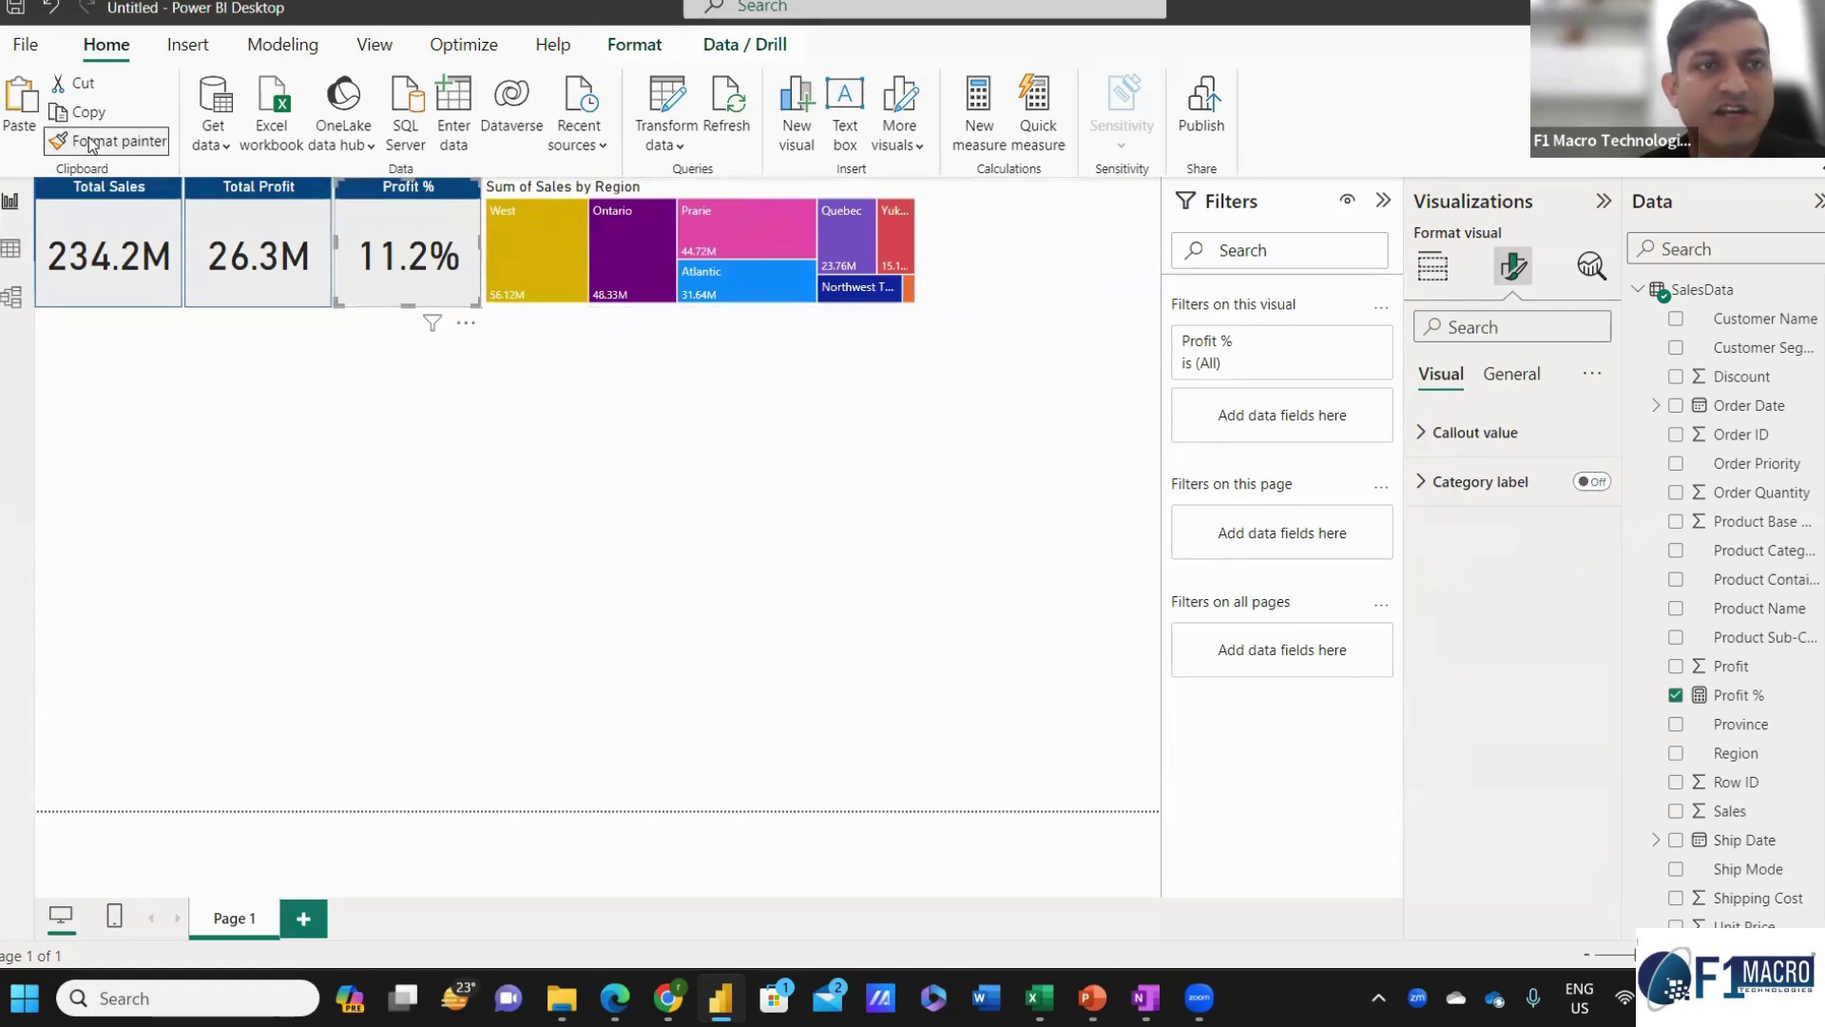
click(585, 213)
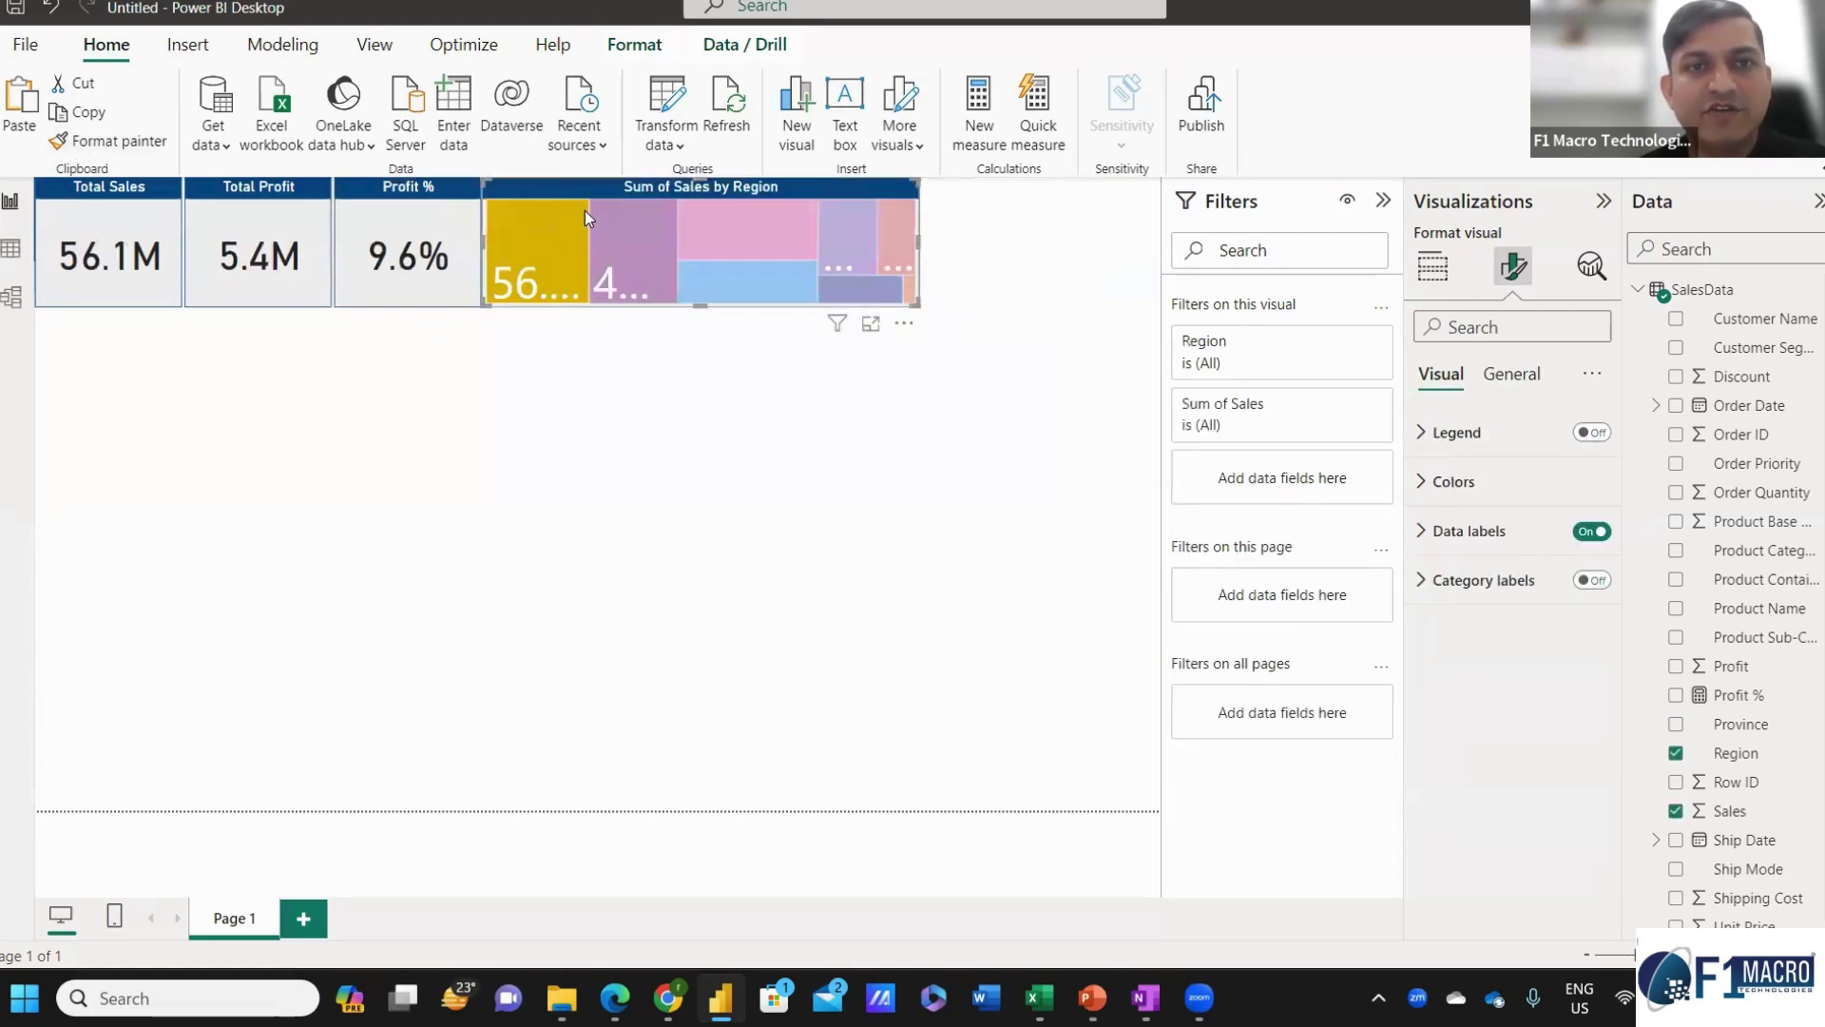
click(584, 213)
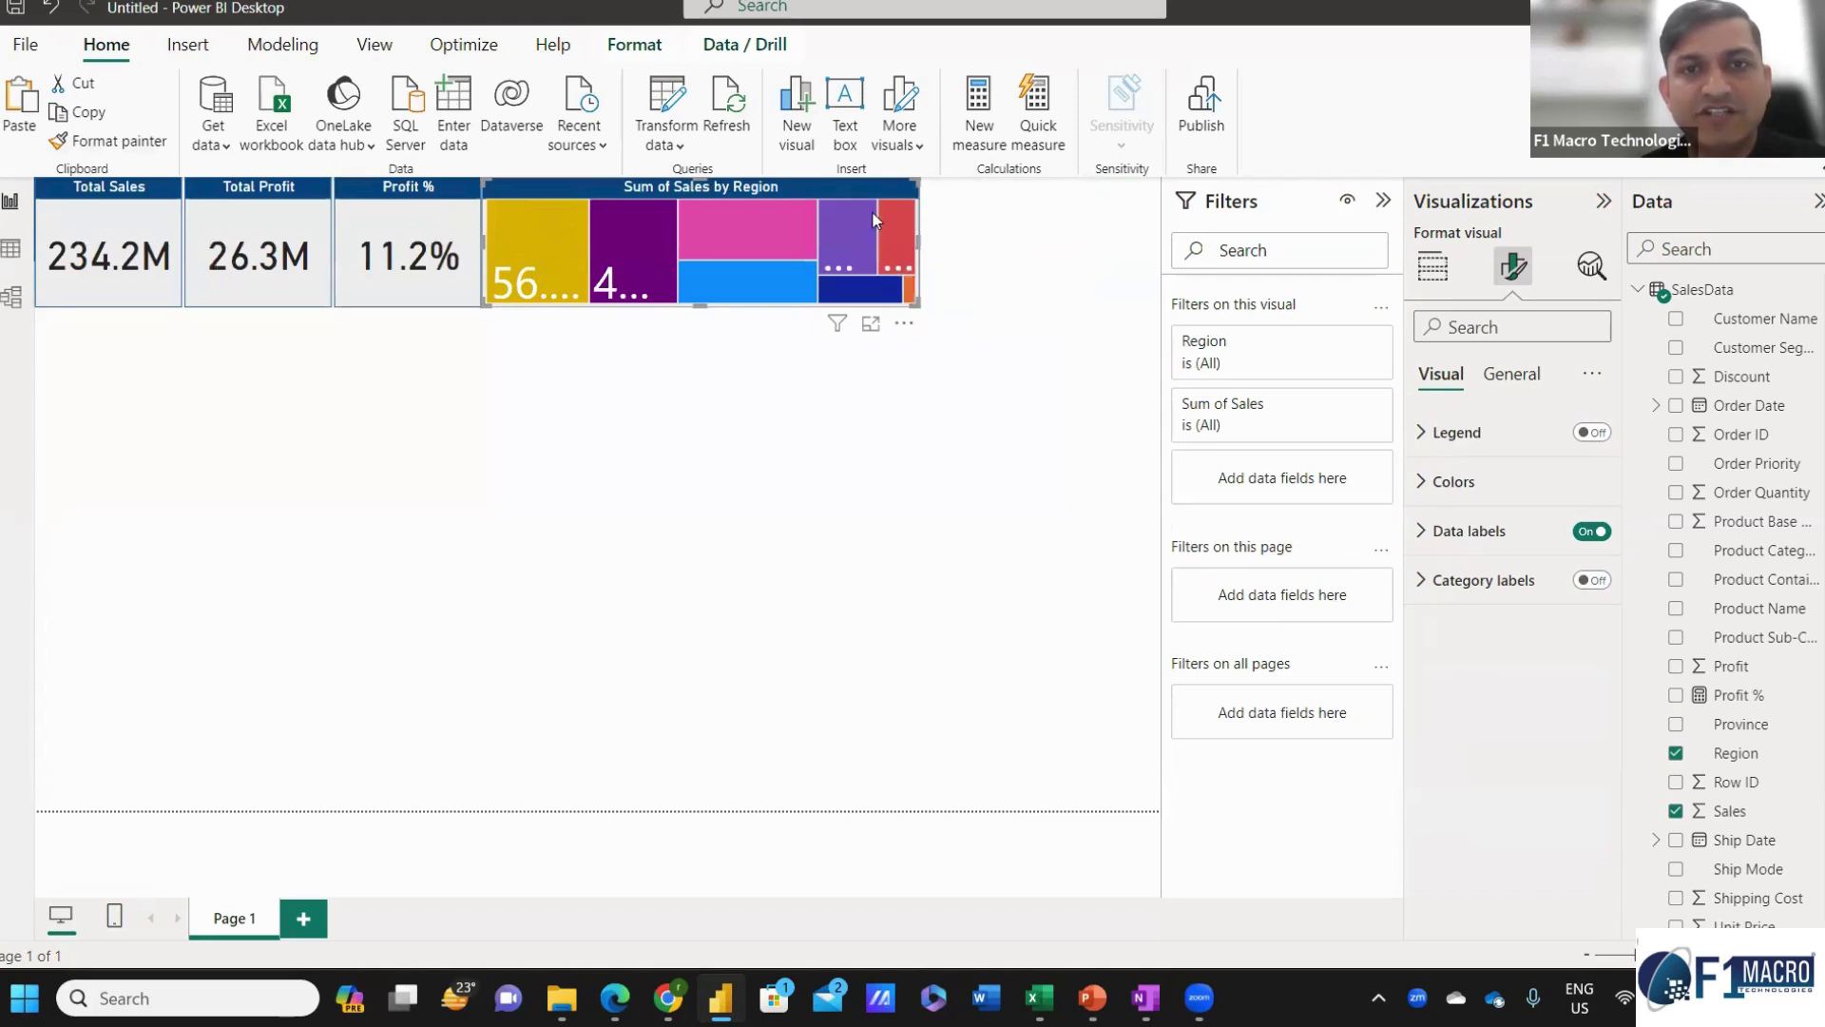
Set the treemap's data label font size to 10 and turn its category labels back on.
click(1432, 266)
click(1513, 266)
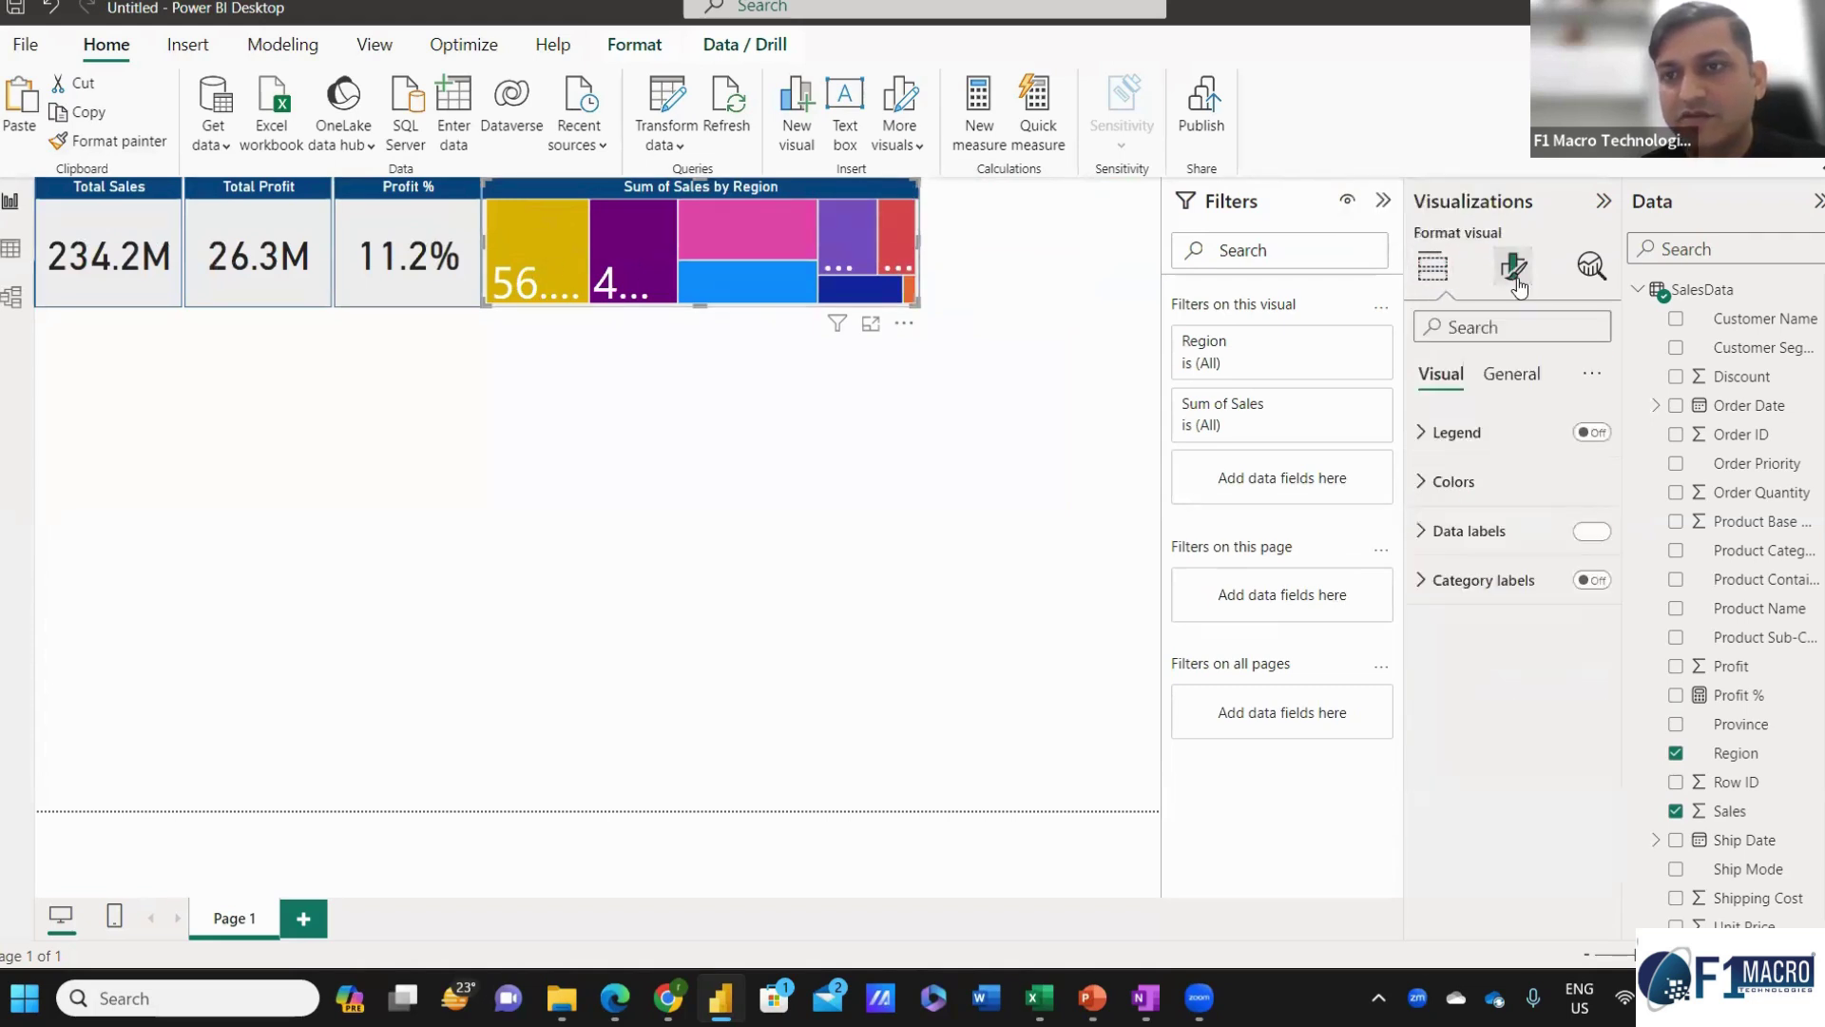
click(1468, 530)
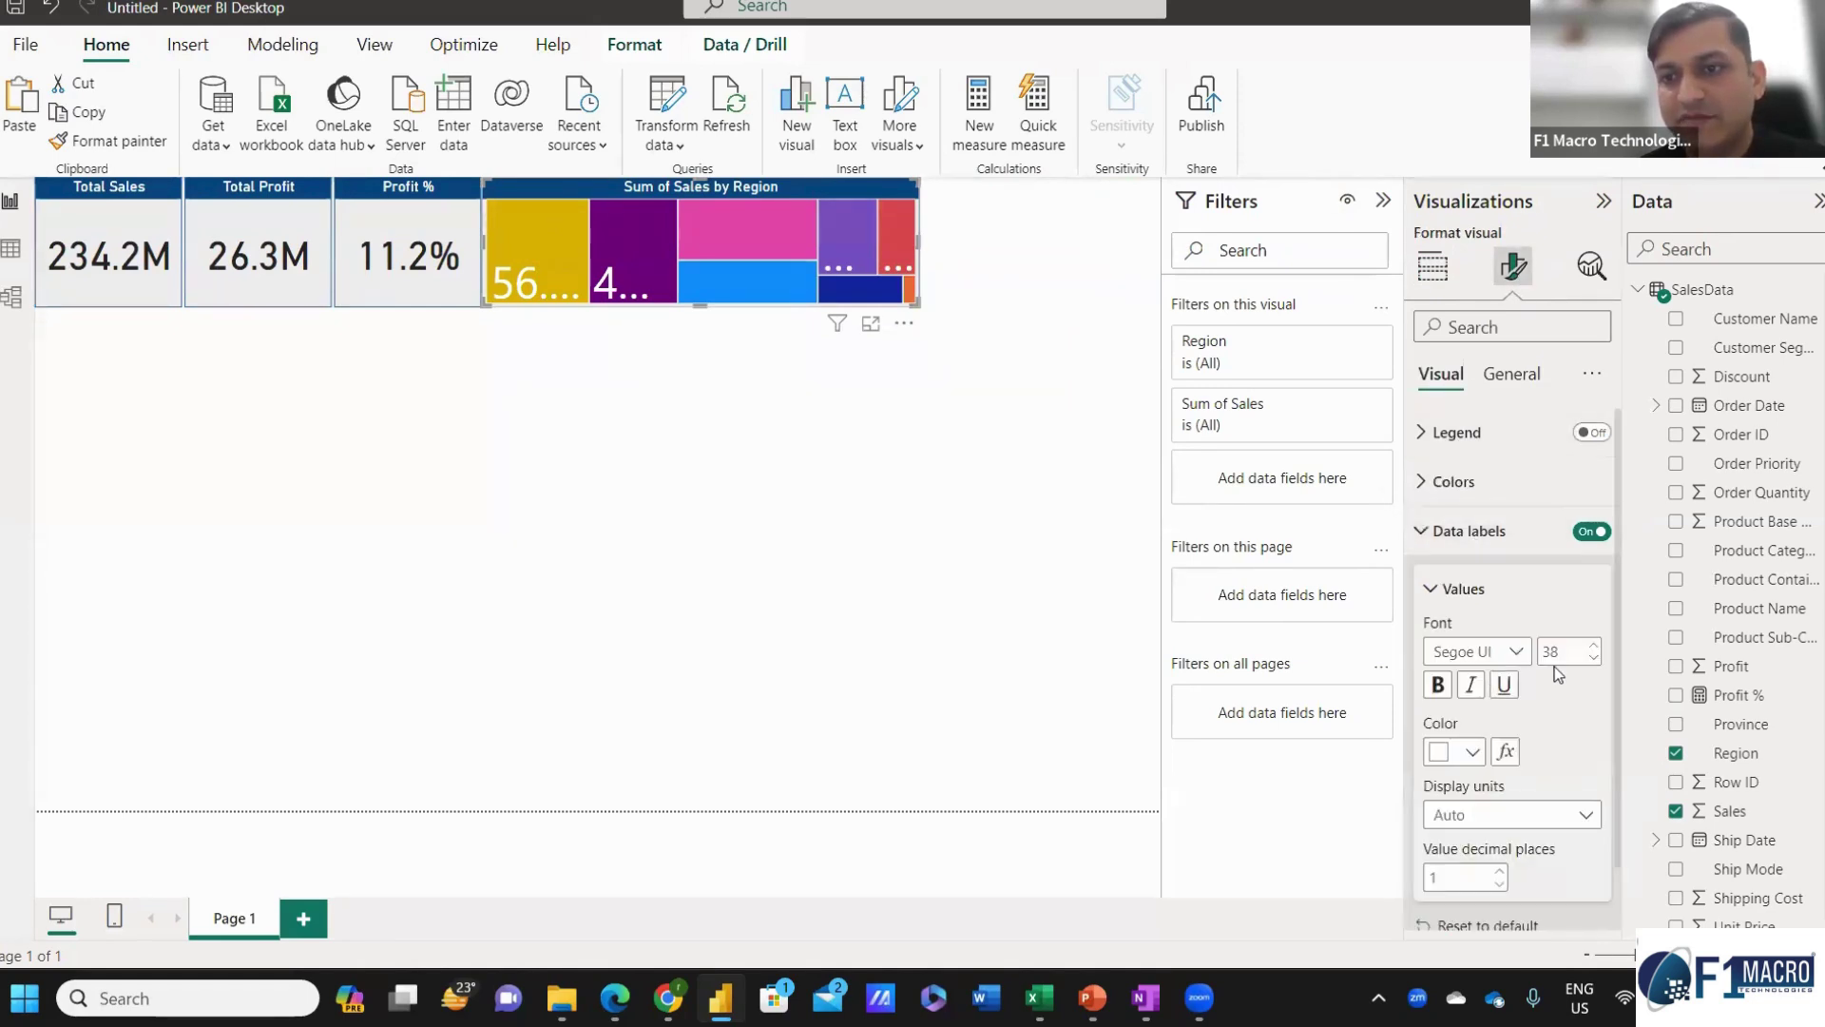
double_click(1559, 652)
text(10)
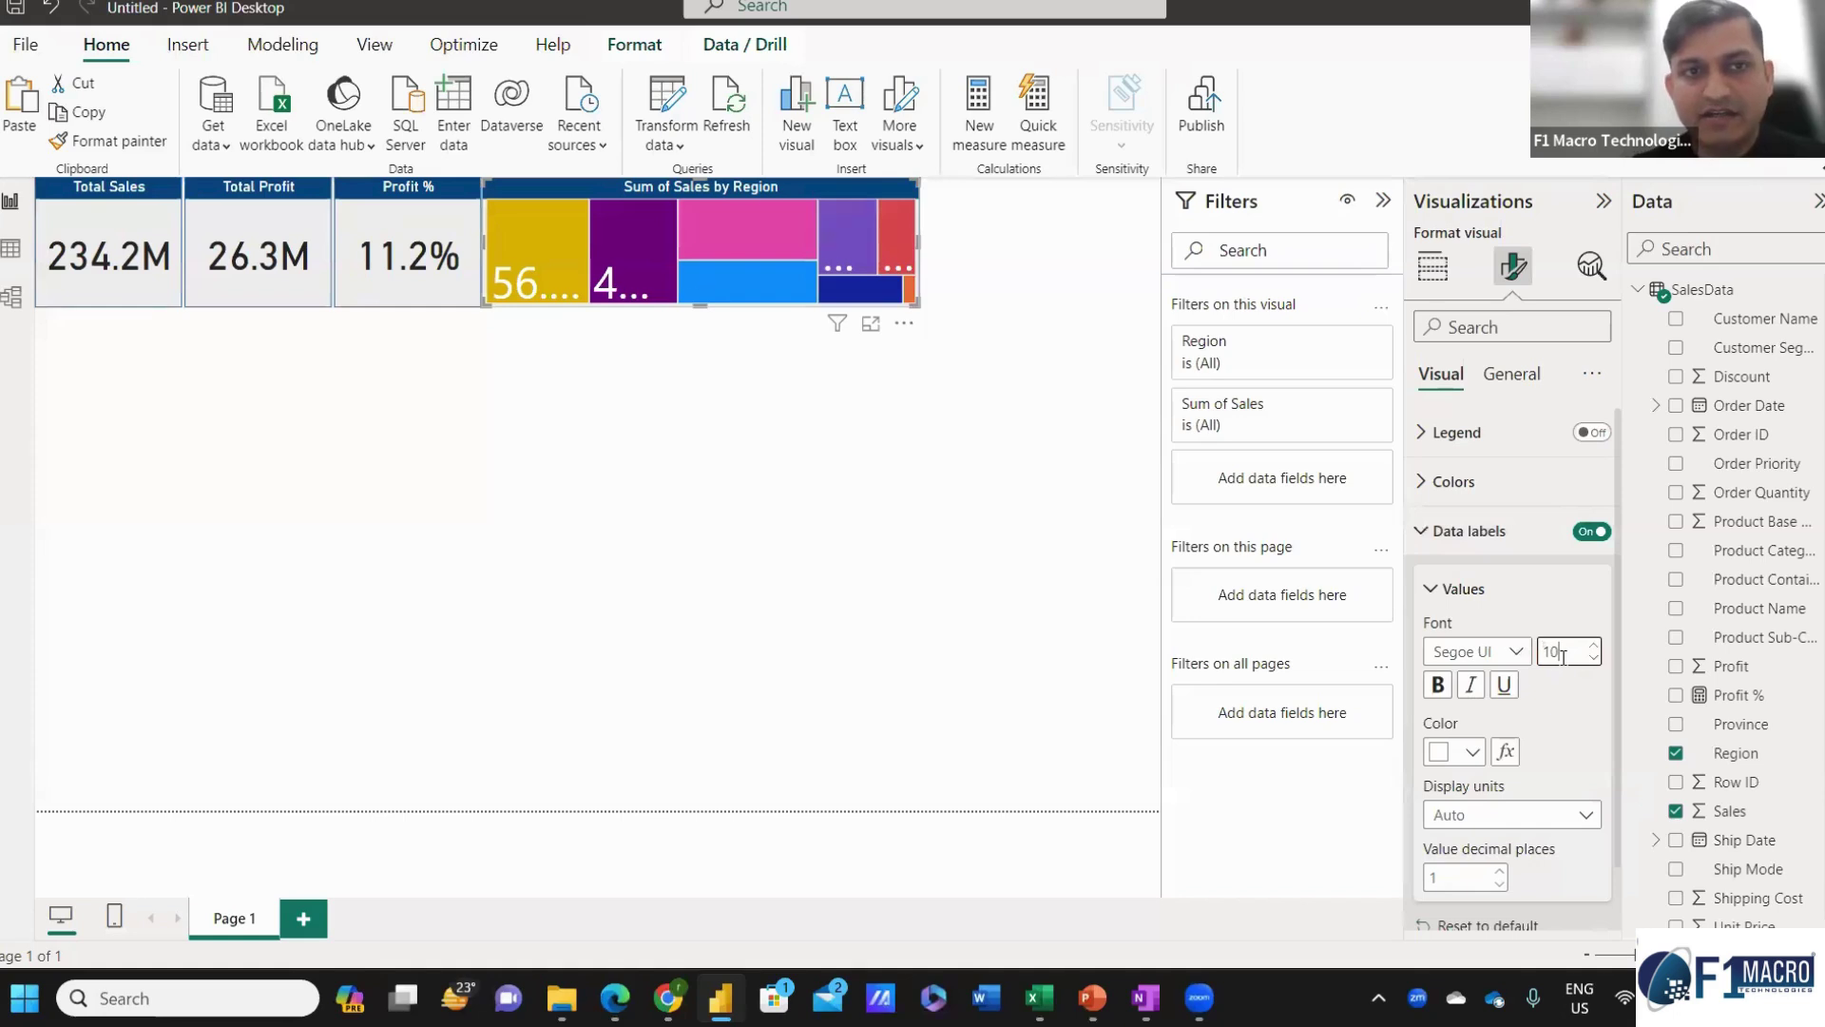
click(1495, 530)
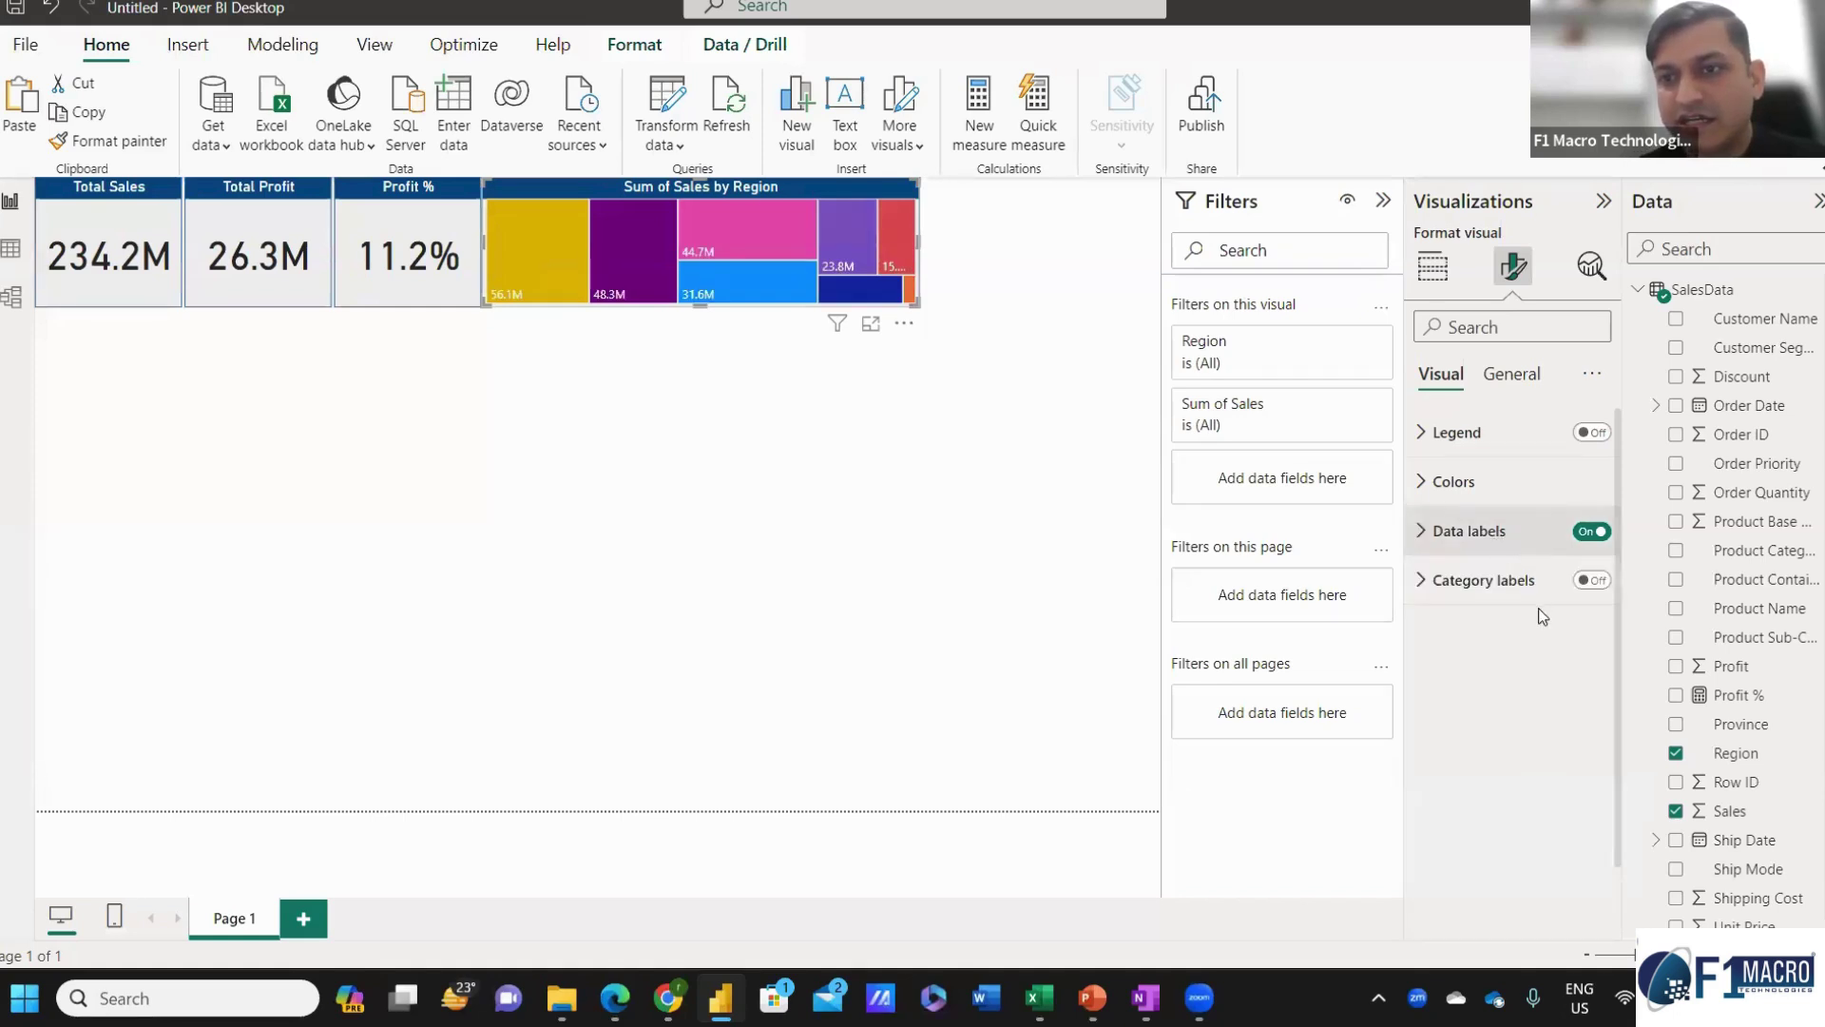
click(1592, 581)
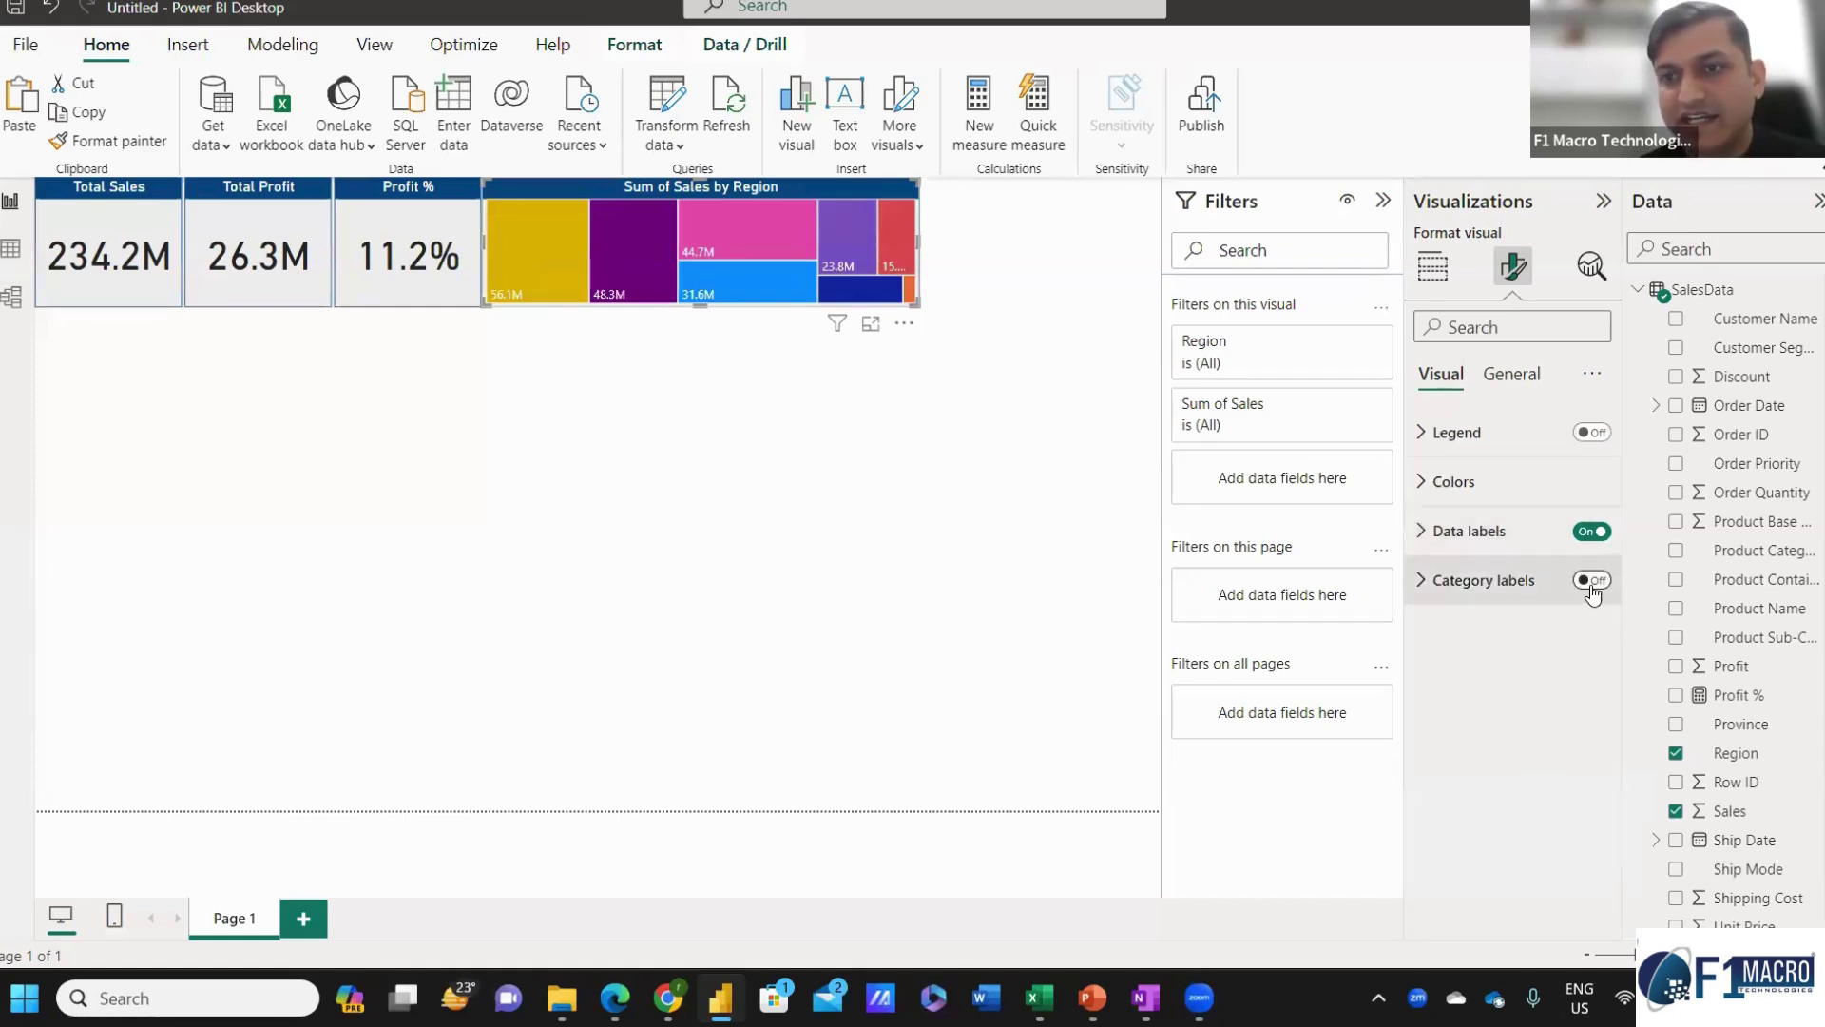
click(798, 383)
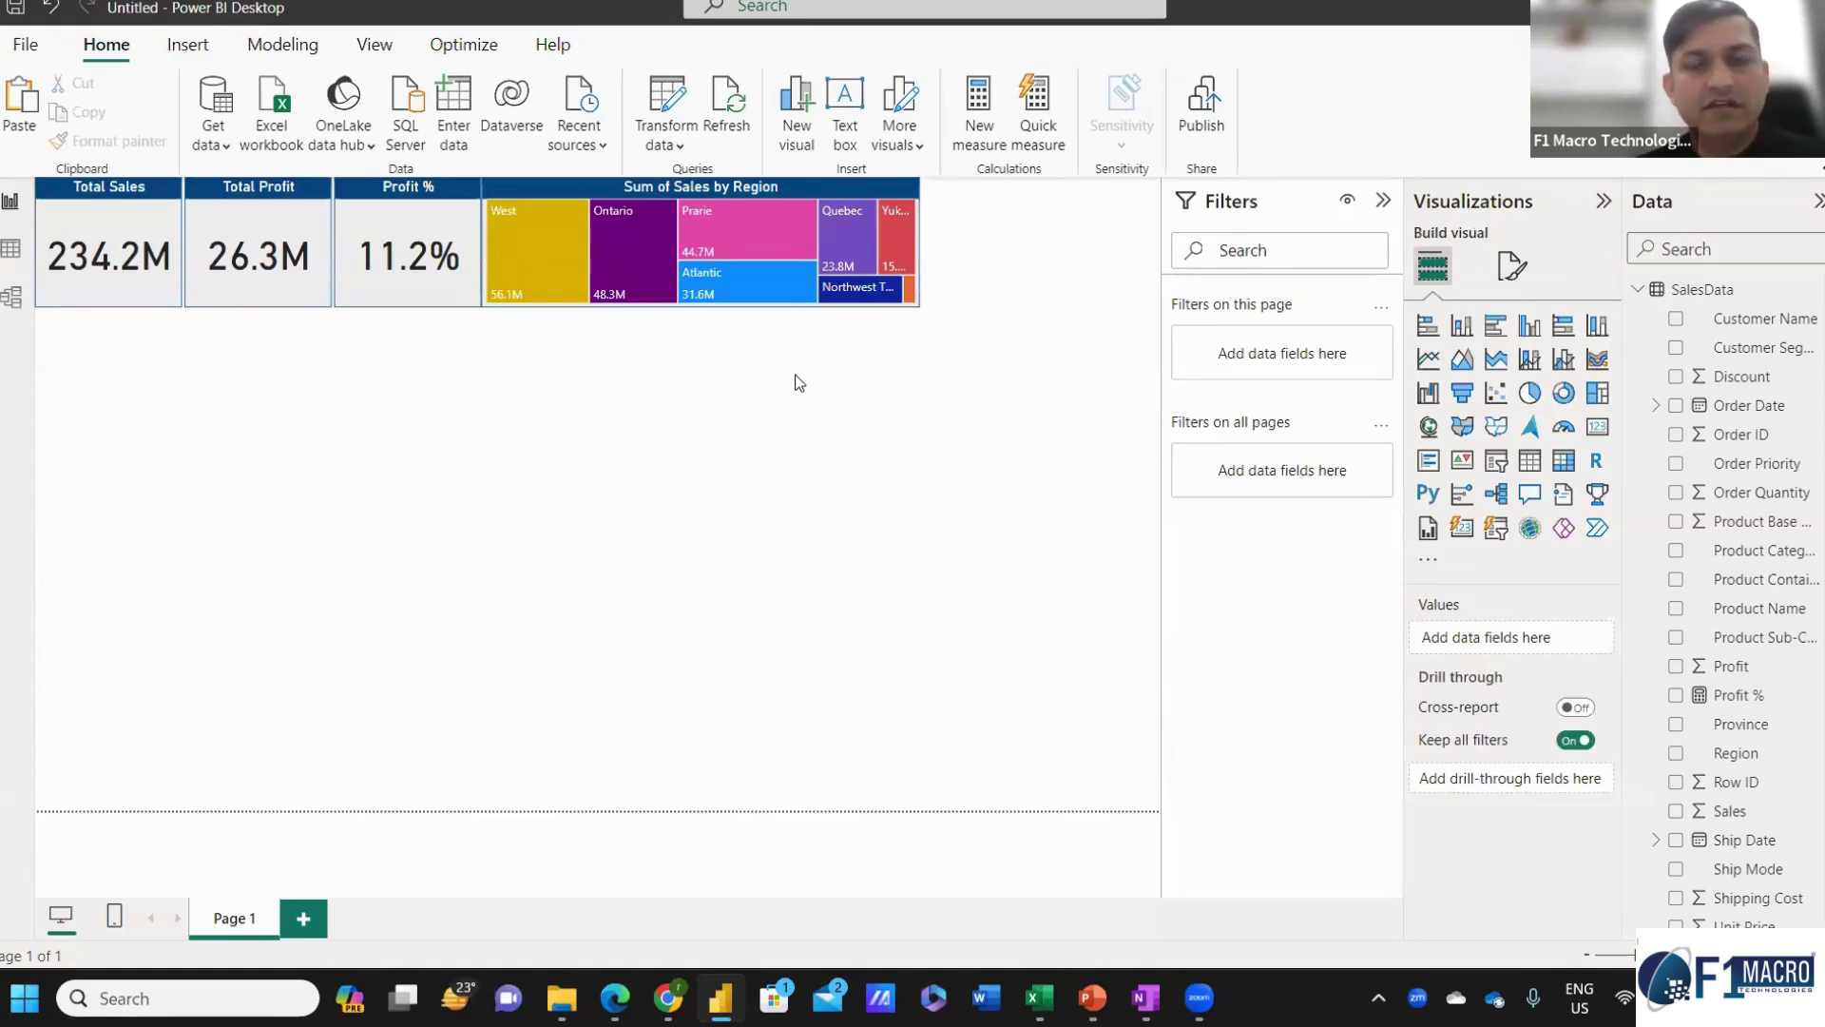
Shorten the treemap's title to "Sales by Region" by removing the "Sum of" prefix.
click(710, 191)
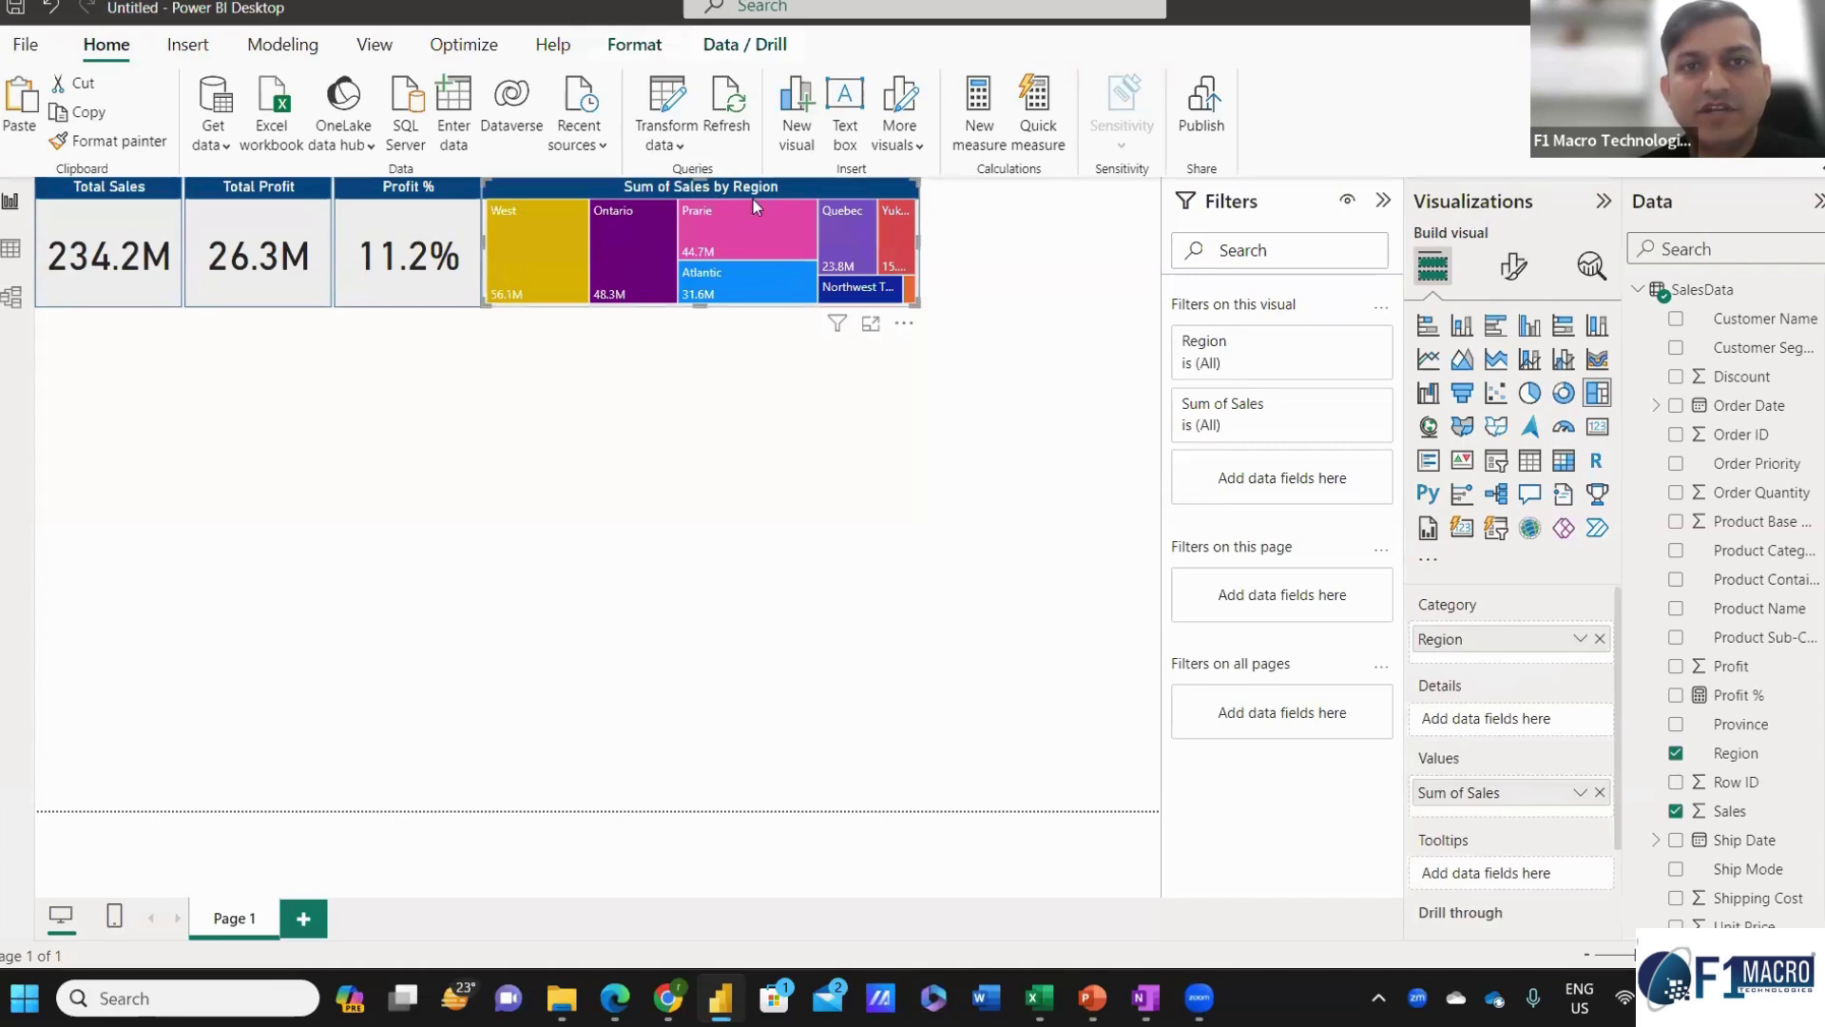
click(1521, 288)
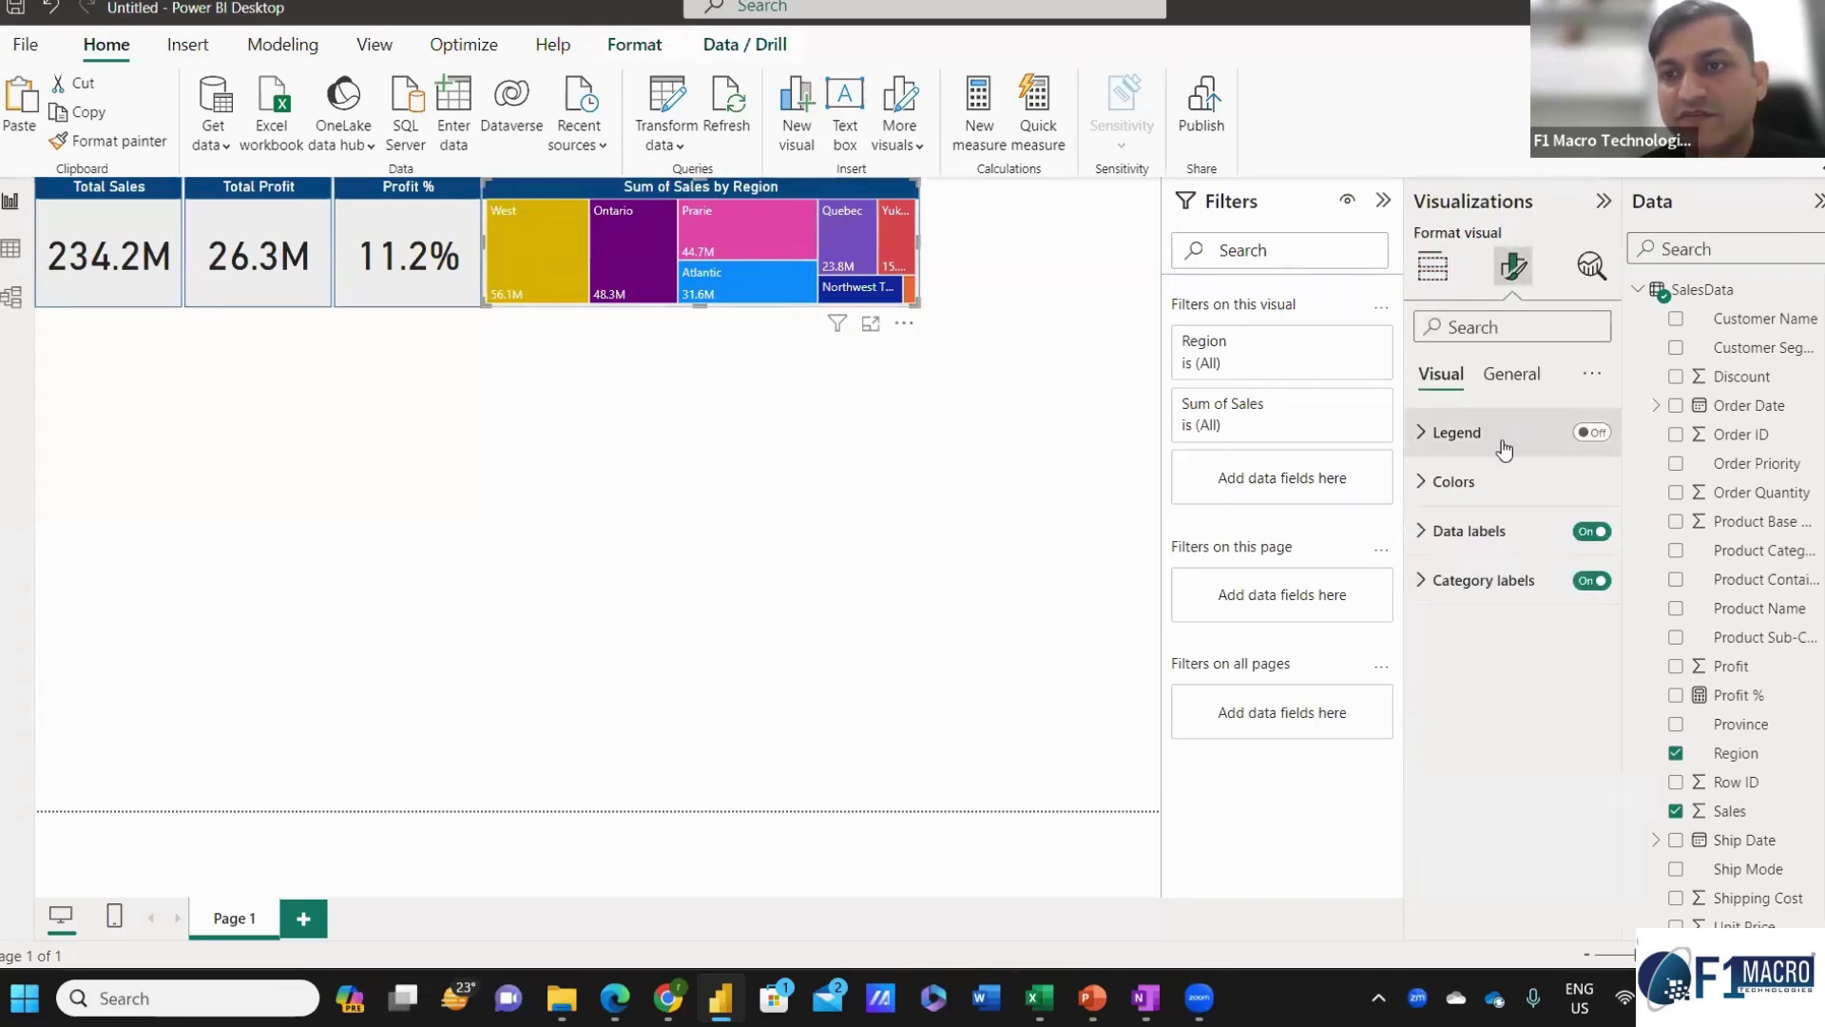
click(1528, 383)
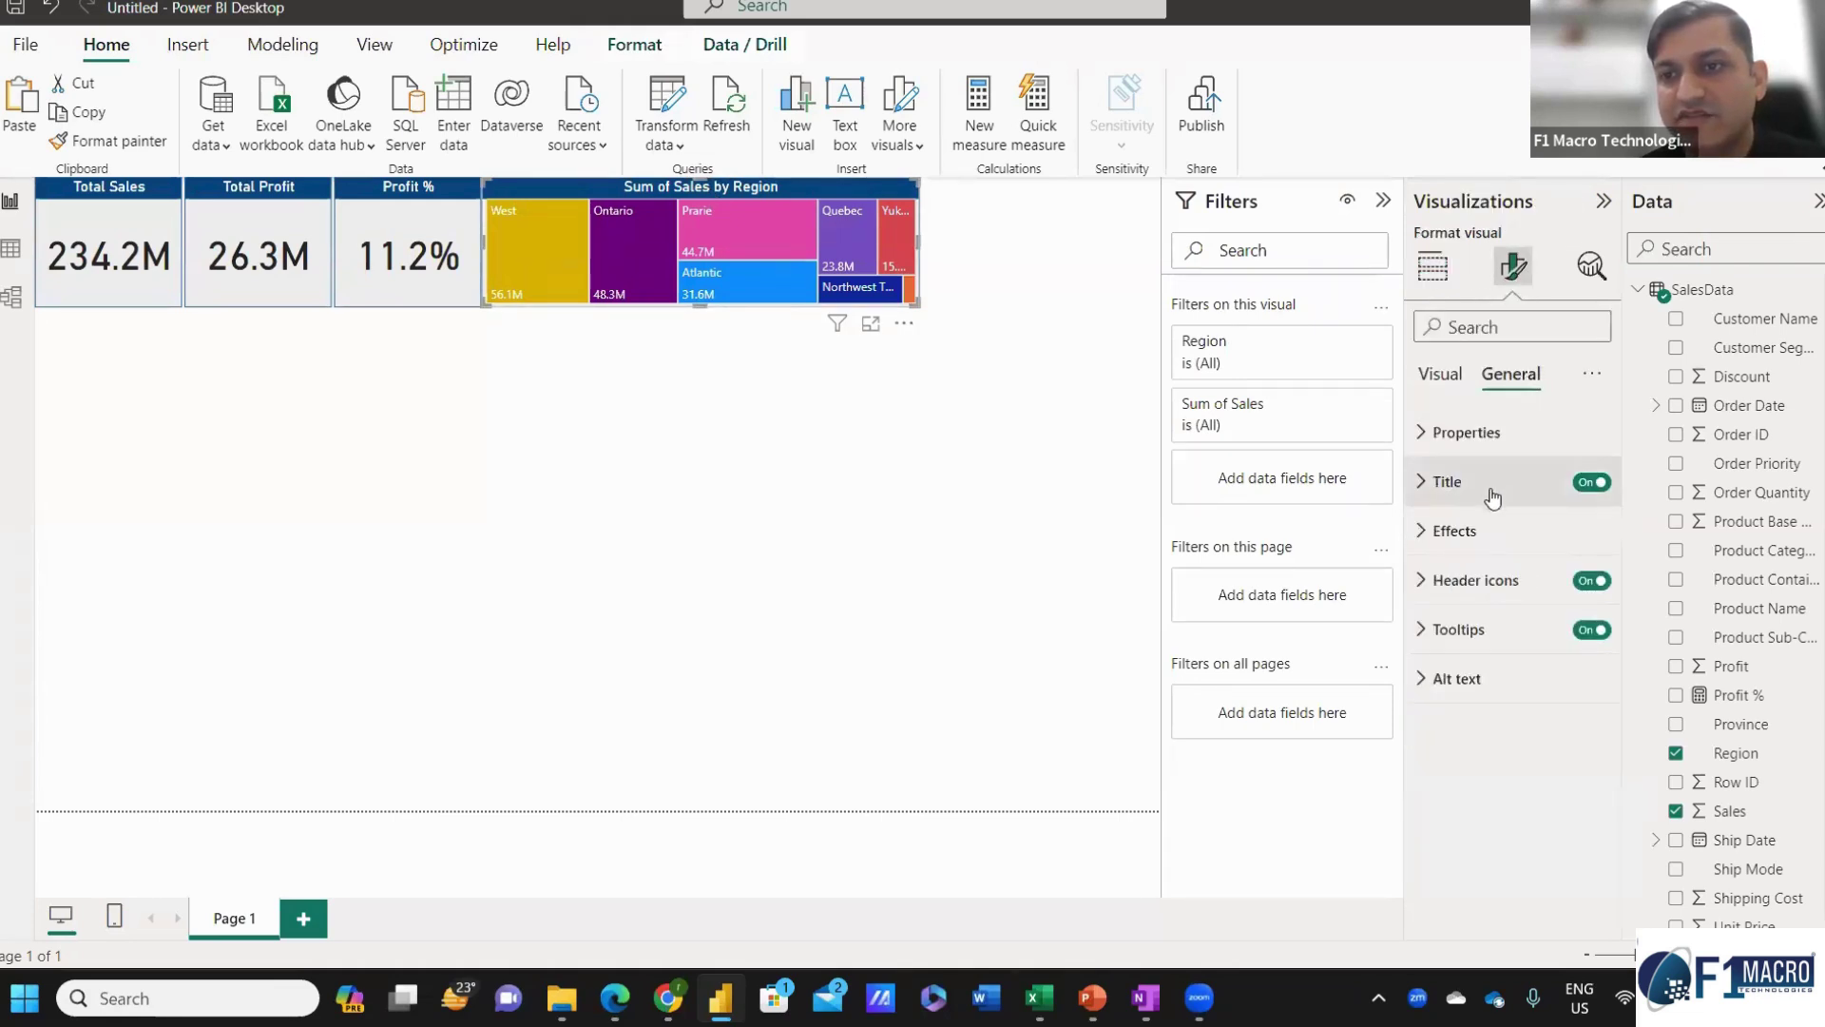
click(1489, 486)
drag(1488, 602, 1327, 595)
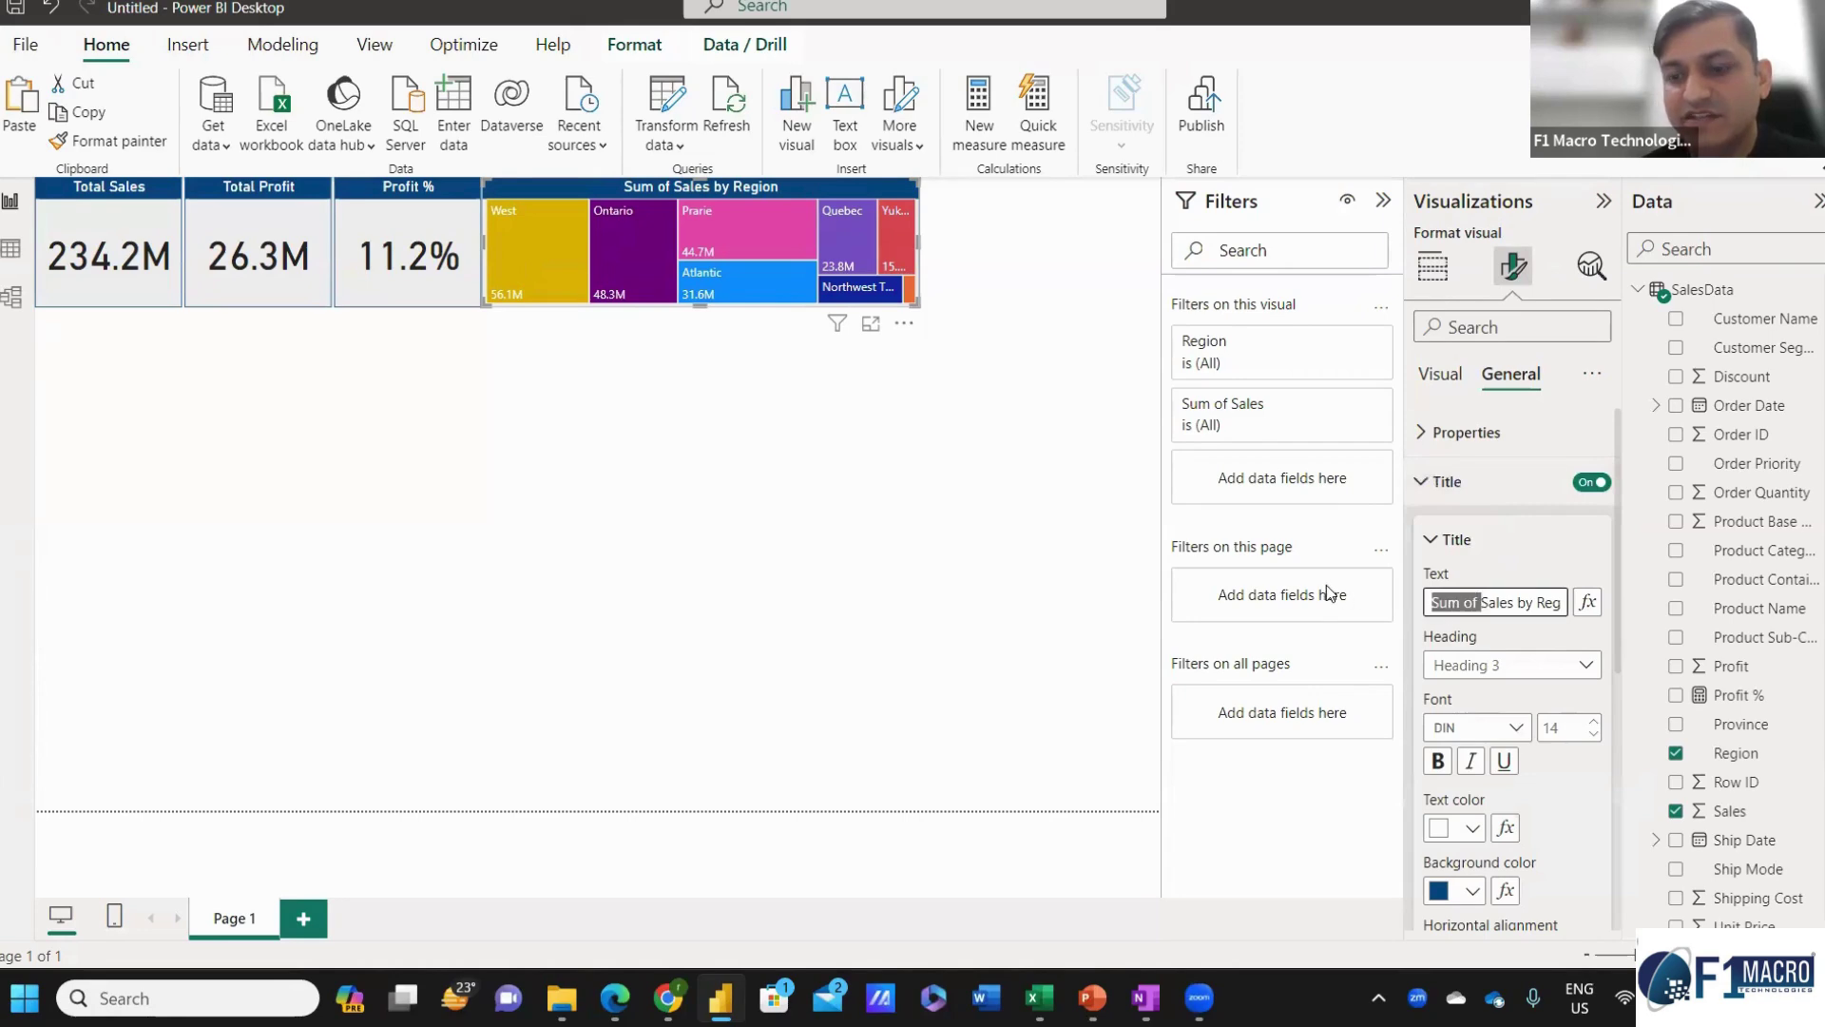
key(BackSpace)
click(920, 529)
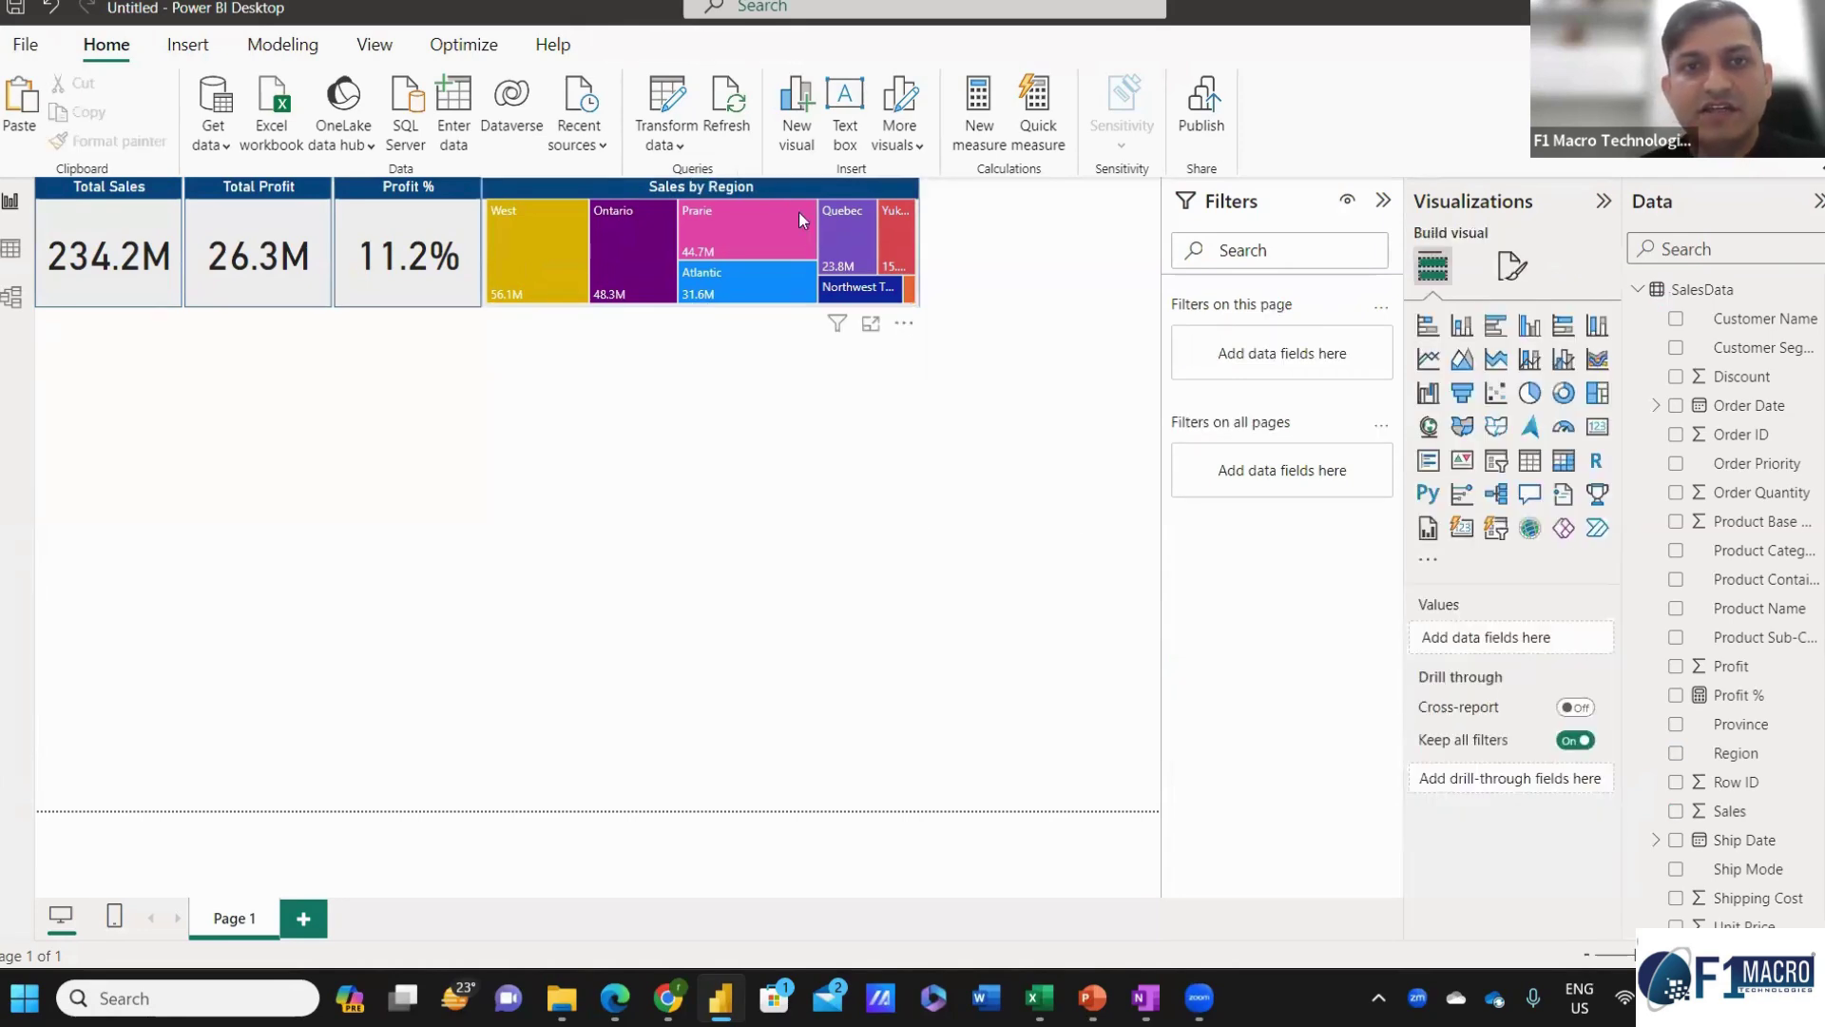
Duplicate the Sales by Region treemap and place the copy directly below the KPI cards, aligned with the page's left edge.
click(785, 184)
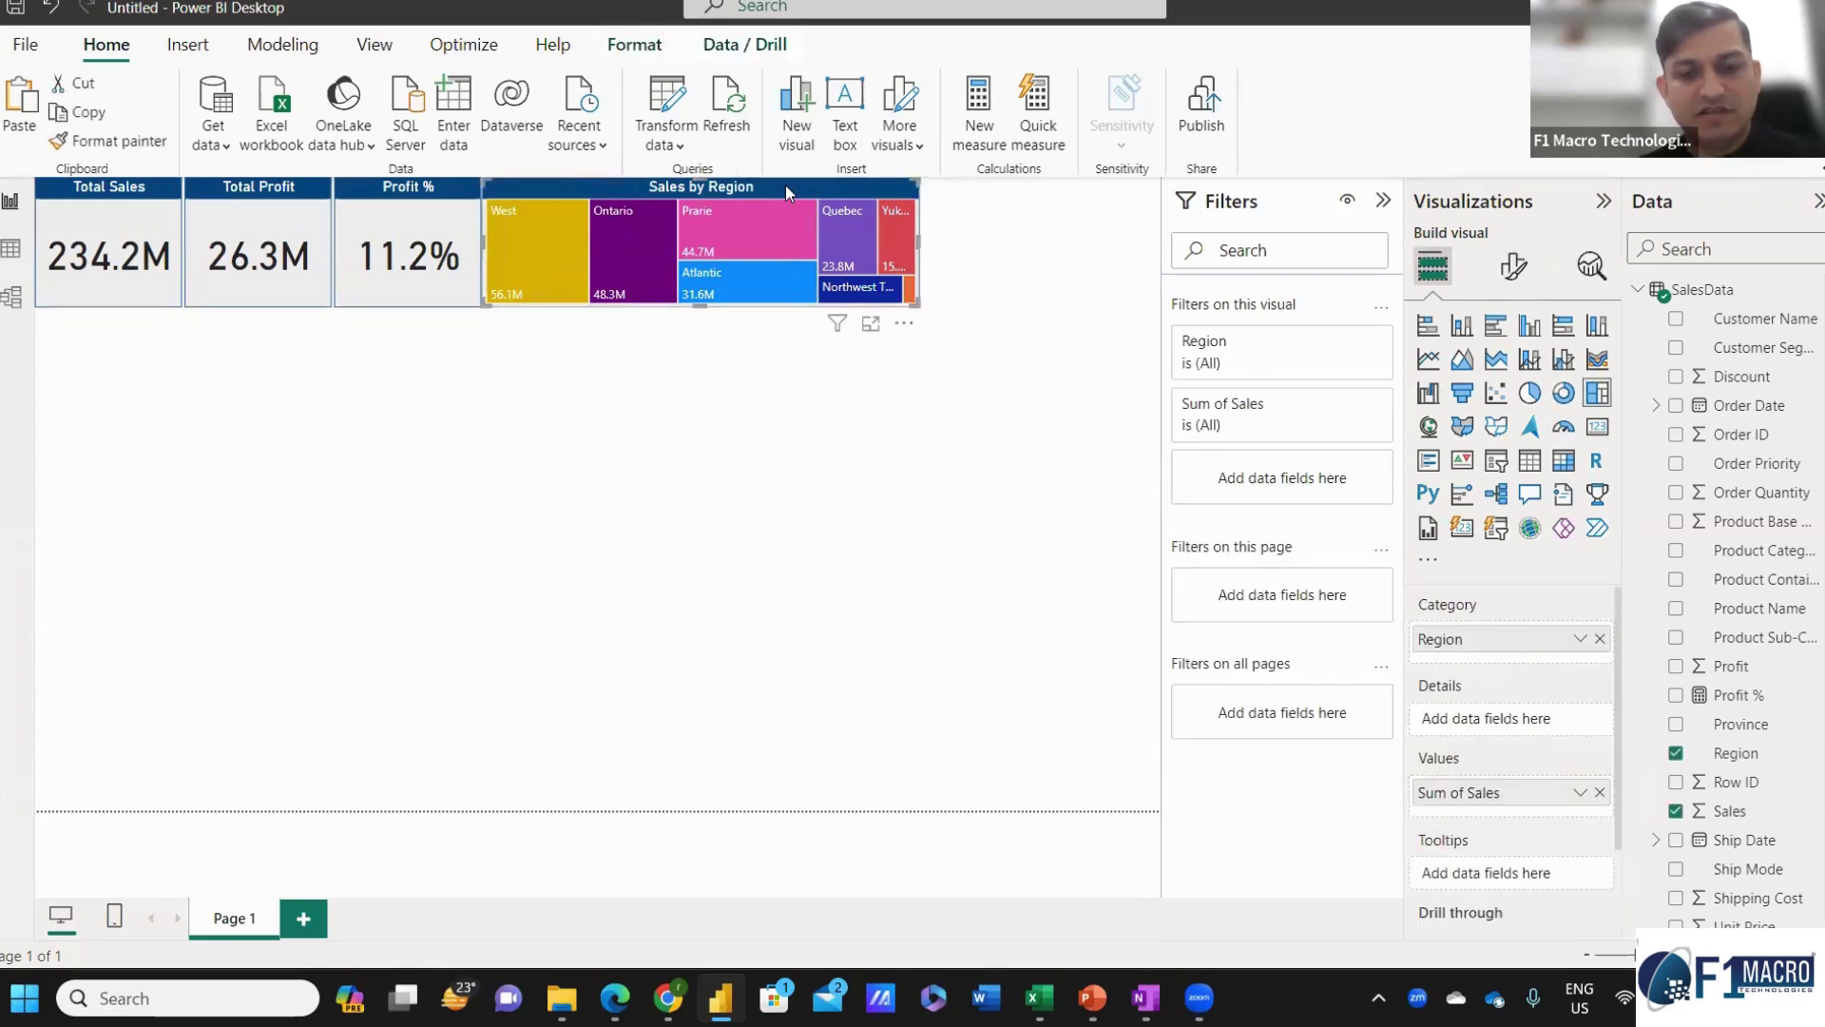
key(ctrl+c)
key(ctrl+v)
drag(281, 527, 278, 321)
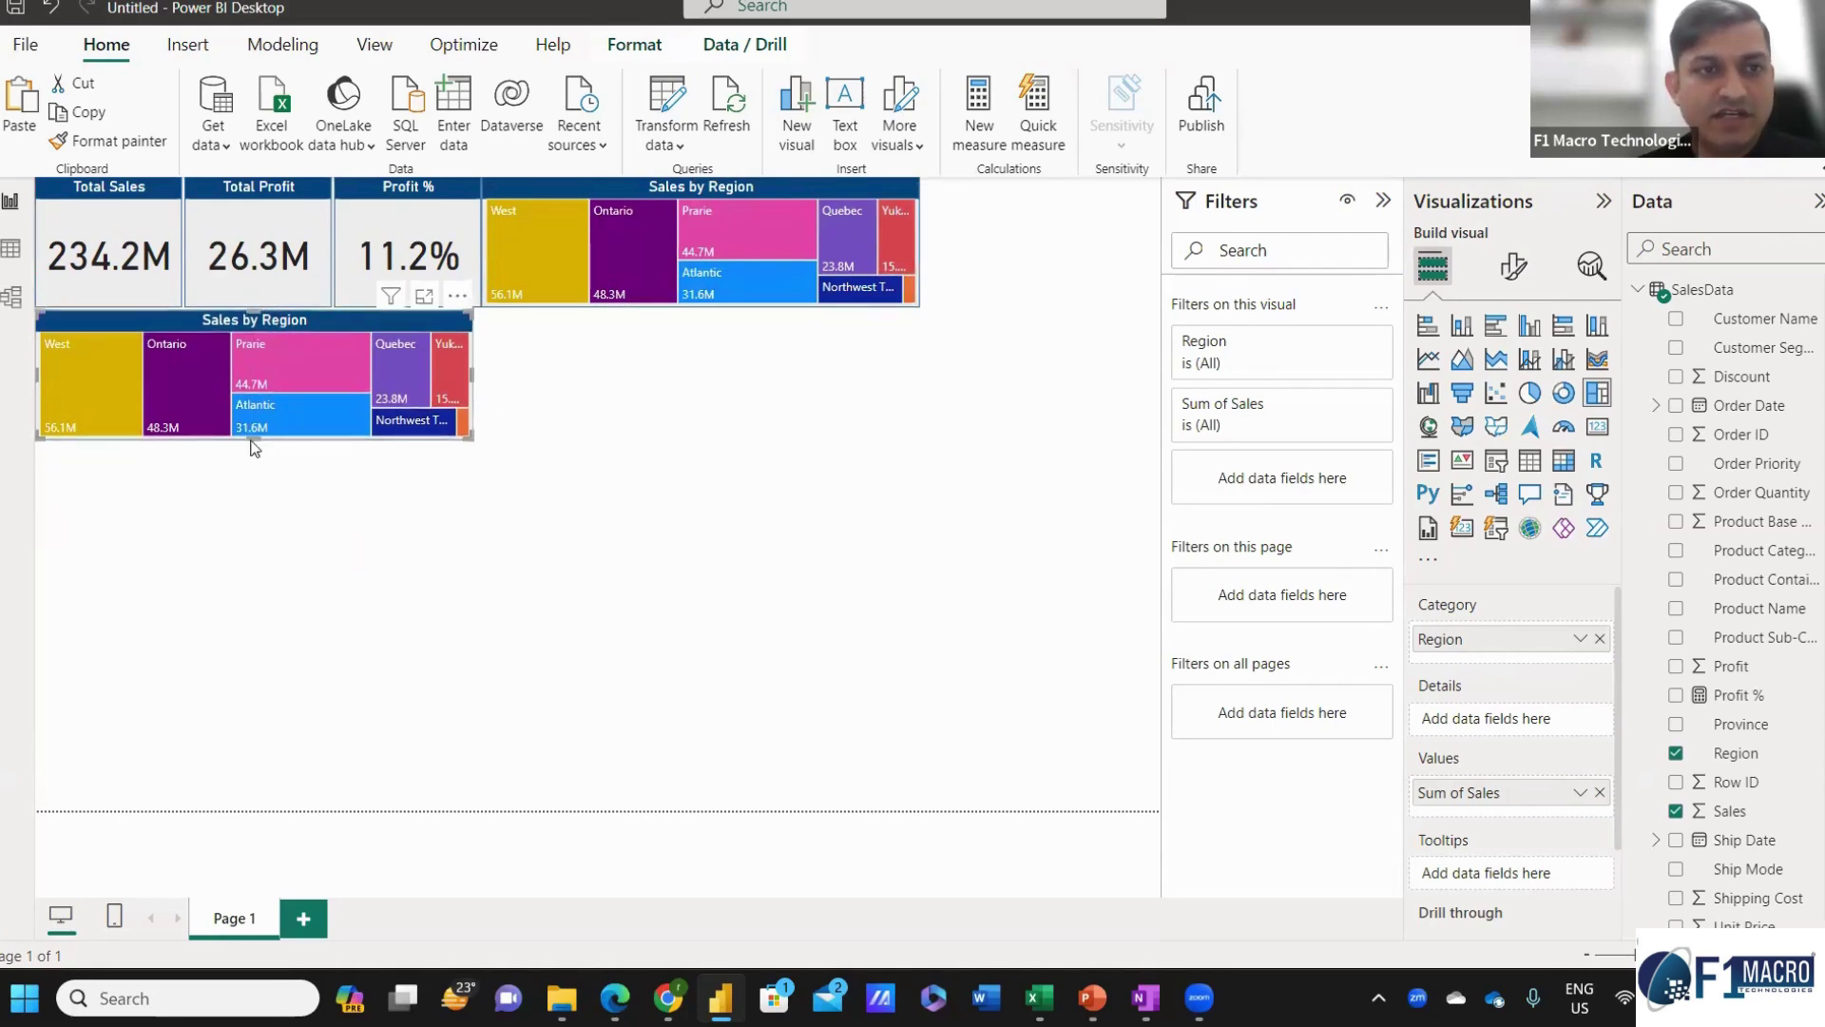
Resize the copied treemap to two cards wide and taller, and turn it into a clustered bar chart of sales by Product Category.
drag(254, 447, 254, 552)
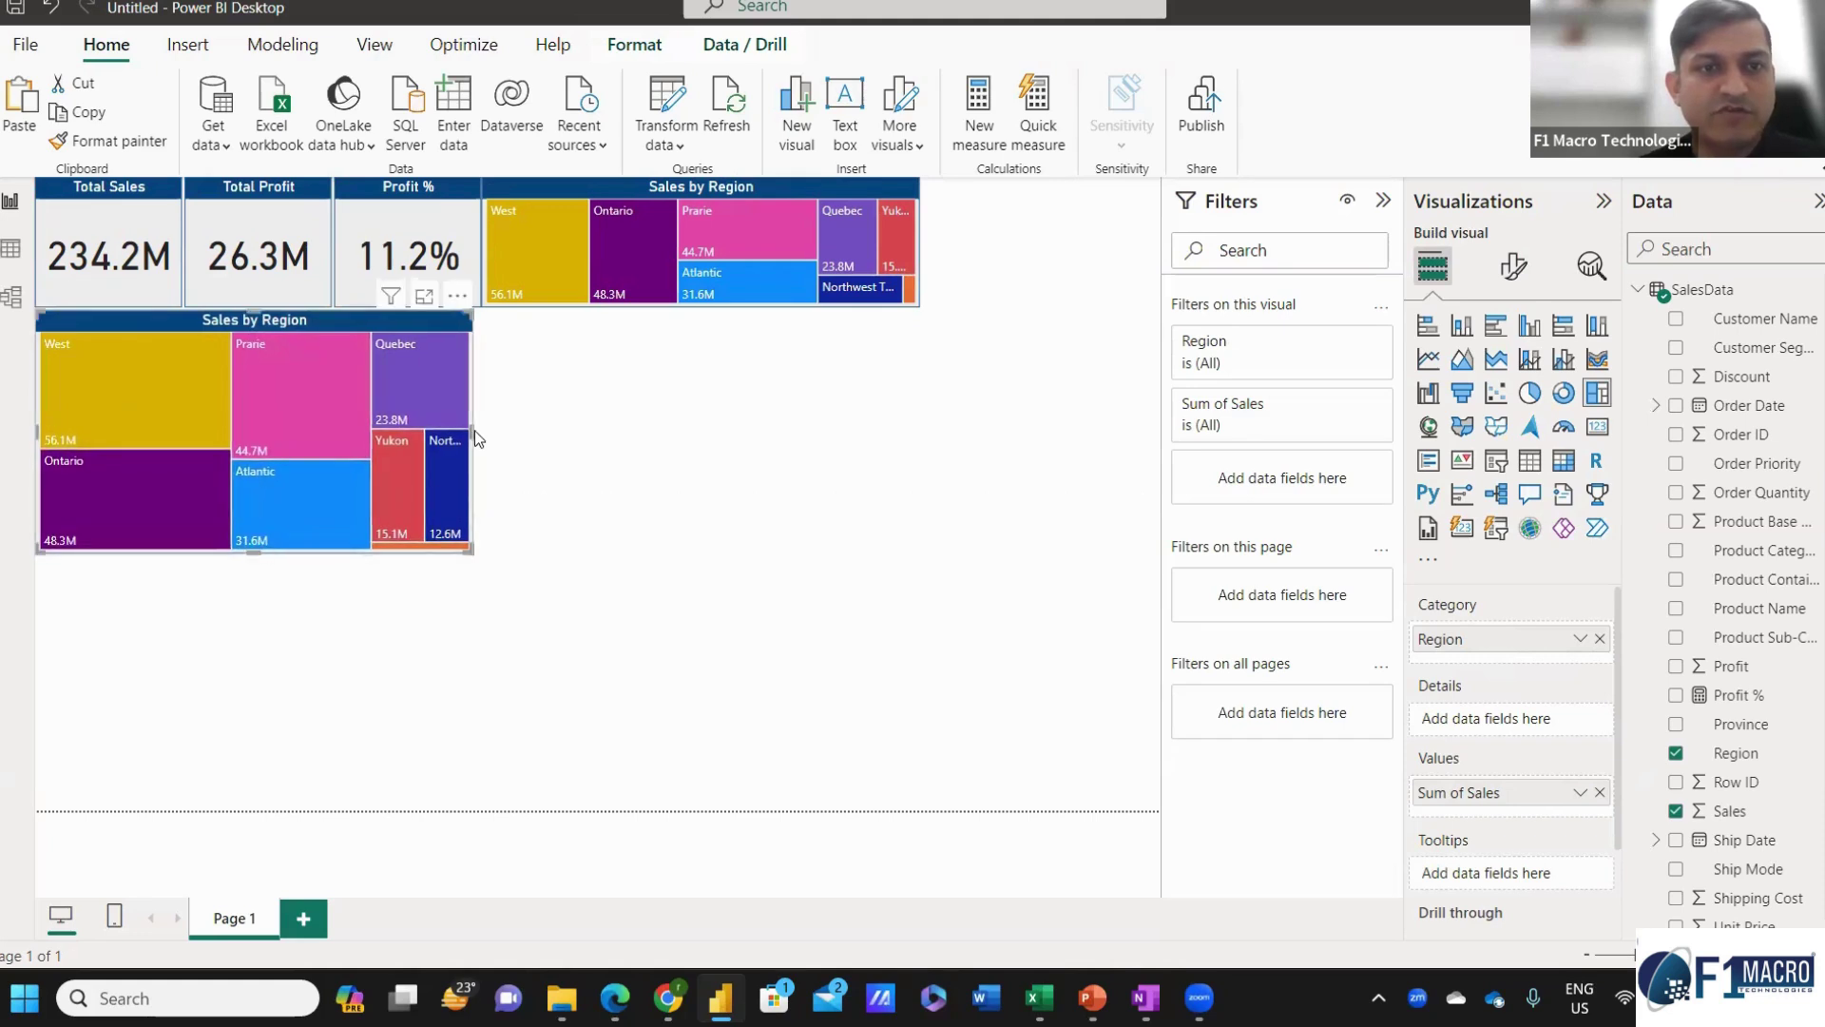
drag(299, 445, 329, 445)
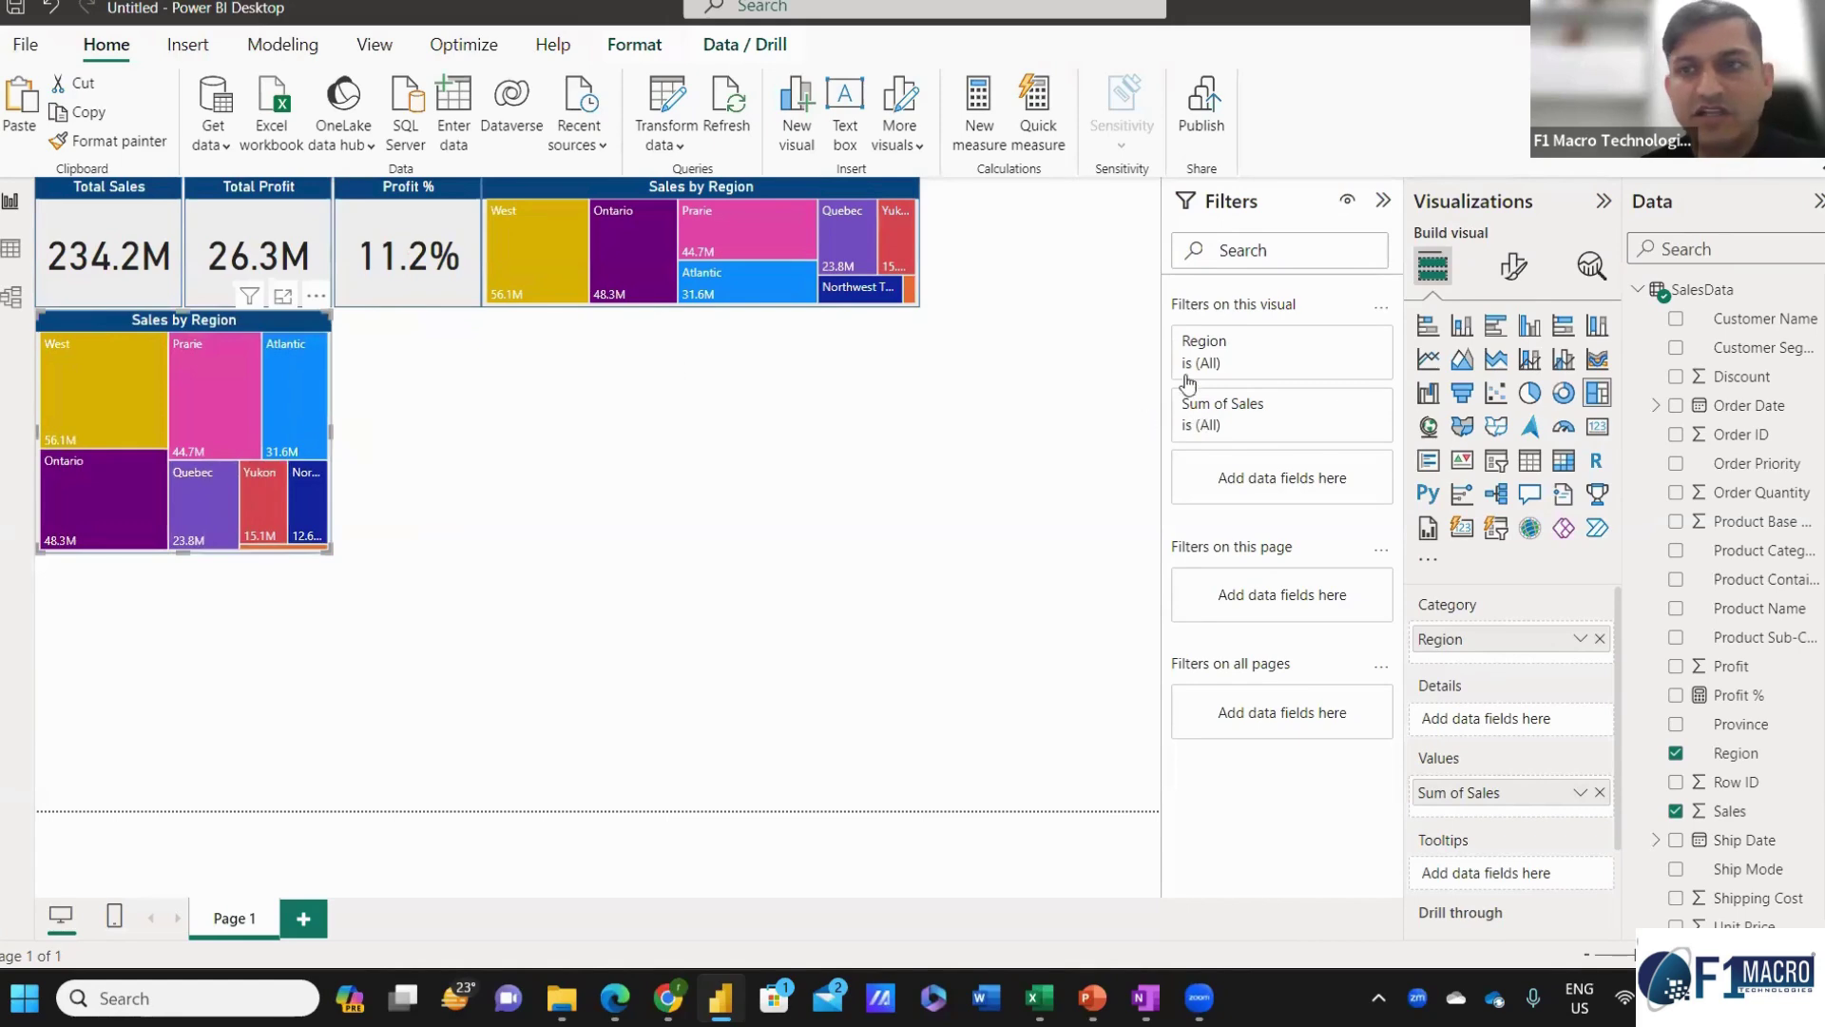
click(1498, 328)
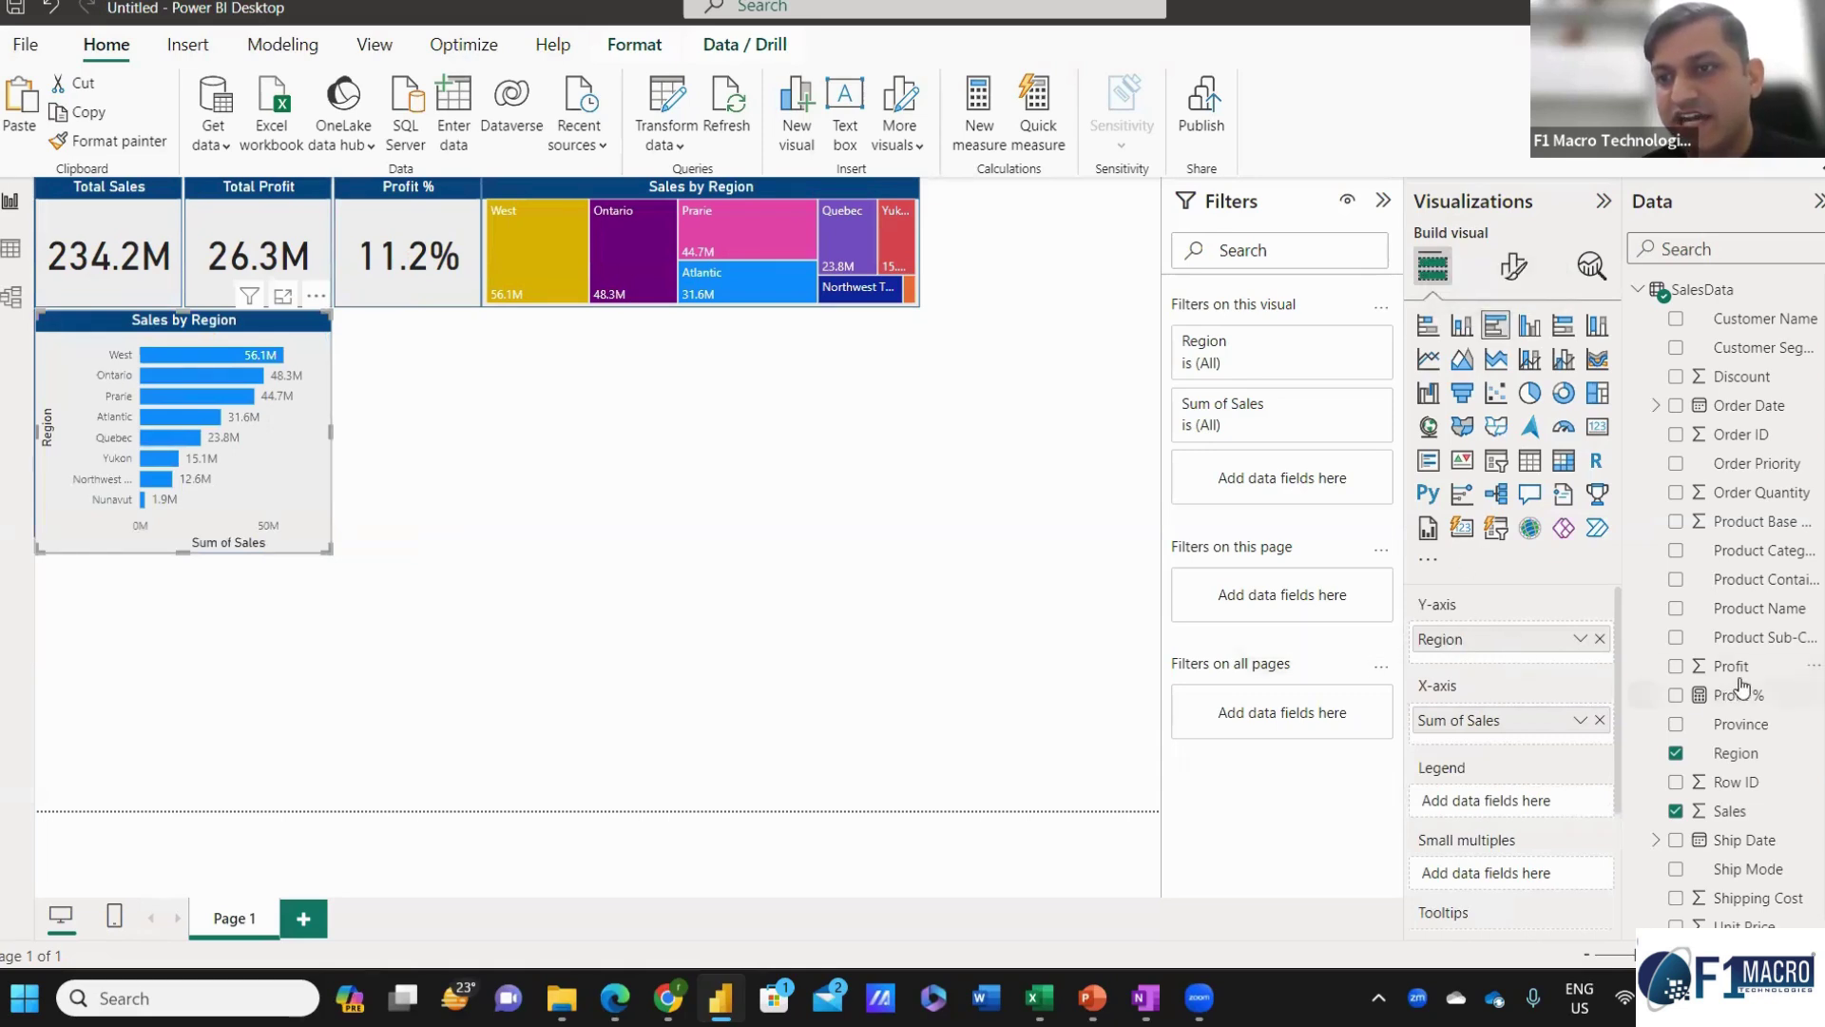
drag(1759, 561, 951, 644)
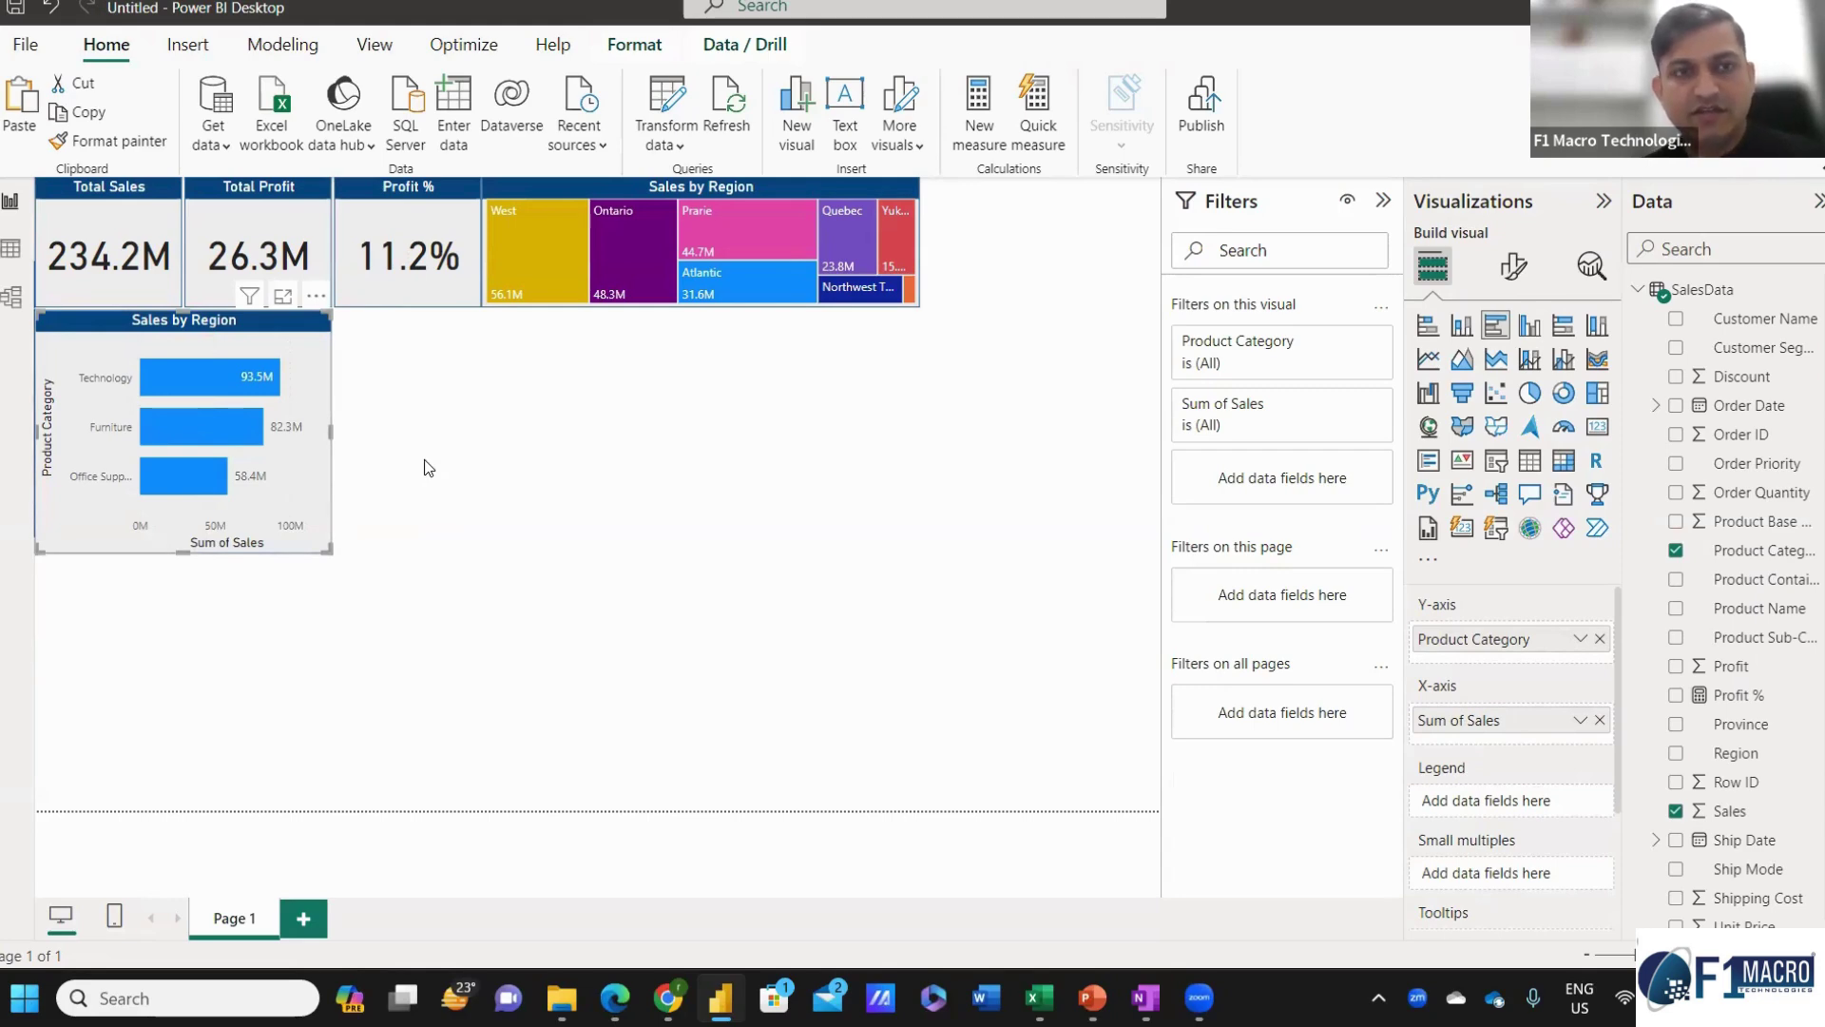
Place a copy of the bar chart beside it, widened to the page edge, as a clustered column chart of sales by Product Sub-Category.
drag(282, 349, 576, 338)
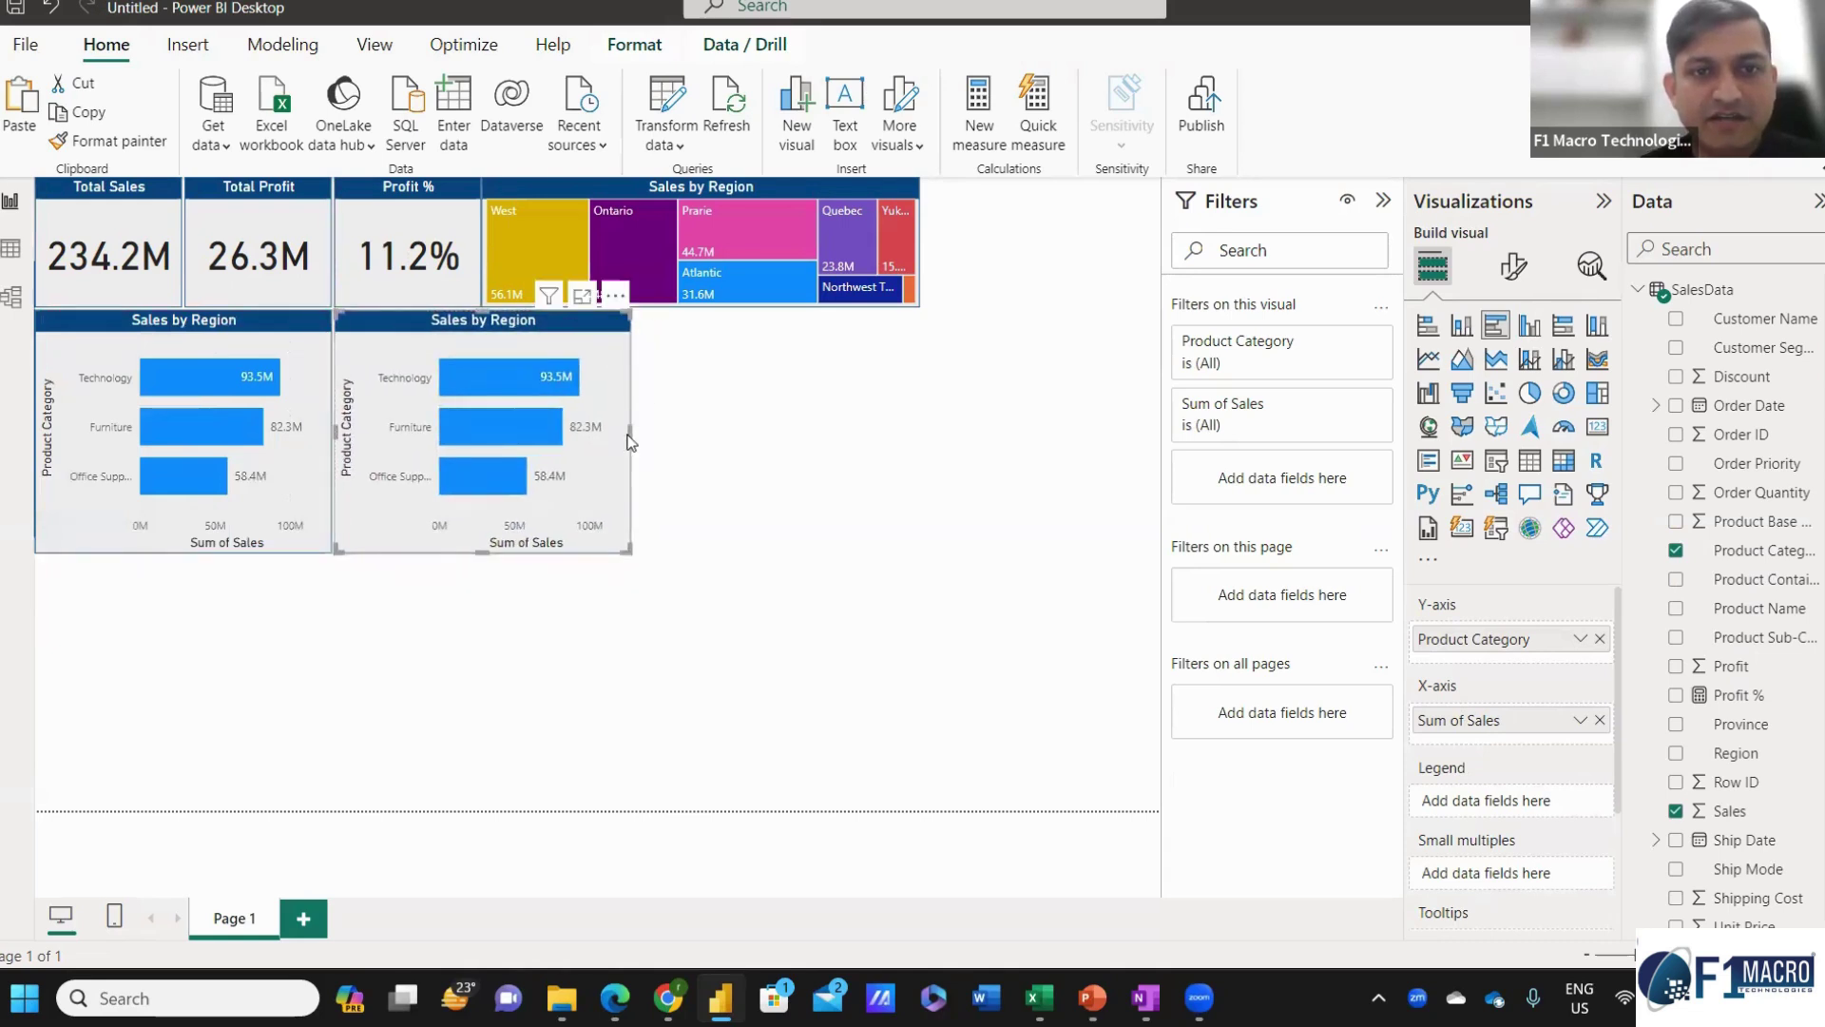
drag(630, 430, 1158, 432)
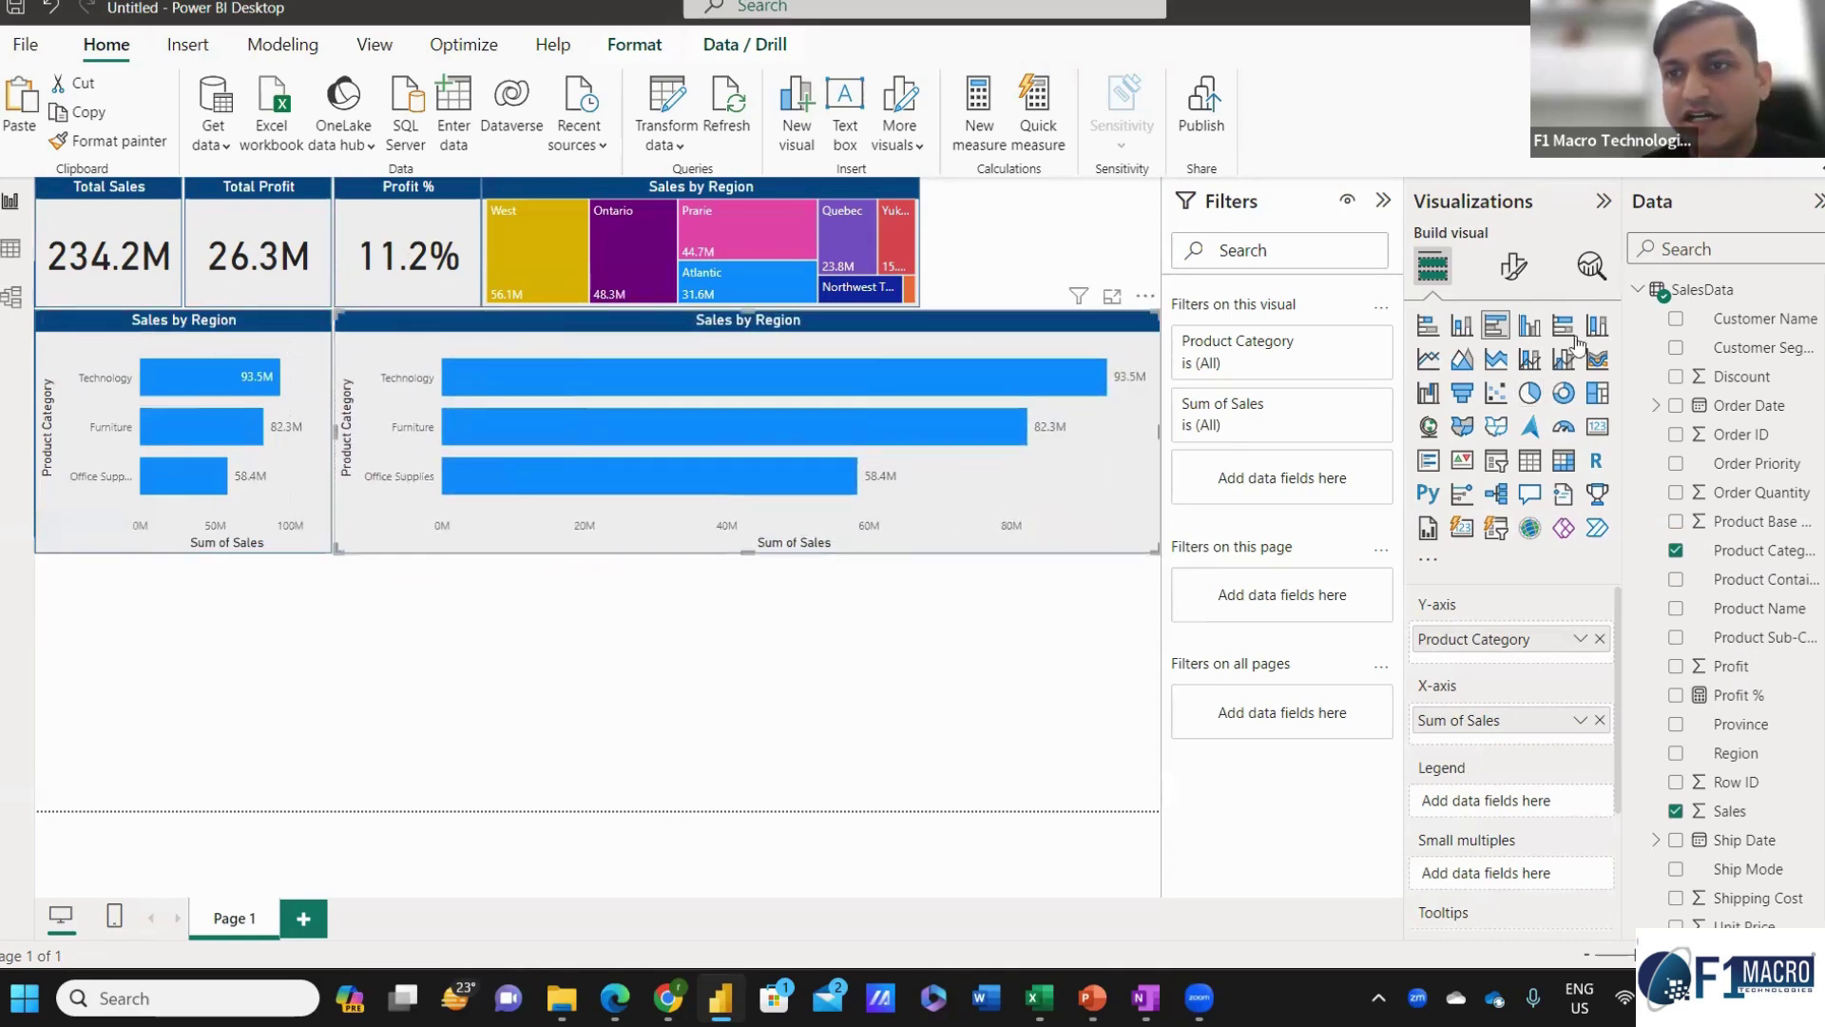
click(1532, 330)
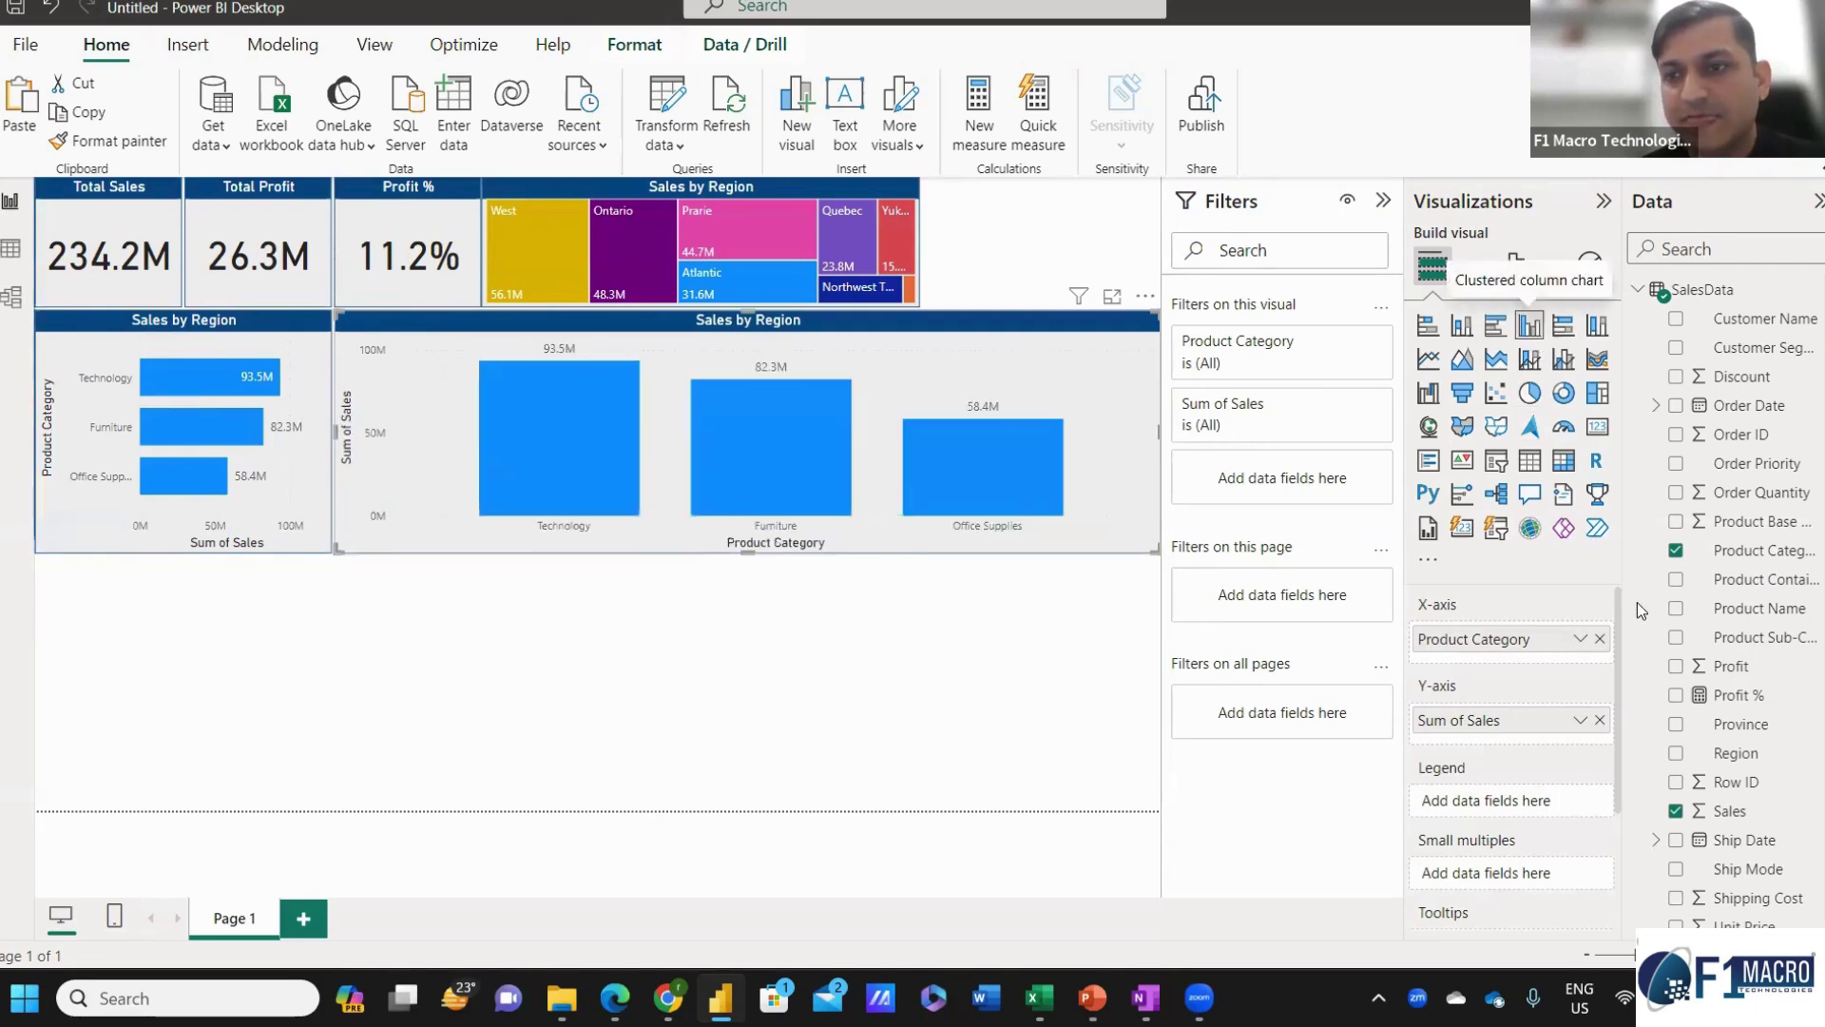
drag(1752, 639, 1171, 562)
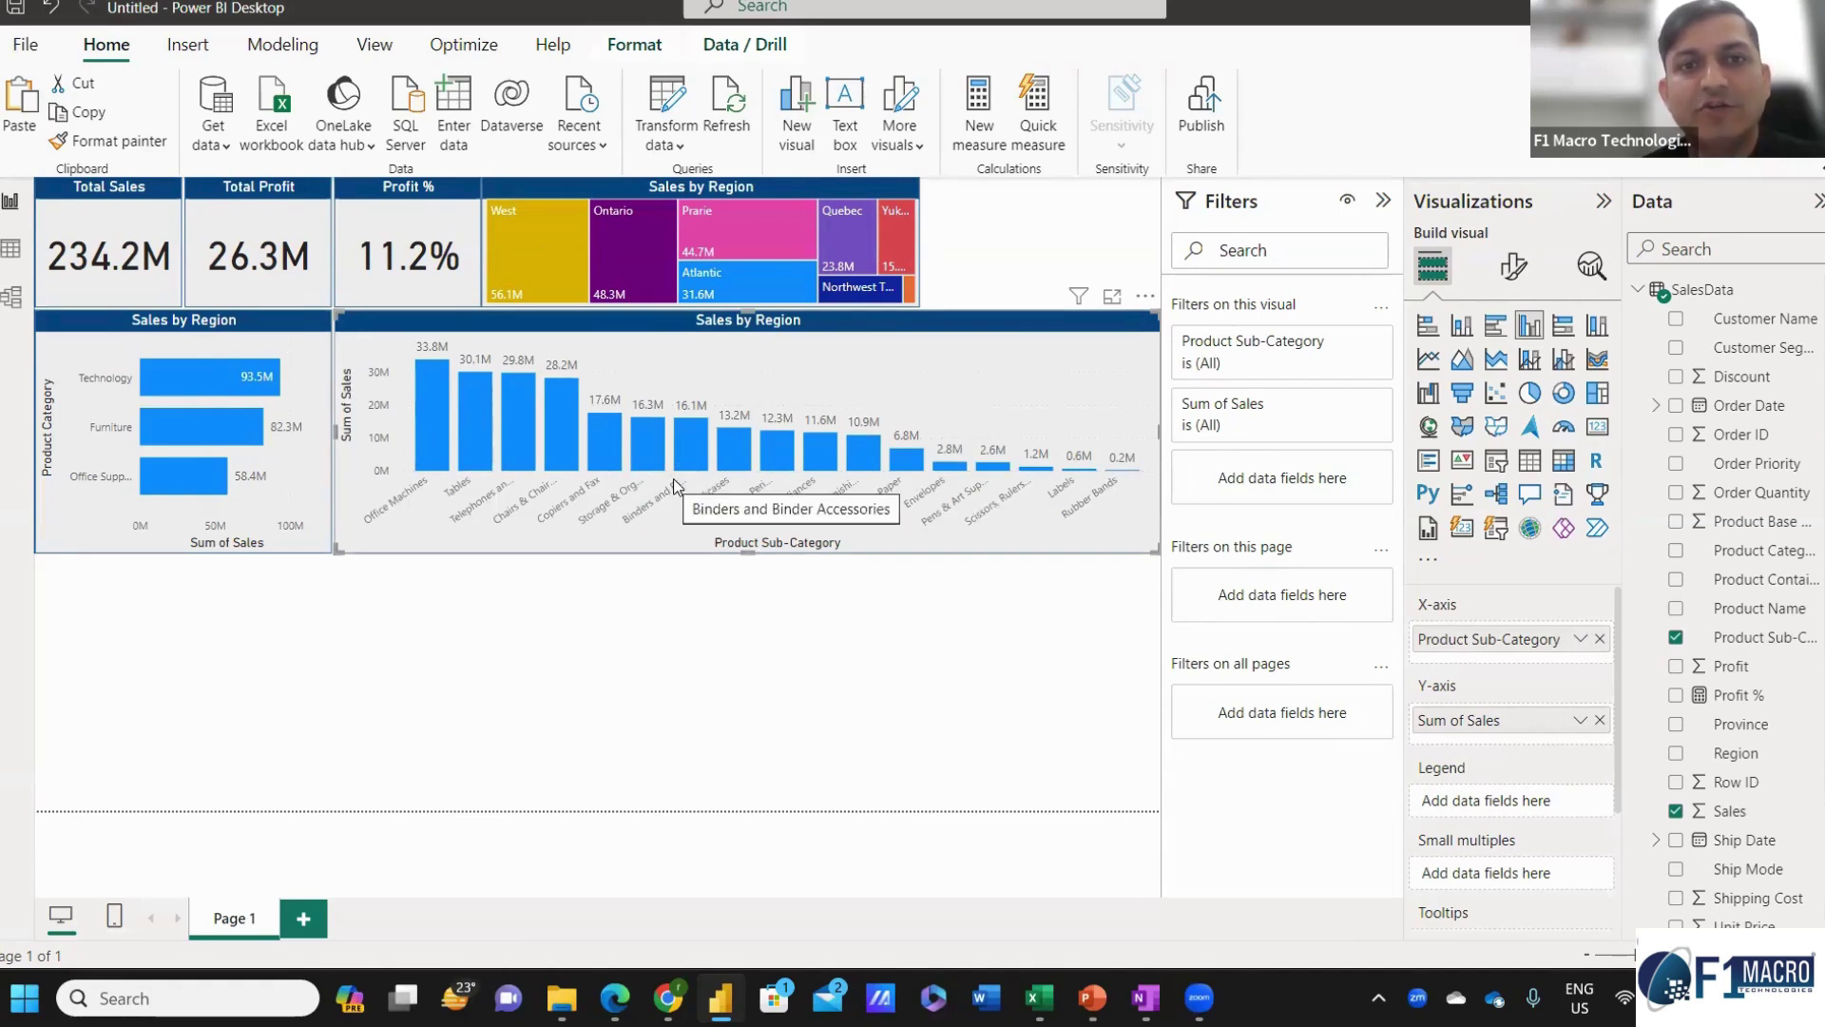
Filter the sub-category column chart to the top 10 Product Sub-Category items by Sum of Sales.
click(1252, 376)
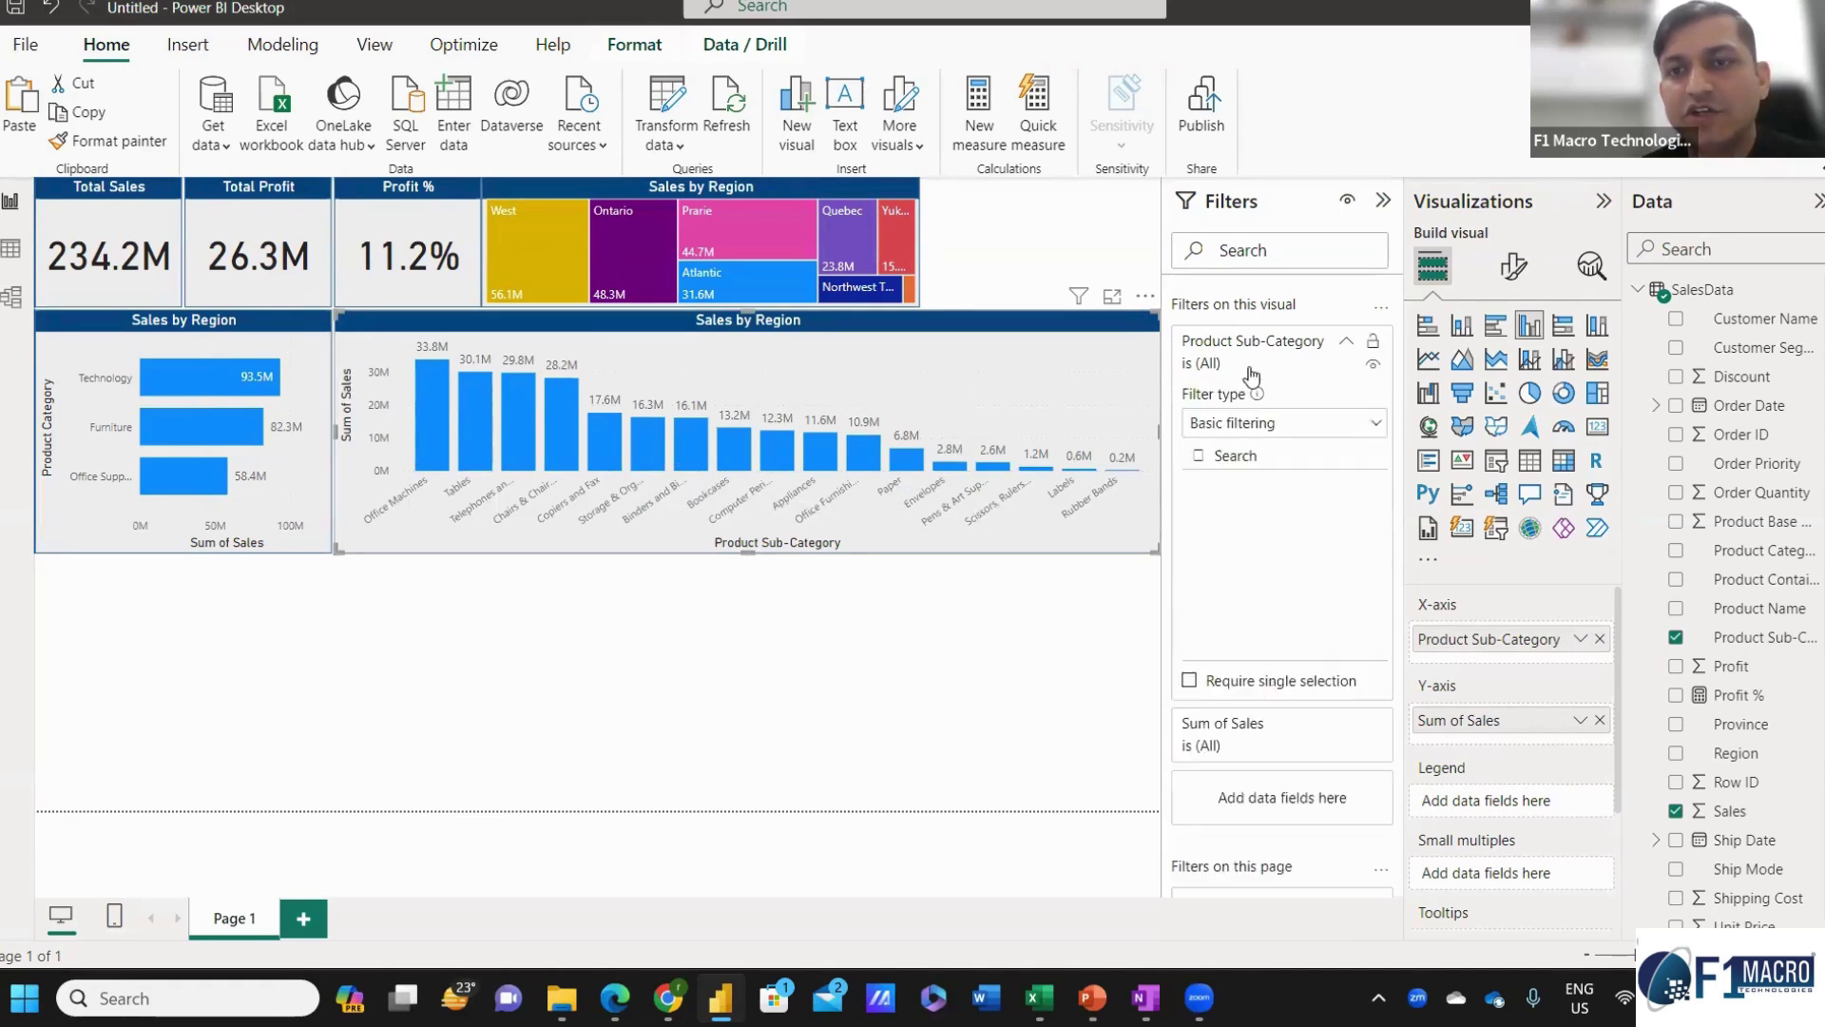
click(1240, 427)
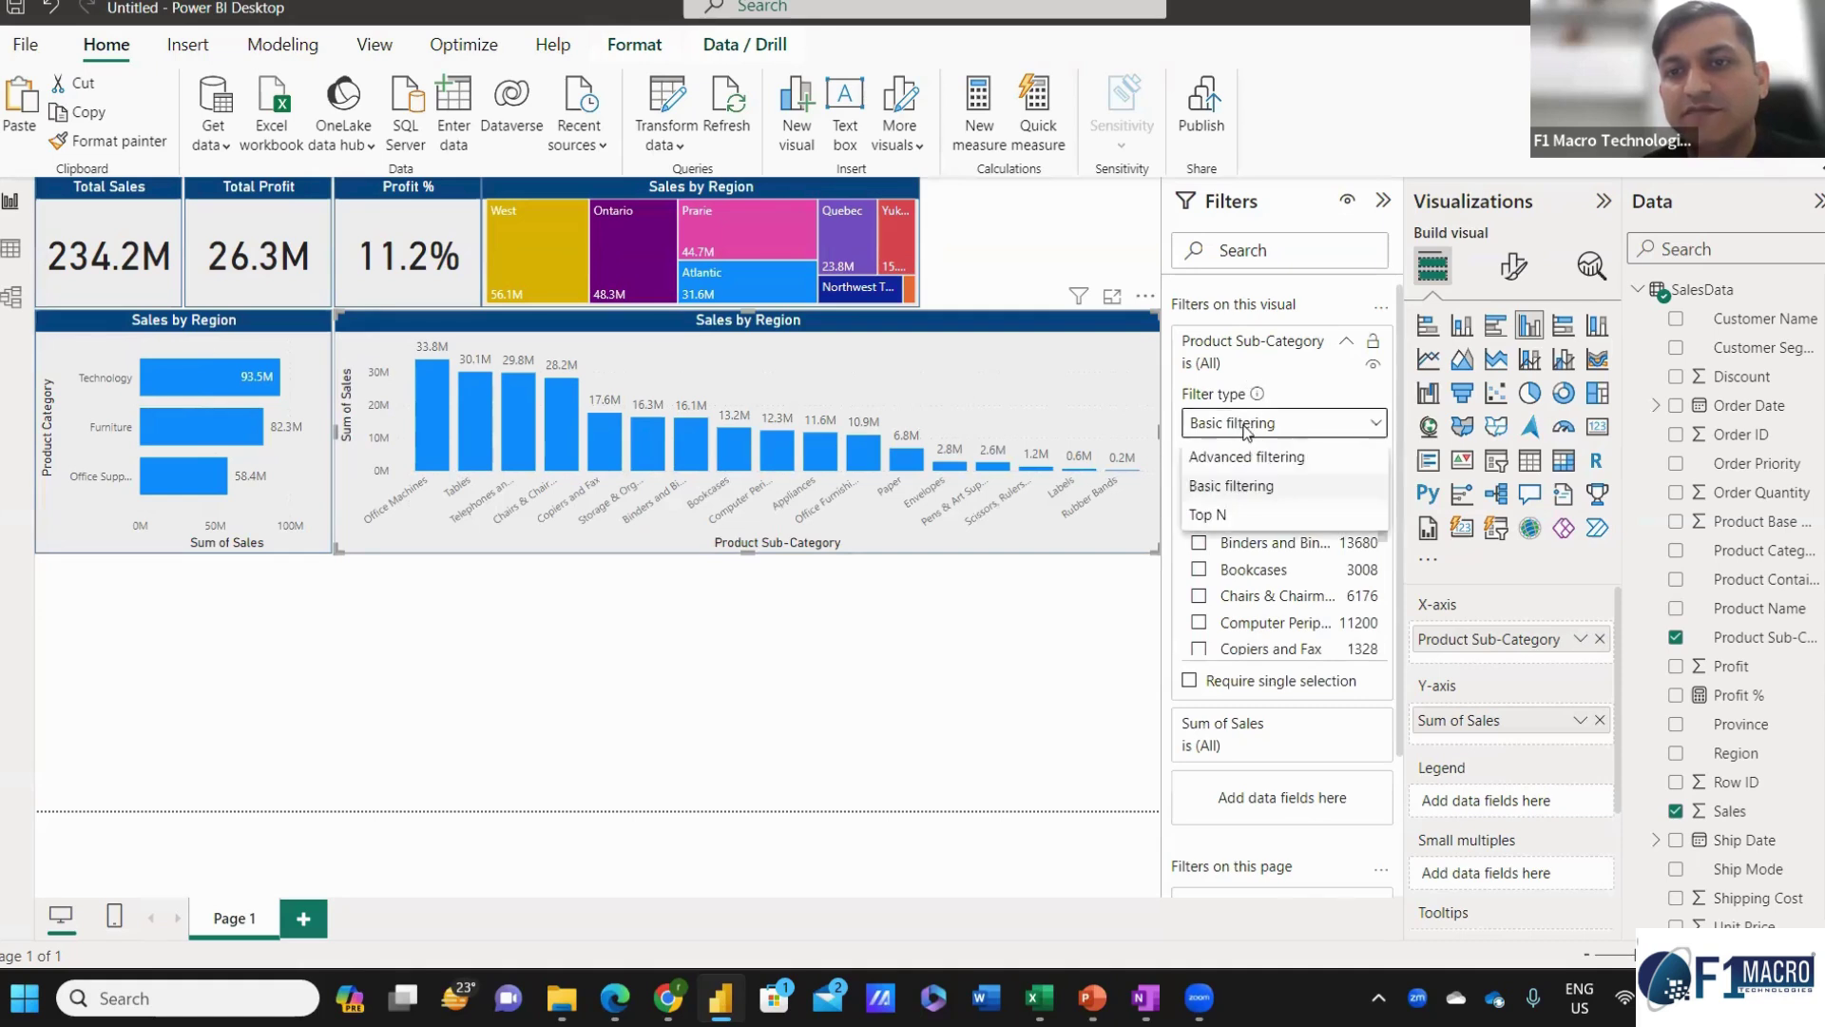
click(1227, 512)
click(1286, 485)
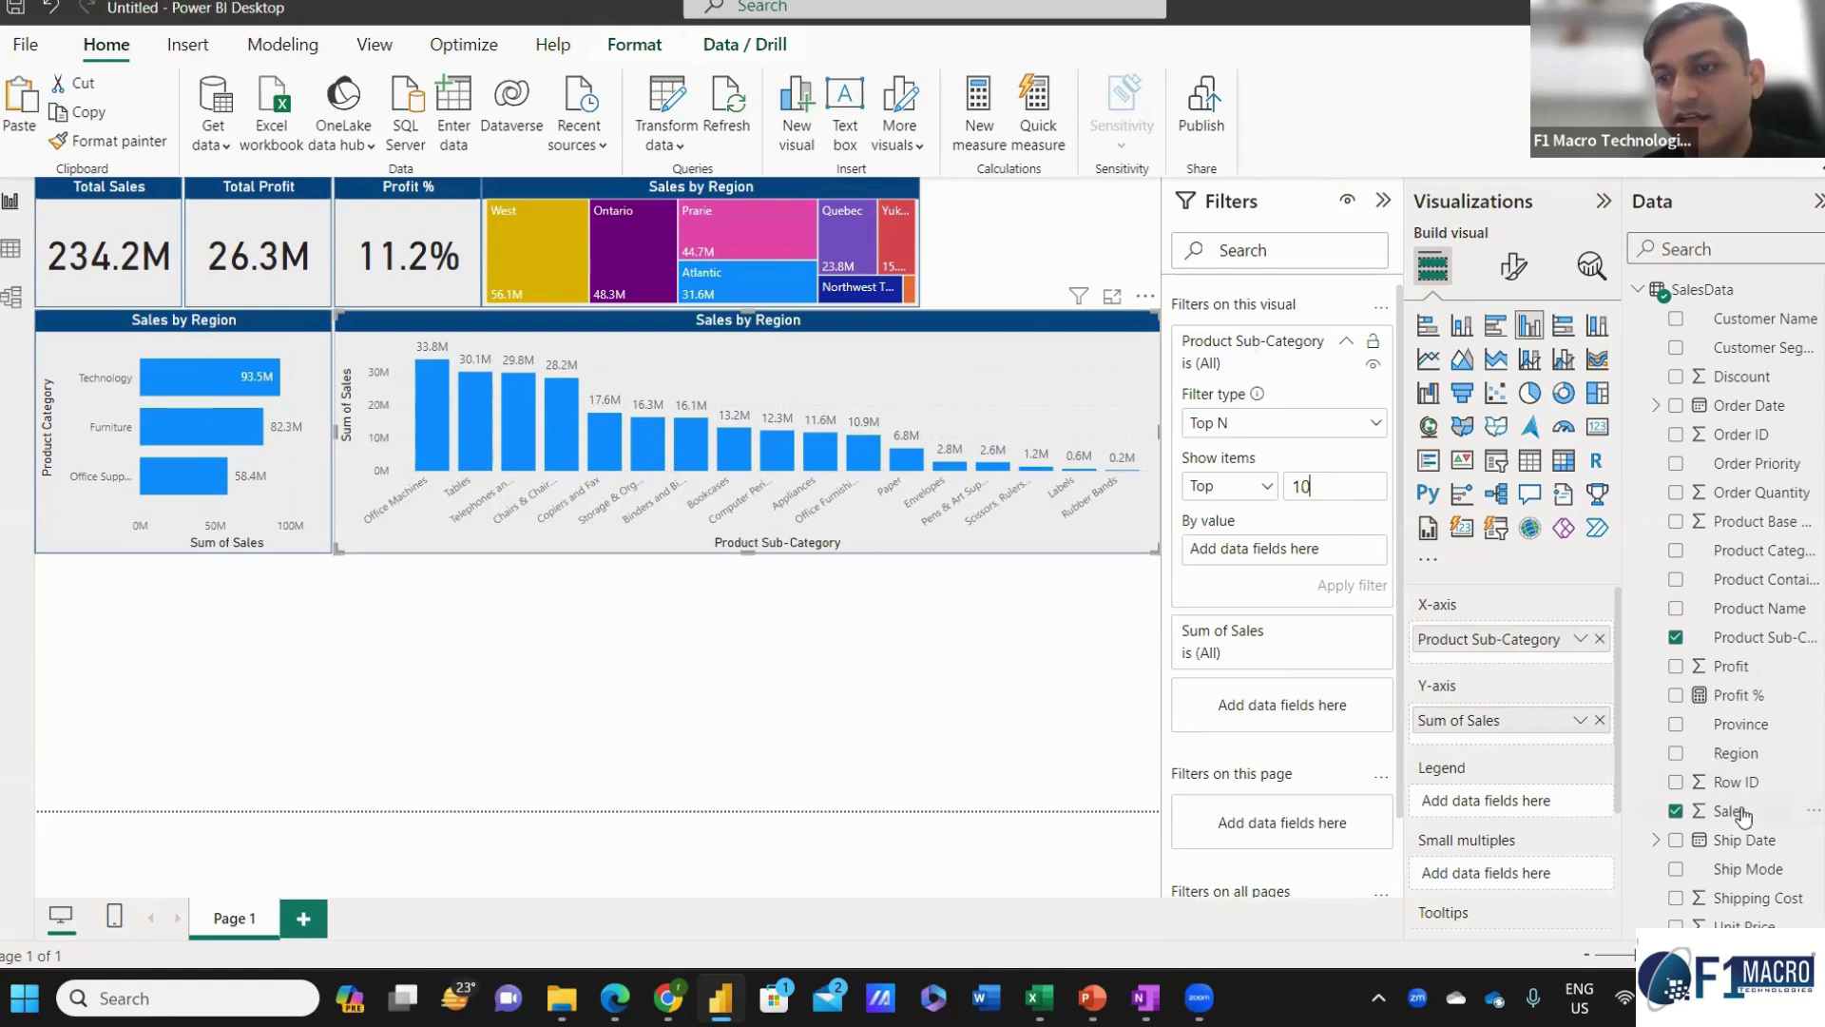
drag(1736, 810, 1329, 568)
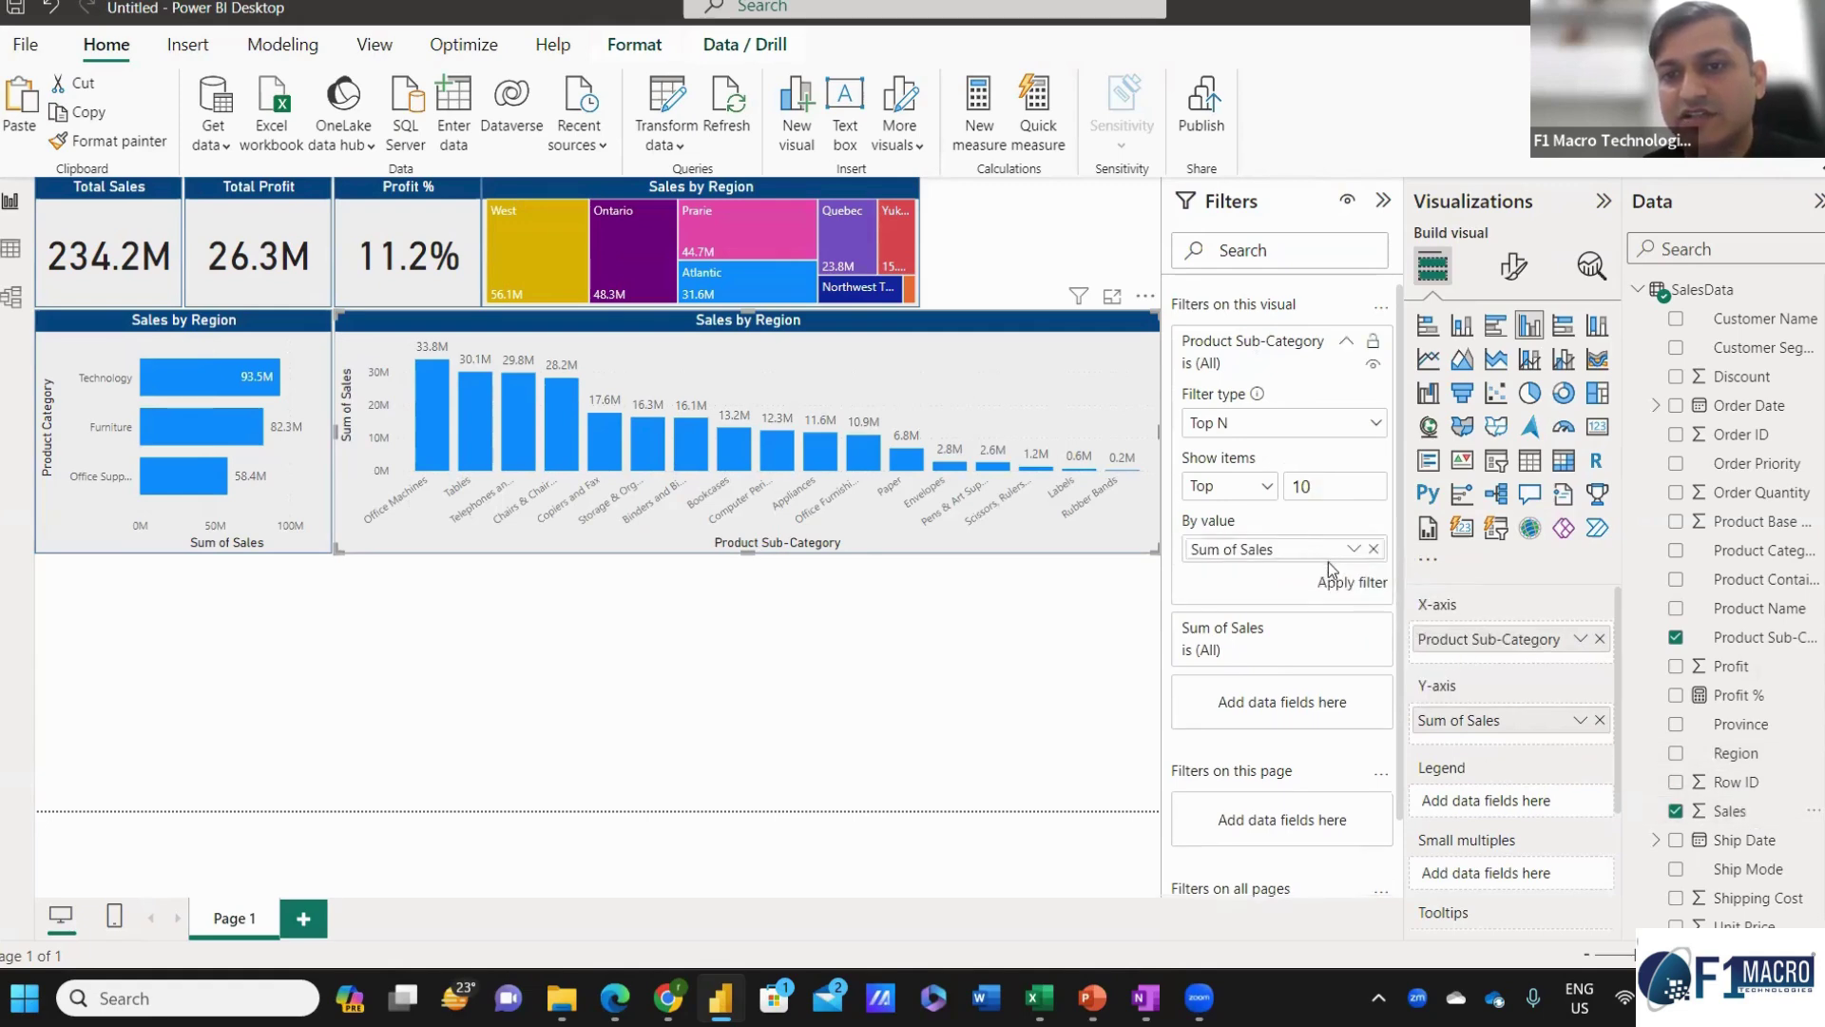
click(1338, 589)
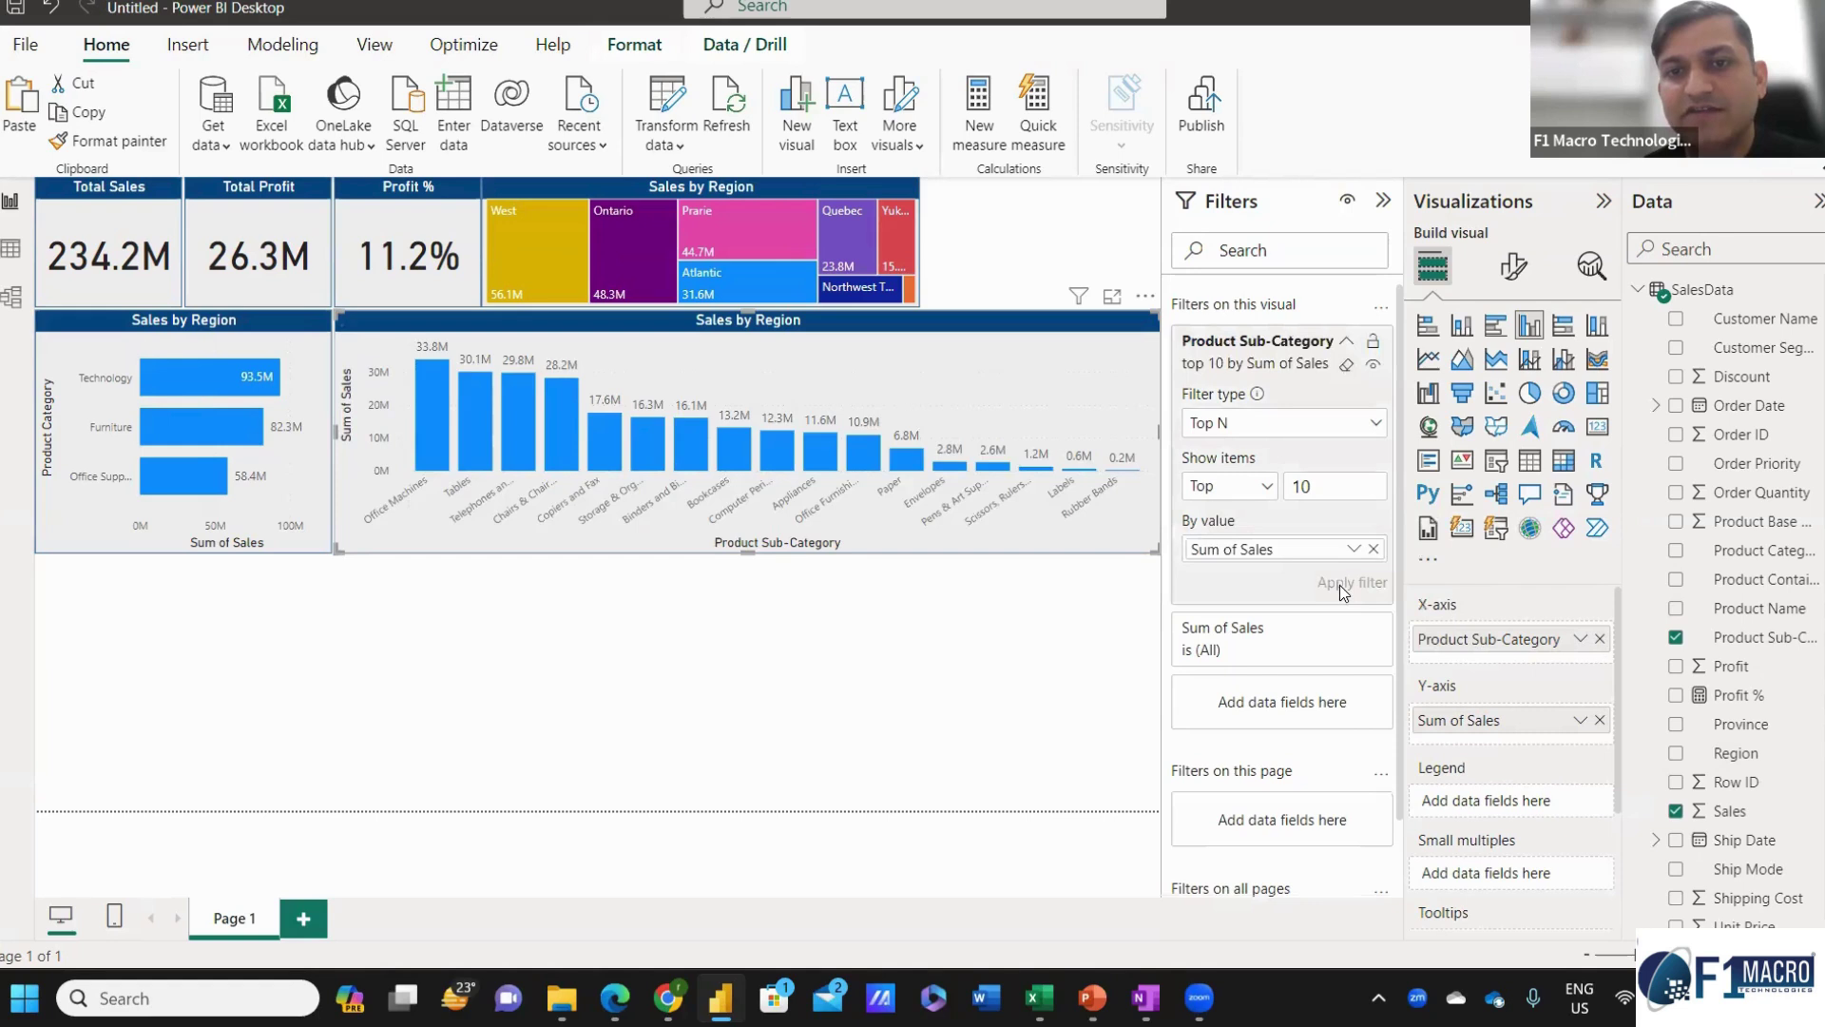
click(892, 607)
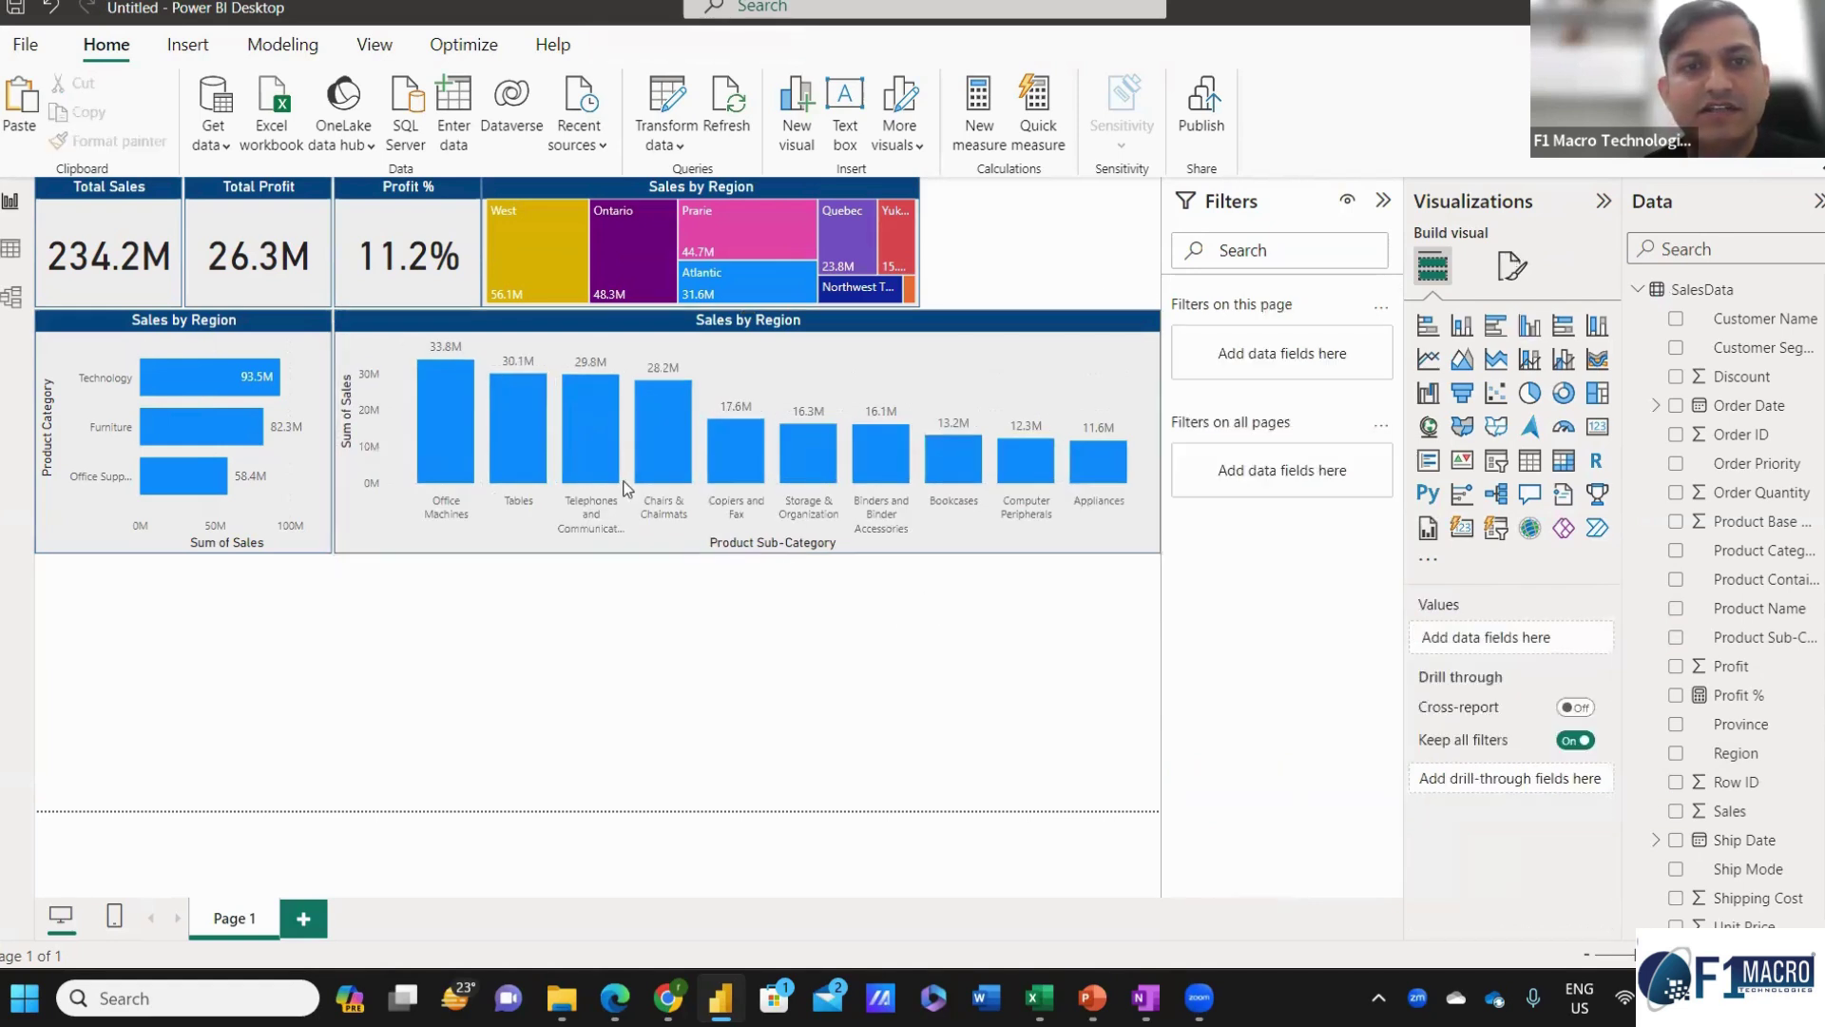
Place a copy of the Product Category bar chart below the original as a pie chart of sales by Customer Segment.
click(156, 336)
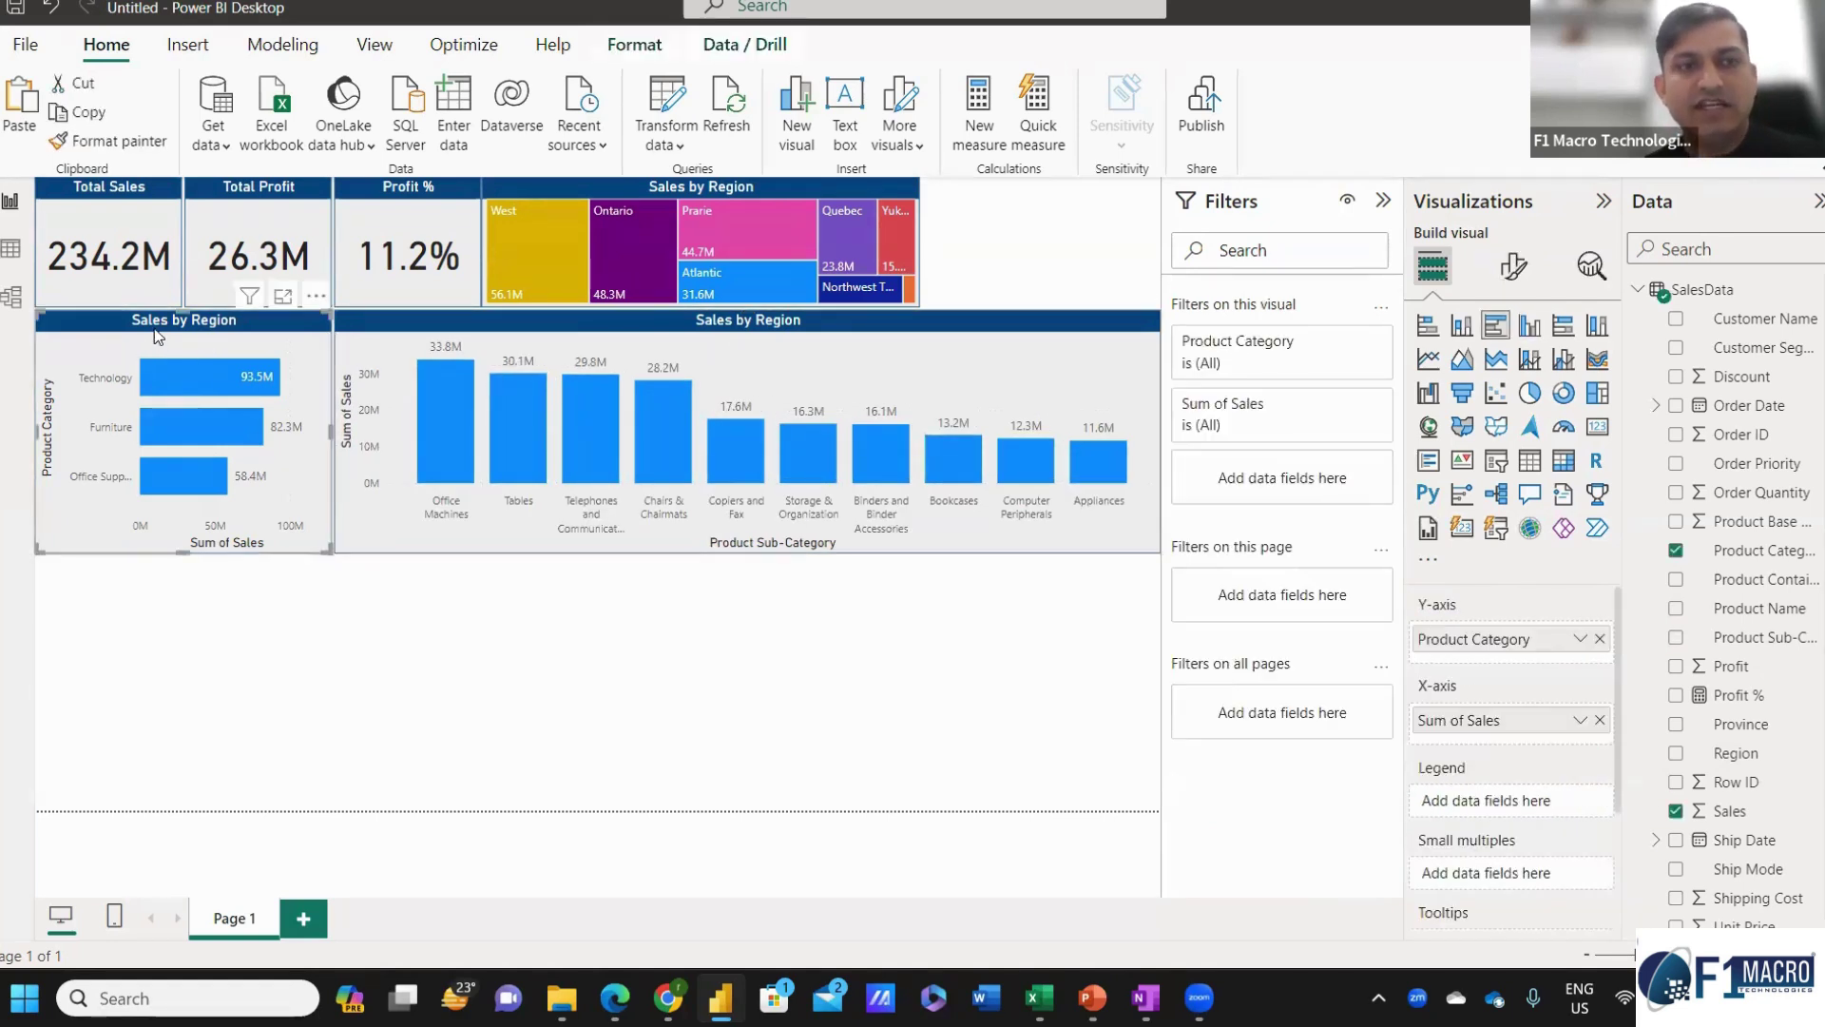
drag(157, 335, 158, 335)
drag(146, 401, 180, 559)
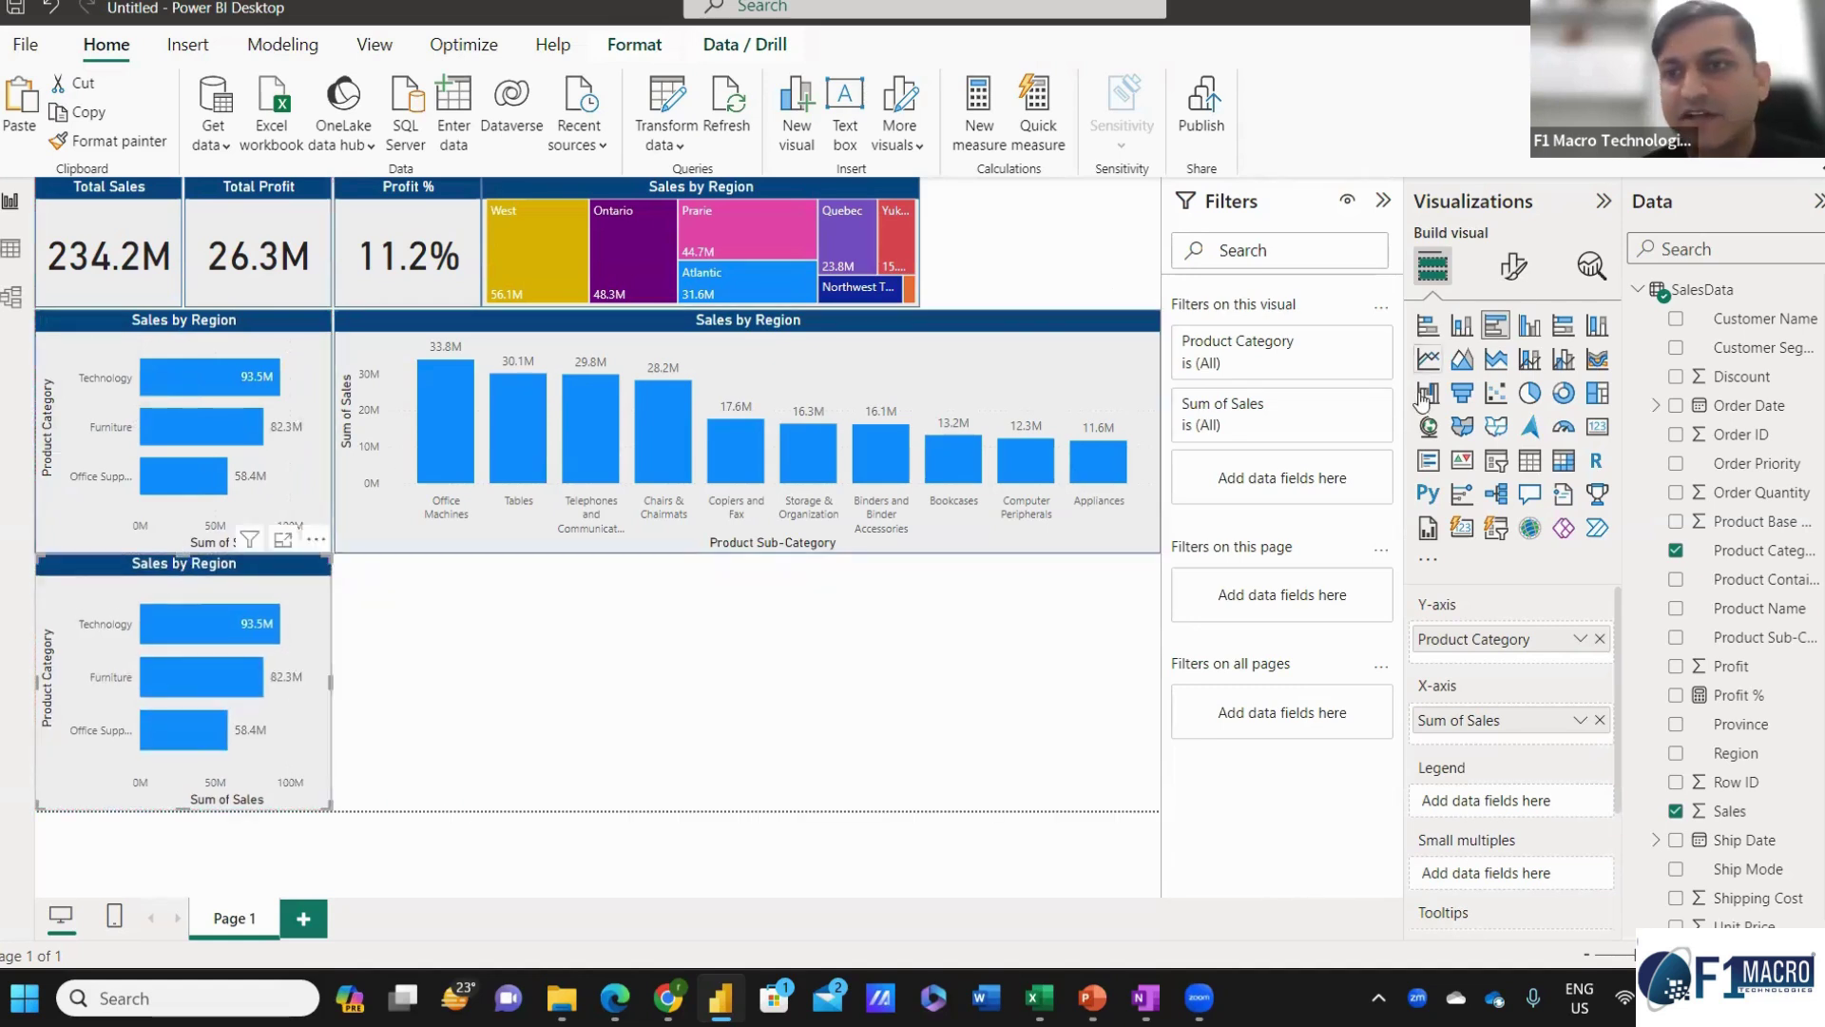
click(1530, 392)
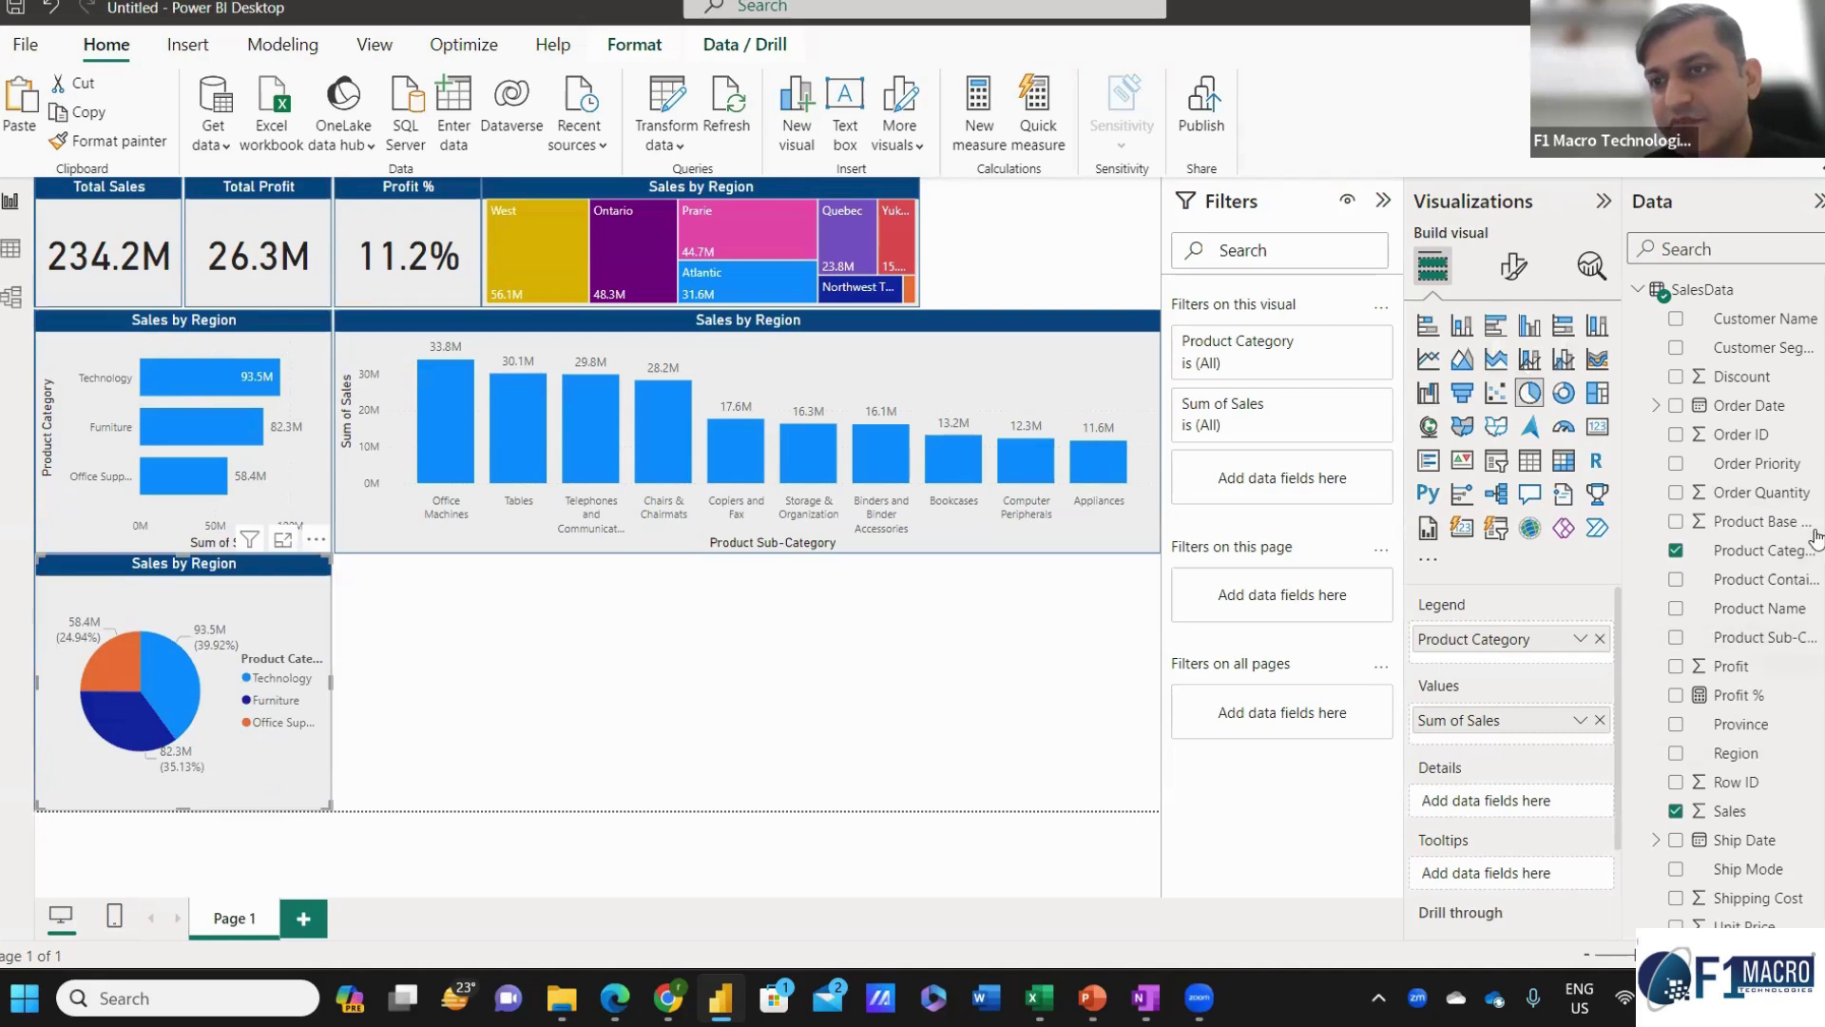
drag(1784, 366, 1426, 523)
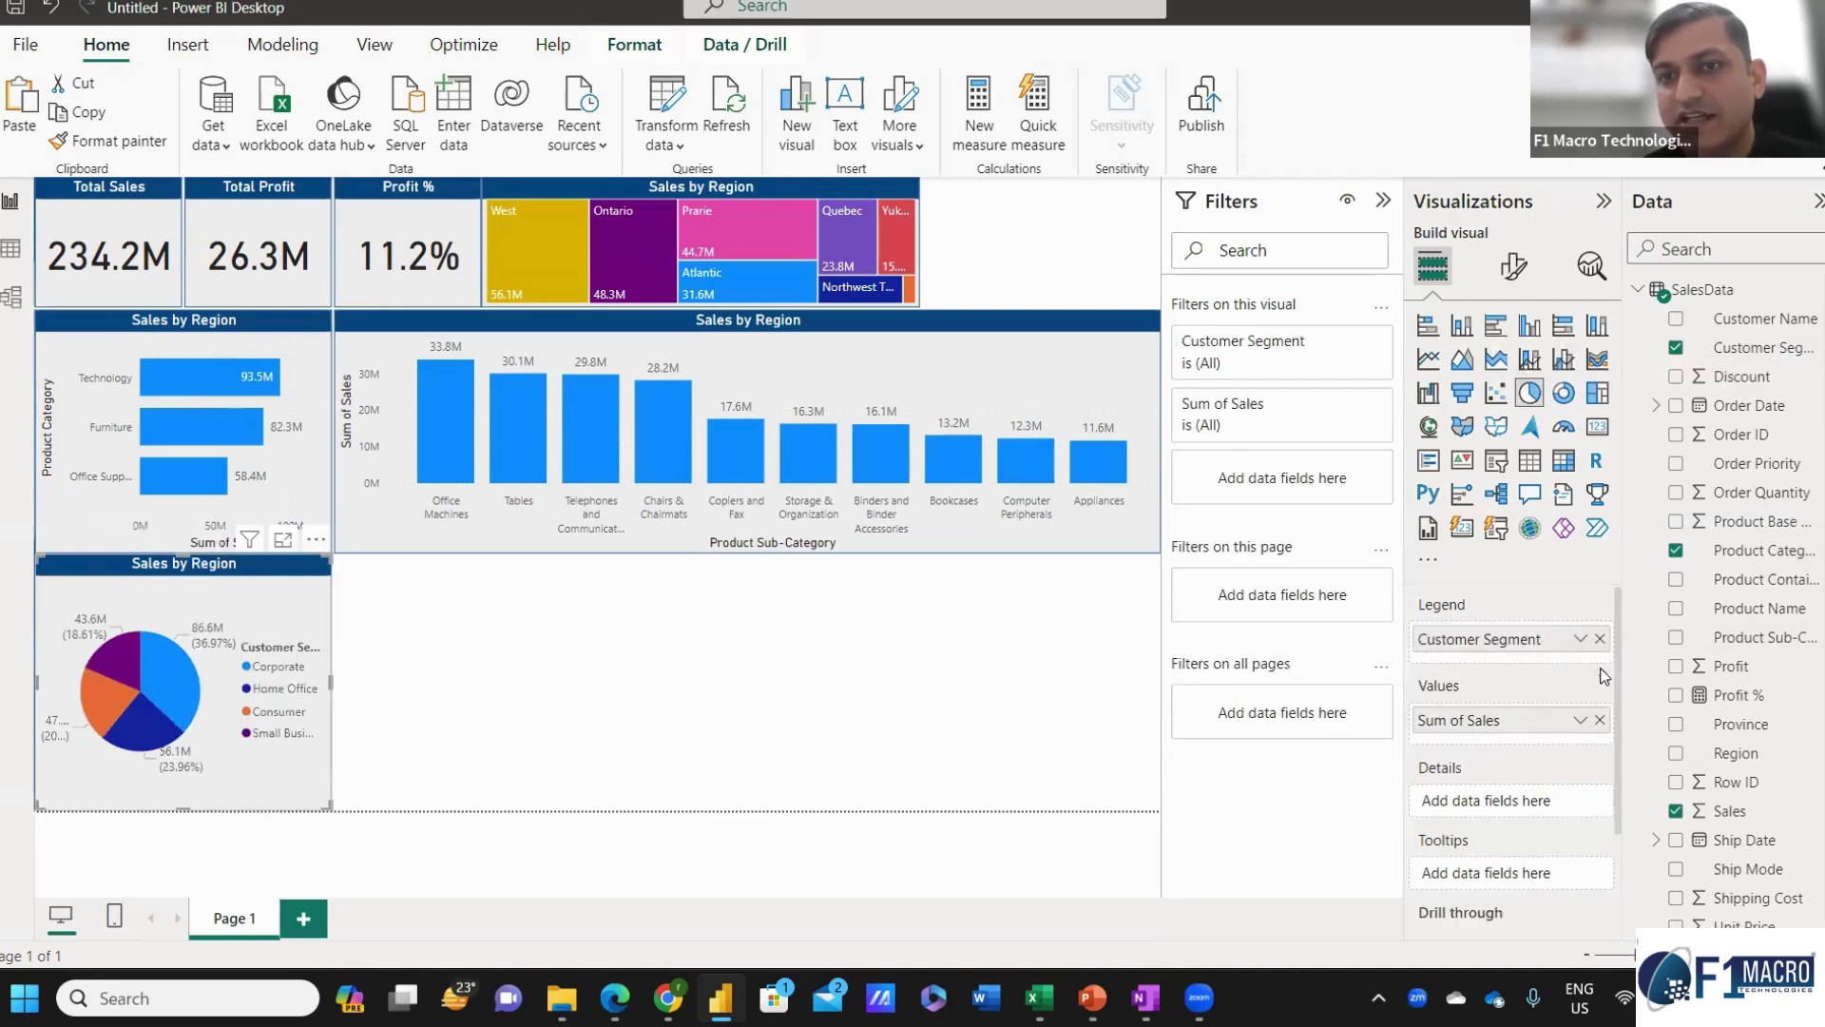
click(663, 622)
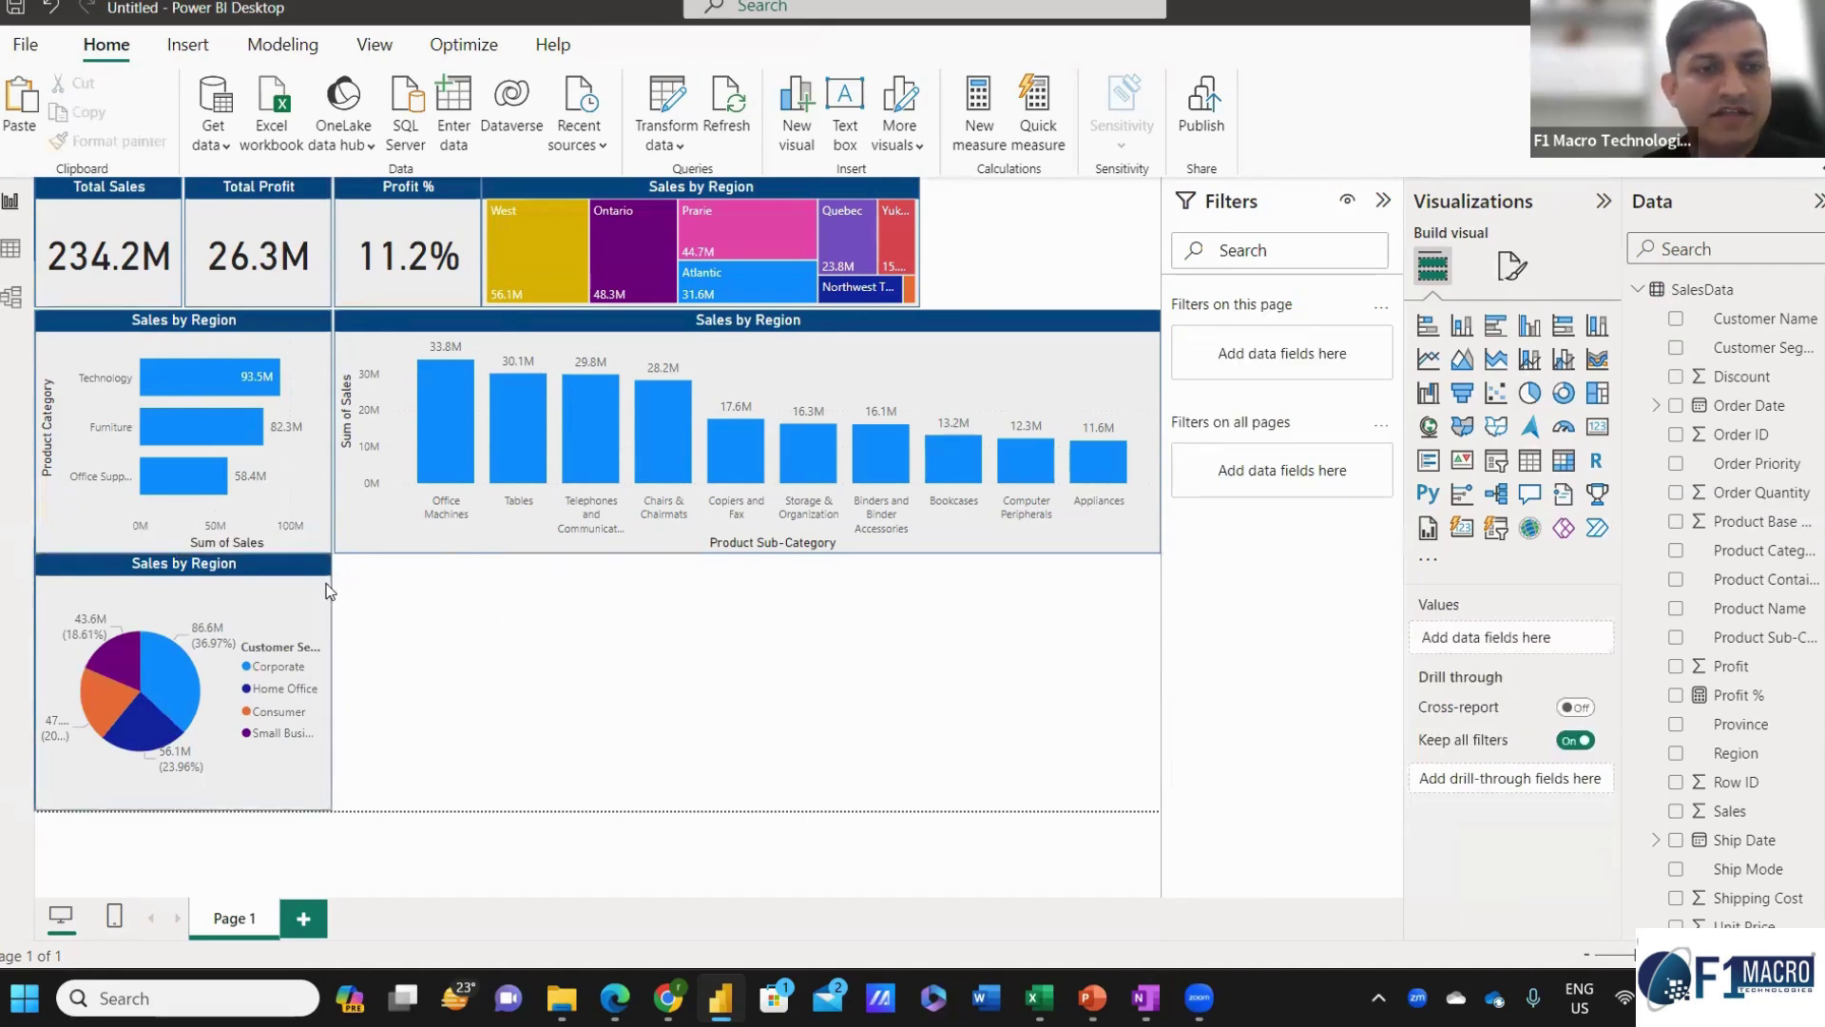
Duplicate the Customer Segment pie chart beside the original and widen the copy to the page's right edge.
click(301, 578)
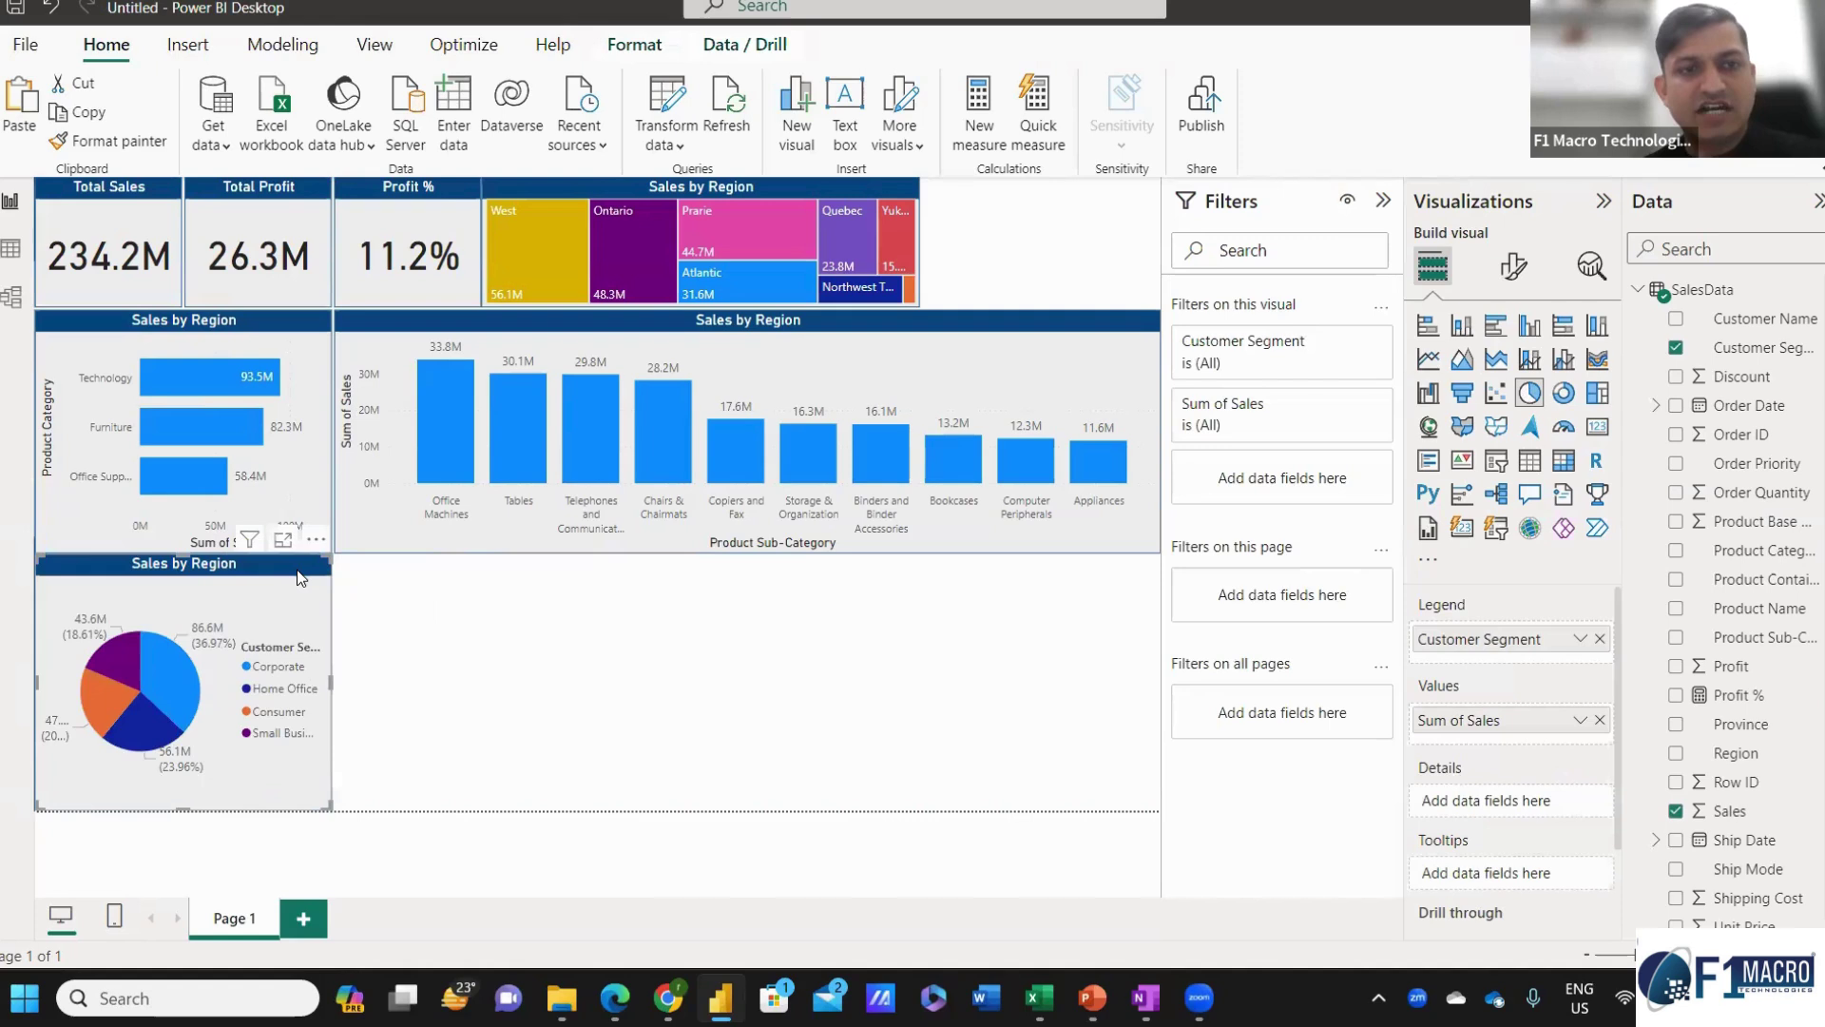
key(ctrl+c)
key(ctrl+v)
drag(300, 578, 601, 585)
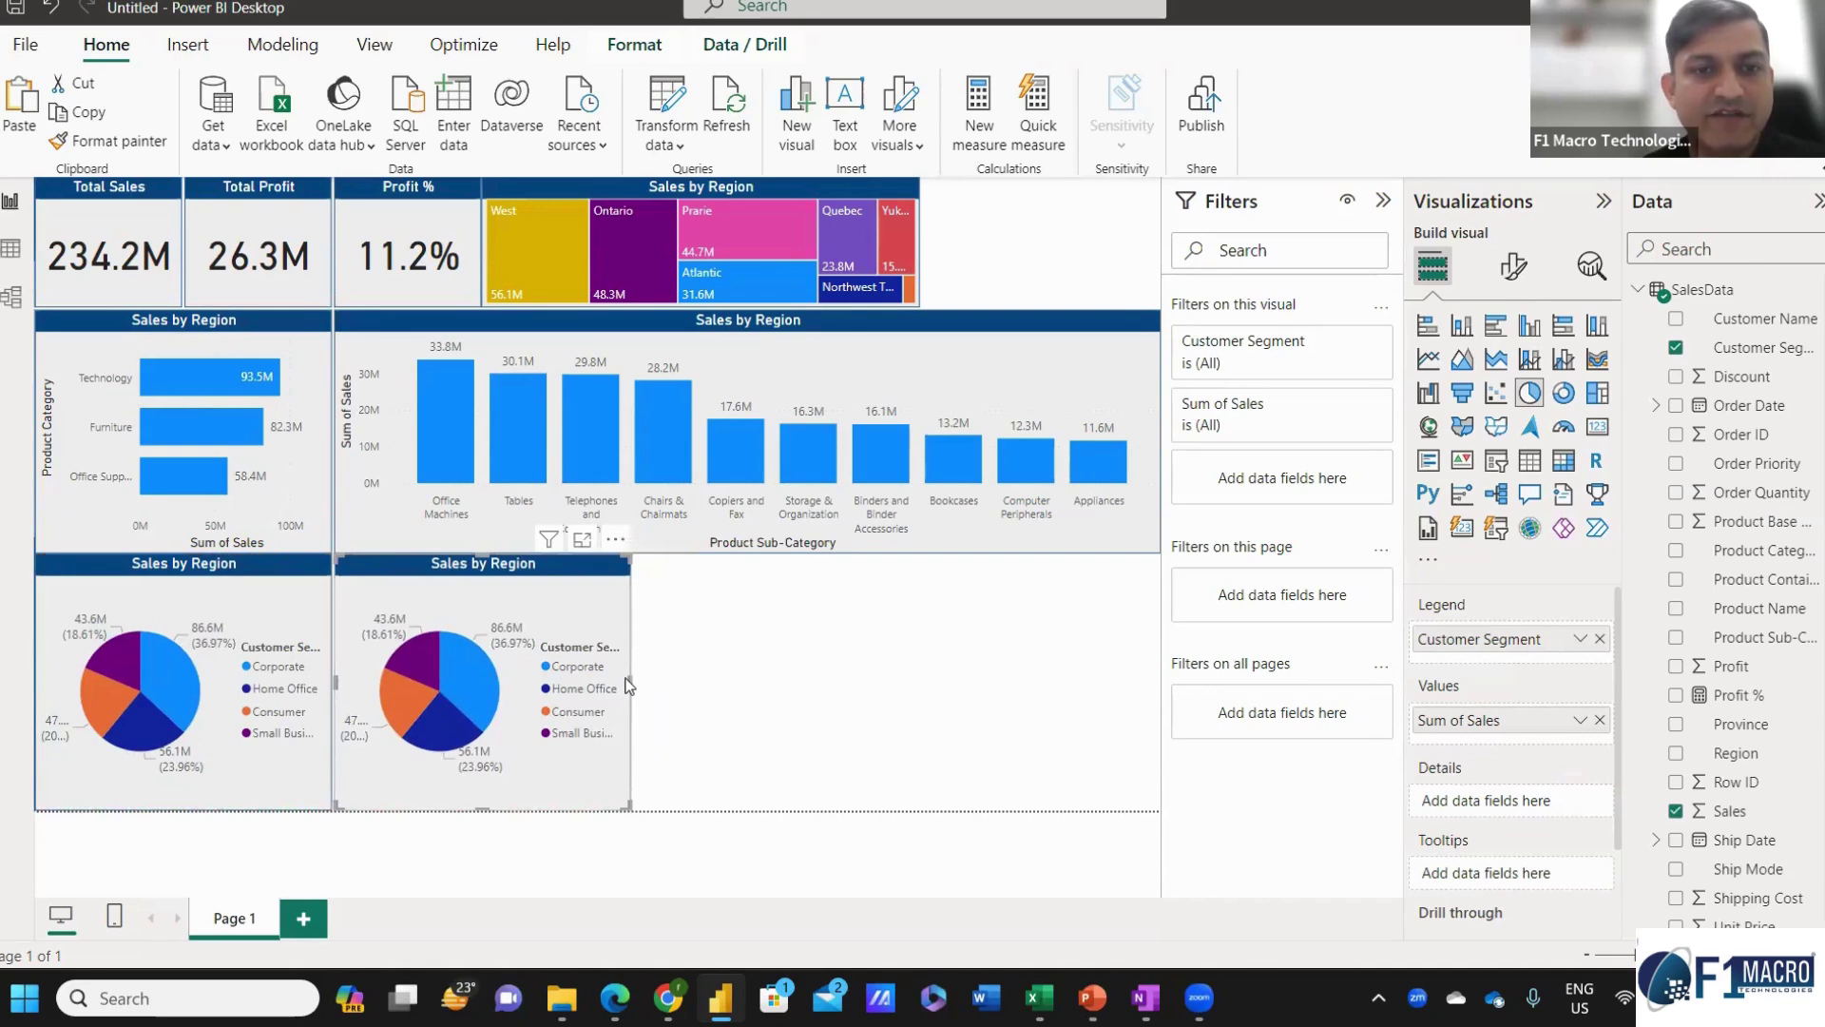
click(654, 576)
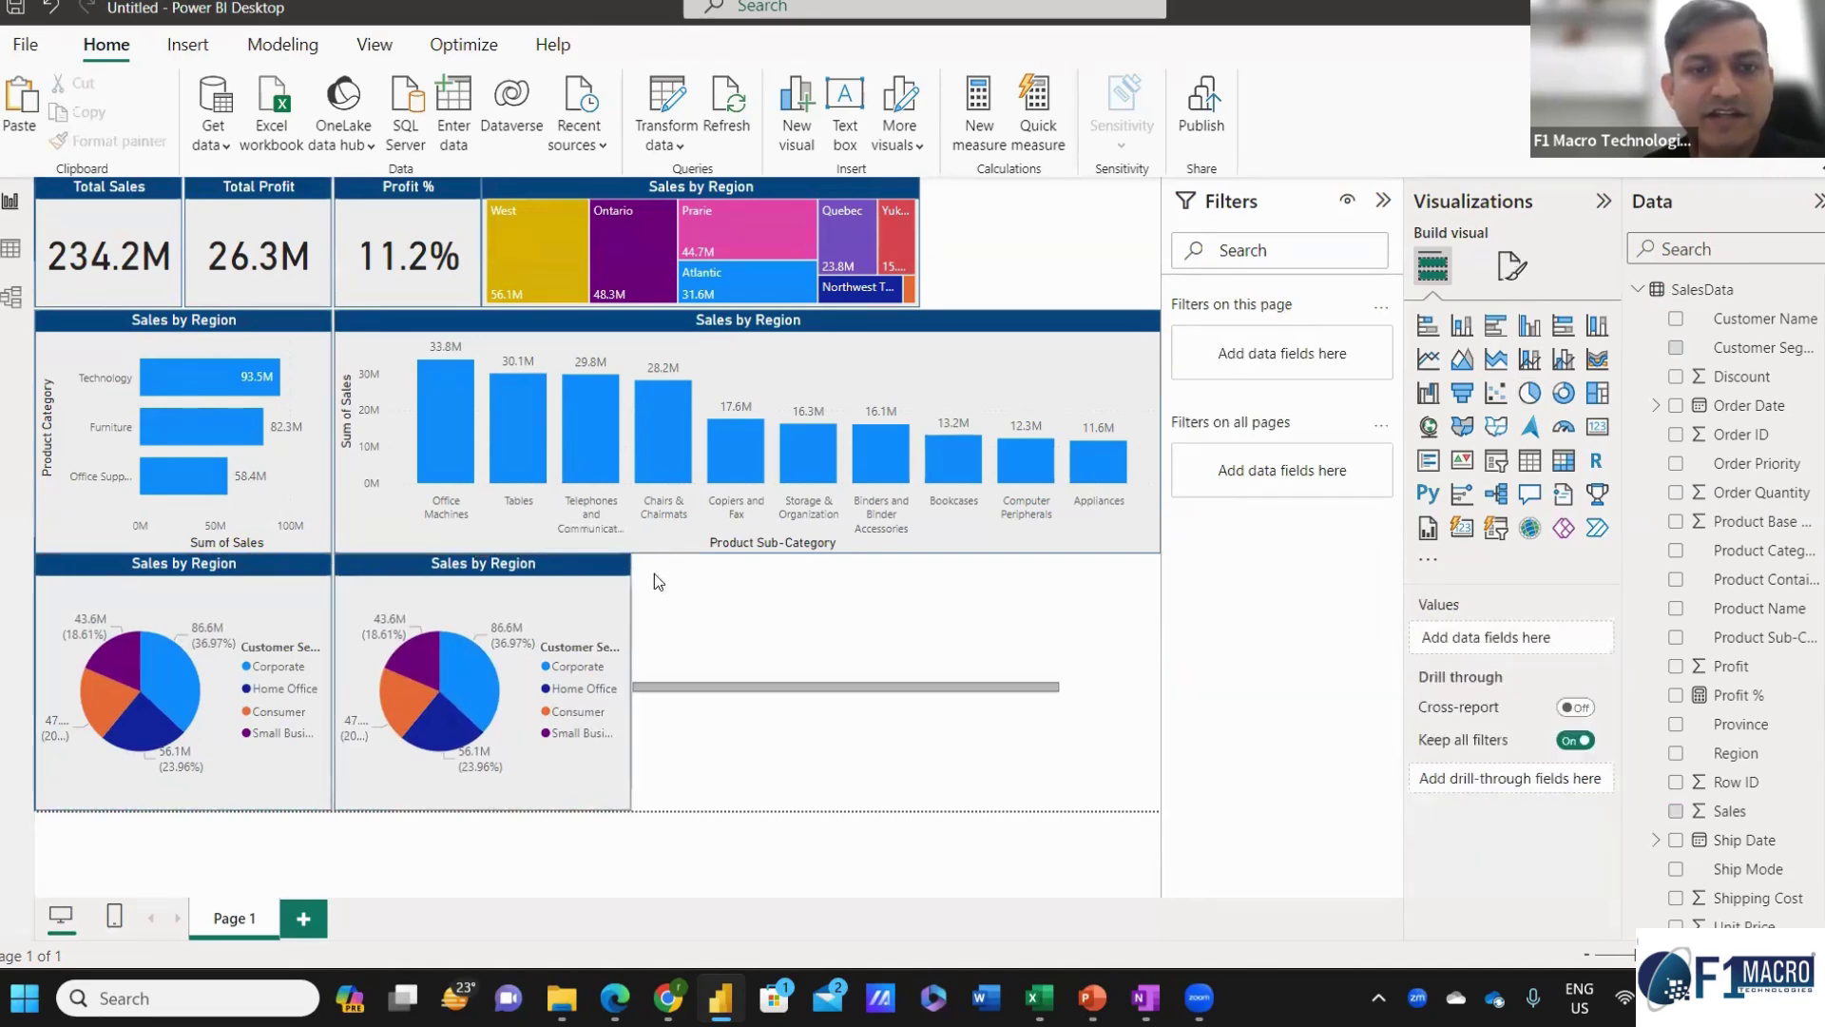
click(626, 581)
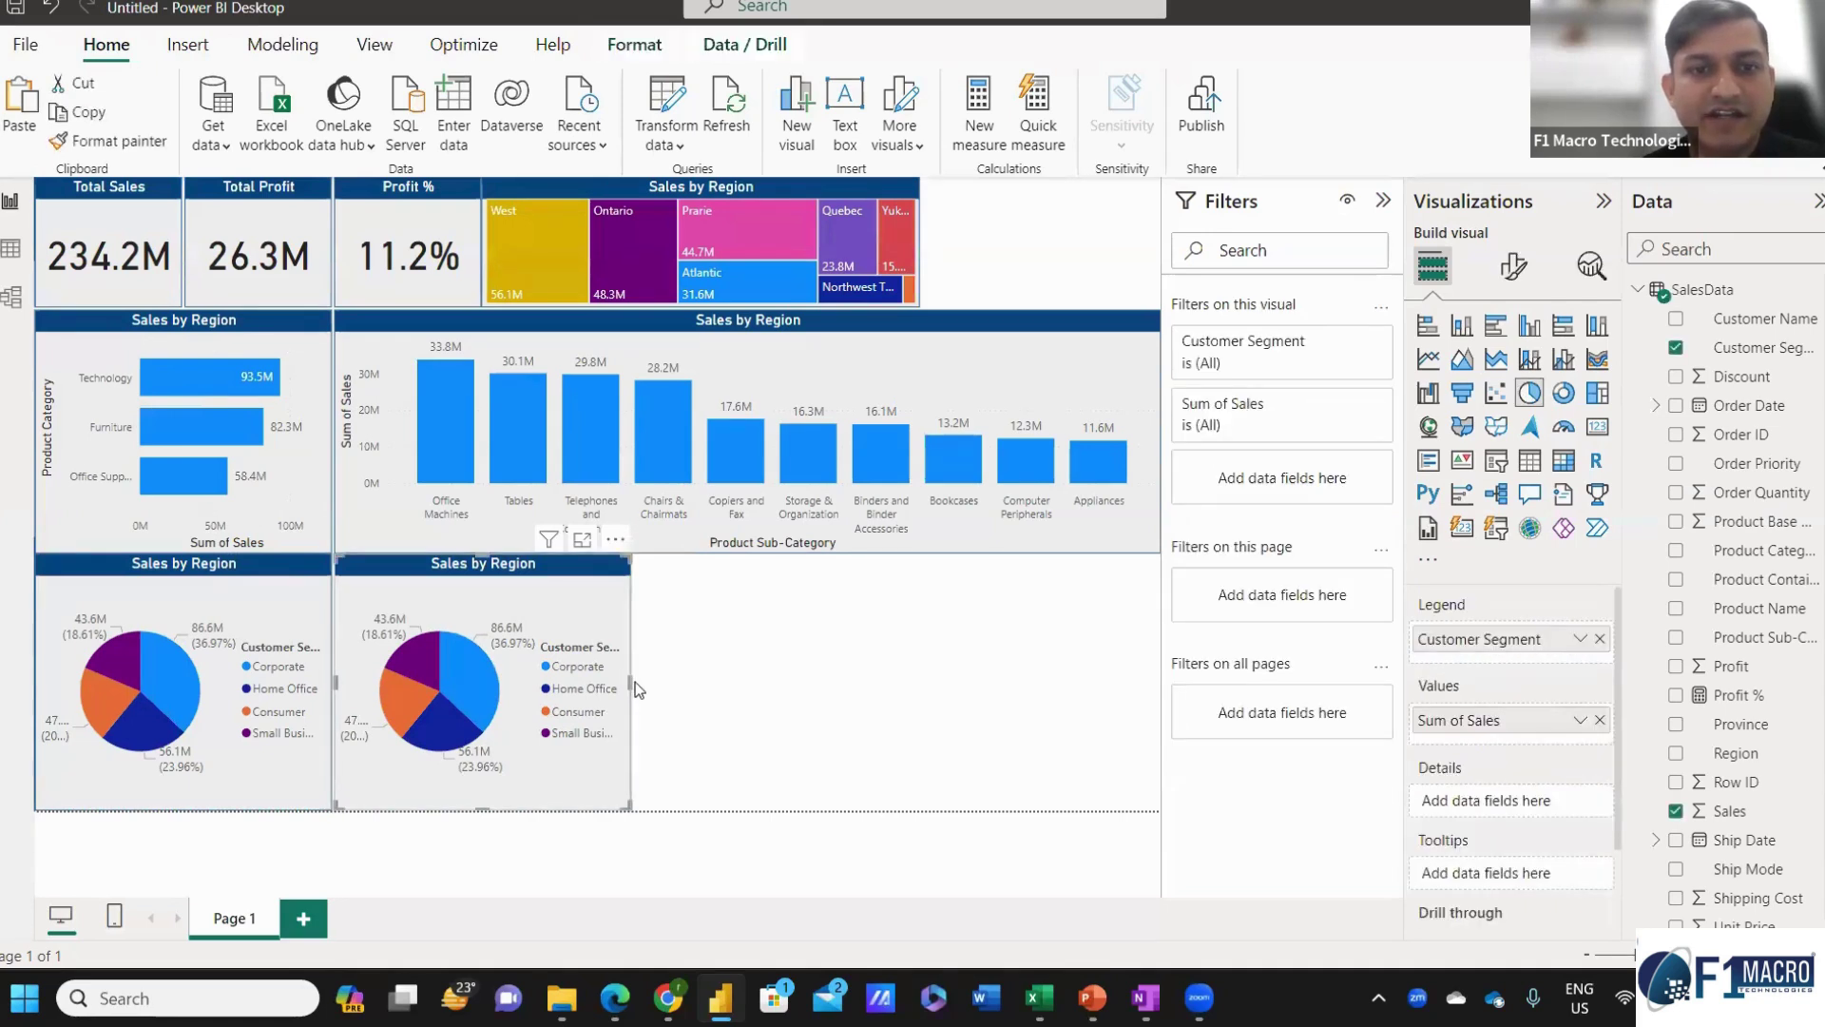
drag(631, 681, 1195, 696)
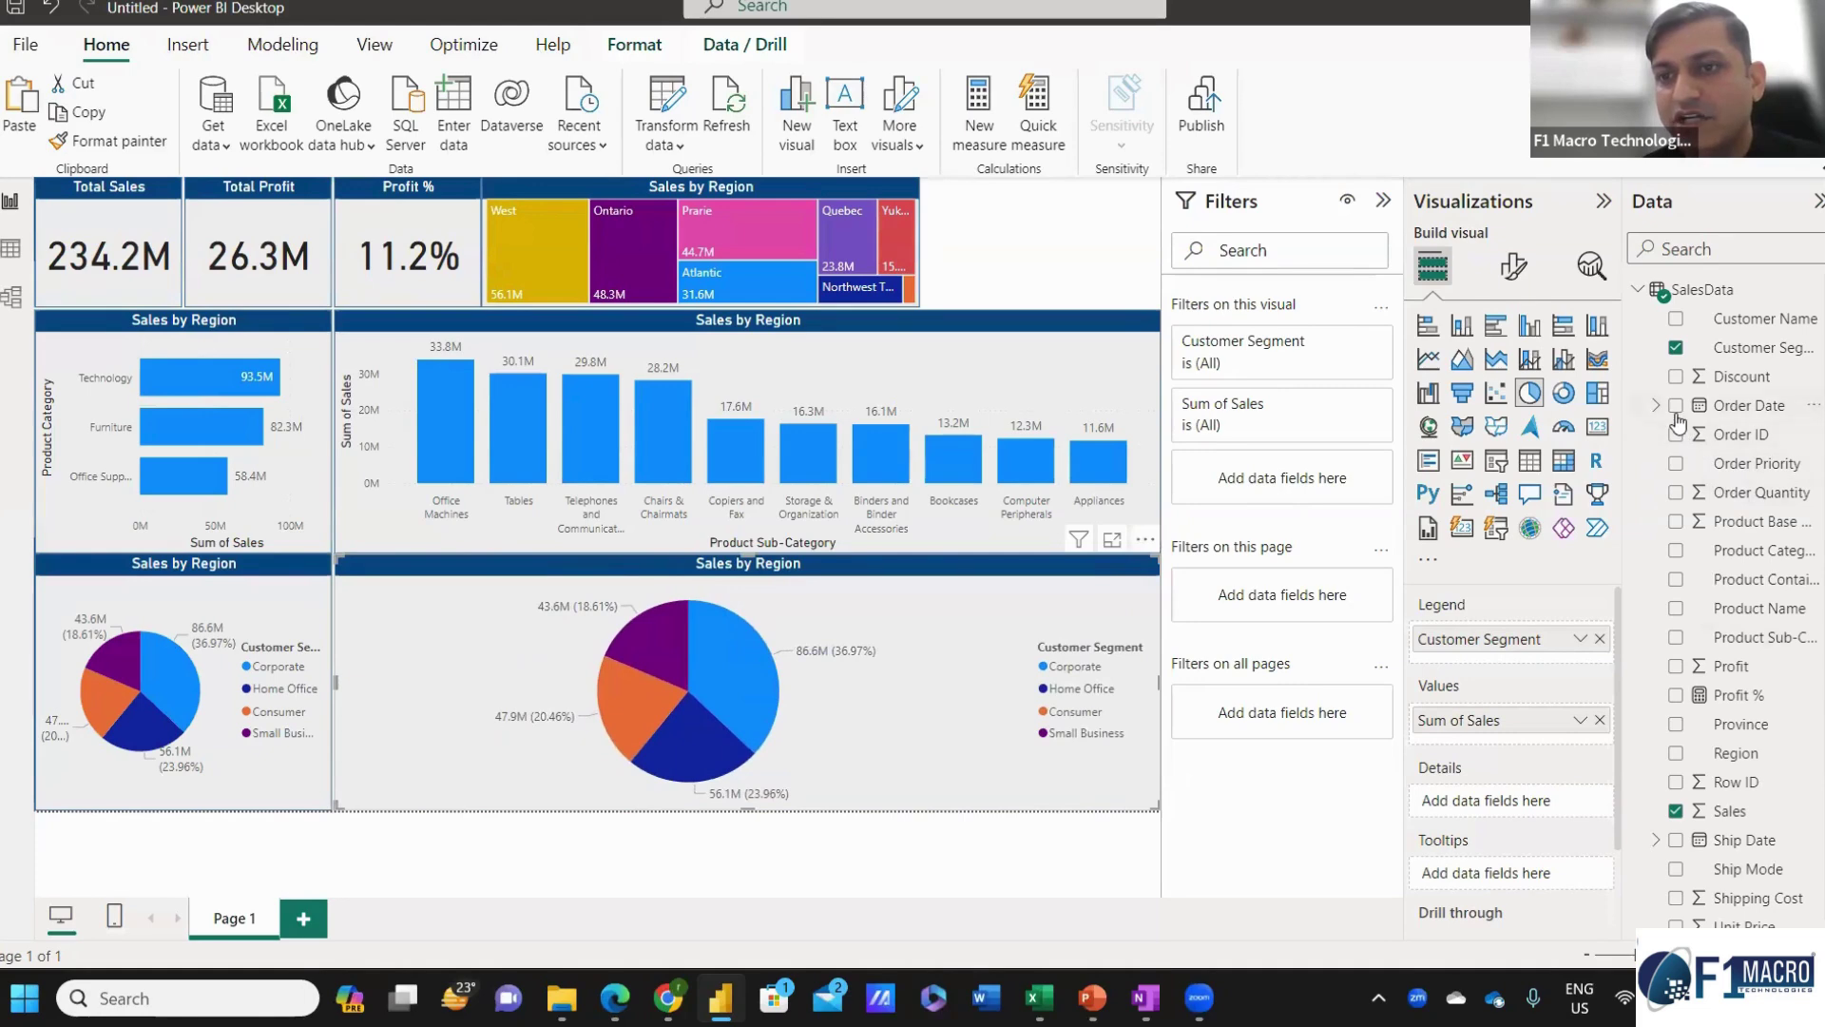
Replace Customer Segment with Order Date in the wide pie chart and turn it into a line and clustered column chart.
click(1730, 405)
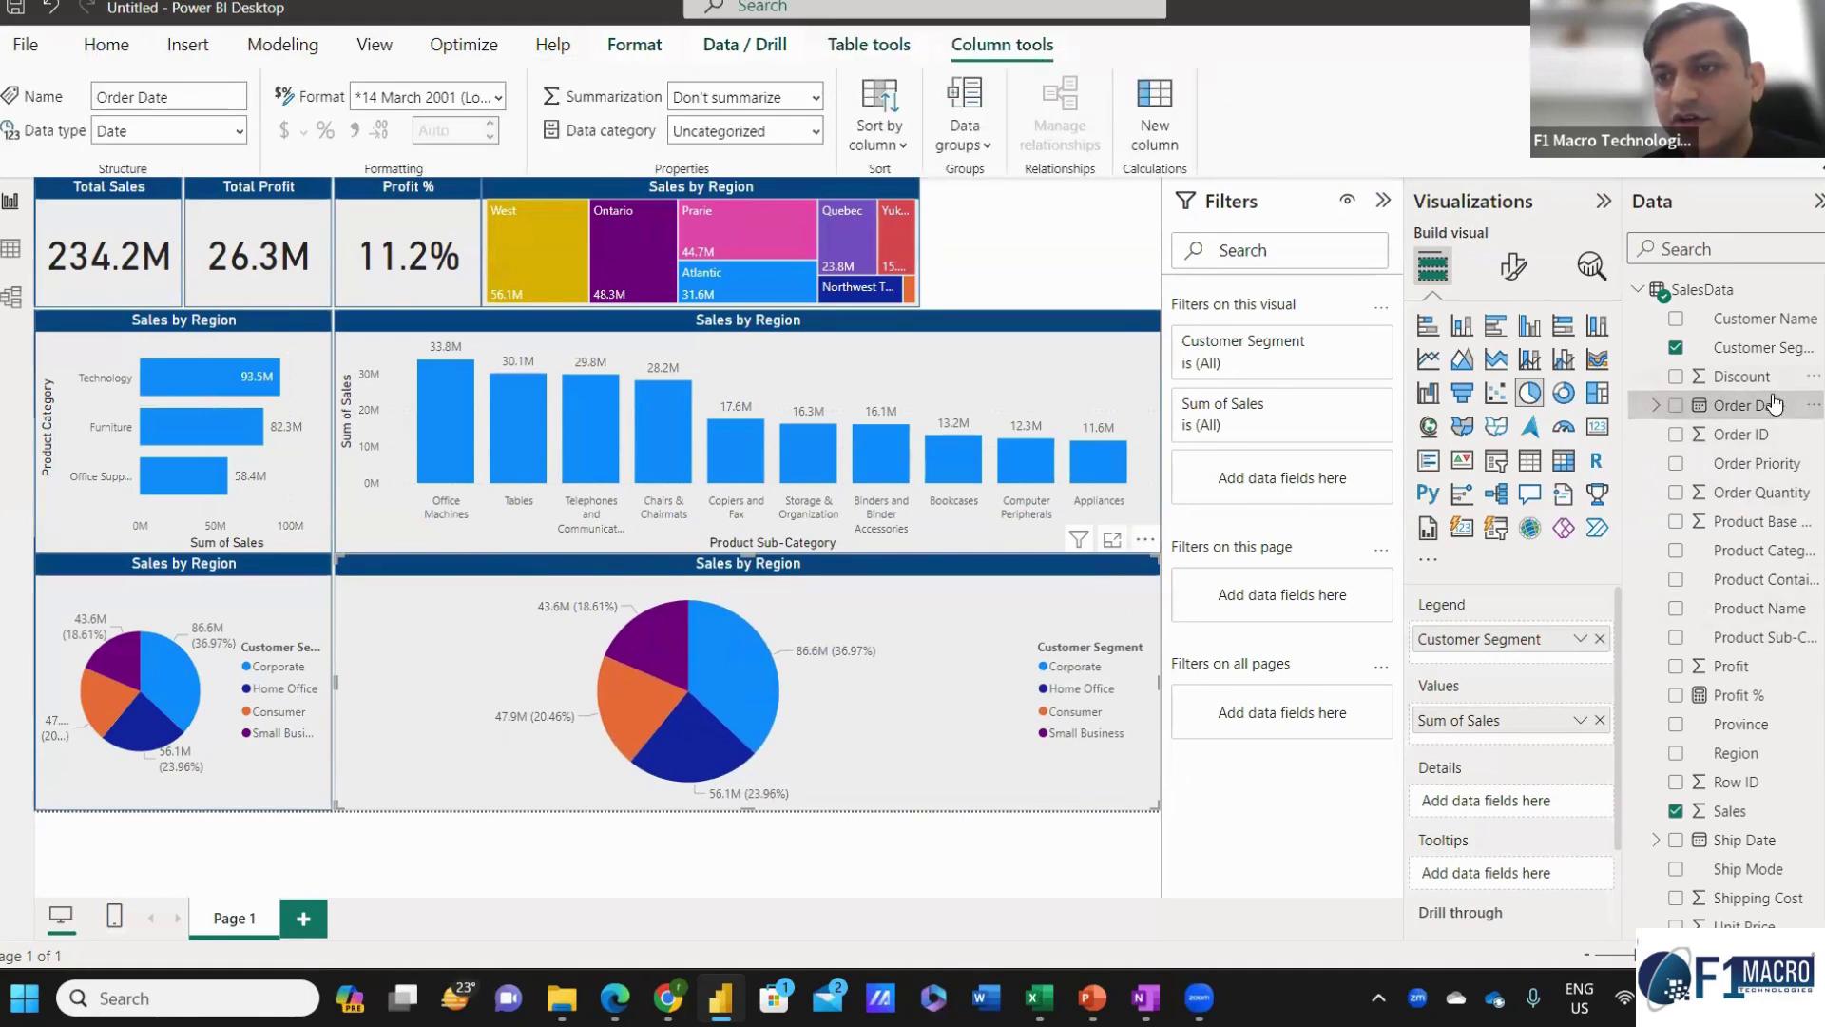
drag(1773, 402, 1549, 639)
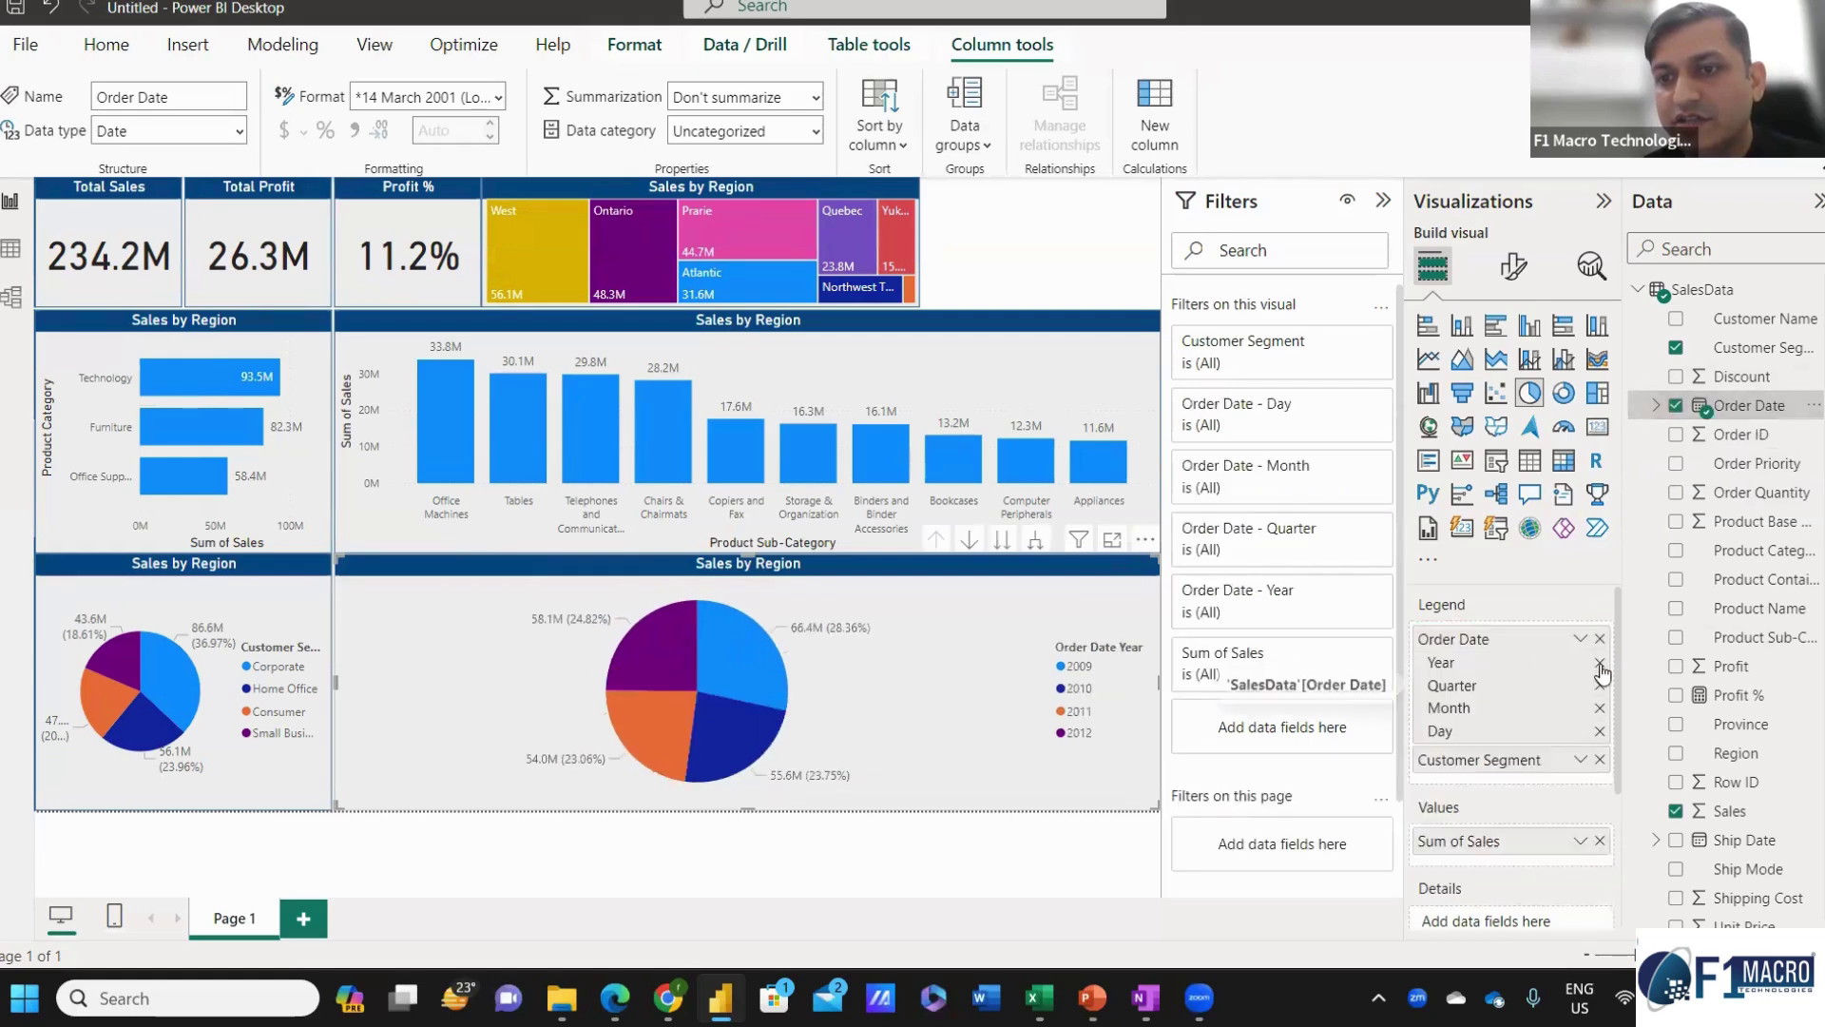
click(1600, 758)
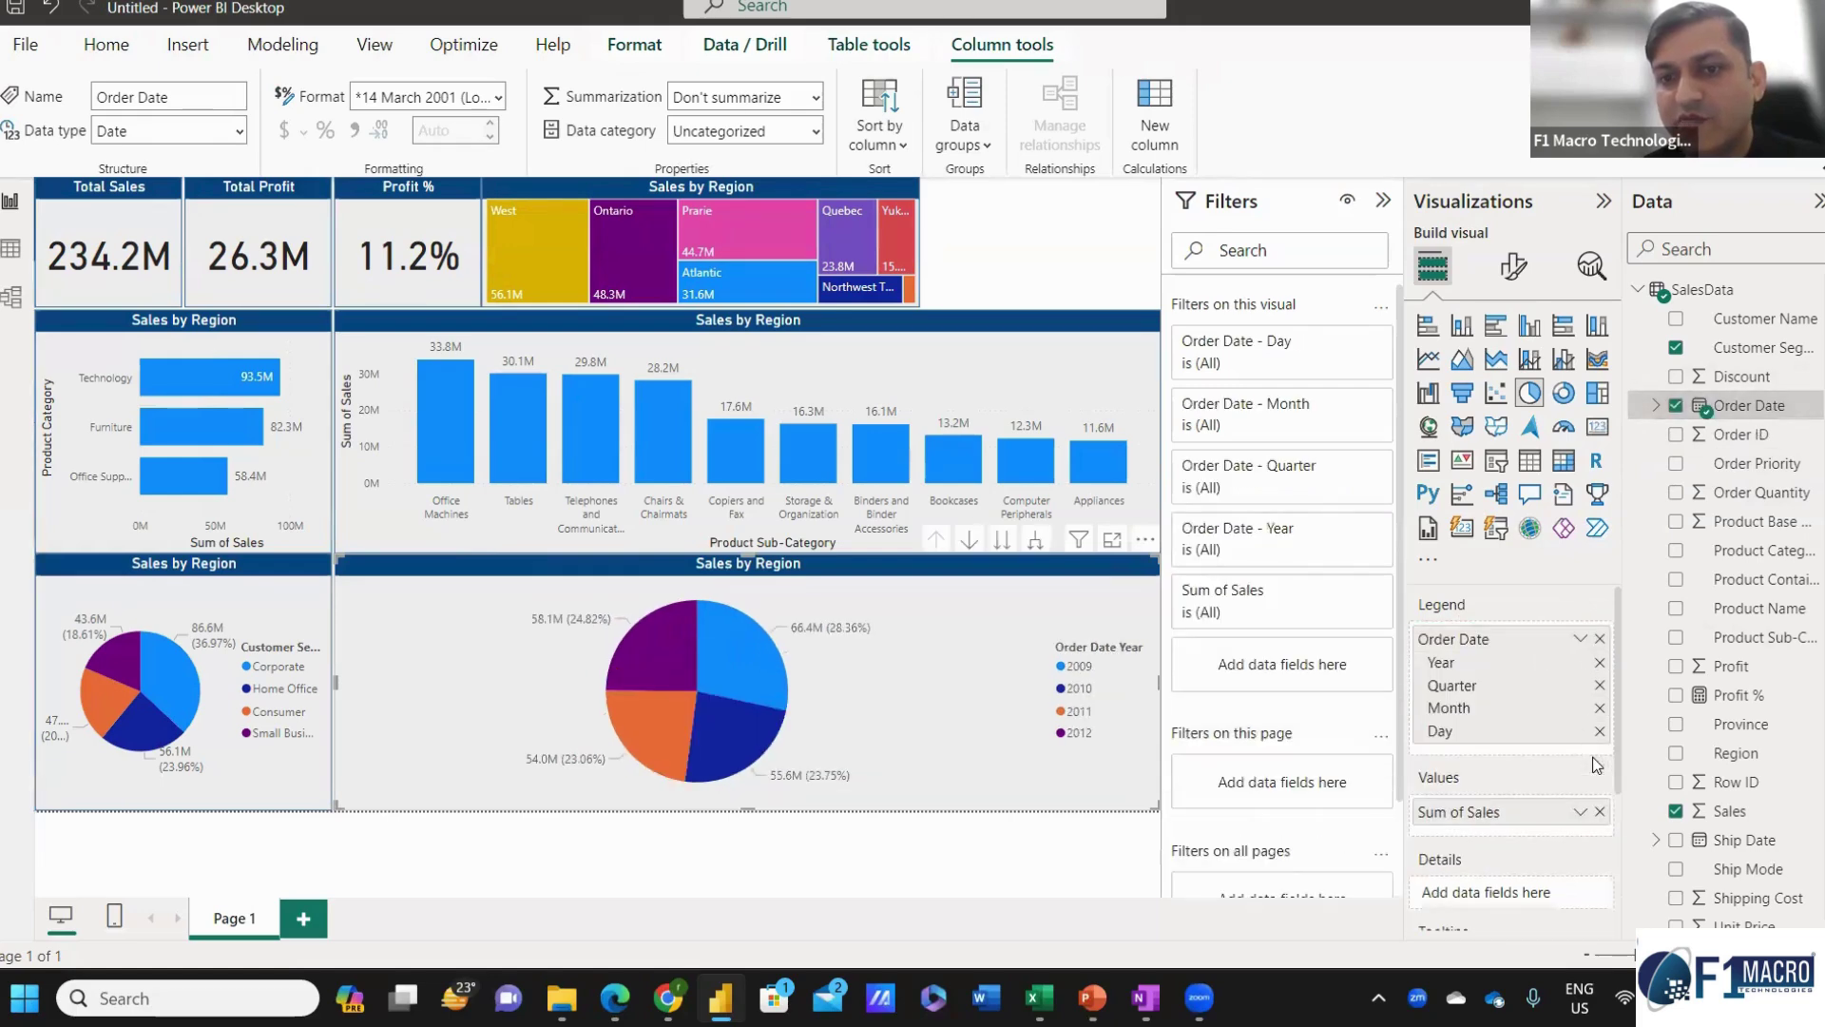
click(1563, 359)
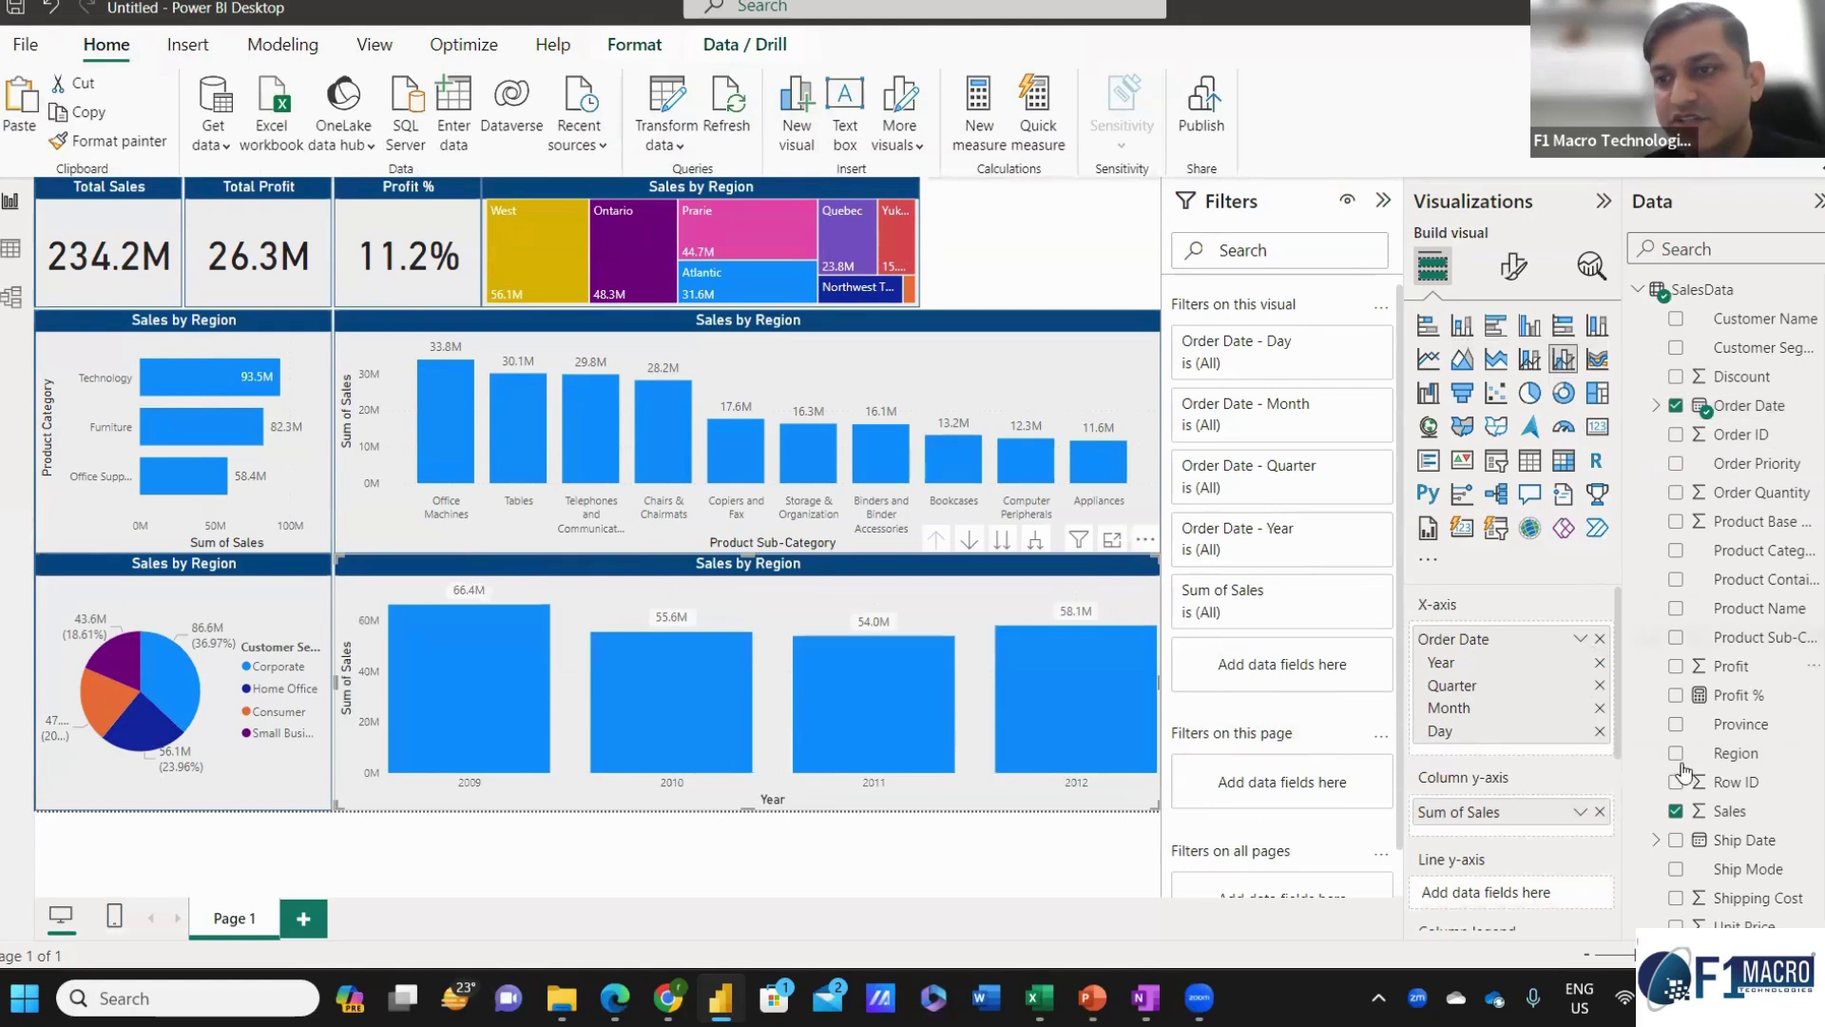
Add Profit to the combo chart's column y-axis and put Profit % on its line y-axis.
click(1677, 666)
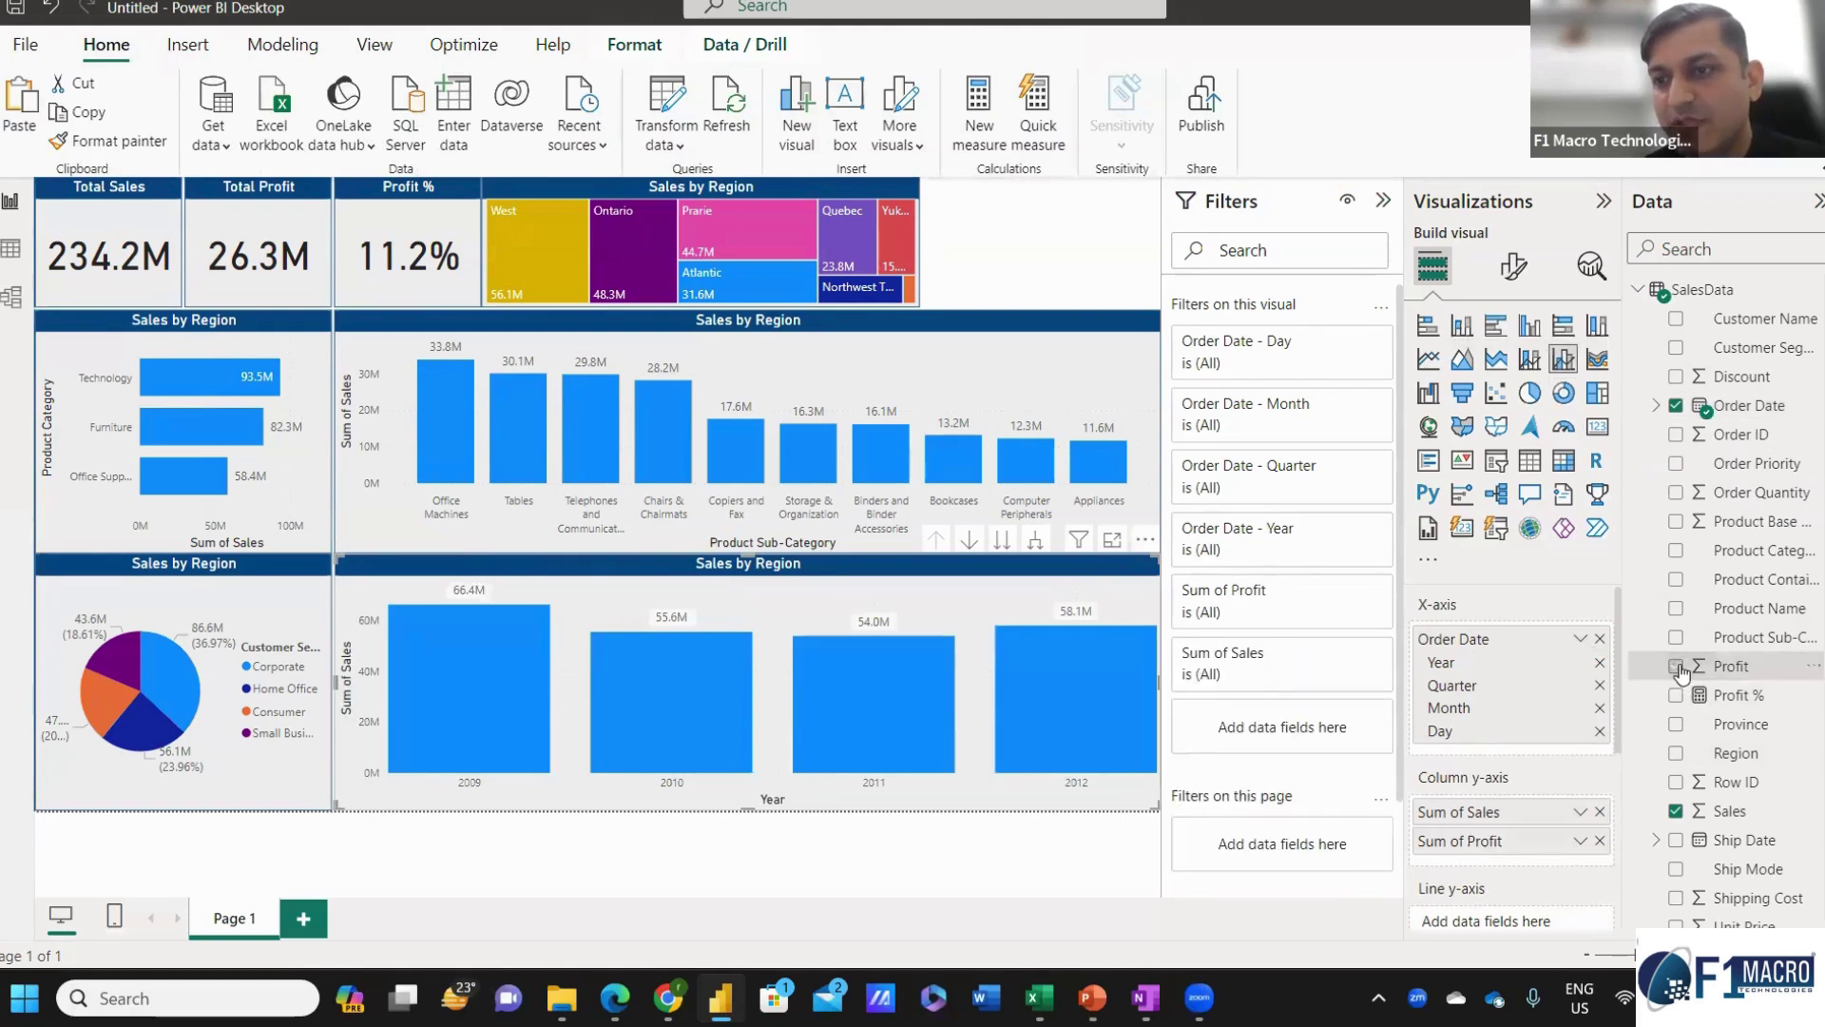
click(1675, 696)
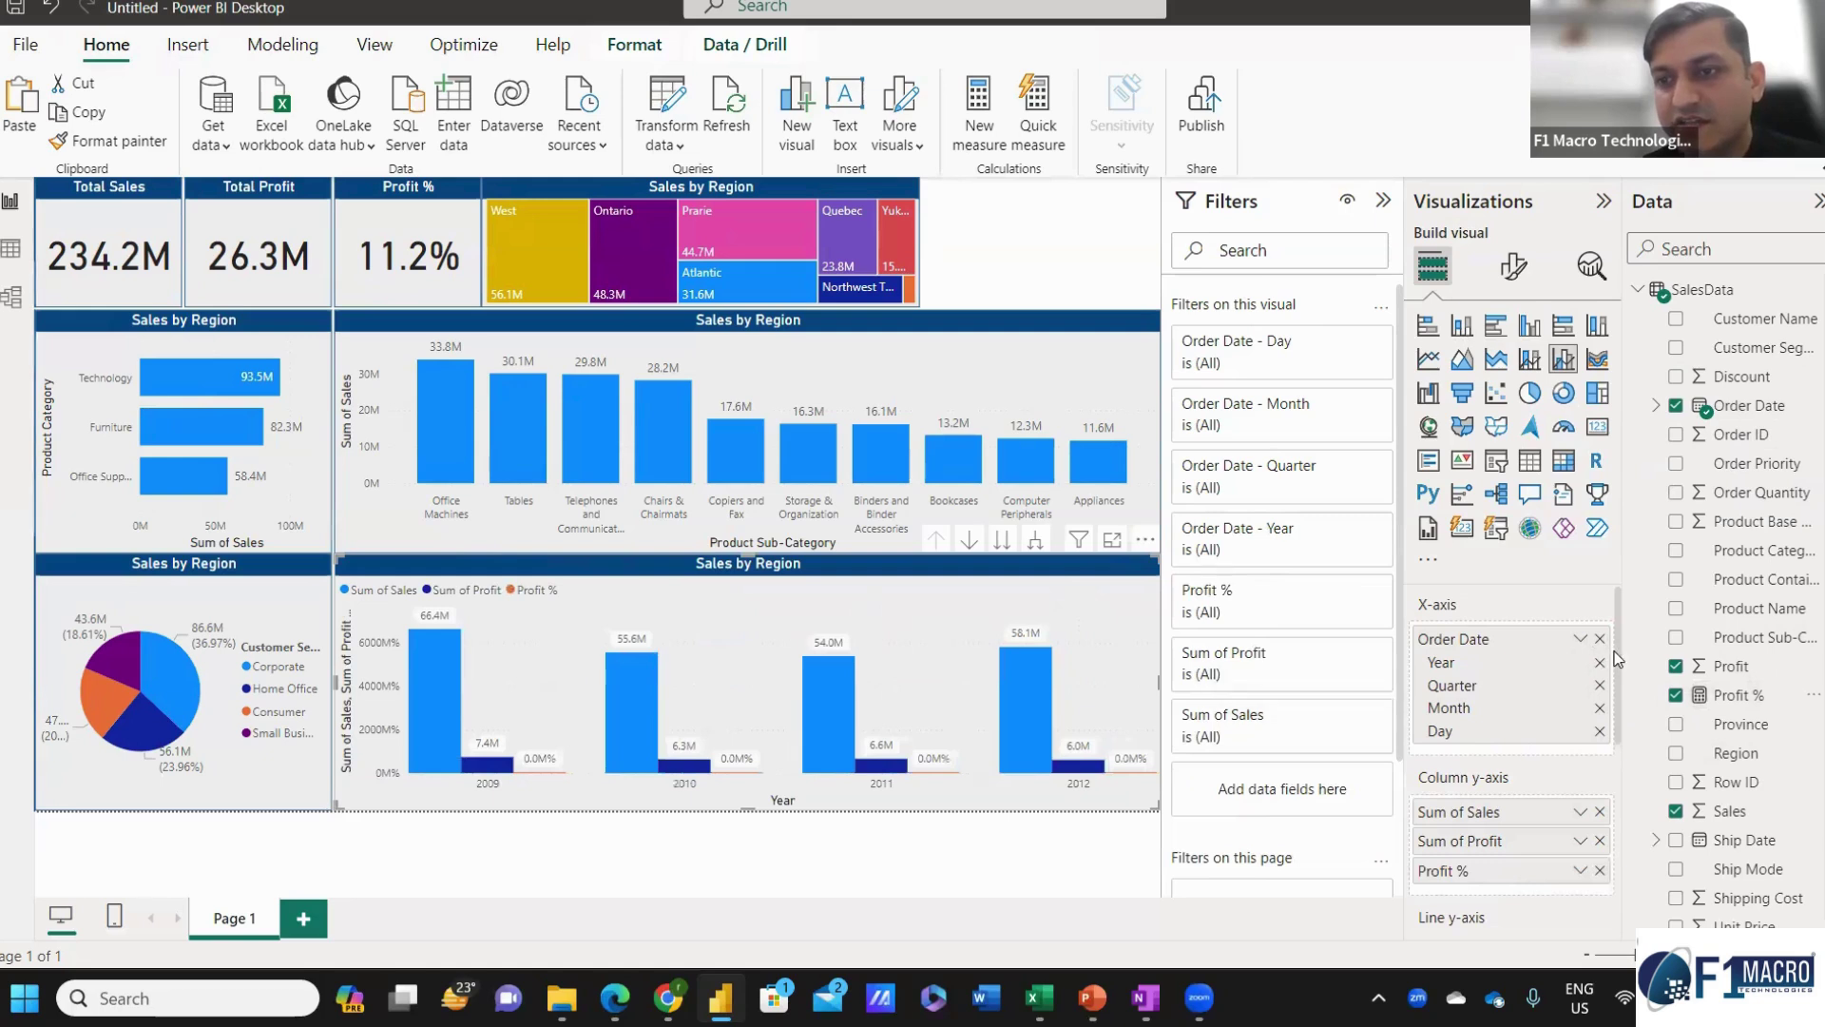
scroll(1609, 732, down, 2)
scroll(1609, 740, down, 1)
scroll(1610, 715, up, 1)
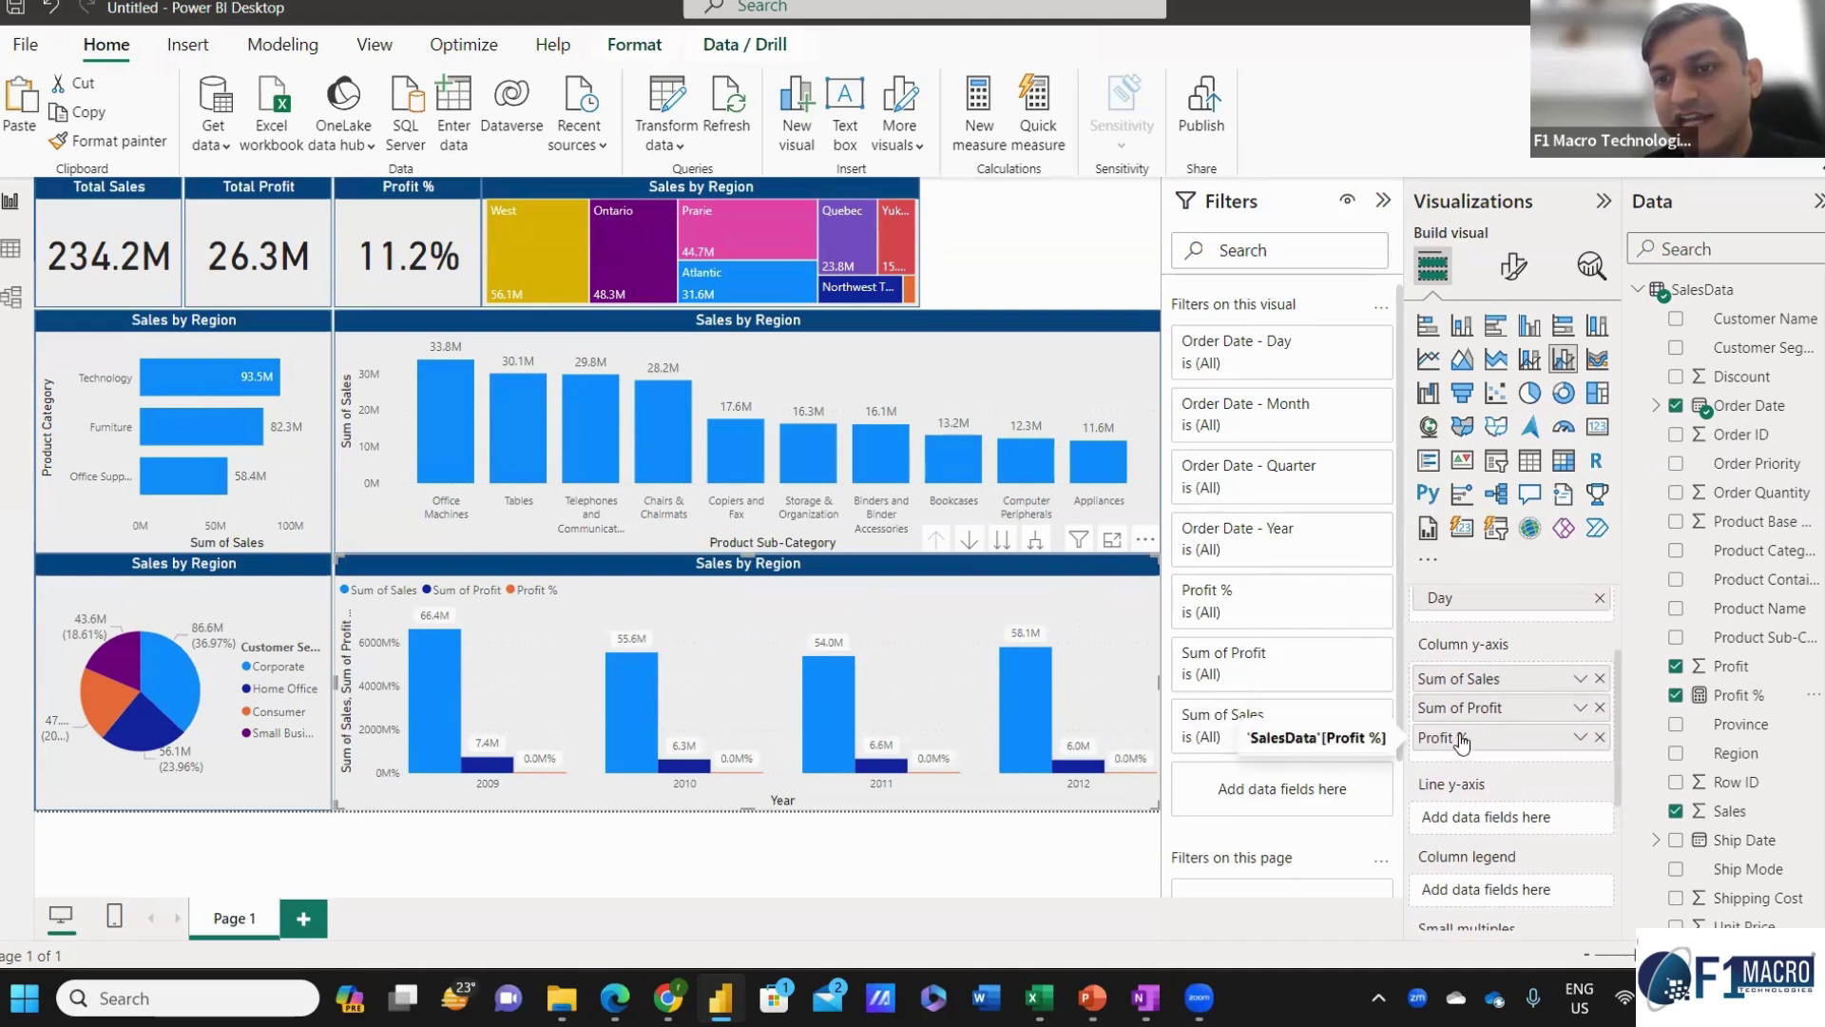
drag(1462, 740, 1479, 820)
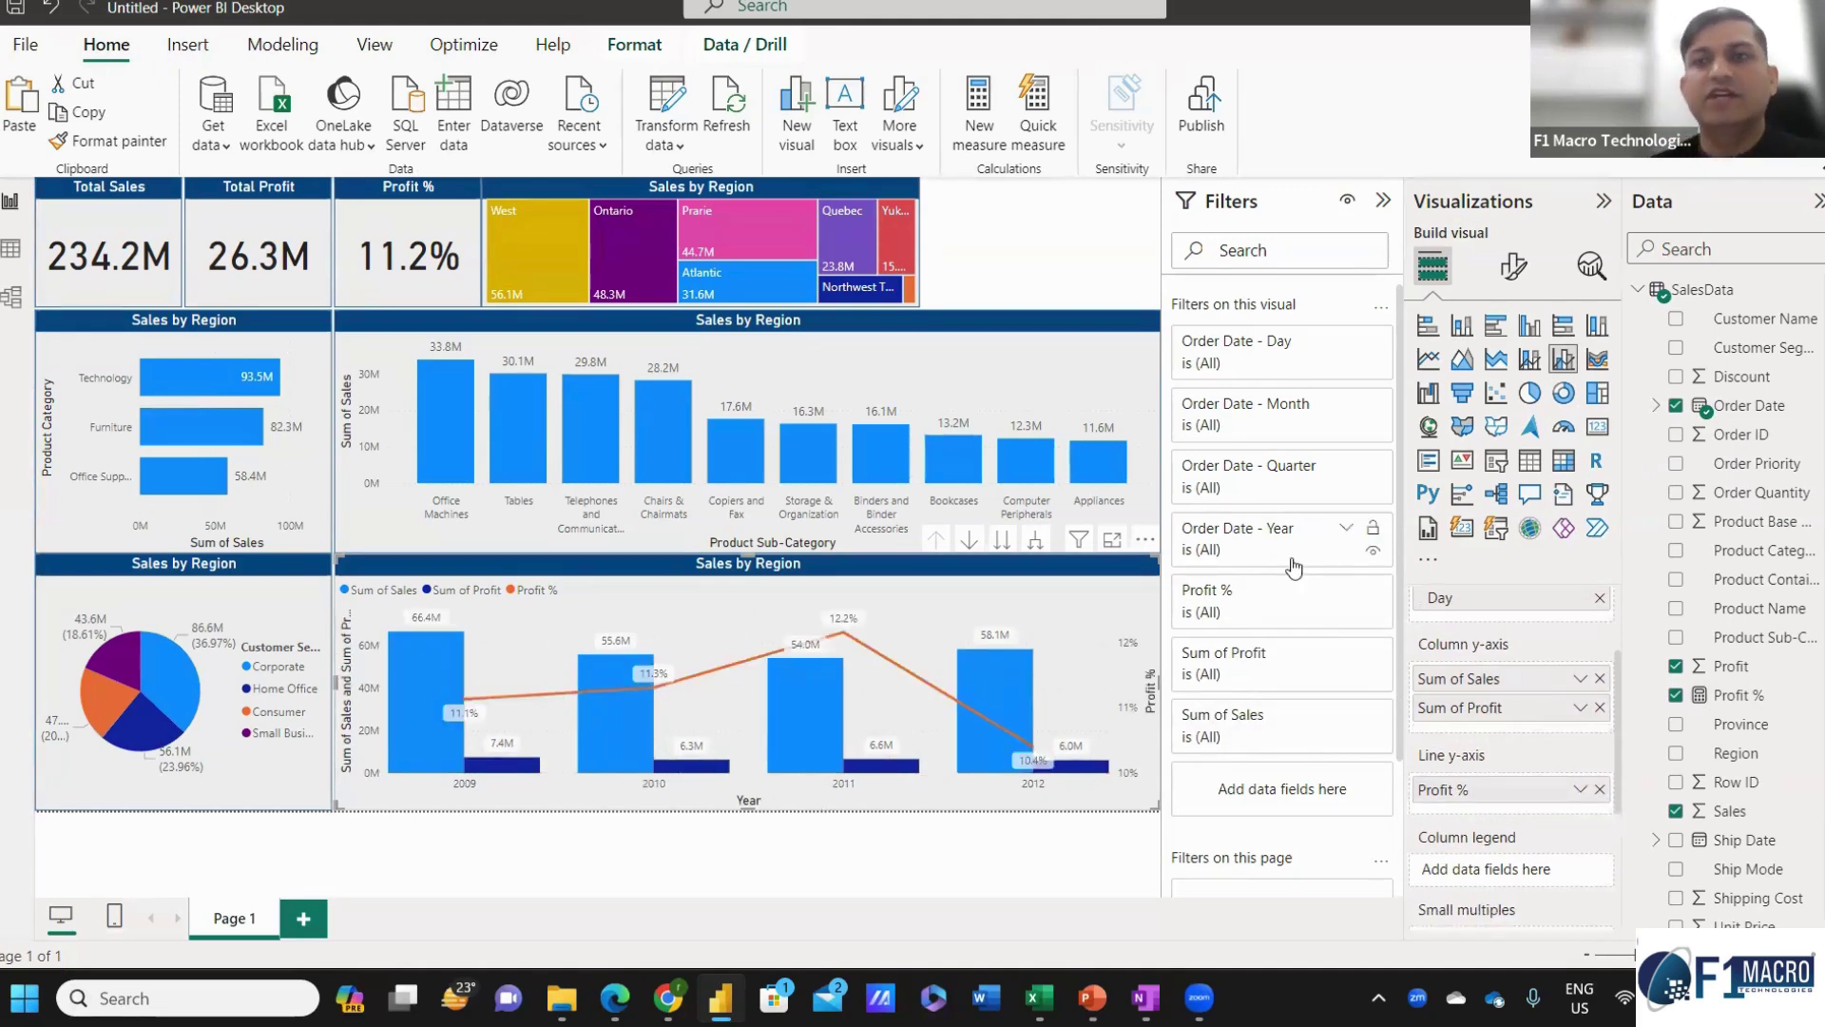
Add a slicer on the Year level of the Order Date hierarchy in the empty space beside the region treemap.
click(1657, 406)
click(1674, 435)
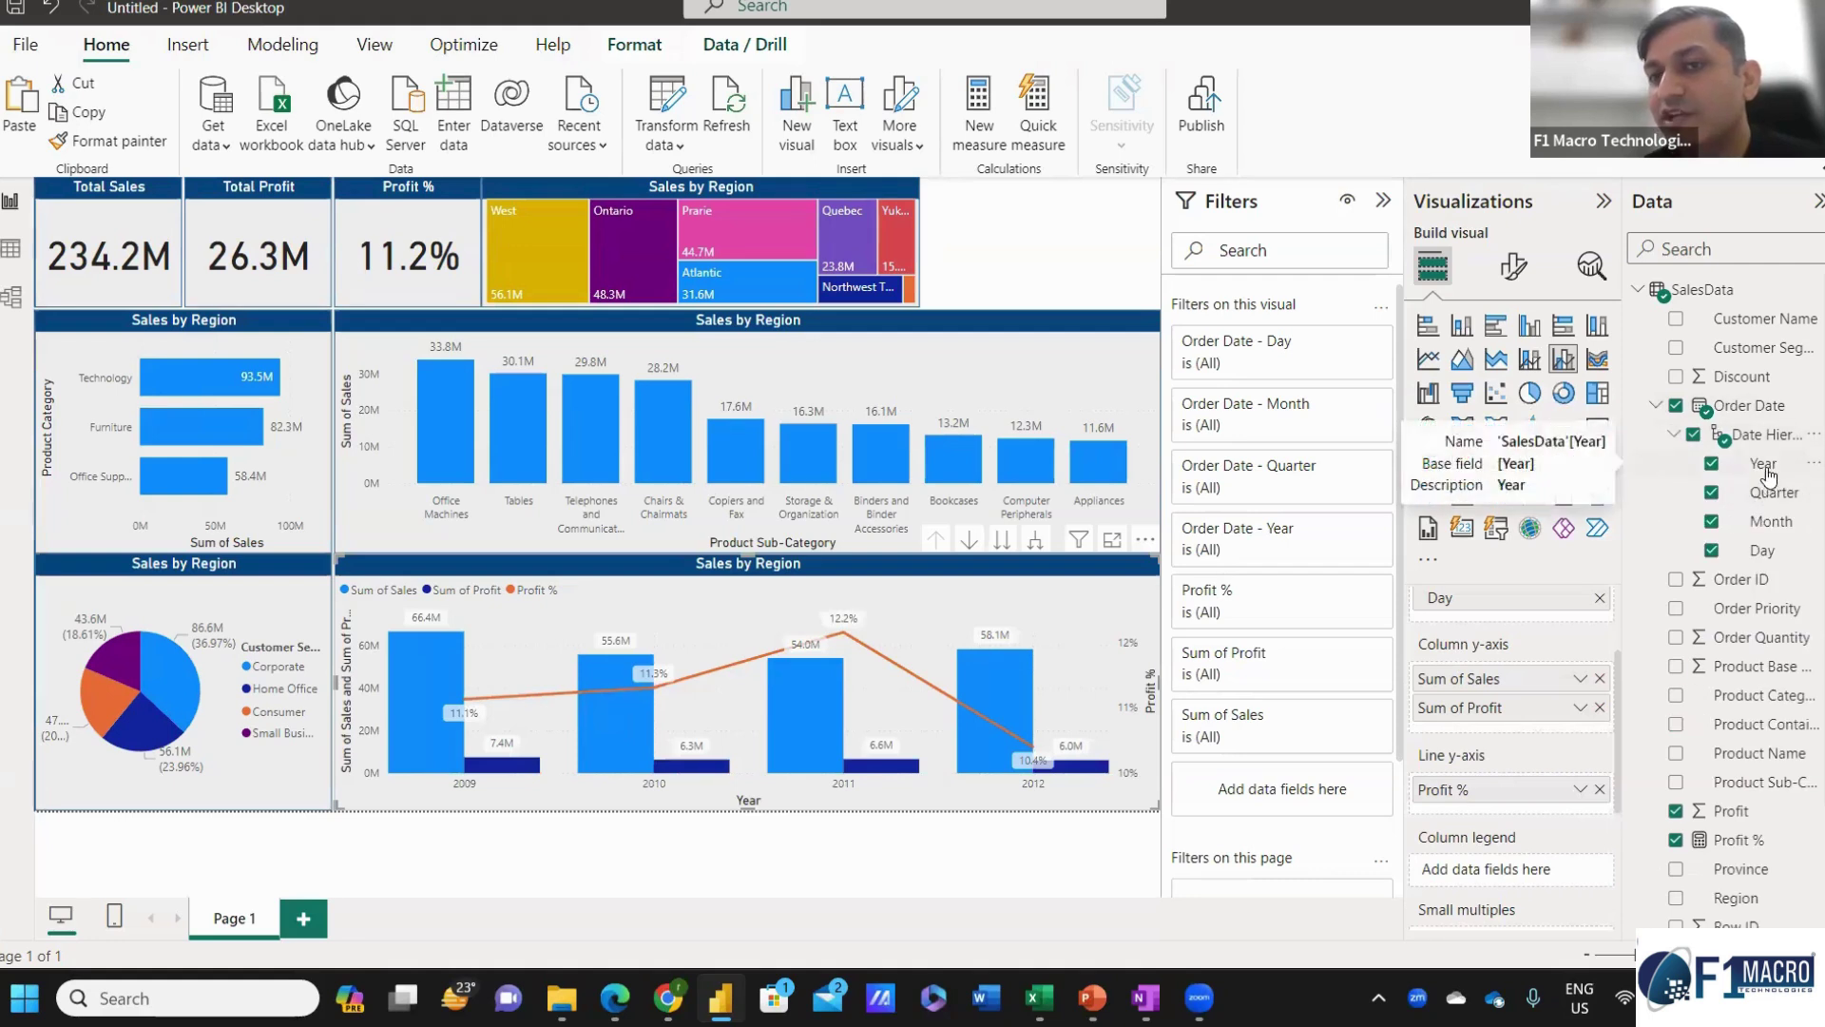
drag(1766, 467, 1072, 224)
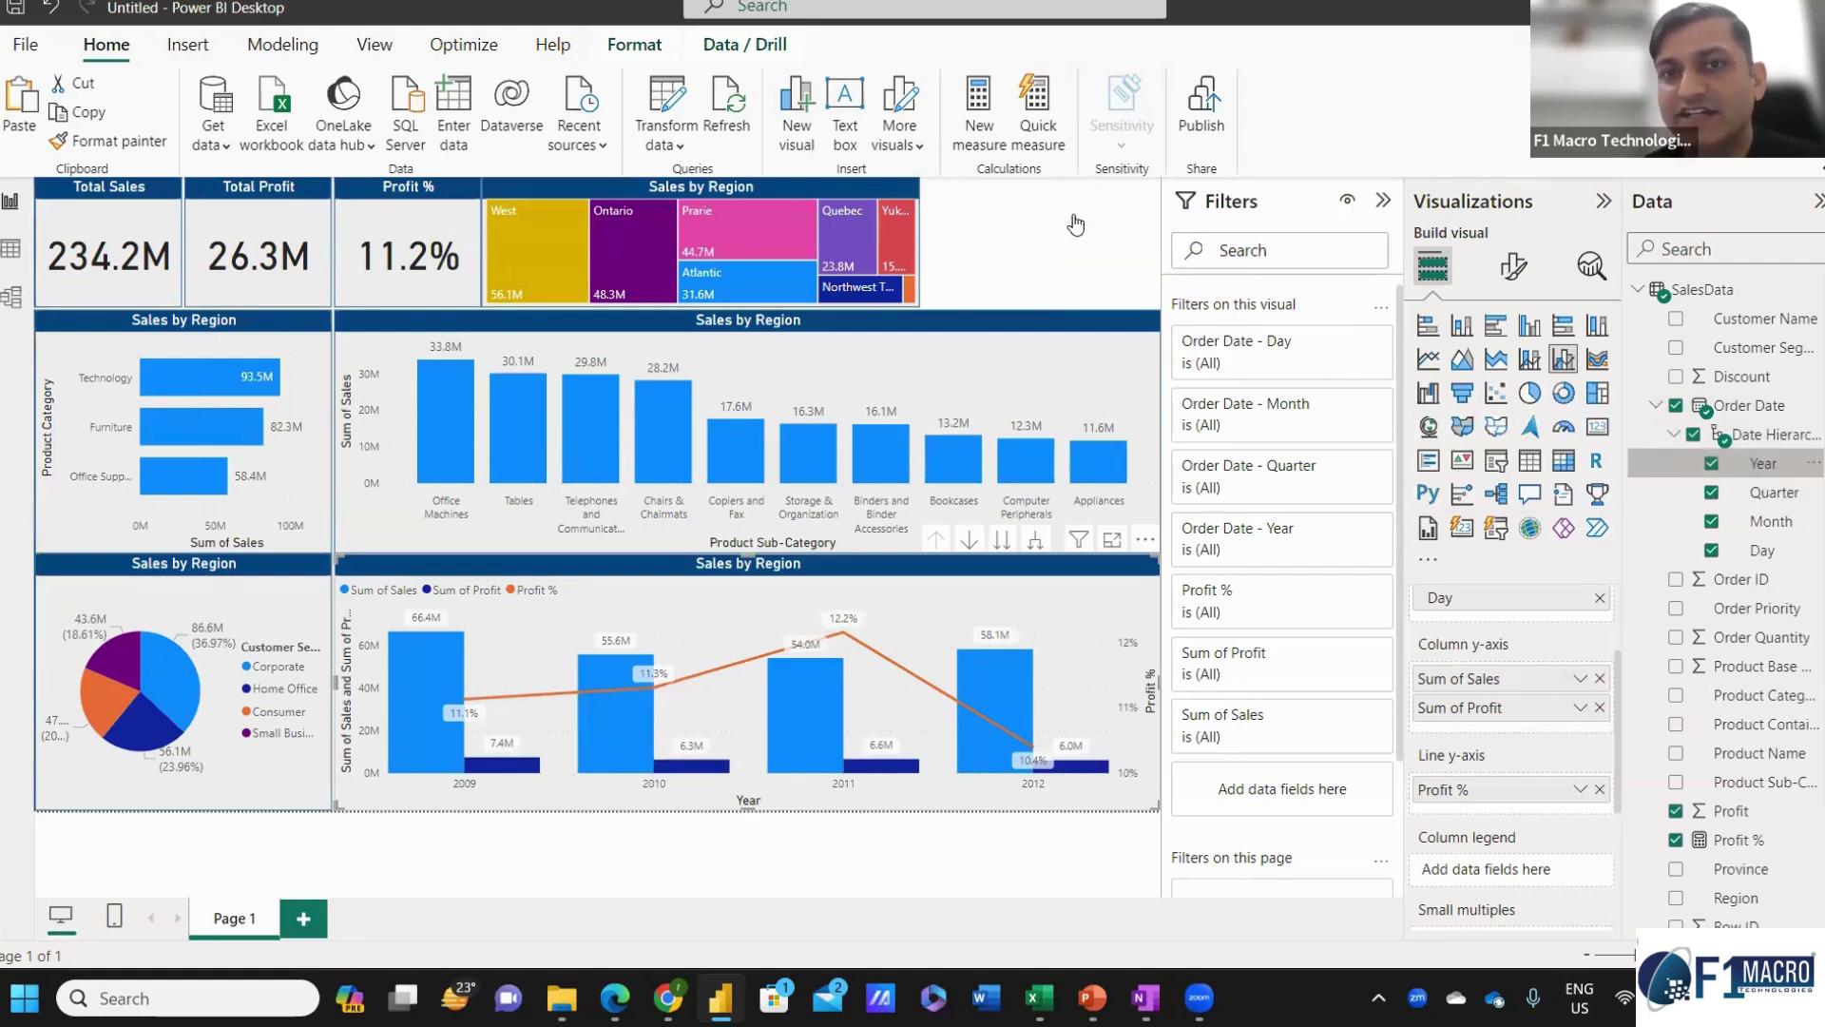
click(1495, 461)
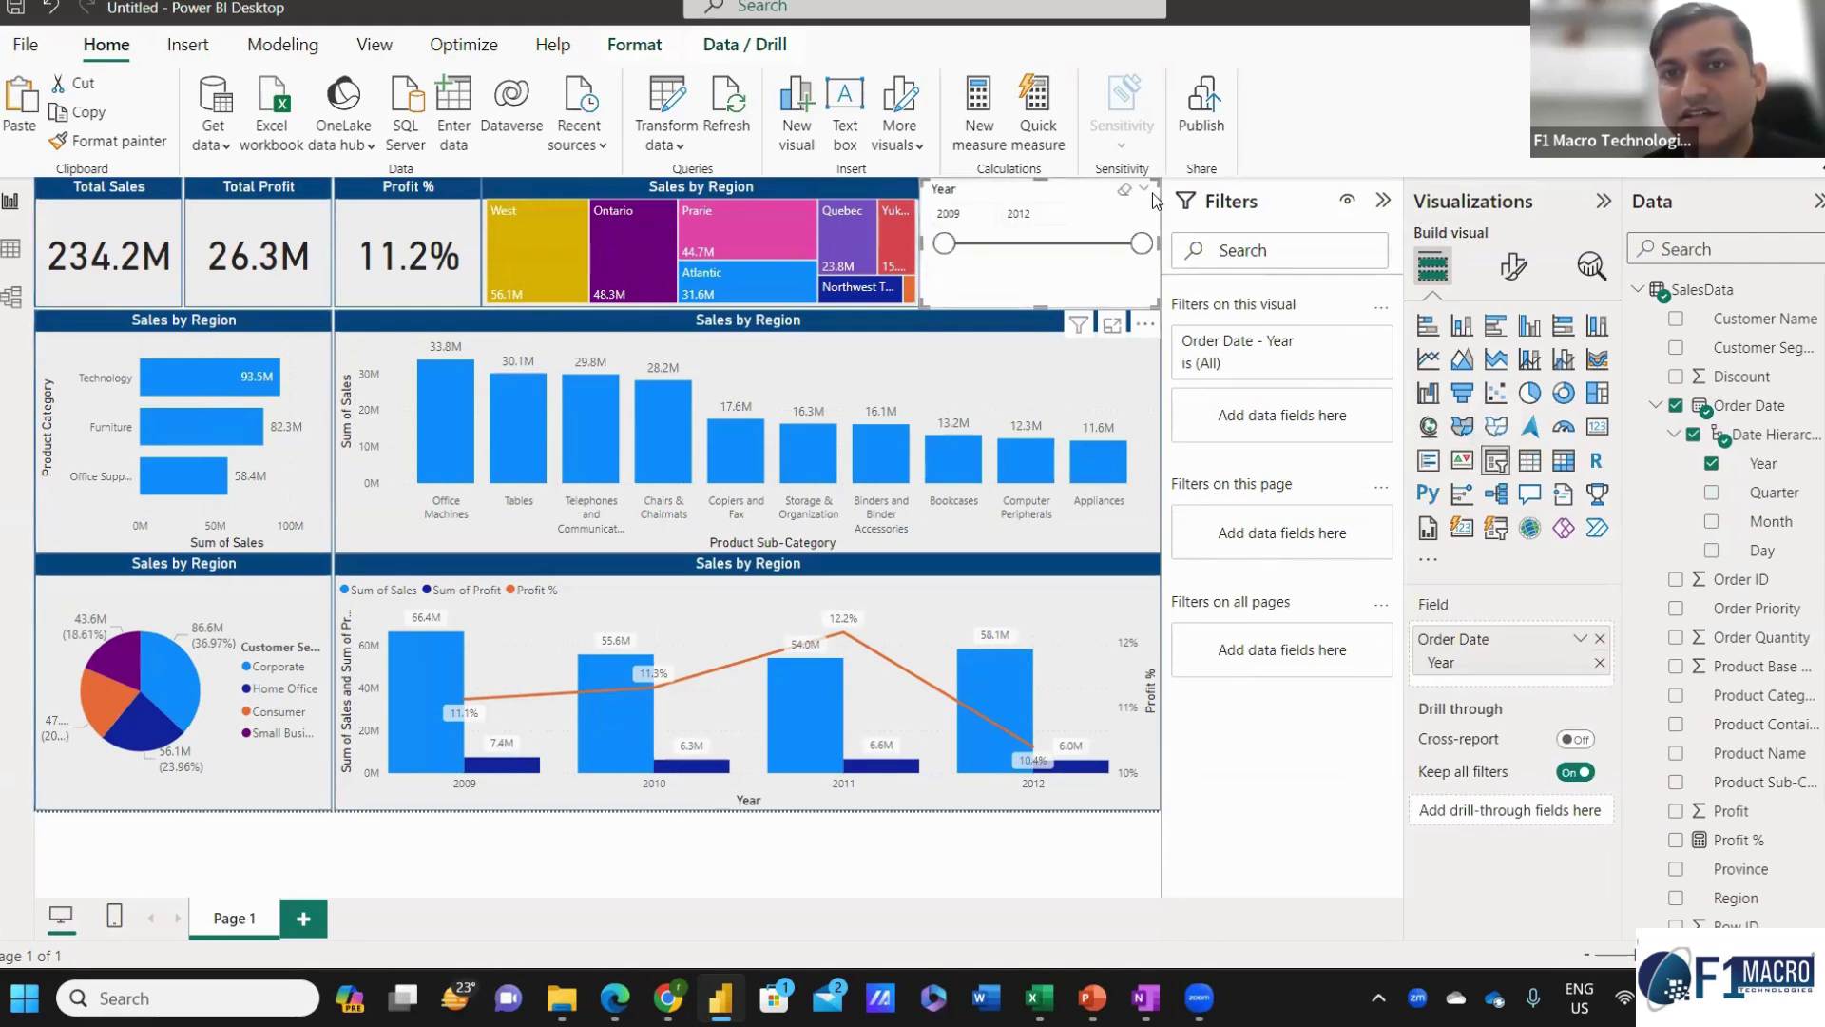
Try the Dropdown style on the Year slicer, and set its style to Tile.
click(1513, 266)
click(1464, 432)
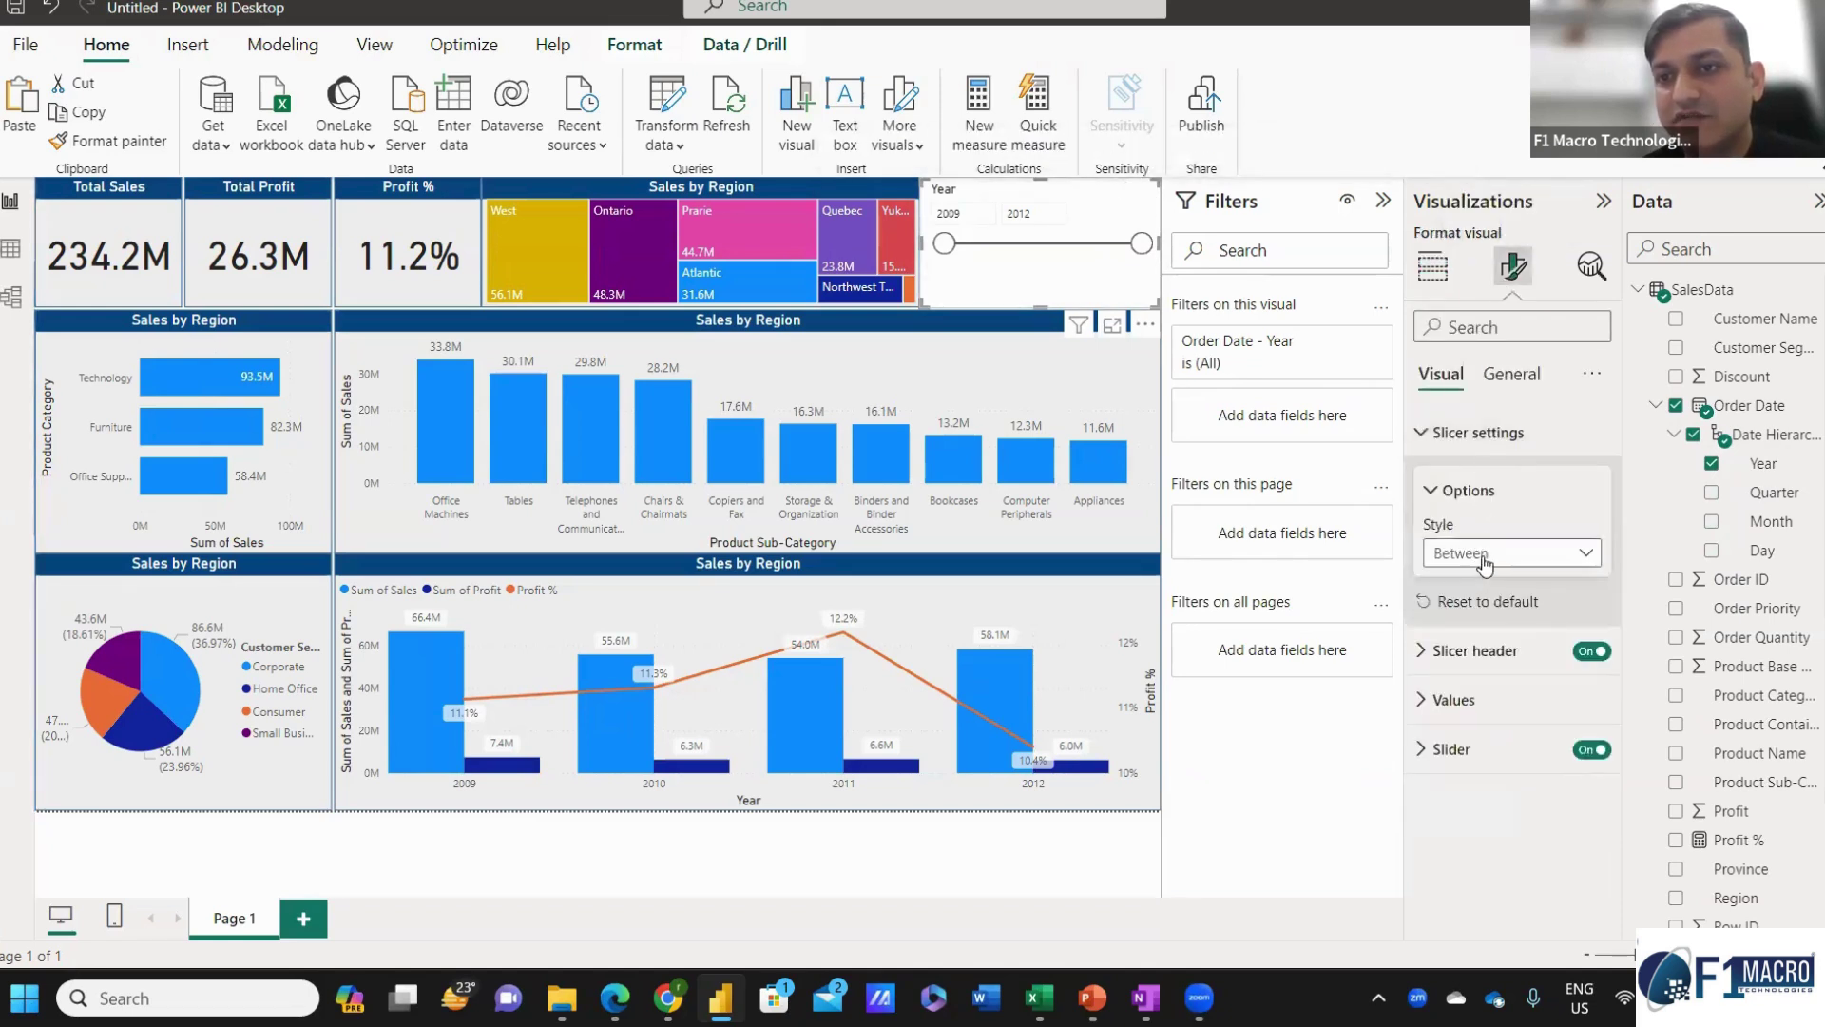
click(1480, 556)
click(1469, 642)
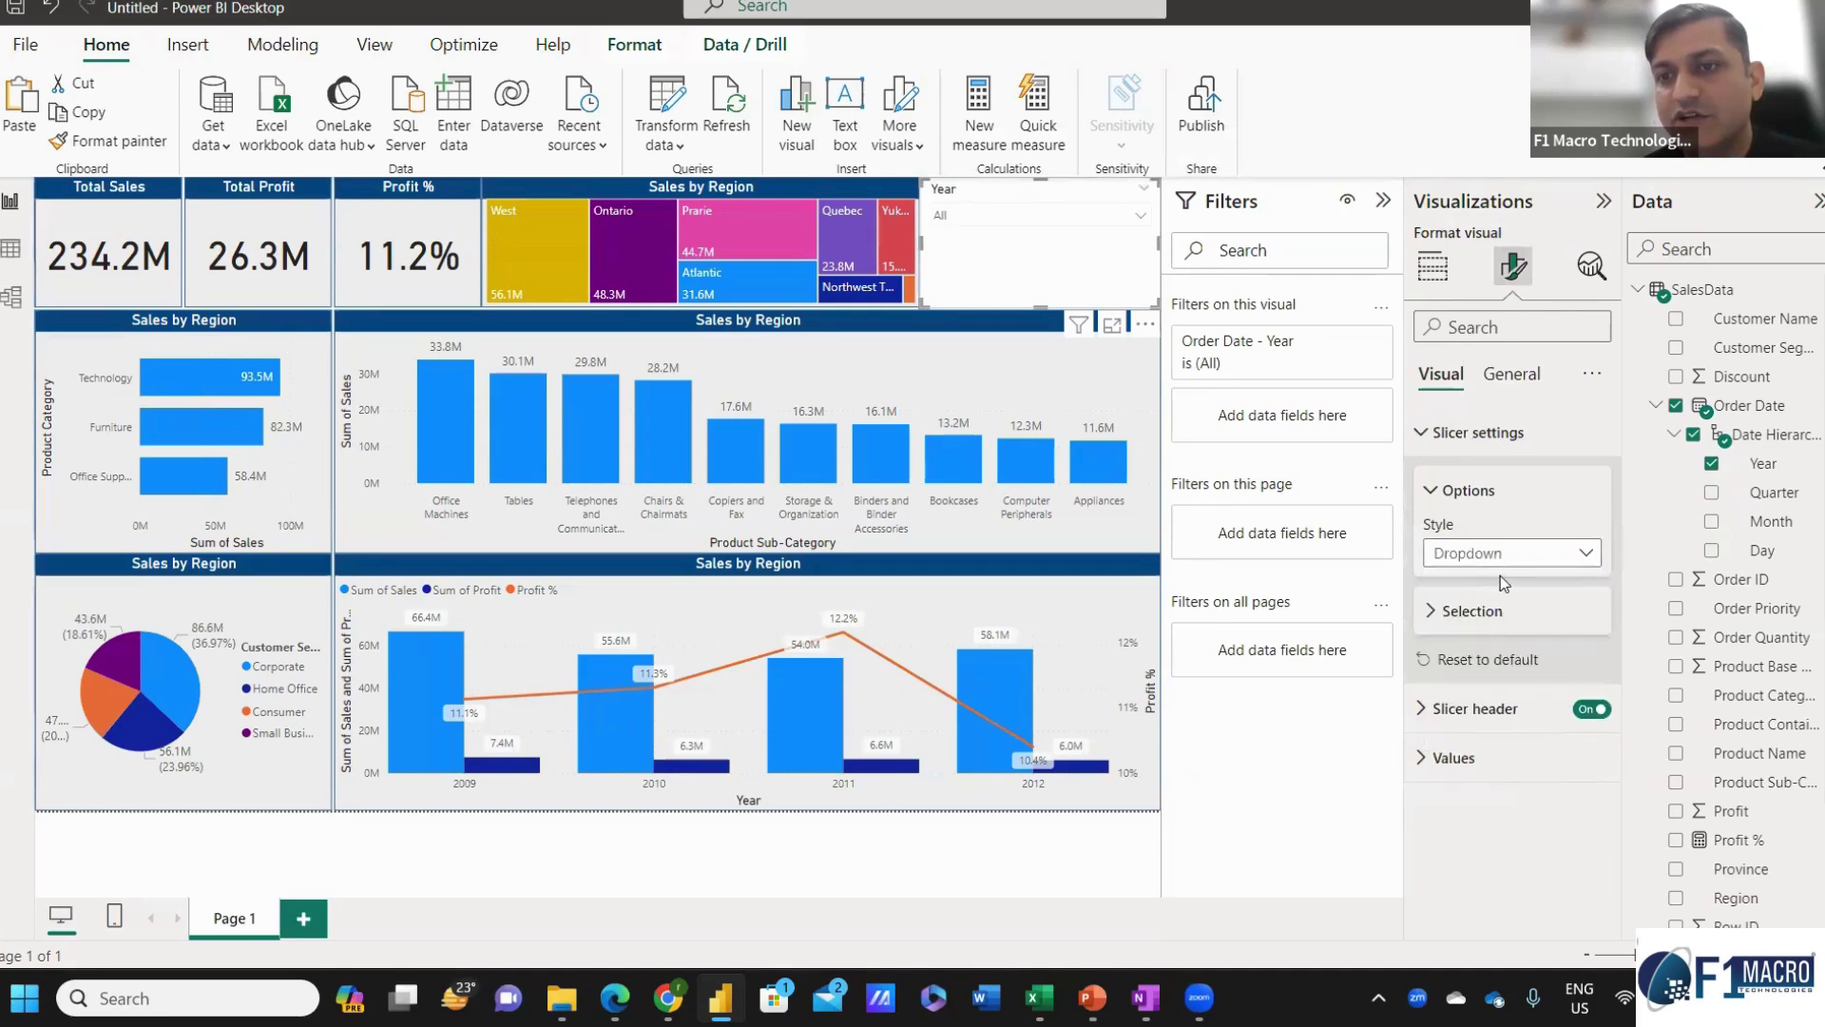
click(1502, 559)
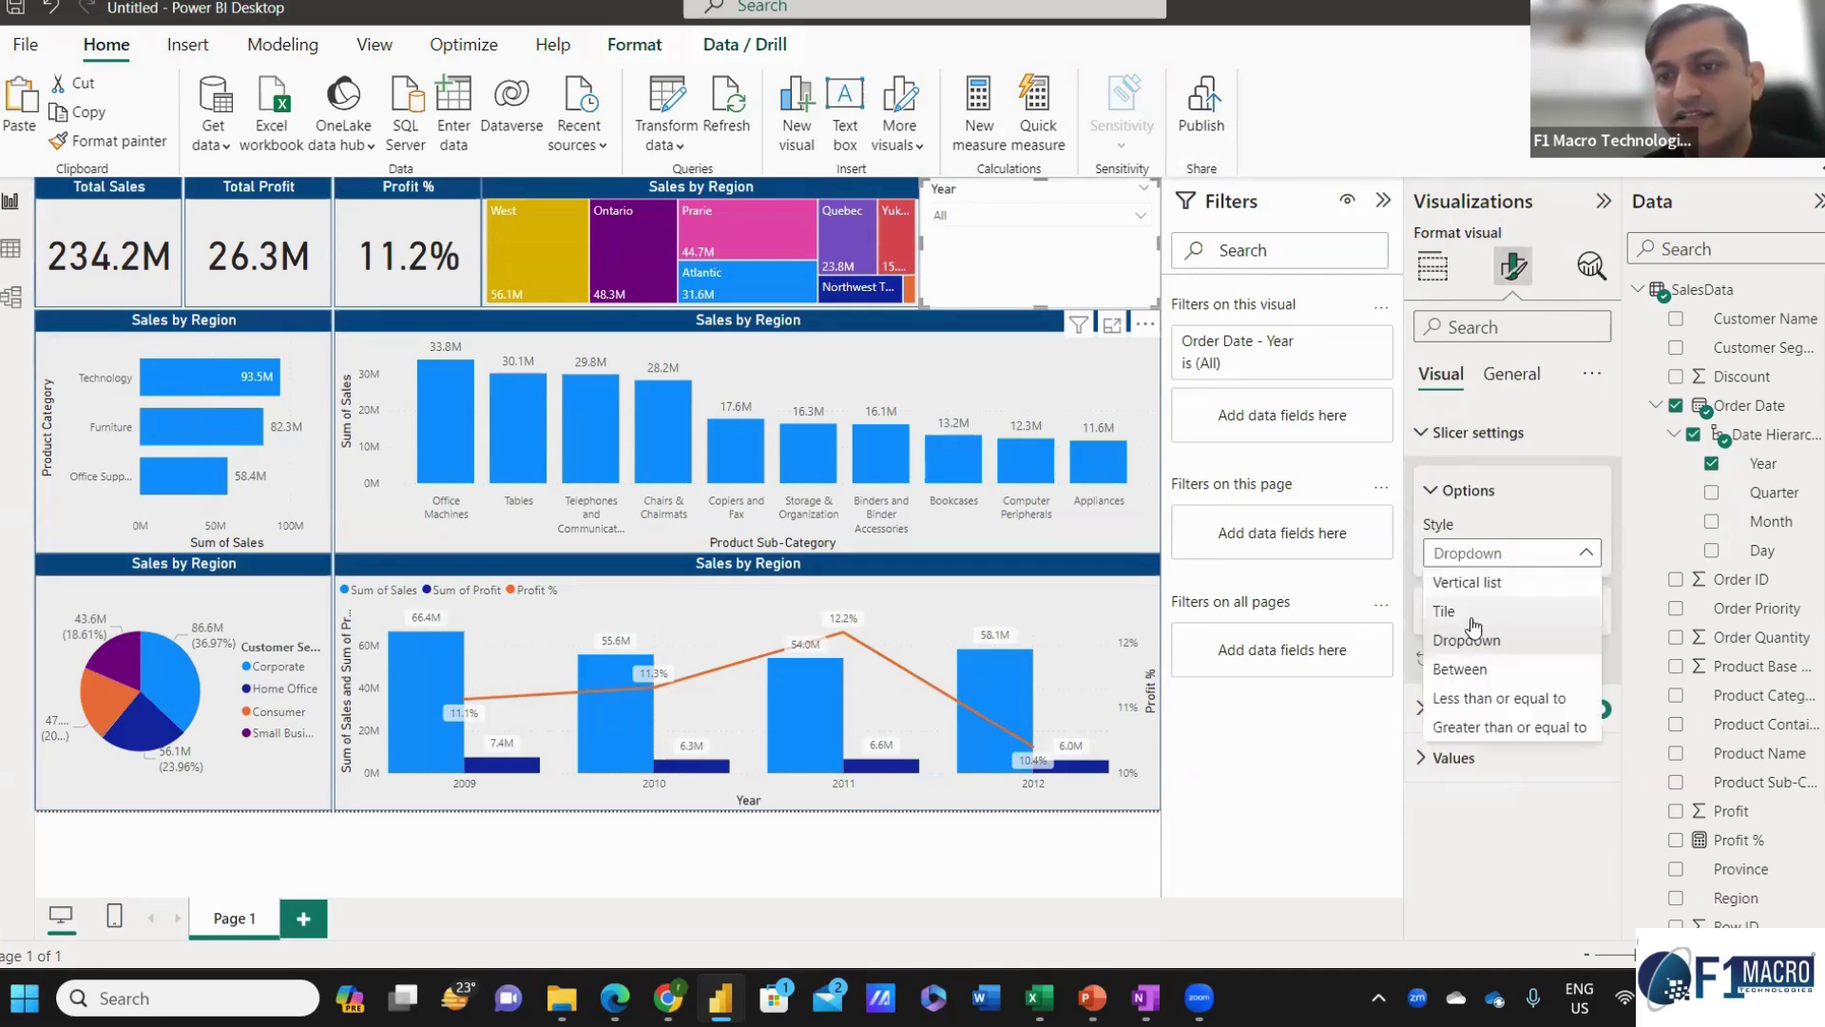
click(1472, 627)
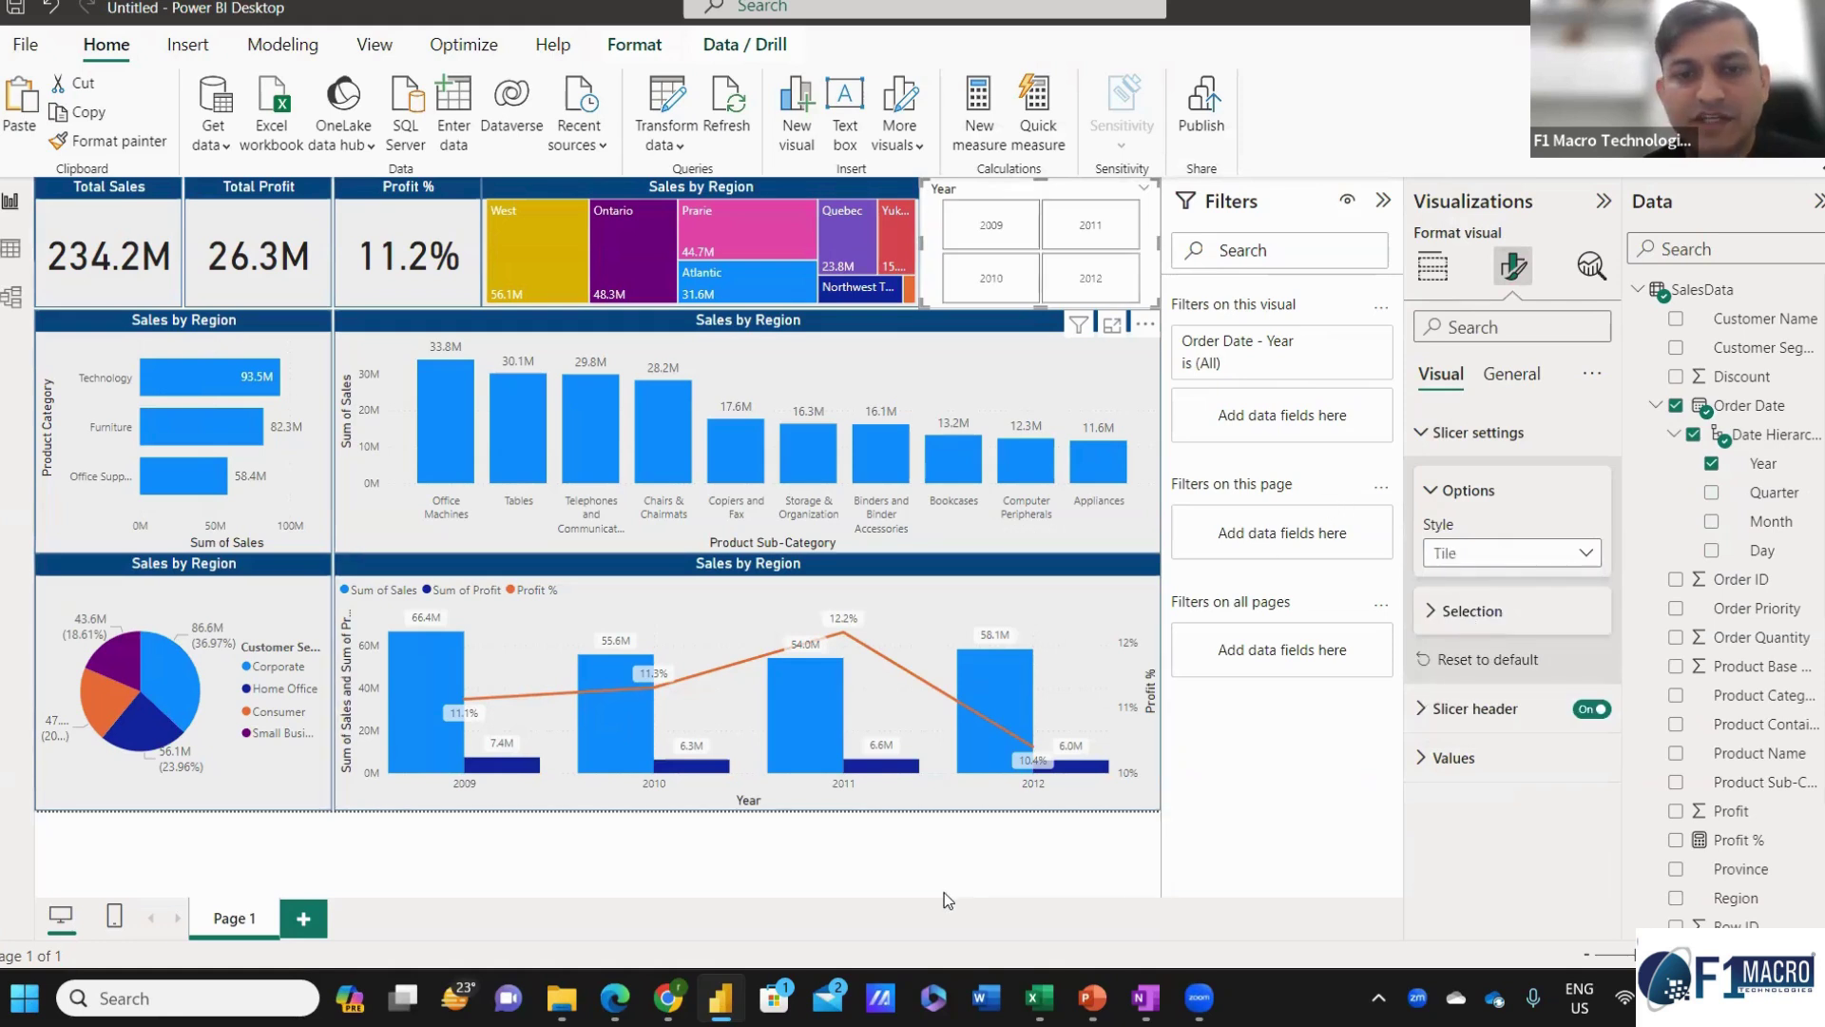
Deselect the slicer and collapse the Filters, Visualizations and Data panes to enlarge the report canvas.
key(Escape)
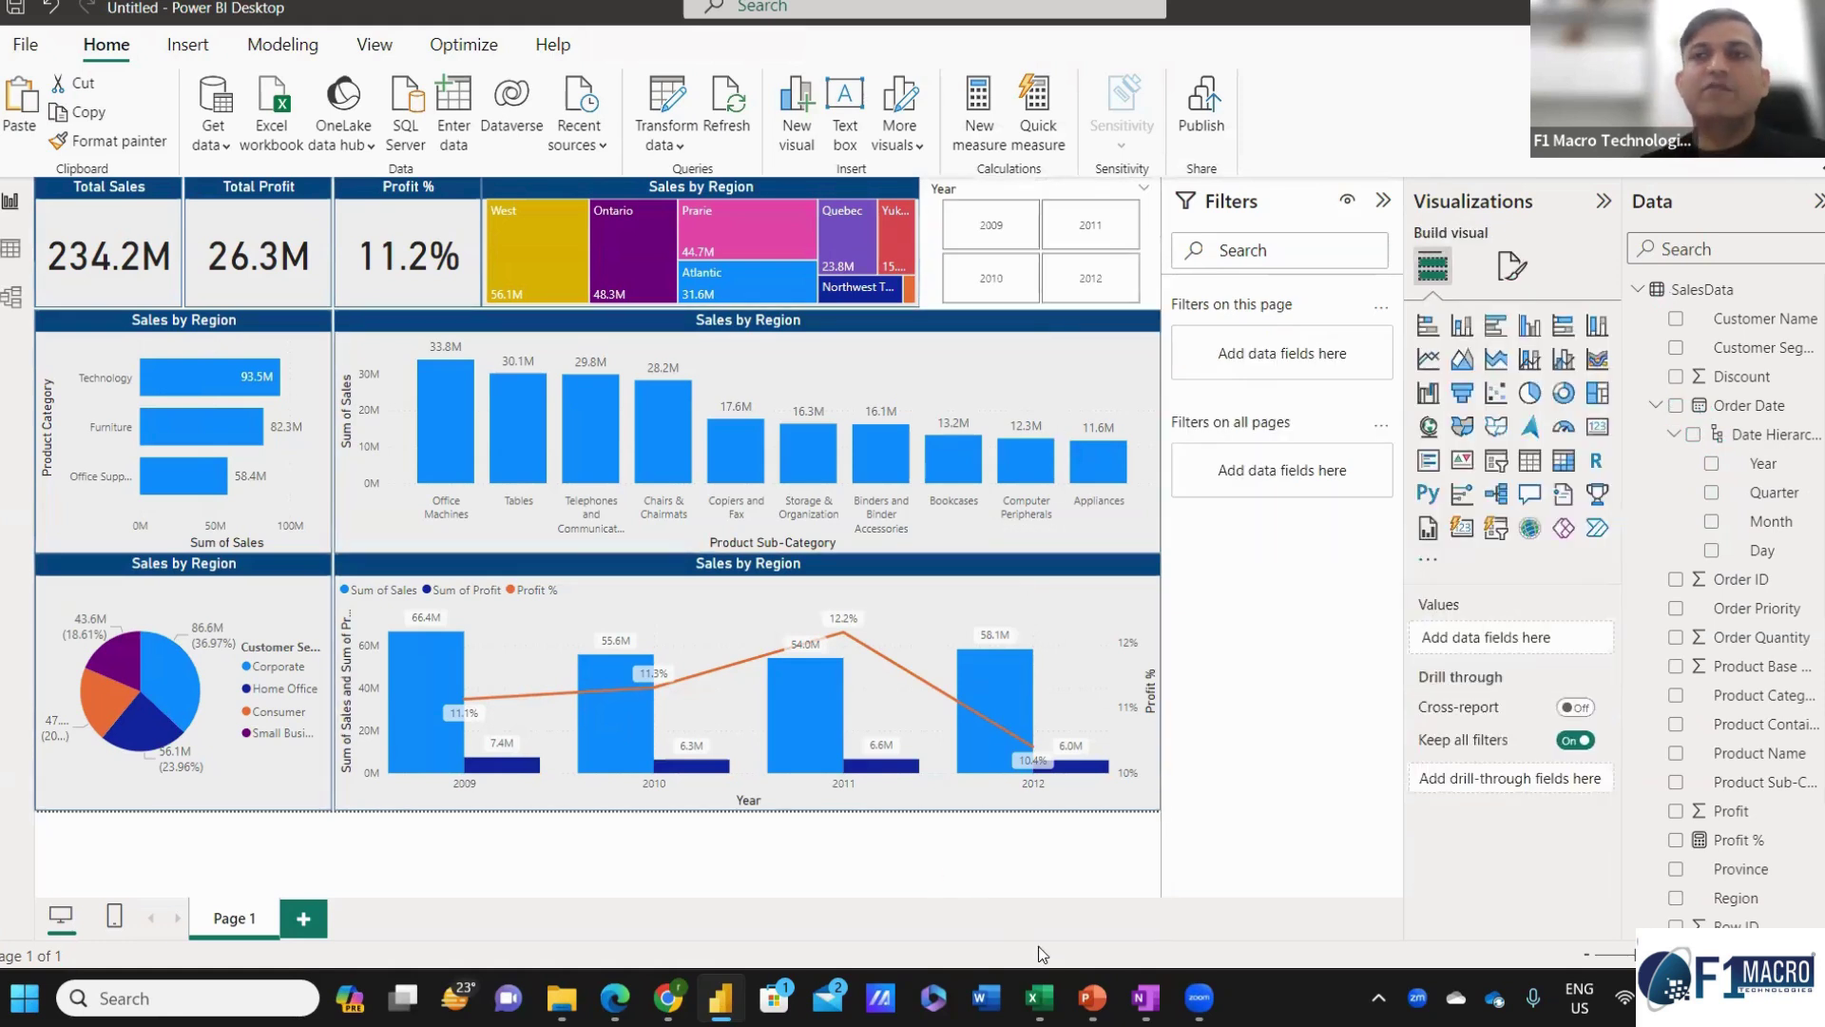
click(1383, 200)
click(1817, 200)
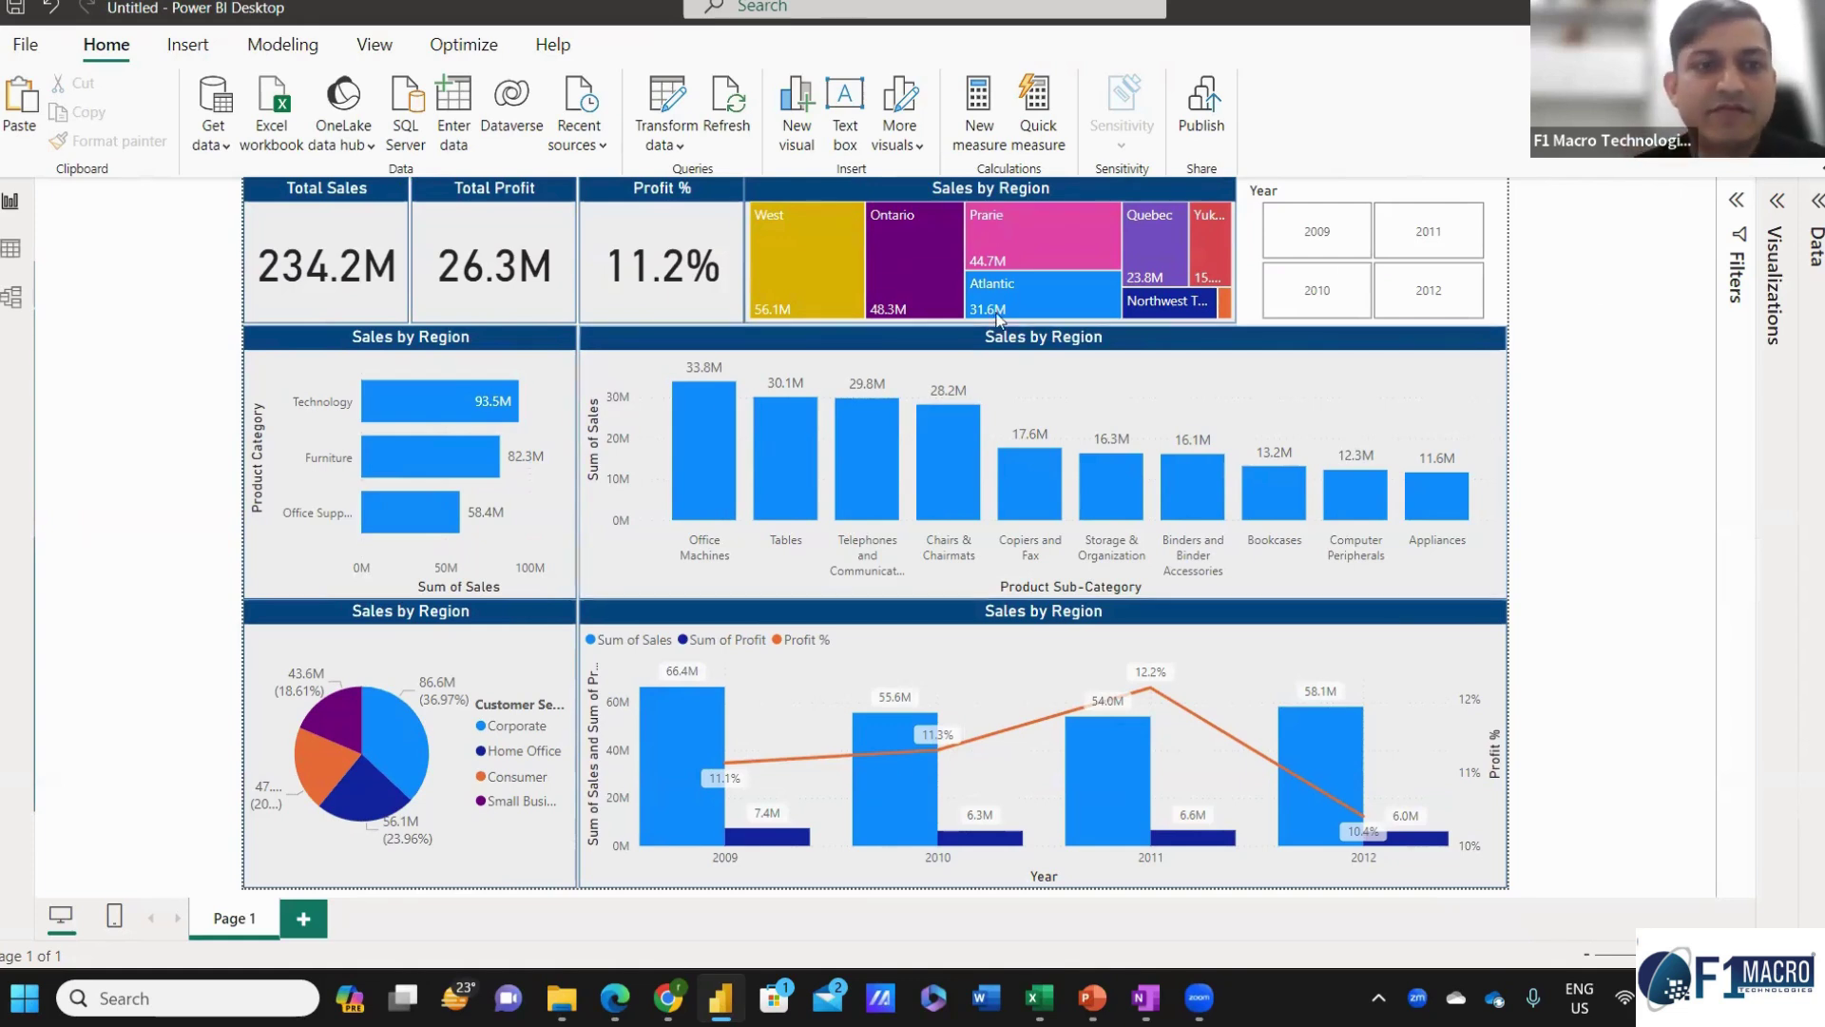
Cross-highlight the report by the Technology bar in the Product Category chart and clear the selection.
click(474, 455)
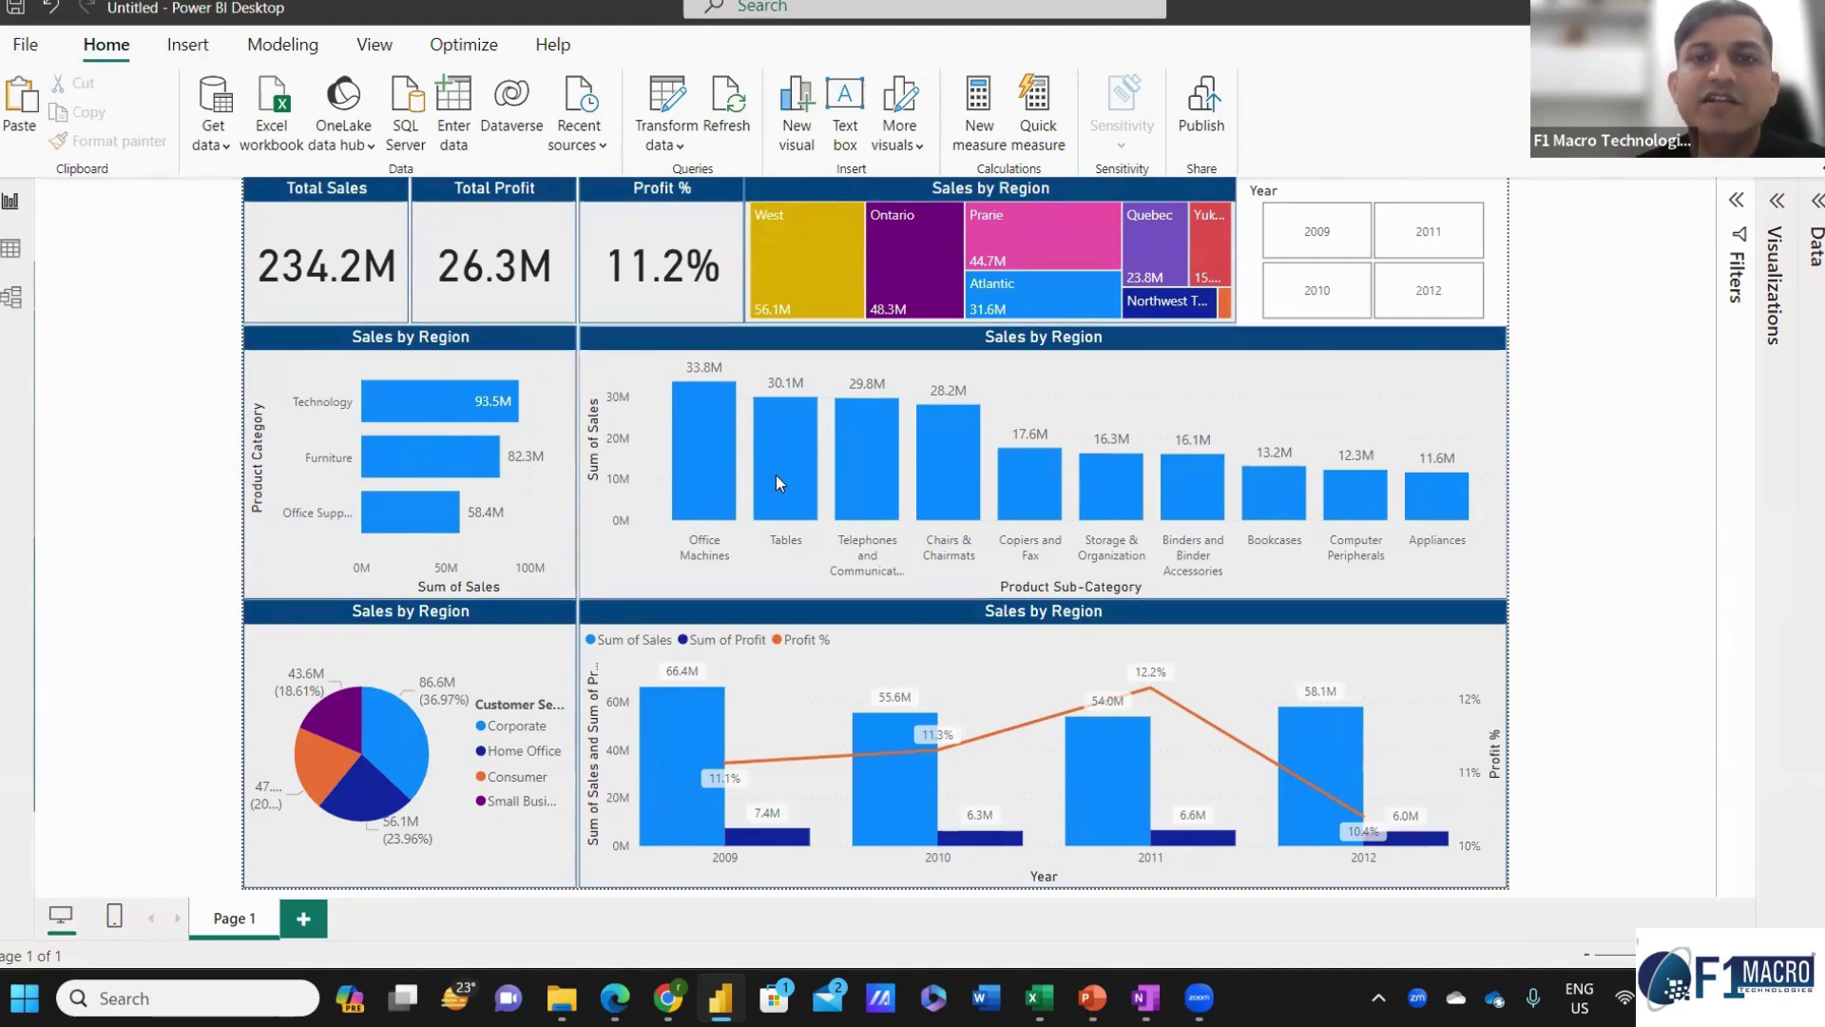
click(454, 430)
mouse_move(448, 418)
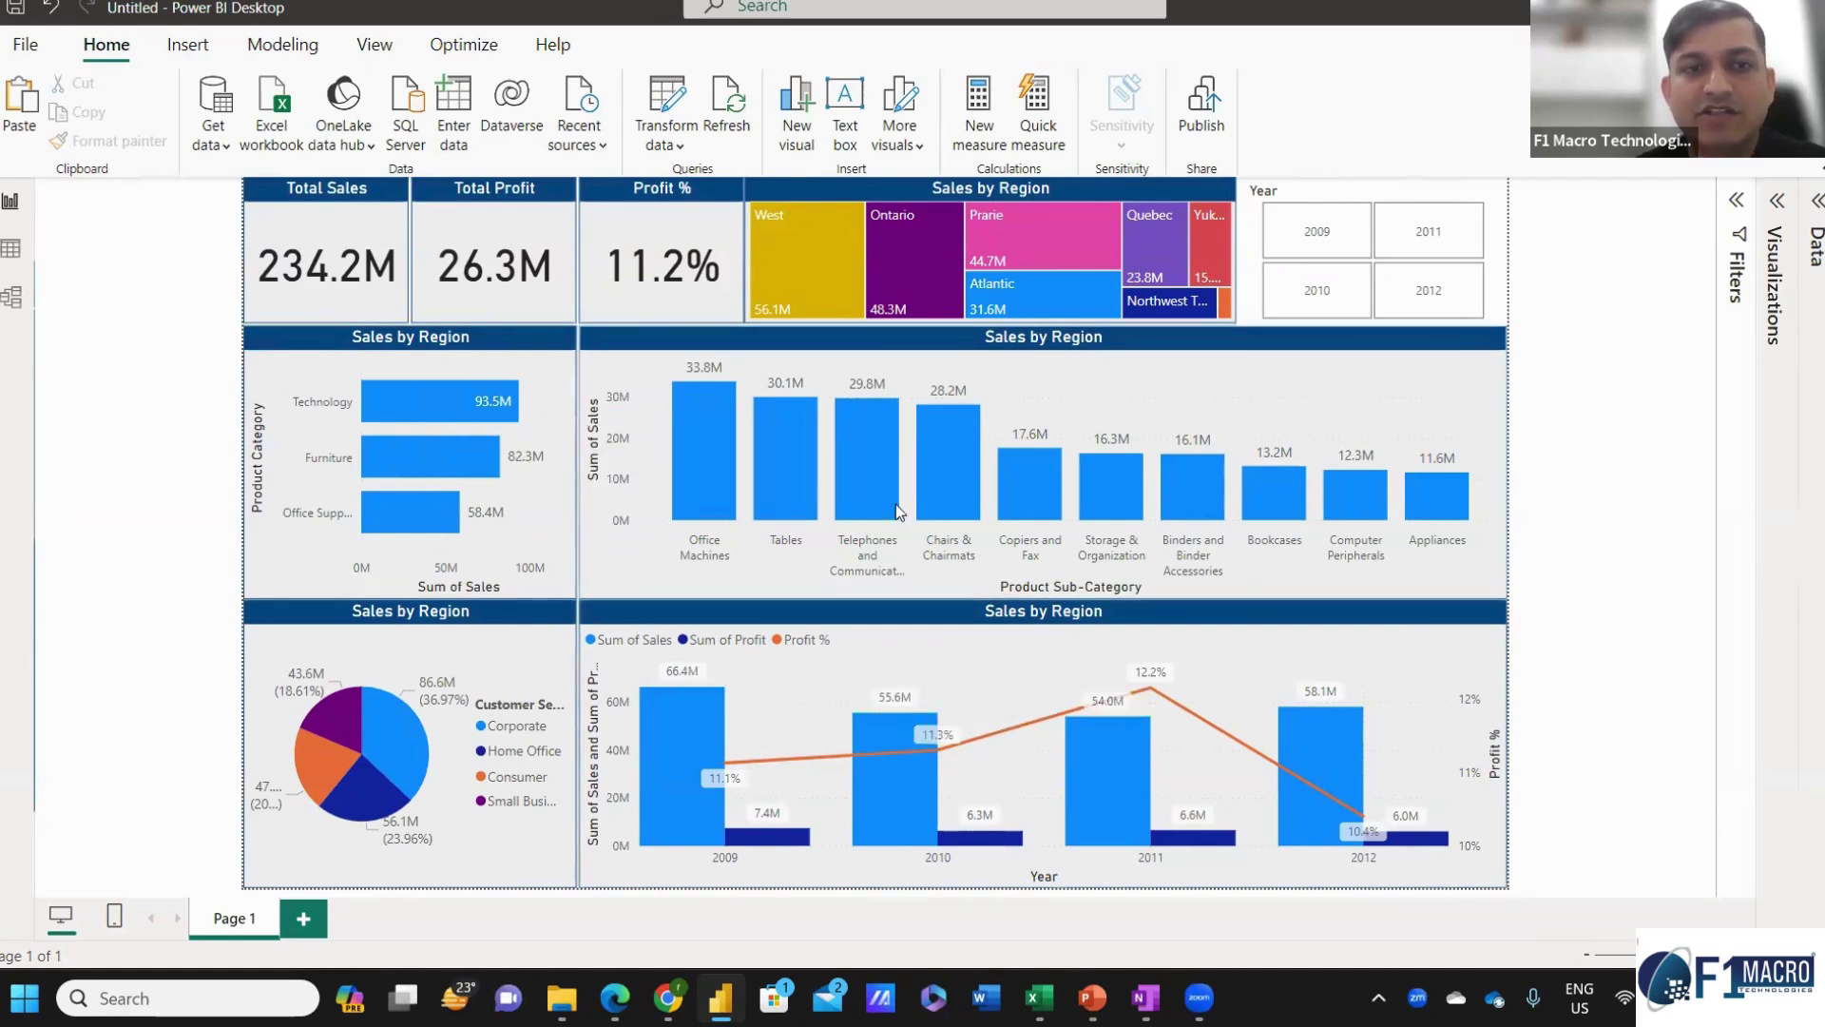
click(435, 411)
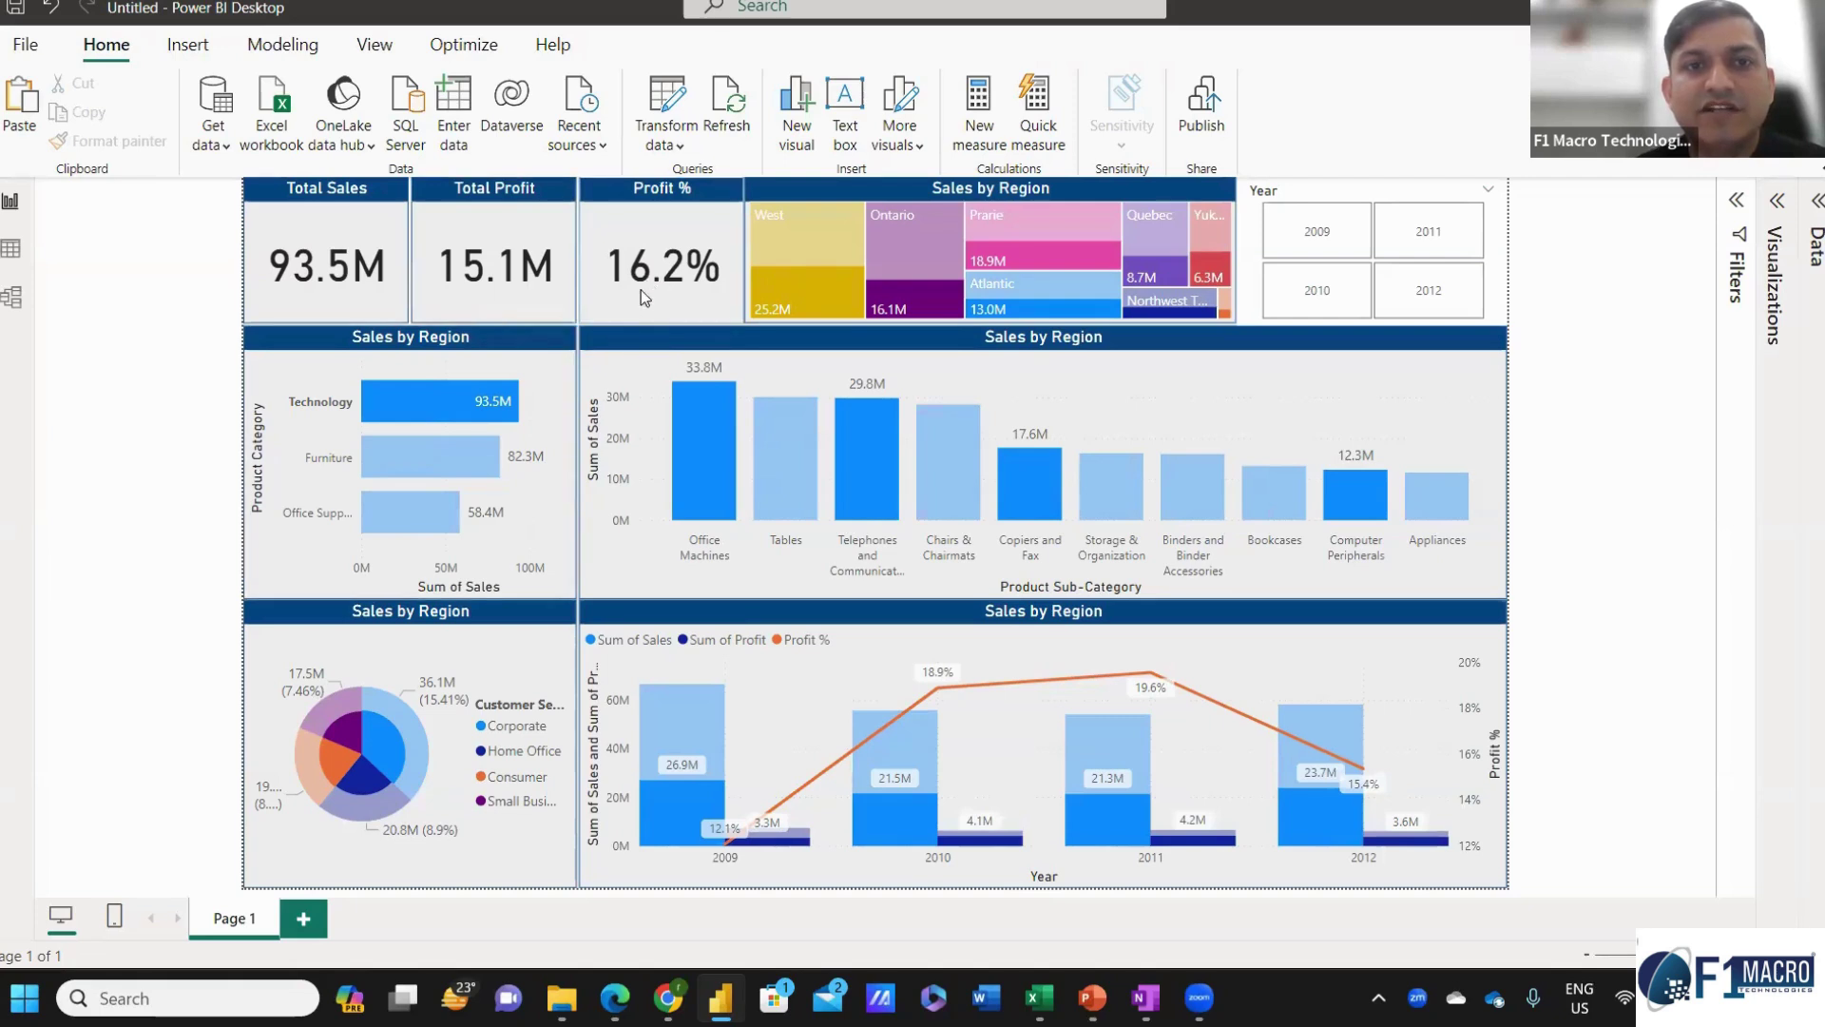
click(424, 405)
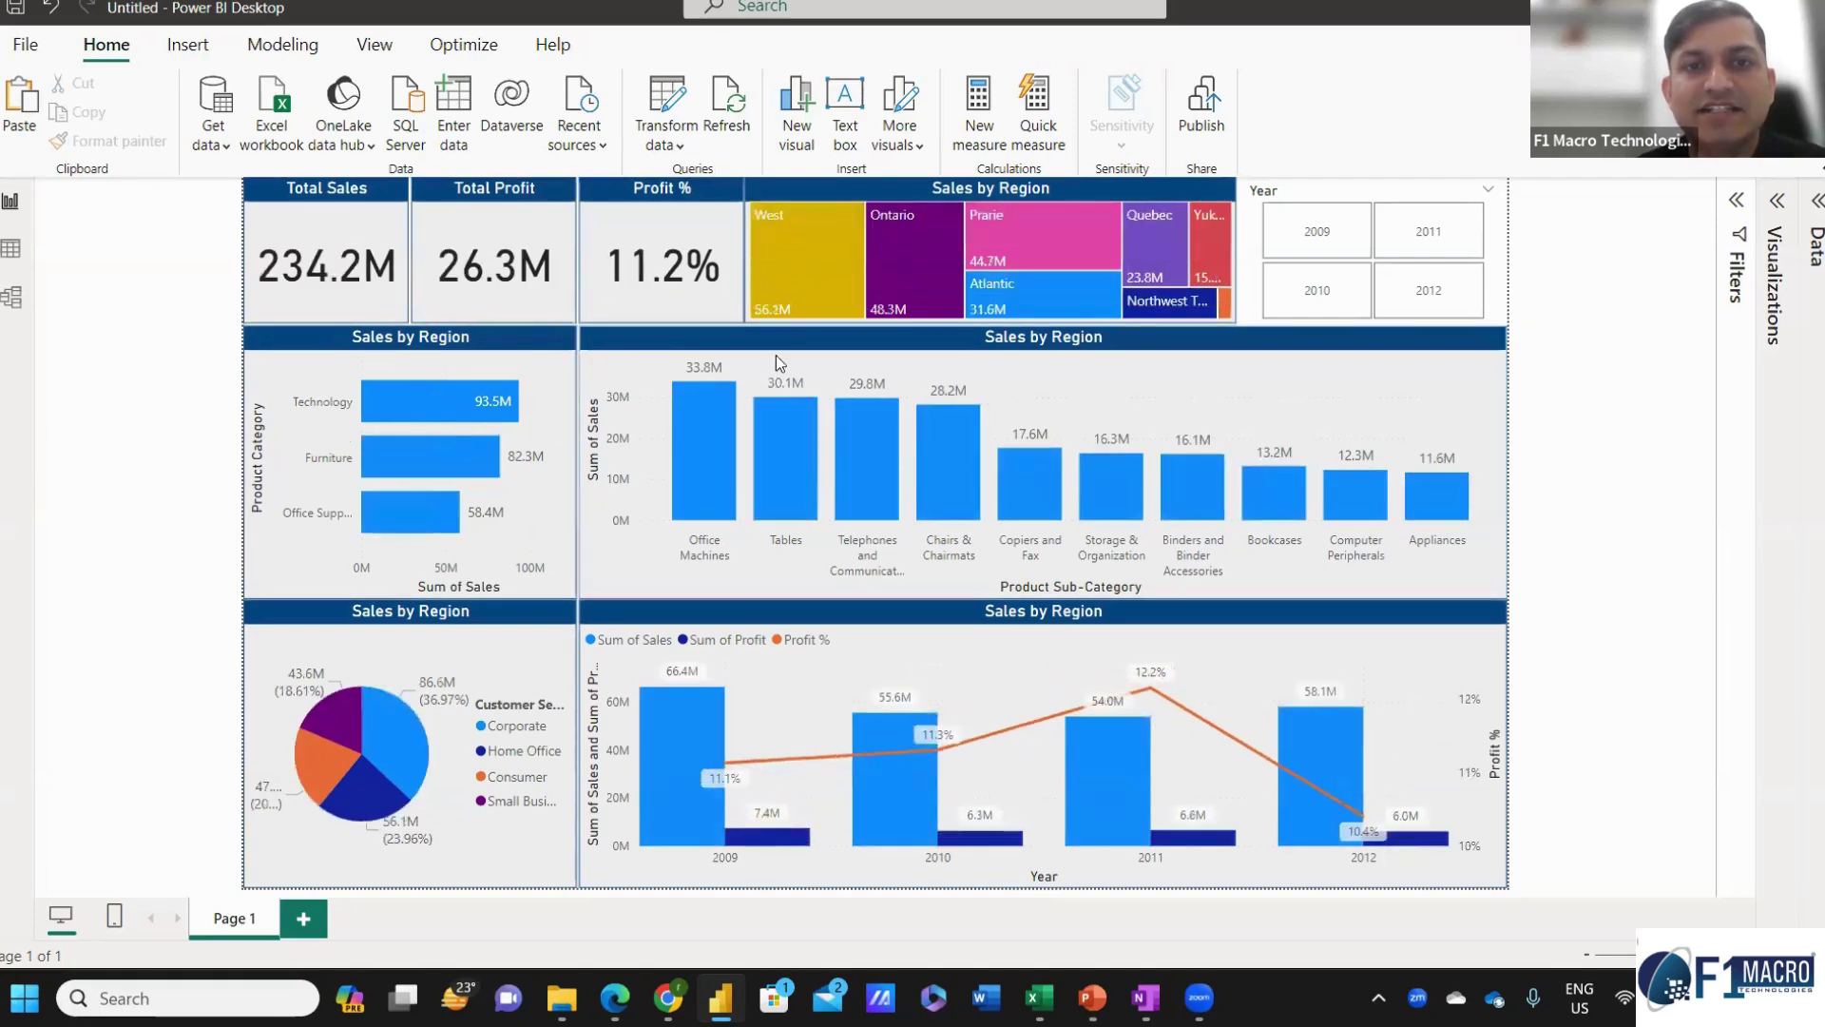
Cross-highlight the report by the West region in the treemap and by the Corporate slice in the pie chart, clearing each selection.
click(811, 288)
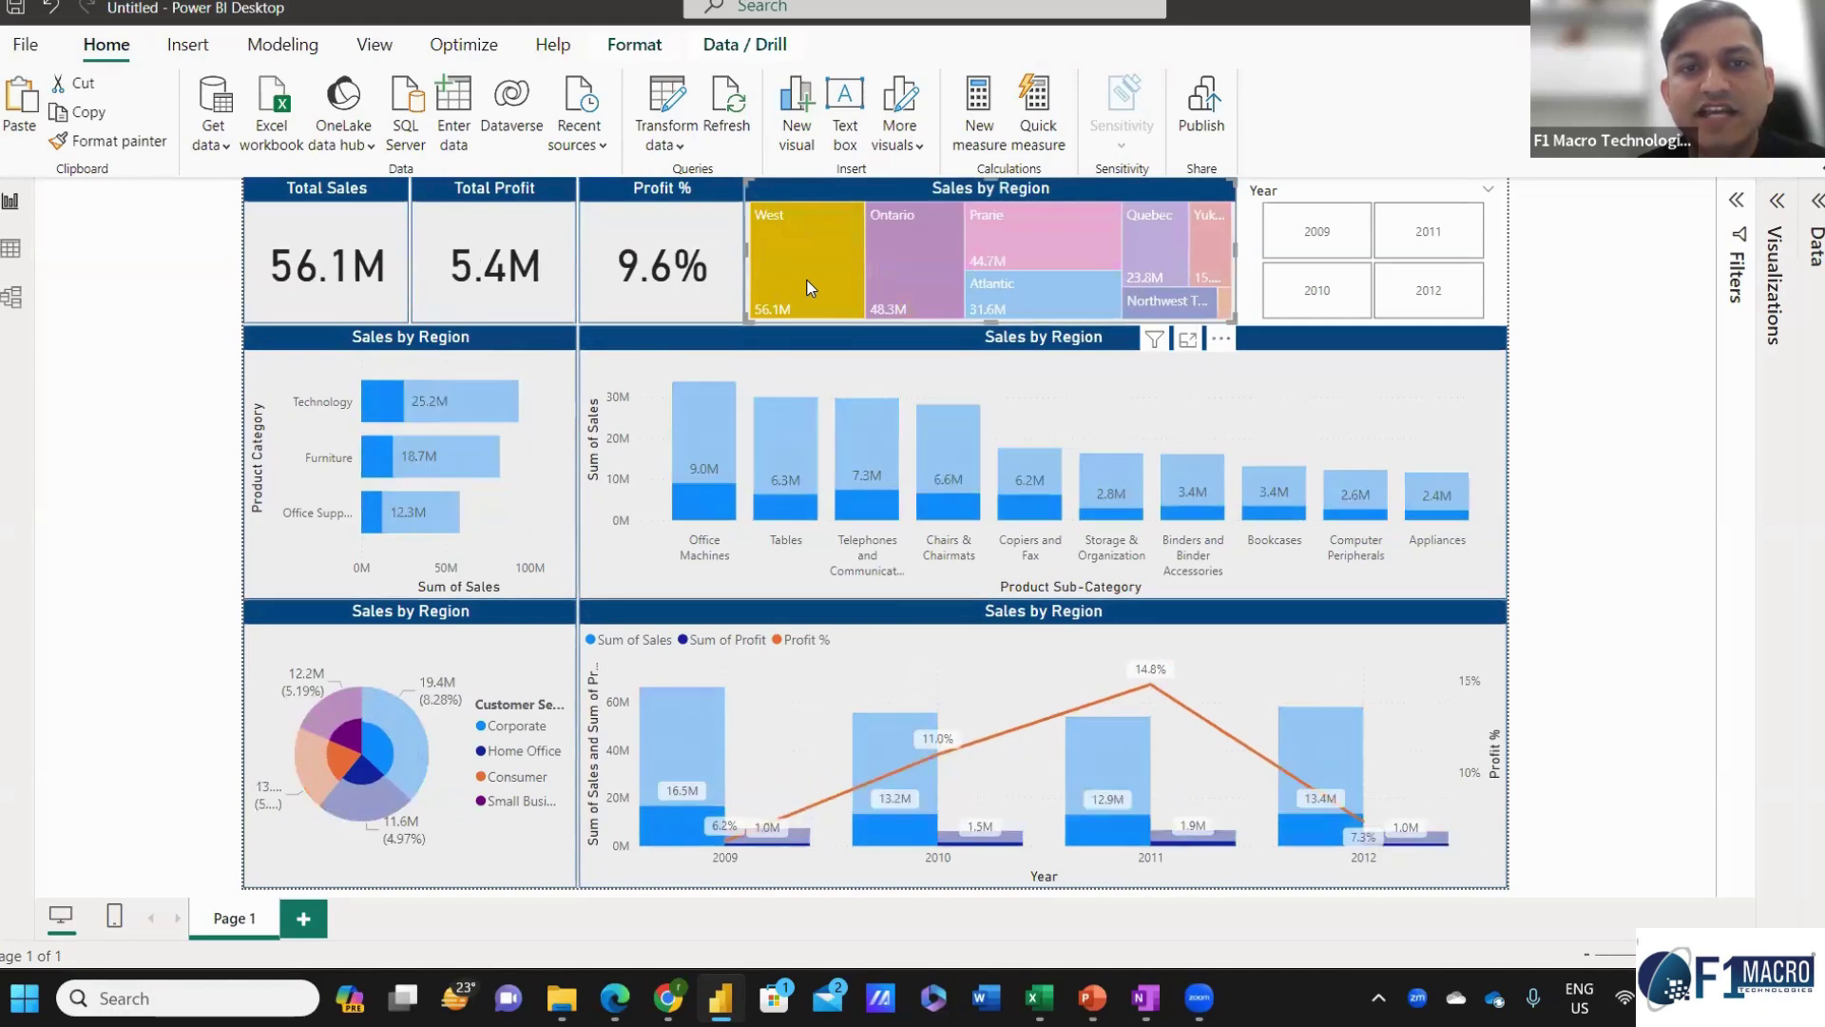
click(811, 288)
click(811, 288)
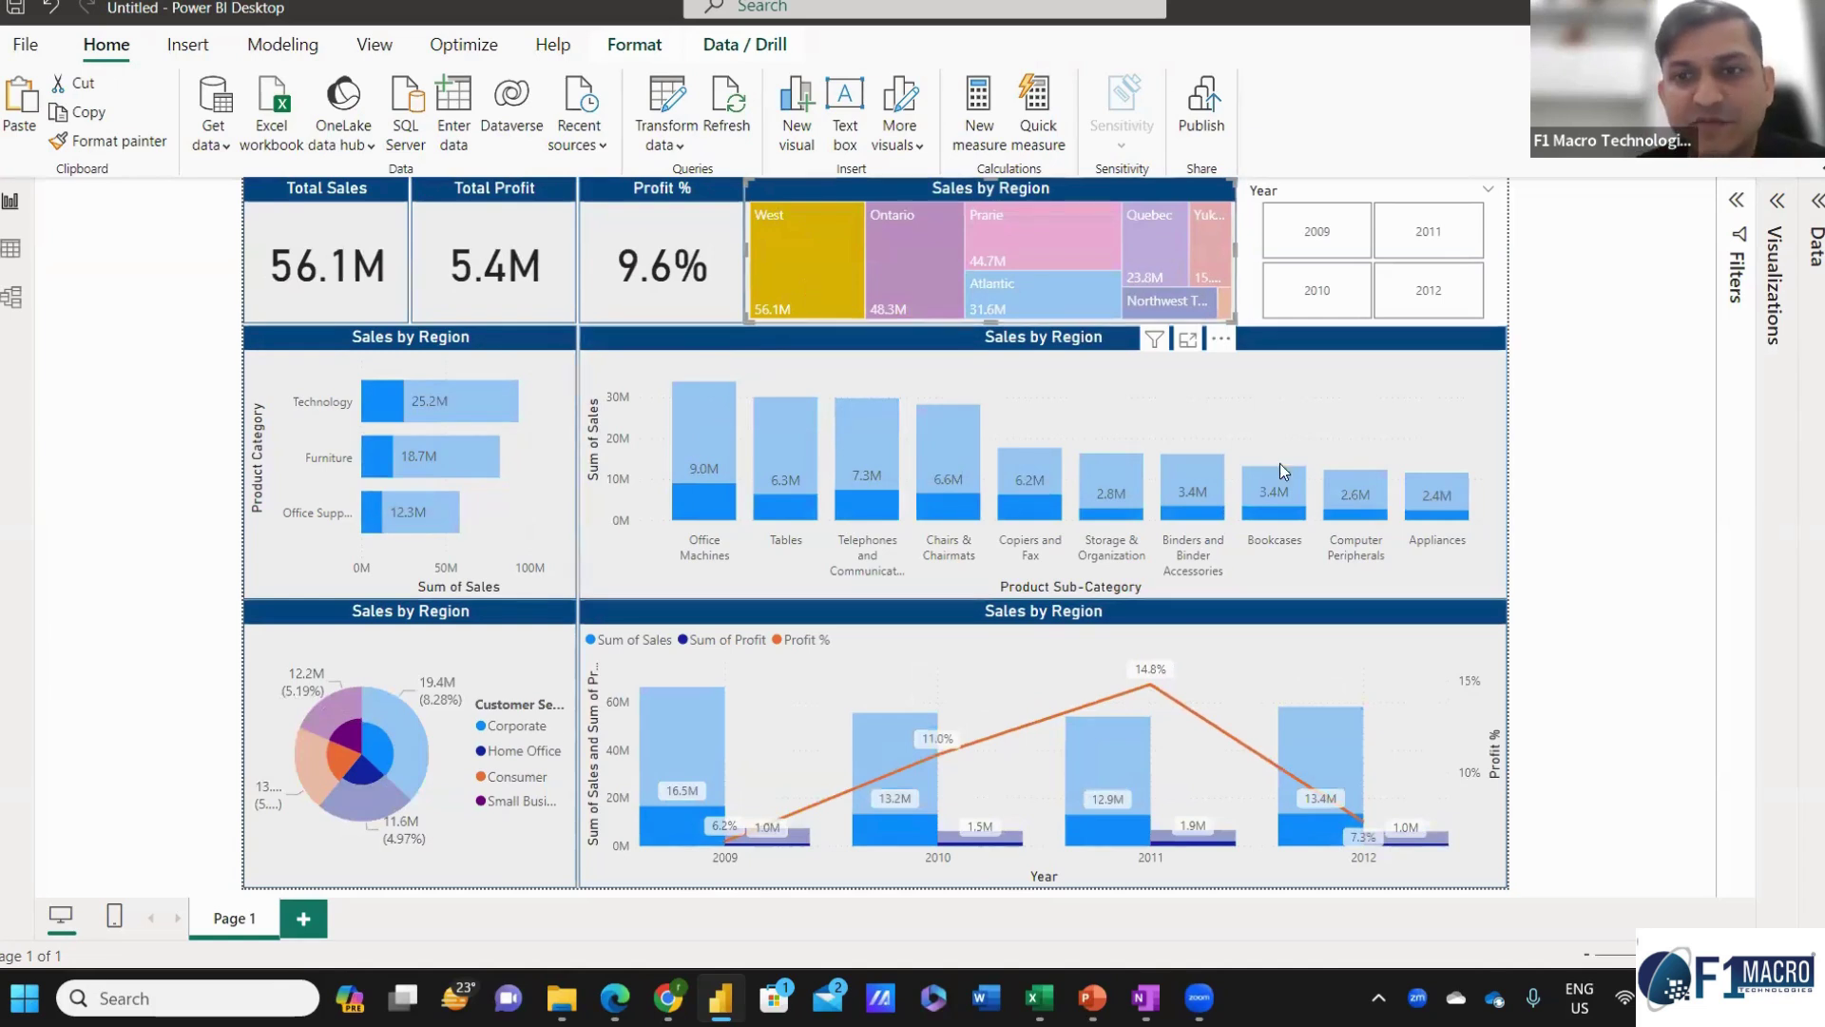
click(783, 258)
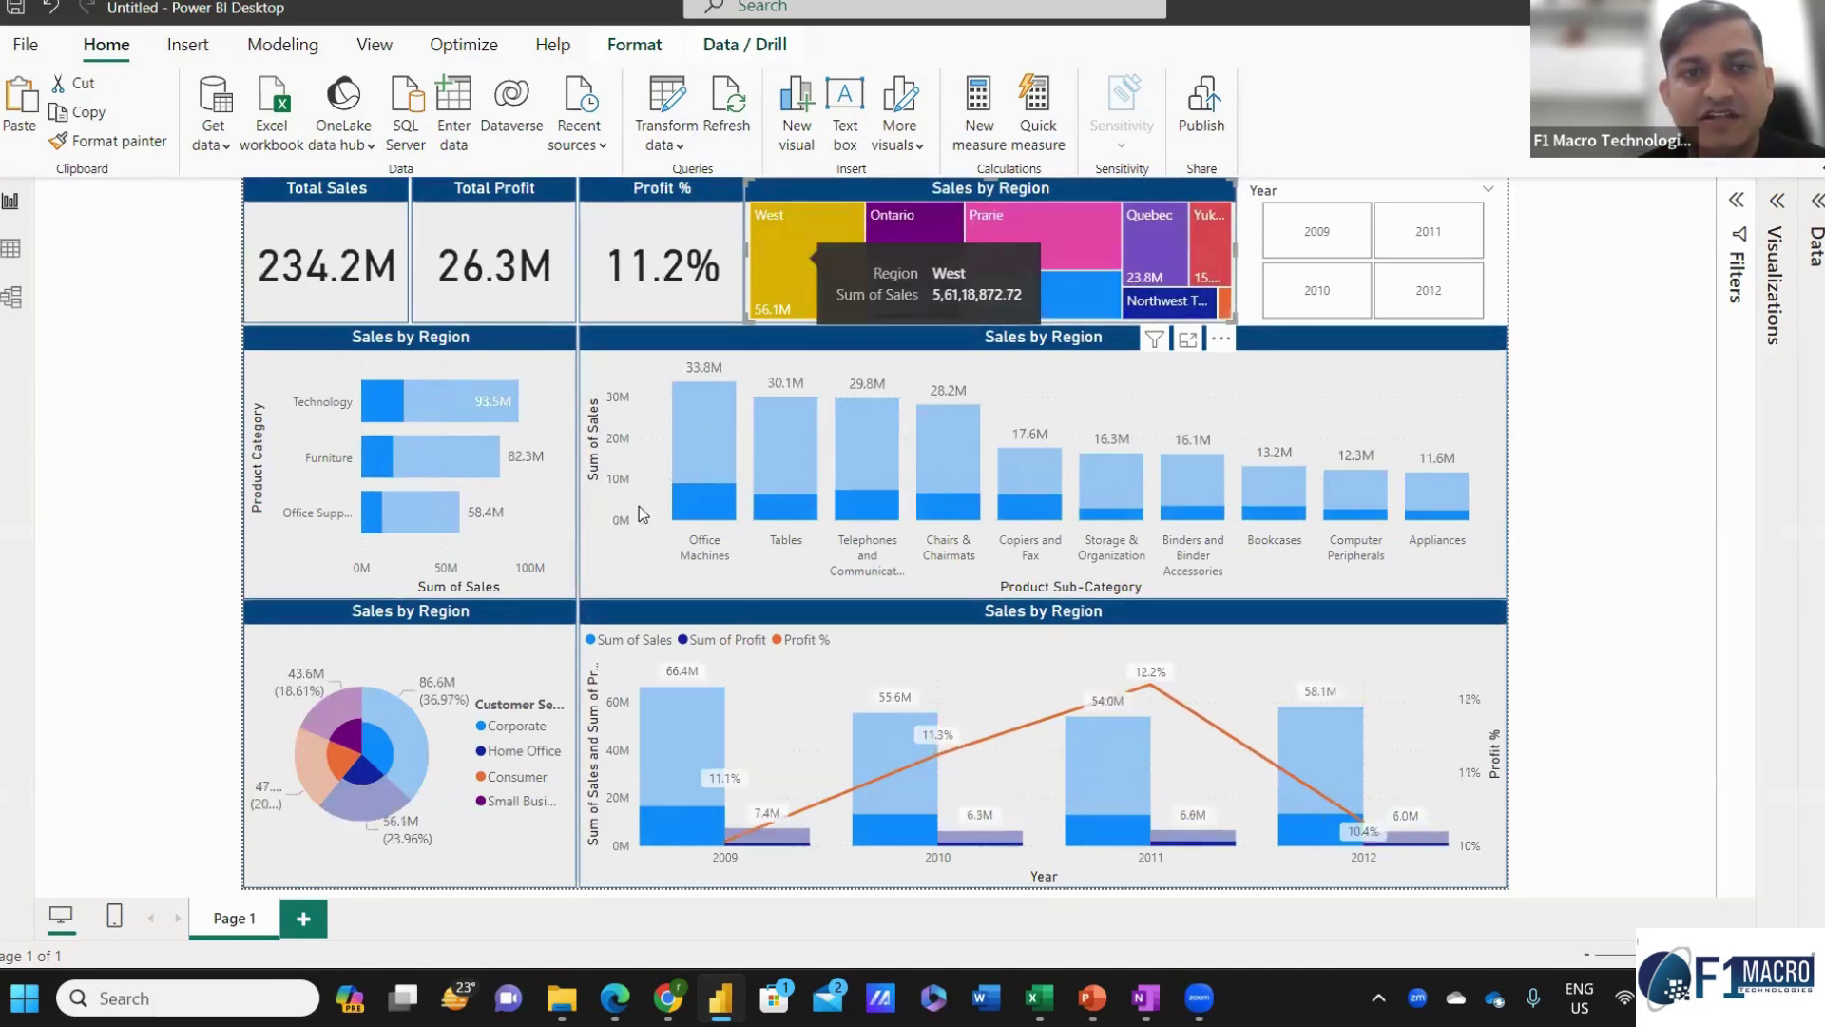
click(406, 765)
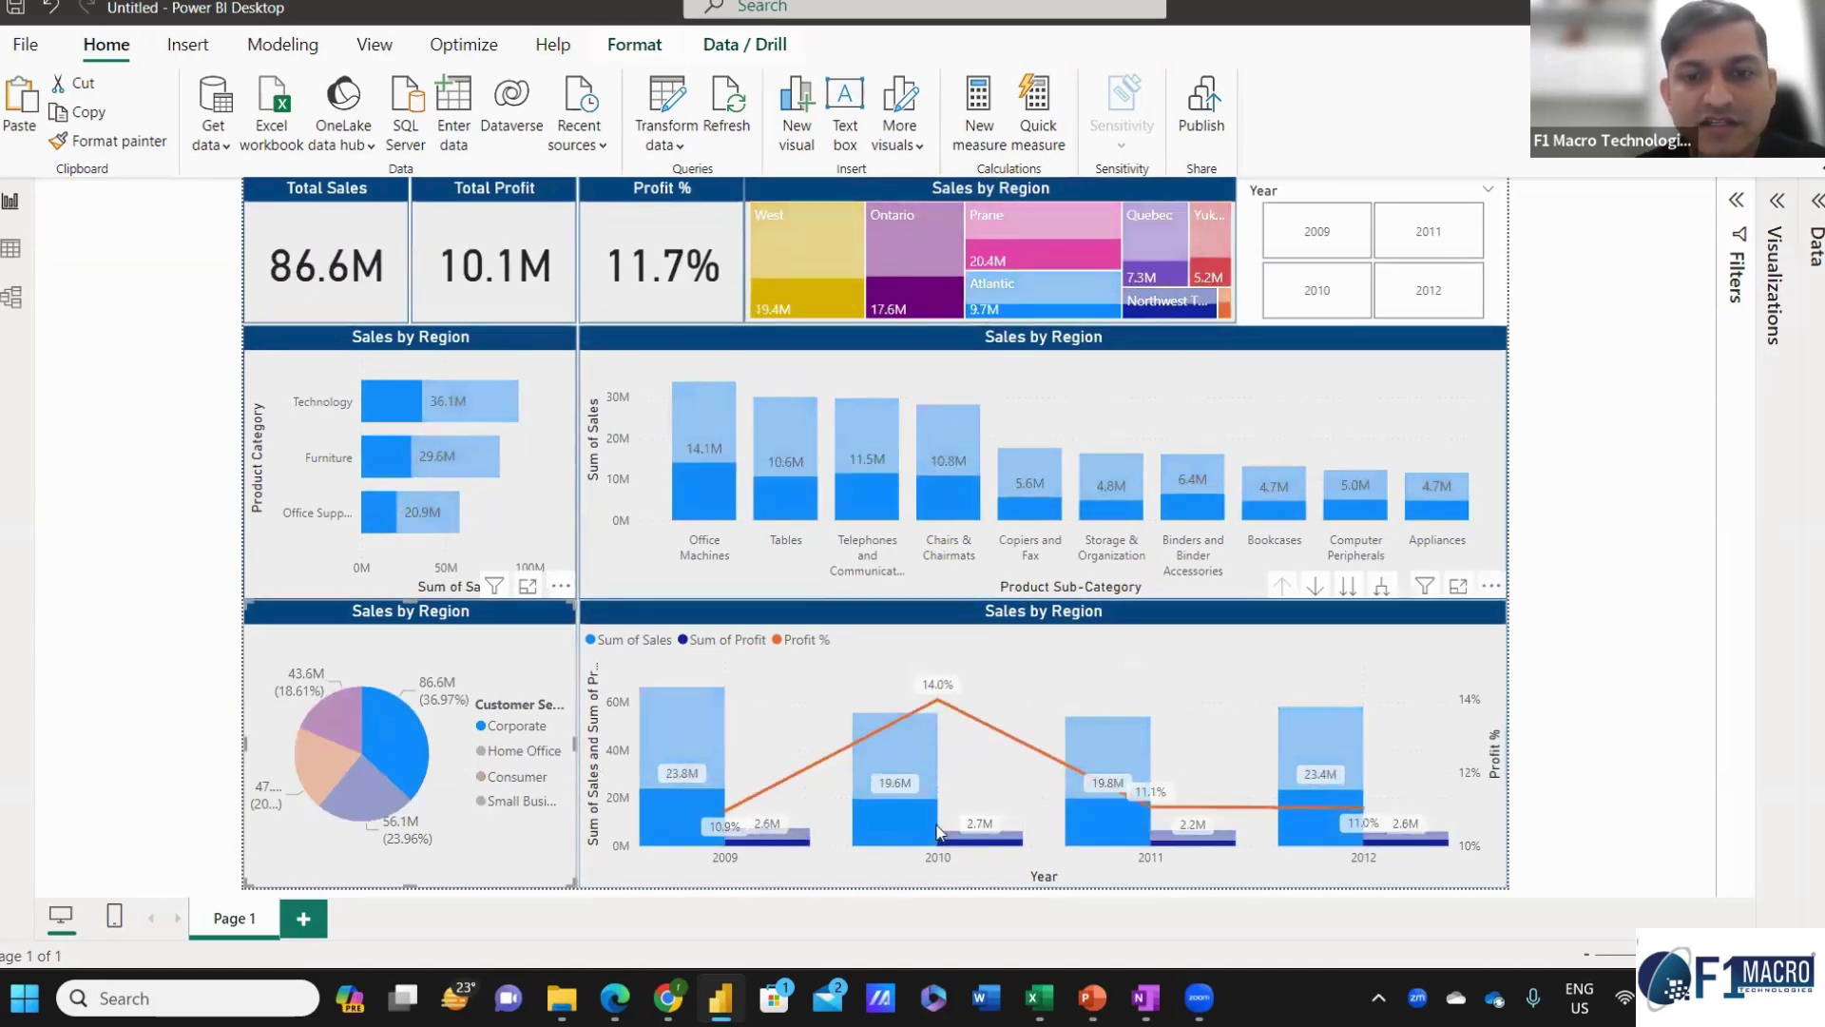
click(390, 734)
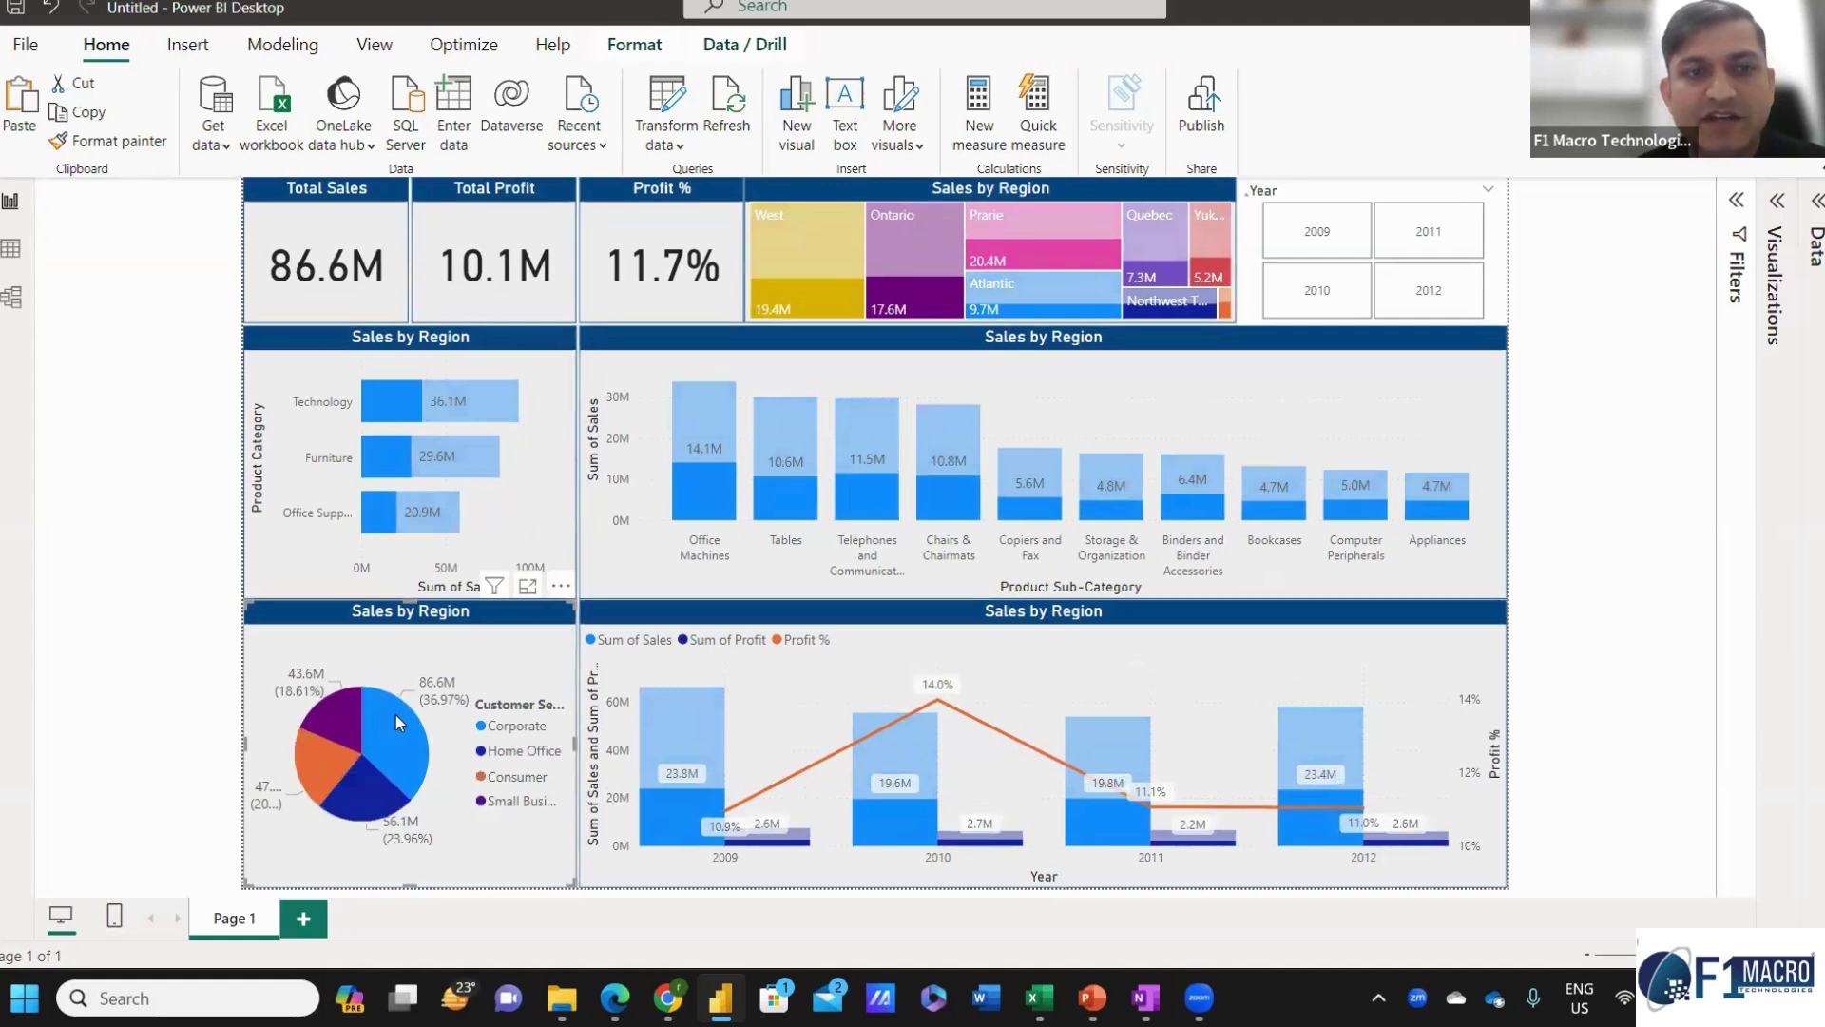
Examine the sub-categories highlighted by the Furniture and Technology bars of the Product Category chart, and clear the selection.
click(395, 470)
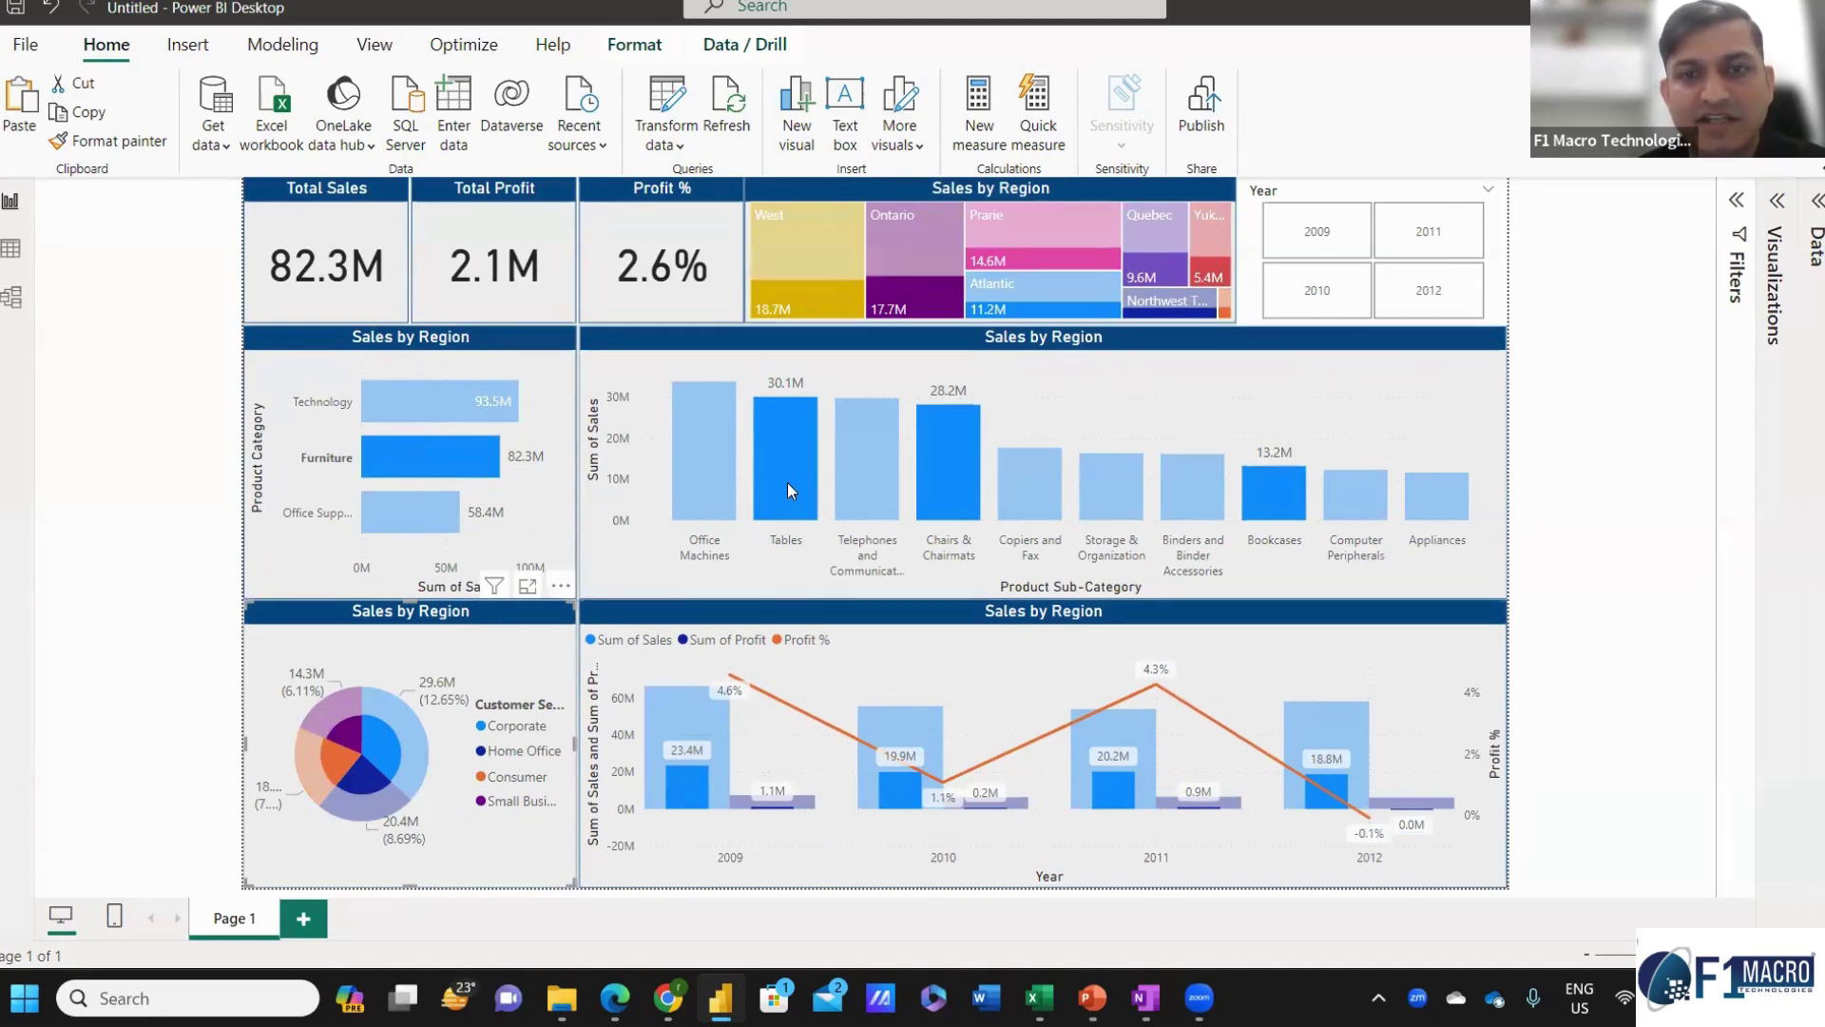
mouse_move(1289, 501)
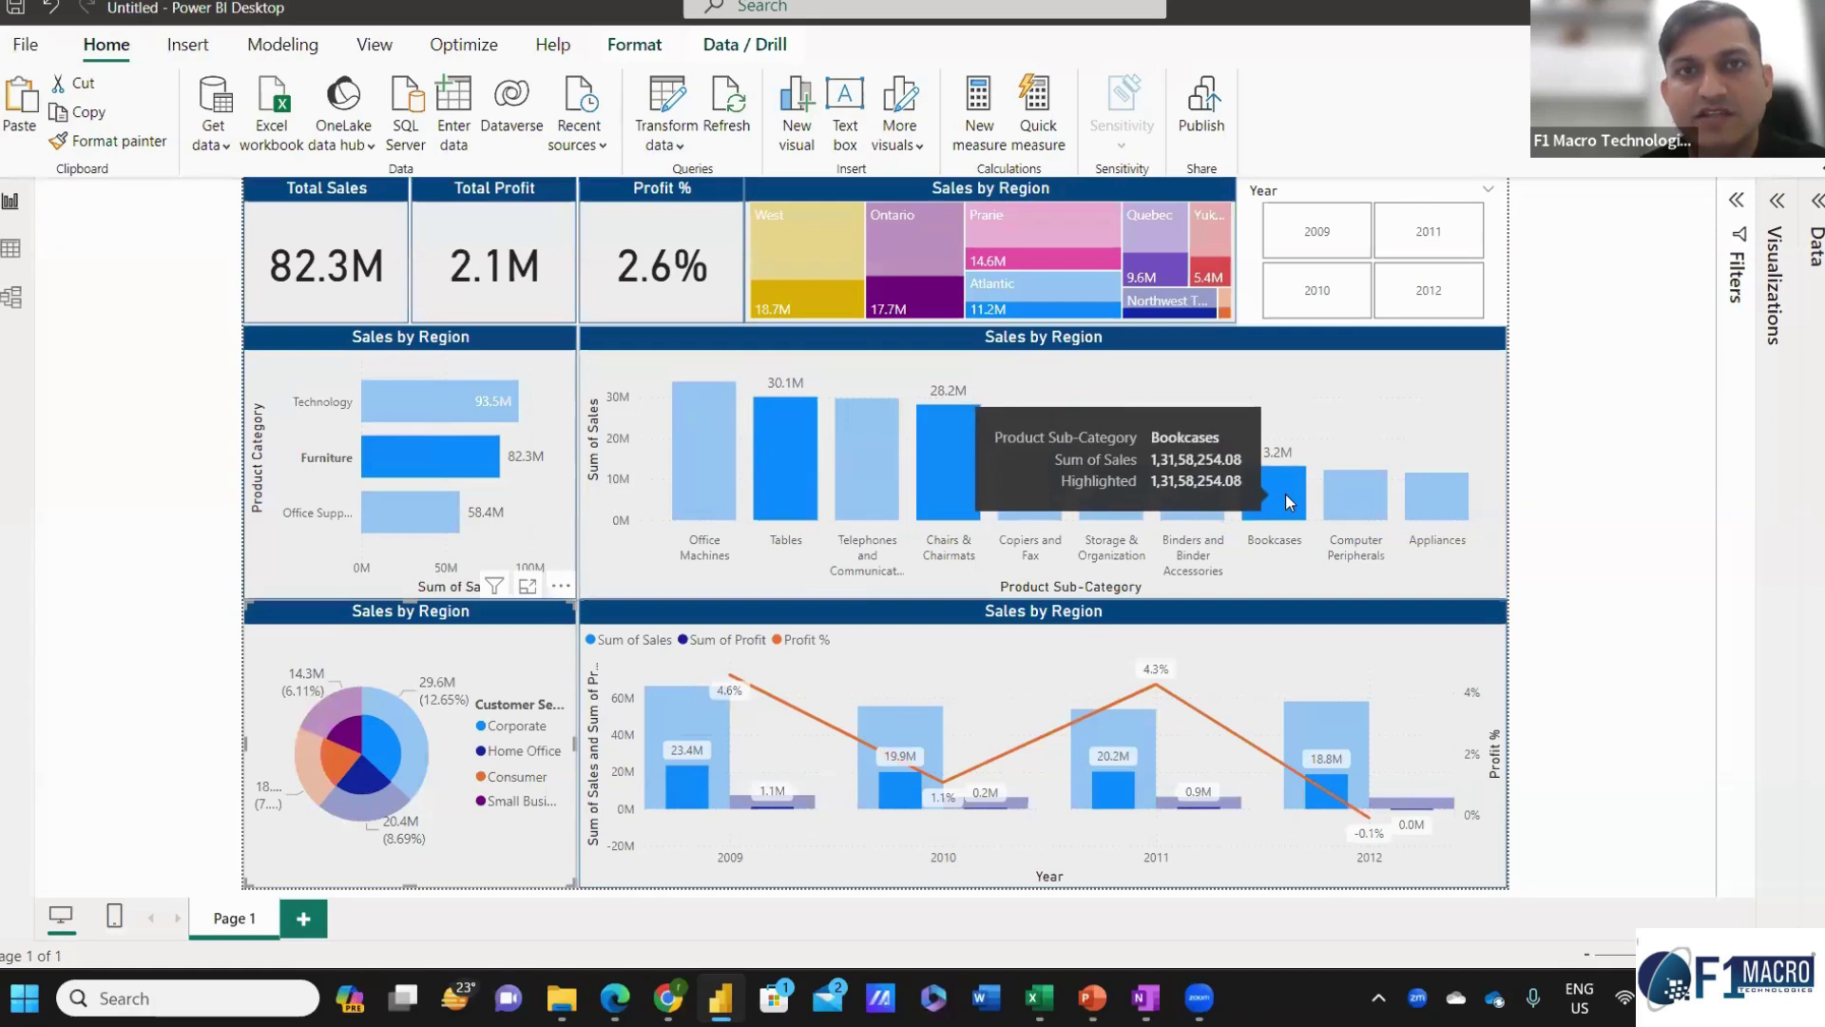
click(459, 466)
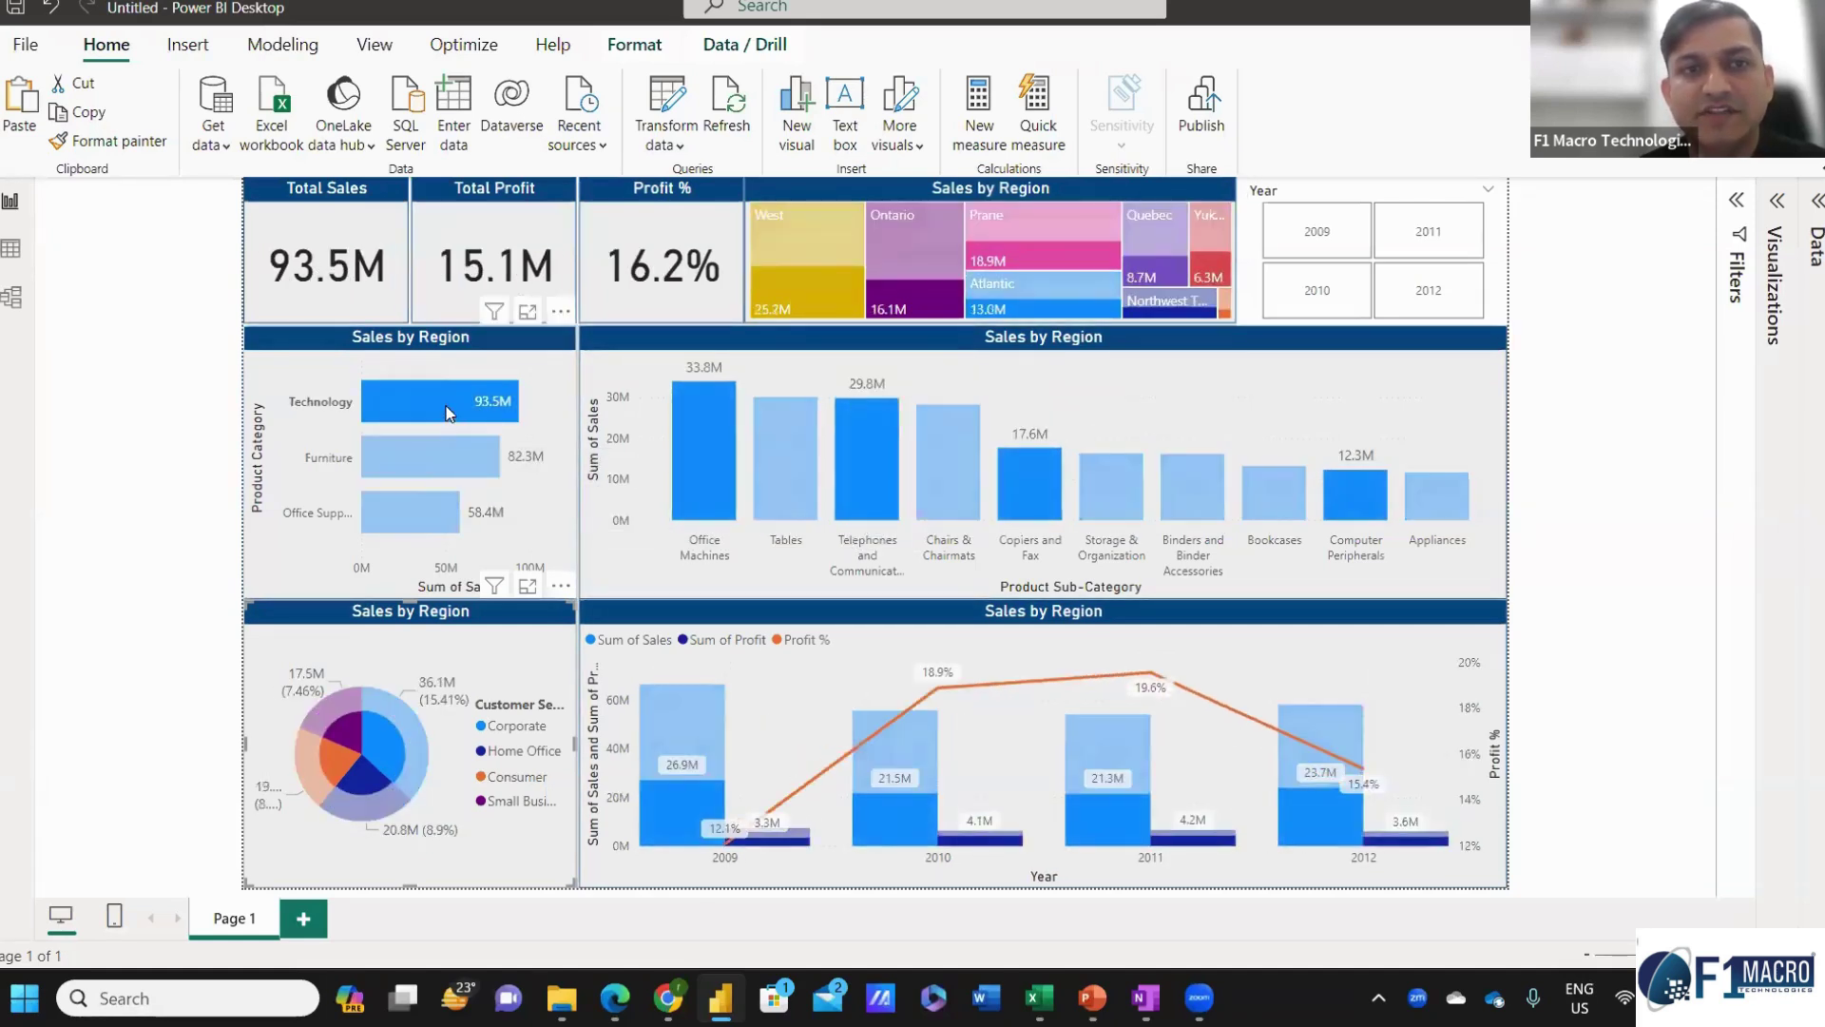
click(449, 412)
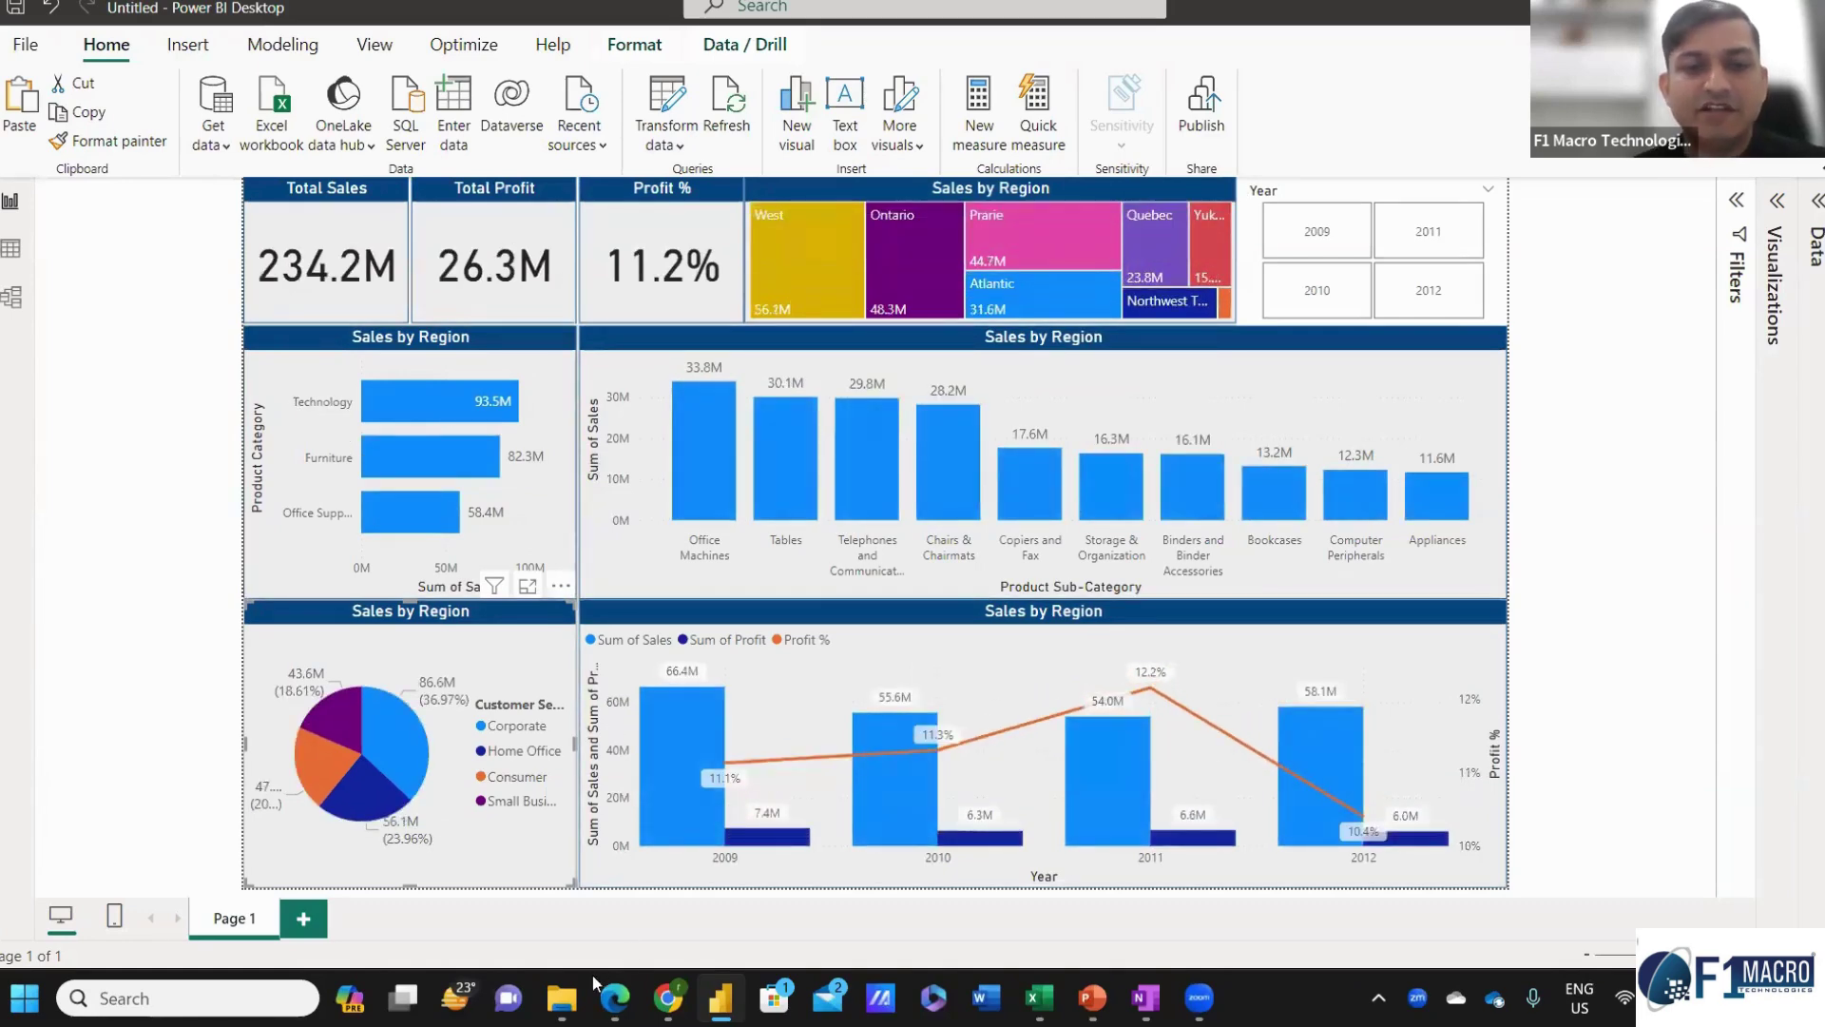
Start saving the report and browse to the Tutorial 1 folder inside Power BI Online Batch.
click(15, 9)
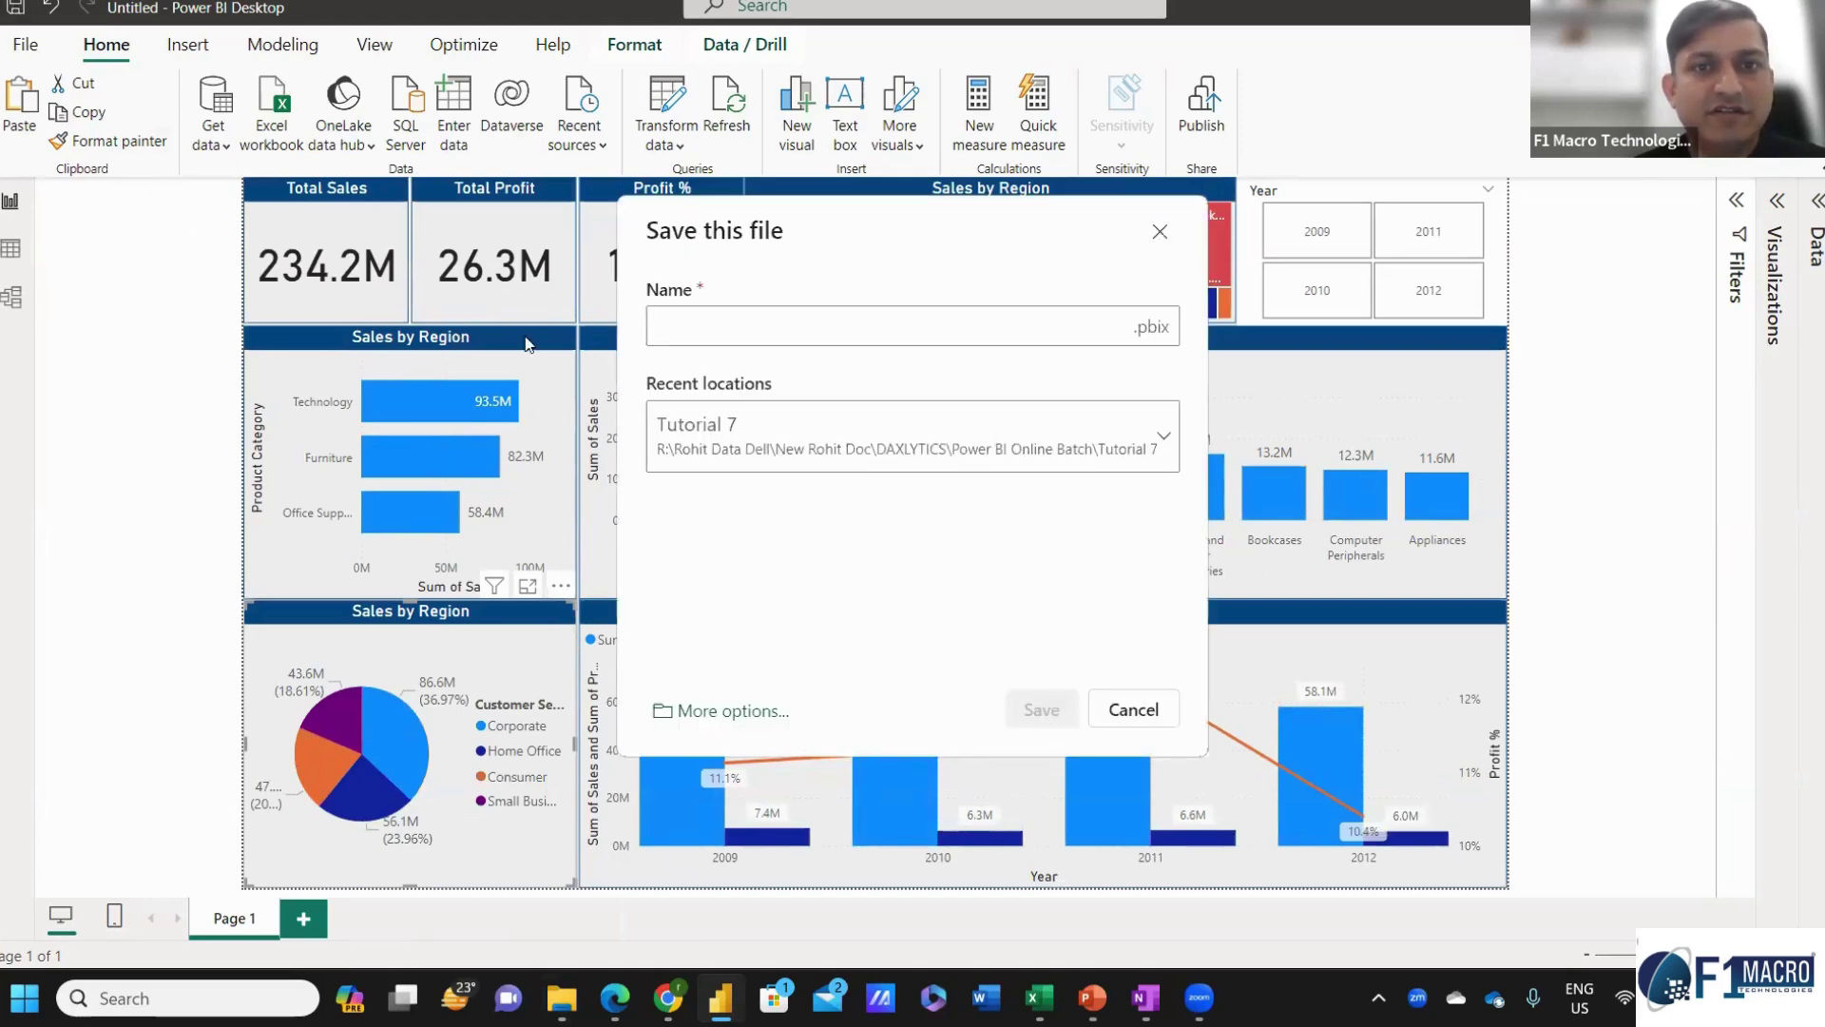
click(717, 711)
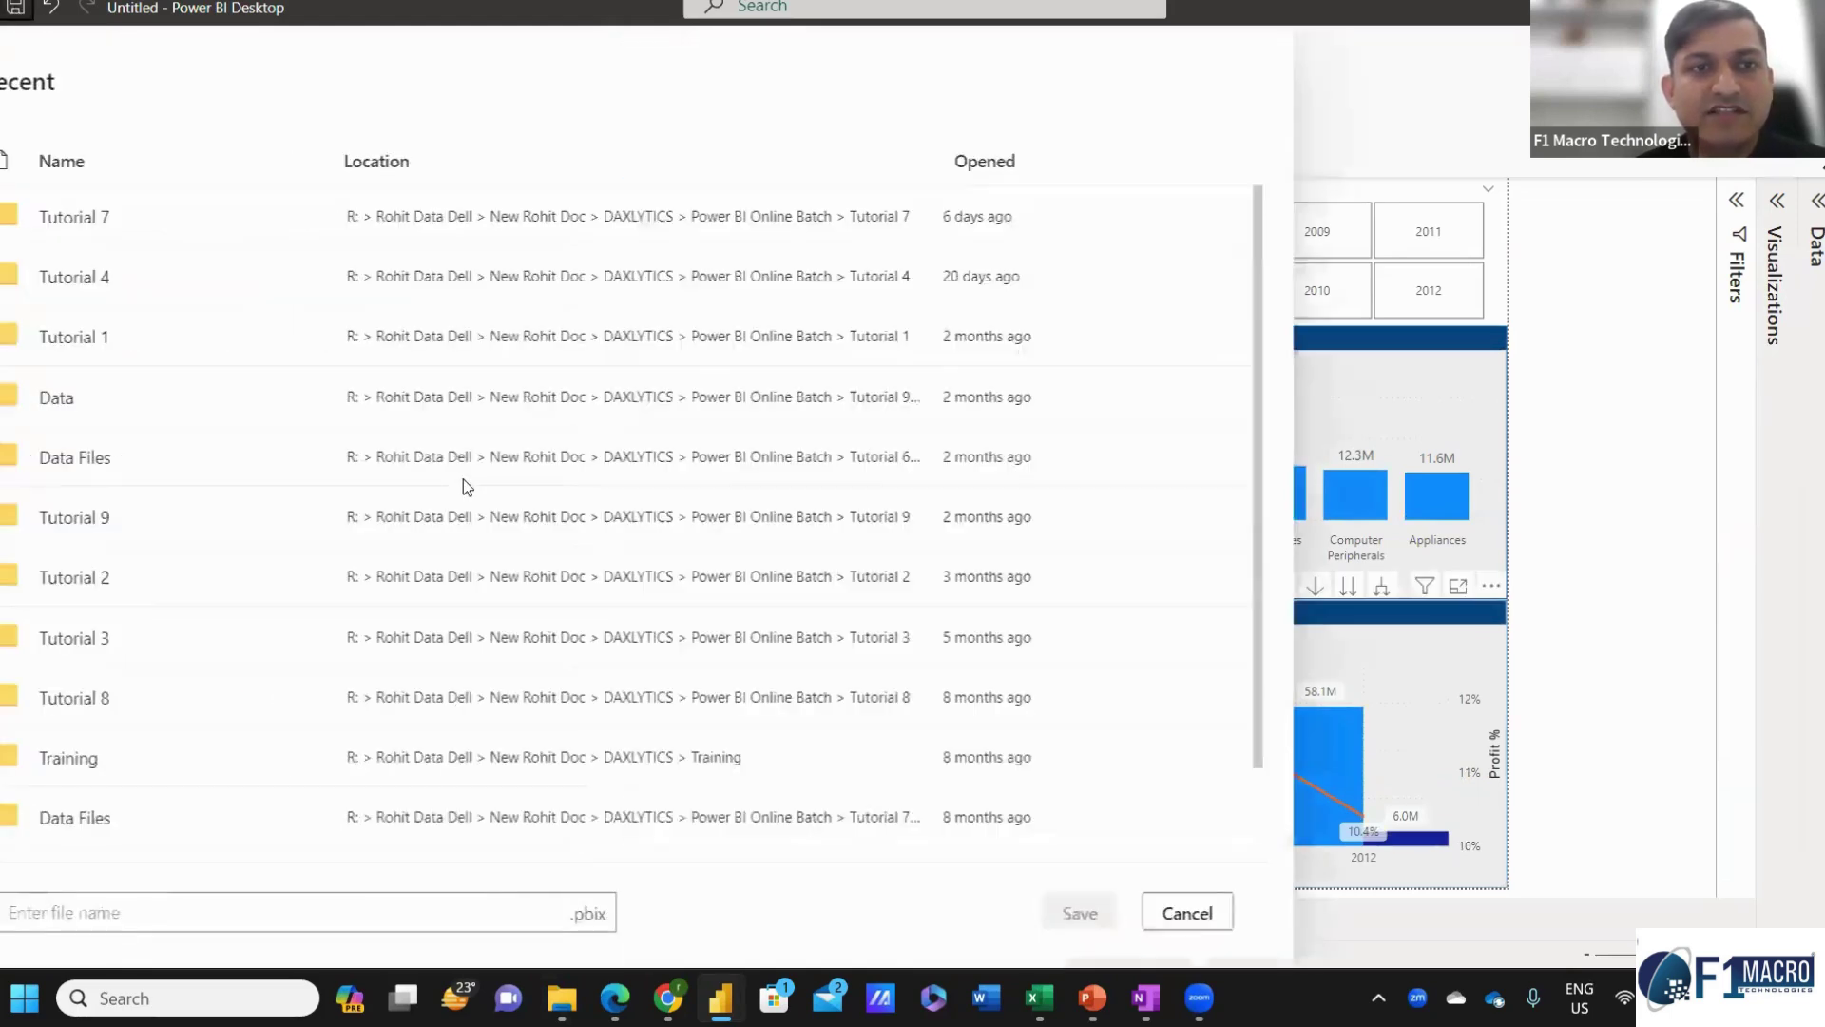
click(335, 920)
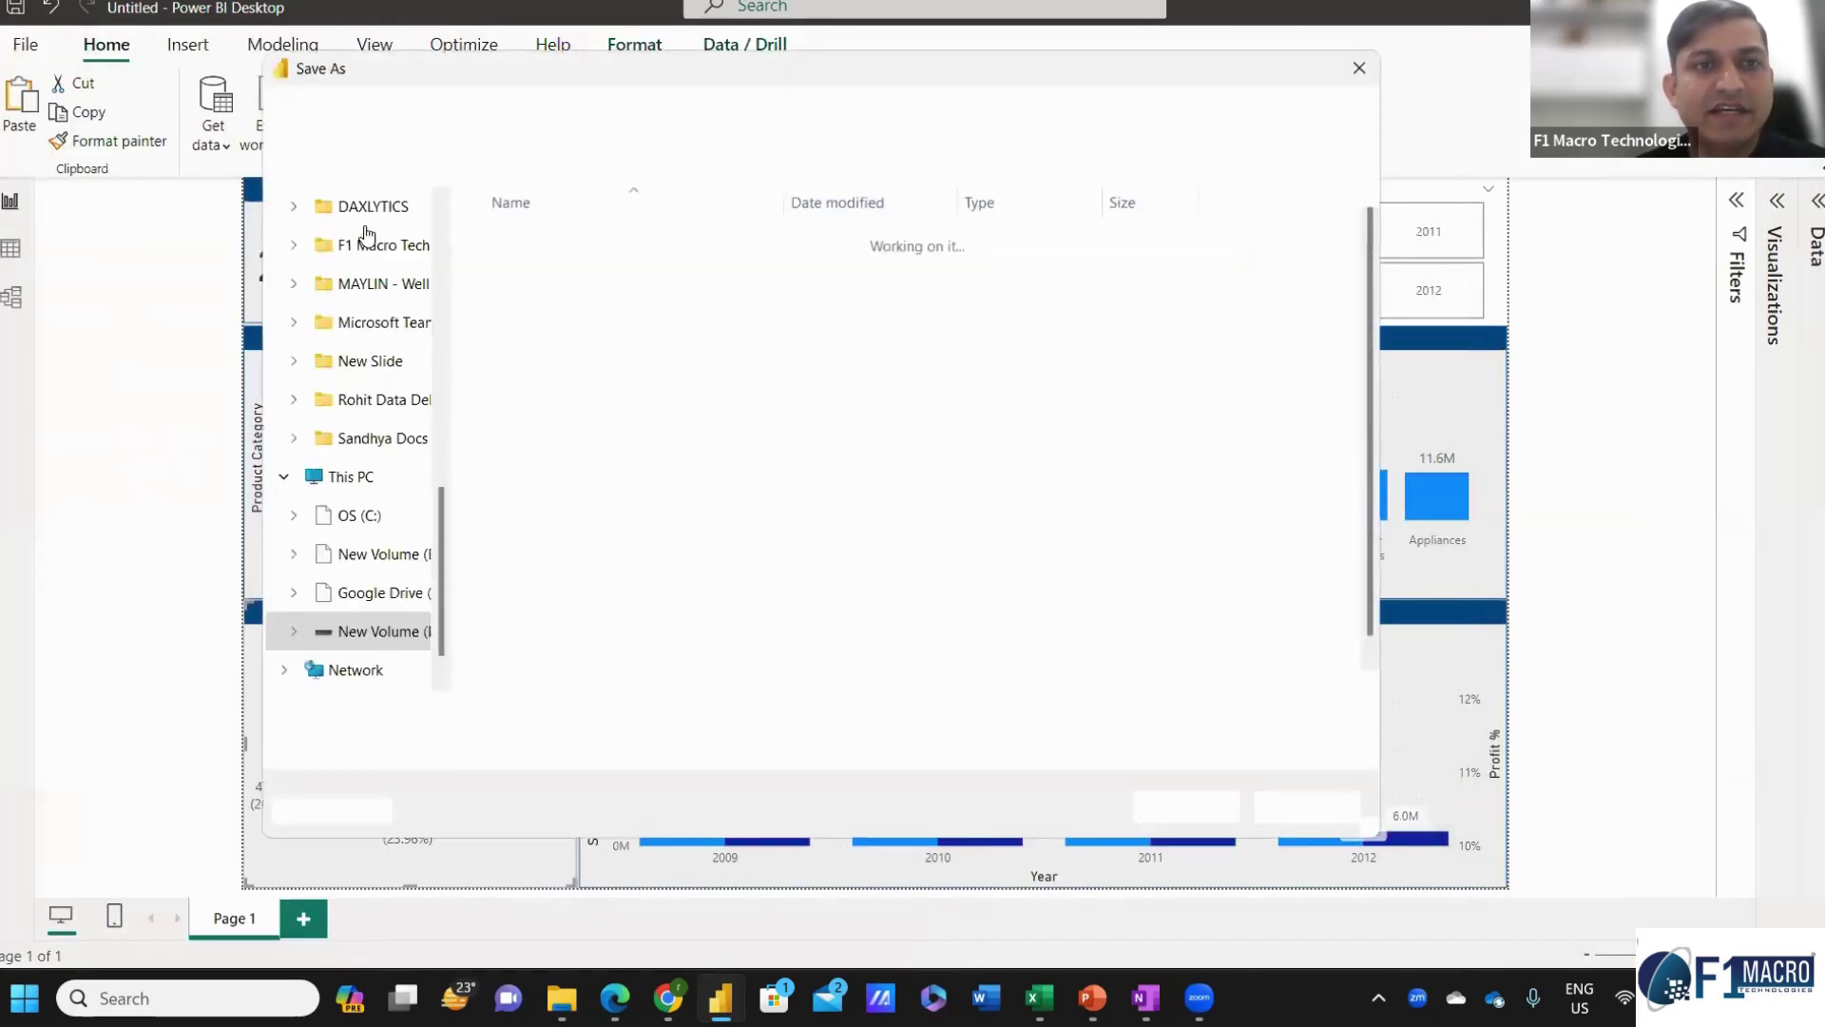
click(372, 209)
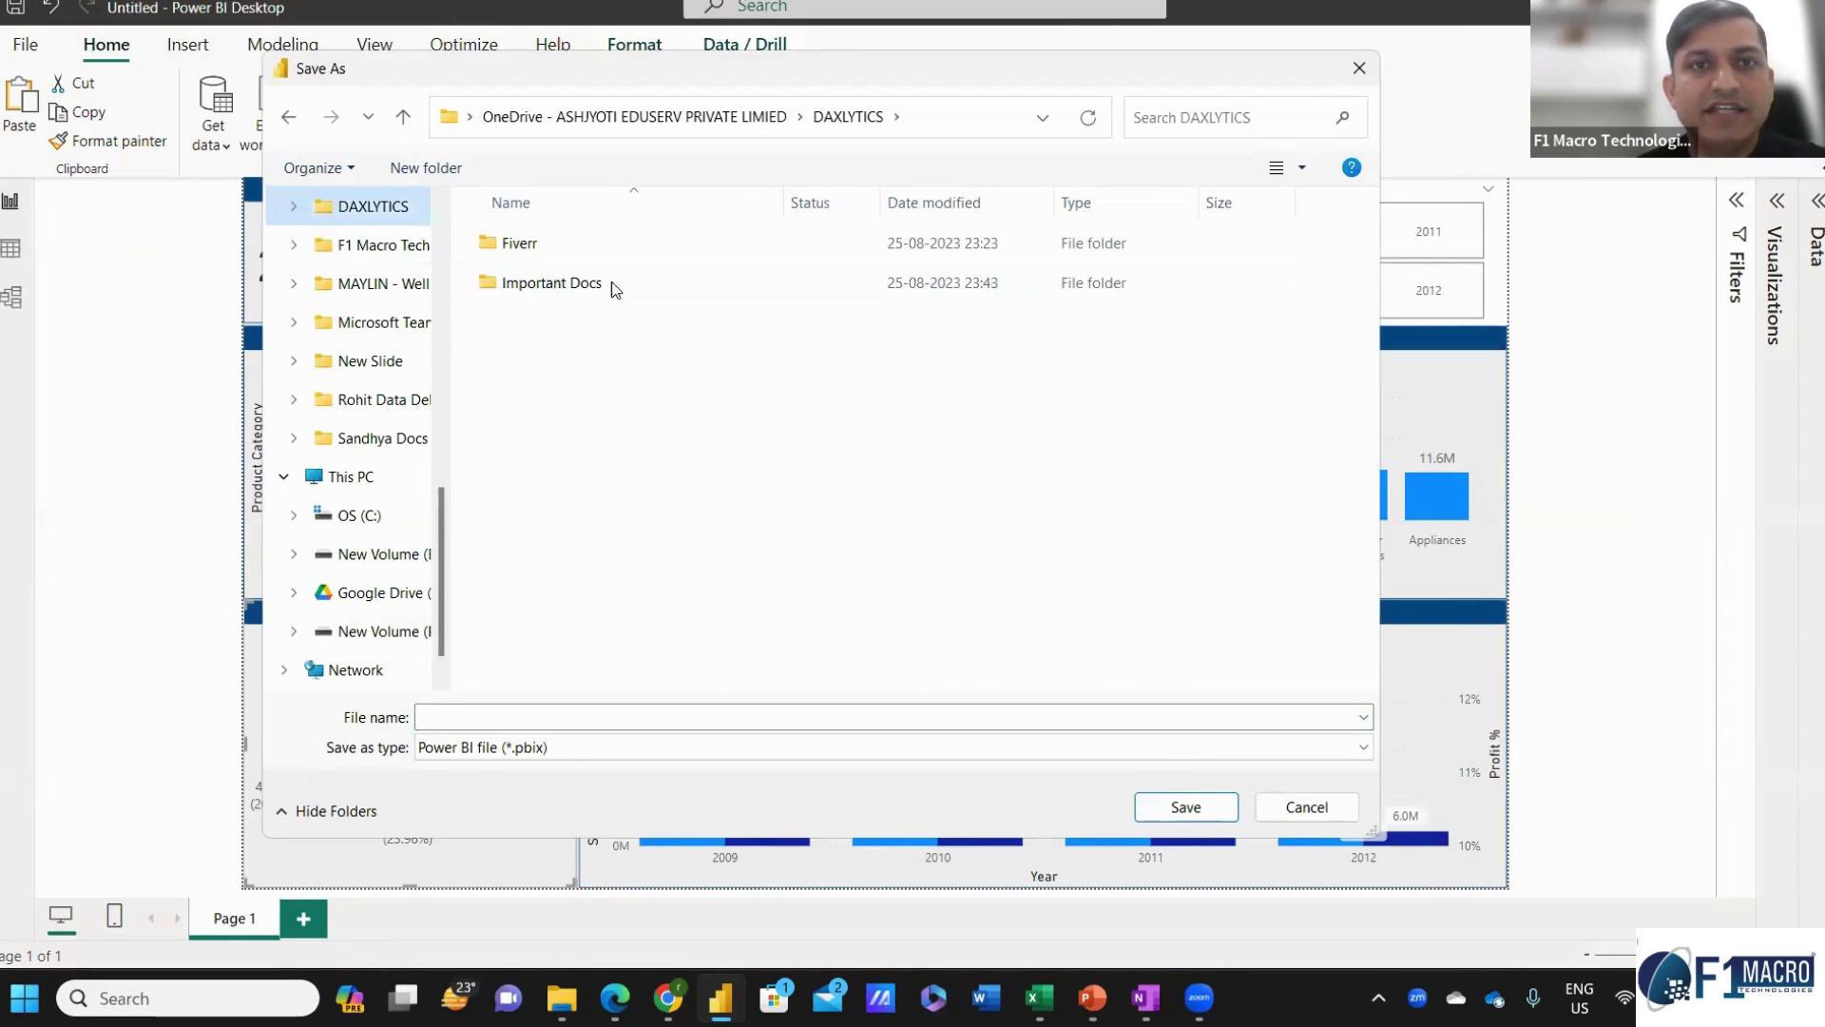
drag(447, 513, 441, 381)
click(380, 360)
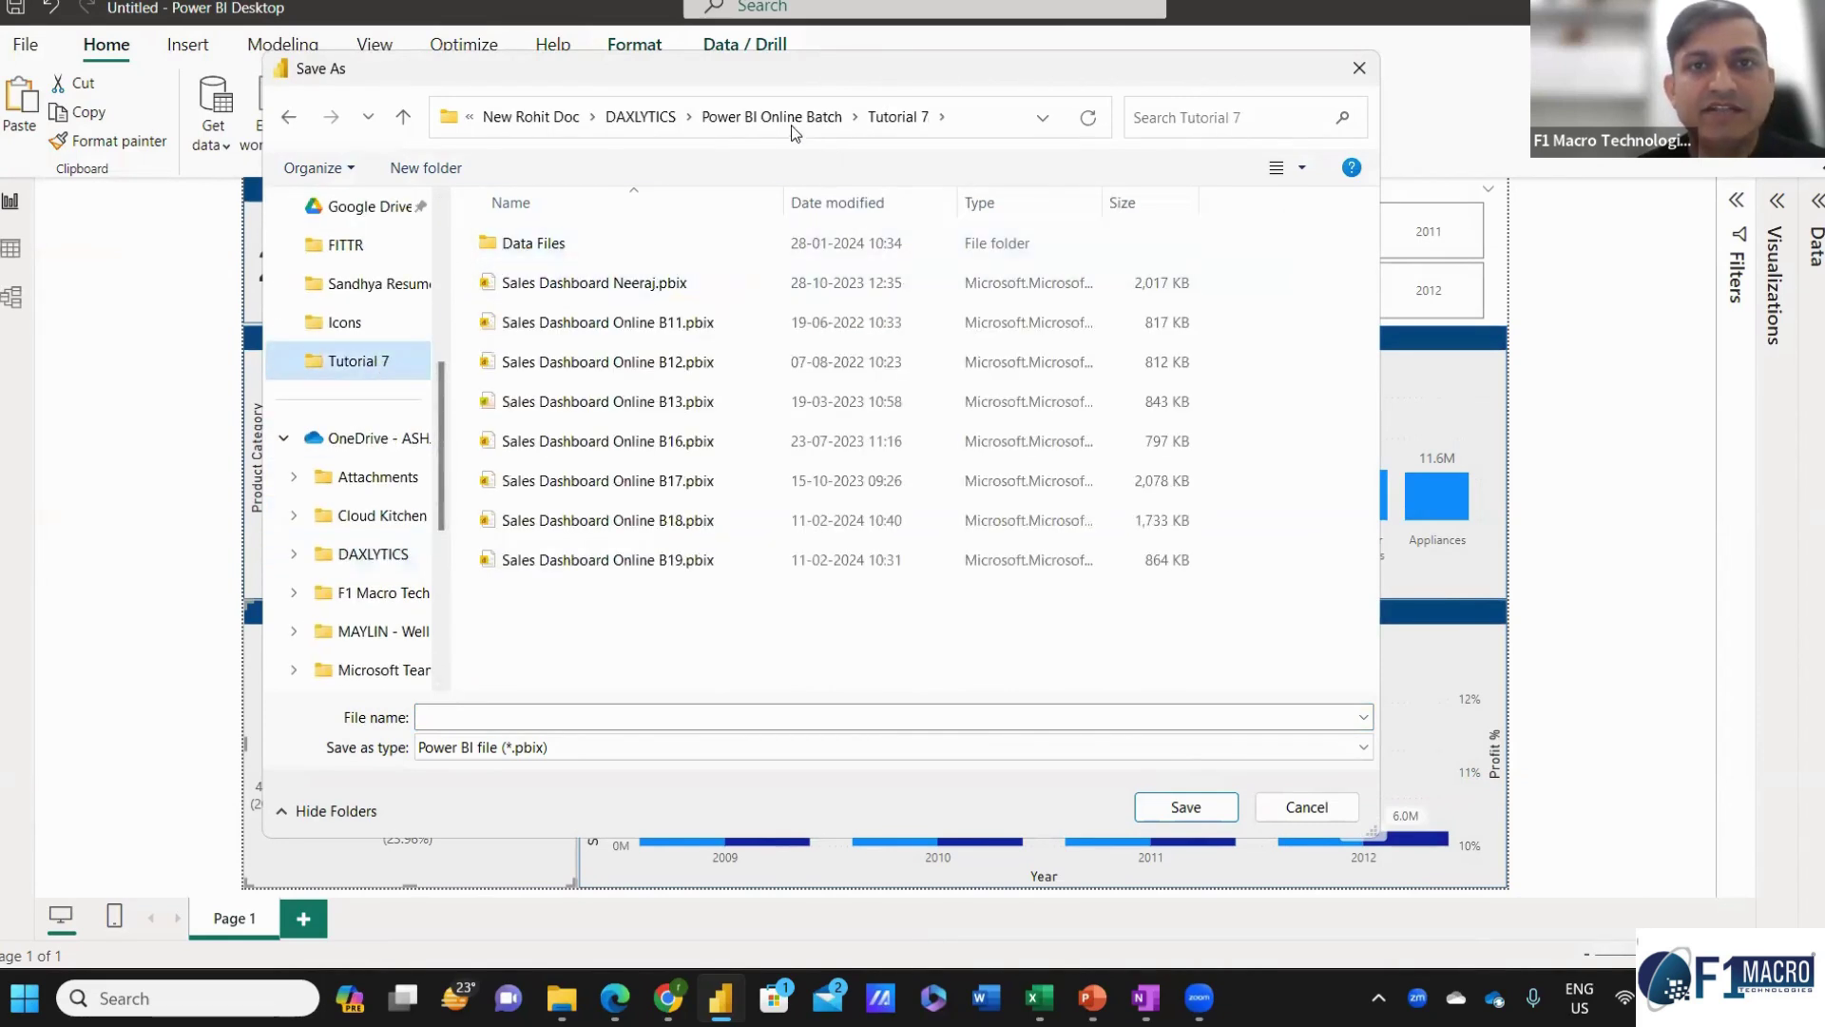
click(795, 131)
click(558, 288)
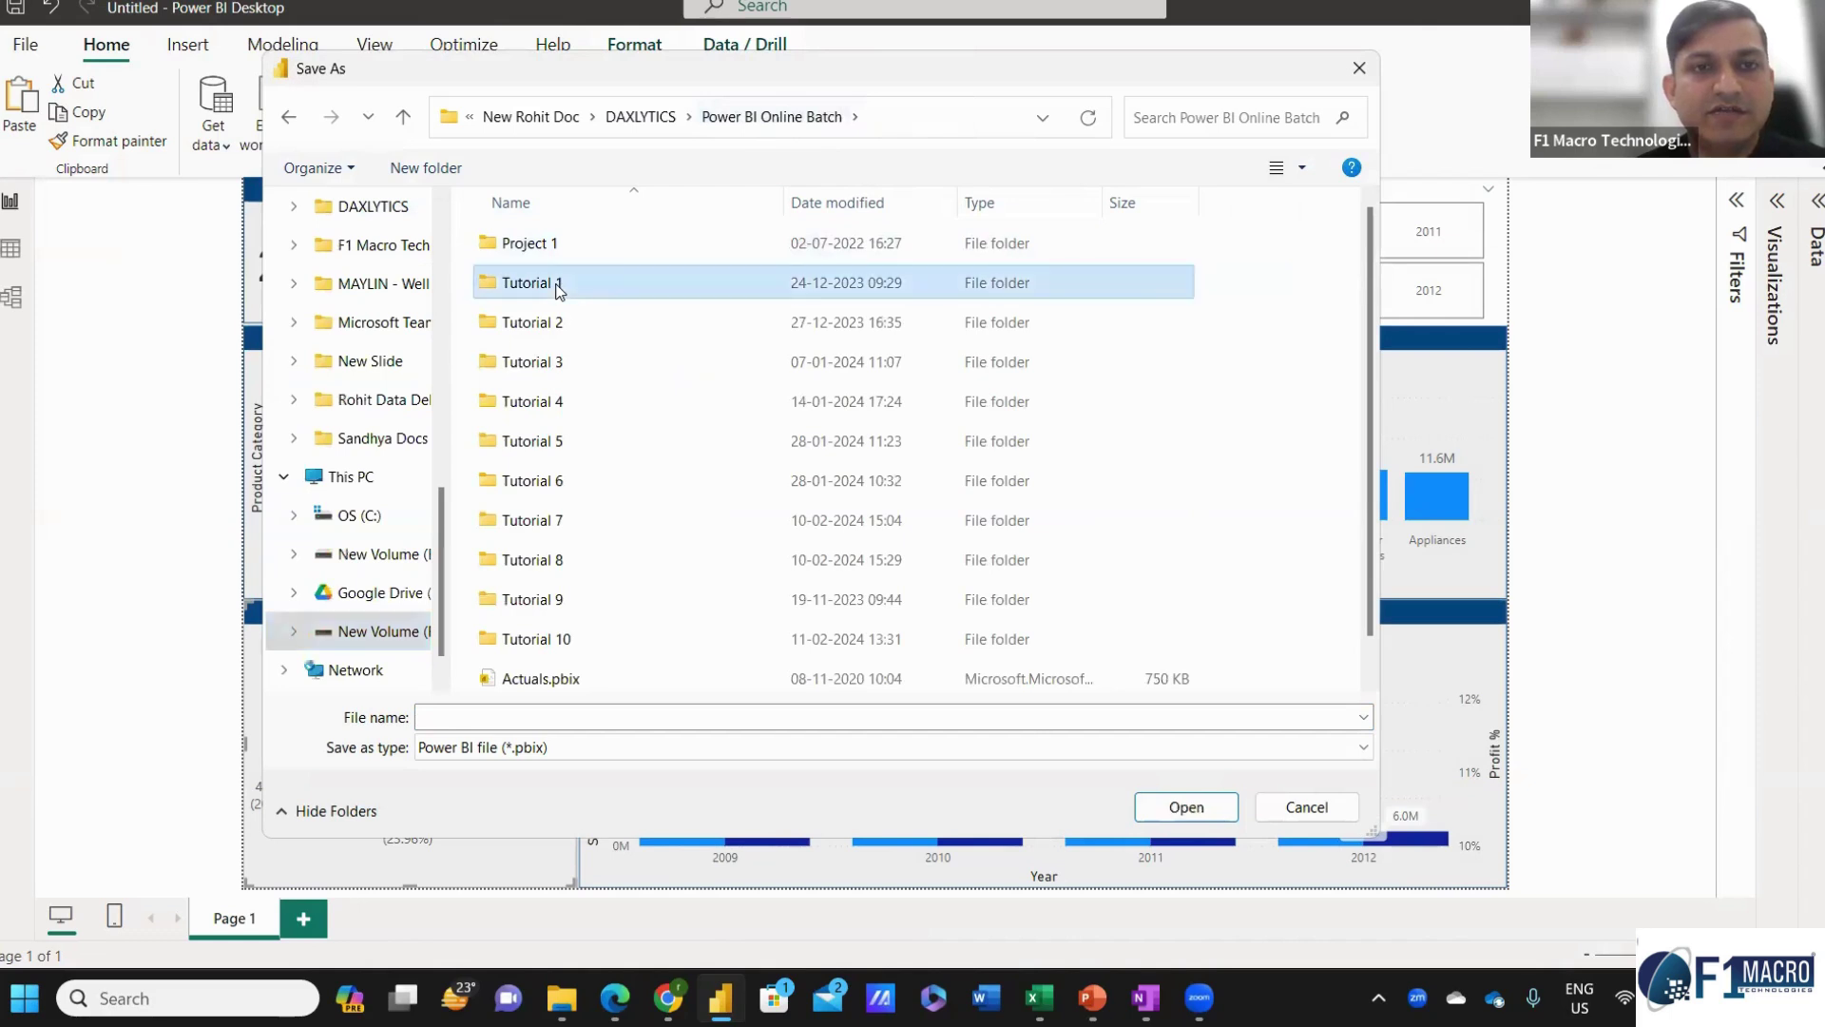
double_click(559, 288)
Name the report file "BootCamp - Power BI" and save it as a Power BI file.
click(585, 714)
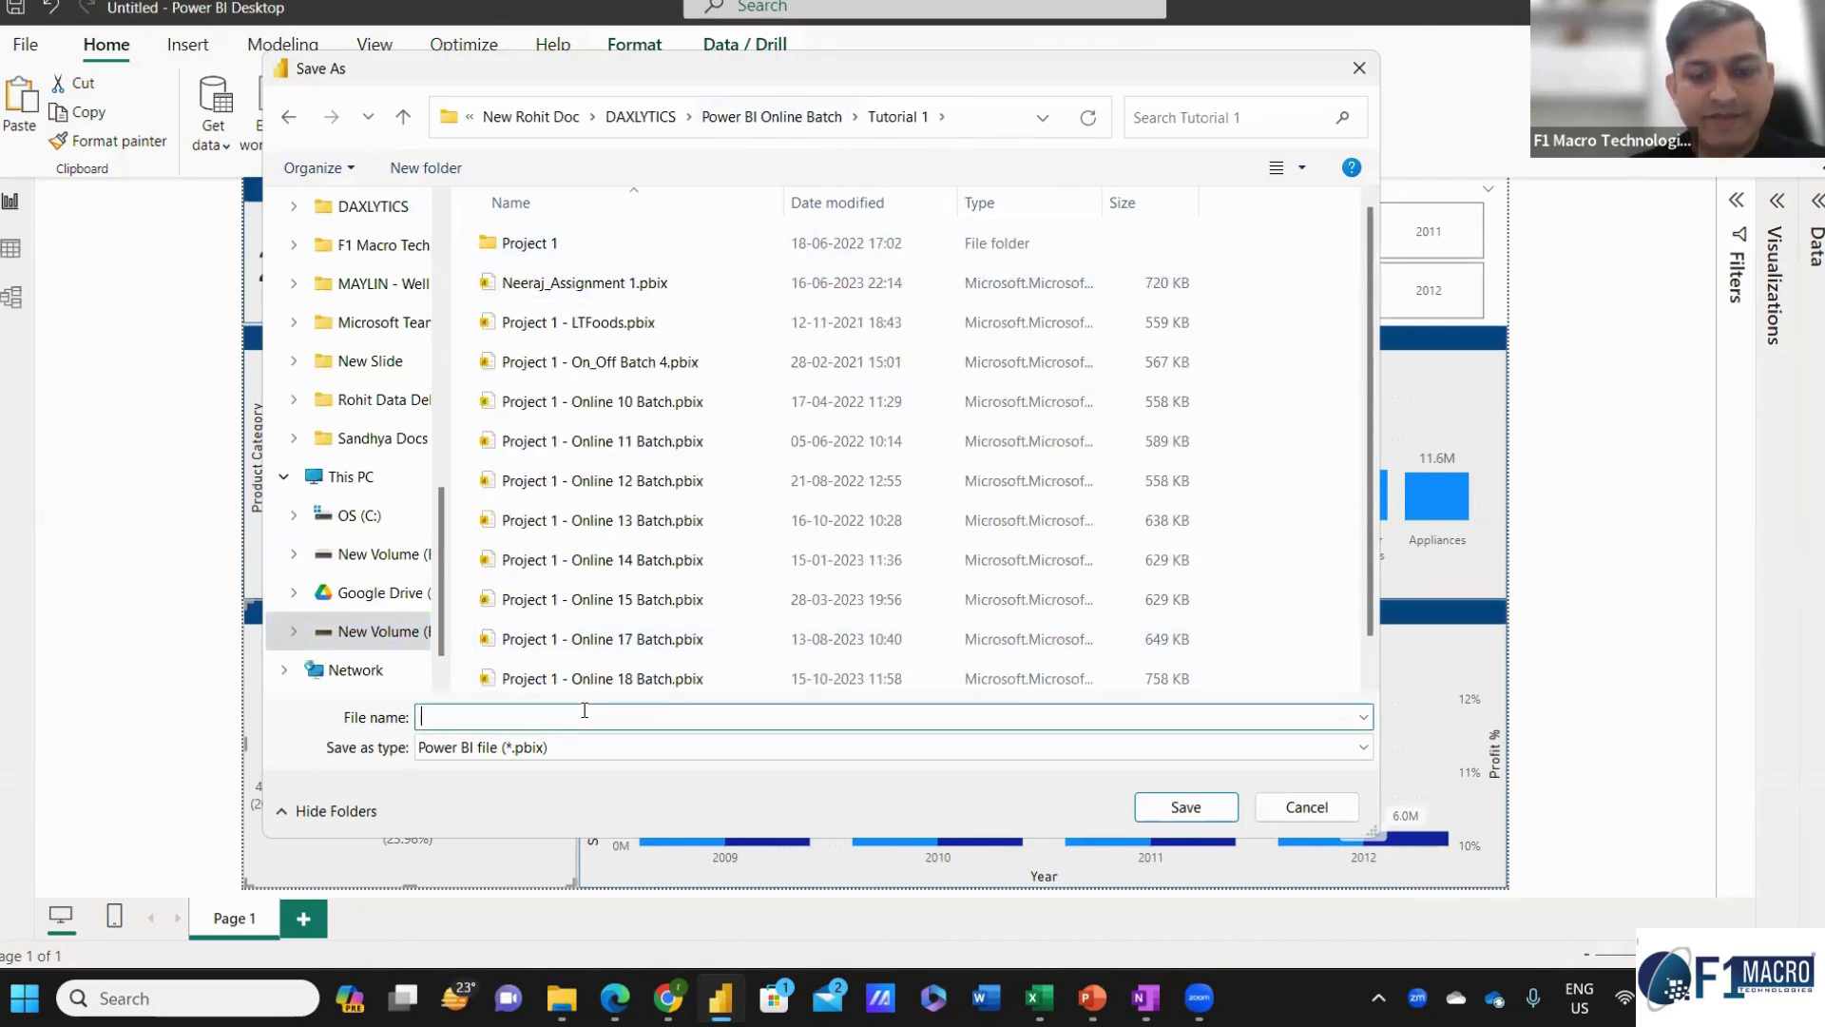
text(Bo)
text(oty)
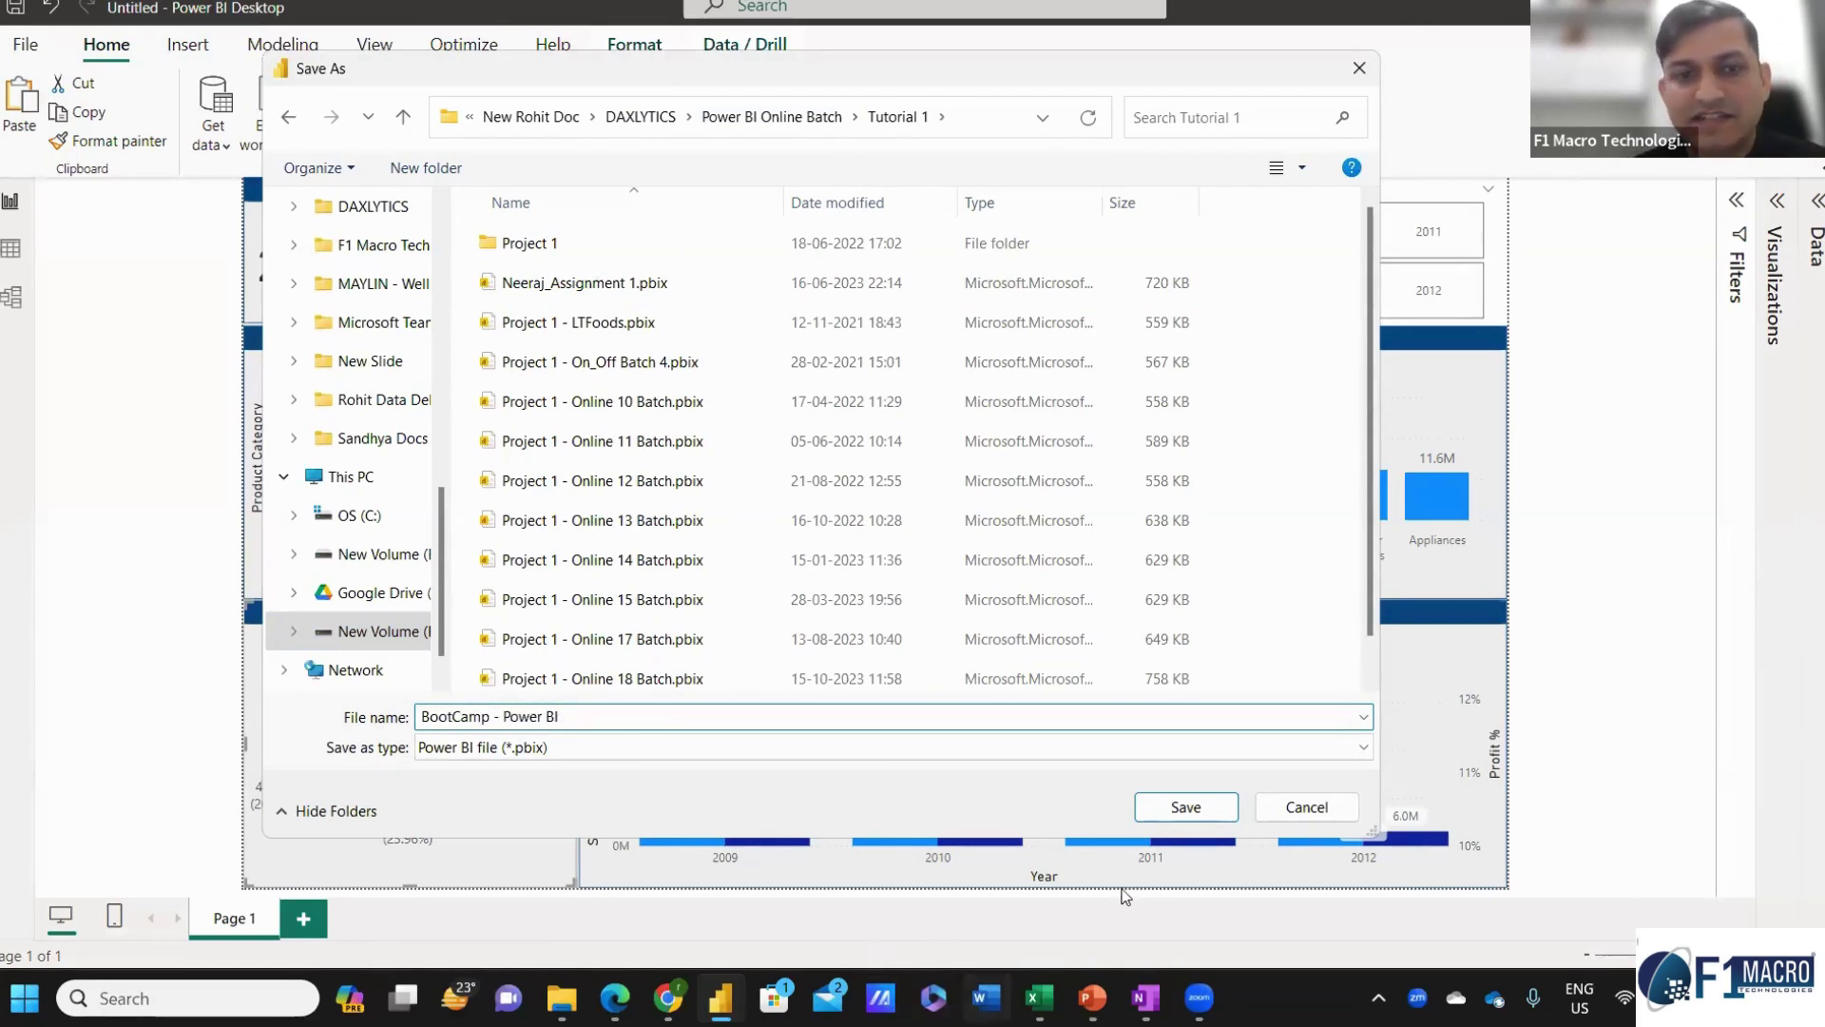
click(1178, 817)
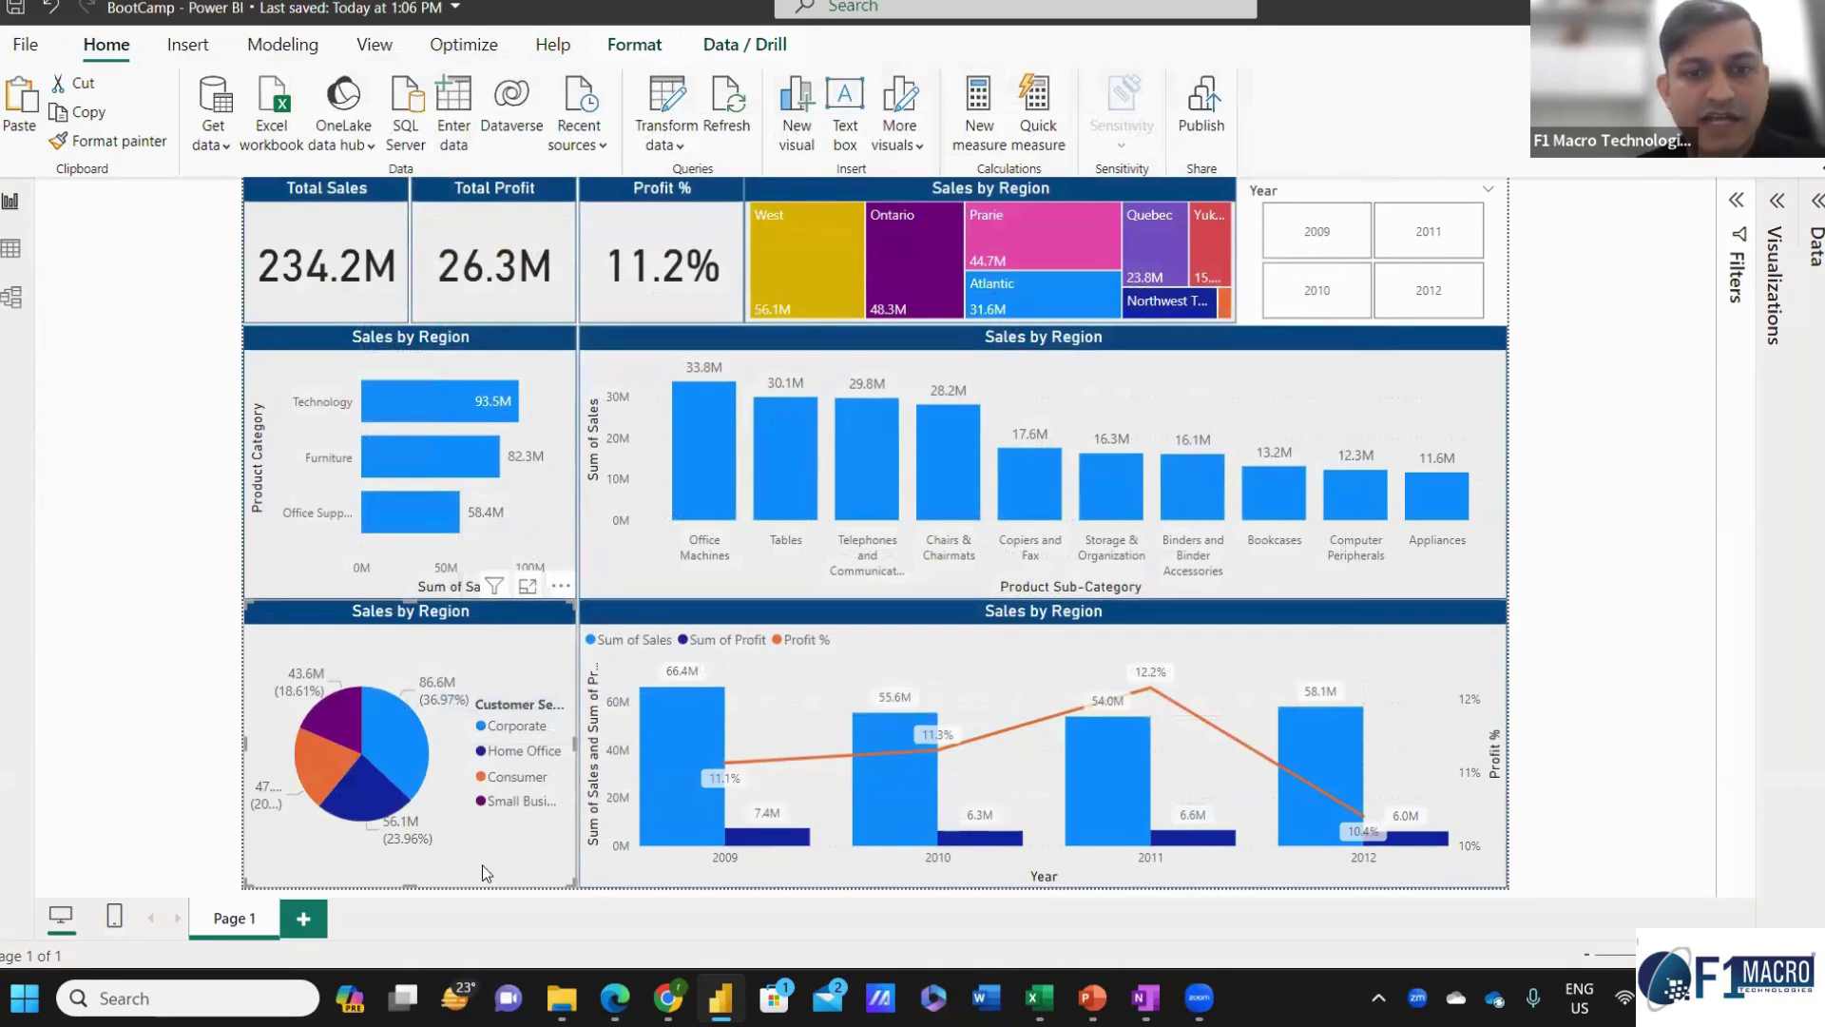
Switch to File Explorer and open the Tutorial 7 folder, glancing back at the Power BI report.
click(562, 997)
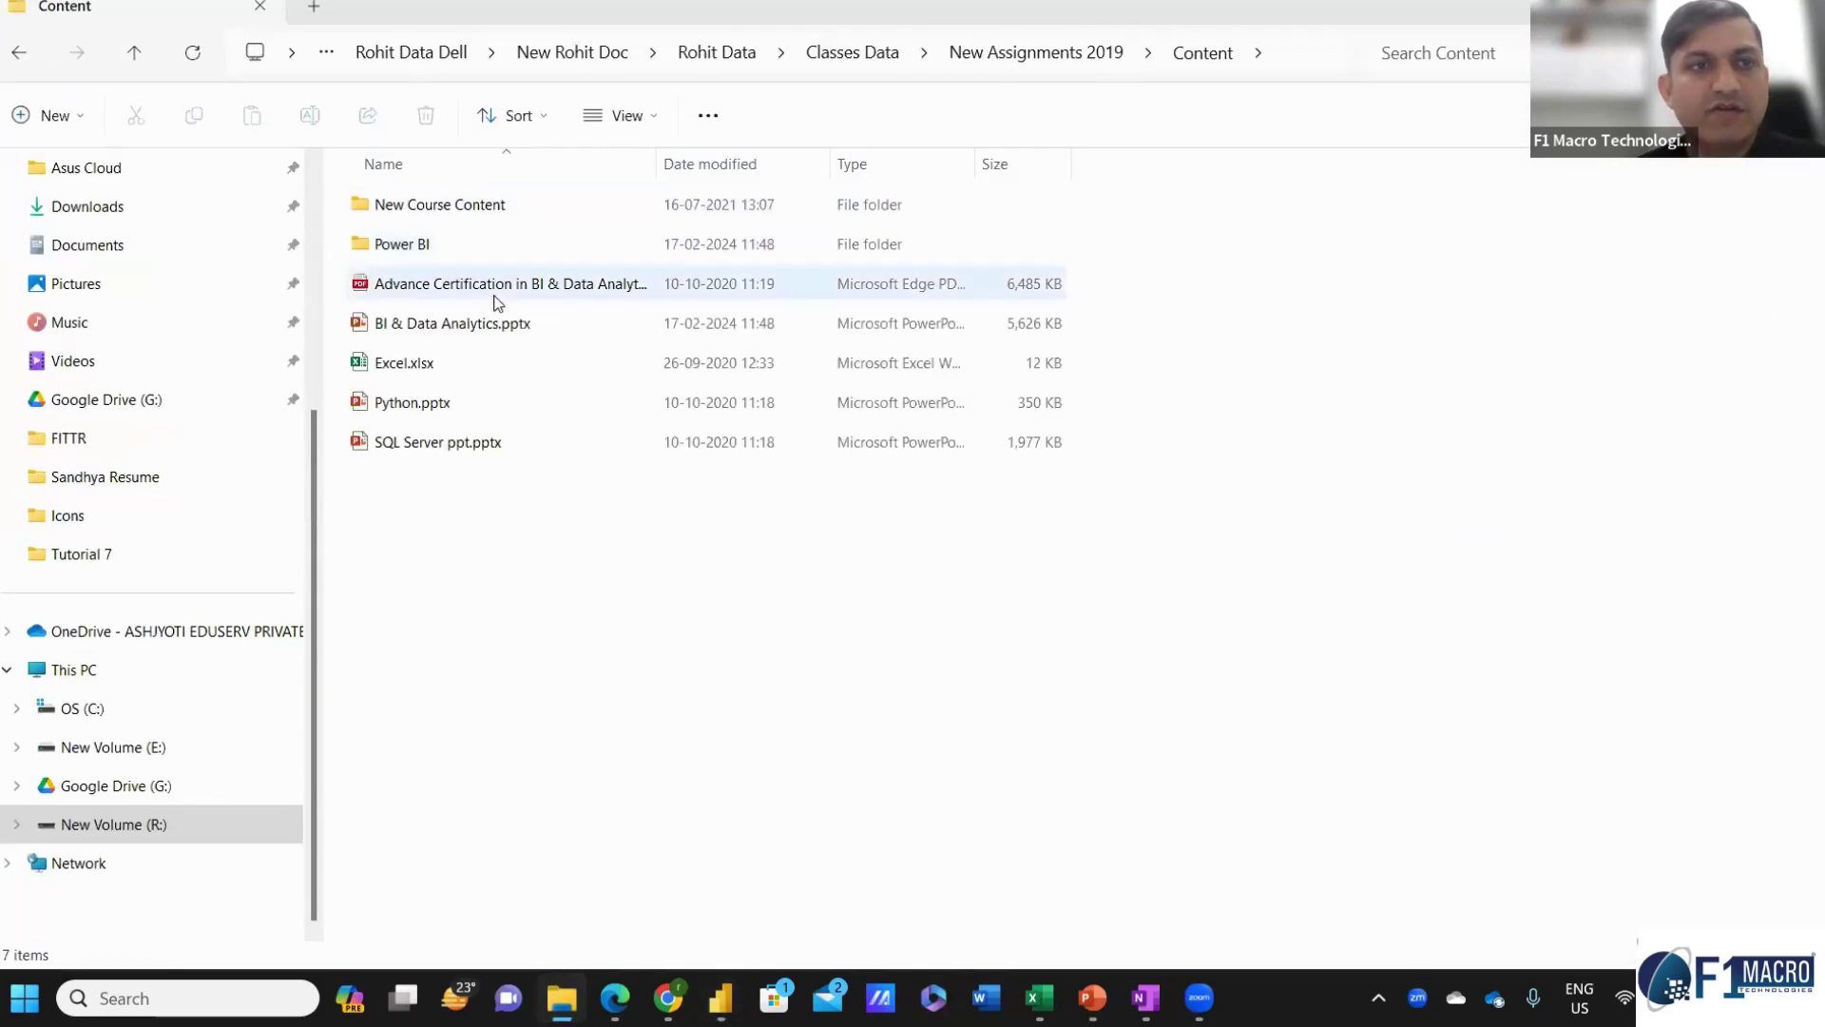
click(124, 551)
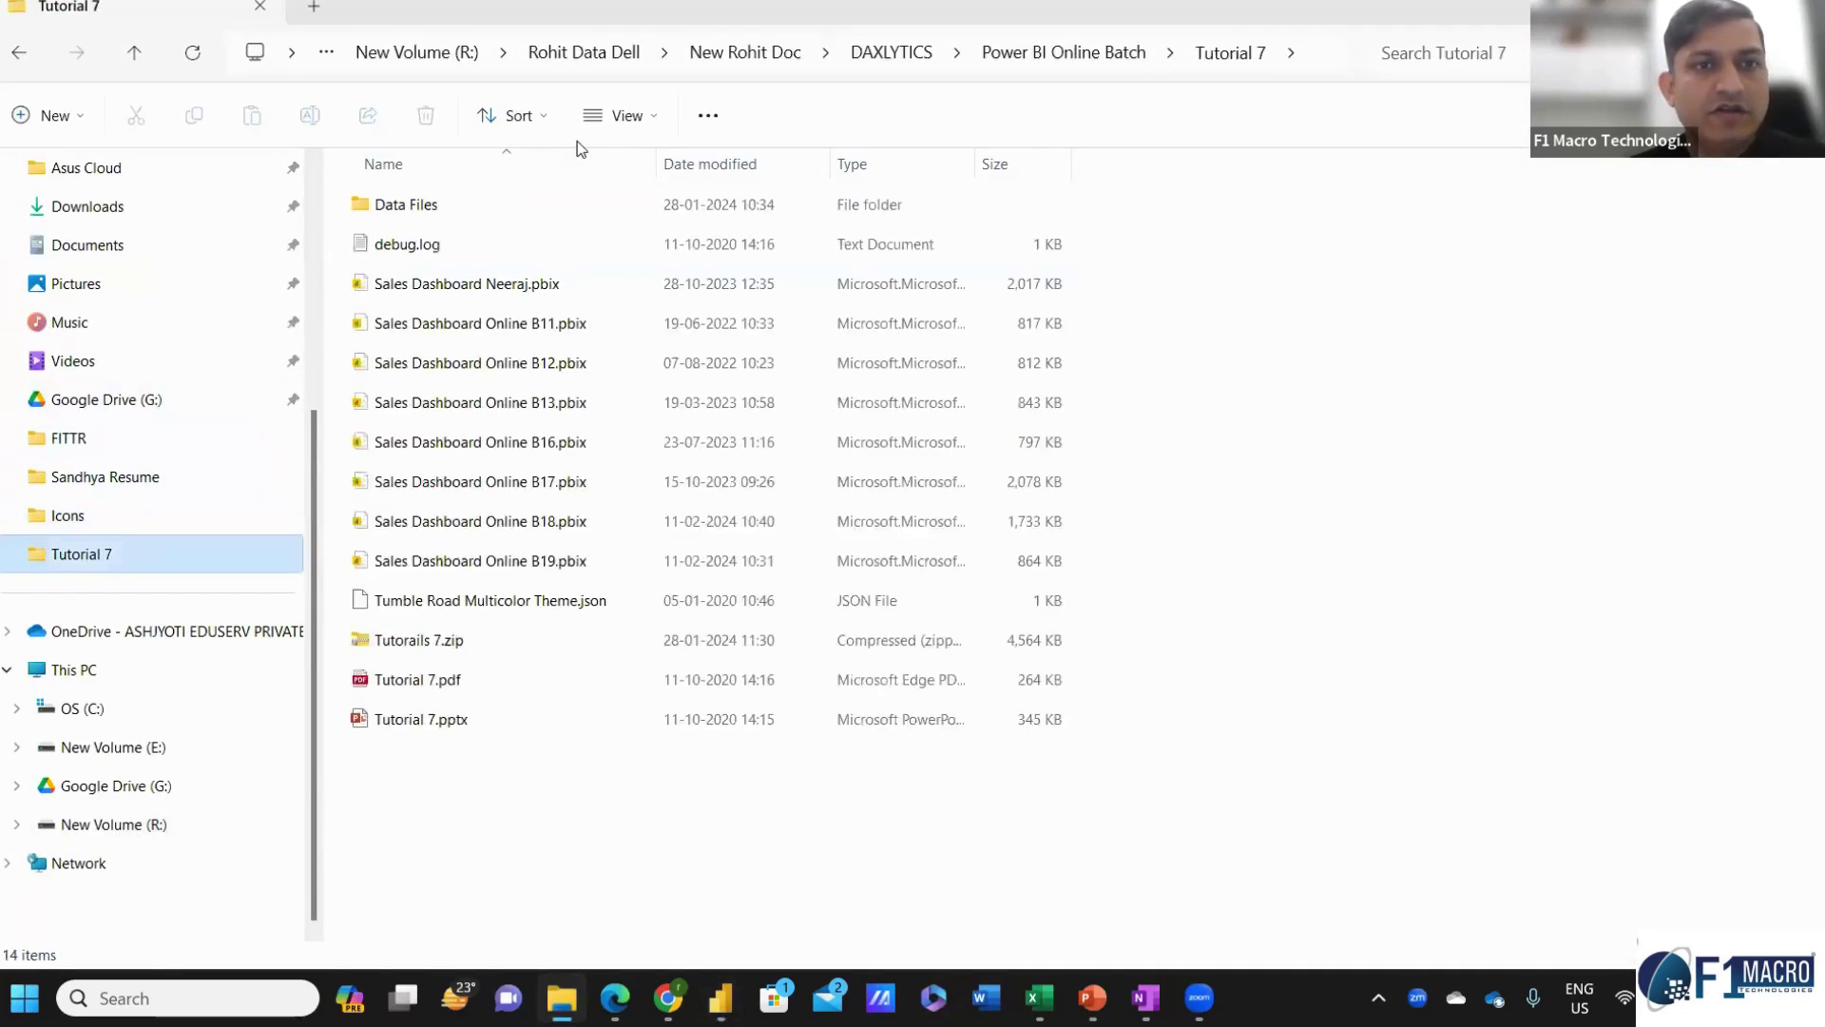
key(alt+Tab)
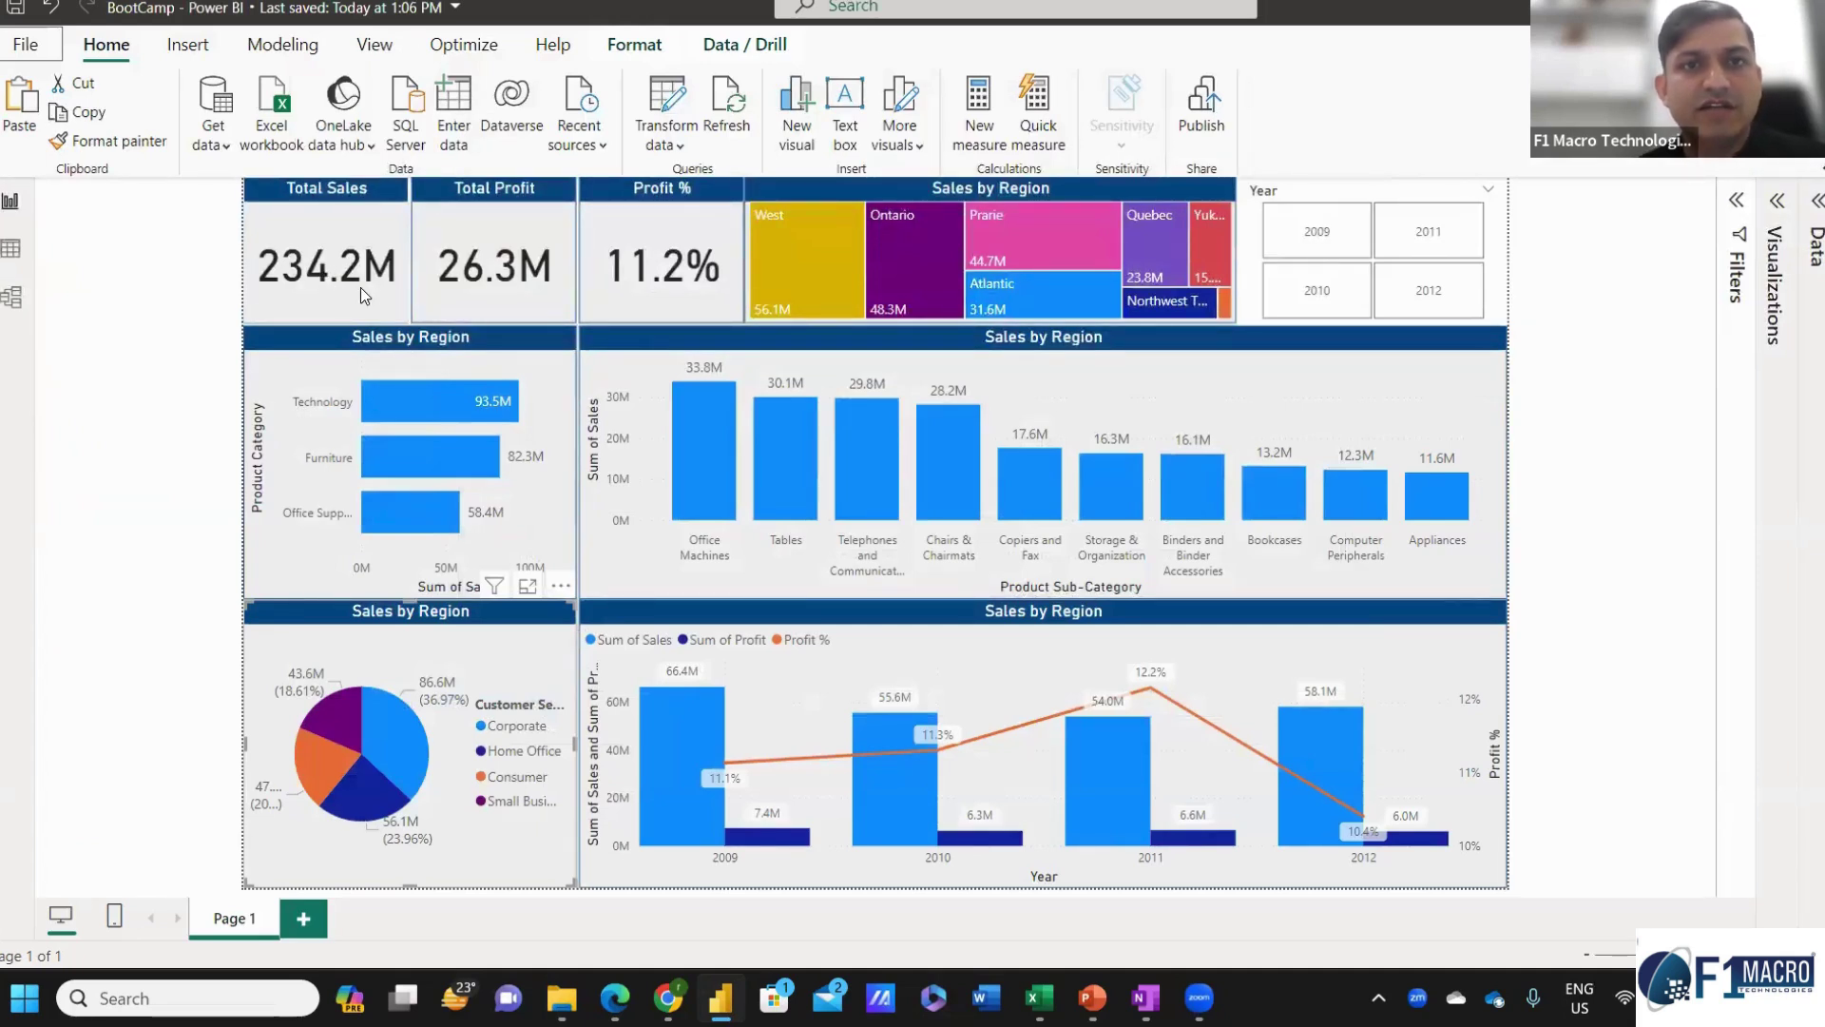
key(alt+Tab)
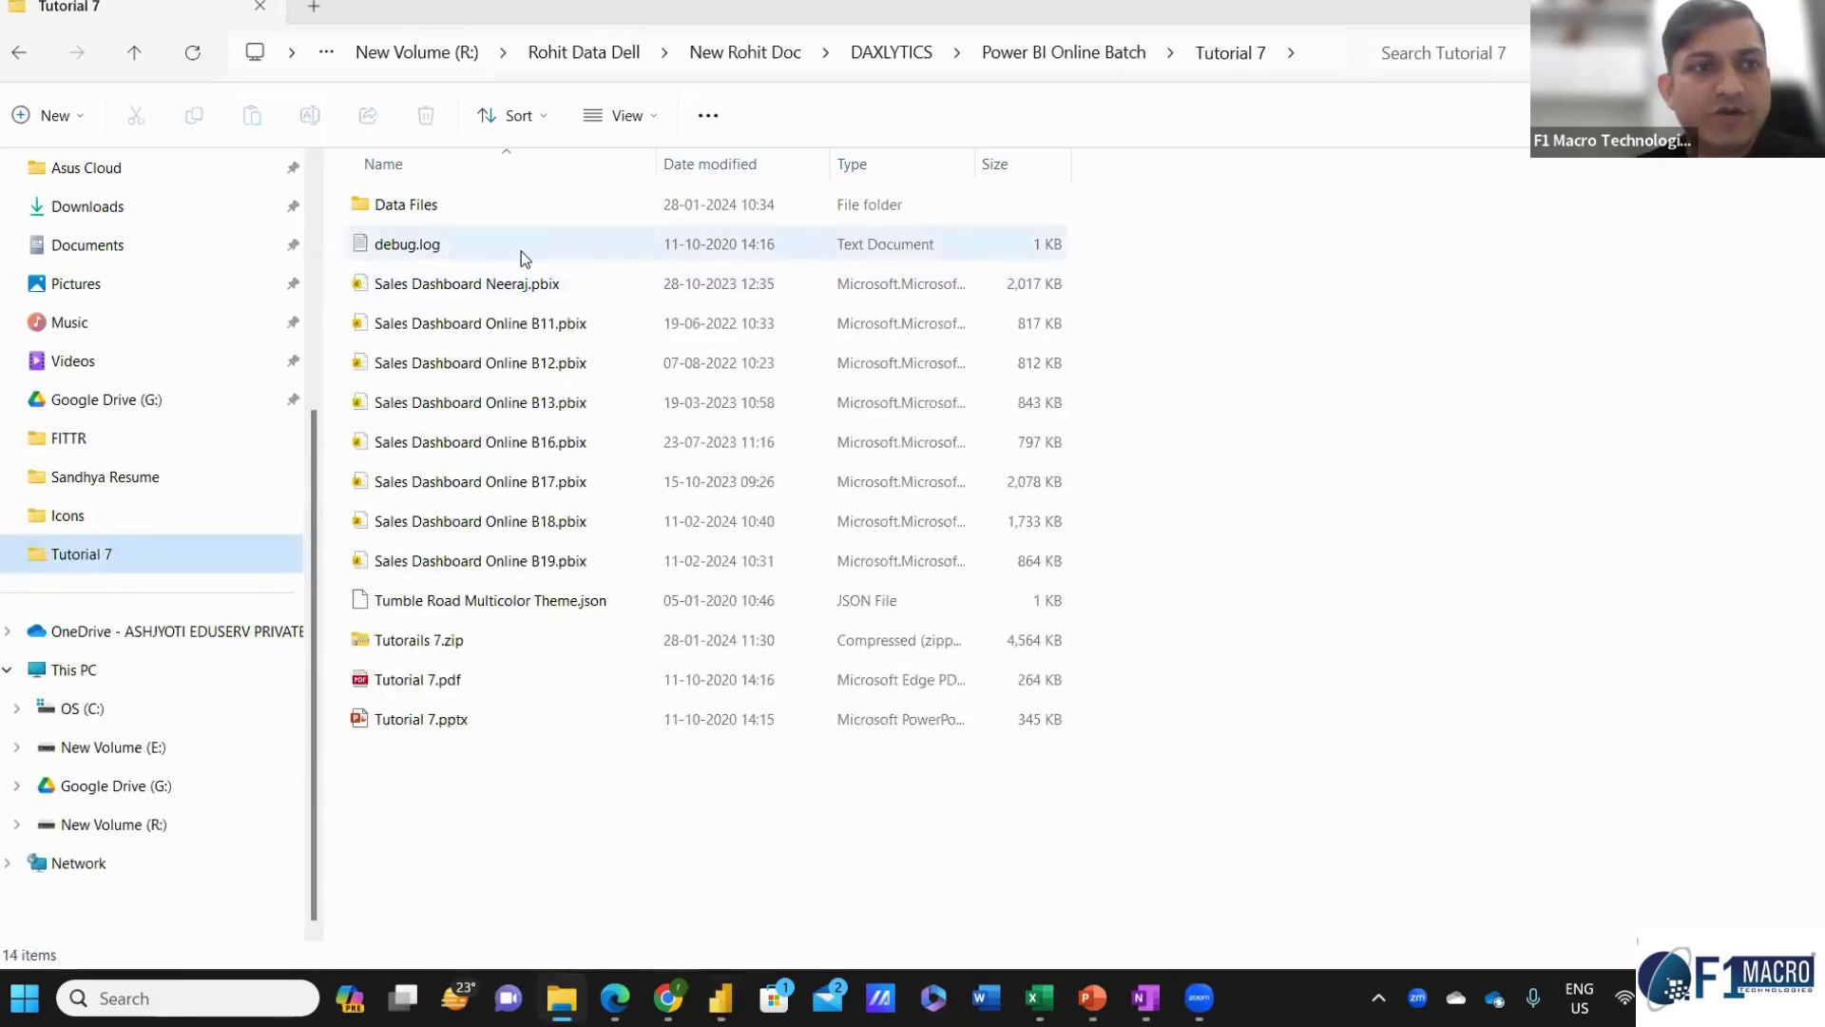
Go from the Tutorial 7 folder to Tutorial 1 inside Power BI Online Batch and open Sales Data.xlsx.
double_click(440, 219)
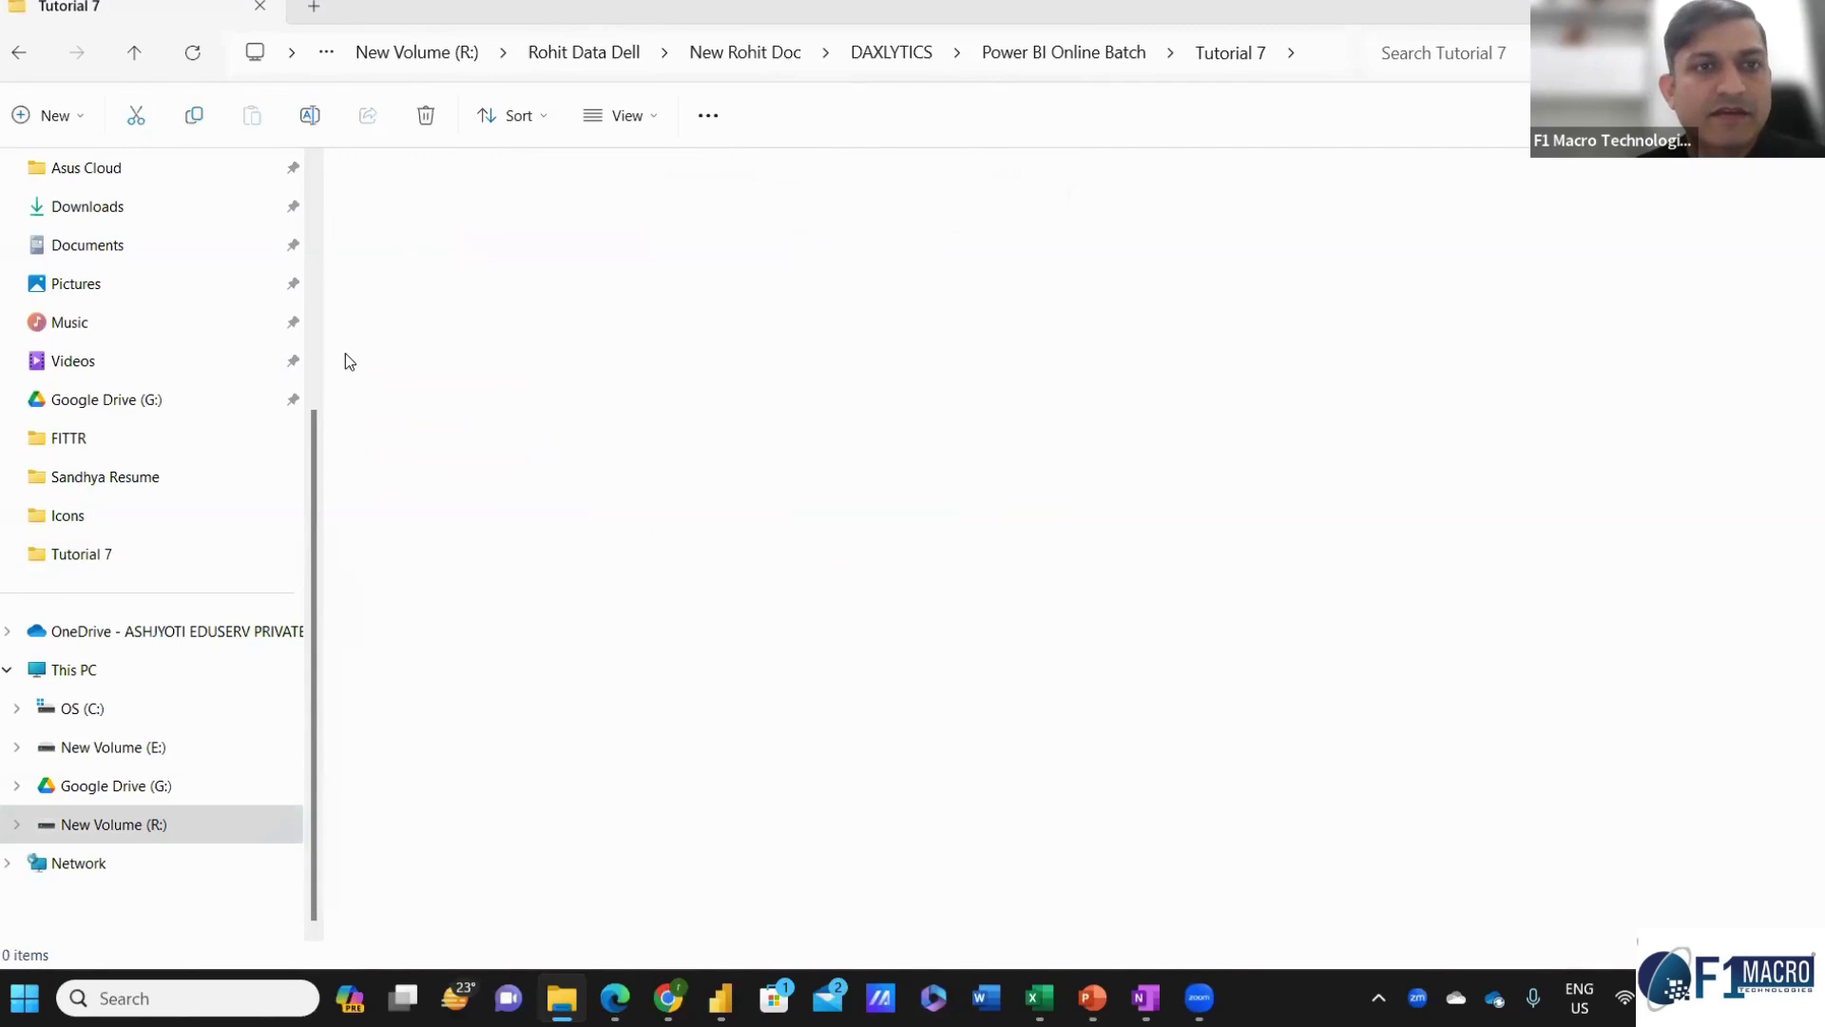
key(alt+Left)
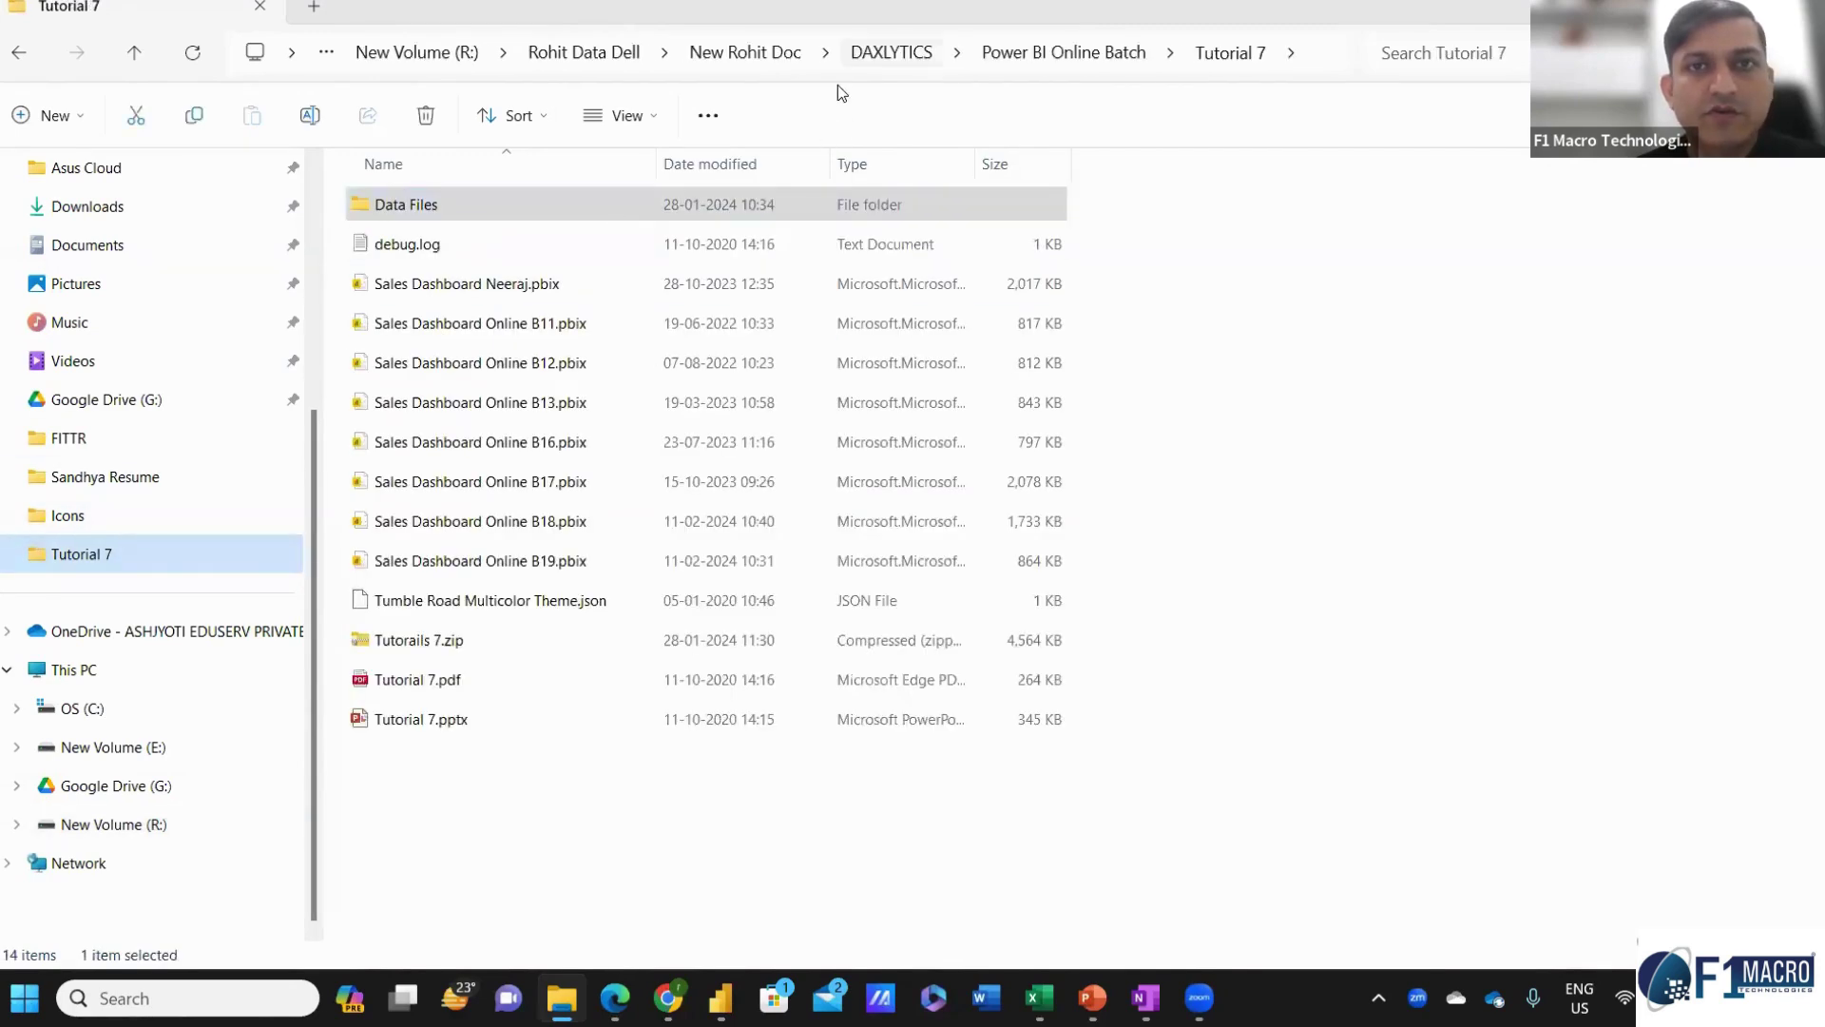
click(836, 83)
double_click(437, 339)
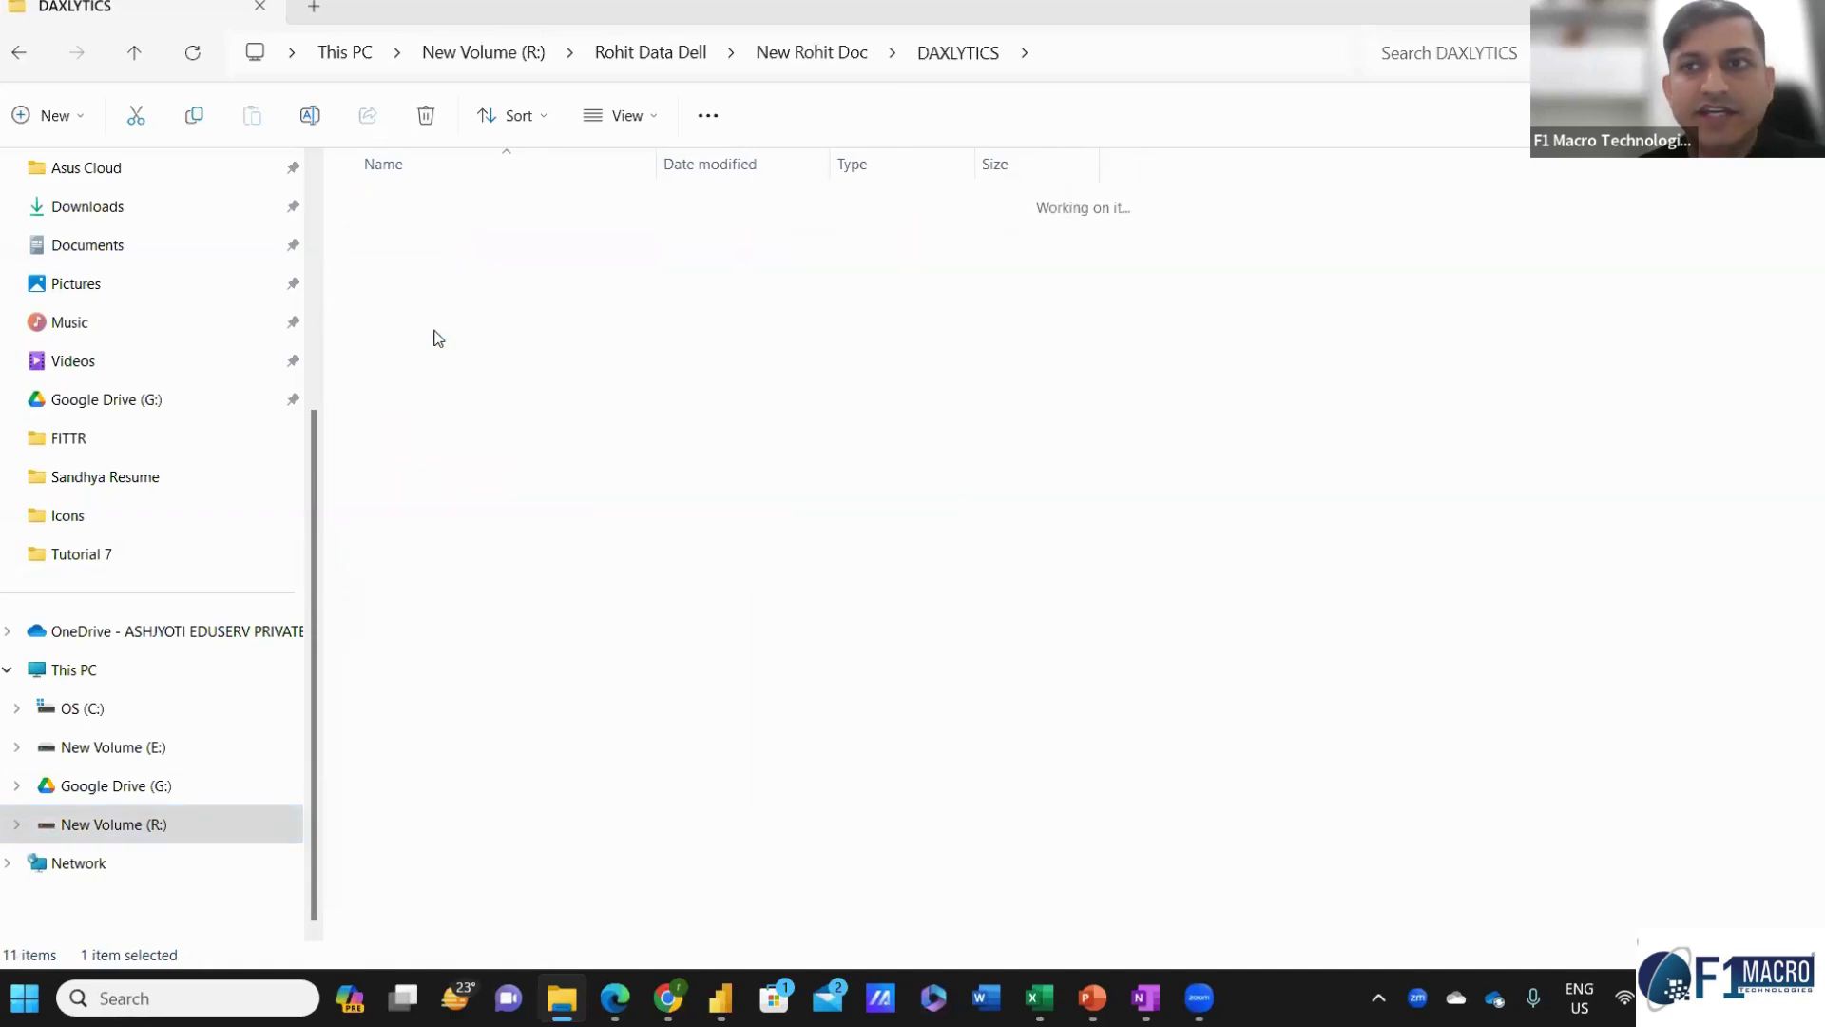
double_click(471, 241)
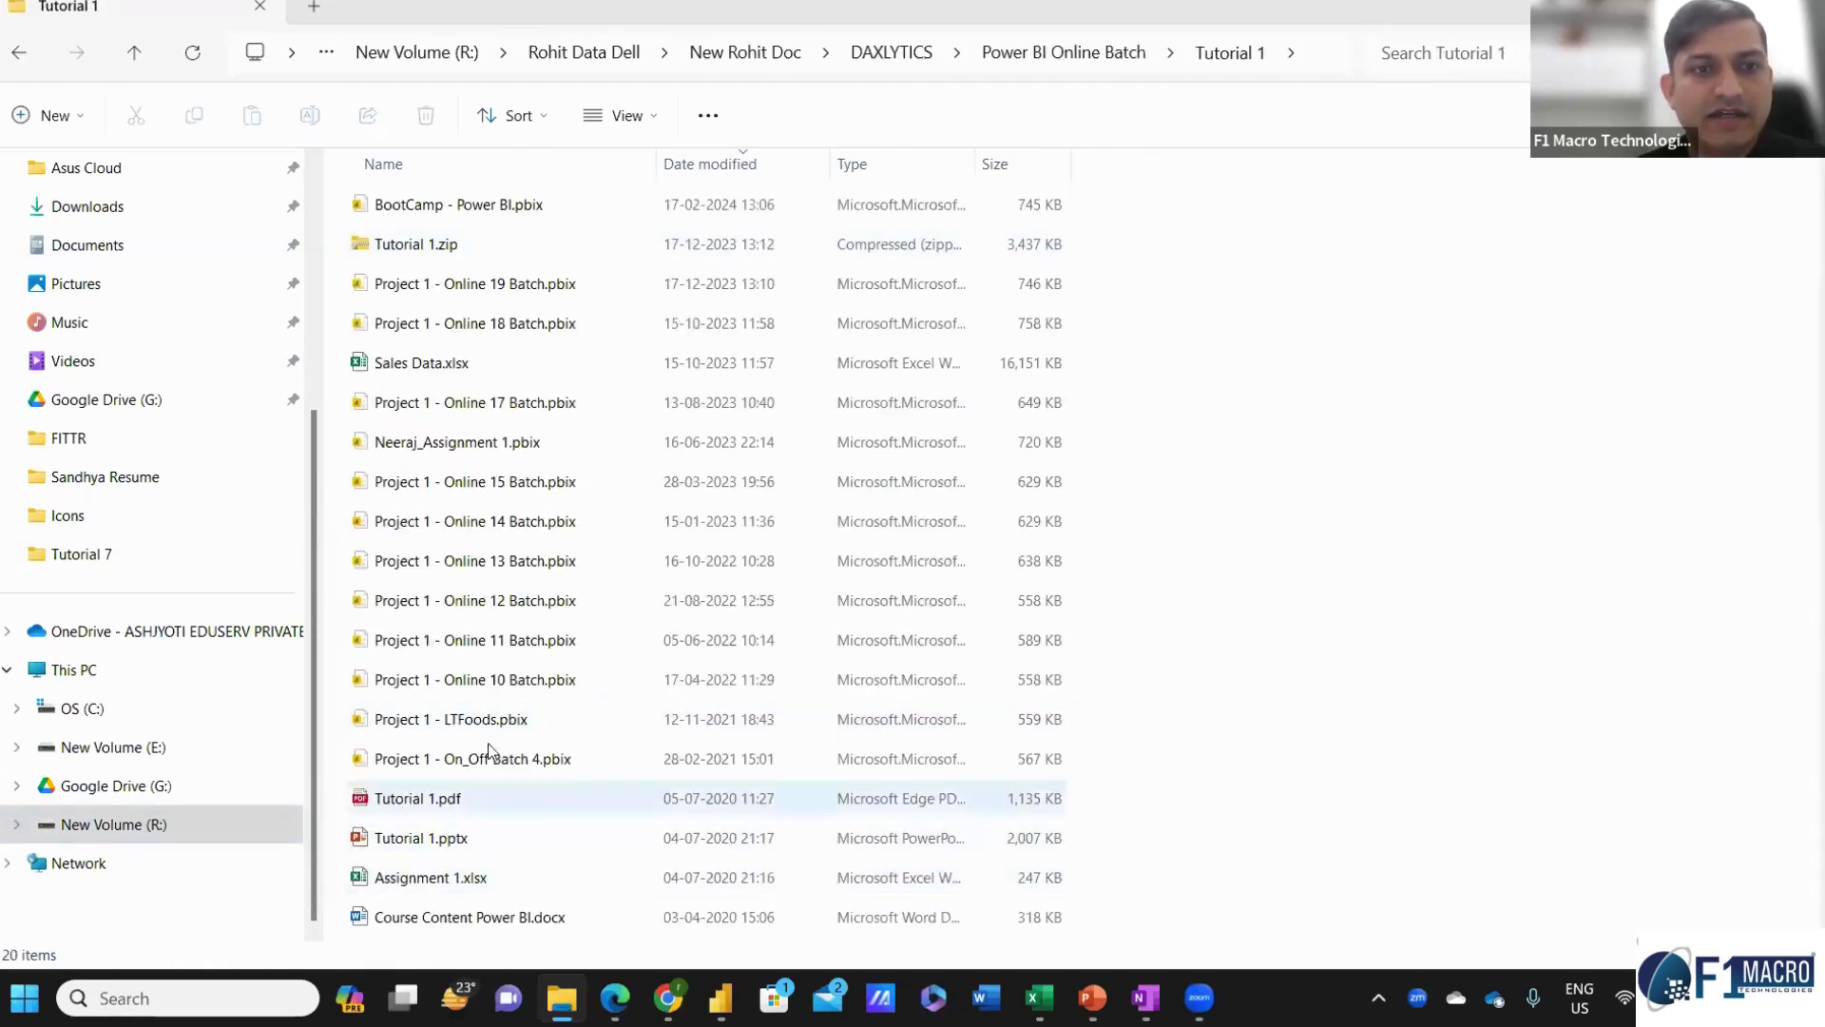
double_click(448, 366)
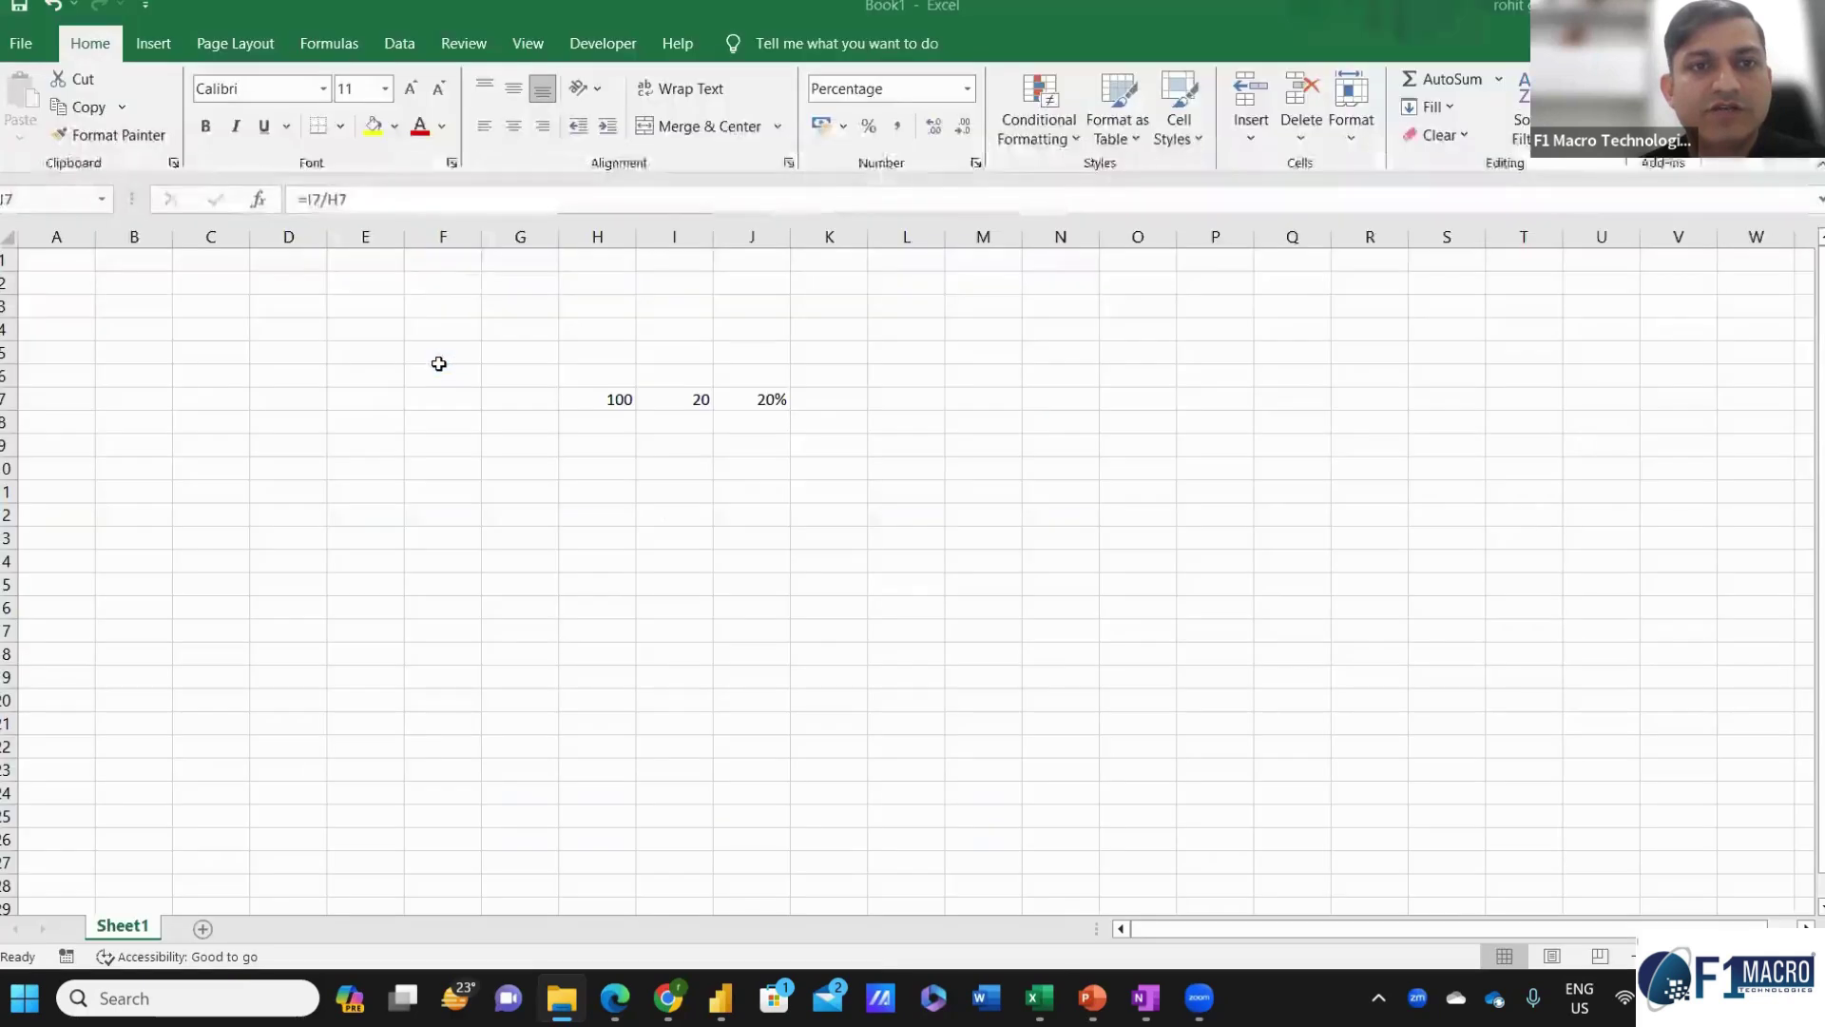
Copy all data rows of Sheet1 from row 2 down, leaving out the header row.
key(Up)
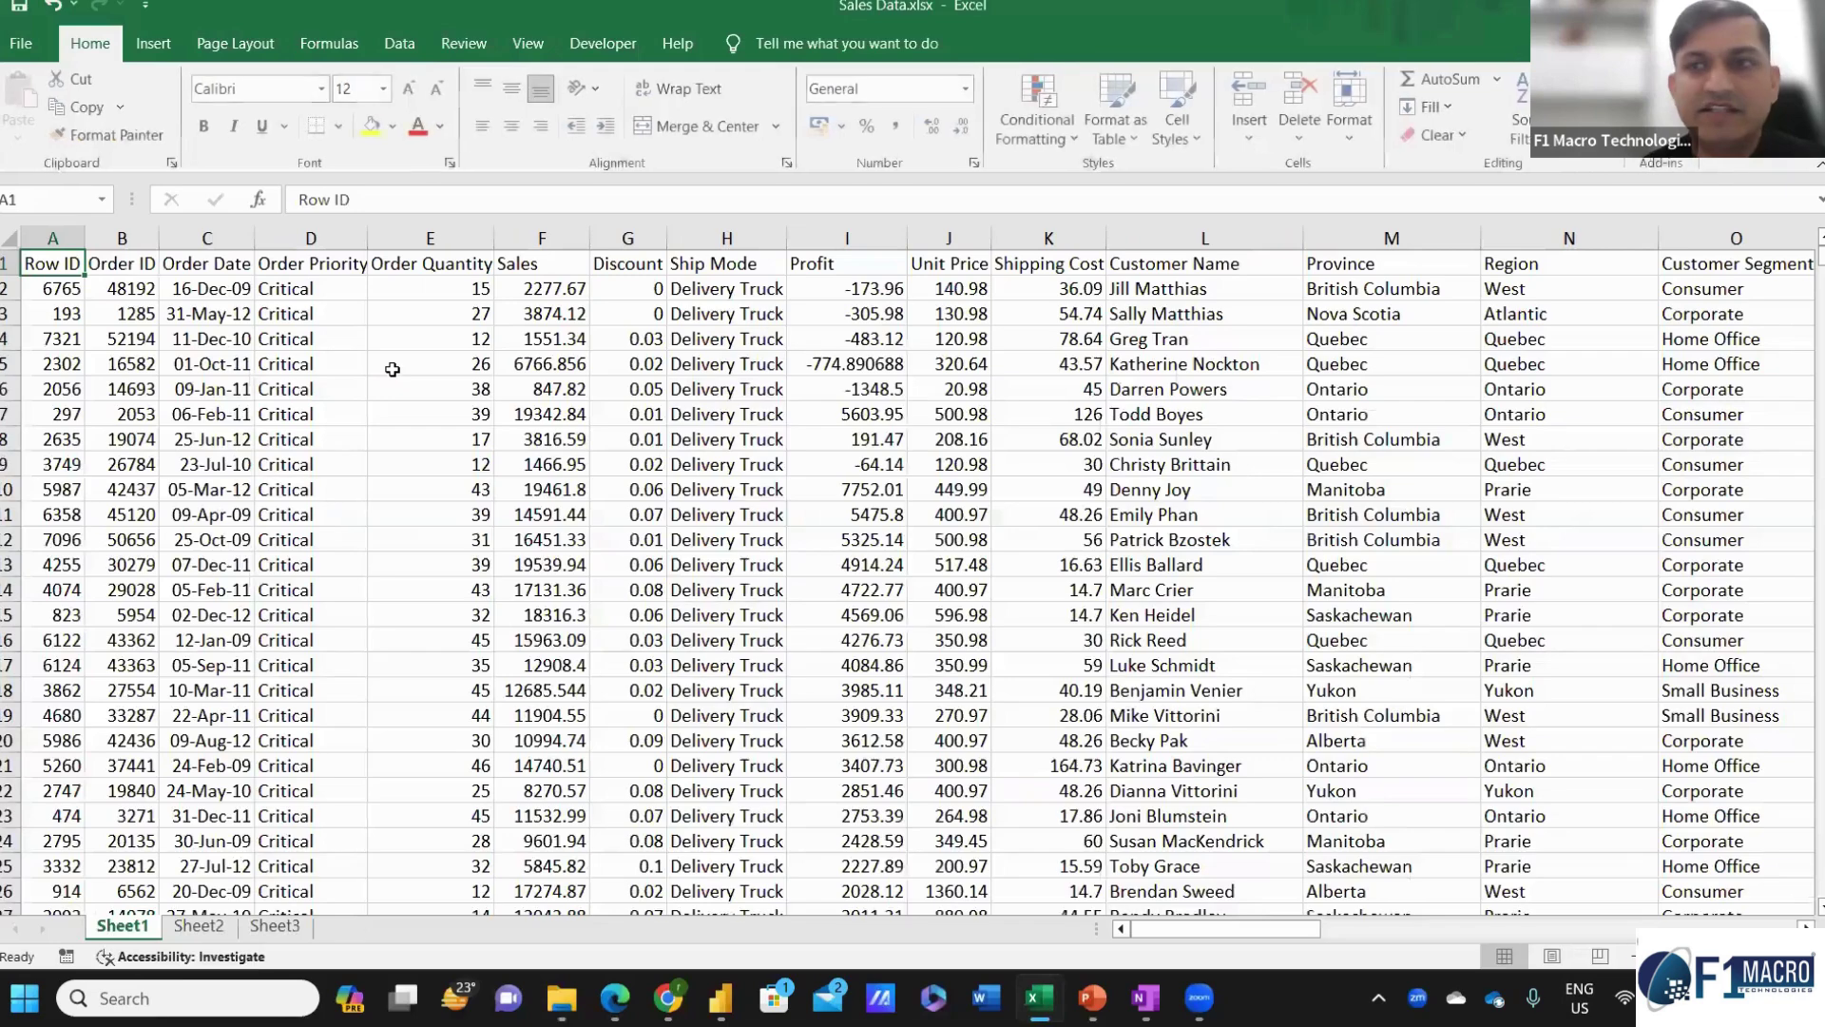
key(Down)
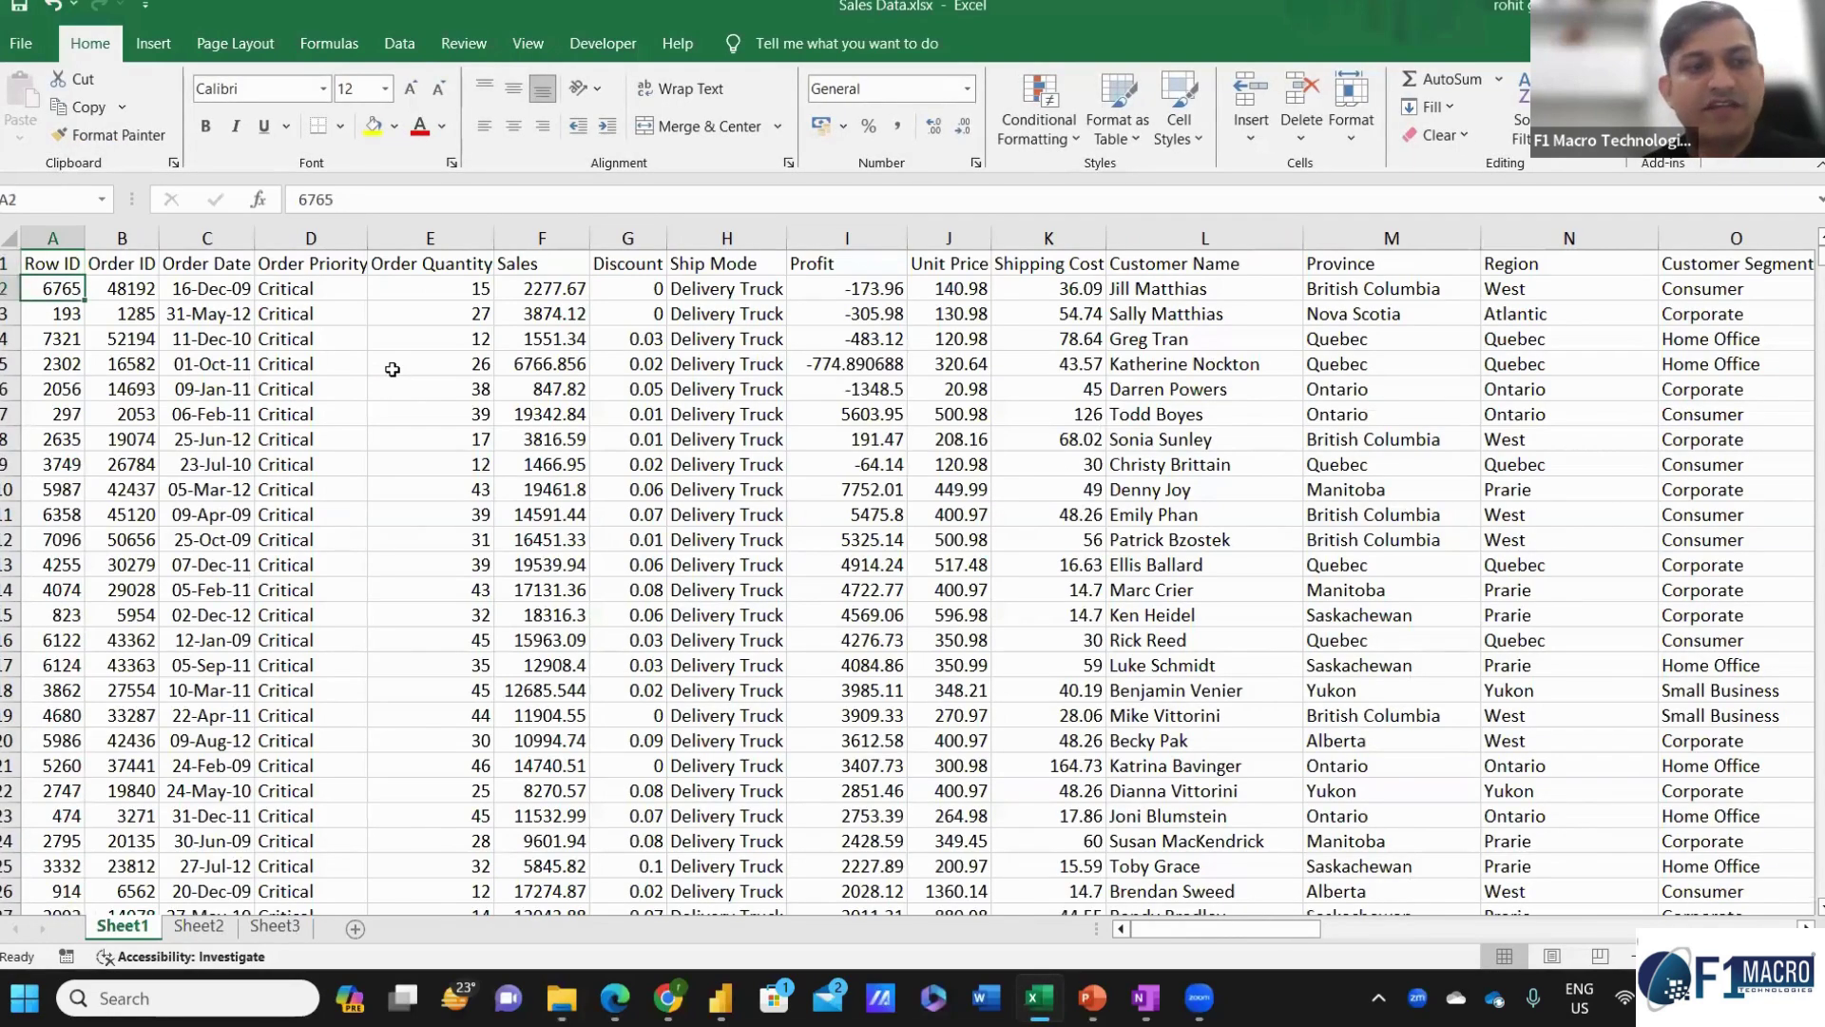
key(ctrl+shift+Right)
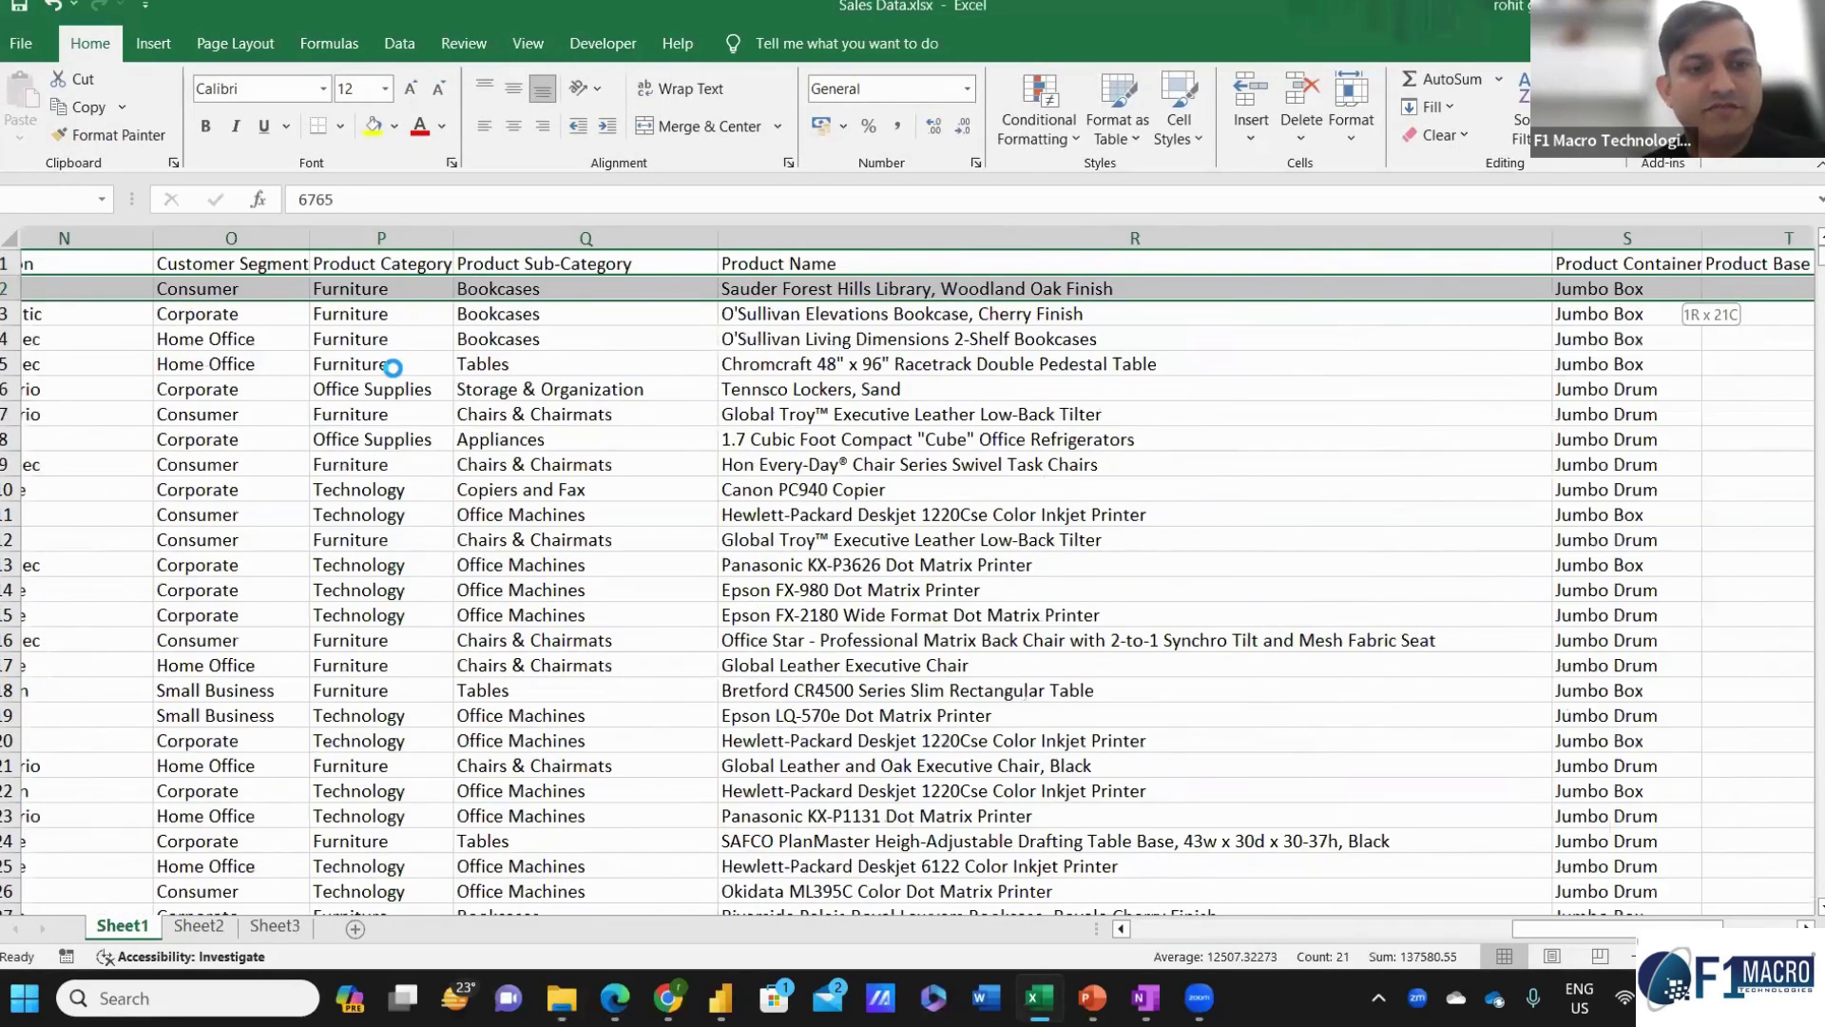
key(ctrl+shift+Down)
key(ctrl+c)
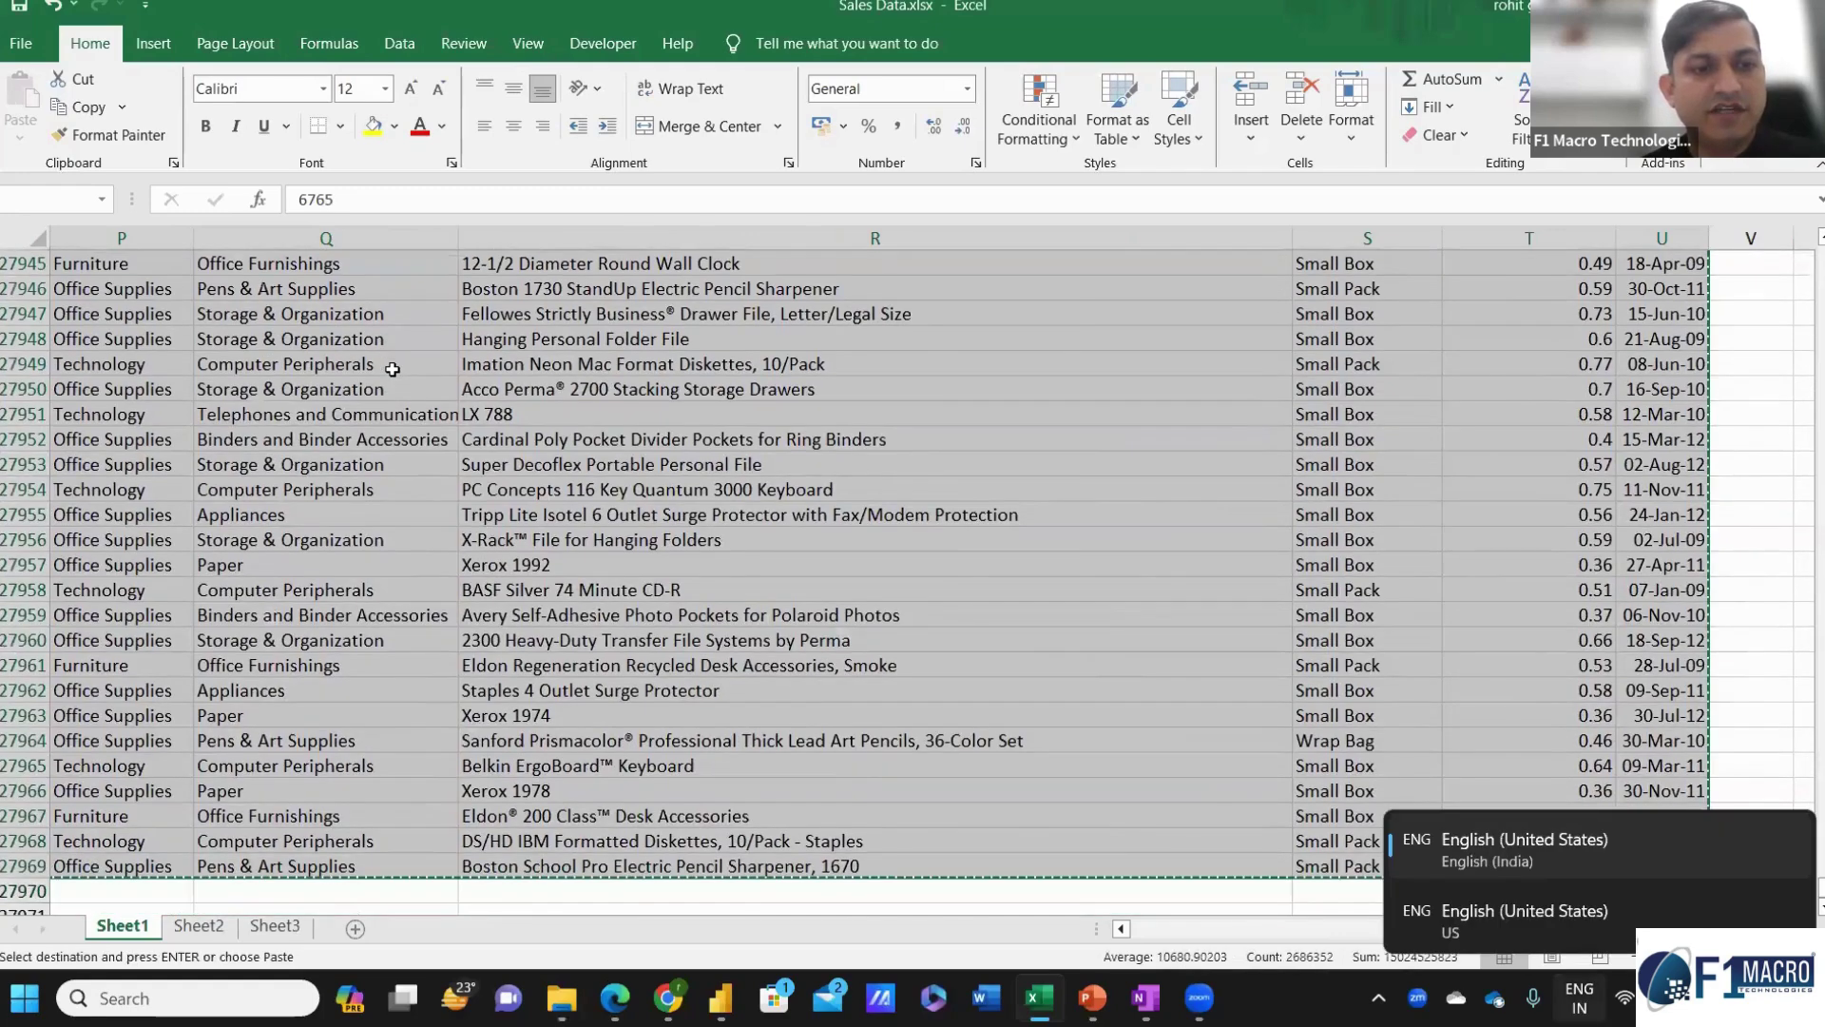
Paste the copied rows directly below the last record of Sheet1 and save the workbook.
key(Down)
key(ctrl+Down)
key(Down)
key(Return)
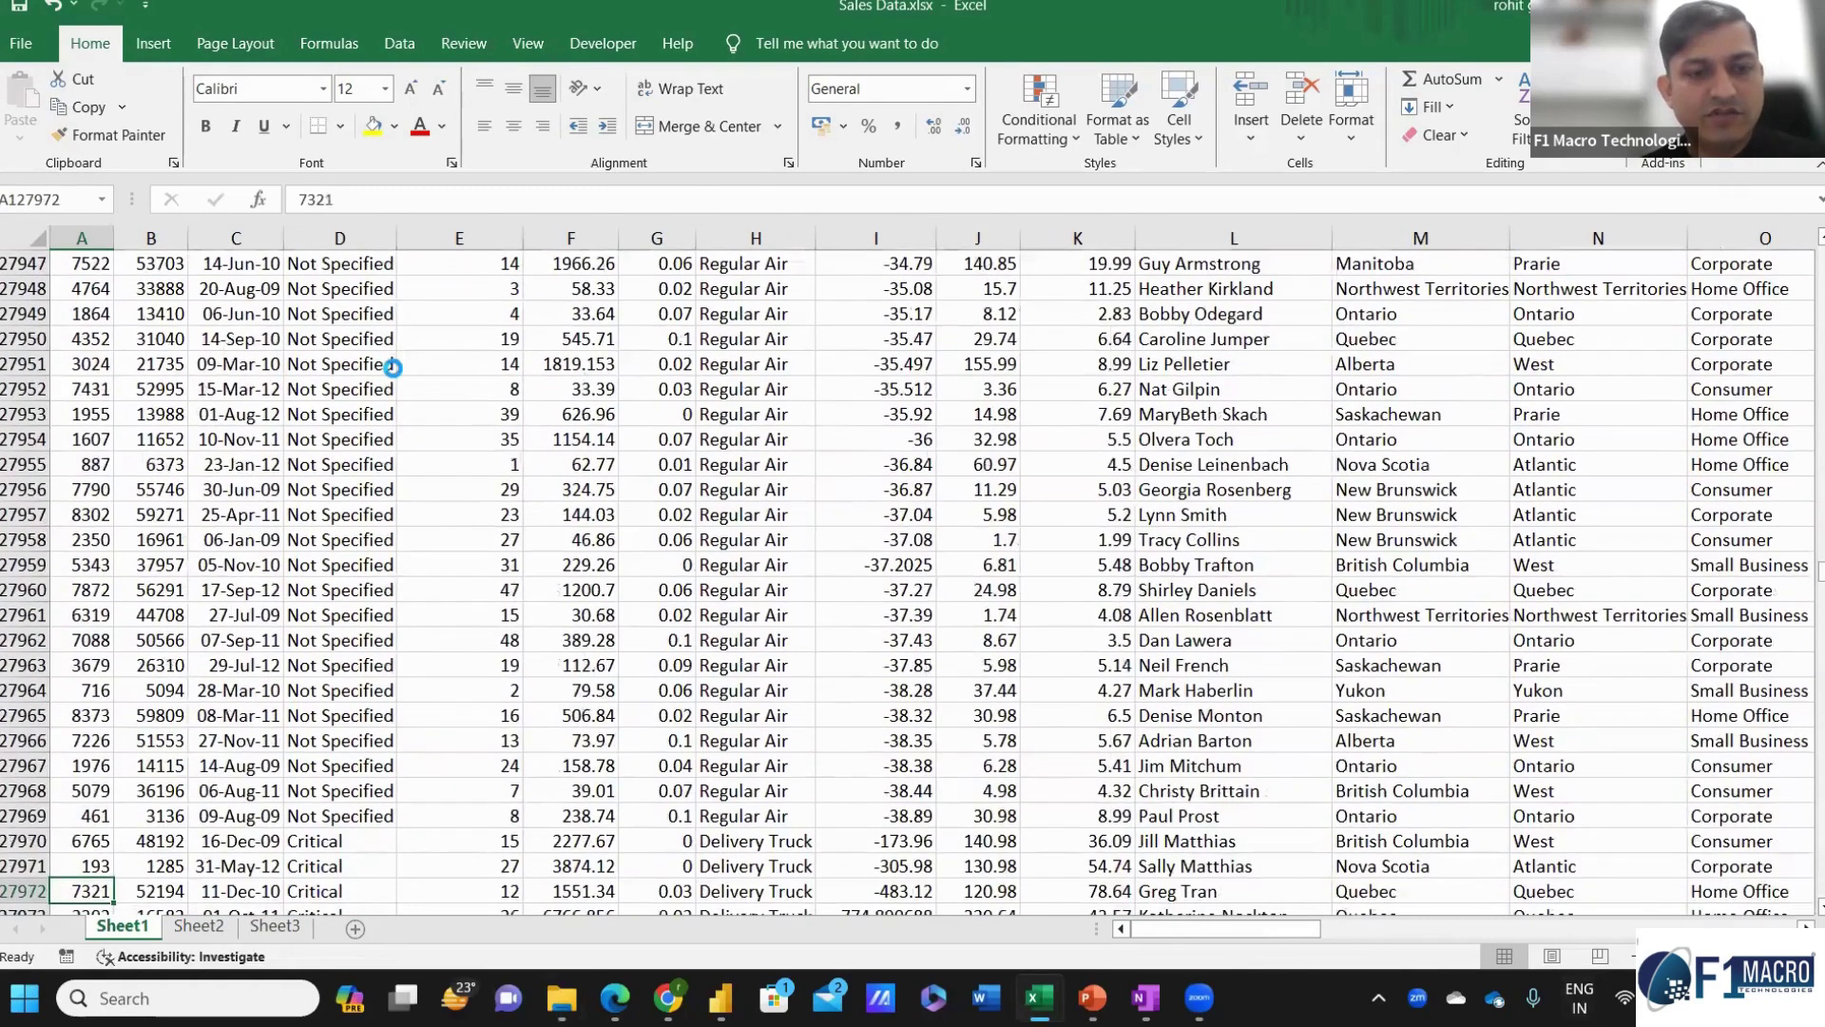
key(ctrl+Down)
key(Up)
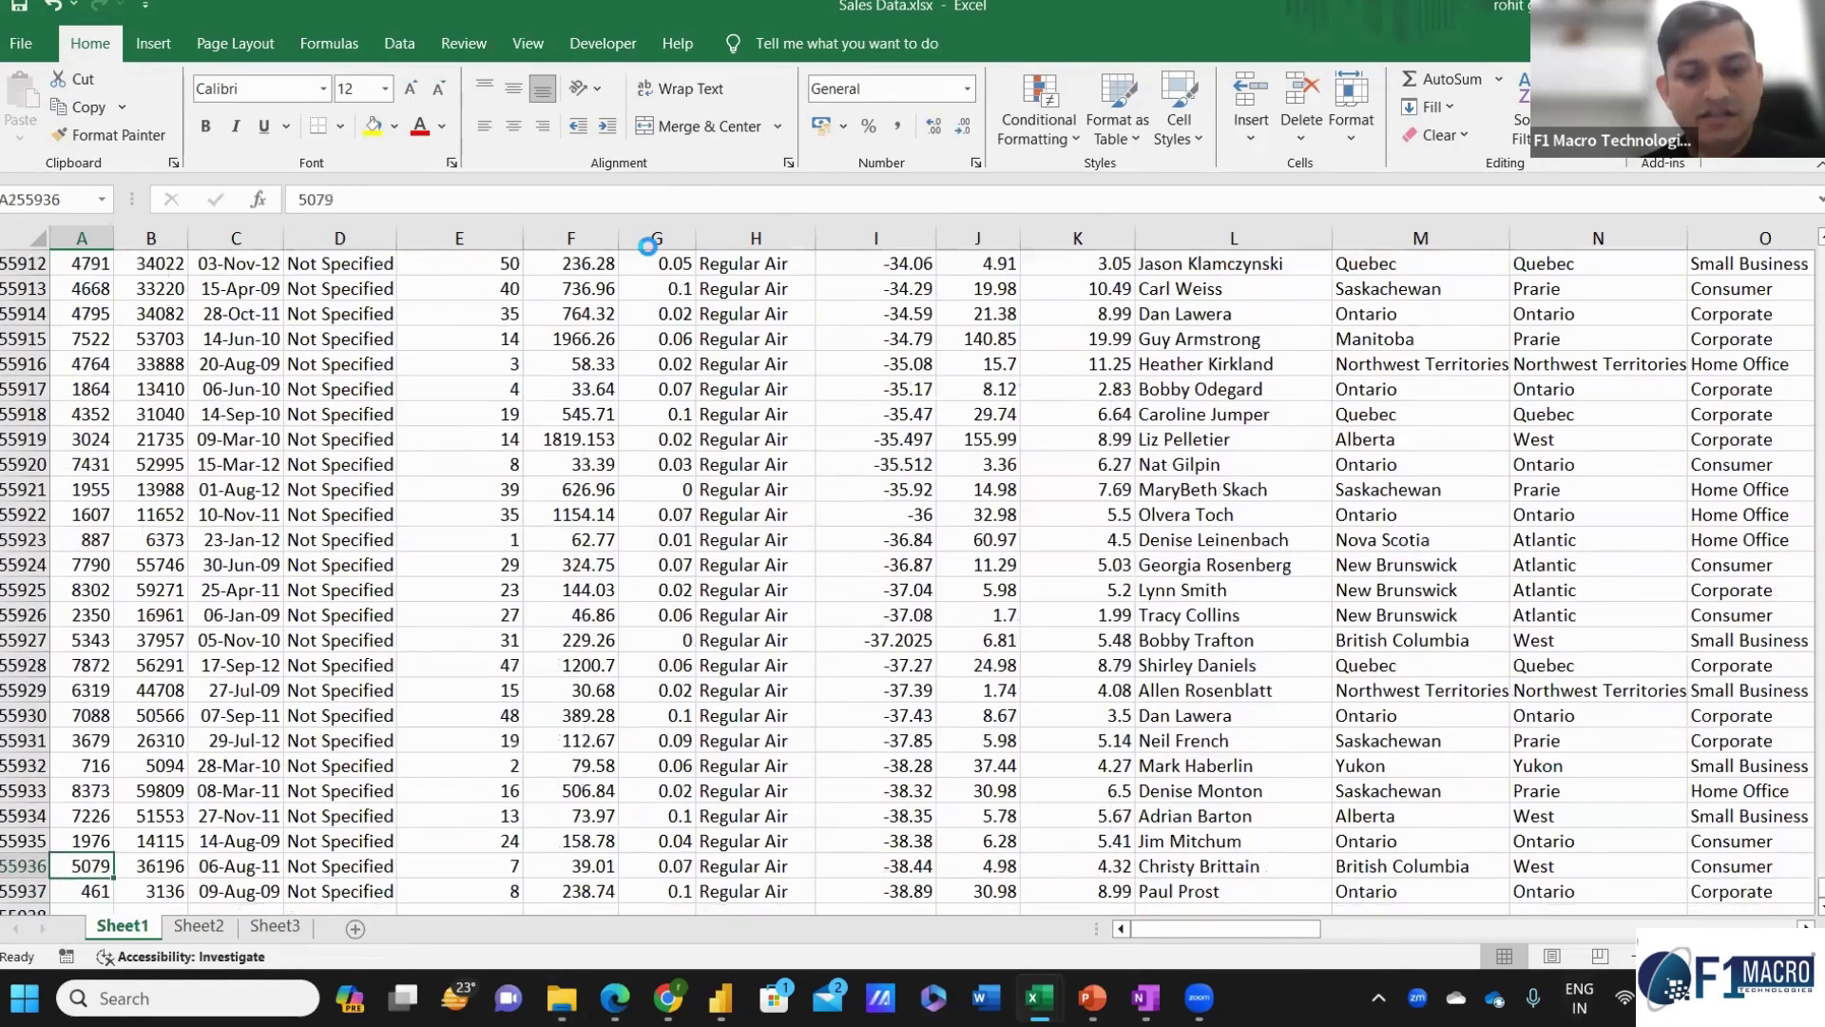
key(ctrl+s)
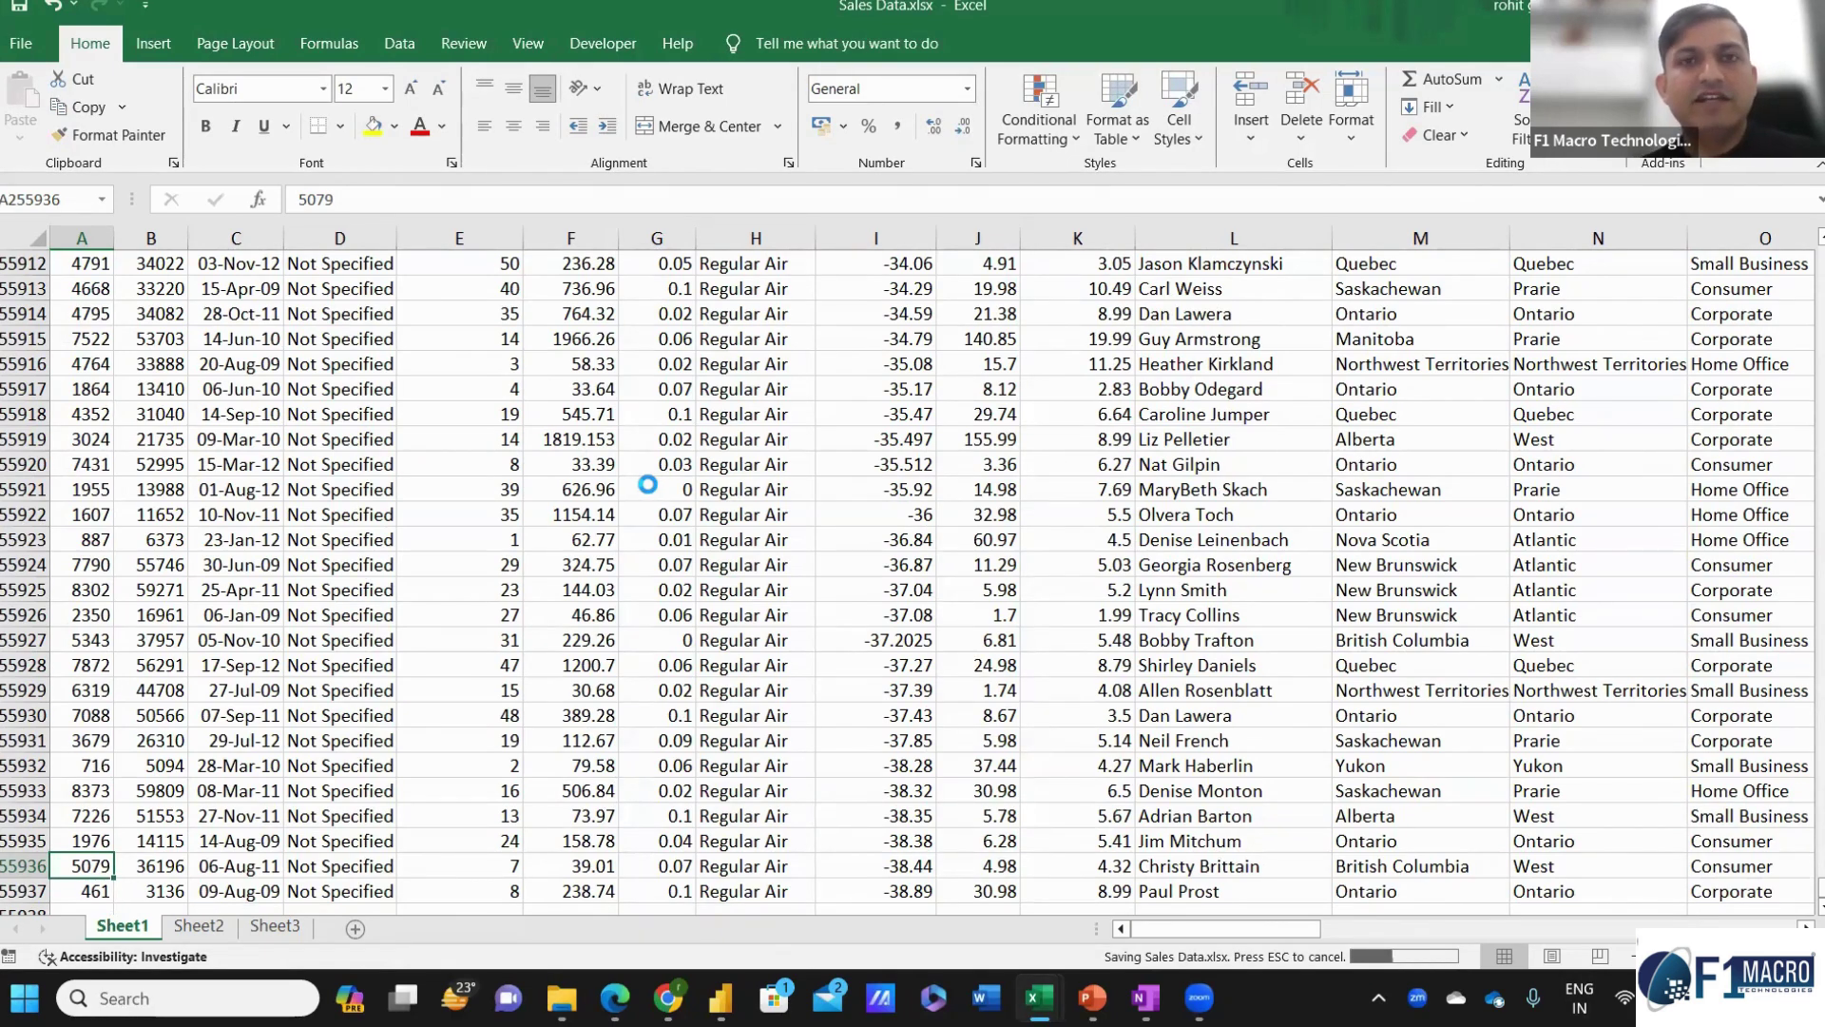
Switch to the BootCamp - Power BI report in Power BI Desktop, refresh its data and save it.
key(alt+Tab)
key(alt+Tab)
key(alt+Tab)
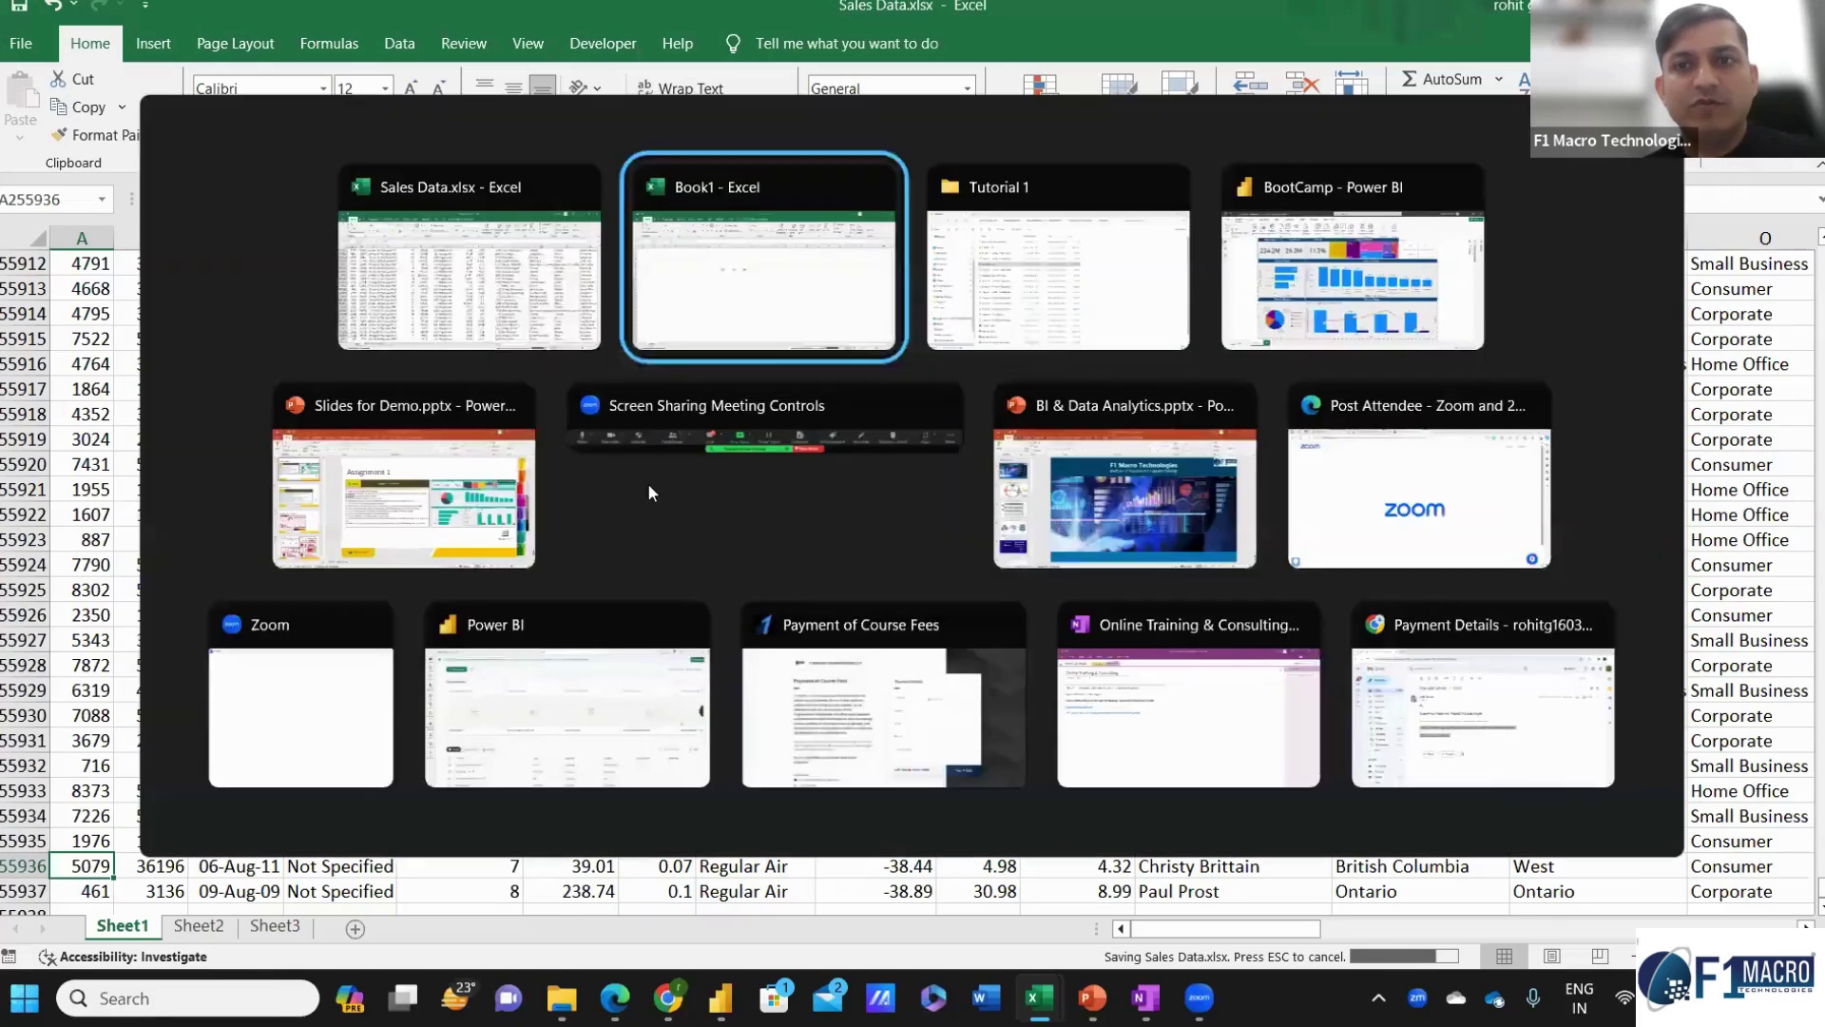
key(alt+Tab)
key(alt+Tab)
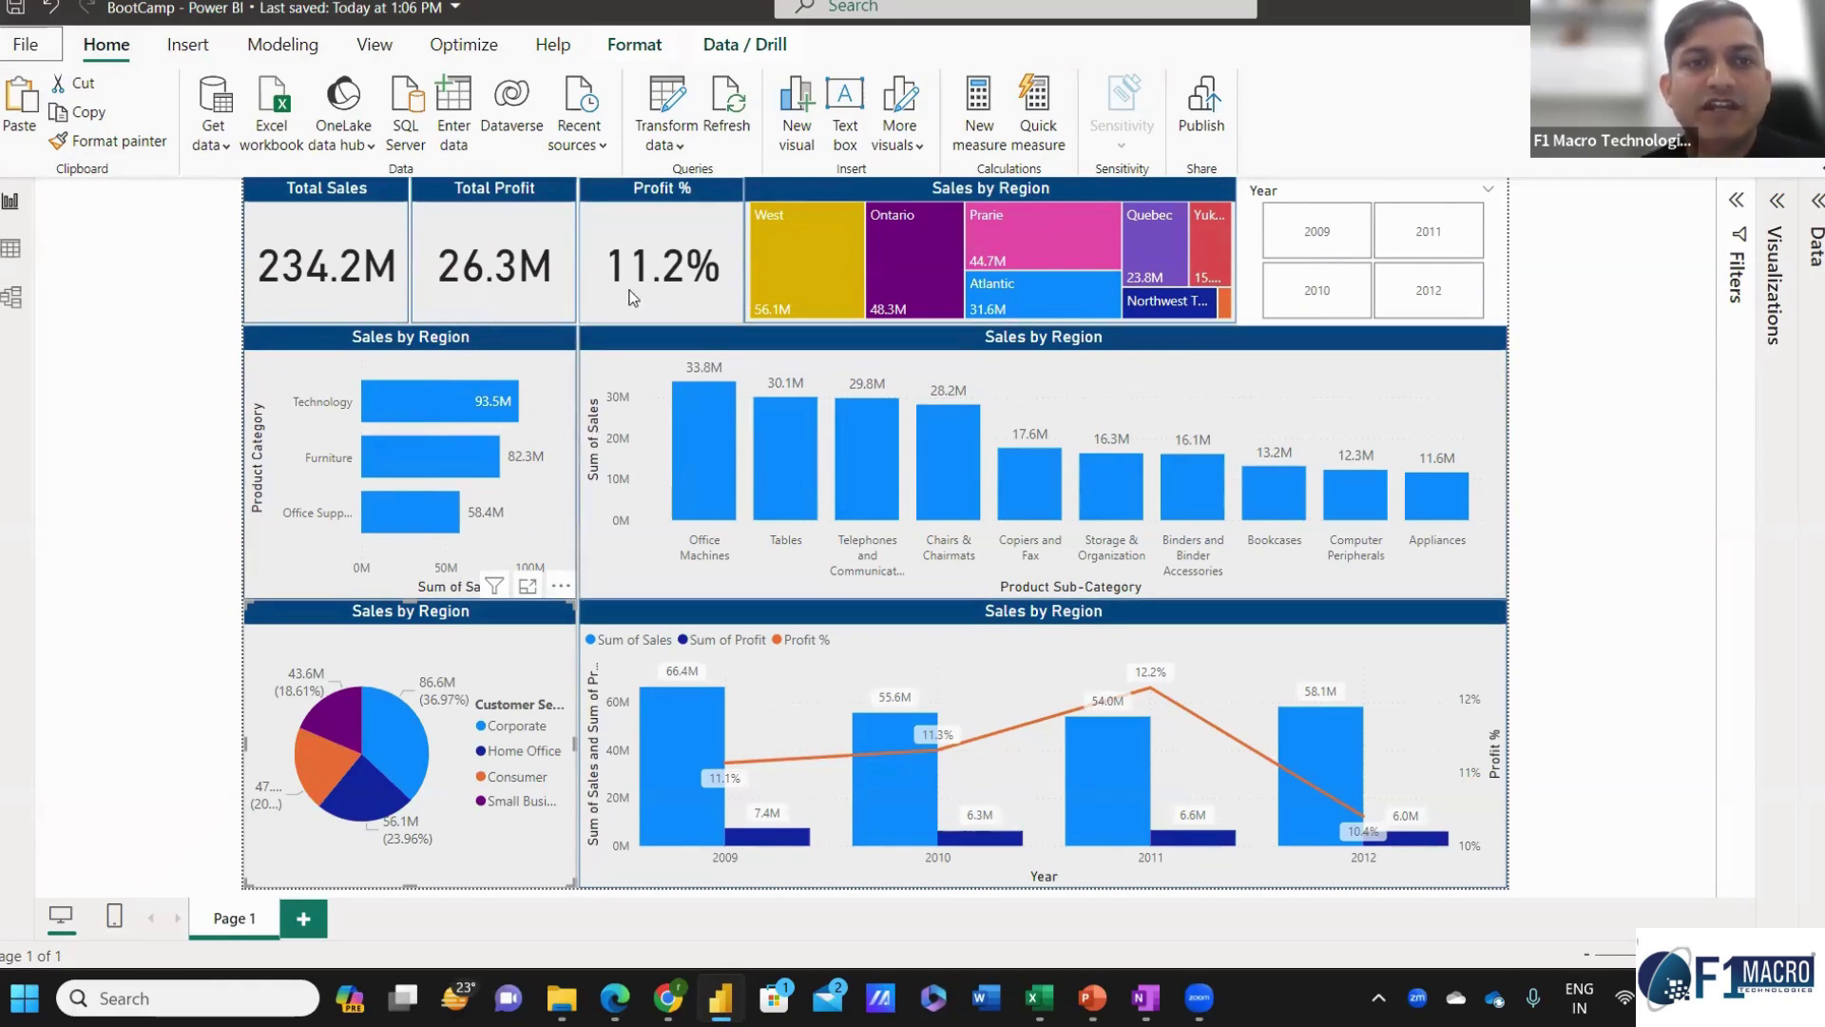
click(724, 119)
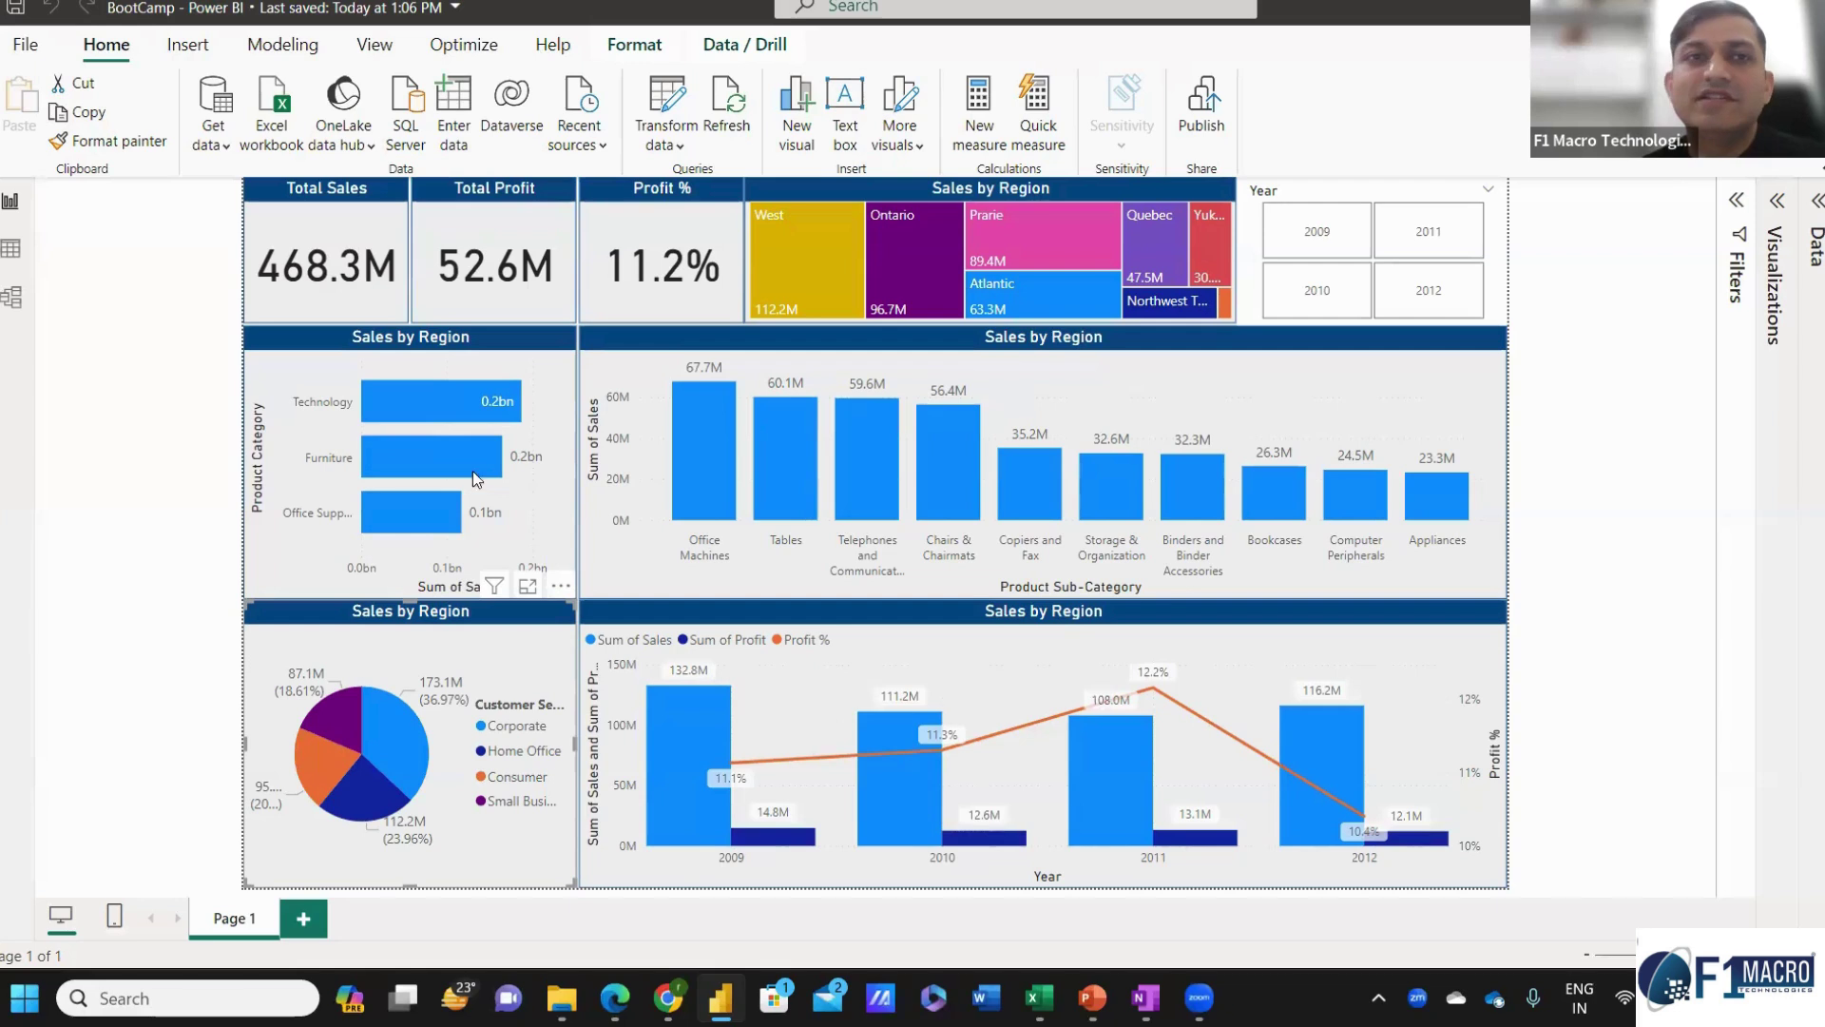
click(17, 10)
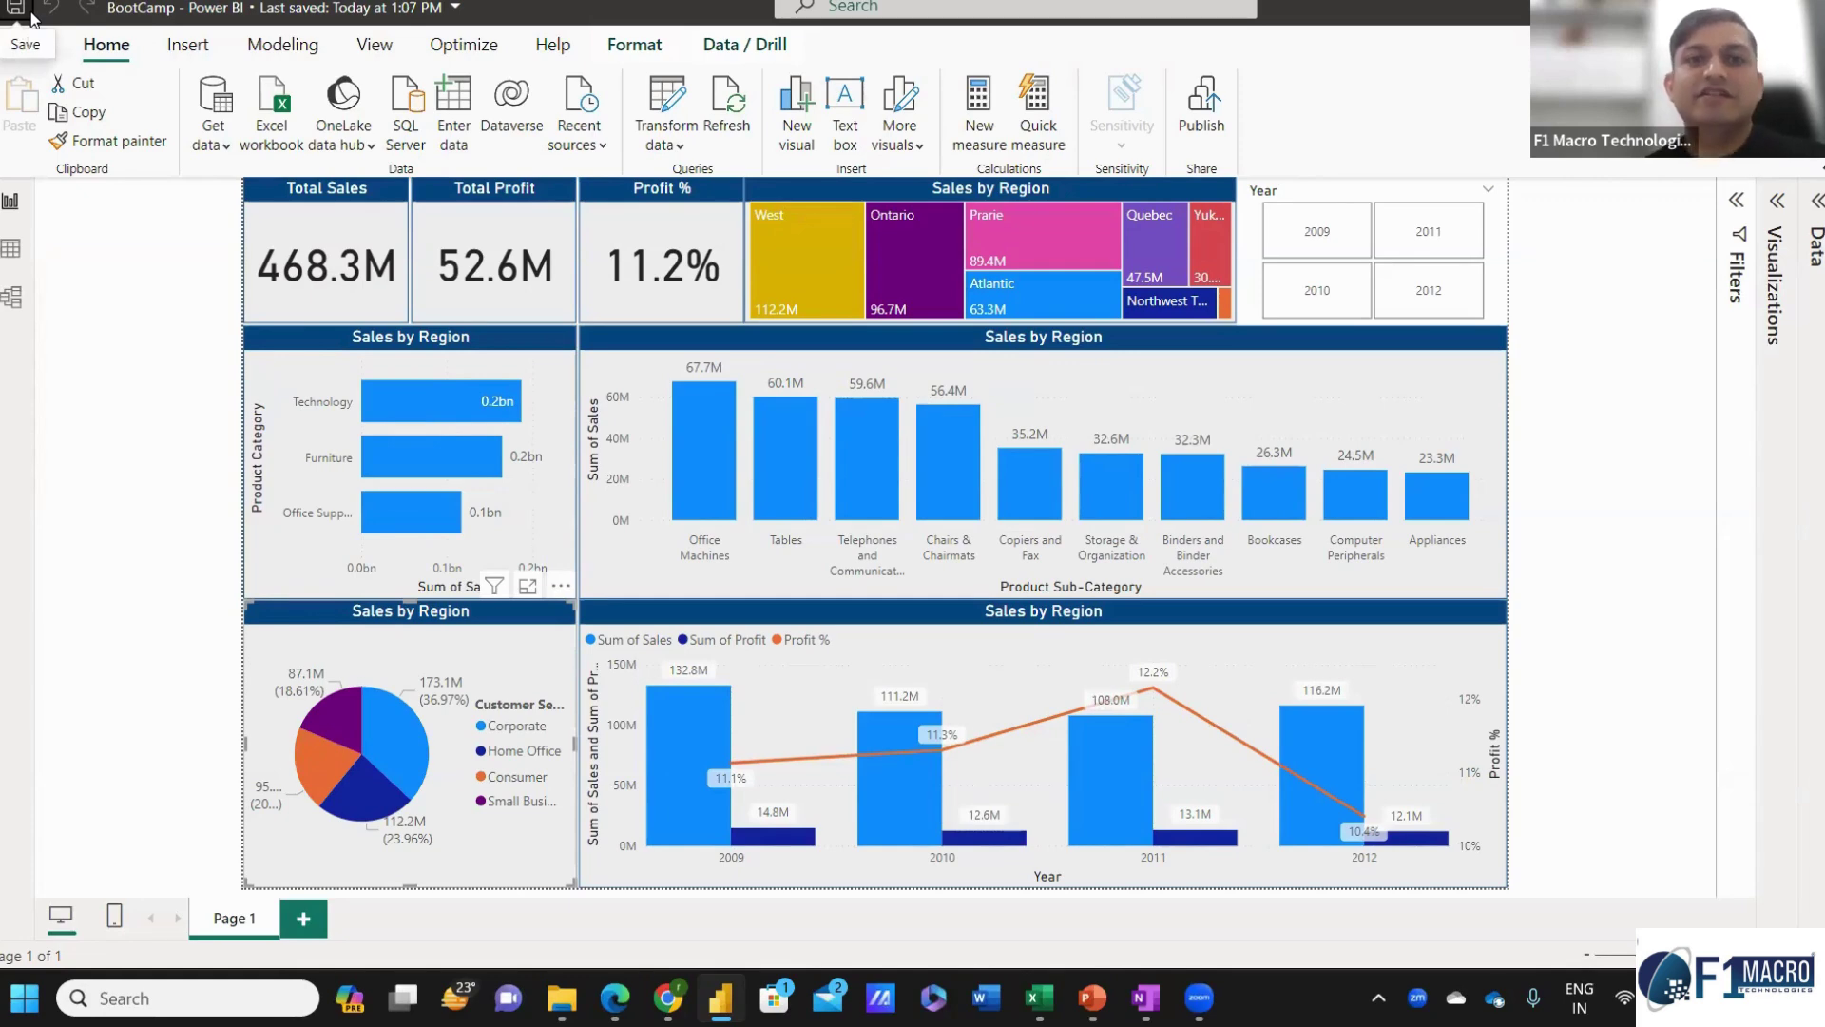
Publish the report to My workspace and dismiss the publishing dialog.
click(1202, 107)
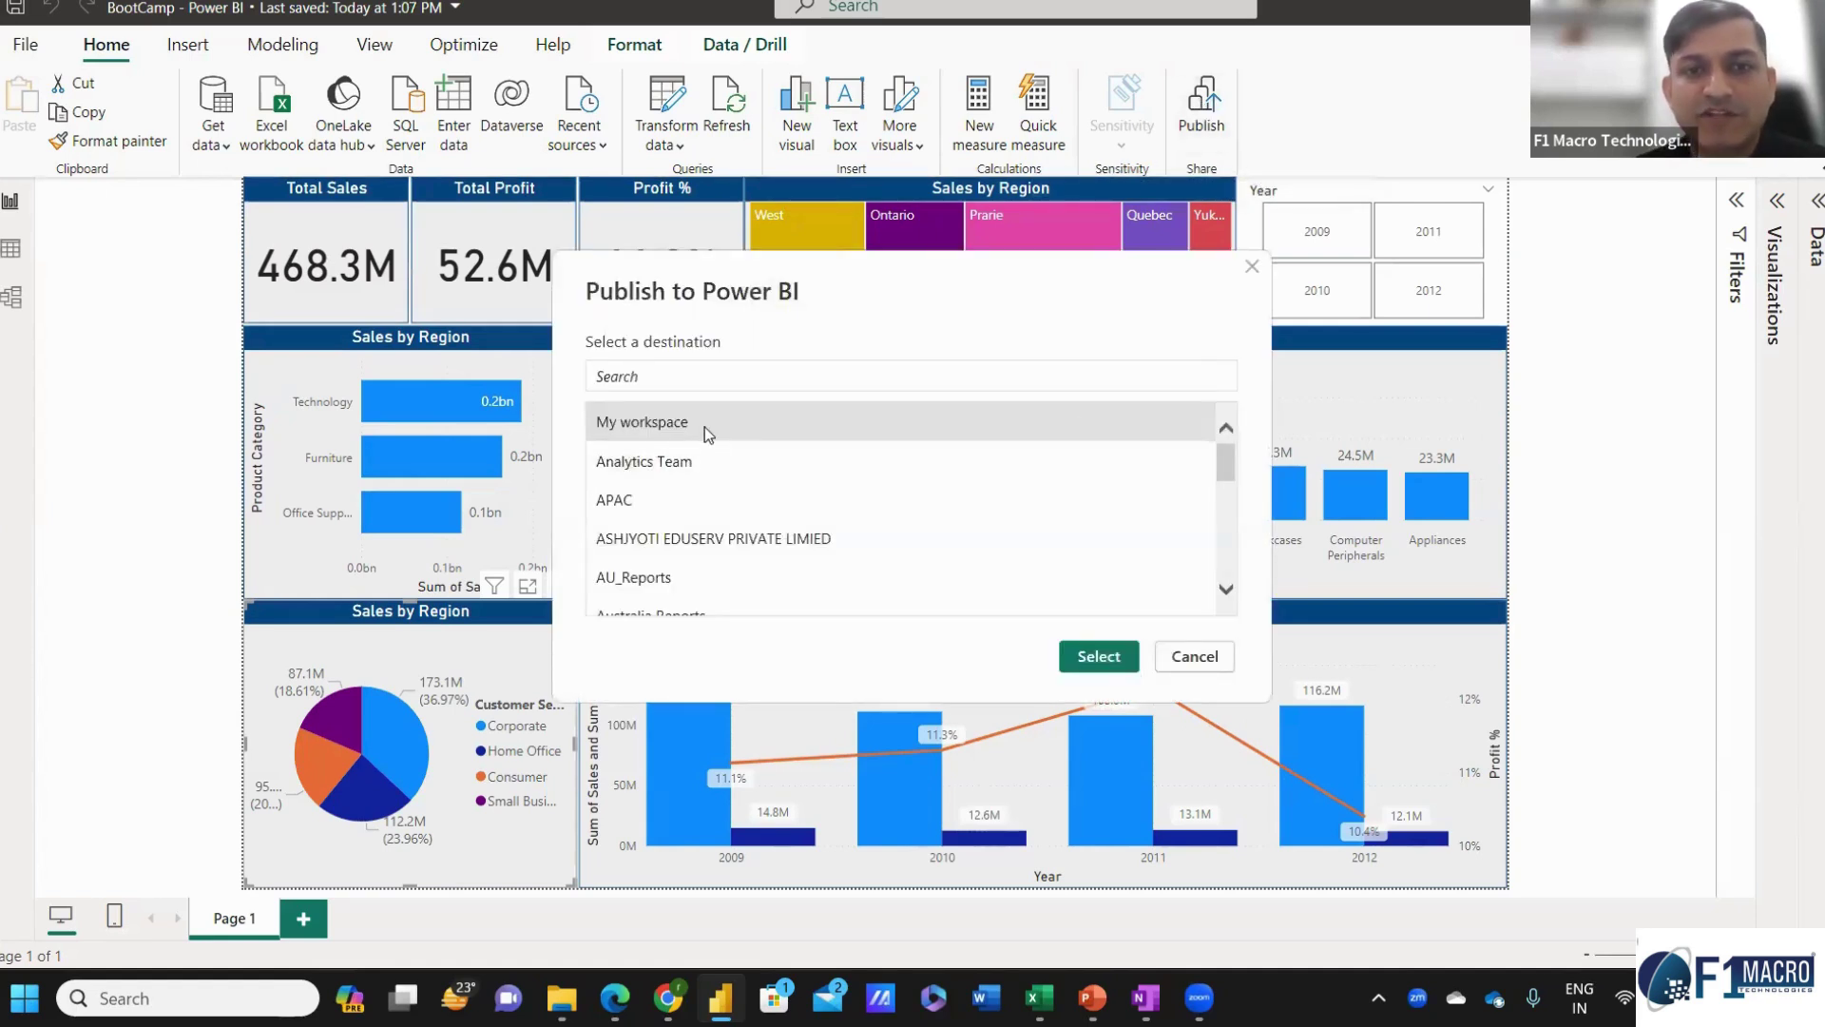
click(1098, 655)
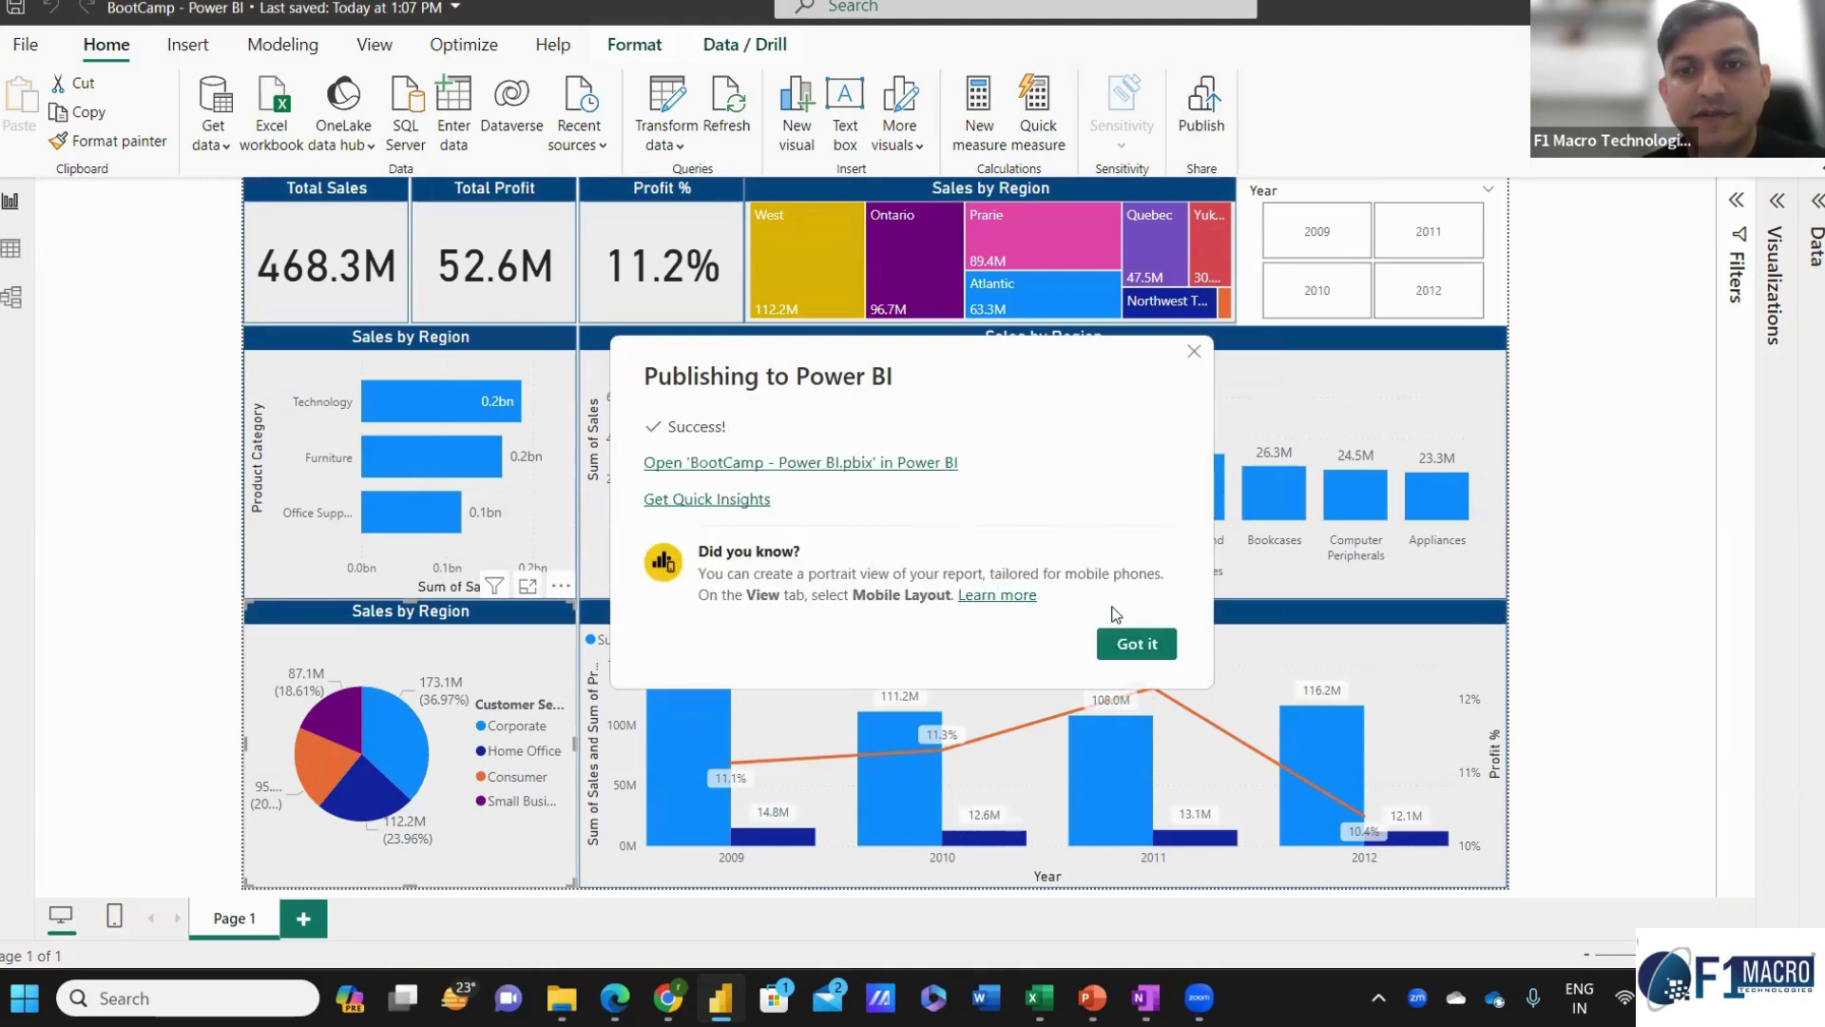
click(1131, 642)
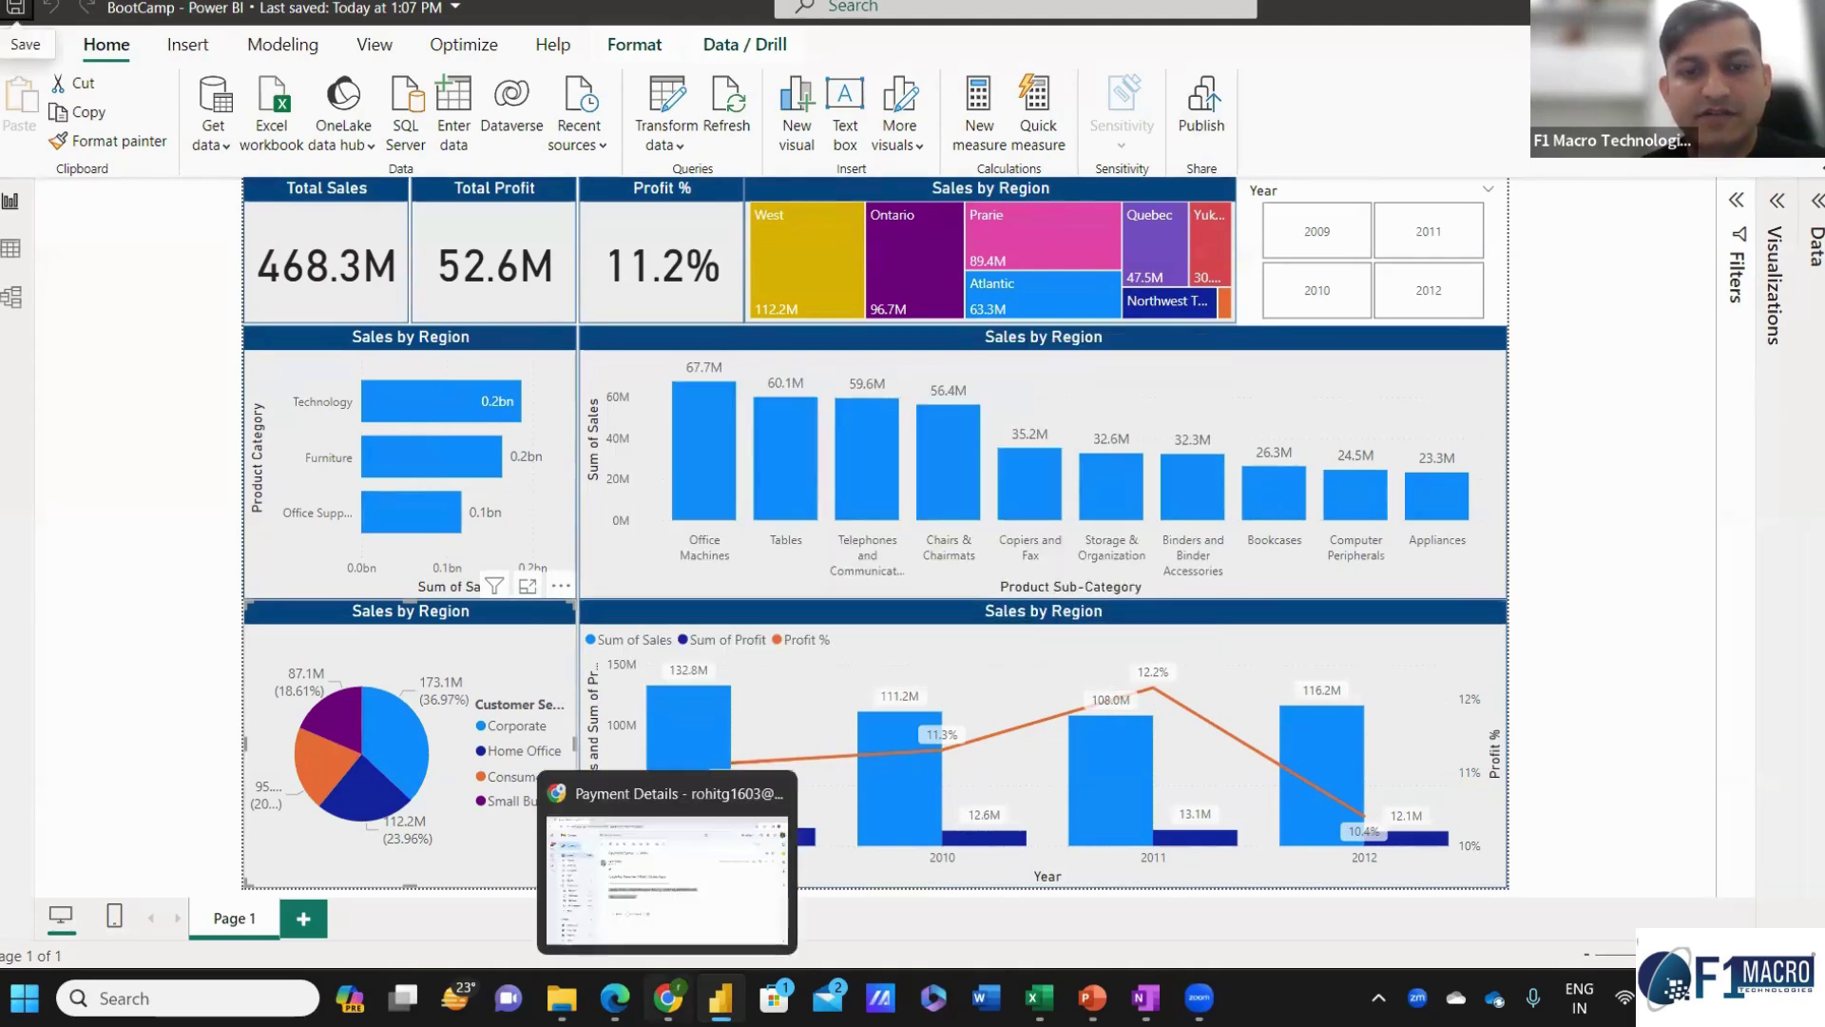
Switch to the Power BI service in Edge and open the BootCamp - Power BI report from My workspace.
click(668, 996)
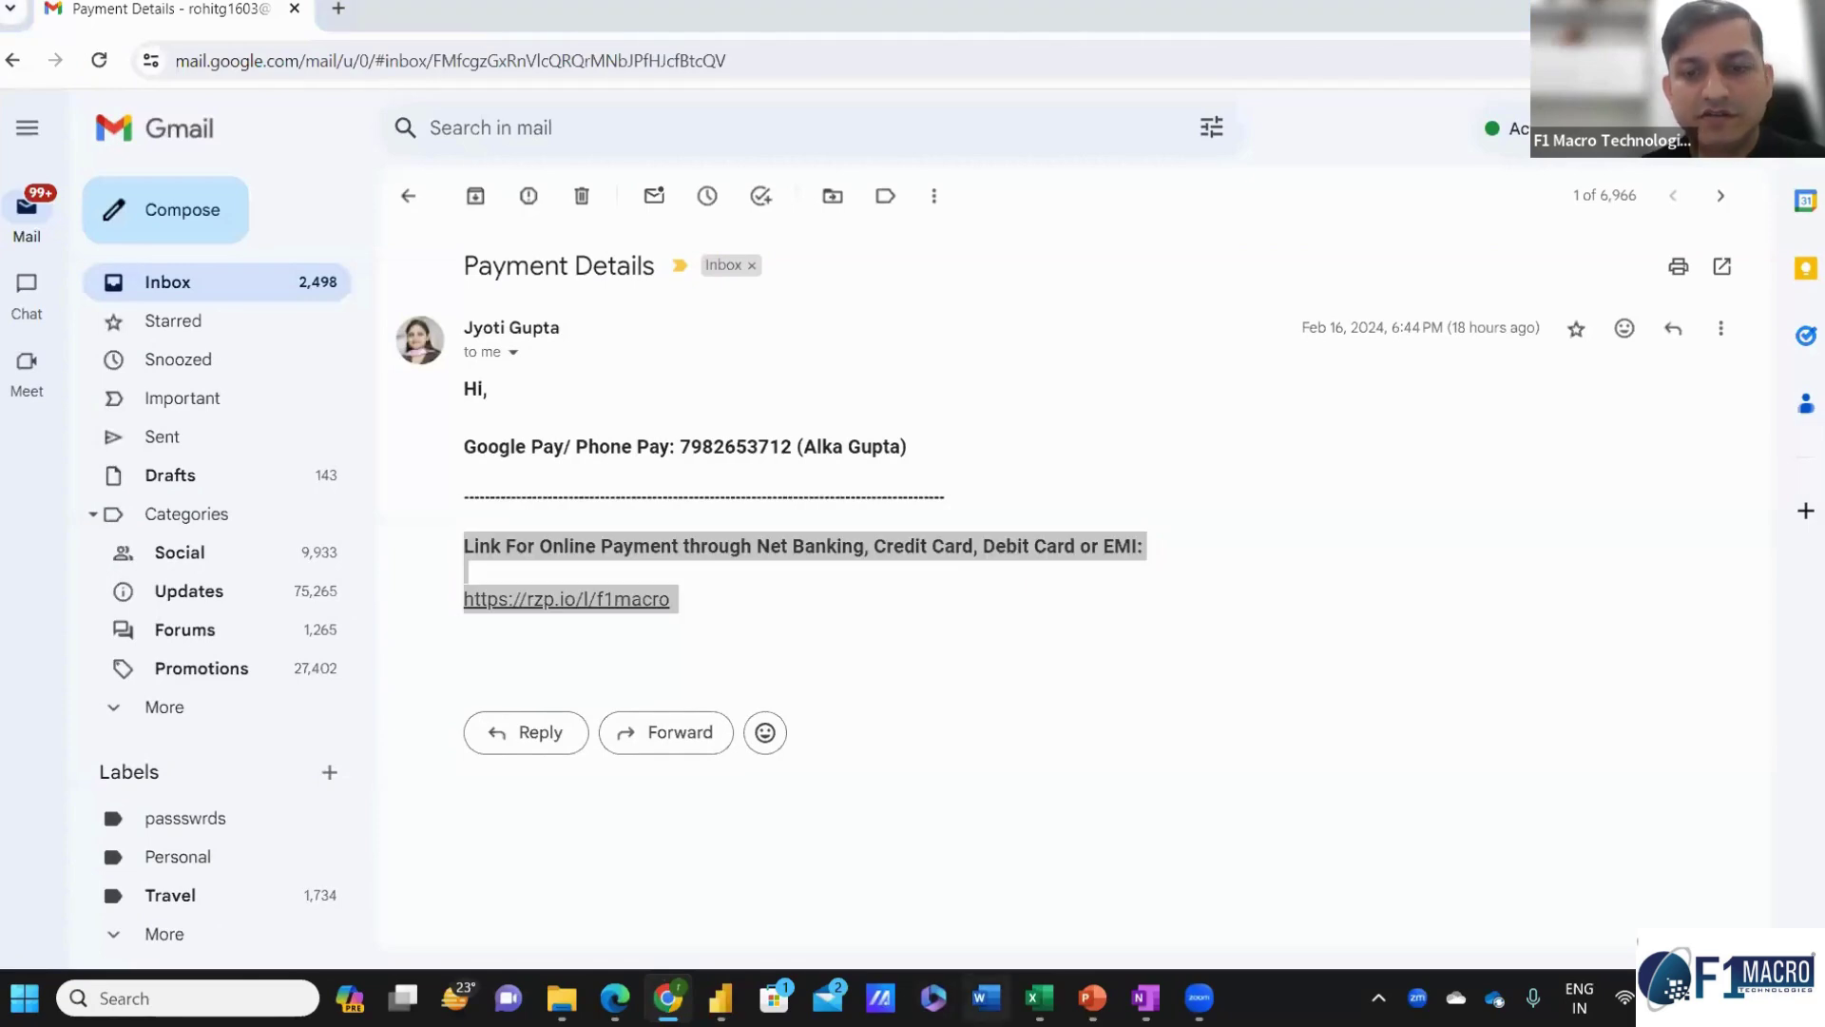
click(615, 996)
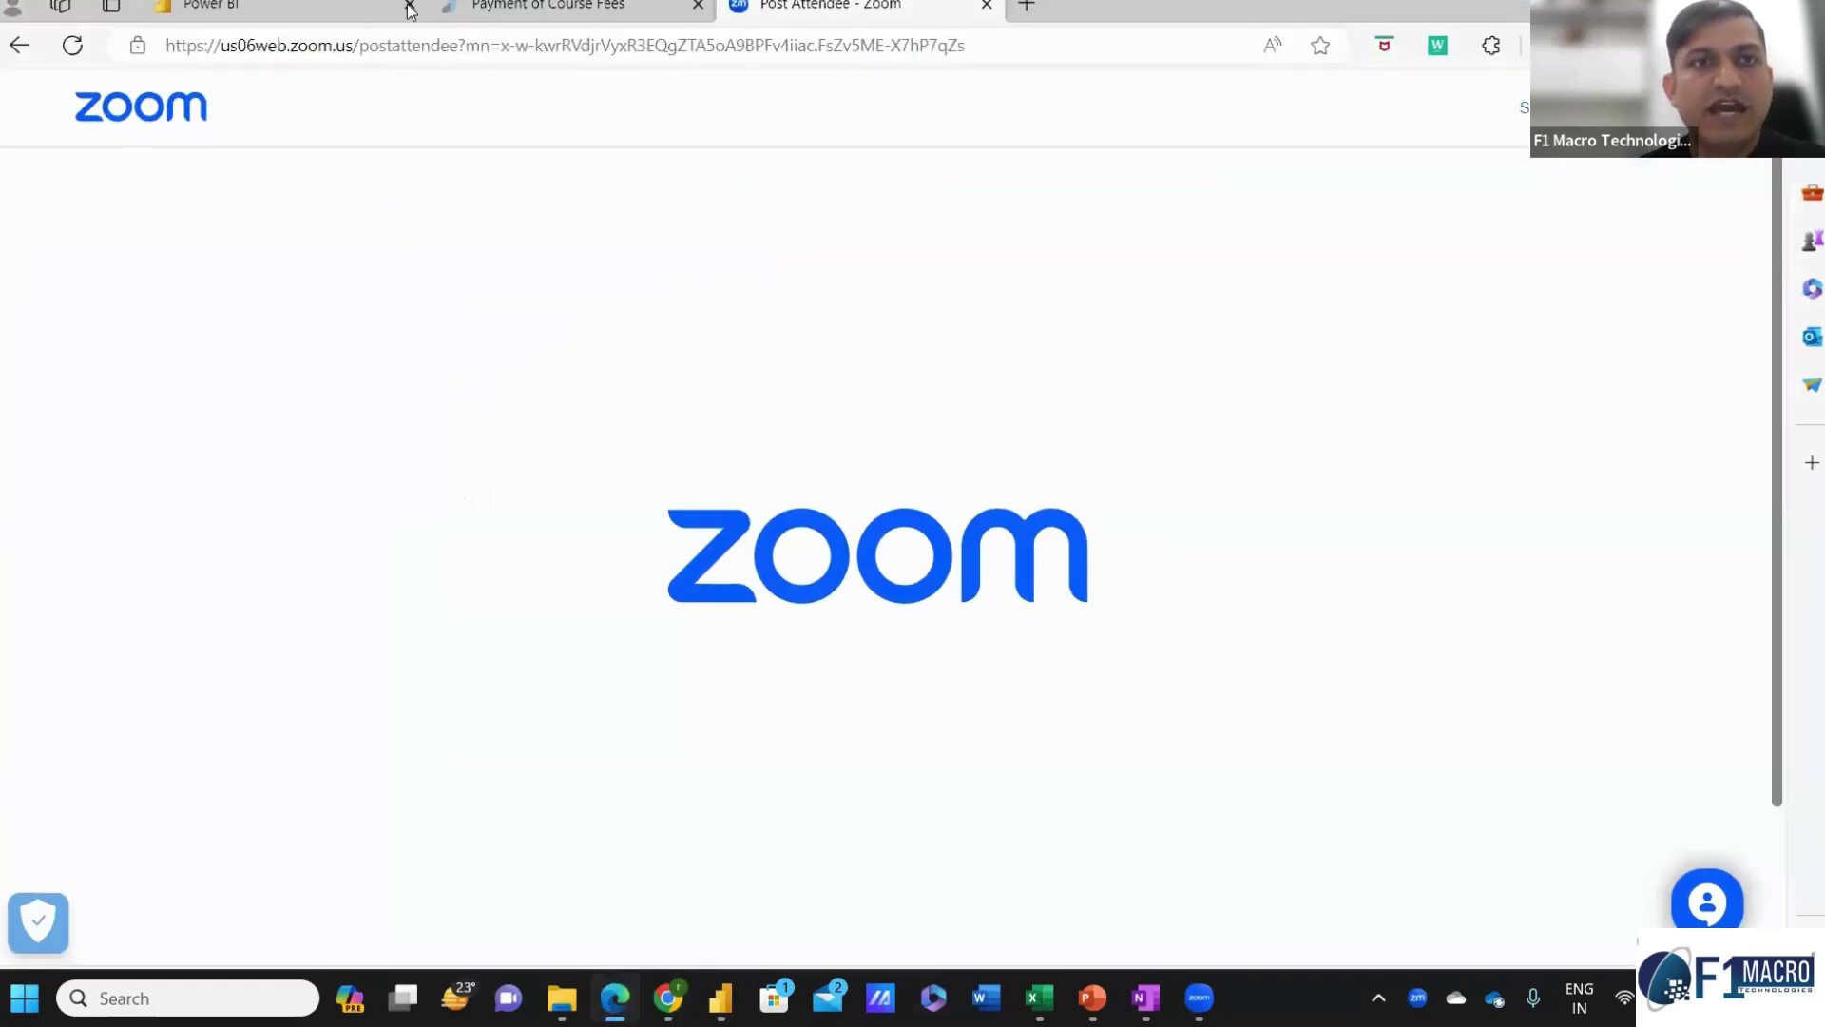
click(328, 9)
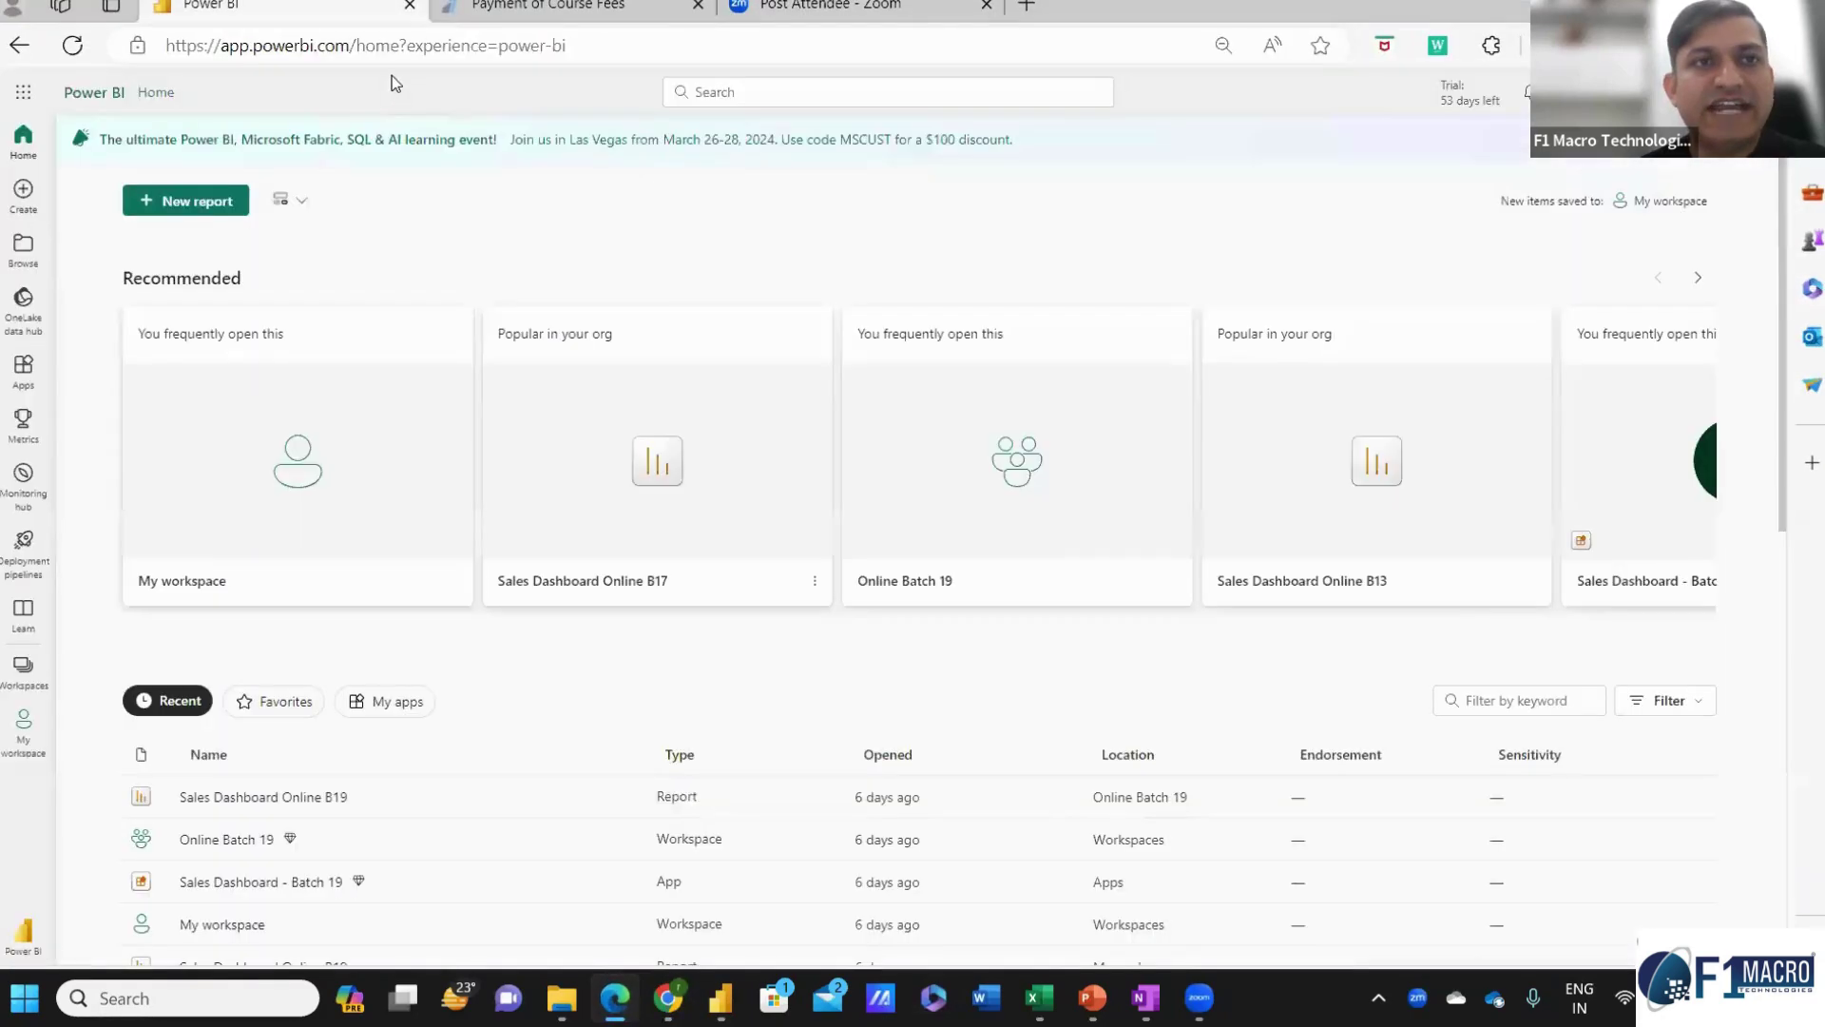
click(613, 45)
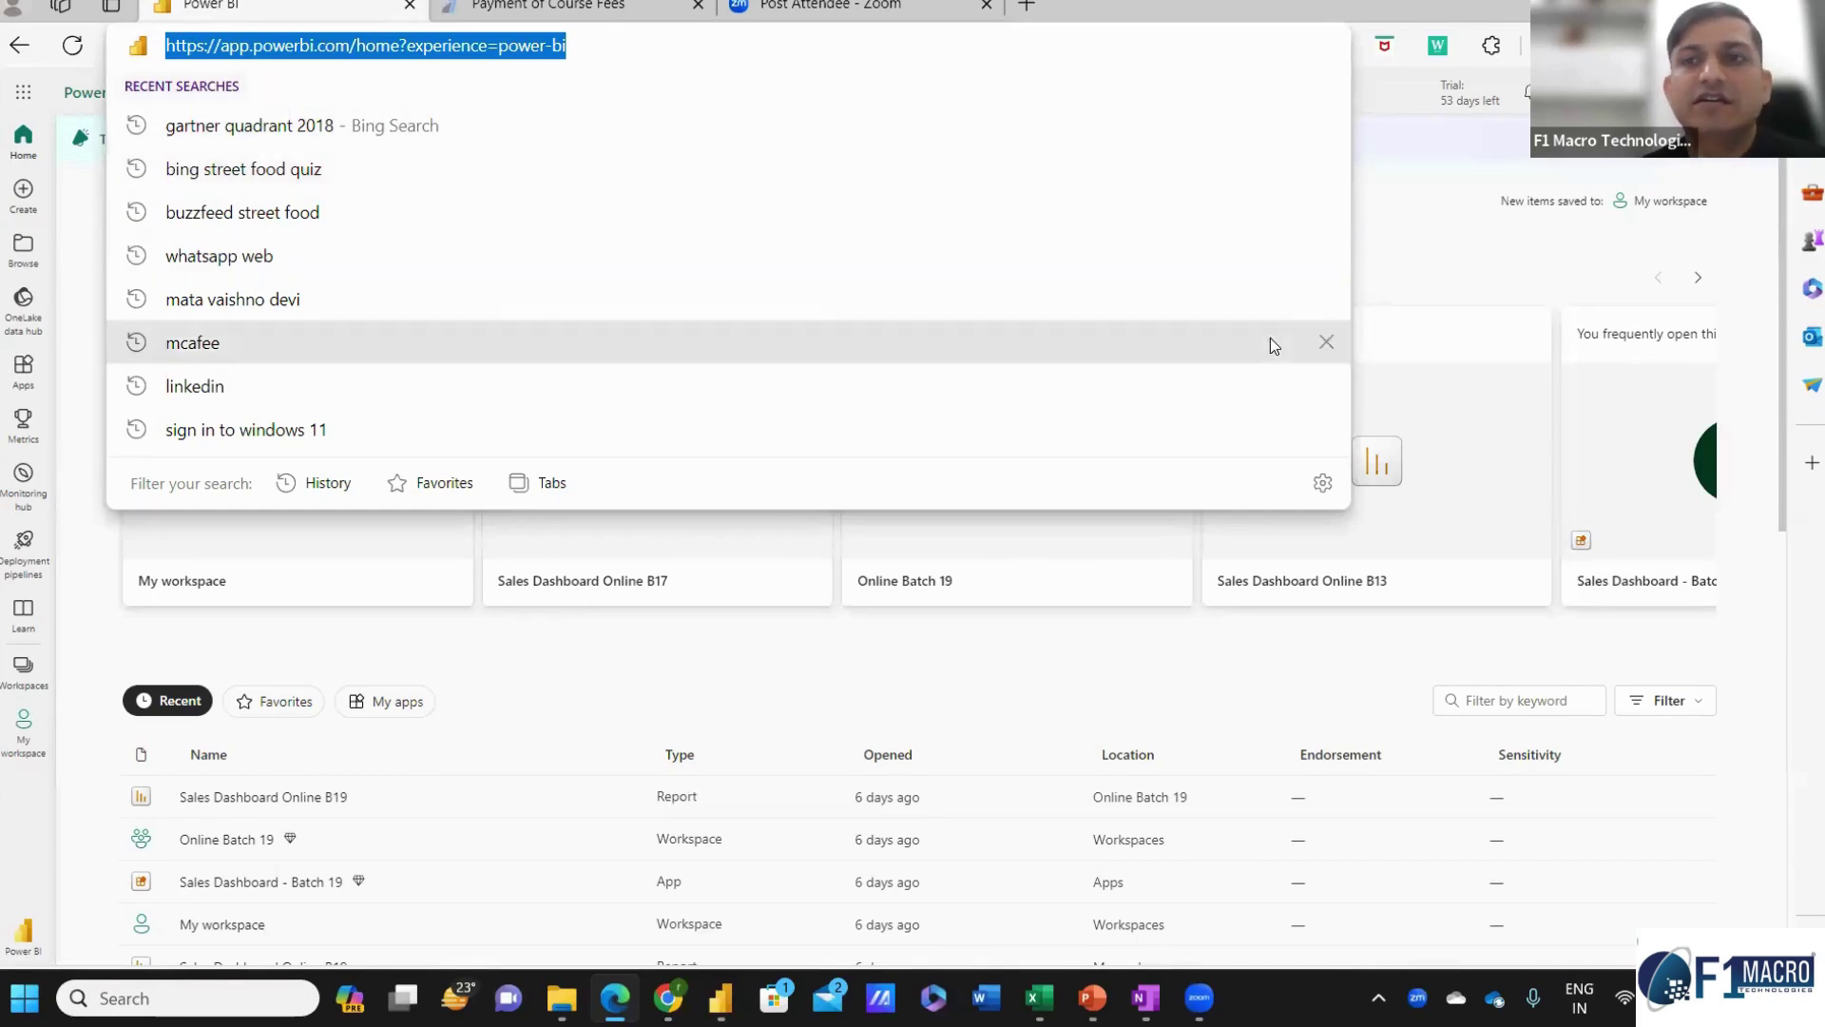
click(1414, 277)
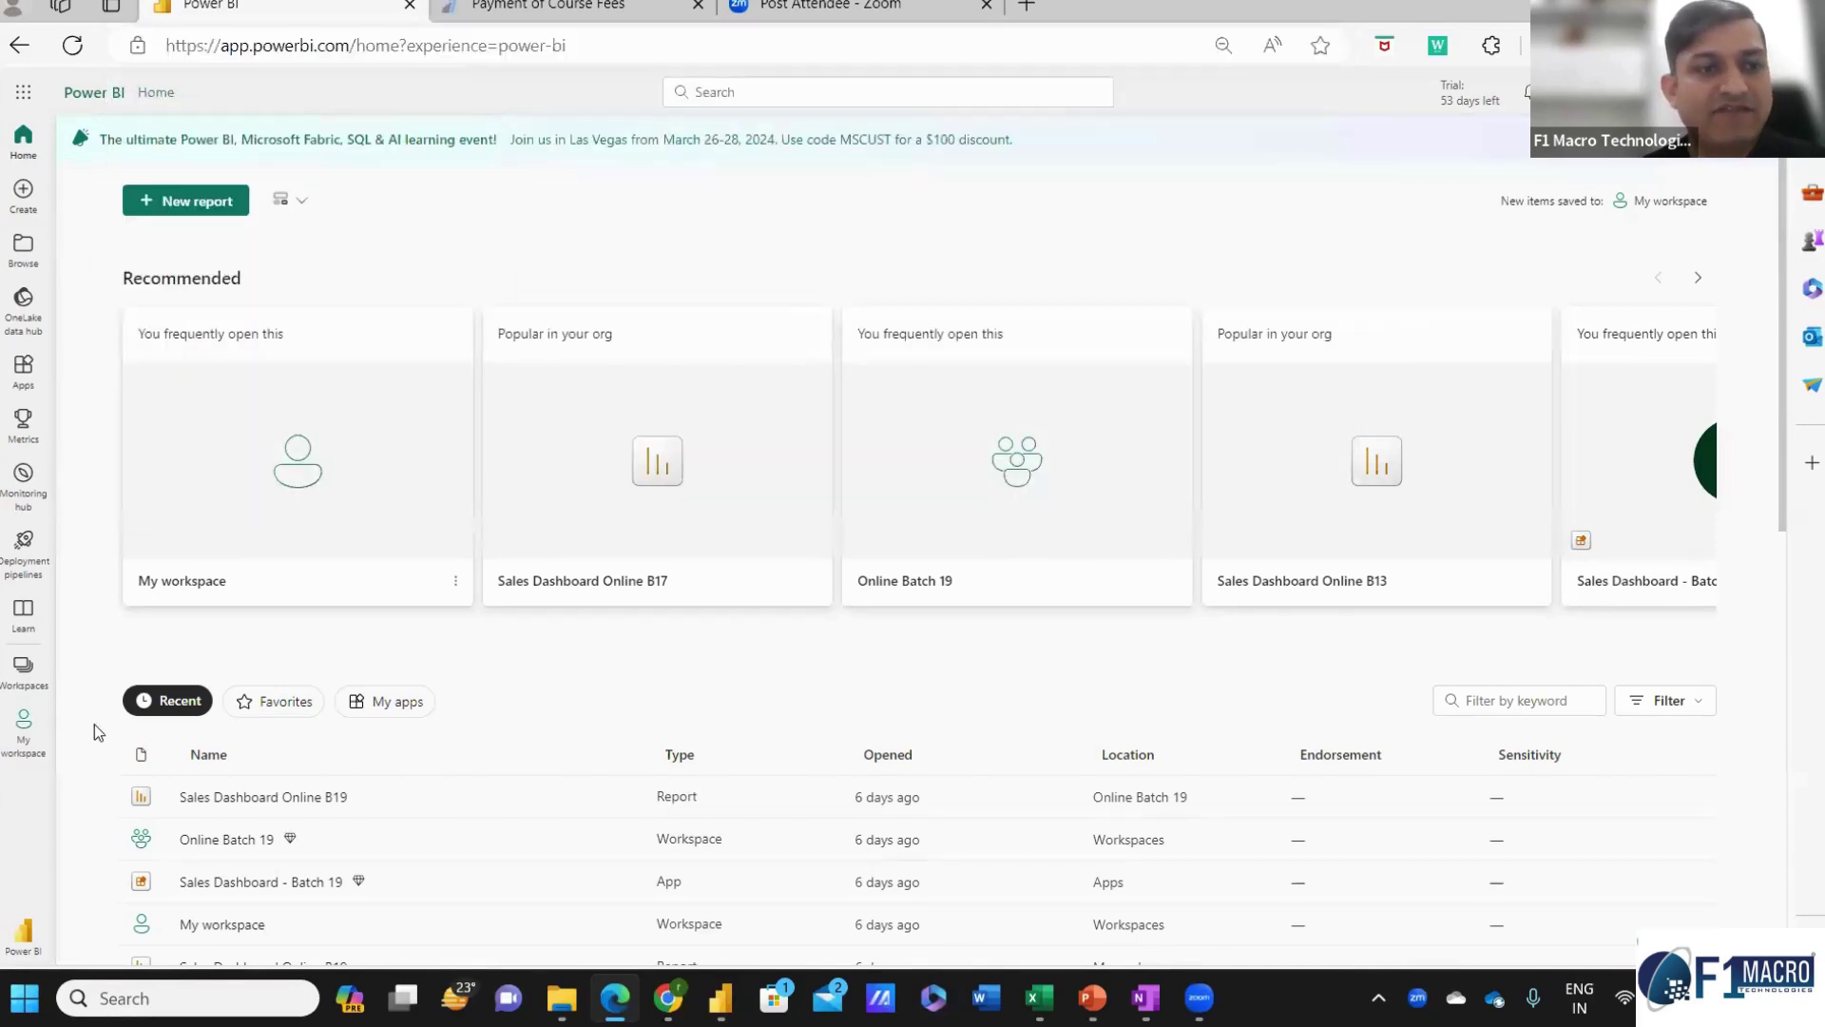
click(31, 732)
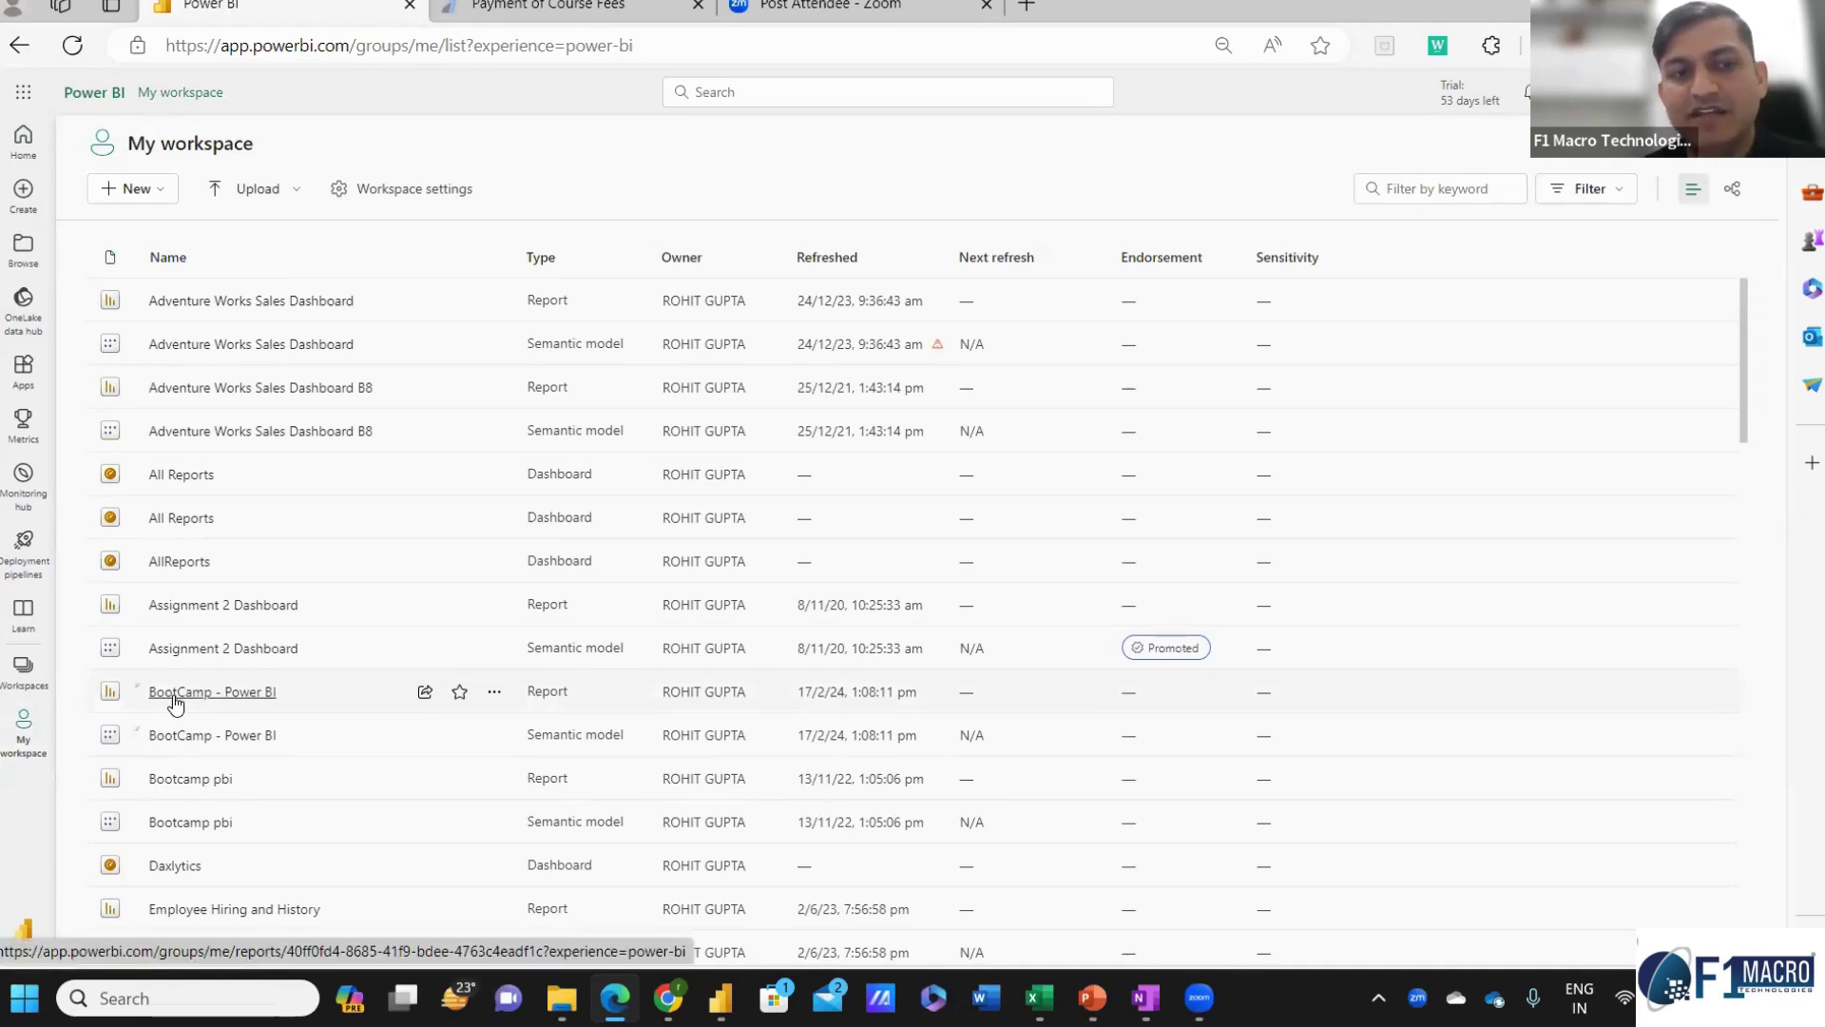
click(175, 700)
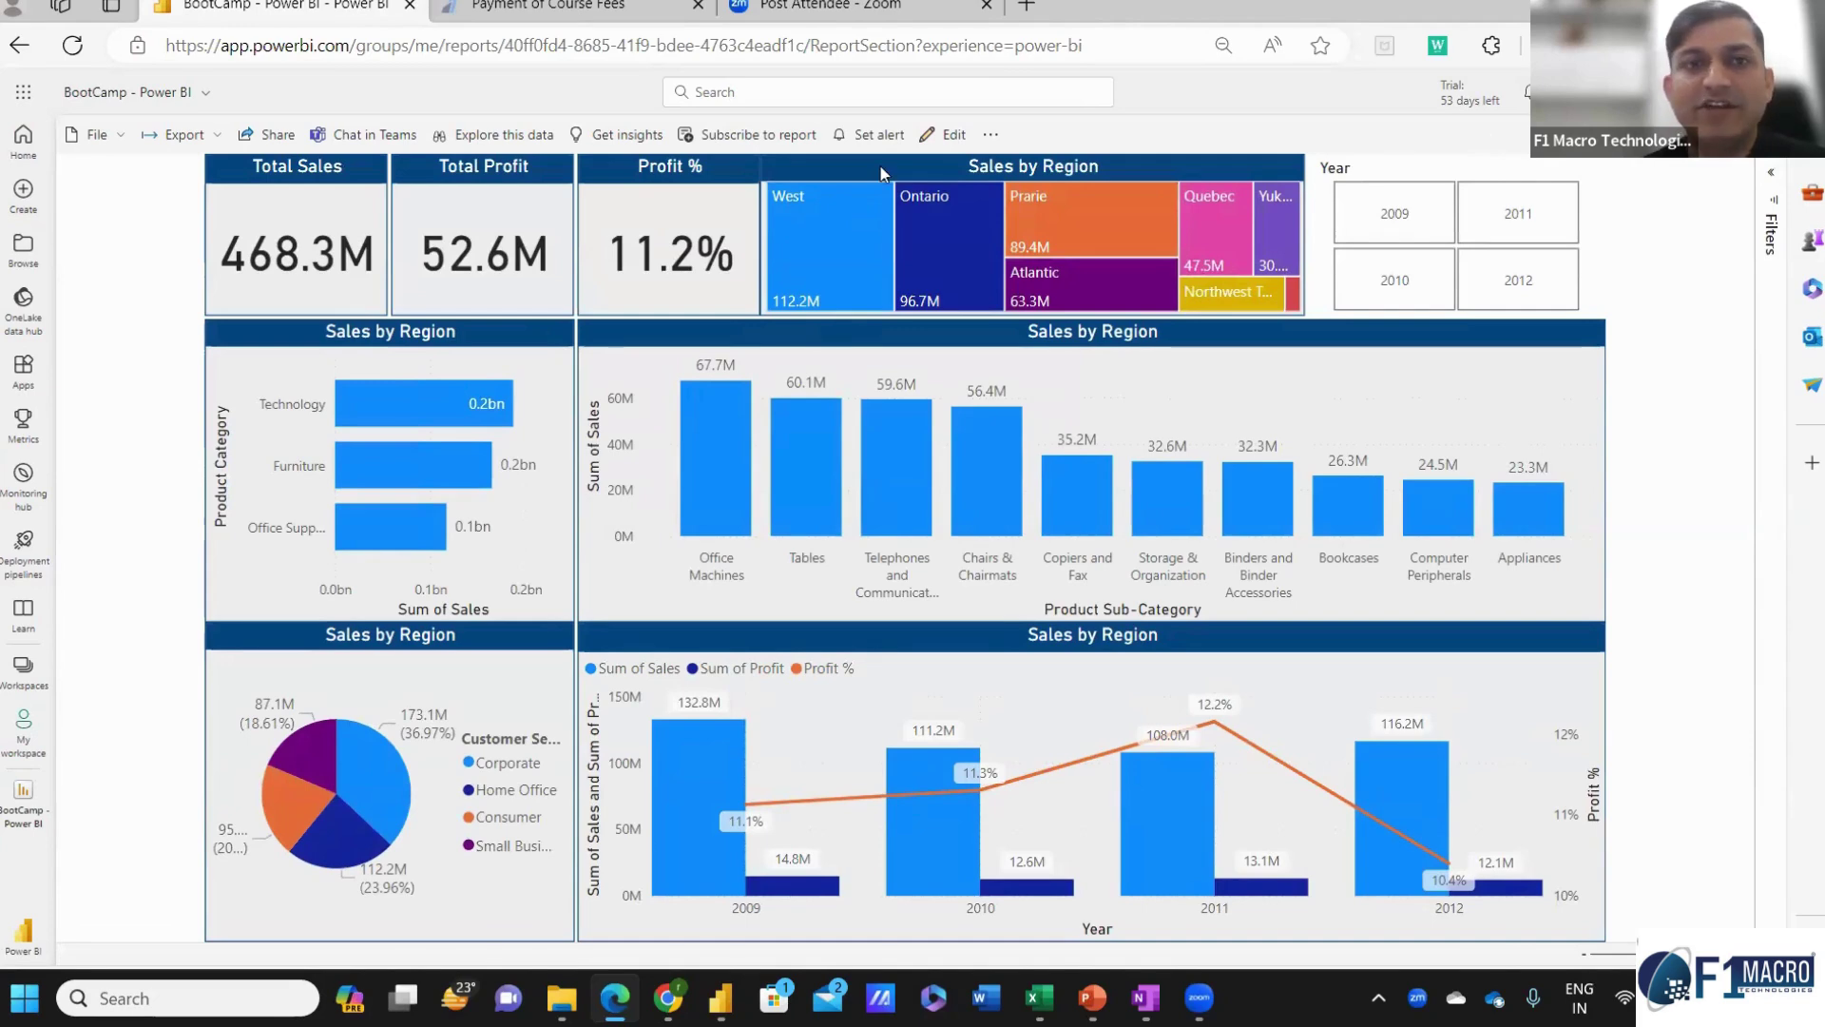
Try to share the report link by entering a recipient's name, and close the Send link dialog without sending.
click(276, 143)
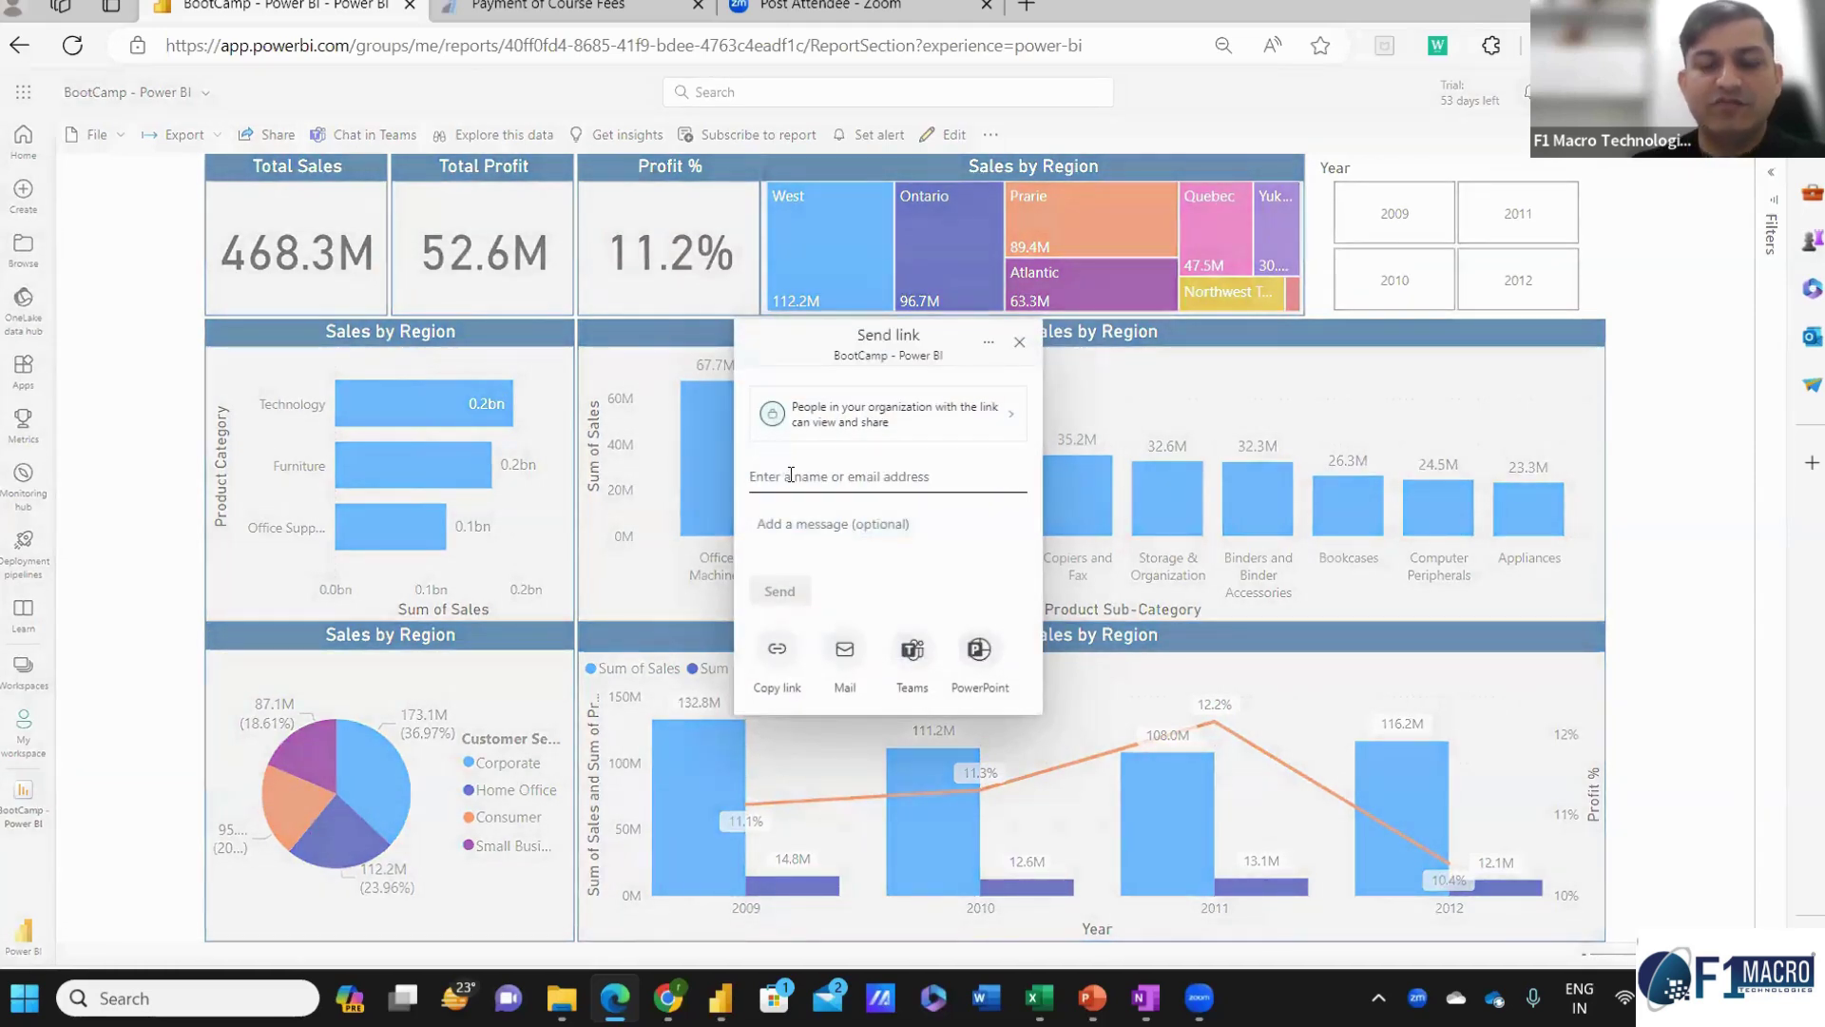
text(alish)
key(Return)
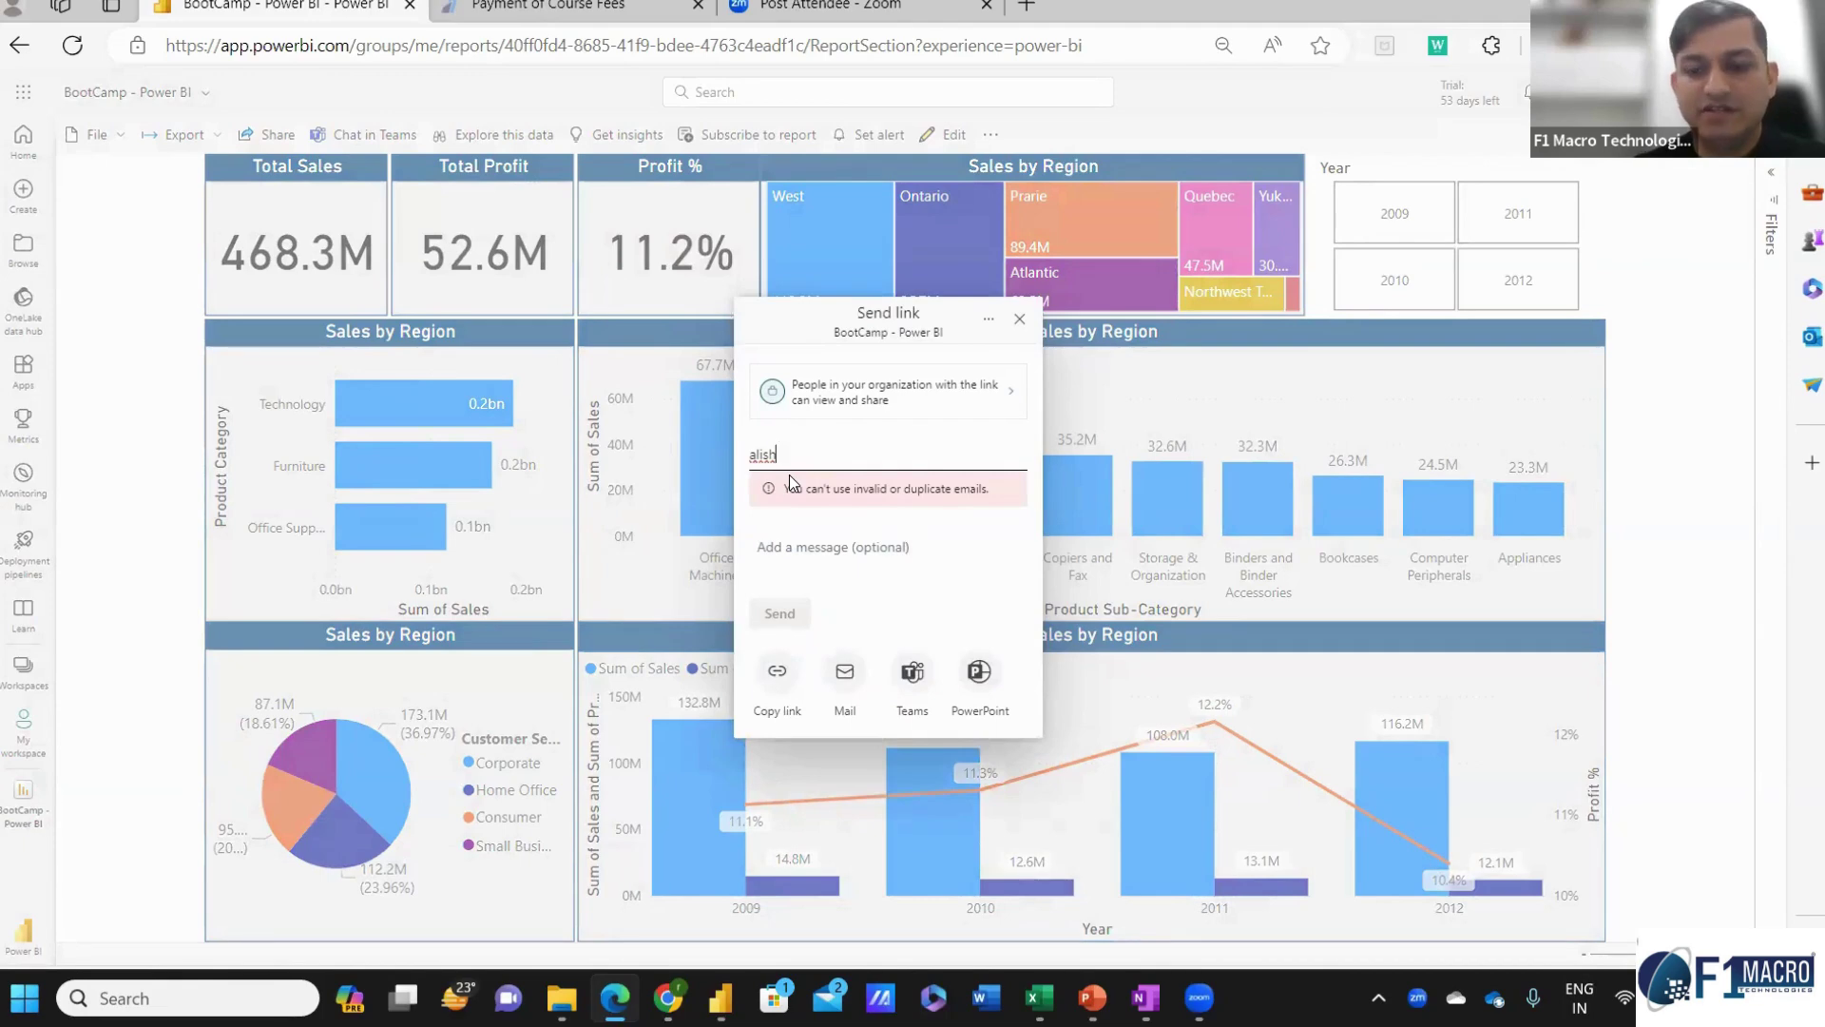
key(BackSpace)
key(Return)
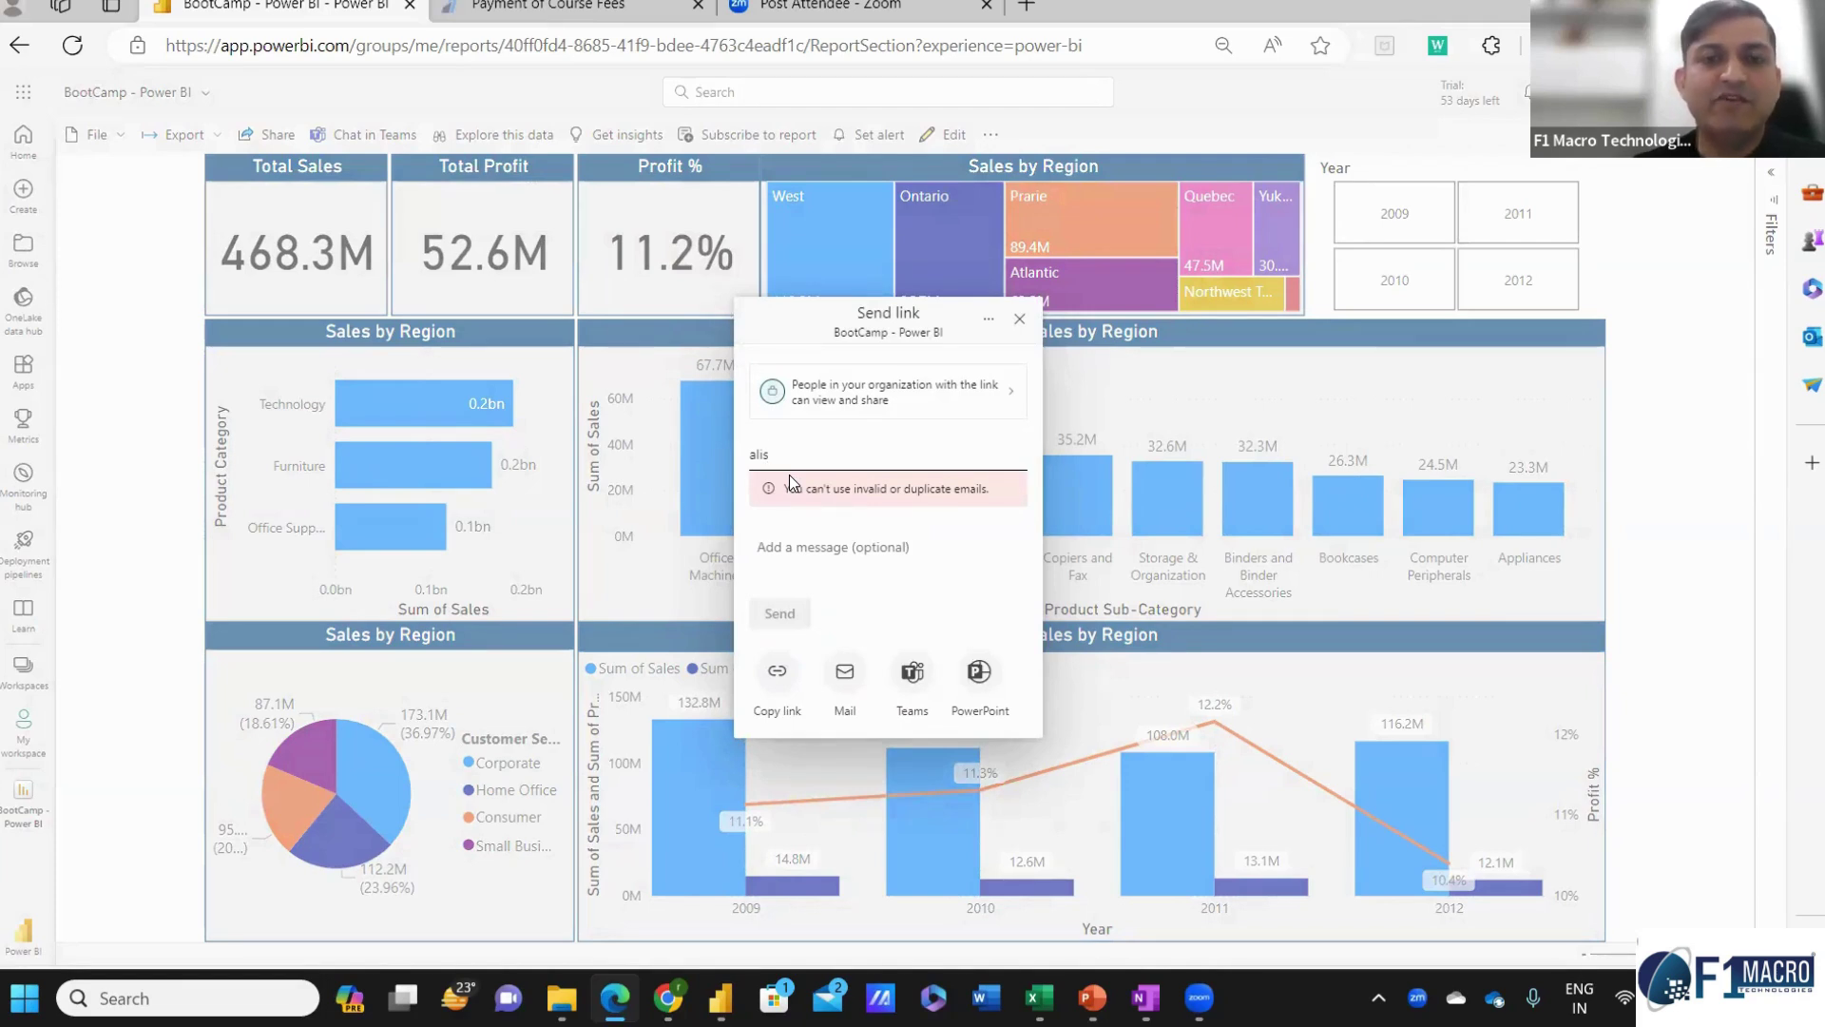
text(ha)
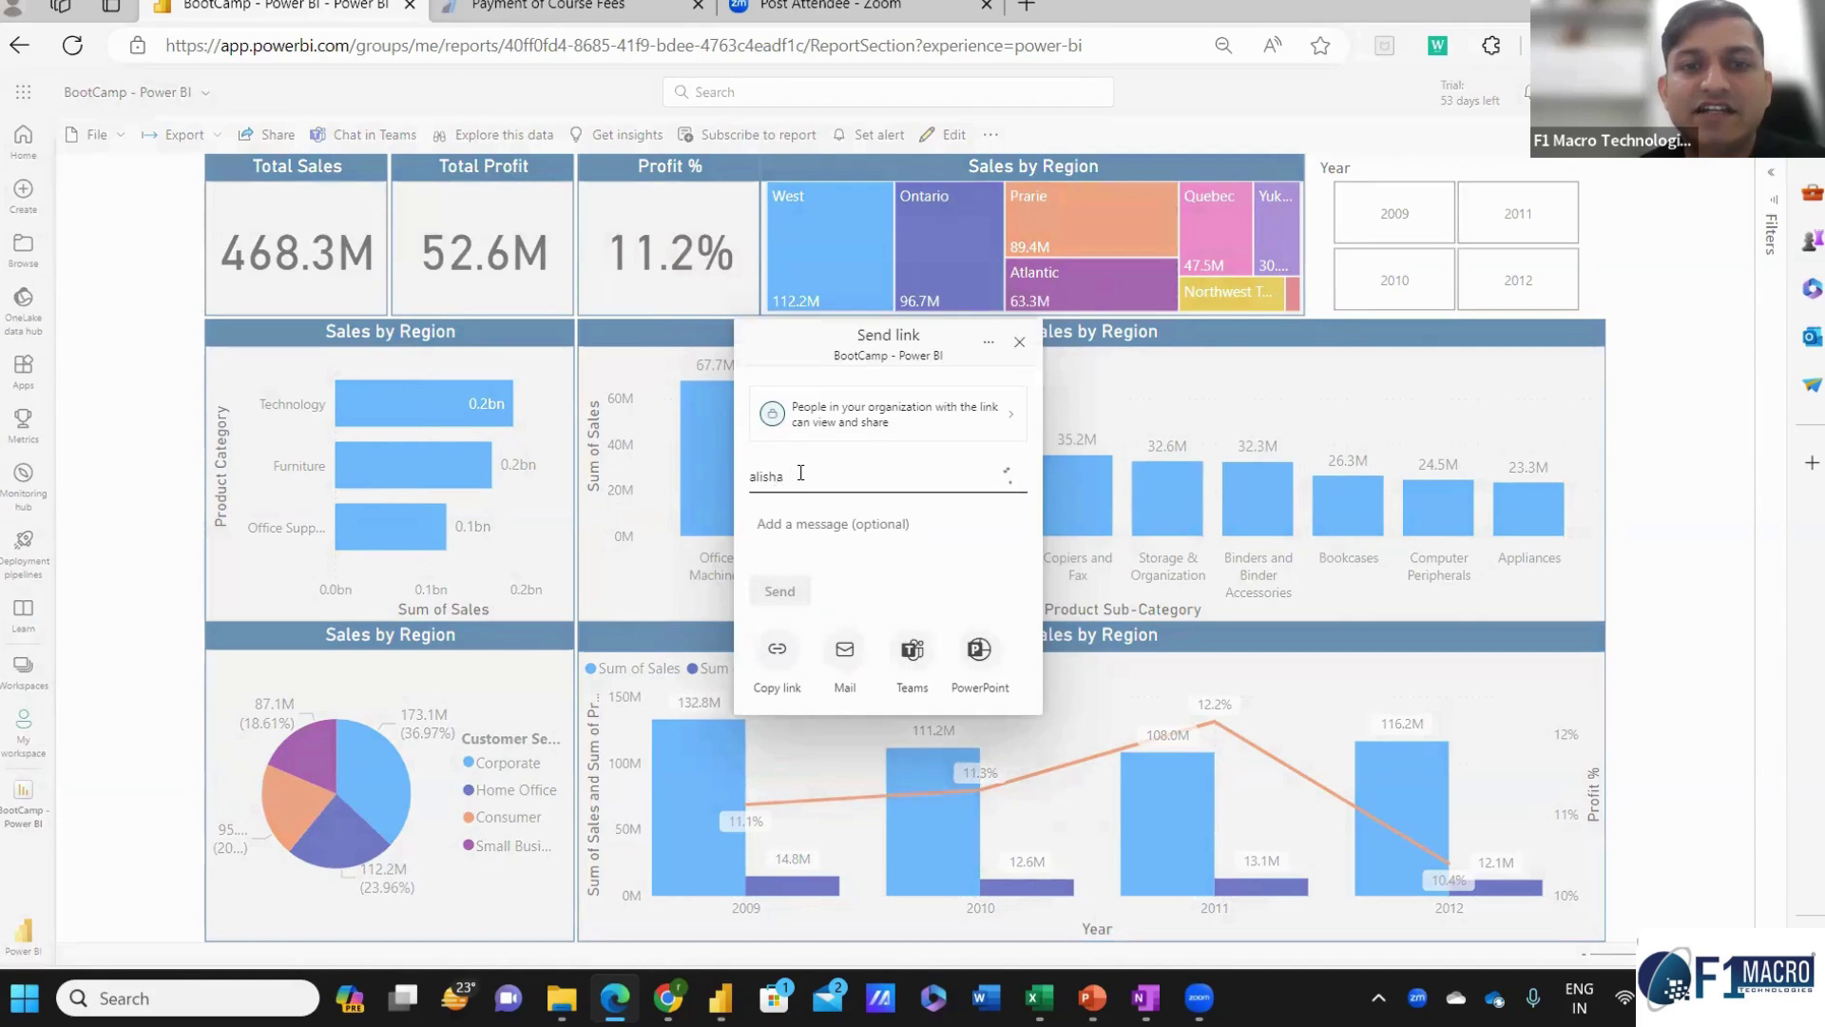
click(778, 613)
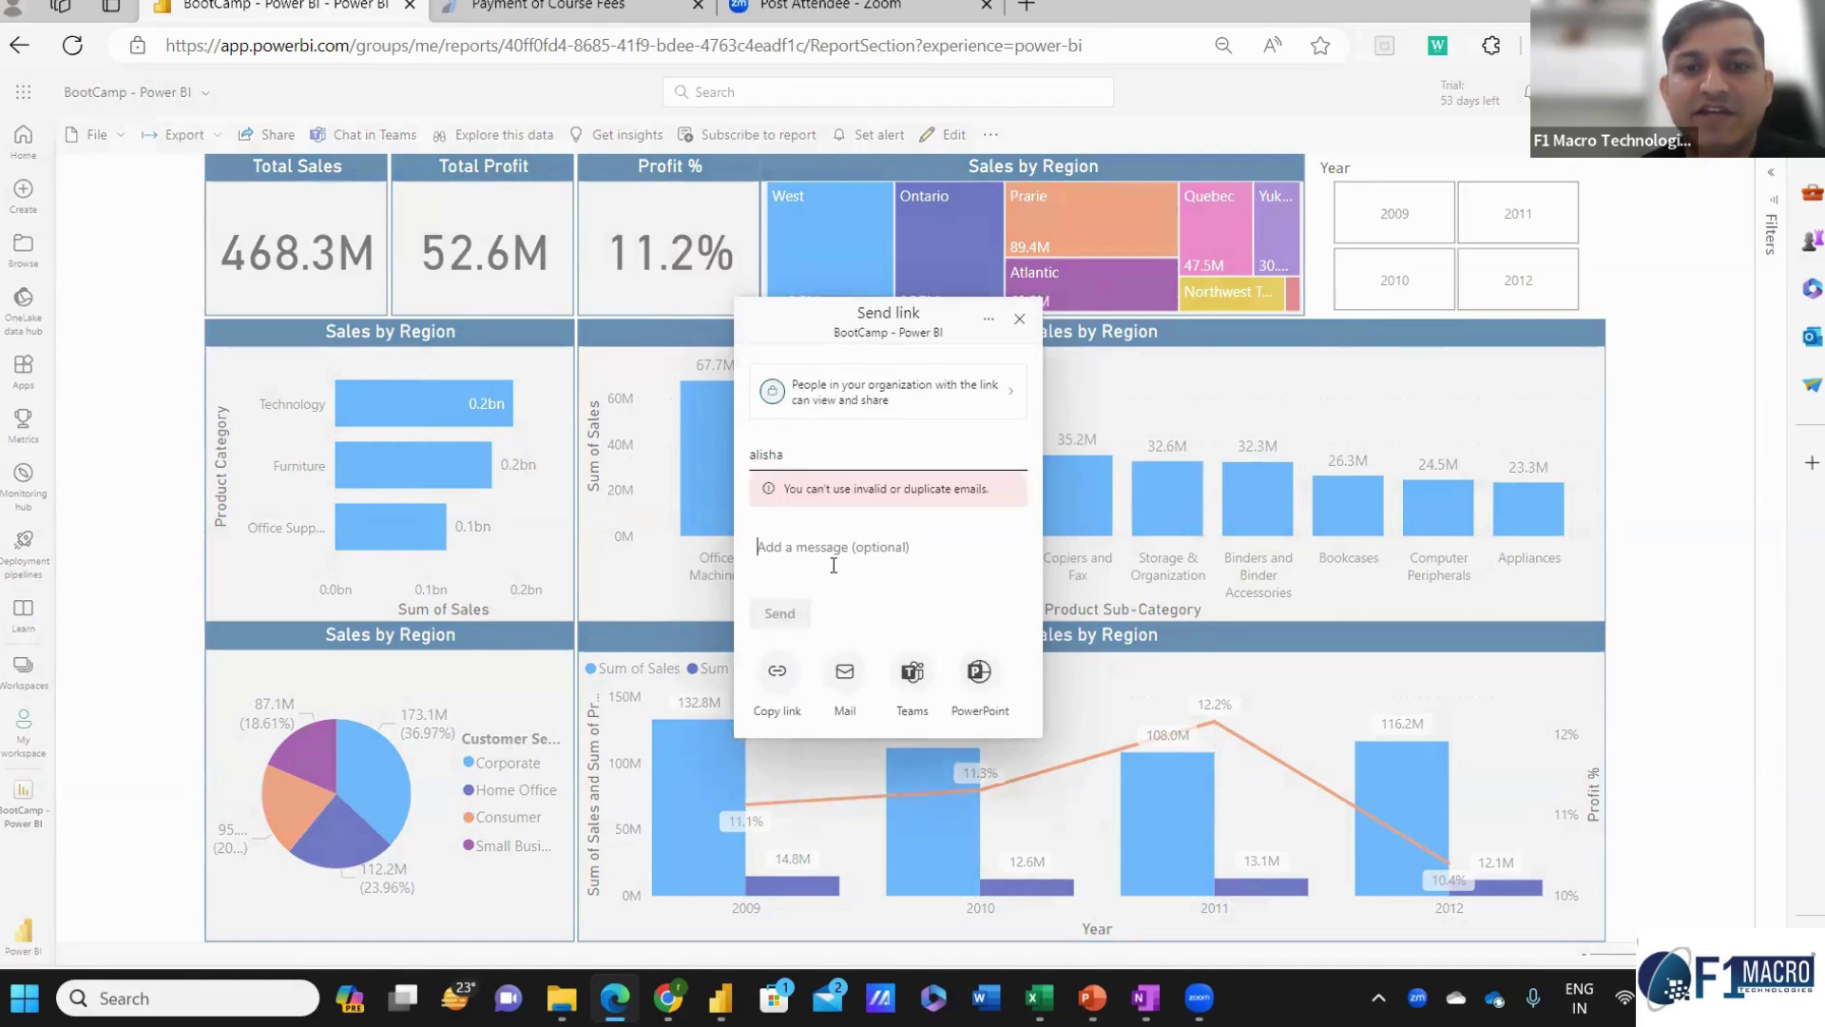
click(1018, 320)
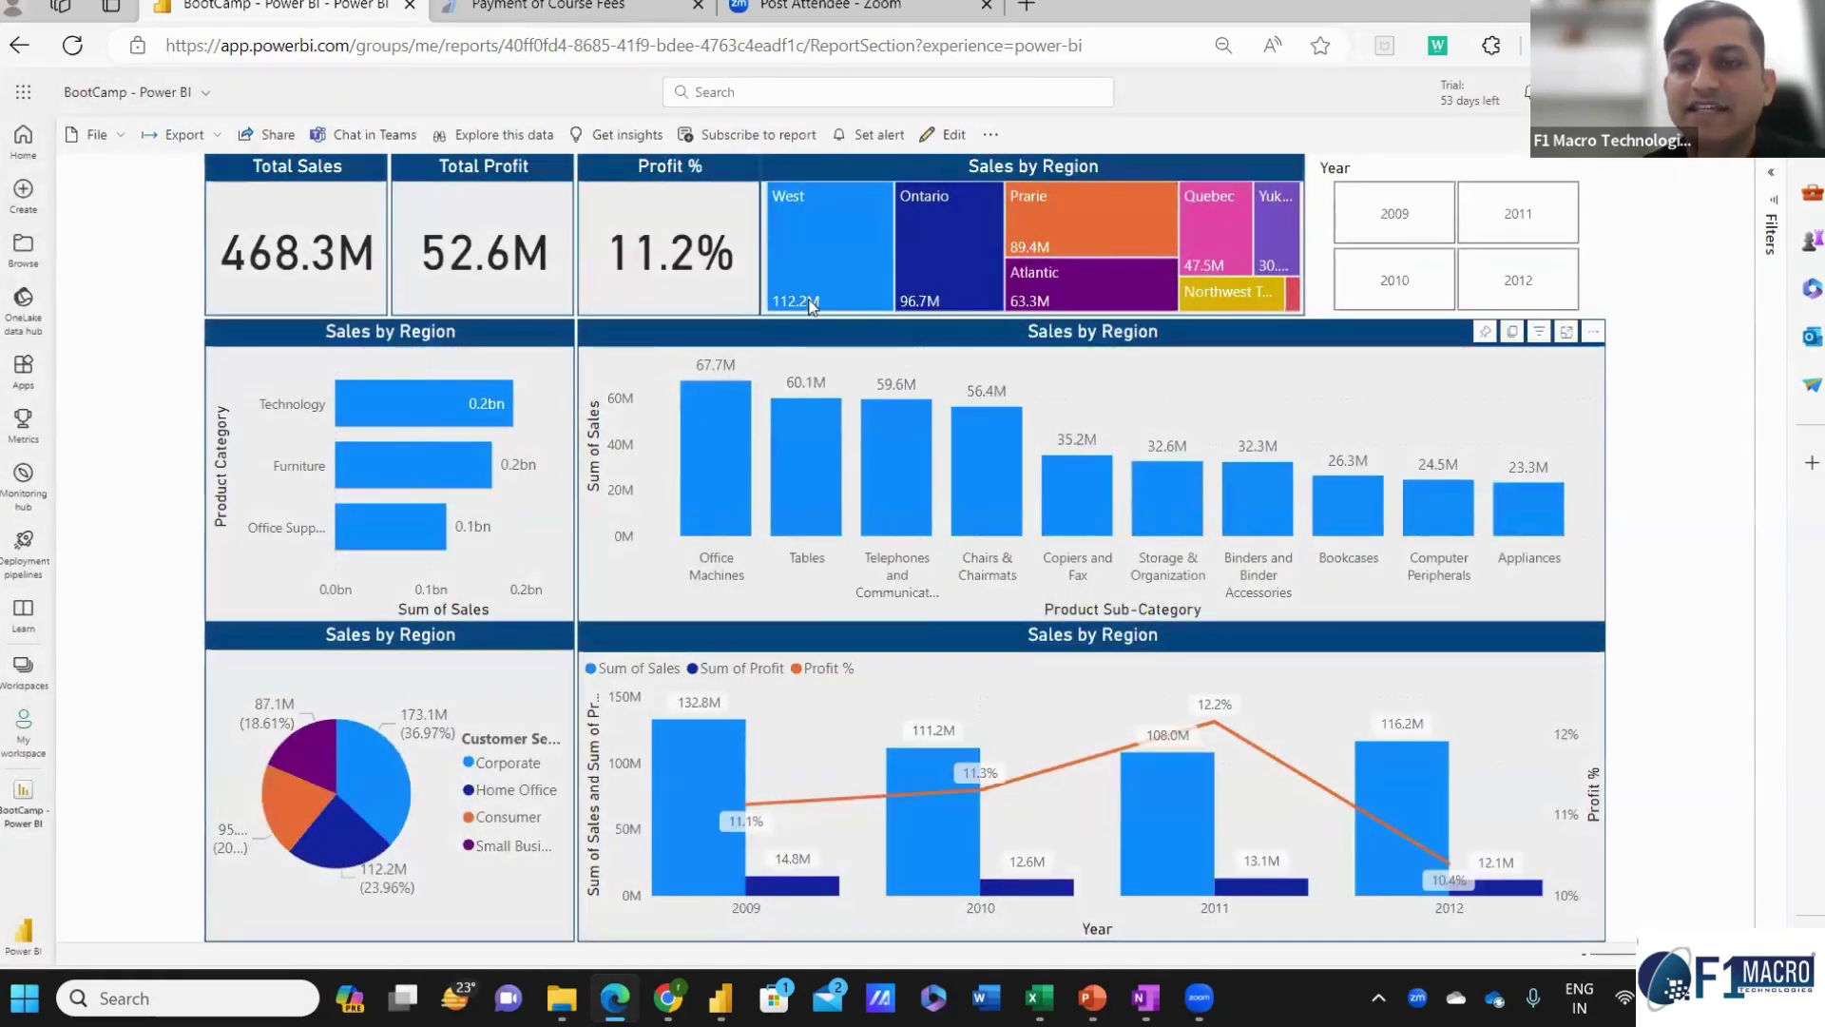
Examine the published report for the West and Ontario regions by cross-filtering with the region treemap.
click(835, 268)
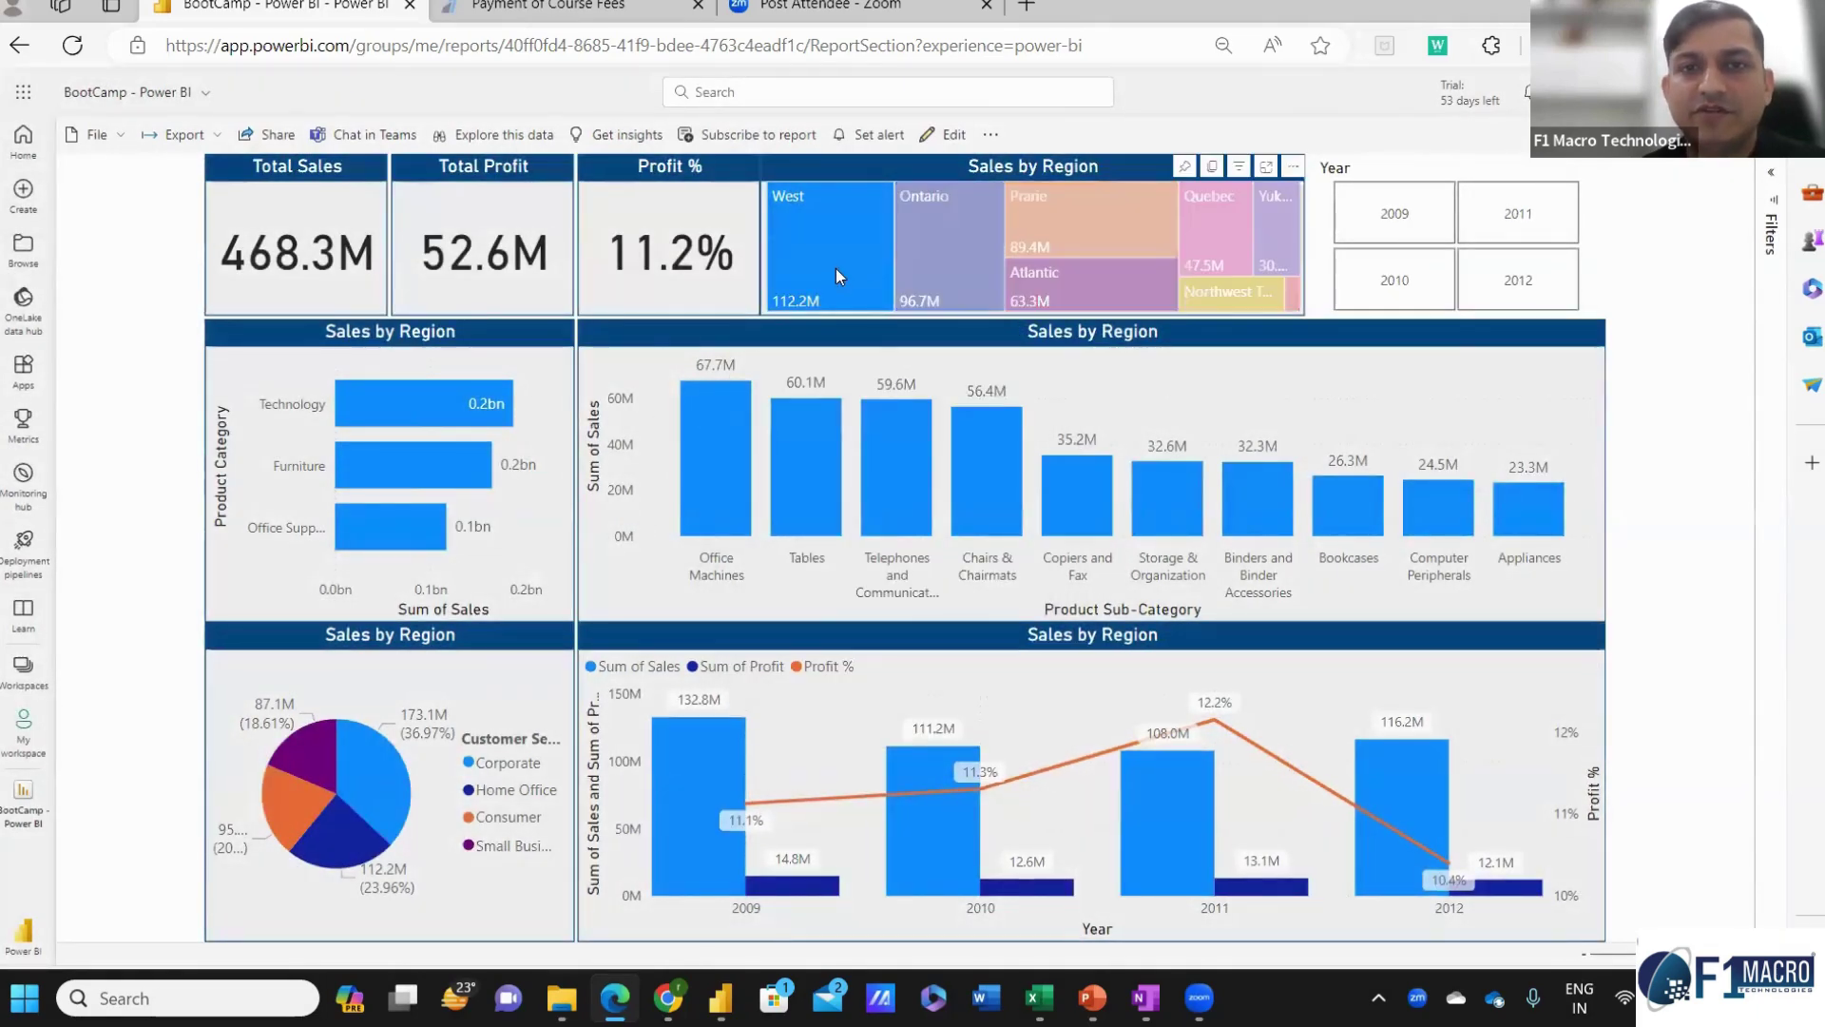
click(973, 266)
click(791, 248)
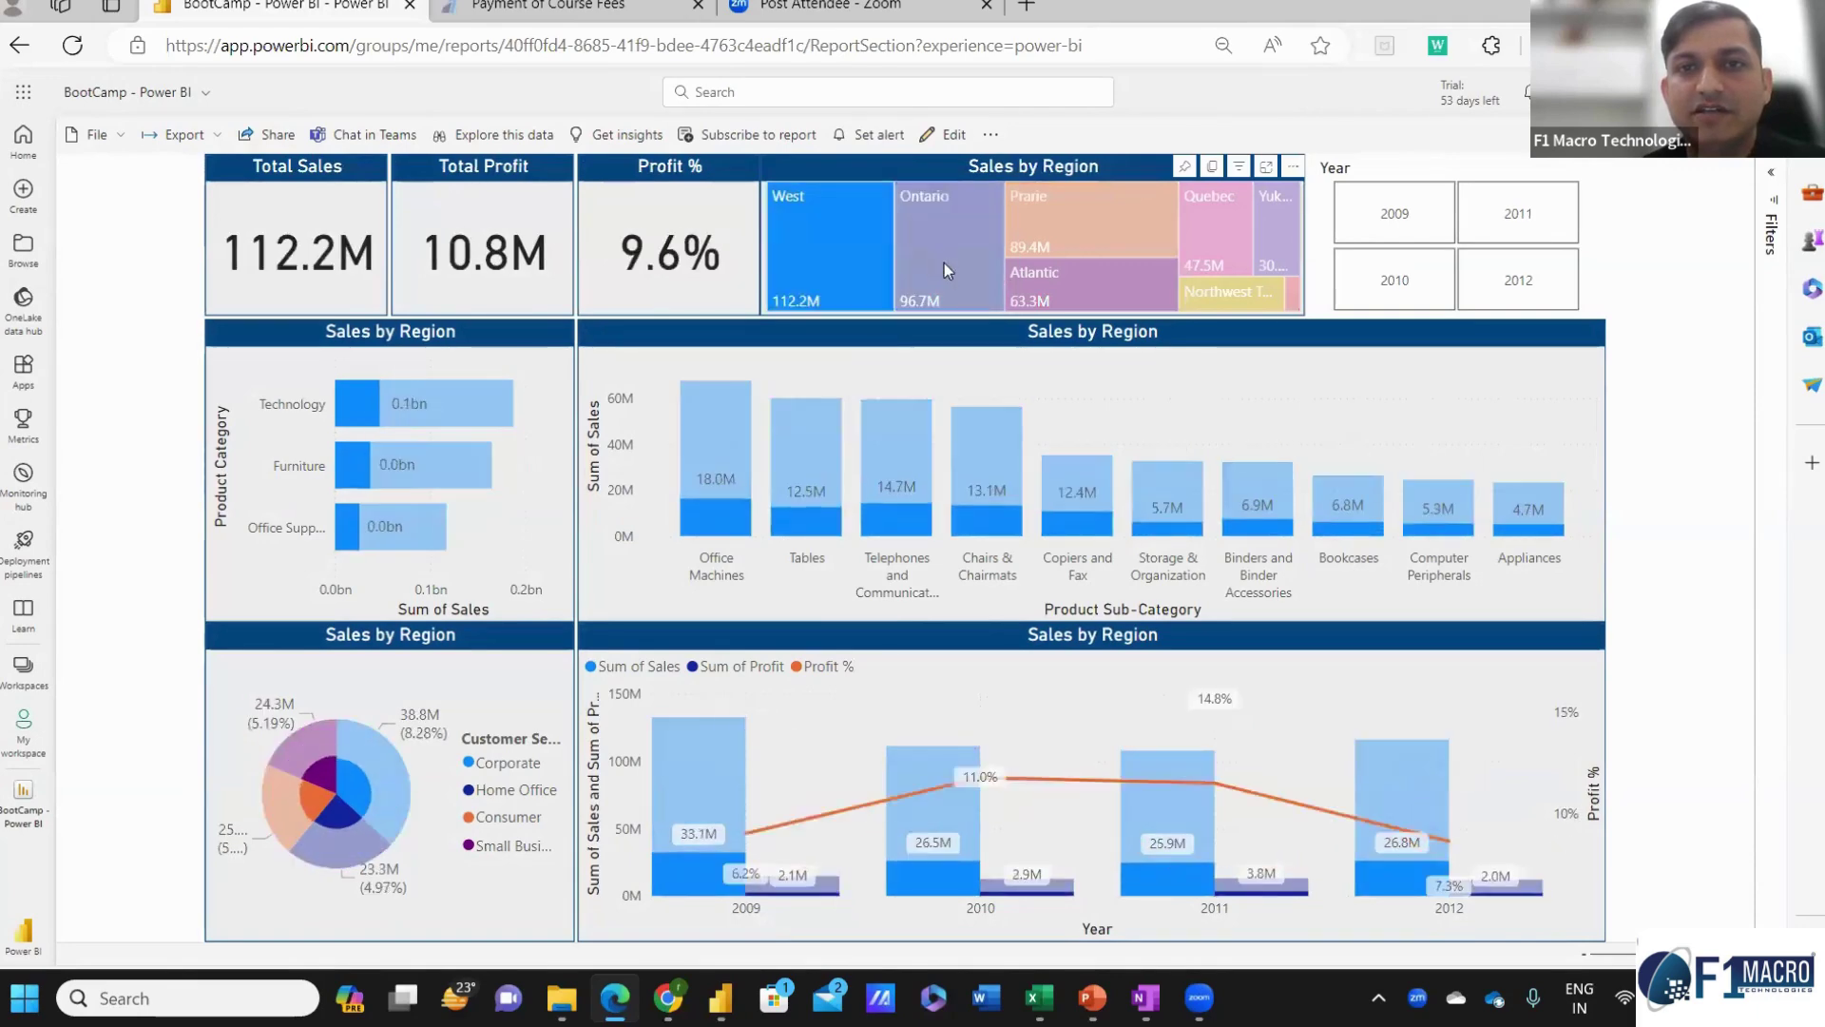
click(944, 262)
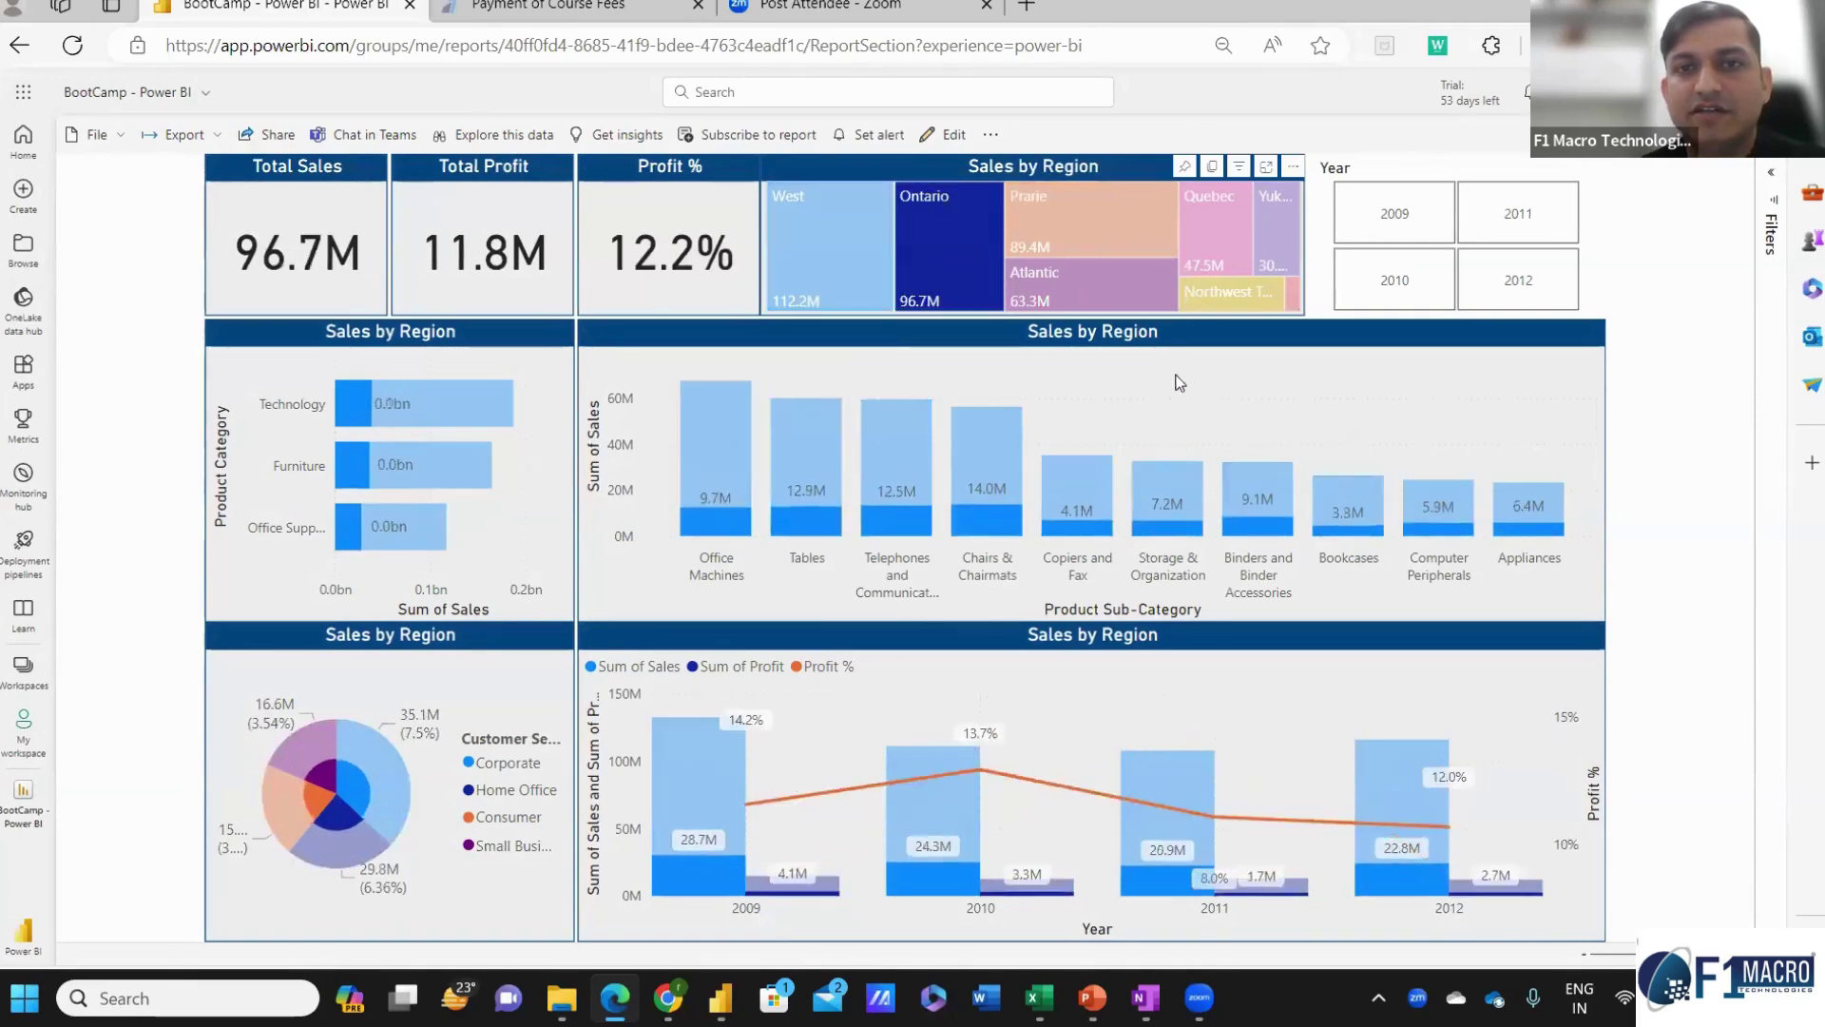
Clear the Ontario selection in the region treemap and filter the report to the year 2009.
click(1197, 996)
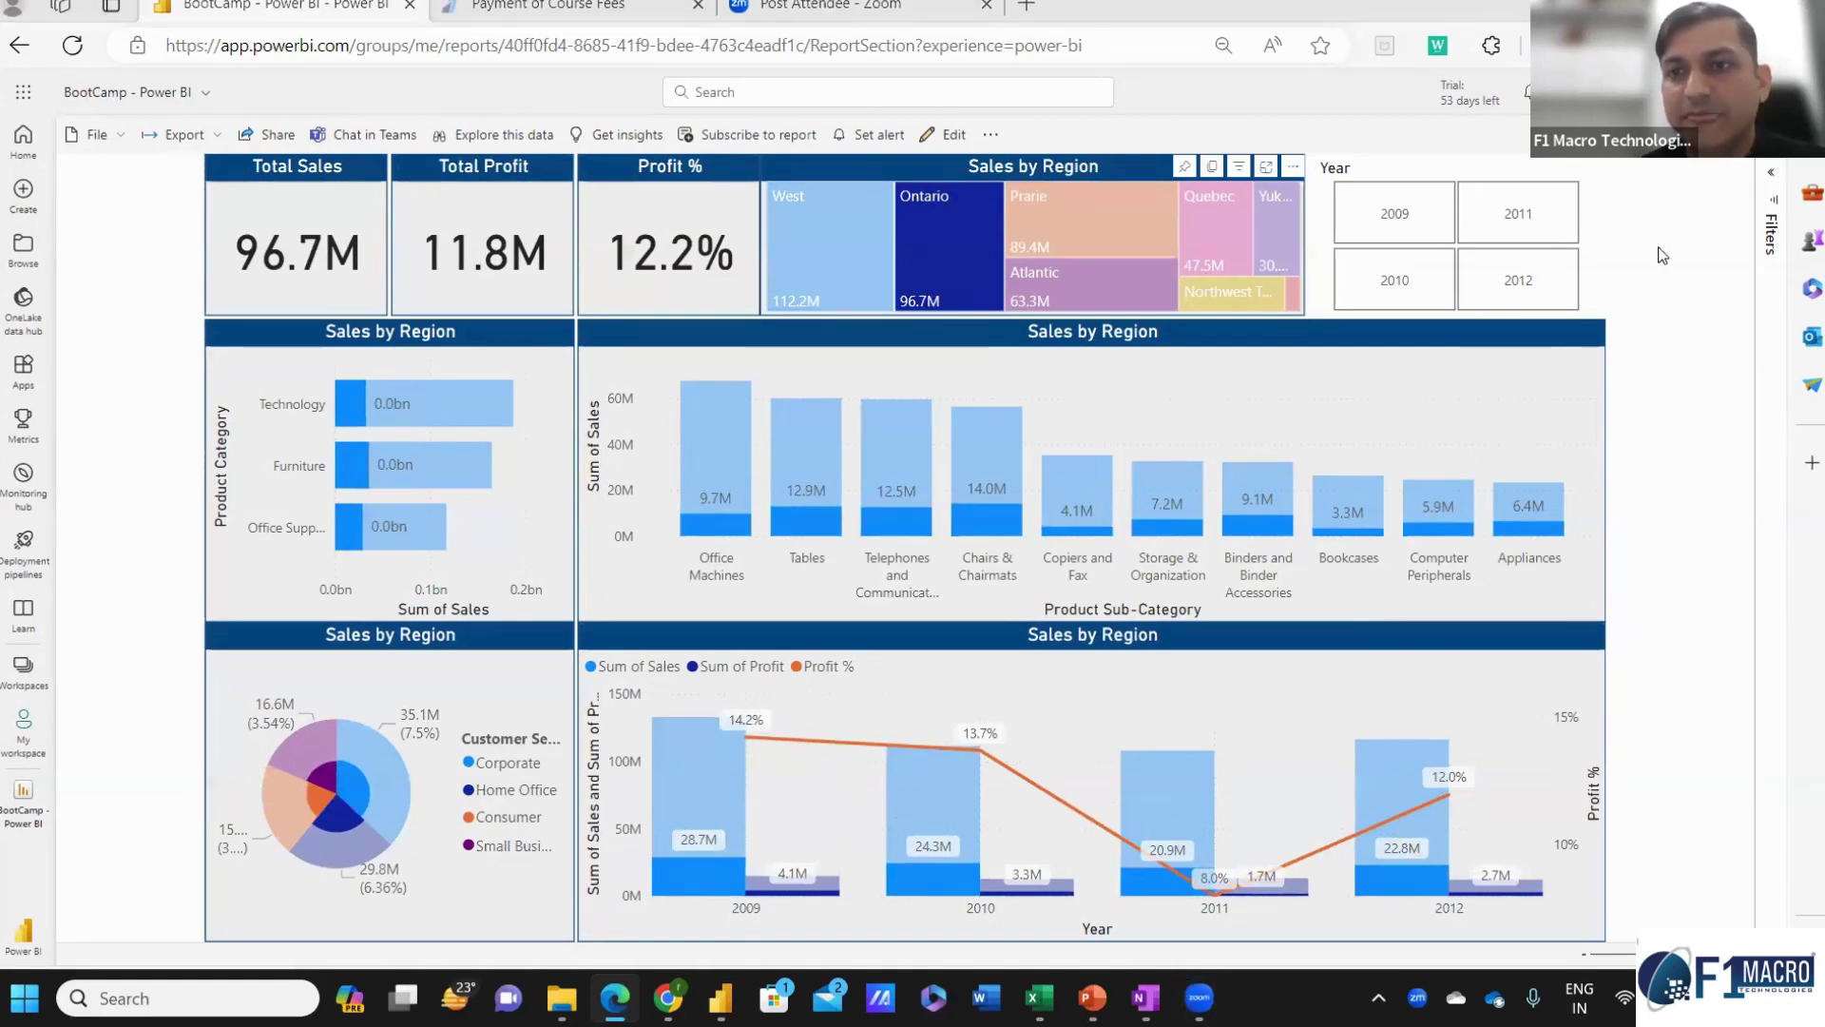
click(945, 231)
click(1388, 224)
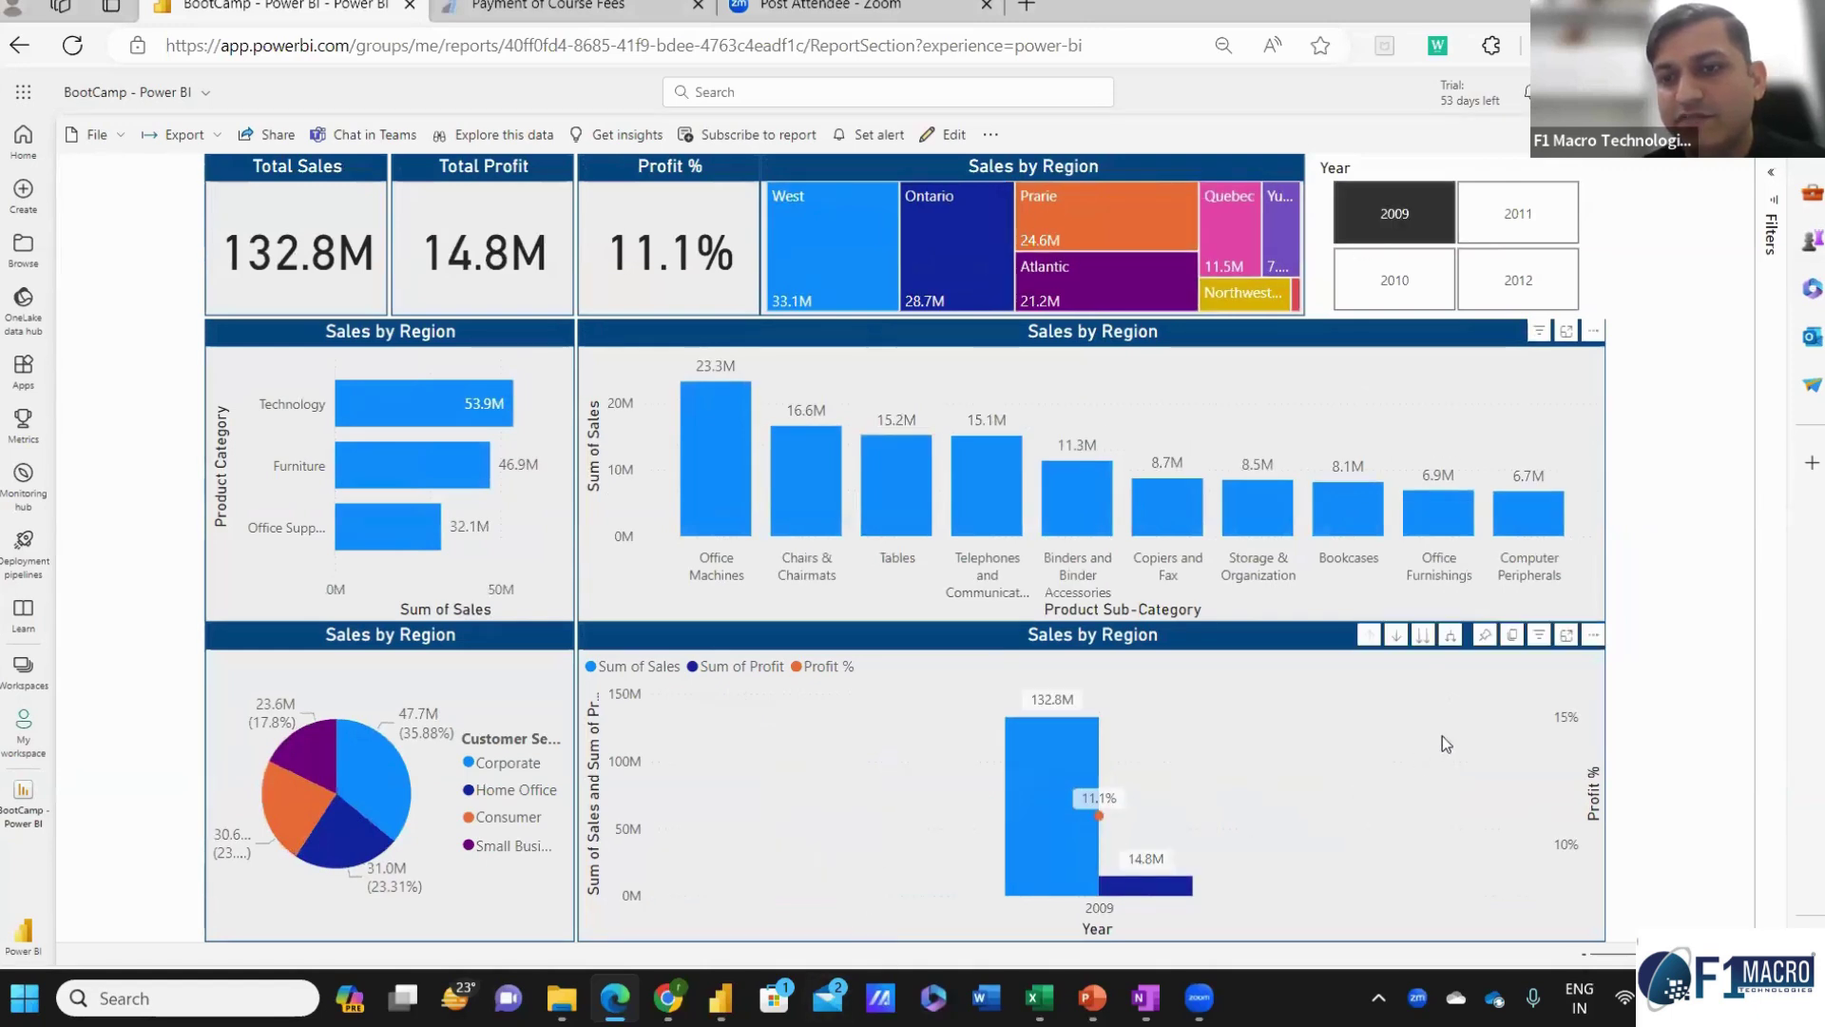
Explore the sales and profit combo chart by moving through its quarter, month and day levels, and return to the quarter level.
click(1422, 634)
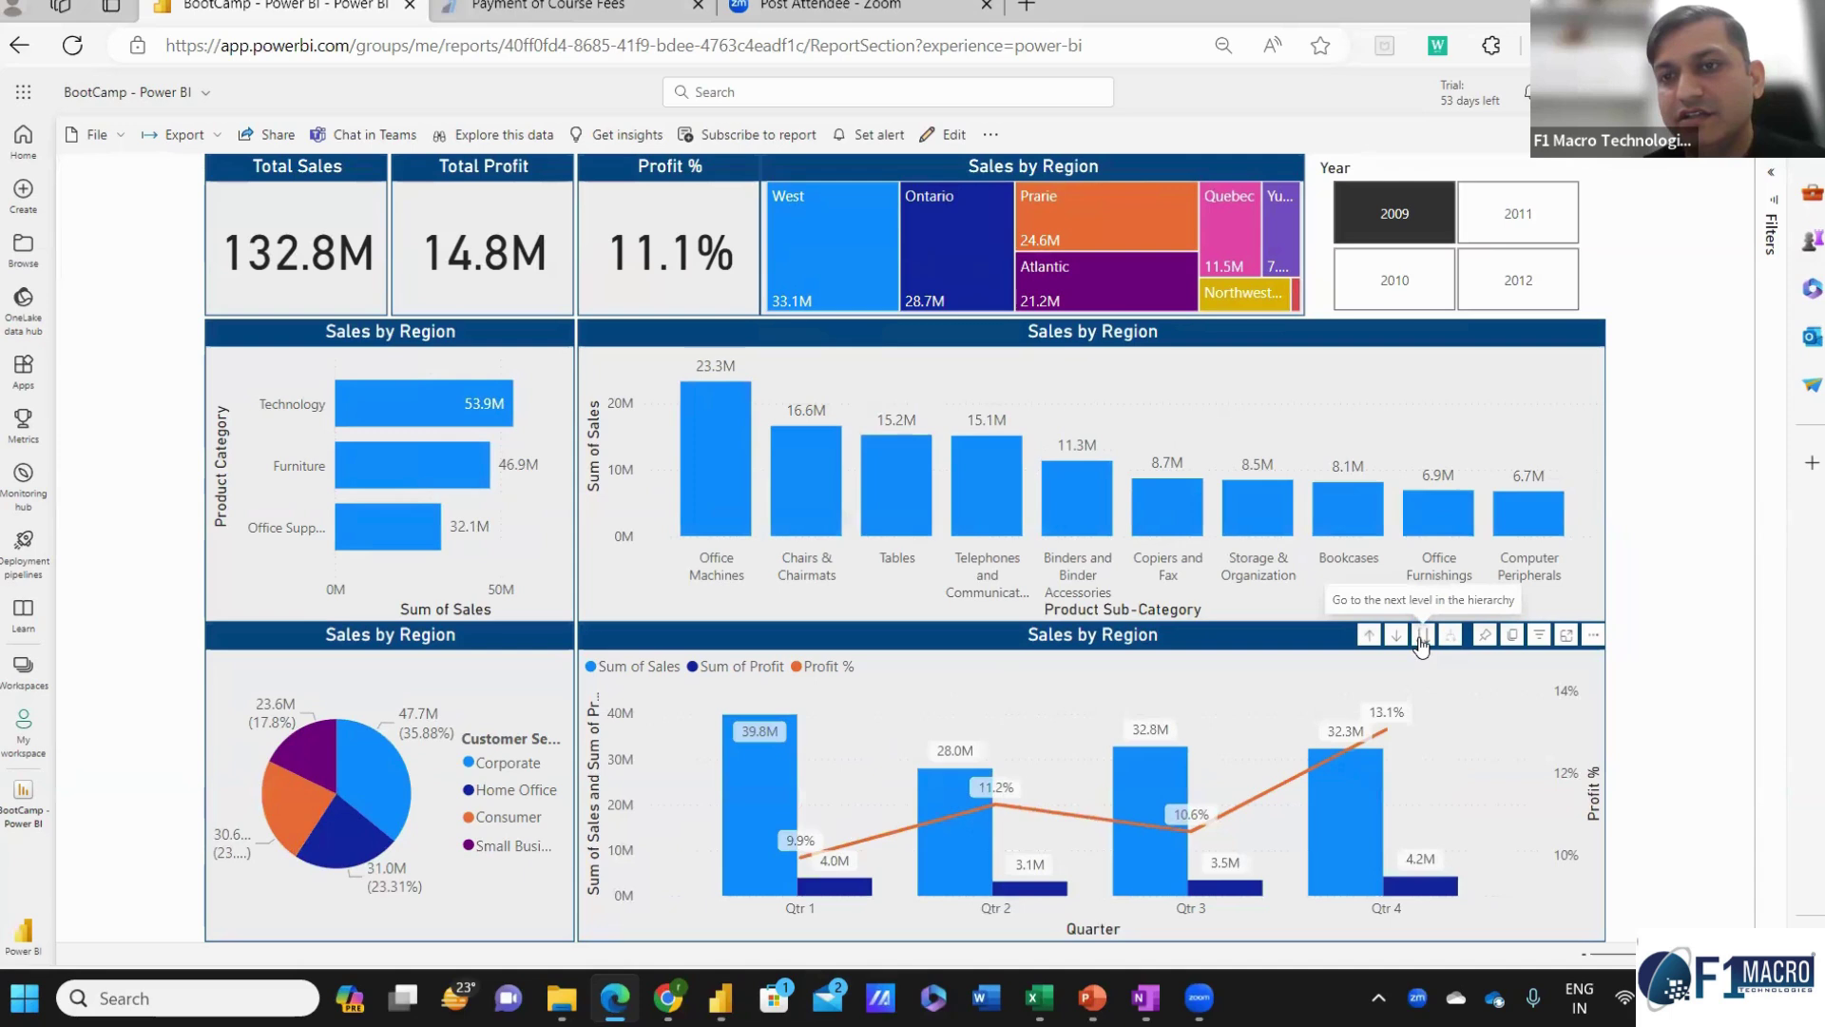
click(1422, 635)
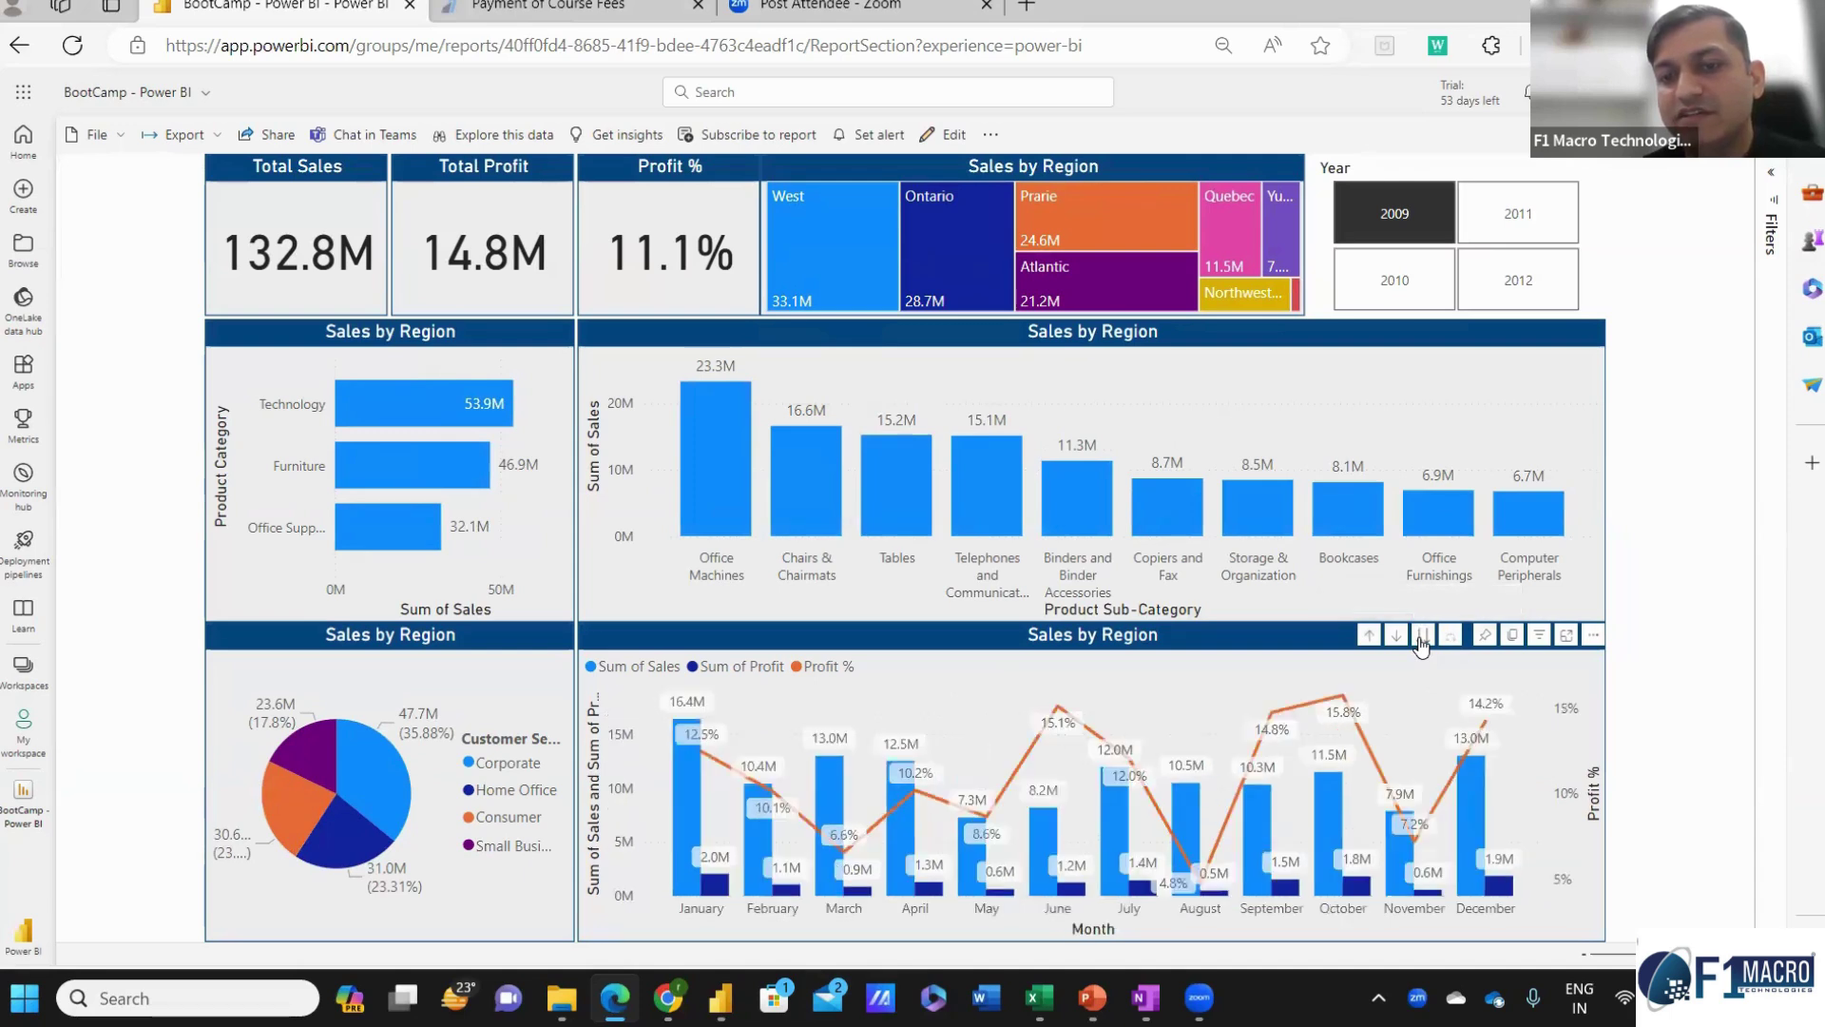
click(1422, 635)
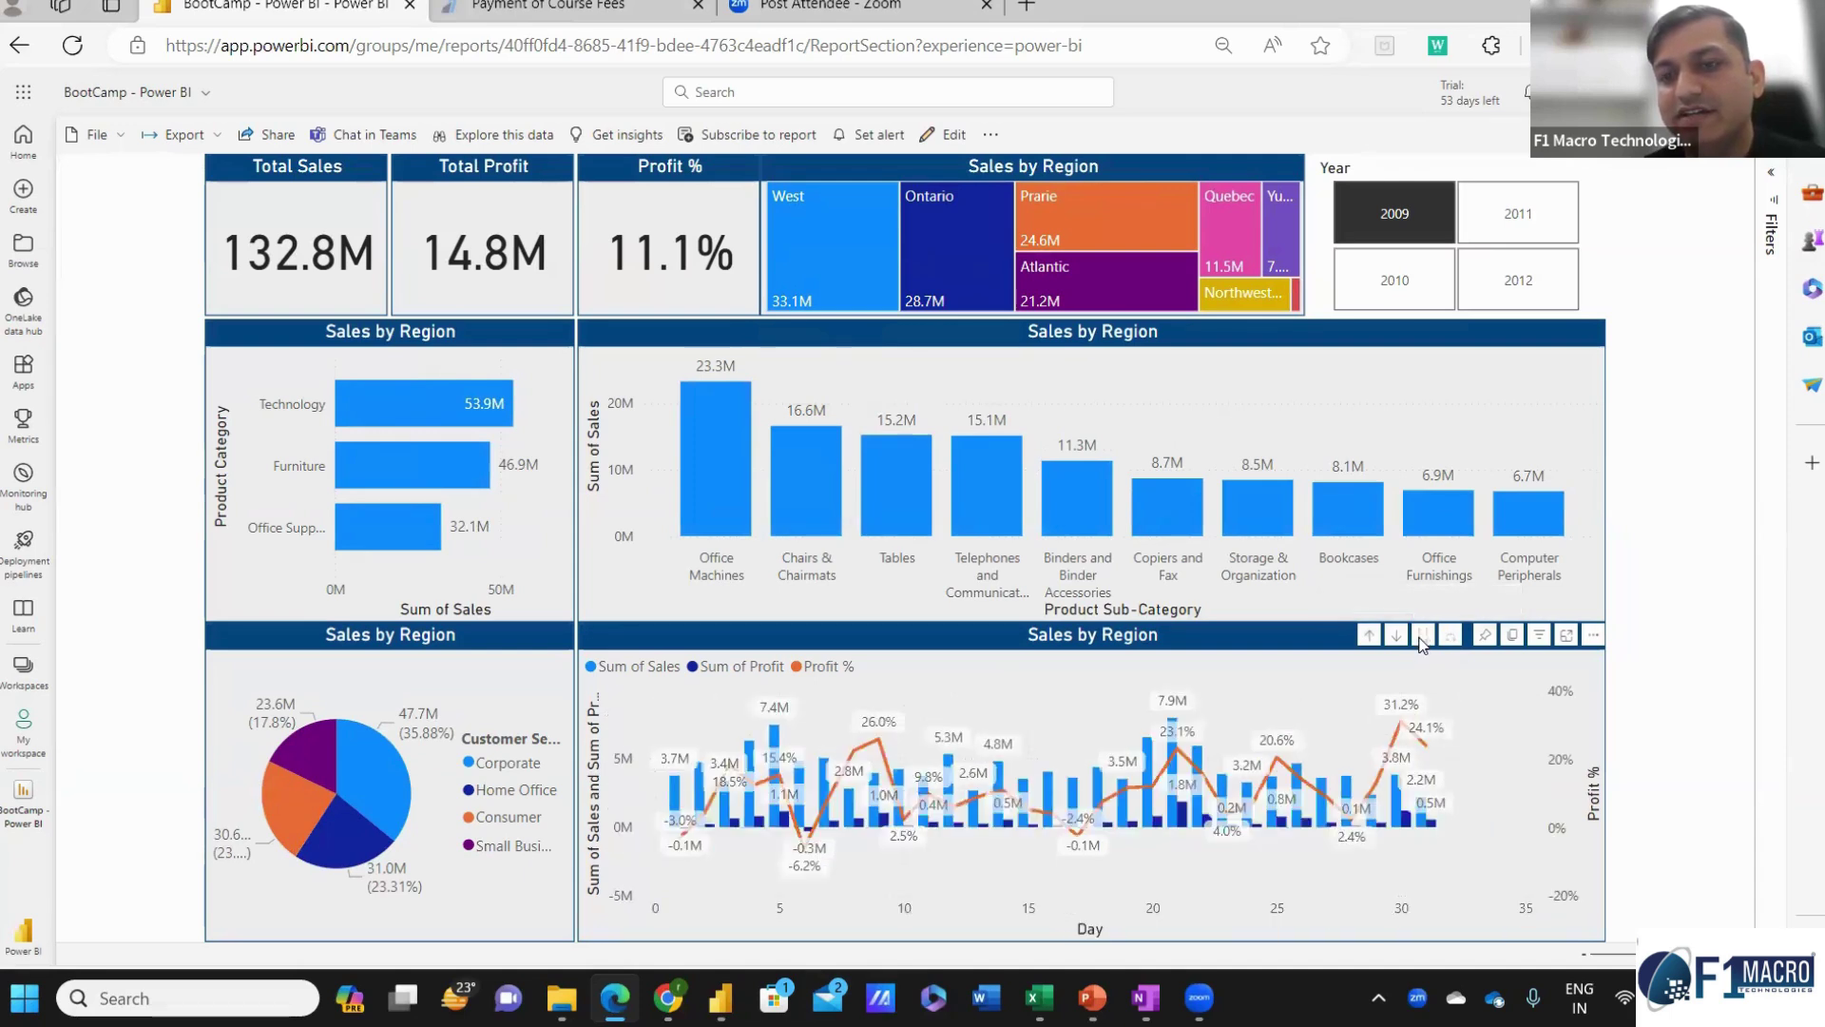
click(1369, 635)
click(1369, 635)
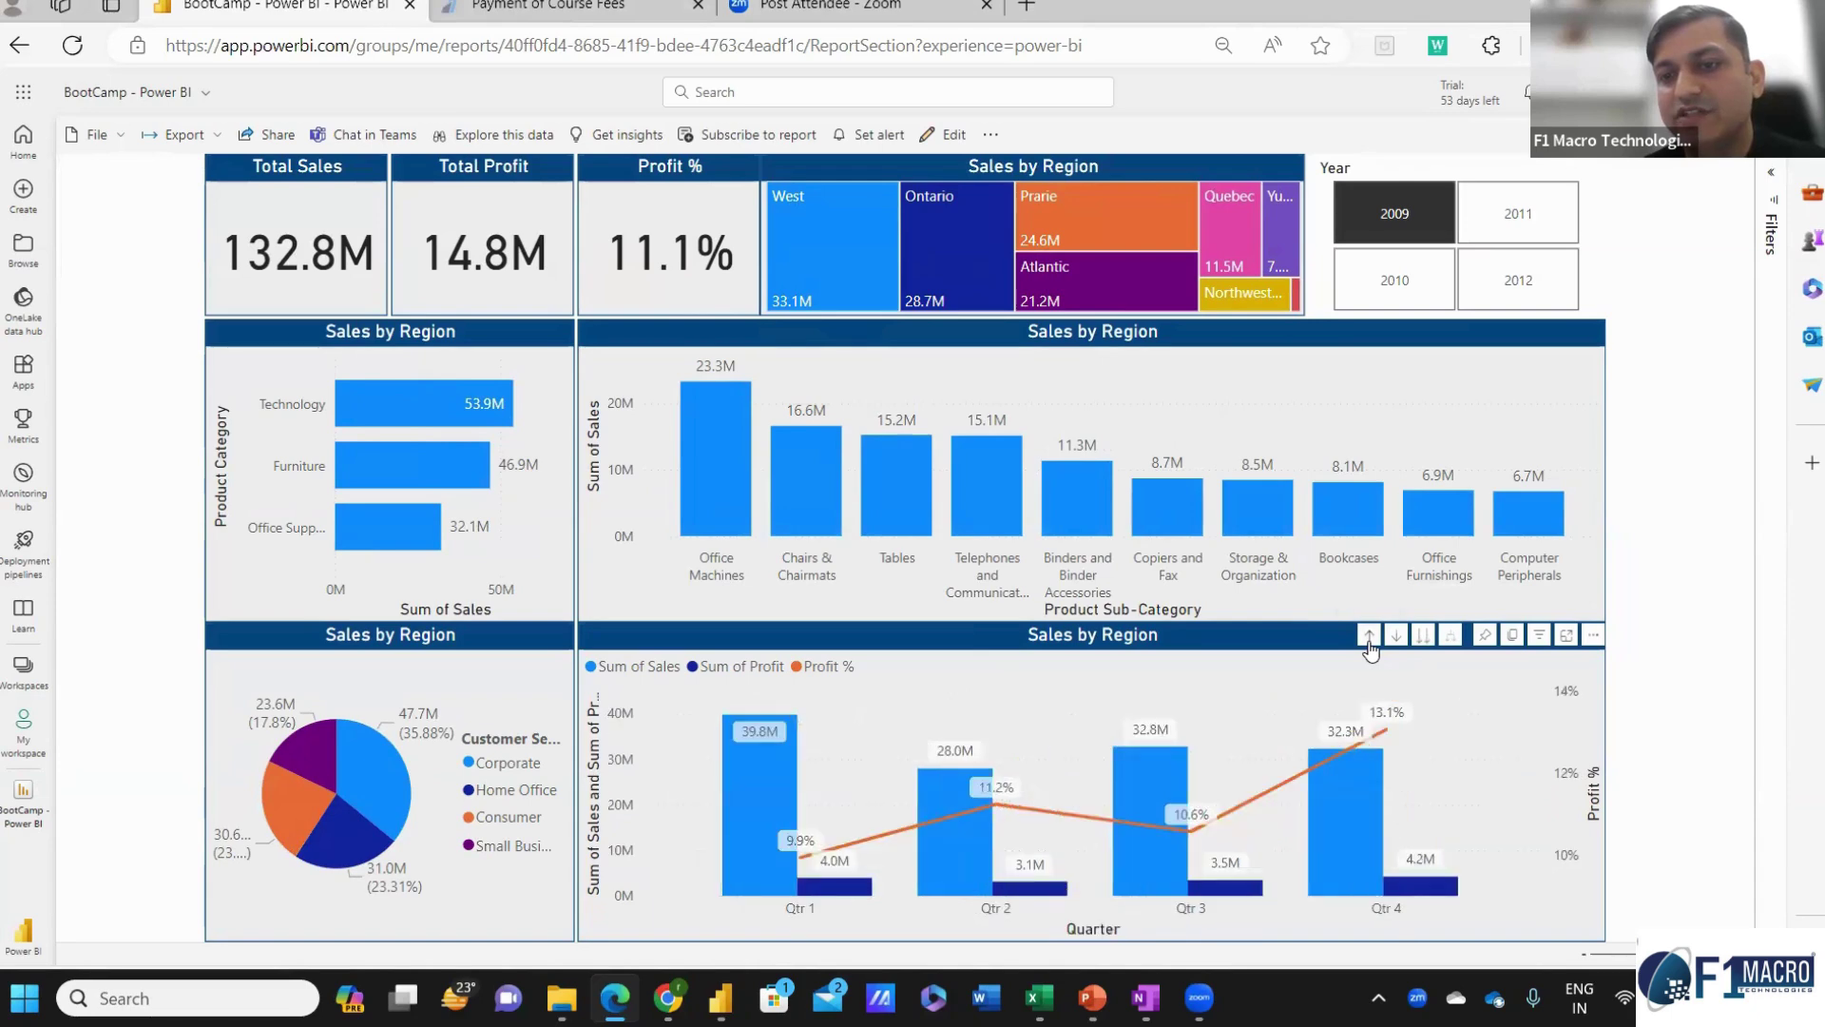